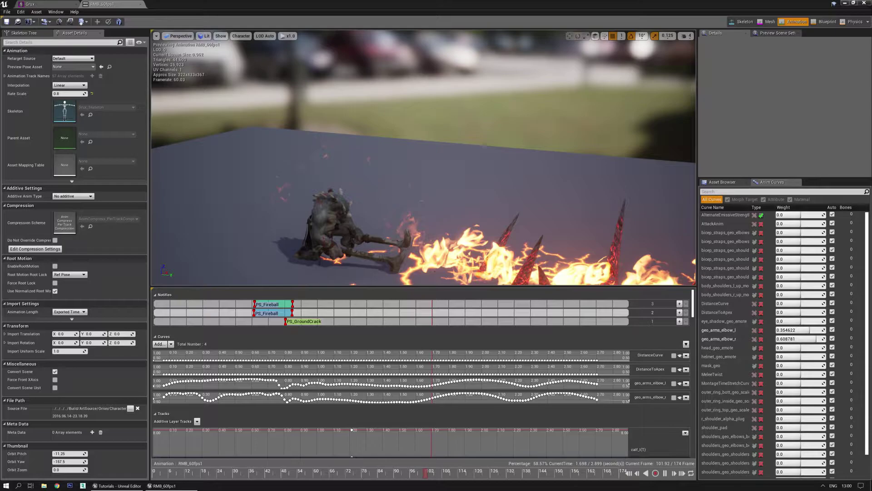
Add the existing AlternateEmissiveStrength variable curve to the RMB_60fps1 animation
{"action": "right_click_drag", "start_coordinate": [454, 206], "coordinate": [400, 236]}
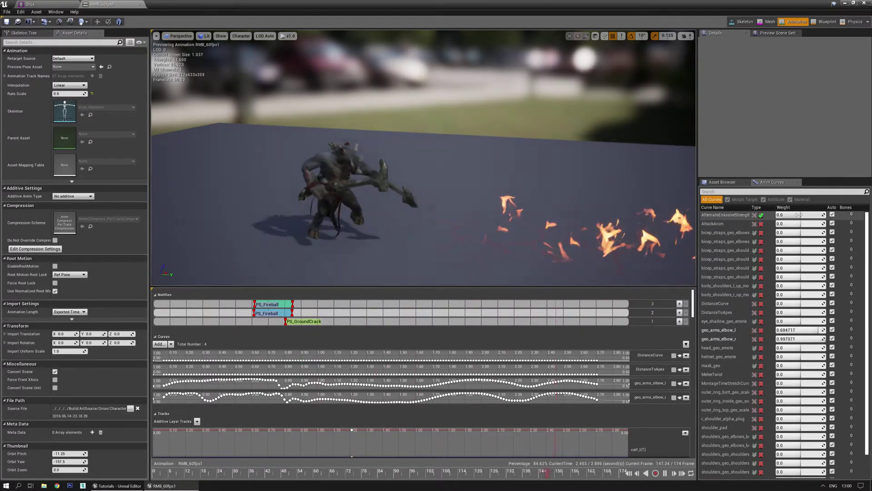
{"action": "left_click", "coordinate": [748, 215]}
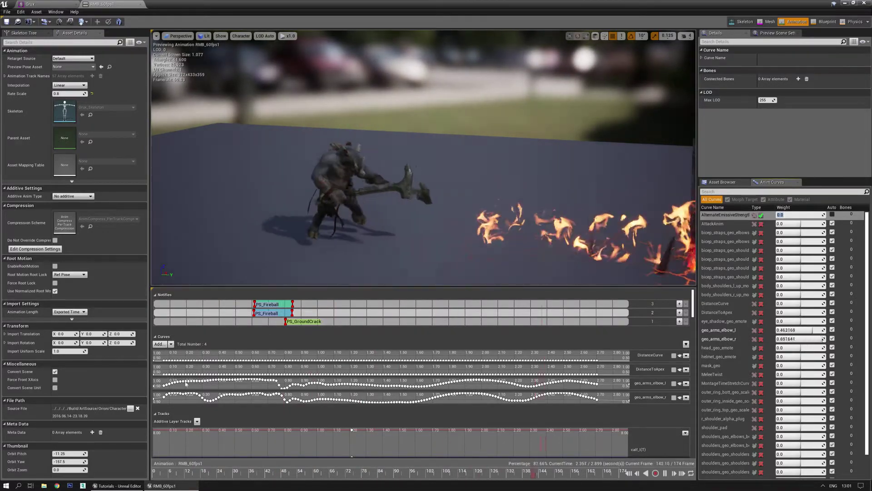
{"action": "left_click", "coordinate": [161, 347]}
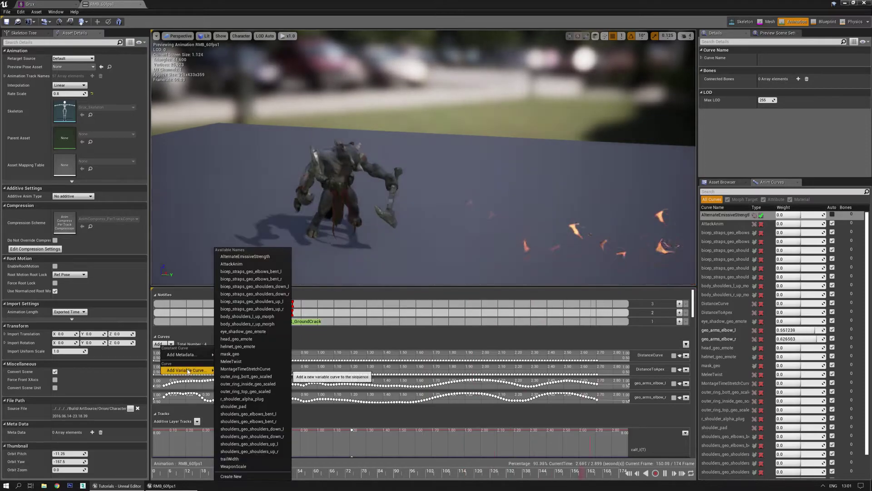
{"action": "mouse_move", "coordinate": [194, 372]}
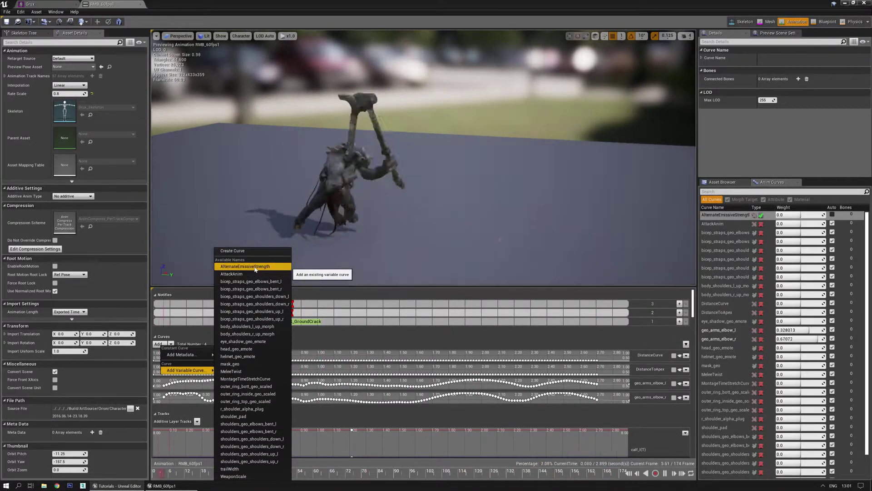
{"action": "left_click", "coordinate": [254, 266]}
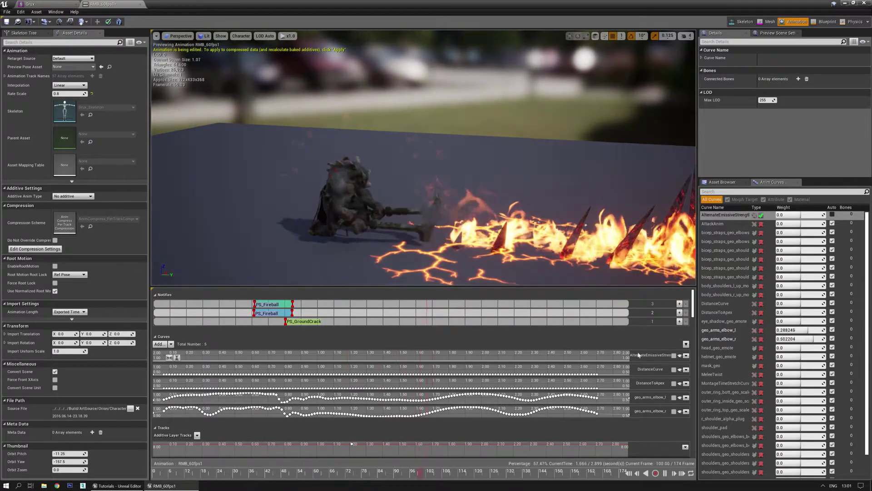
Expand the AlternateEmissiveStrength track and add a key of value 0 near the start and one of value 1 at 0.5
{"action": "left_click", "coordinate": [680, 356]}
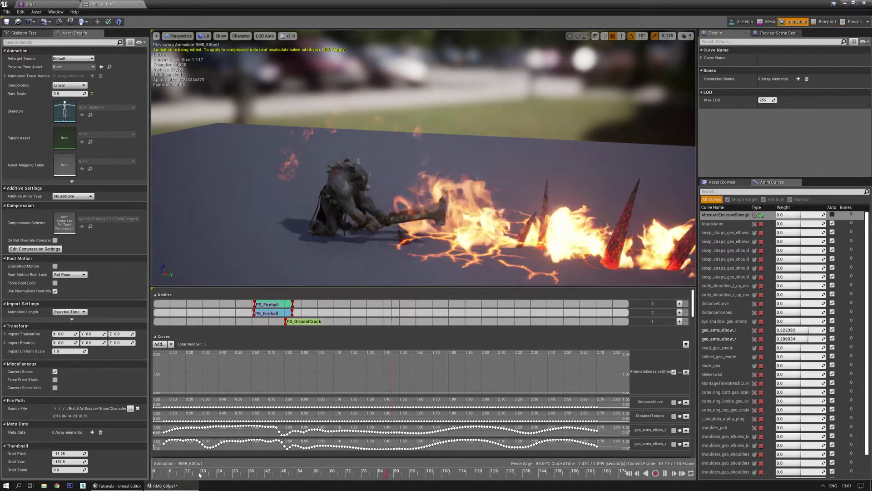
{"action": "left_click_drag", "start_coordinate": [200, 474], "coordinate": [160, 471]}
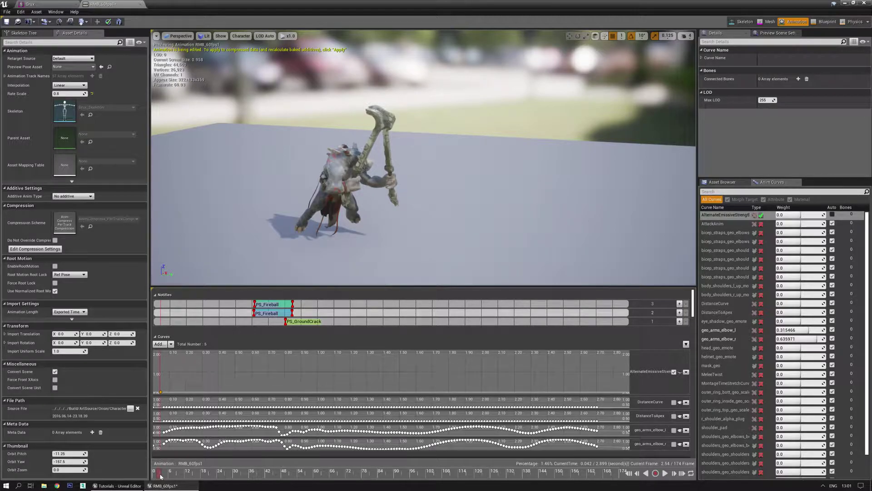
{"action": "left_click_drag", "start_coordinate": [162, 475], "coordinate": [231, 478]}
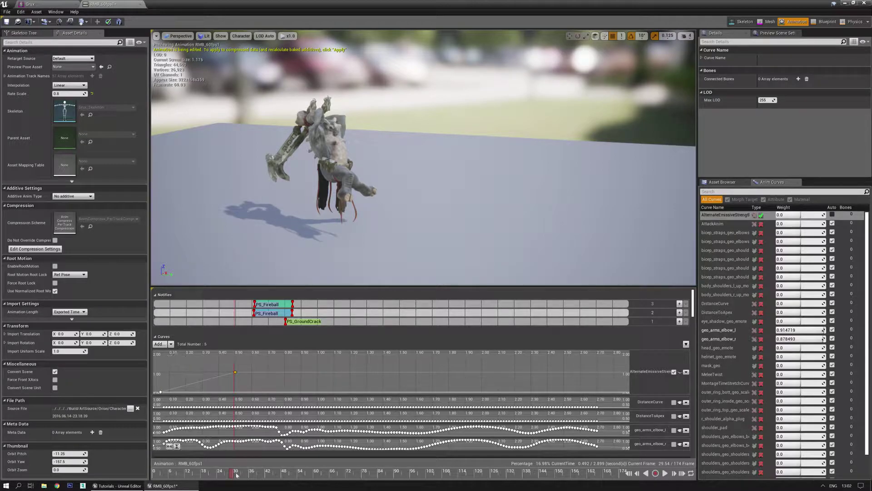
Enable Auto for the AlternateEmissiveStrength weight and scrub the animation to preview the weapon's glow
{"action": "left_click_drag", "start_coordinate": [243, 474], "coordinate": [195, 460]}
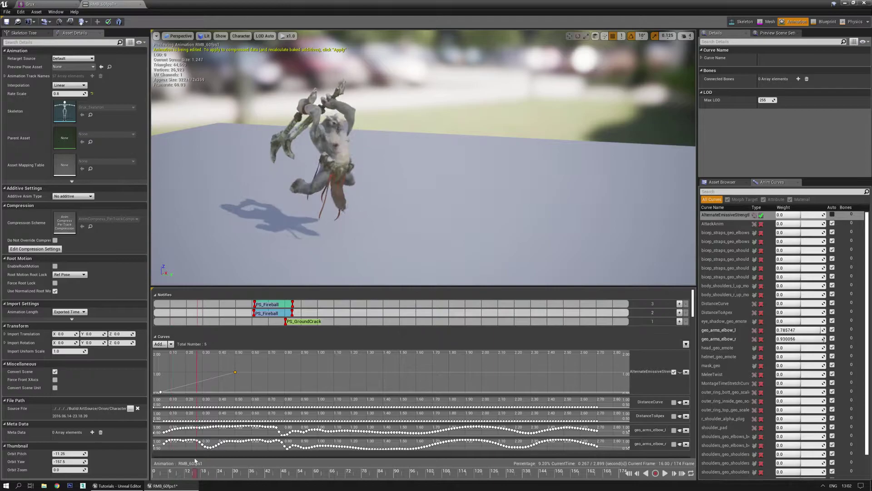
{"action": "left_click", "coordinate": [686, 372]}
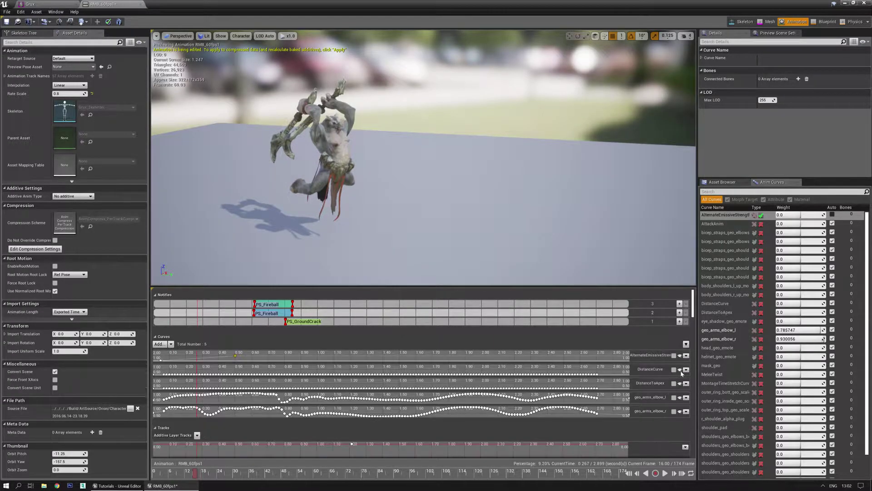
{"action": "left_click", "coordinate": [675, 357]}
{"action": "left_click", "coordinate": [686, 372]}
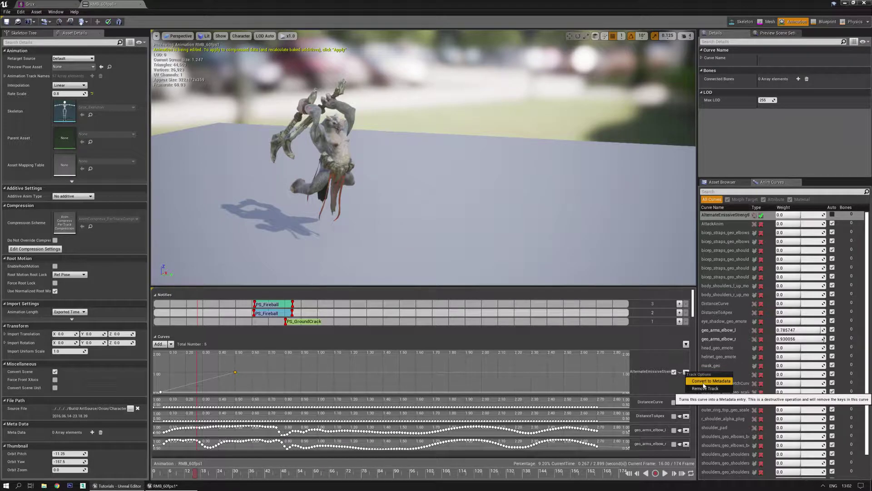
{"action": "left_click", "coordinate": [832, 215]}
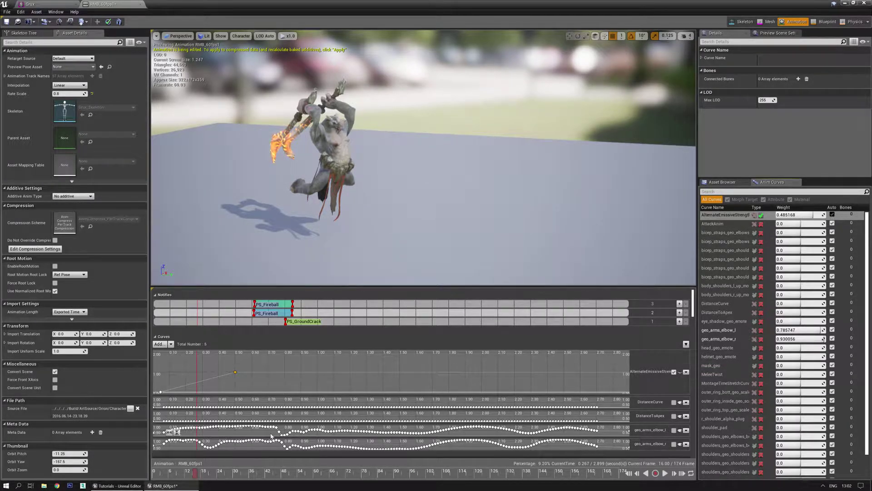
{"action": "left_click_drag", "start_coordinate": [186, 473], "coordinate": [199, 462]}
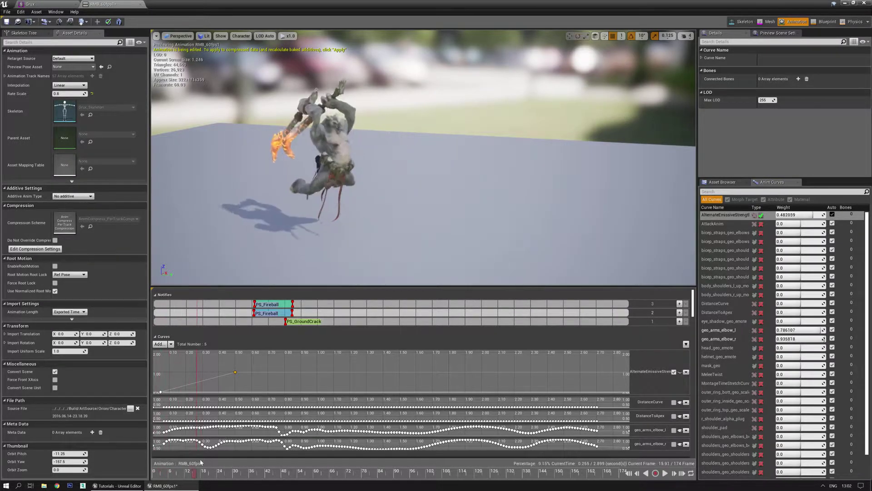
{"action": "mouse_move", "coordinate": [255, 457]}
{"action": "left_mouse_down"}
{"action": "mouse_move", "coordinate": [445, 461]}
{"action": "mouse_move", "coordinate": [166, 451]}
{"action": "mouse_move", "coordinate": [264, 452]}
{"action": "left_mouse_up"}
Try a value of 5 for the AlternateEmissiveStrength key at 0.5
{"action": "left_click", "coordinate": [235, 372]}
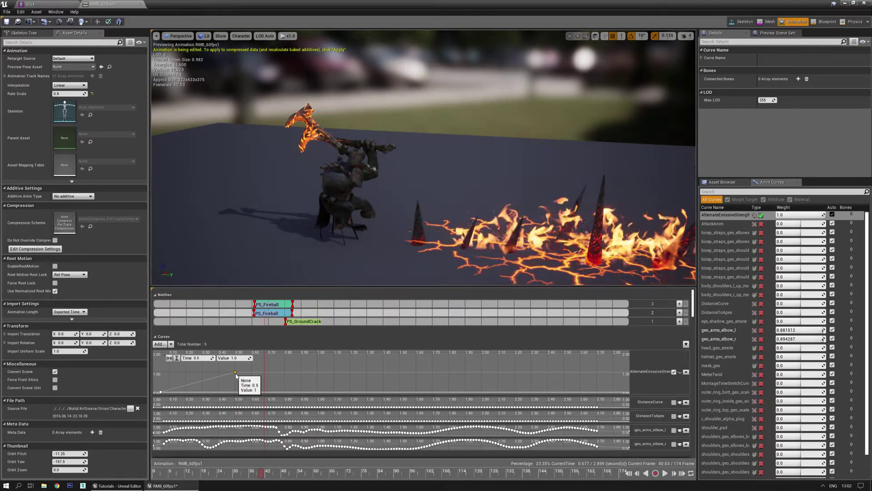
{"action": "left_click", "coordinate": [234, 358]}
{"action": "type", "text": "5"}
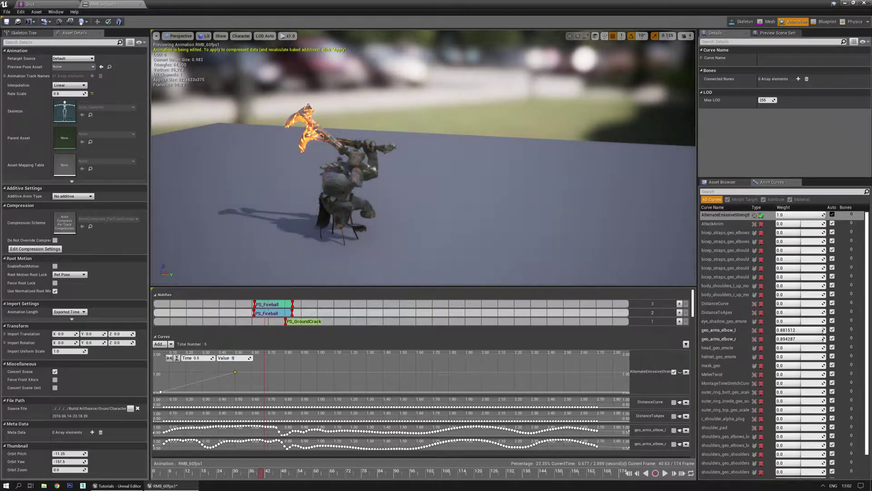
{"action": "key", "text": "Return"}
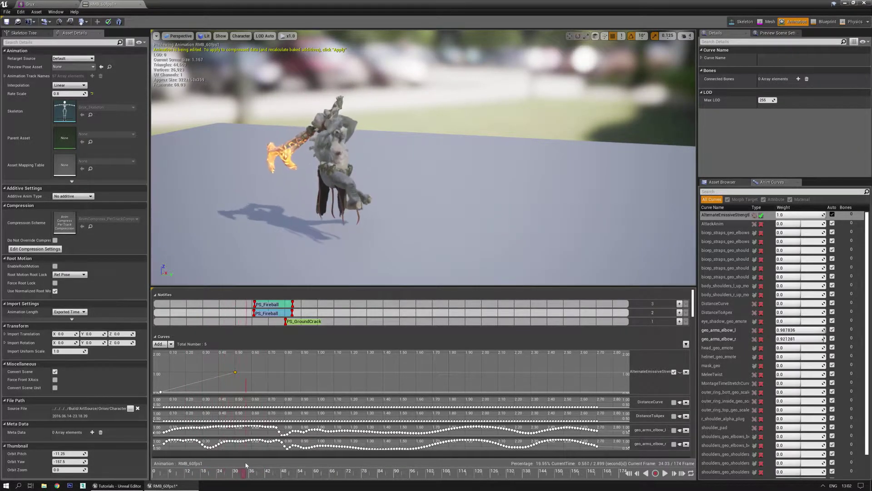
Scrub to the hammer's ground impact and add an AlternateEmissiveStrength key at time 0.765 with value 1.0
{"action": "mouse_move", "coordinate": [265, 467]}
{"action": "left_mouse_down"}
{"action": "mouse_move", "coordinate": [296, 471]}
{"action": "mouse_move", "coordinate": [230, 448]}
{"action": "mouse_move", "coordinate": [275, 462]}
{"action": "left_mouse_up"}
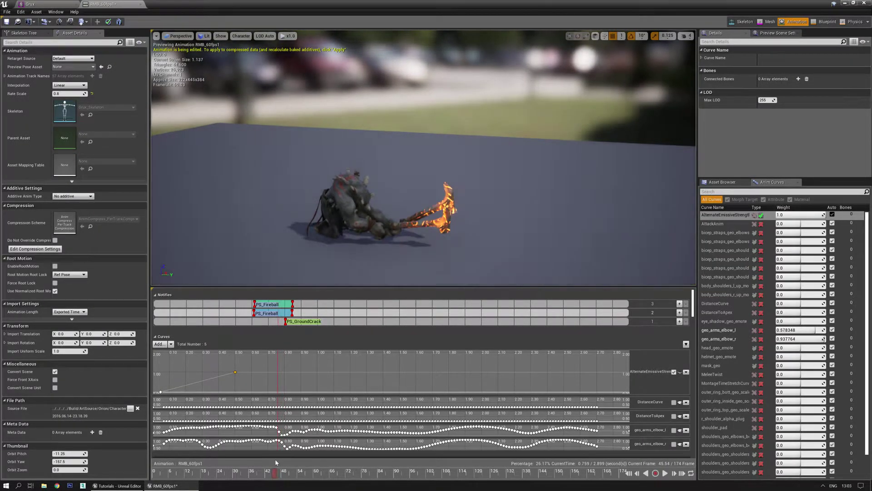
{"action": "left_click_drag", "start_coordinate": [275, 462], "coordinate": [278, 462]}
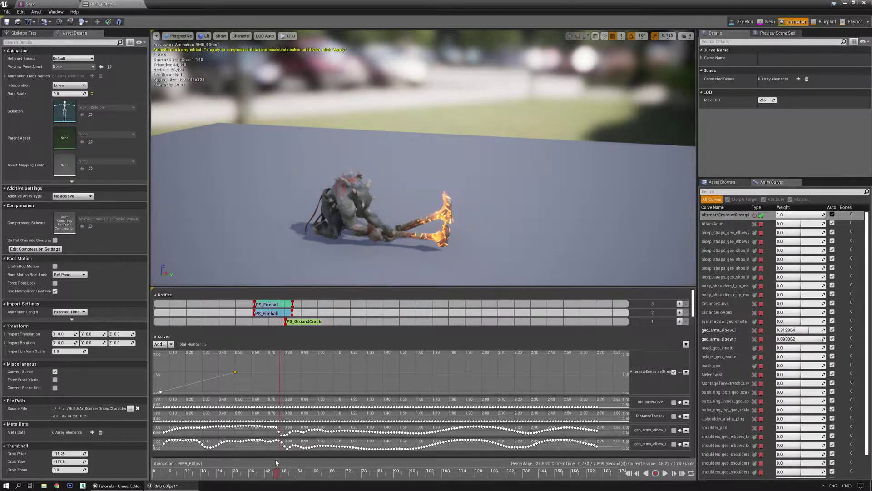
{"action": "left_click", "coordinate": [279, 372], "text": "shift"}
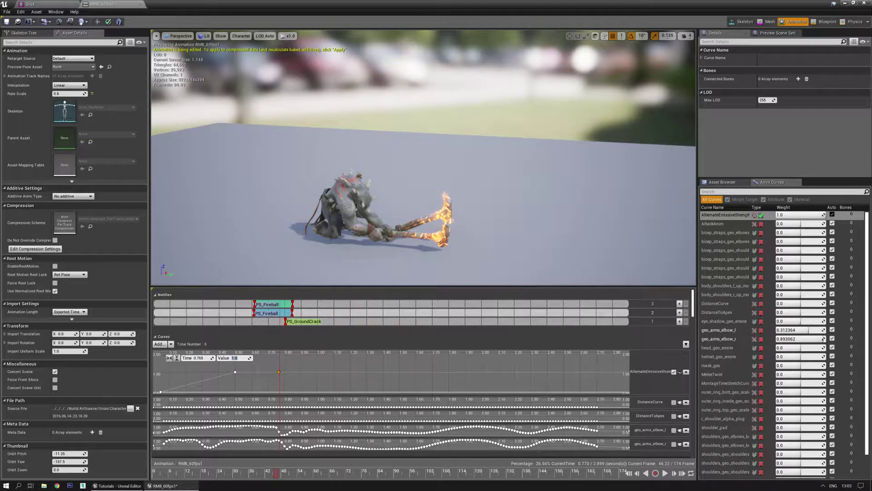
Scrub to about frame 72 and add an AlternateEmissiveStrength key at time 1.2 with value 0
{"action": "left_click_drag", "start_coordinate": [278, 474], "coordinate": [338, 451]}
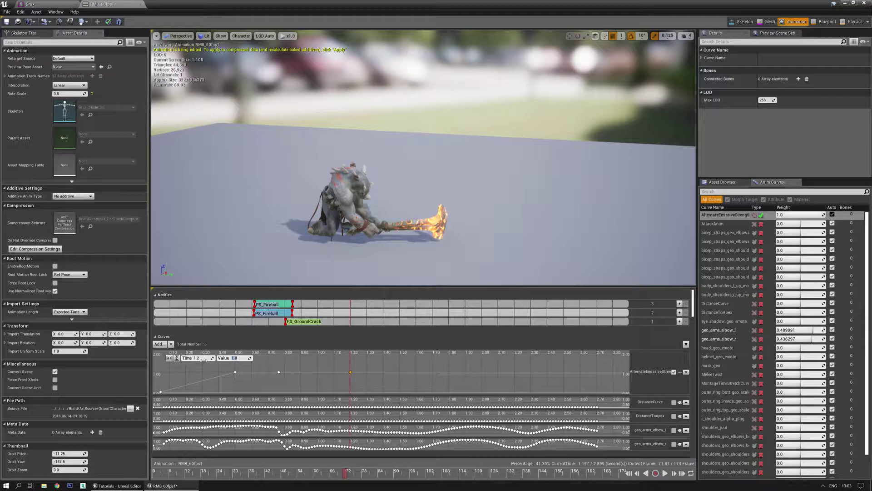
{"action": "type", "text": "0"}
{"action": "key", "text": "Return"}
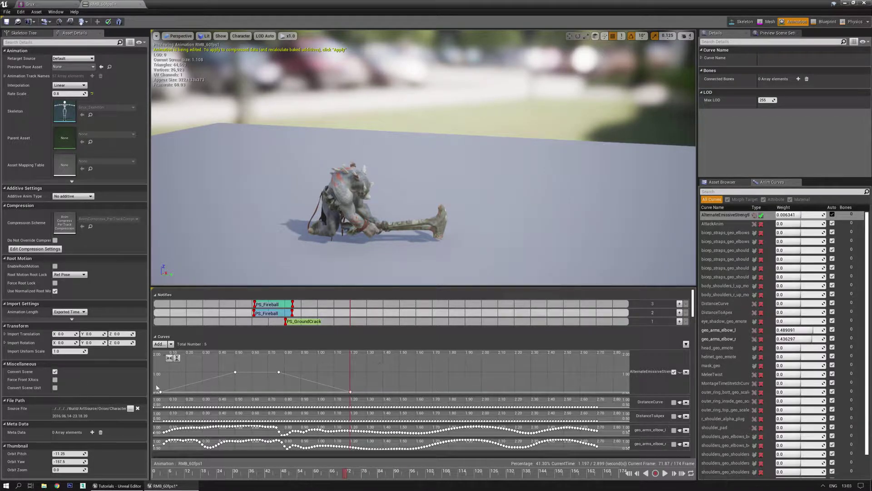
Select all keys of the AlternateEmissiveStrength curve and give them smooth cubic interpolation
{"action": "key", "text": "ctrl+a"}
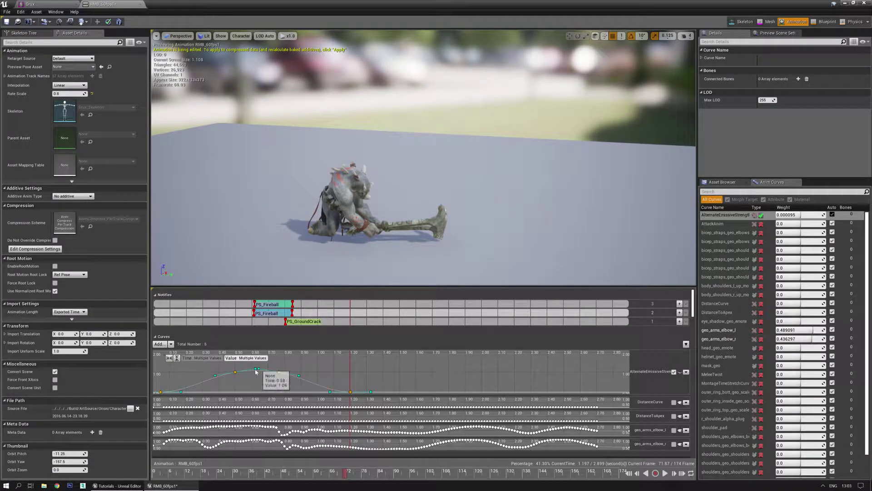
{"action": "mouse_move", "coordinate": [267, 370]}
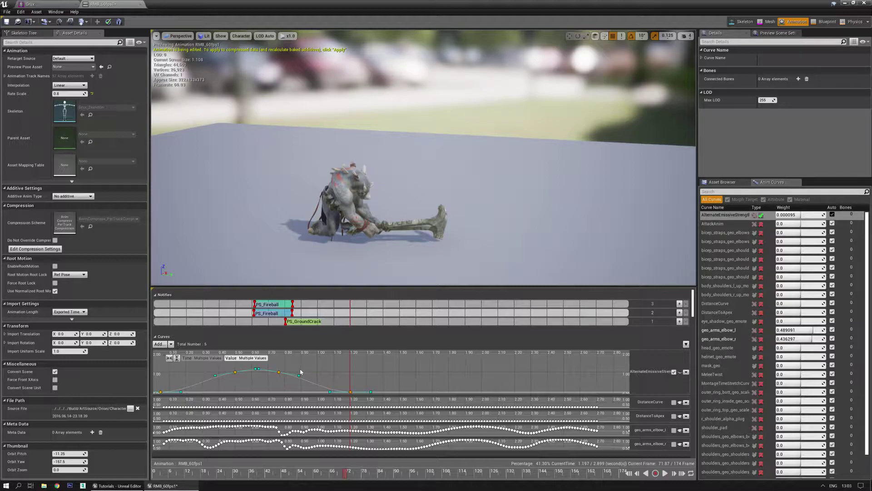
Try moving the selected AlternateEmissiveStrength keys together and undo the moves
{"action": "left_click_drag", "start_coordinate": [315, 376], "coordinate": [309, 373]}
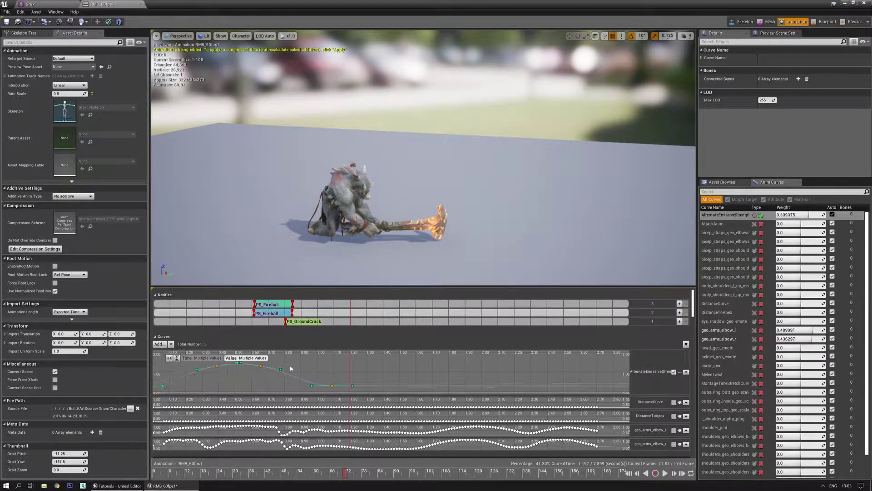
{"action": "key", "text": "ctrl+z"}
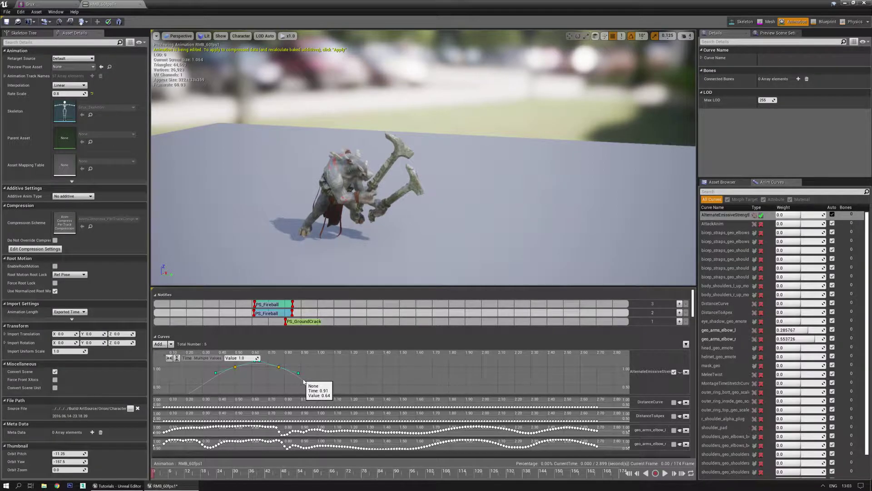
{"action": "key", "text": "4"}
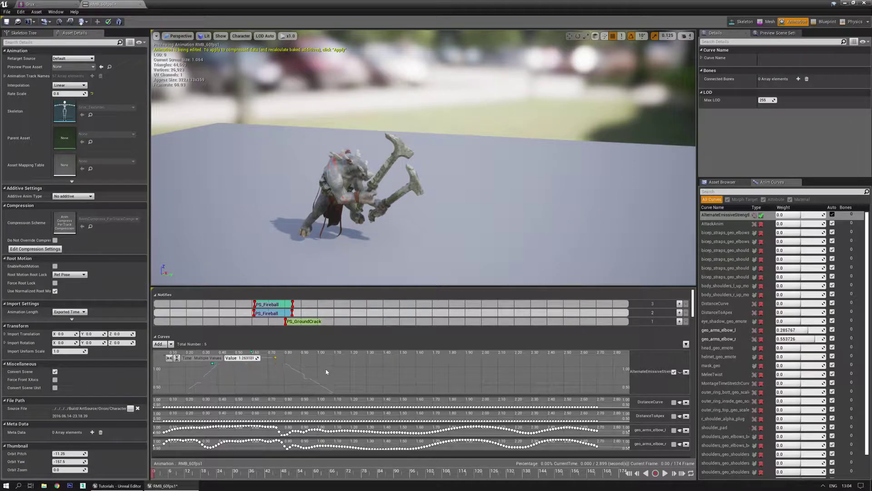
{"action": "key", "text": "ctrl+z"}
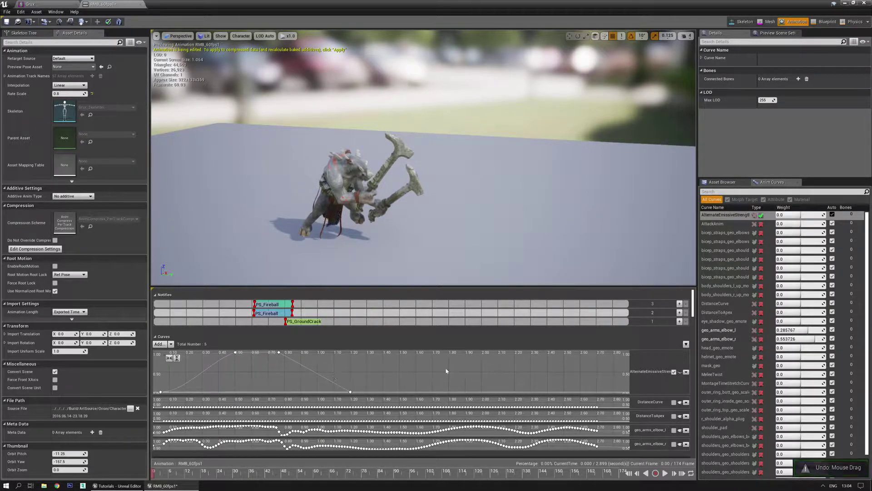
Adjust the tangents of the upper AlternateEmissiveStrength keys so the curve stays level at 1 between 0.5 and 0.765
{"action": "left_click", "coordinate": [169, 358]}
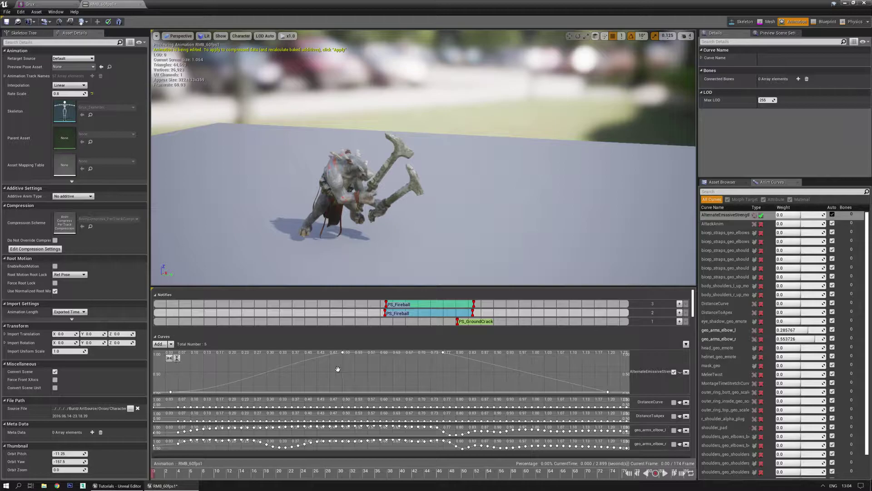
{"action": "right_click_drag", "start_coordinate": [354, 385], "coordinate": [358, 373]}
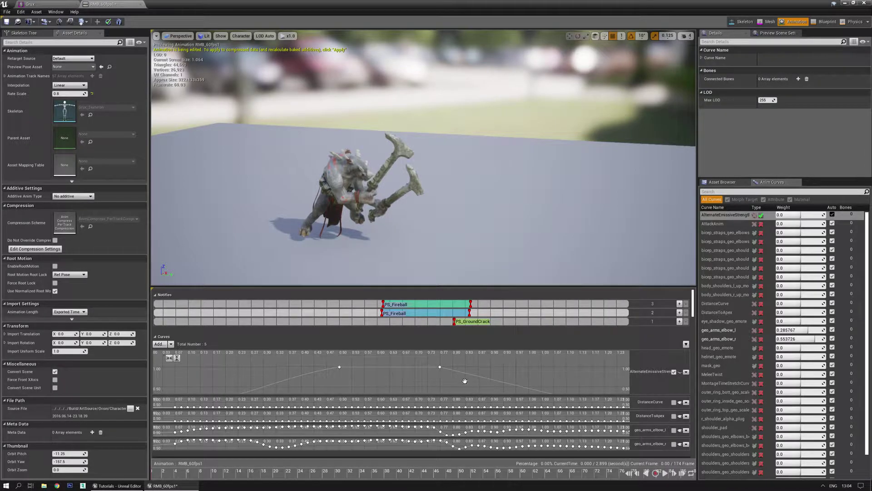
{"action": "right_click_drag", "start_coordinate": [443, 379], "coordinate": [518, 366]}
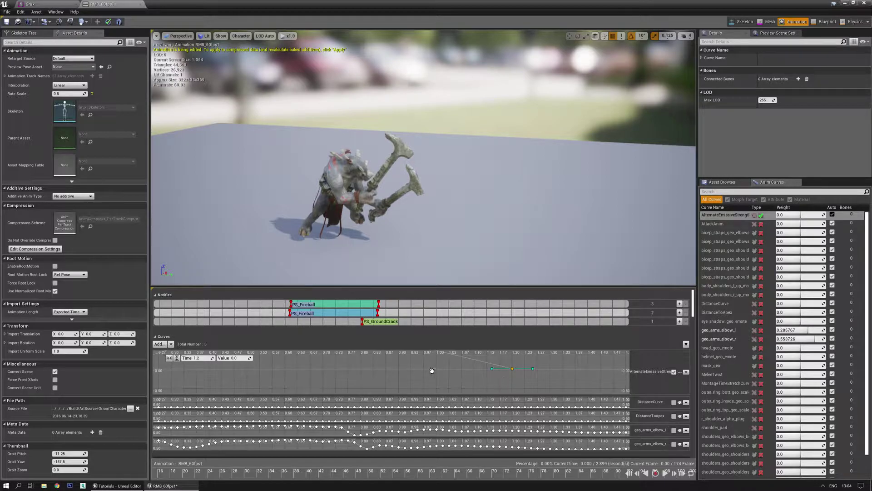
{"action": "right_click_drag", "start_coordinate": [432, 370], "coordinate": [457, 389]}
{"action": "scroll", "coordinate": [409, 384], "scroll_direction": "down", "scroll_amount": 2}
{"action": "mouse_move", "coordinate": [404, 376]}
{"action": "right_mouse_down"}
{"action": "mouse_move", "coordinate": [410, 384]}
{"action": "mouse_move", "coordinate": [385, 357]}
{"action": "mouse_move", "coordinate": [397, 363]}
{"action": "right_mouse_up"}
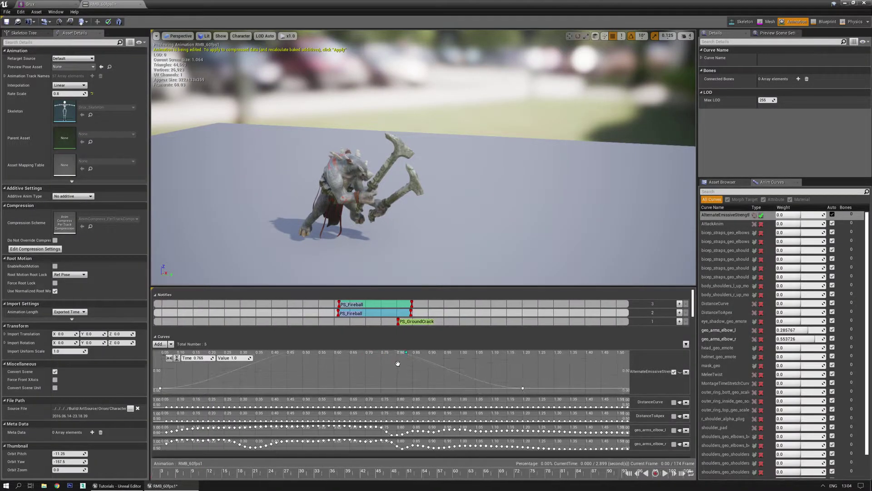
{"action": "scroll", "coordinate": [372, 371], "scroll_direction": "down", "scroll_amount": 1}
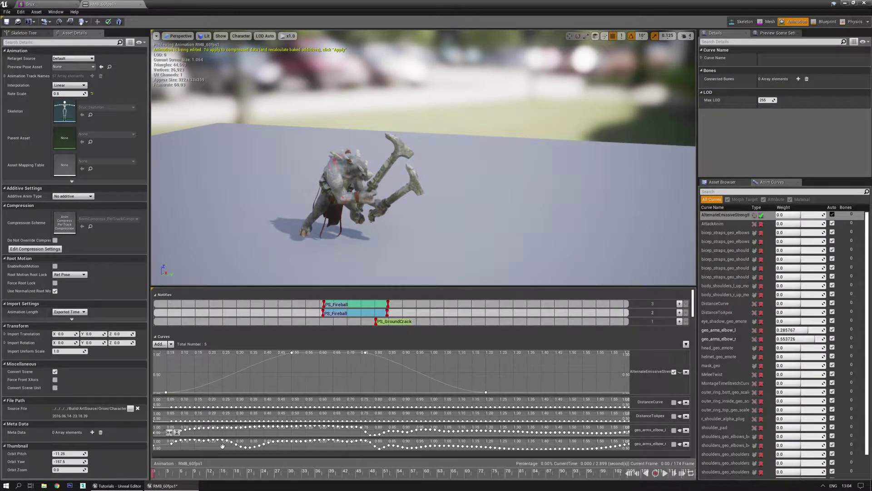
Play the animation from its first frame to review the glow, and save the asset
{"action": "mouse_move", "coordinate": [159, 475]}
{"action": "left_mouse_down"}
{"action": "mouse_move", "coordinate": [269, 470]}
{"action": "mouse_move", "coordinate": [340, 488]}
{"action": "mouse_move", "coordinate": [411, 489]}
{"action": "mouse_move", "coordinate": [151, 481]}
{"action": "left_mouse_up"}
{"action": "key", "text": "space"}
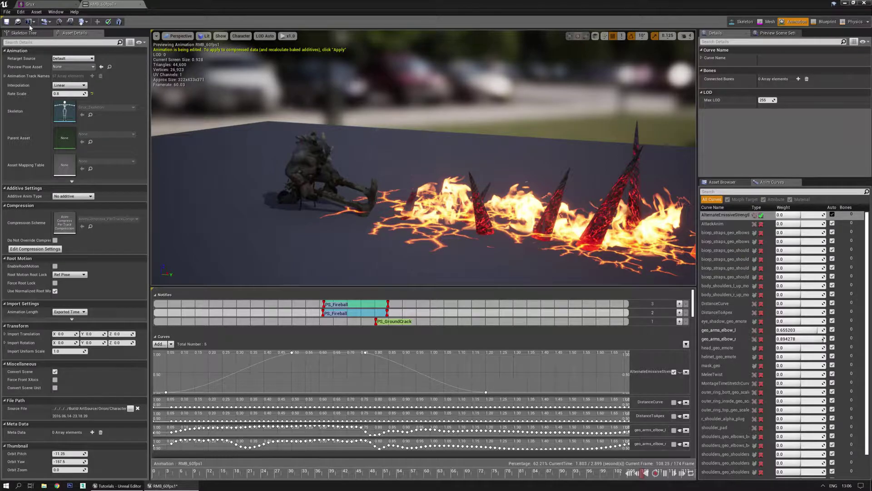
{"action": "left_click", "coordinate": [7, 22]}
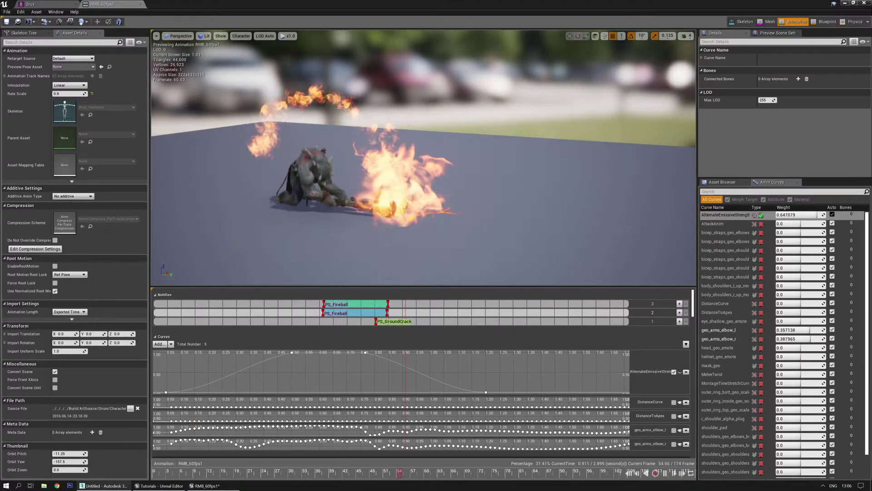
Switch to Autodesk 3ds Max
{"action": "key", "text": "alt+Tab"}
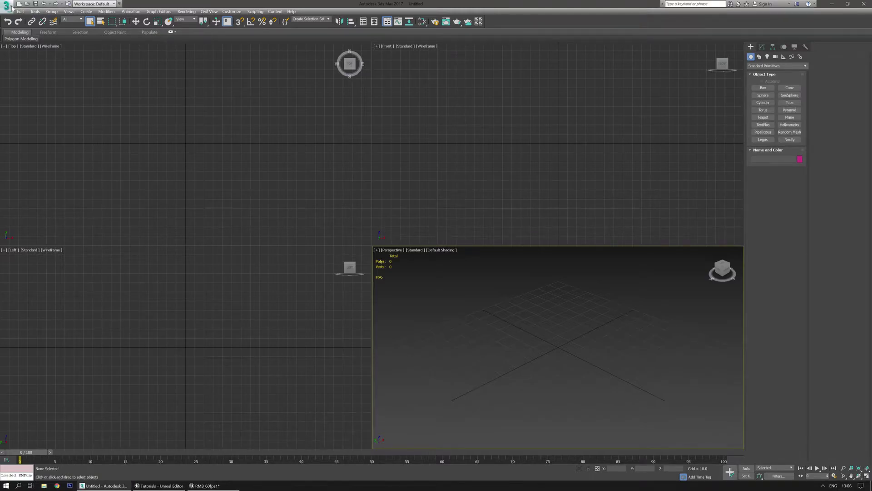
Open the recent scene Cel.max and turn off object isolation so all objects in the scene are displayed
{"action": "left_click", "coordinate": [7, 7]}
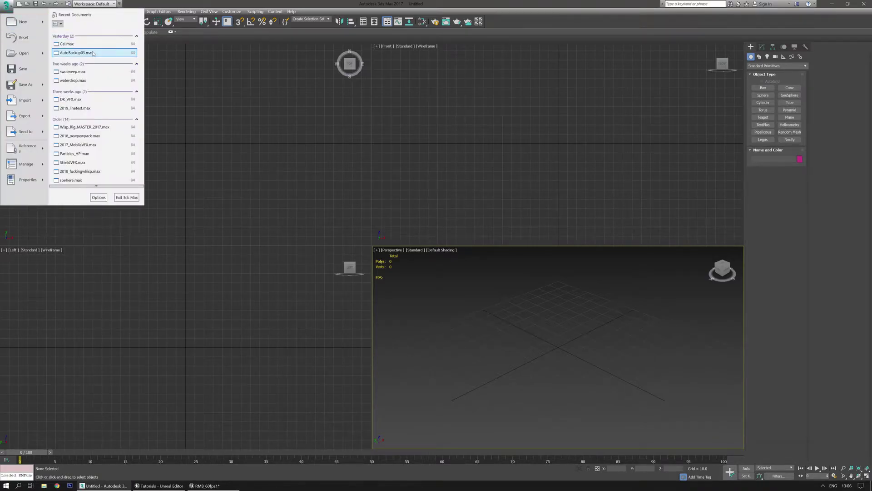
{"action": "key", "text": "Escape"}
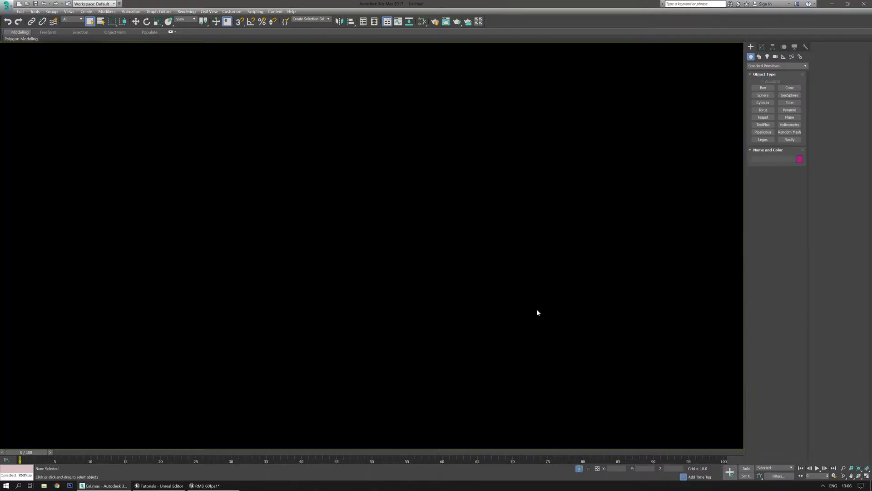
{"action": "key", "text": "Return"}
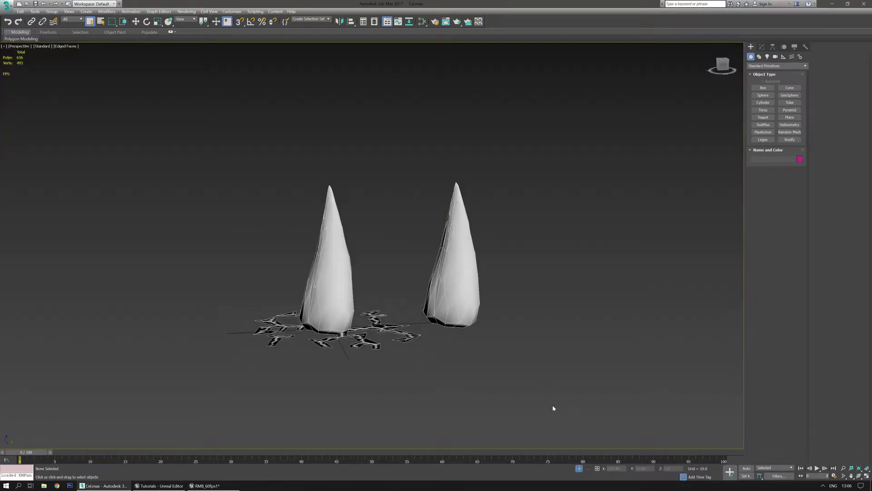
{"action": "left_click", "coordinate": [579, 468]}
{"action": "scroll", "coordinate": [472, 337], "scroll_direction": "down", "scroll_amount": 3}
{"action": "middle_click_drag", "start_coordinate": [480, 336], "coordinate": [538, 351], "text": "alt"}
{"action": "scroll", "coordinate": [574, 320], "scroll_direction": "up", "scroll_amount": 3}
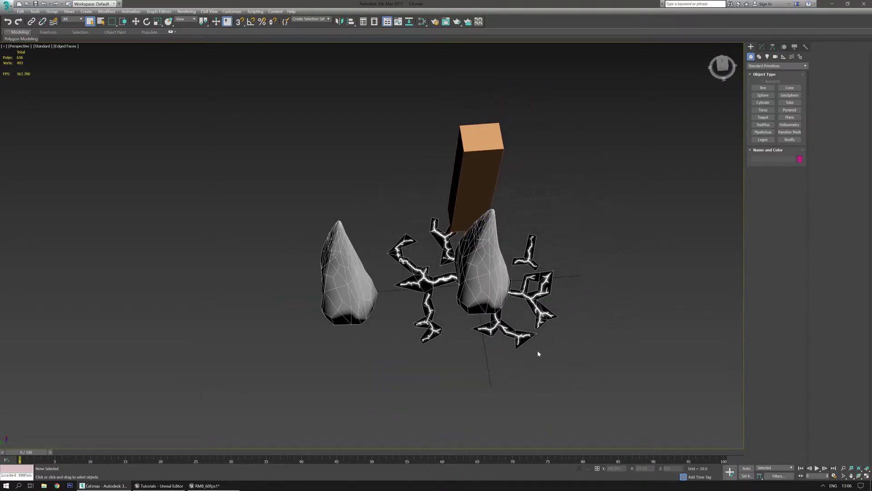
Select the two cone meshes and the ground crack mesh and move them together well away from the orange box
{"action": "mouse_move", "coordinate": [397, 284]}
{"action": "middle_mouse_down", "text": "alt"}
{"action": "mouse_move", "coordinate": [406, 281]}
{"action": "mouse_move", "coordinate": [393, 290]}
{"action": "middle_mouse_up", "text": "alt"}
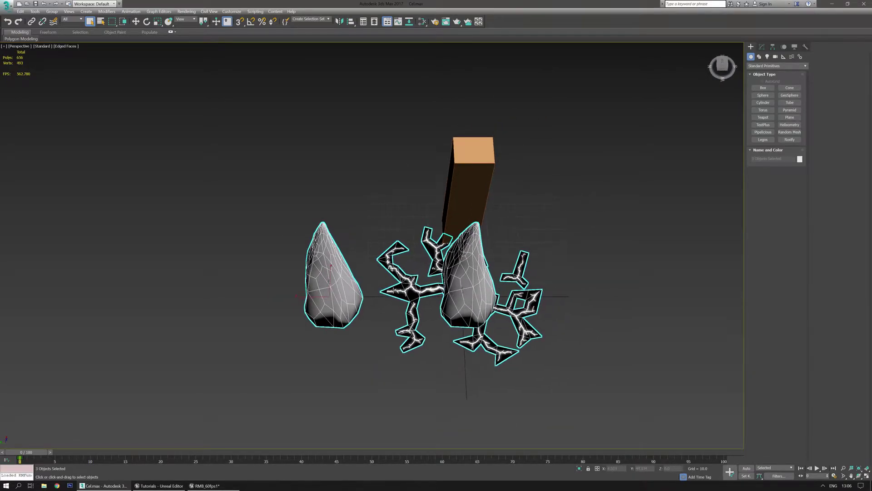
{"action": "left_click_drag", "start_coordinate": [402, 274], "coordinate": [173, 274]}
{"action": "left_click", "coordinate": [469, 303]}
{"action": "middle_click_drag", "start_coordinate": [463, 233], "coordinate": [350, 324], "text": "alt"}
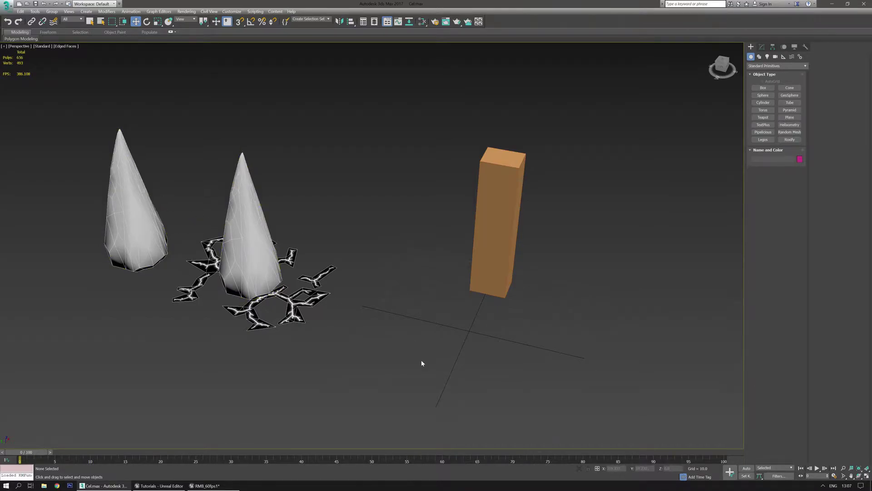
Draw a rectangular plane about 44 by 70 units on the ground in front of the box and hide the viewport grid
{"action": "scroll", "coordinate": [458, 319], "scroll_direction": "up", "scroll_amount": 5}
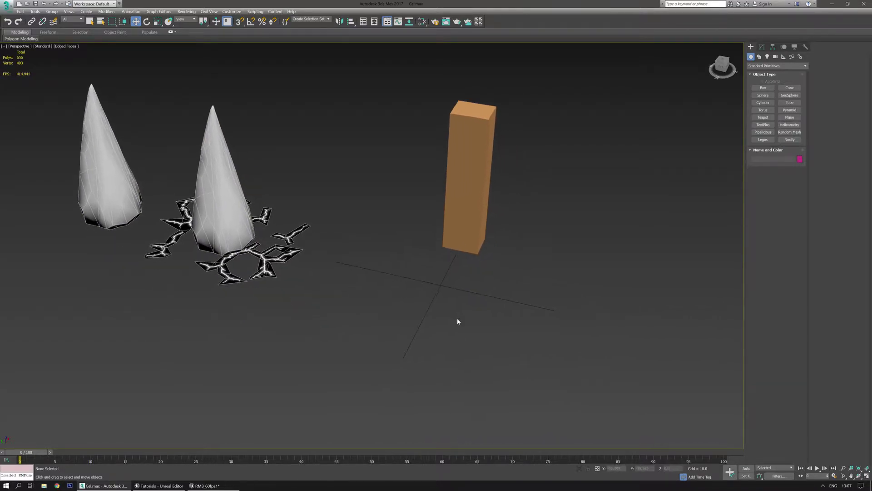
{"action": "middle_click_drag", "start_coordinate": [443, 276], "coordinate": [448, 307]}
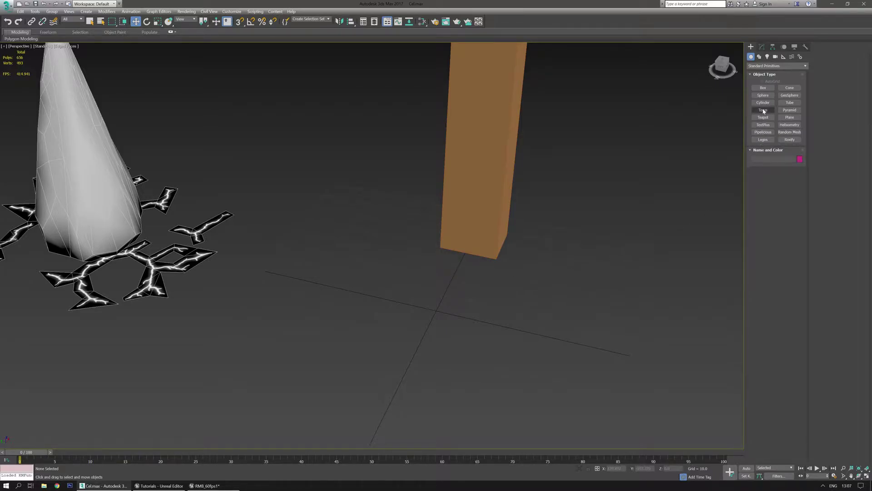
{"action": "left_click", "coordinate": [796, 118]}
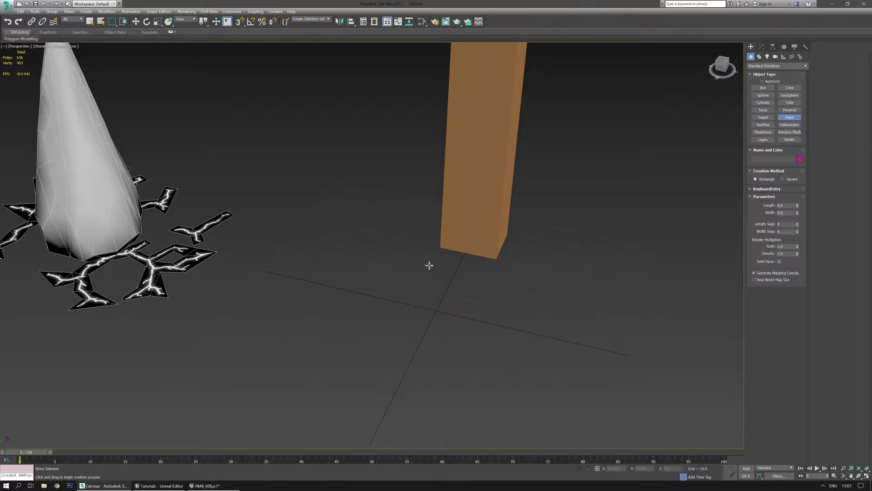
{"action": "mouse_move", "coordinate": [429, 288]}
{"action": "middle_mouse_down", "text": "alt"}
{"action": "mouse_move", "coordinate": [457, 306]}
{"action": "mouse_move", "coordinate": [444, 280]}
{"action": "middle_mouse_up", "text": "alt"}
{"action": "left_click_drag", "start_coordinate": [360, 222], "coordinate": [473, 396]}
{"action": "middle_click_drag", "start_coordinate": [499, 337], "coordinate": [474, 311]}
{"action": "key", "text": "g"}
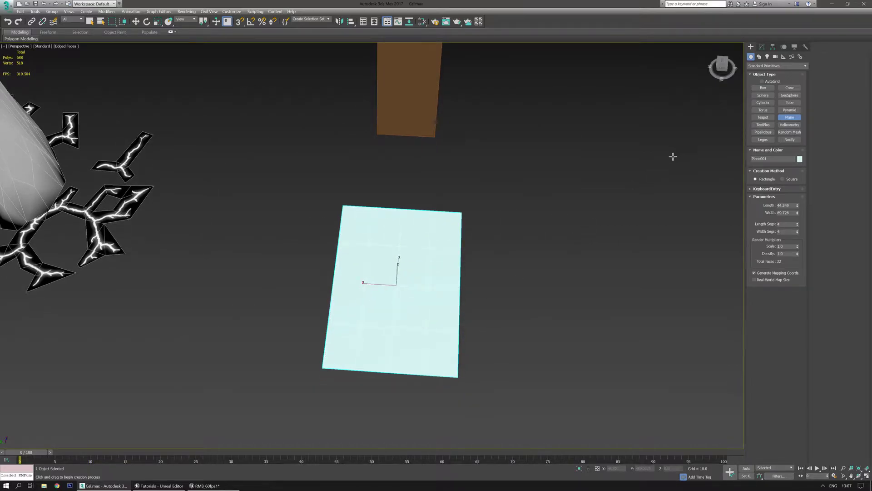
Set the plane's length and width segments to 1 each
{"action": "middle_click_drag", "start_coordinate": [611, 272], "coordinate": [623, 274]}
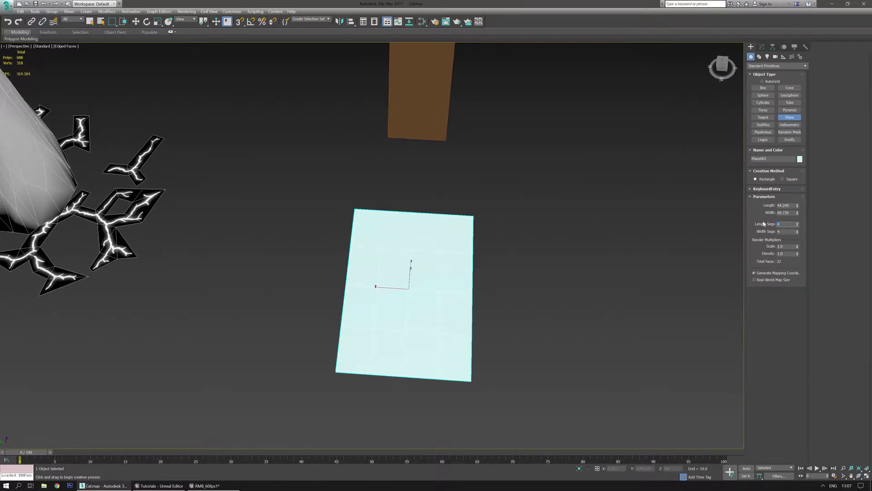
{"action": "type", "text": "1"}
{"action": "key", "text": "Tab"}
{"action": "mouse_move", "coordinate": [485, 322]}
{"action": "middle_mouse_down", "text": "alt"}
{"action": "mouse_move", "coordinate": [422, 293]}
{"action": "mouse_move", "coordinate": [490, 329]}
{"action": "middle_mouse_up", "text": "alt"}
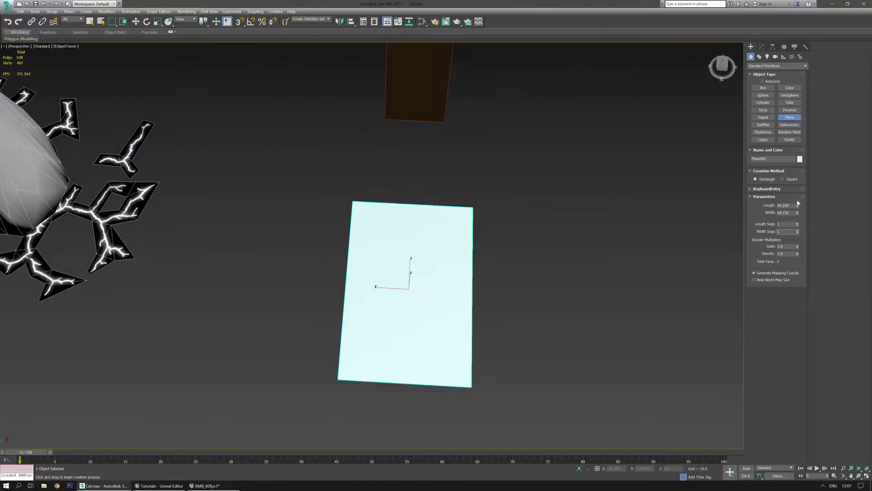
Change the plane's object color to light gray from the custom colors
{"action": "left_click", "coordinate": [800, 158]}
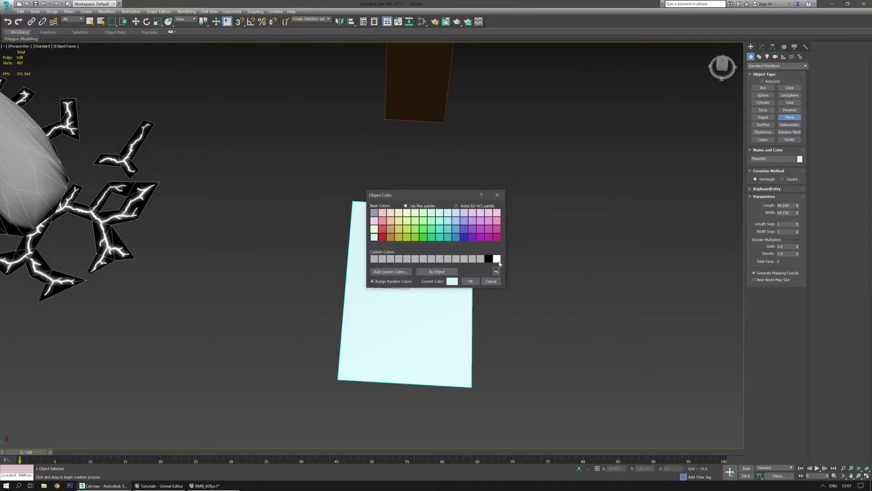
{"action": "left_click", "coordinate": [482, 258]}
{"action": "left_click", "coordinate": [469, 282]}
{"action": "scroll", "coordinate": [471, 315], "scroll_direction": "up", "scroll_amount": 3}
{"action": "middle_click_drag", "start_coordinate": [494, 312], "coordinate": [476, 282]}
{"action": "scroll", "coordinate": [506, 261], "scroll_direction": "down", "scroll_amount": 3}
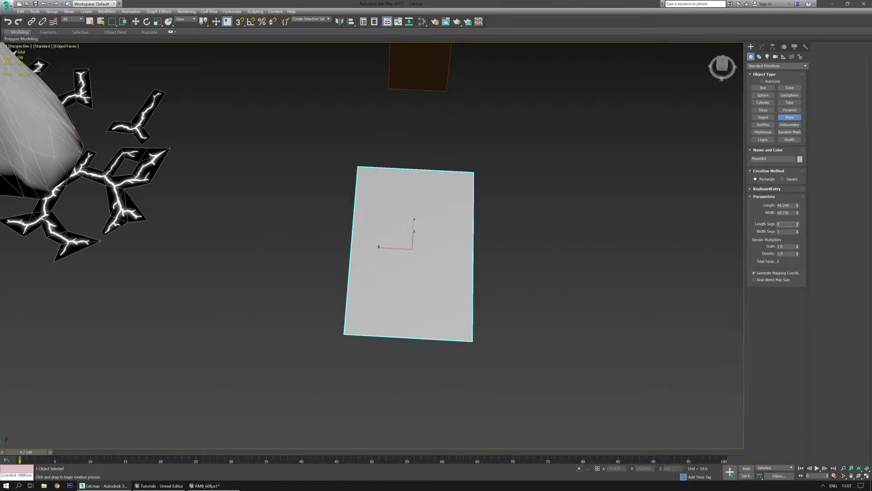
{"action": "middle_click_drag", "start_coordinate": [552, 276], "coordinate": [572, 289]}
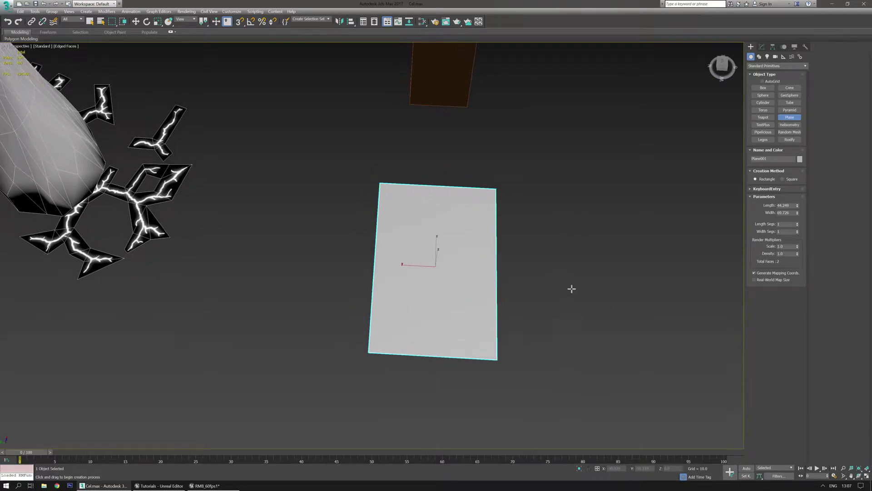
Convert the plane to an Editable Poly and collapse the two vertices of its near short edge into one point
{"action": "key", "text": "w"}
{"action": "middle_click_drag", "start_coordinate": [519, 316], "coordinate": [513, 316]}
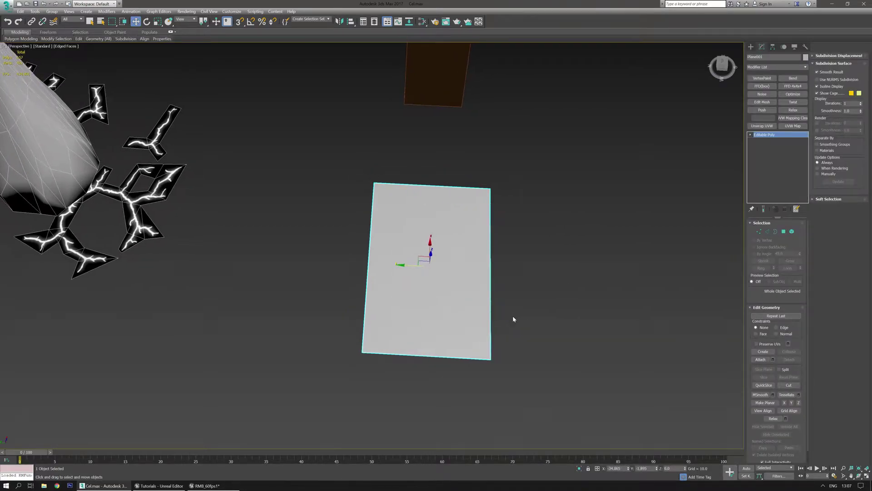
{"action": "key", "text": "1"}
{"action": "left_click_drag", "start_coordinate": [307, 391], "coordinate": [319, 389]}
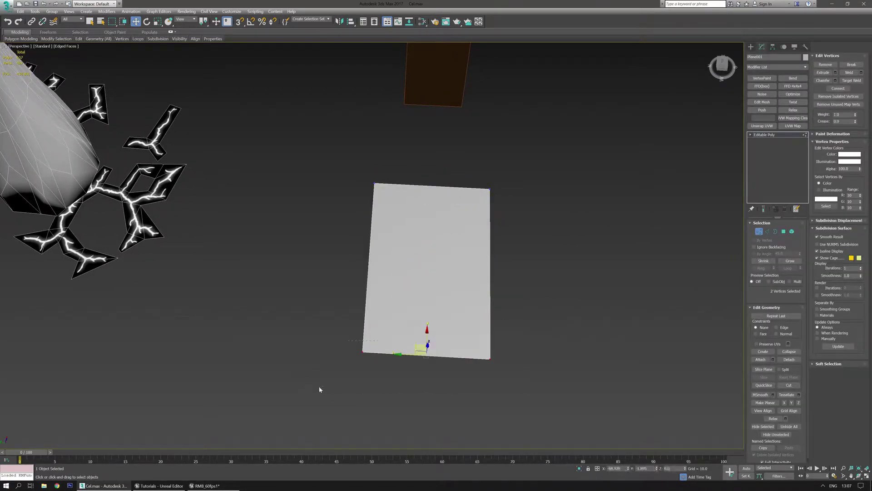
{"action": "key", "text": "ctrl+alt+c"}
{"action": "middle_click_drag", "start_coordinate": [452, 317], "coordinate": [491, 345], "text": "alt"}
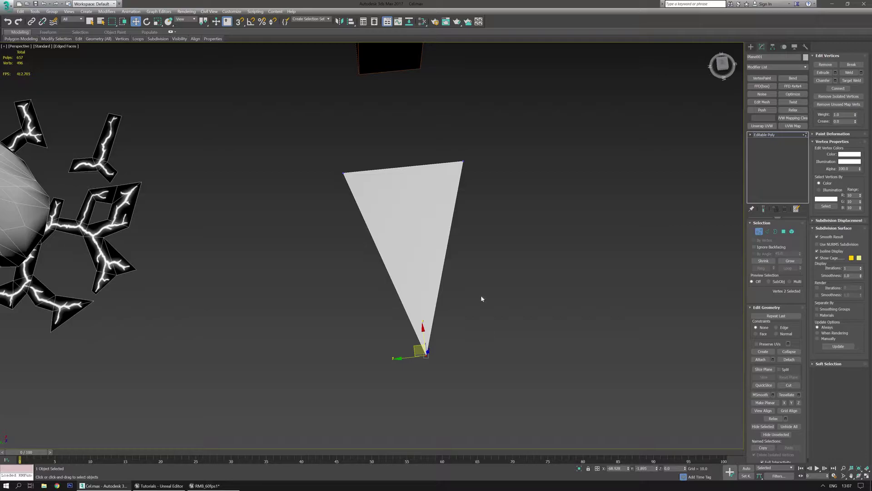
Scale the triangle's two wide-end vertices closer together to form a narrow spike
{"action": "key", "text": "ctrl+i"}
{"action": "middle_click_drag", "start_coordinate": [417, 242], "coordinate": [411, 244], "text": "alt"}
{"action": "key", "text": "r"}
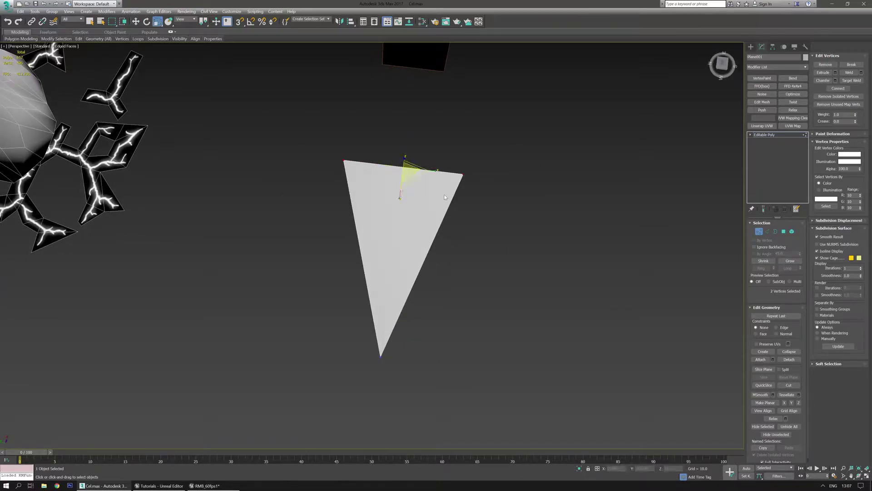
{"action": "left_click", "coordinate": [436, 173]}
{"action": "left_click_drag", "start_coordinate": [474, 149], "coordinate": [276, 189]}
{"action": "left_click_drag", "start_coordinate": [438, 171], "coordinate": [449, 242]}
{"action": "key", "text": "w"}
{"action": "mouse_move", "coordinate": [443, 277]}
{"action": "middle_mouse_down", "text": "alt"}
{"action": "mouse_move", "coordinate": [424, 265]}
{"action": "mouse_move", "coordinate": [445, 274]}
{"action": "middle_mouse_up", "text": "alt"}
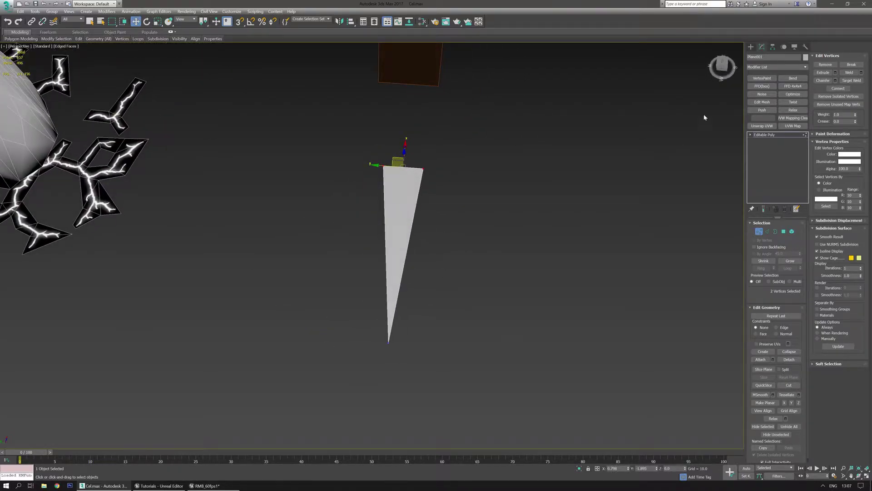
Clone the spike beside the original as a single independent copy
{"action": "left_click", "coordinate": [750, 47]}
{"action": "middle_click_drag", "start_coordinate": [492, 209], "coordinate": [430, 247], "text": "alt"}
{"action": "left_click_drag", "start_coordinate": [373, 251], "coordinate": [463, 246], "text": "shift"}
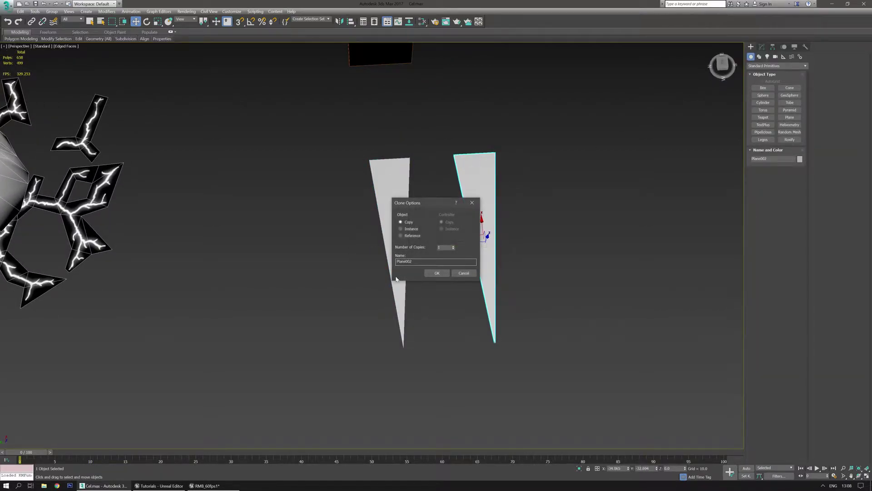
{"action": "left_click", "coordinate": [436, 273]}
{"action": "scroll", "coordinate": [444, 290], "scroll_direction": "up", "scroll_amount": 3}
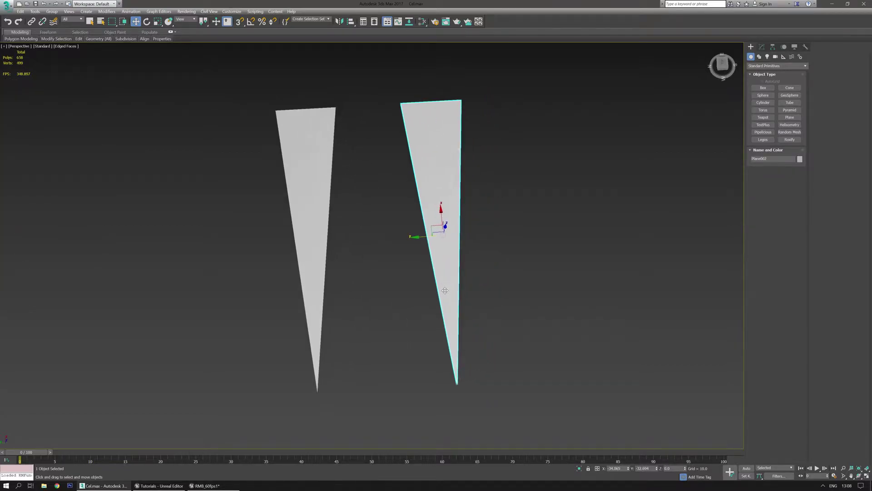
Try connecting the two long edges of the copied spike with a new edge and undo it
{"action": "left_click", "coordinate": [761, 47]}
{"action": "mouse_move", "coordinate": [598, 251]}
{"action": "middle_mouse_down"}
{"action": "mouse_move", "coordinate": [579, 252]}
{"action": "mouse_move", "coordinate": [601, 266]}
{"action": "middle_mouse_up"}
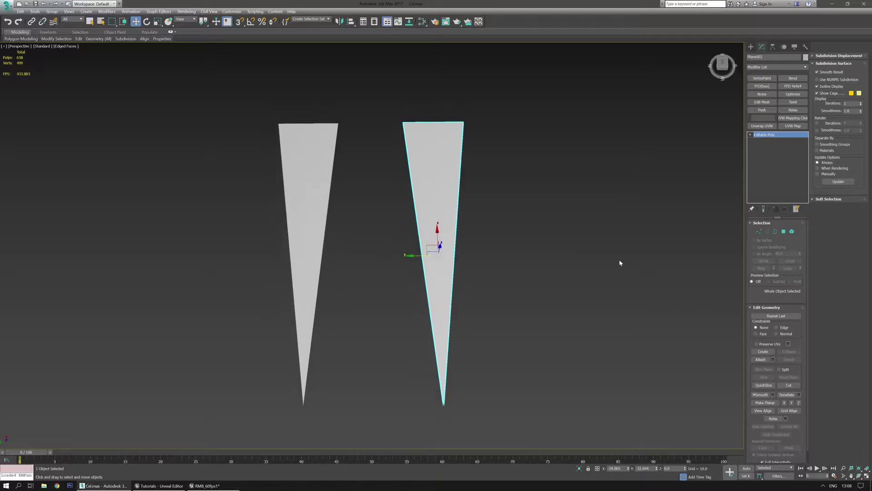
{"action": "left_click", "coordinate": [767, 232]}
{"action": "left_click_drag", "start_coordinate": [567, 239], "coordinate": [390, 246]}
{"action": "middle_click_drag", "start_coordinate": [539, 298], "coordinate": [551, 303]}
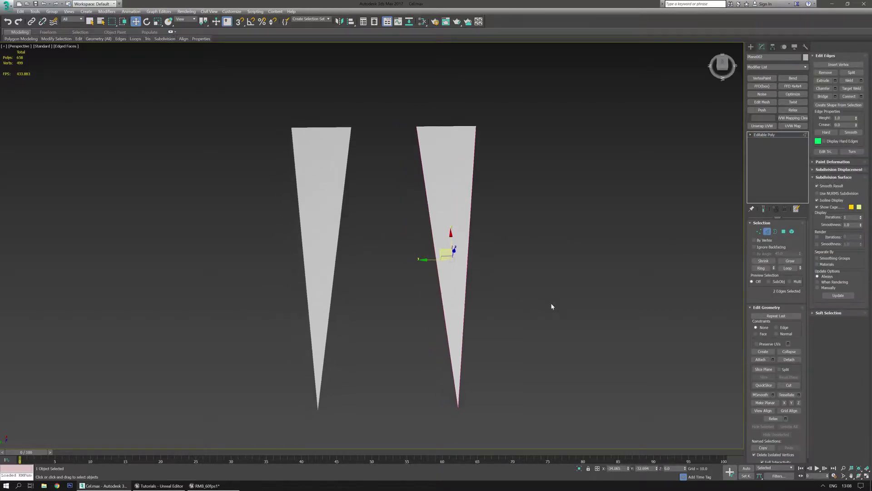
{"action": "key", "text": "ctrl+shift+e"}
{"action": "key", "text": "ctrl+z"}
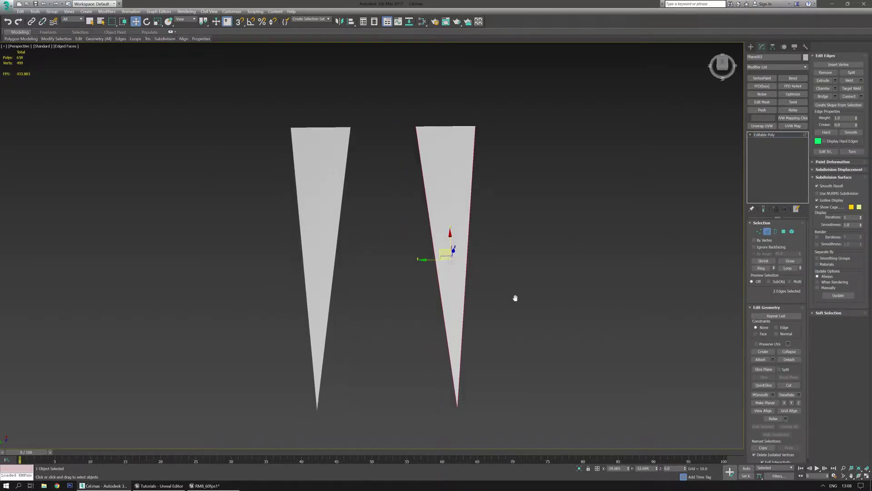
{"action": "scroll", "coordinate": [516, 300], "scroll_direction": "up", "scroll_amount": 3}
{"action": "scroll", "coordinate": [473, 279], "scroll_direction": "down", "scroll_amount": 3}
{"action": "mouse_move", "coordinate": [473, 280]}
{"action": "middle_mouse_down", "text": "alt"}
{"action": "mouse_move", "coordinate": [461, 241]}
{"action": "mouse_move", "coordinate": [483, 272]}
{"action": "mouse_move", "coordinate": [470, 277]}
{"action": "middle_mouse_up", "text": "alt"}
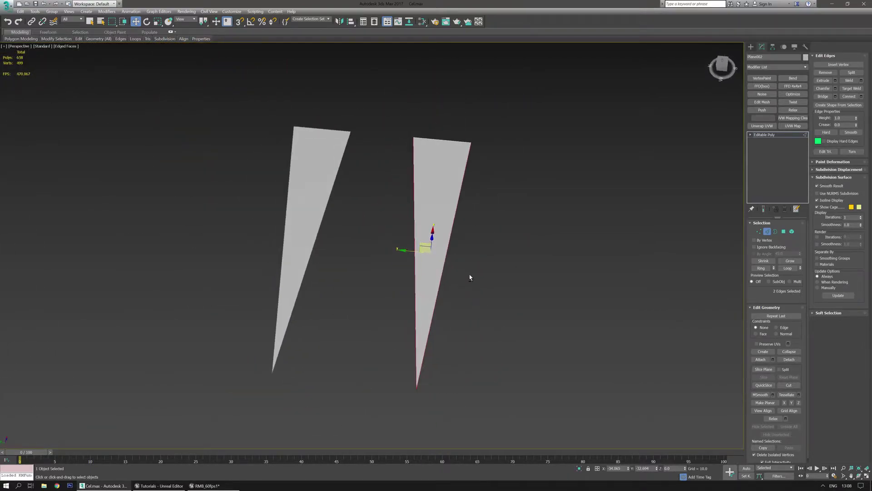
Cut an edge across the middle of the copied spike, then cut from its midpoint down to both long sides
{"action": "left_click", "coordinate": [758, 231]}
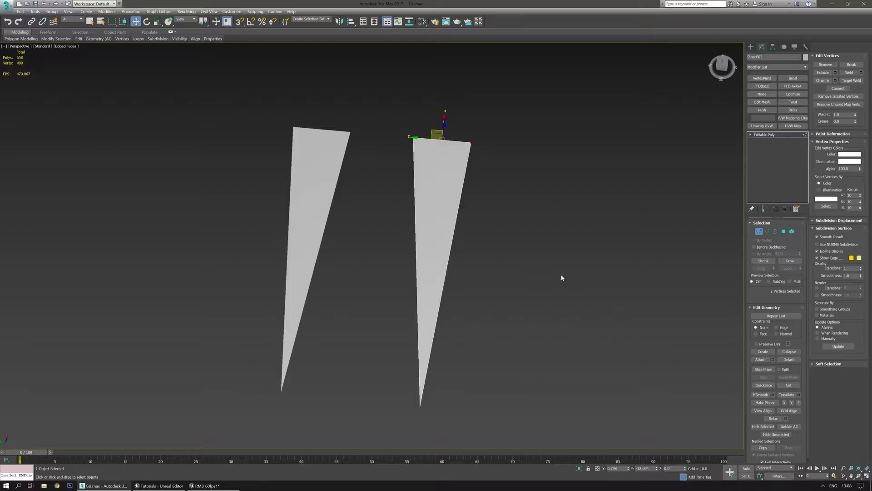
{"action": "key", "text": "alt+c"}
{"action": "left_click", "coordinate": [416, 252]}
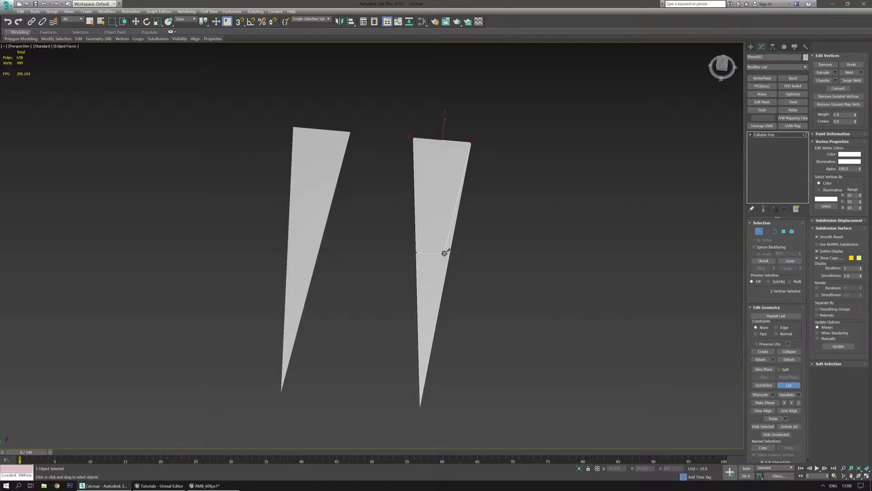
{"action": "left_click", "coordinate": [449, 252]}
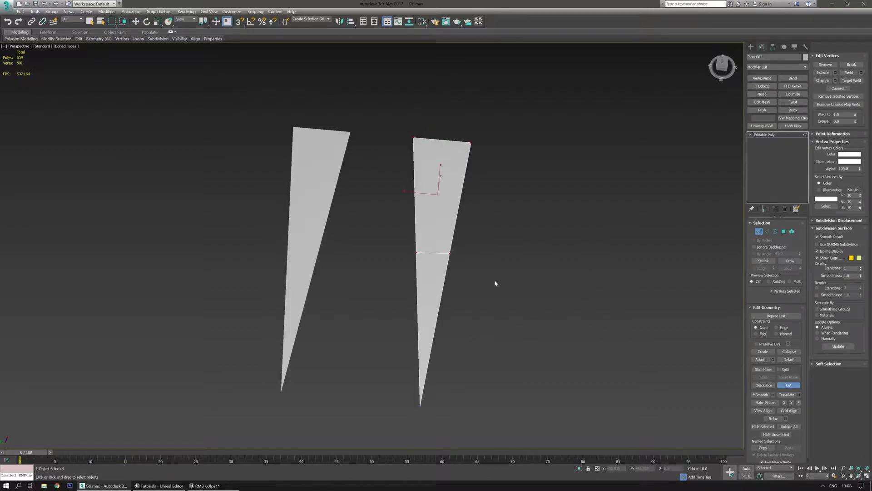
{"action": "left_click", "coordinate": [437, 253]}
{"action": "left_click", "coordinate": [417, 306]}
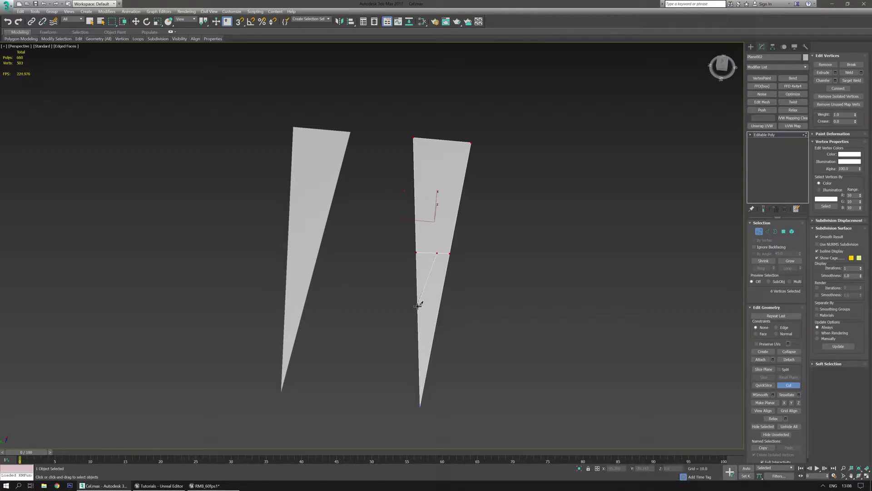
{"action": "left_click", "coordinate": [439, 306]}
Move the two outer vertices of the middle cut down toward the spike's point to shape two side prongs
{"action": "key", "text": "w"}
{"action": "middle_click_drag", "start_coordinate": [471, 294], "coordinate": [401, 292], "text": "alt"}
{"action": "left_click_drag", "start_coordinate": [415, 266], "coordinate": [401, 368]}
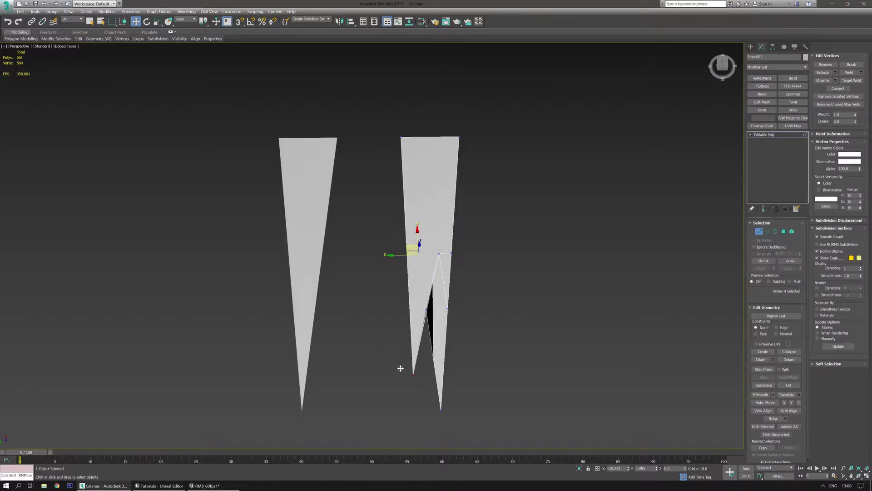
{"action": "left_click_drag", "start_coordinate": [449, 268], "coordinate": [453, 377]}
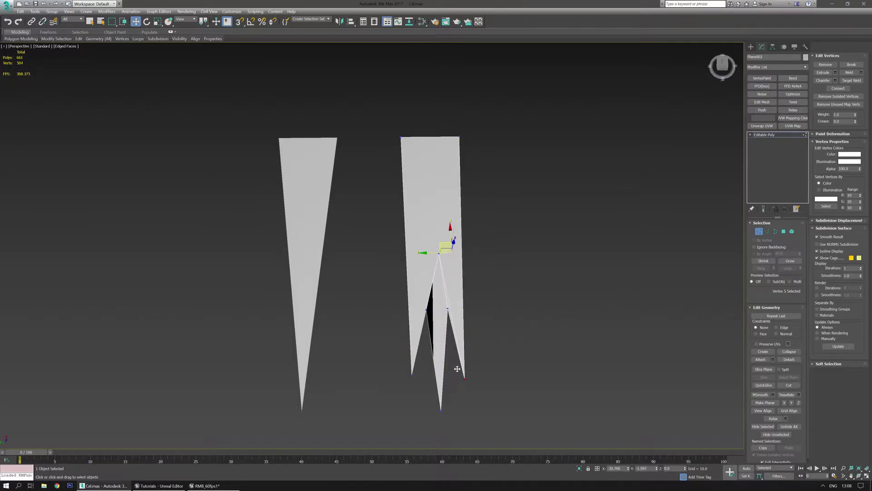
Remove the vertex at the apex of the inner cuts to clean up the surface between the three prongs
{"action": "scroll", "coordinate": [410, 315], "scroll_direction": "up", "scroll_amount": 2}
{"action": "middle_click_drag", "start_coordinate": [411, 315], "coordinate": [413, 262]}
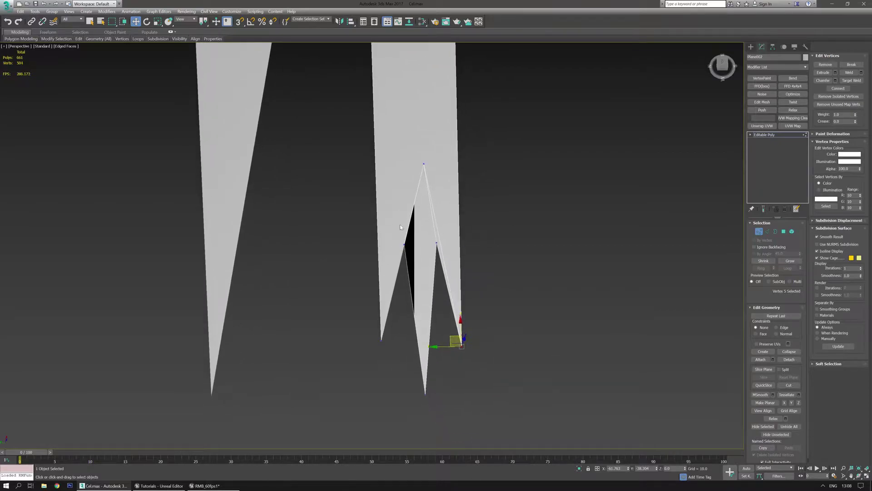
{"action": "middle_click_drag", "start_coordinate": [399, 224], "coordinate": [402, 267]}
{"action": "left_click_drag", "start_coordinate": [412, 190], "coordinate": [414, 157]}
{"action": "key", "text": "BackSpace"}
{"action": "scroll", "coordinate": [421, 202], "scroll_direction": "down", "scroll_amount": 3}
{"action": "middle_click_drag", "start_coordinate": [414, 196], "coordinate": [413, 216]}
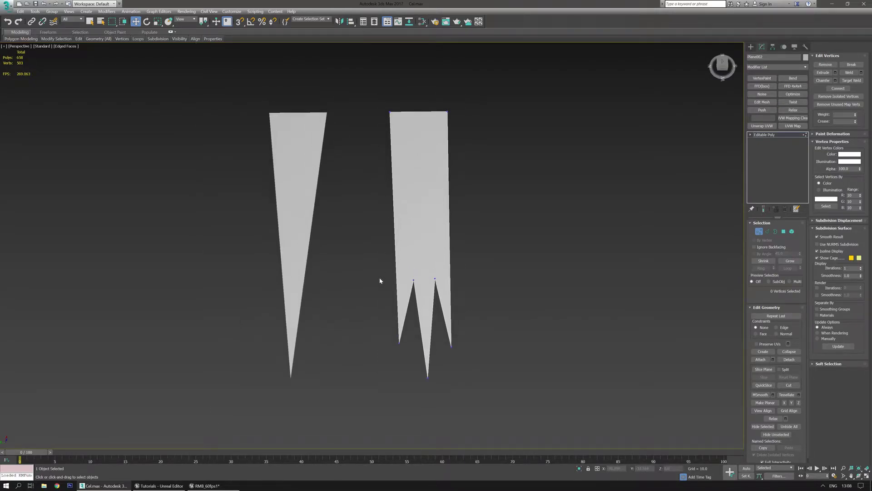
Reposition the side prong vertices, pulling both outer tips inward, raising the right tip and lowering the left notch for an uneven jagged end
{"action": "scroll", "coordinate": [384, 304], "scroll_direction": "up", "scroll_amount": 2}
{"action": "left_click_drag", "start_coordinate": [384, 309], "coordinate": [414, 303]}
{"action": "left_click", "coordinate": [493, 370]}
{"action": "left_click_drag", "start_coordinate": [481, 359], "coordinate": [404, 317]}
{"action": "left_click_drag", "start_coordinate": [417, 280], "coordinate": [424, 326]}
{"action": "scroll", "coordinate": [412, 271], "scroll_direction": "down", "scroll_amount": 6}
{"action": "scroll", "coordinate": [416, 266], "scroll_direction": "up", "scroll_amount": 6}
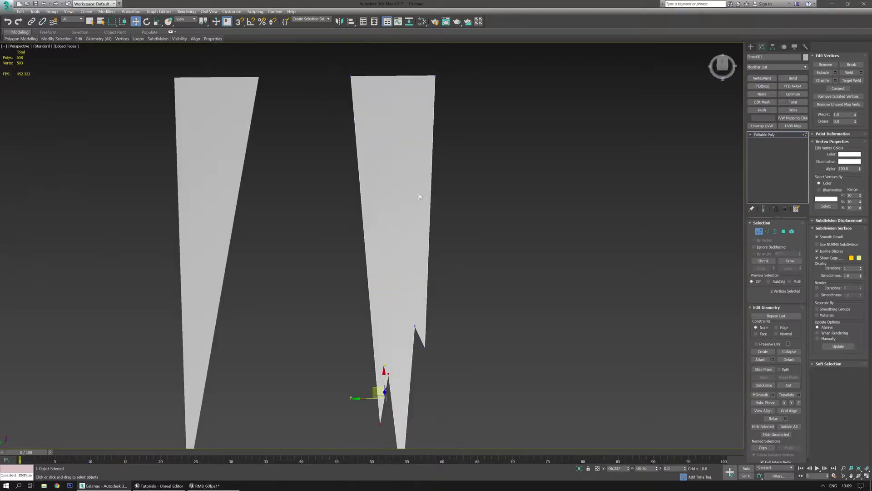
Move the jagged shard's right base corner vertex outward to widen the shard's base
{"action": "middle_click_drag", "start_coordinate": [434, 240], "coordinate": [442, 334]}
{"action": "left_click_drag", "start_coordinate": [500, 145], "coordinate": [348, 197]}
{"action": "scroll", "coordinate": [349, 197], "scroll_direction": "down", "scroll_amount": 2}
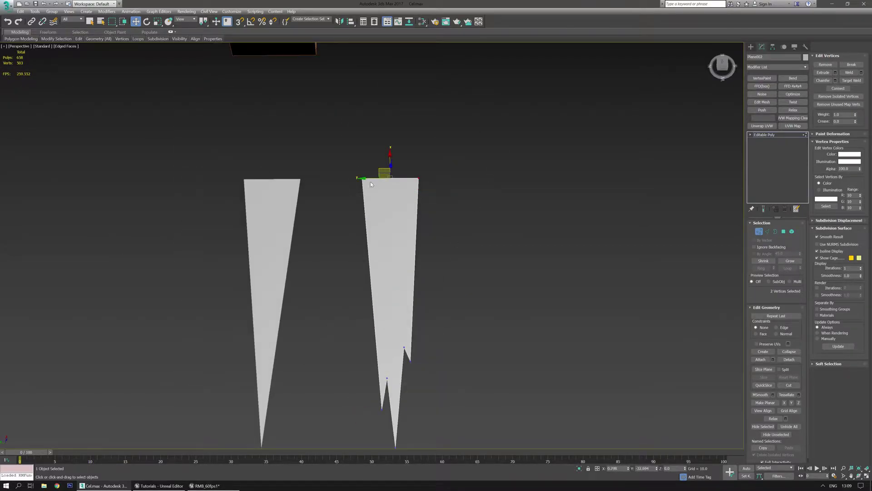
{"action": "left_click_drag", "start_coordinate": [433, 155], "coordinate": [402, 201]}
{"action": "left_click_drag", "start_coordinate": [410, 168], "coordinate": [424, 168]}
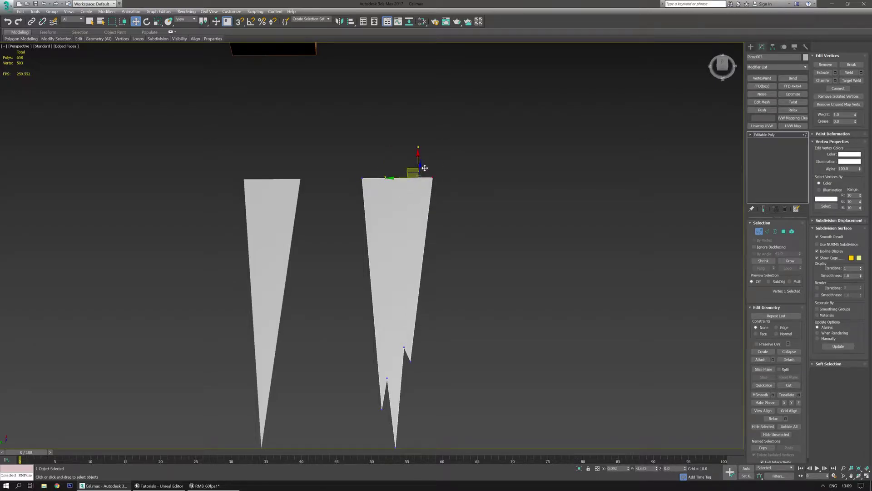
Raise both side prongs and their notches toward the shard's base, and shift the centre tip slightly to the right
{"action": "left_click", "coordinate": [434, 332]}
{"action": "middle_click_drag", "start_coordinate": [434, 331], "coordinate": [466, 283]}
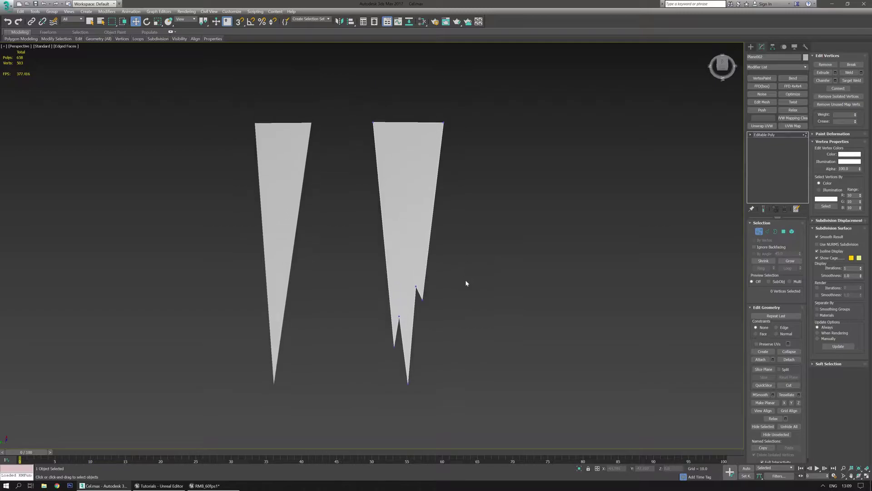
{"action": "left_click_drag", "start_coordinate": [413, 318], "coordinate": [421, 236]}
{"action": "left_click_drag", "start_coordinate": [395, 348], "coordinate": [389, 260]}
{"action": "left_click", "coordinate": [408, 382]}
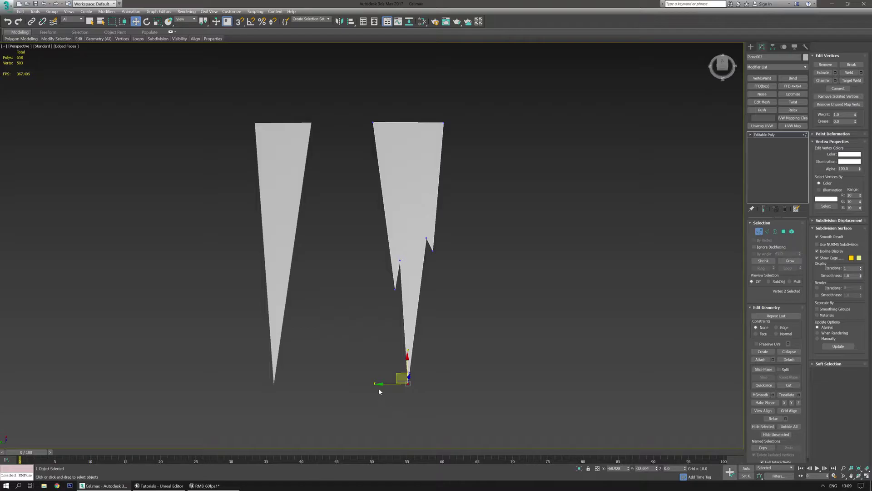
{"action": "left_click_drag", "start_coordinate": [381, 383], "coordinate": [385, 383]}
{"action": "left_click", "coordinate": [406, 221]}
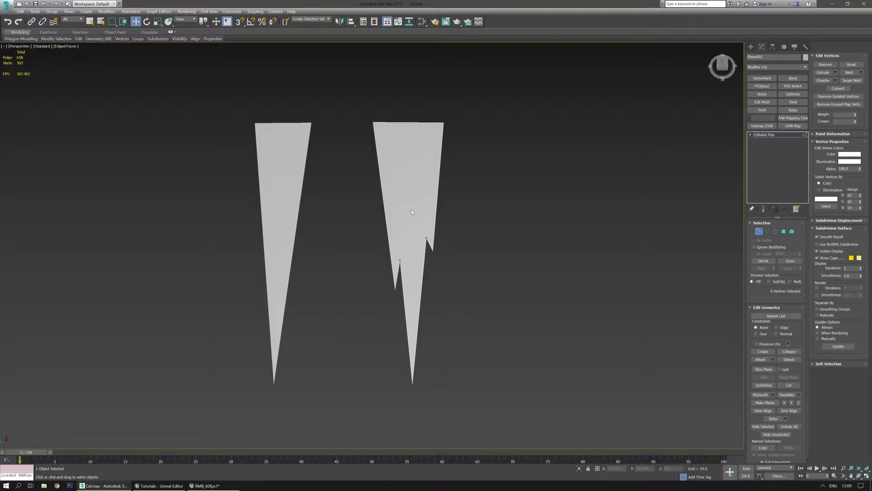
Connect each base corner vertex of the shard to the notch on its side, and connect the two notches together
{"action": "middle_click_drag", "start_coordinate": [406, 220], "coordinate": [404, 265]}
{"action": "scroll", "coordinate": [399, 225], "scroll_direction": "up", "scroll_amount": 3}
{"action": "left_click_drag", "start_coordinate": [342, 122], "coordinate": [374, 153]}
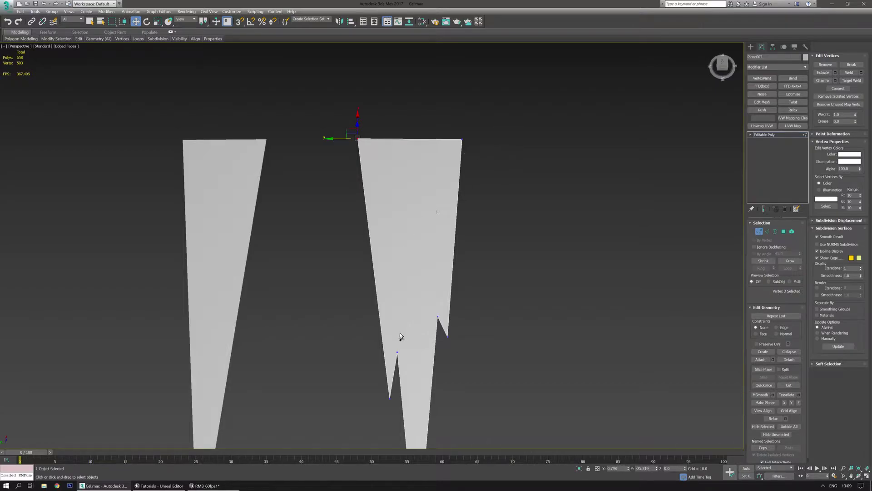
{"action": "left_click", "coordinate": [397, 352], "text": "ctrl"}
{"action": "left_click", "coordinate": [502, 348]}
{"action": "left_click_drag", "start_coordinate": [453, 170], "coordinate": [452, 172]}
{"action": "left_click", "coordinate": [438, 317], "text": "ctrl"}
{"action": "key", "text": "ctrl+shift+e"}
{"action": "left_click", "coordinate": [437, 317]}
{"action": "left_click", "coordinate": [397, 352], "text": "ctrl"}
{"action": "key", "text": "ctrl+shift+e"}
Scale the whole jagged shard narrower along its width at object level
{"action": "scroll", "coordinate": [466, 364], "scroll_direction": "down", "scroll_amount": 5}
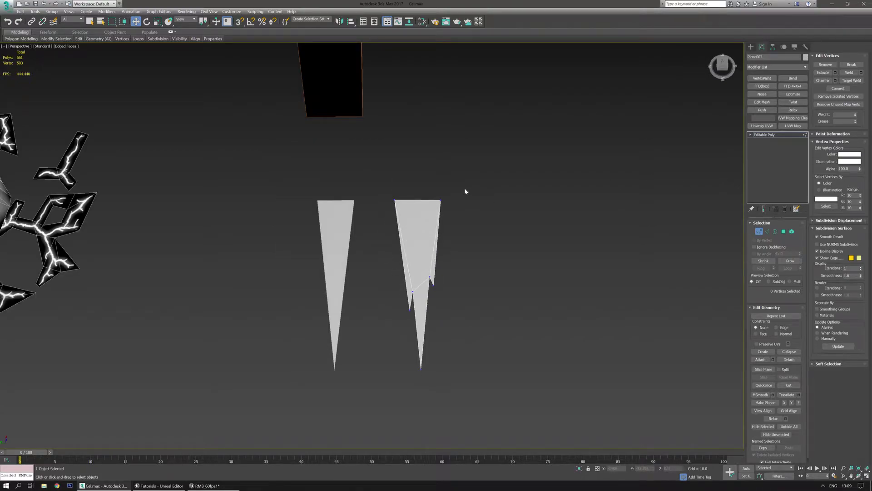
{"action": "left_click", "coordinate": [763, 135]}
{"action": "left_click_drag", "start_coordinate": [346, 421], "coordinate": [367, 397]}
{"action": "key", "text": "r"}
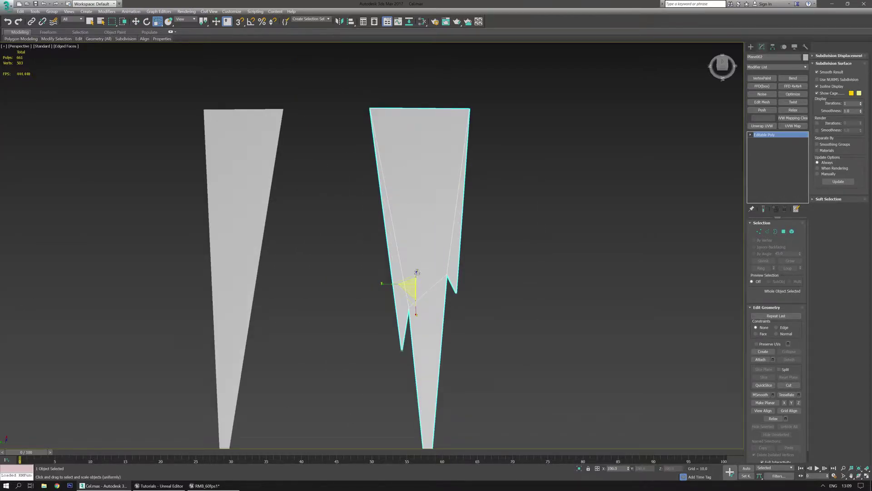
{"action": "left_click_drag", "start_coordinate": [386, 284], "coordinate": [388, 284]}
{"action": "key", "text": "w"}
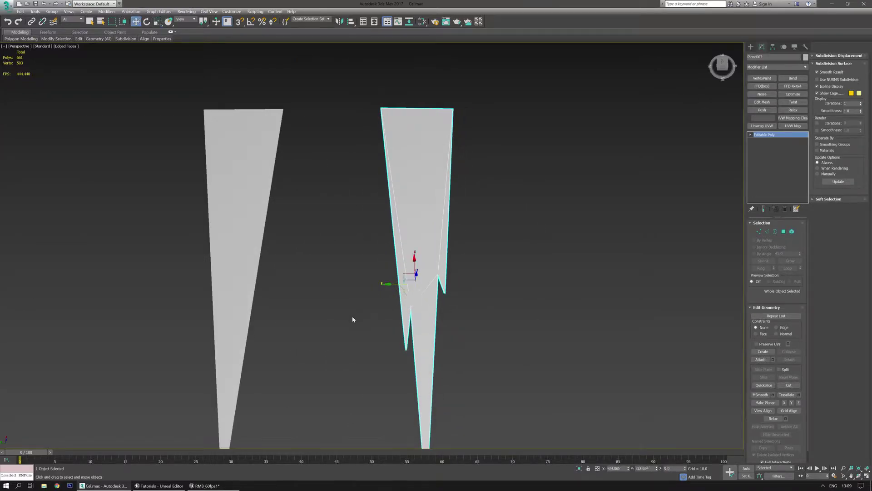
{"action": "left_click", "coordinate": [352, 318]}
Apply an Unwrap UVW modifier to the plain spike and select its whole UV shell in the UV editor
{"action": "scroll", "coordinate": [352, 318], "scroll_direction": "down", "scroll_amount": 4}
{"action": "middle_click_drag", "start_coordinate": [352, 318], "coordinate": [396, 285]}
{"action": "scroll", "coordinate": [379, 310], "scroll_direction": "up", "scroll_amount": 2}
{"action": "left_click", "coordinate": [332, 231]}
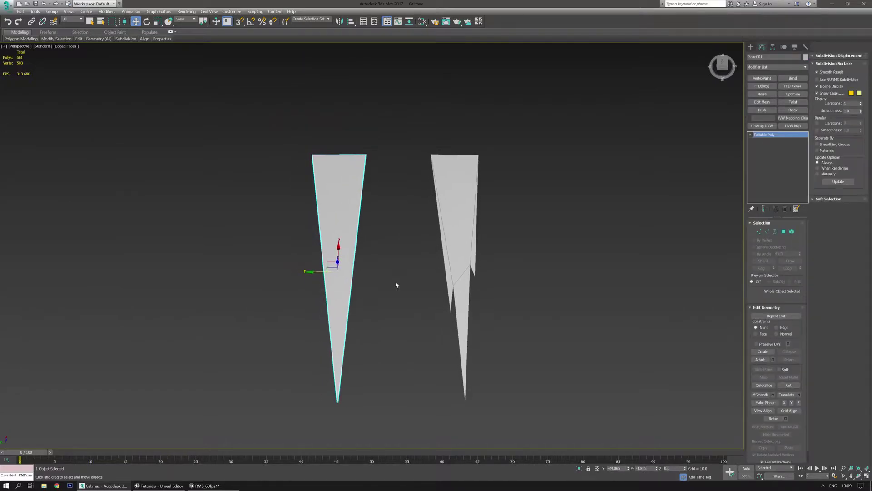
{"action": "left_click", "coordinate": [762, 126]}
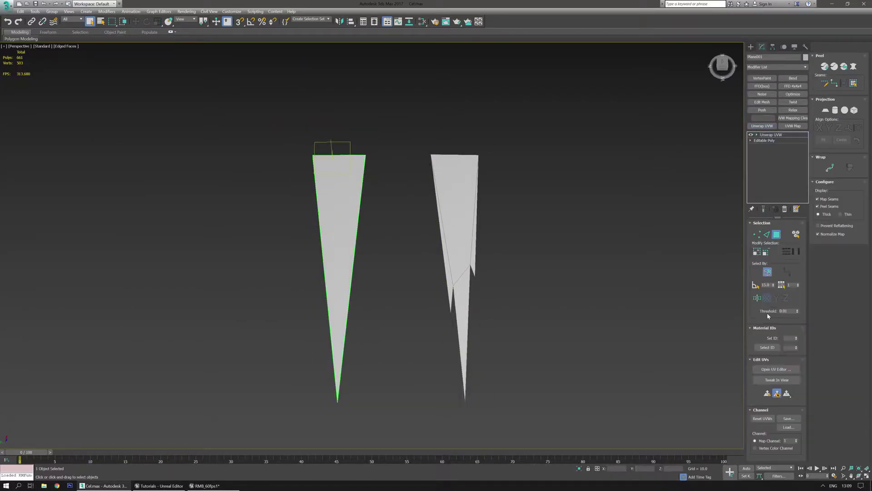
{"action": "left_click", "coordinate": [776, 369]}
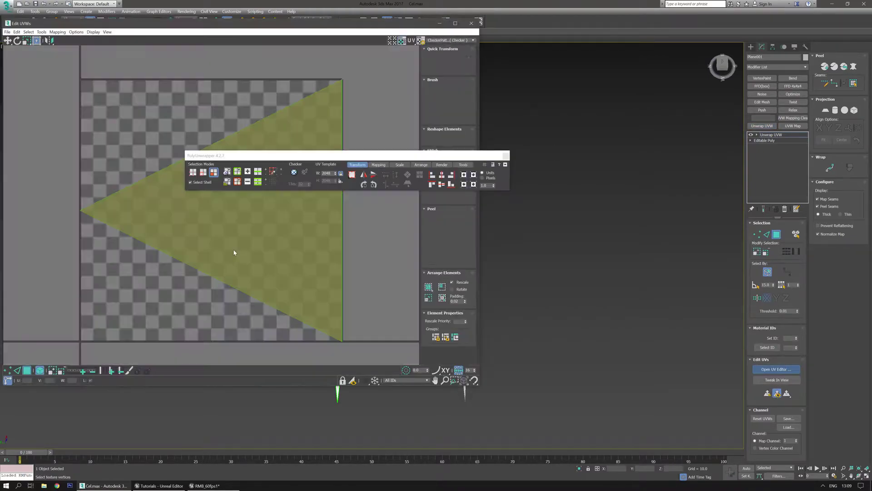
{"action": "scroll", "coordinate": [234, 252], "scroll_direction": "down", "scroll_amount": 3}
{"action": "left_click_drag", "start_coordinate": [167, 202], "coordinate": [312, 281]}
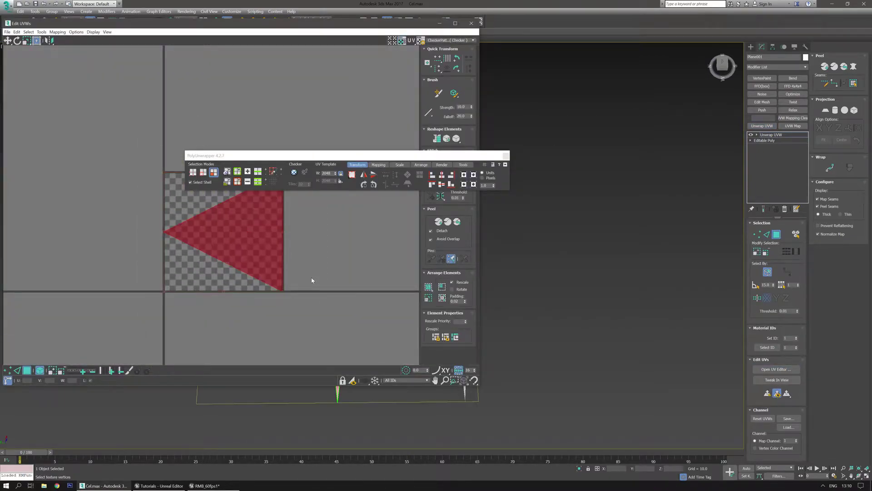
Quick-peel the plain spike's UVs, rotate the shell 90 degrees so its tip points up, and close the UV editor
{"action": "middle_click_drag", "start_coordinate": [312, 280], "coordinate": [321, 306]}
{"action": "left_click_drag", "start_coordinate": [382, 153], "coordinate": [287, 395]}
{"action": "left_click", "coordinate": [439, 223]}
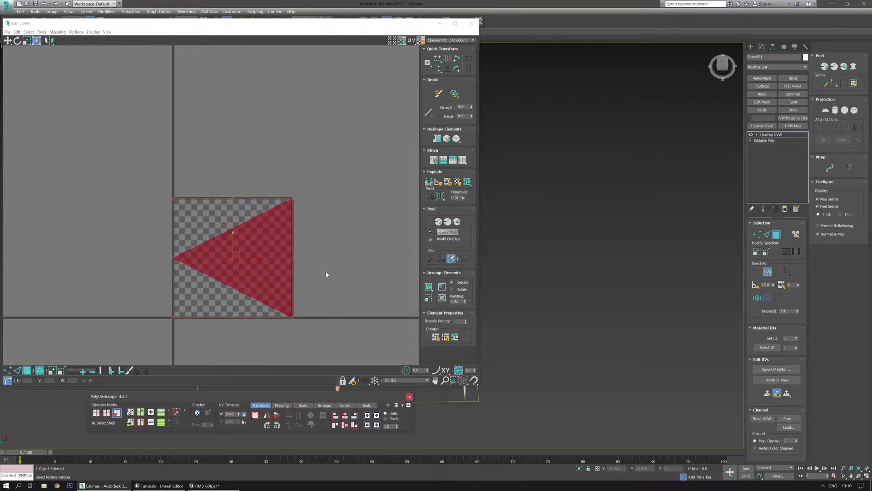
{"action": "middle_click_drag", "start_coordinate": [326, 272], "coordinate": [336, 273]}
{"action": "scroll", "coordinate": [220, 279], "scroll_direction": "up", "scroll_amount": 2}
{"action": "middle_click_drag", "start_coordinate": [337, 212], "coordinate": [339, 183]}
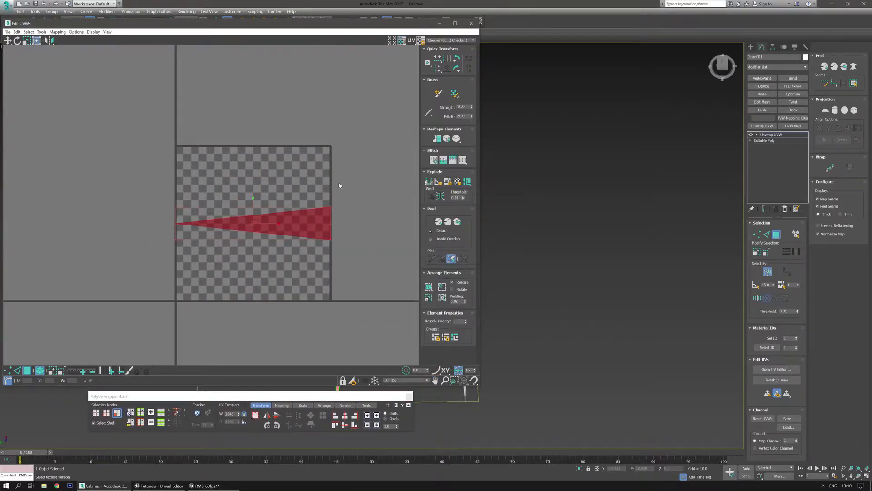
{"action": "left_click", "coordinate": [458, 69]}
{"action": "left_click", "coordinate": [347, 224]}
{"action": "left_click", "coordinate": [522, 237]}
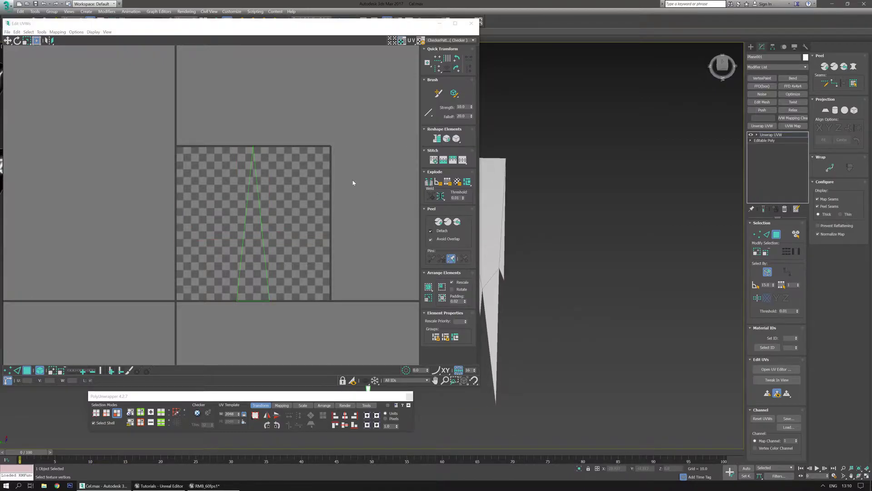
{"action": "left_click", "coordinate": [471, 23]}
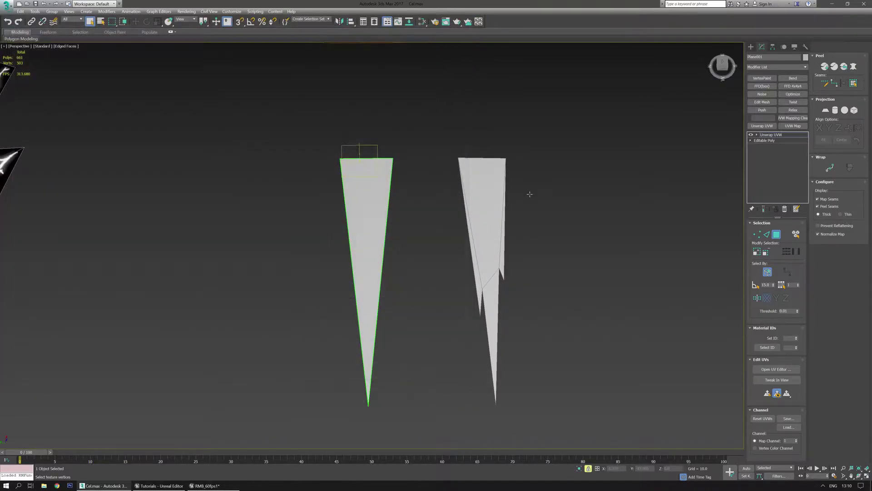
Apply an Unwrap UVW modifier to the jagged shard and open its UVs in the editor
{"action": "middle_click_drag", "start_coordinate": [611, 306], "coordinate": [585, 296]}
{"action": "key", "text": "space"}
{"action": "middle_click_drag", "start_coordinate": [456, 220], "coordinate": [473, 231]}
{"action": "key", "text": "ctrl+e"}
{"action": "left_click", "coordinate": [472, 229]}
{"action": "middle_click_drag", "start_coordinate": [551, 268], "coordinate": [540, 265]}
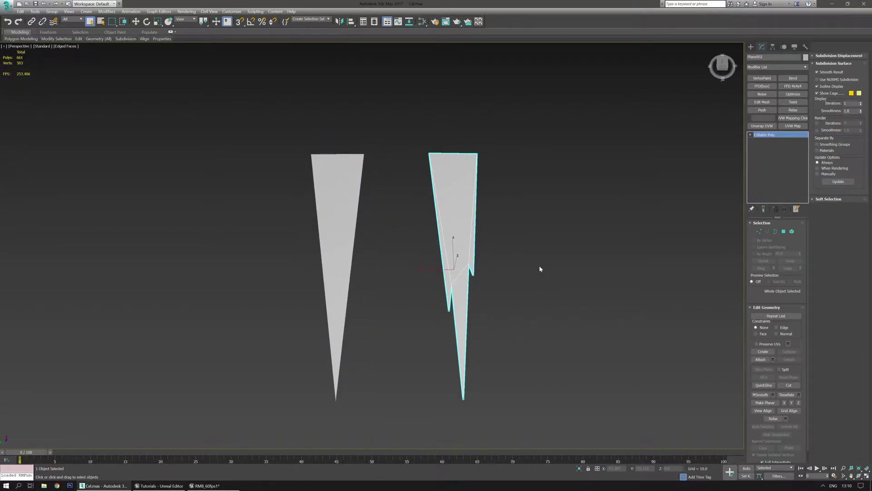
{"action": "left_click", "coordinate": [765, 127]}
{"action": "left_click", "coordinate": [776, 369]}
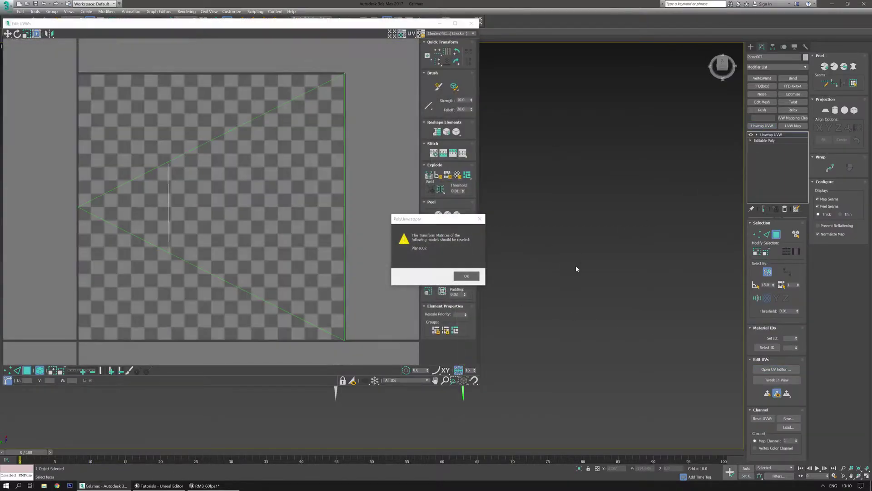
{"action": "left_click", "coordinate": [466, 276]}
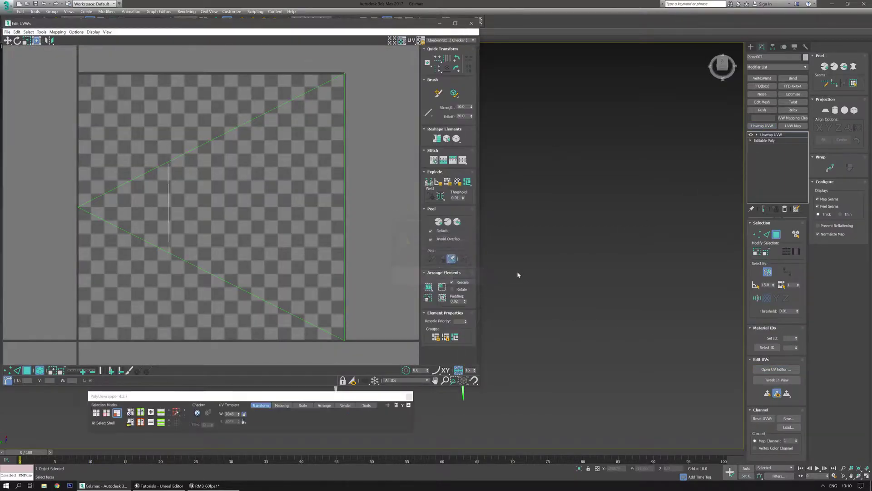
Peel the jagged shard's full UV shell, rotate it 90 degrees with the tip up, and collapse the shard to Editable Poly
{"action": "middle_click_drag", "start_coordinate": [668, 218], "coordinate": [581, 241]}
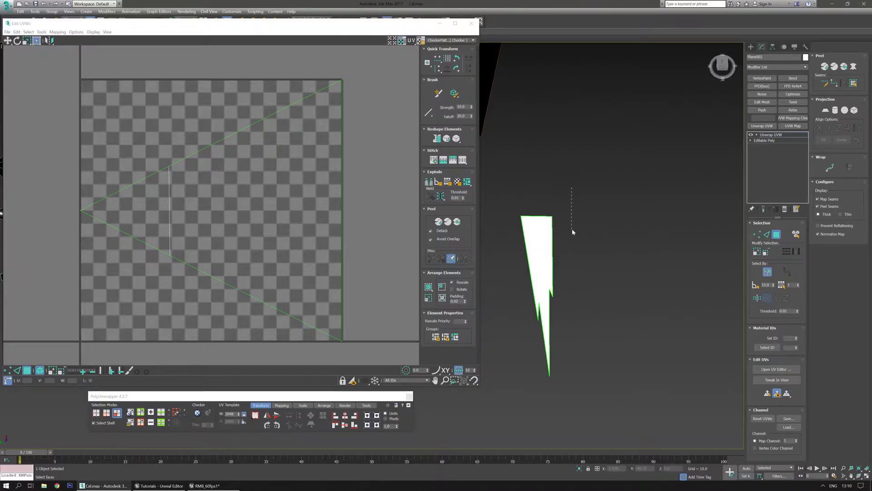
{"action": "left_click", "coordinate": [553, 297]}
{"action": "scroll", "coordinate": [221, 212], "scroll_direction": "down", "scroll_amount": 1}
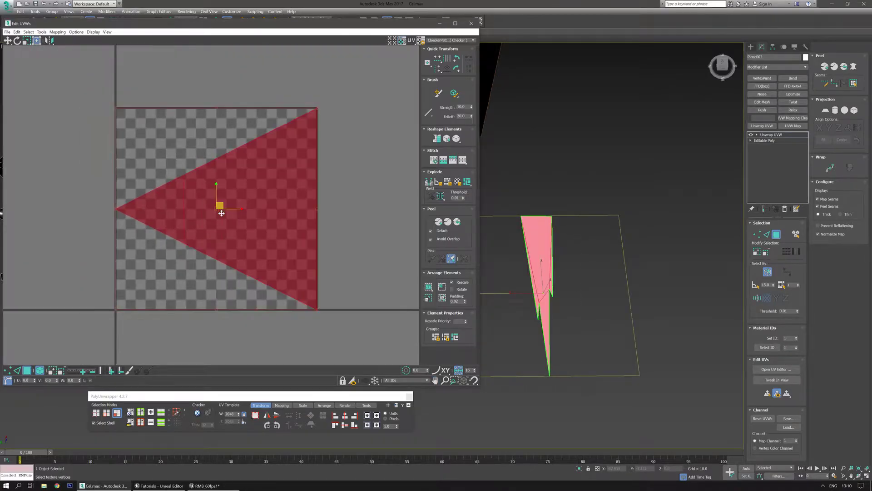
{"action": "key", "text": "Return"}
{"action": "scroll", "coordinate": [238, 222], "scroll_direction": "up", "scroll_amount": 1}
{"action": "left_click", "coordinate": [456, 69]}
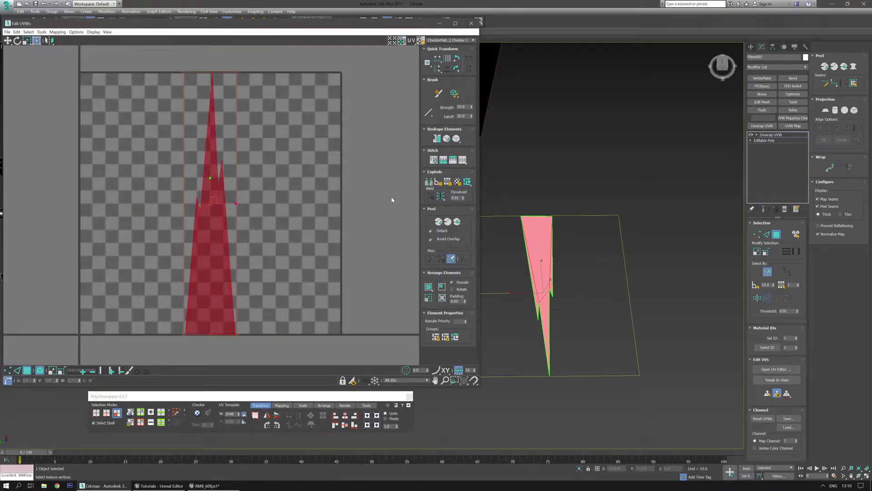
{"action": "key", "text": "space"}
{"action": "middle_click_drag", "start_coordinate": [392, 199], "coordinate": [376, 199]}
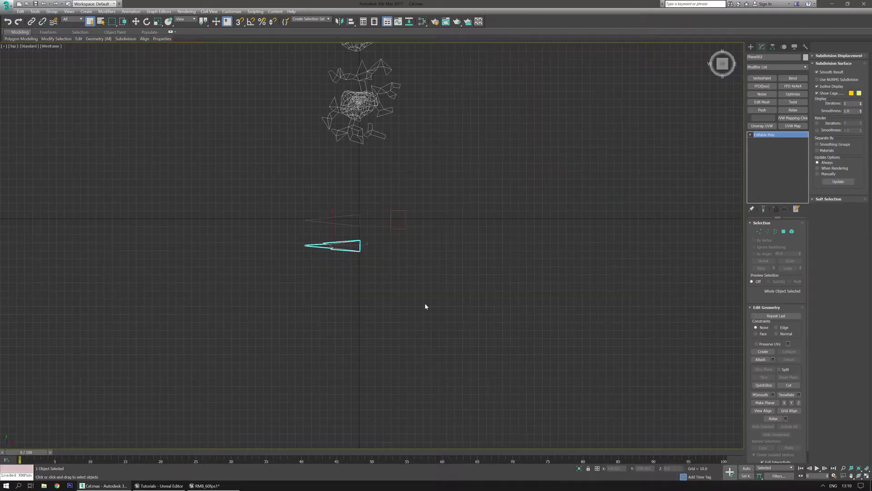
Make the jagged shard's two base vertices planar in X, working in the Top view
{"action": "scroll", "coordinate": [323, 240], "scroll_direction": "up", "scroll_amount": 6}
{"action": "left_click", "coordinate": [325, 309]}
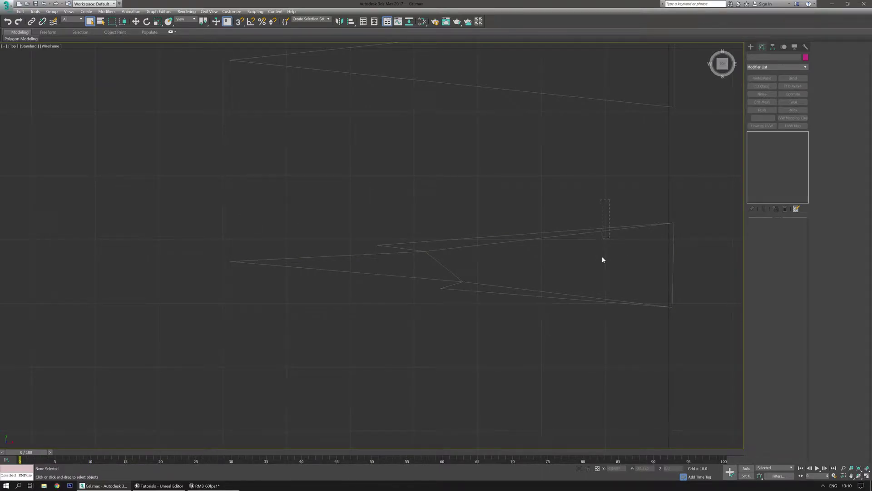
{"action": "left_click", "coordinate": [606, 231]}
{"action": "middle_click_drag", "start_coordinate": [625, 218], "coordinate": [578, 254]}
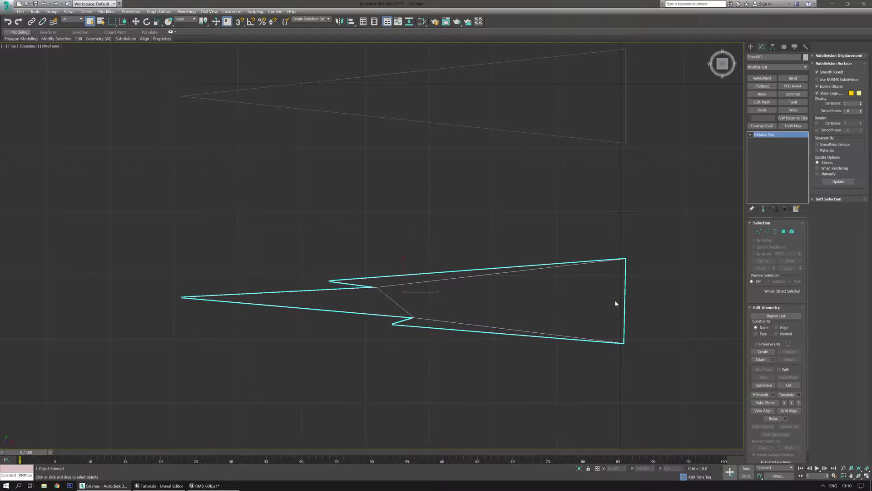
{"action": "middle_click_drag", "start_coordinate": [617, 304], "coordinate": [530, 288]}
{"action": "key", "text": "1"}
{"action": "middle_click_drag", "start_coordinate": [575, 317], "coordinate": [556, 317]}
{"action": "middle_click_drag", "start_coordinate": [552, 368], "coordinate": [558, 371]}
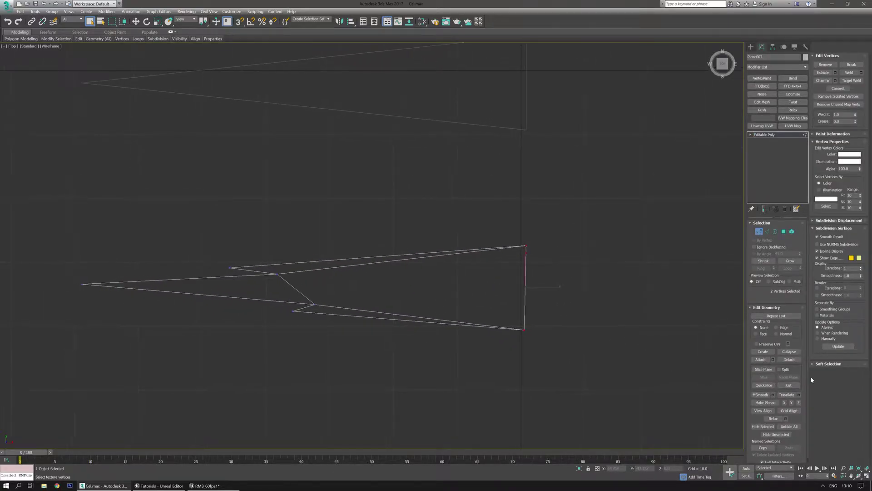
{"action": "left_click", "coordinate": [784, 402]}
Examine the alignment of the shard's base vertices up close in the Top view
{"action": "scroll", "coordinate": [530, 243], "scroll_direction": "up", "scroll_amount": 10}
{"action": "left_click_drag", "start_coordinate": [532, 300], "coordinate": [444, 342]}
{"action": "scroll", "coordinate": [505, 355], "scroll_direction": "down", "scroll_amount": 3}
{"action": "scroll", "coordinate": [520, 386], "scroll_direction": "down", "scroll_amount": 3}
{"action": "middle_click_drag", "start_coordinate": [520, 387], "coordinate": [533, 280]}
{"action": "scroll", "coordinate": [533, 280], "scroll_direction": "down", "scroll_amount": 2}
{"action": "middle_click_drag", "start_coordinate": [409, 312], "coordinate": [417, 311]}
{"action": "scroll", "coordinate": [439, 318], "scroll_direction": "down", "scroll_amount": 3}
{"action": "middle_click_drag", "start_coordinate": [364, 319], "coordinate": [435, 322]}
{"action": "left_click", "coordinate": [506, 242]}
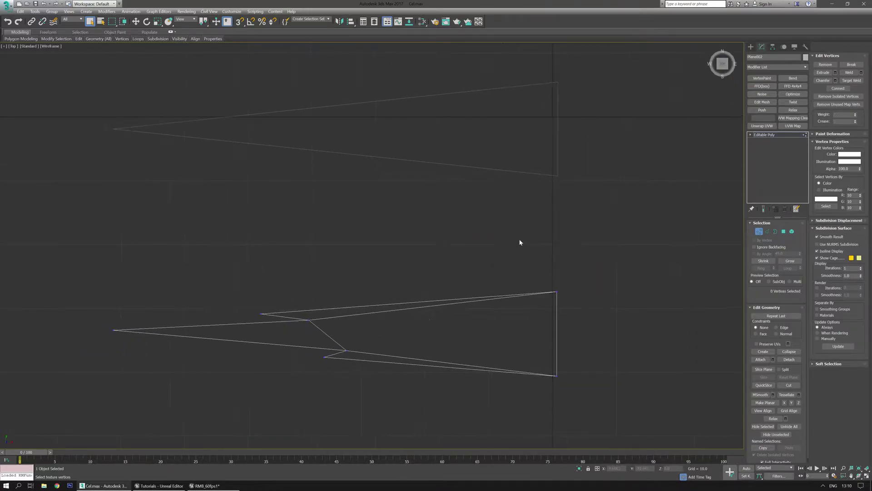
Nudge the shard's tip, prong and notch vertices slightly toward its base to line up with the plain spike, and return to object level
{"action": "middle_click_drag", "start_coordinate": [355, 184], "coordinate": [400, 214]}
{"action": "middle_click_drag", "start_coordinate": [246, 317], "coordinate": [283, 227]}
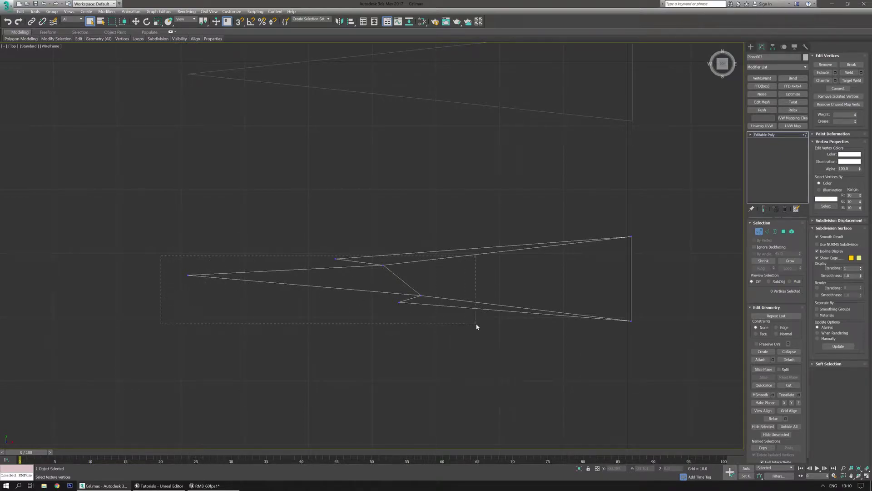
{"action": "key", "text": "w"}
{"action": "left_click_drag", "start_coordinate": [342, 261], "coordinate": [344, 261]}
{"action": "left_click", "coordinate": [456, 221]}
{"action": "scroll", "coordinate": [456, 220], "scroll_direction": "down", "scroll_amount": 3}
{"action": "middle_click_drag", "start_coordinate": [489, 245], "coordinate": [486, 261]}
{"action": "scroll", "coordinate": [486, 260], "scroll_direction": "up", "scroll_amount": 1}
{"action": "key", "text": "space"}
{"action": "middle_click_drag", "start_coordinate": [596, 278], "coordinate": [573, 281]}
{"action": "key", "text": "space"}
{"action": "key", "text": "1"}
{"action": "middle_click_drag", "start_coordinate": [527, 301], "coordinate": [542, 309]}
{"action": "middle_click_drag", "start_coordinate": [466, 300], "coordinate": [472, 307]}
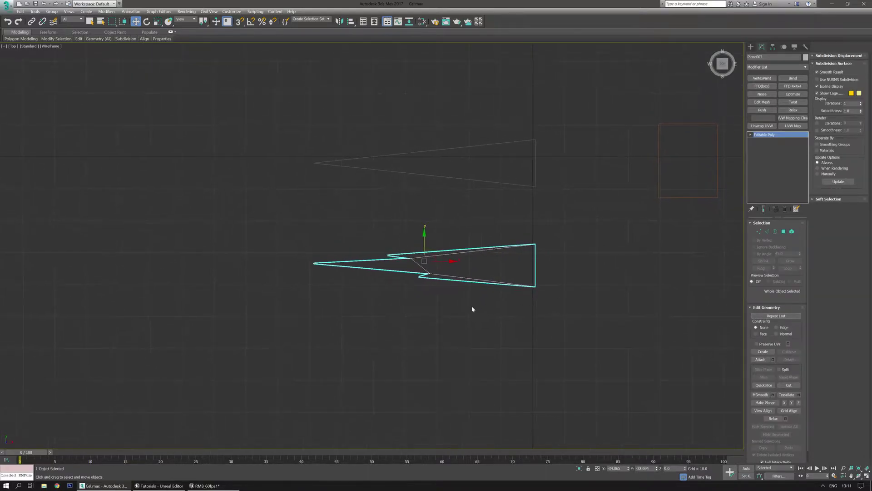
Set the viewport to Default Shading and switch it from Top to Perspective
{"action": "left_click", "coordinate": [17, 47]}
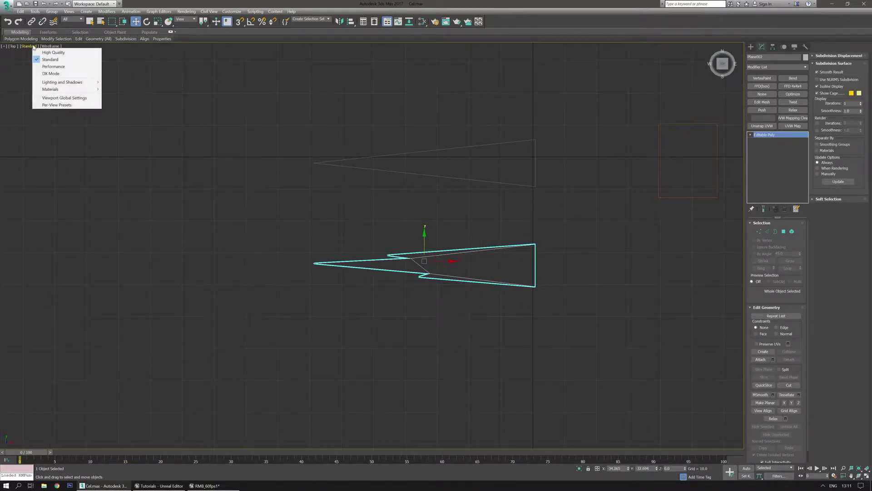
{"action": "left_click", "coordinate": [55, 47]}
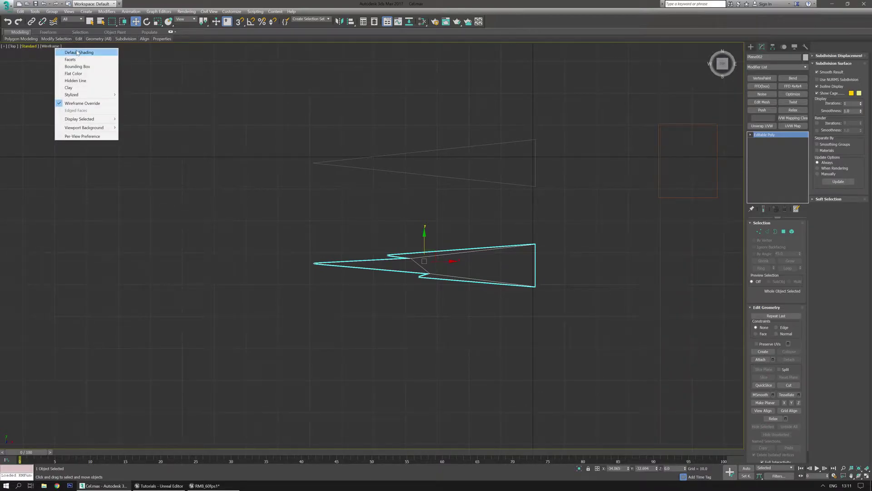
{"action": "left_click", "coordinate": [57, 53]}
{"action": "left_click", "coordinate": [13, 50]}
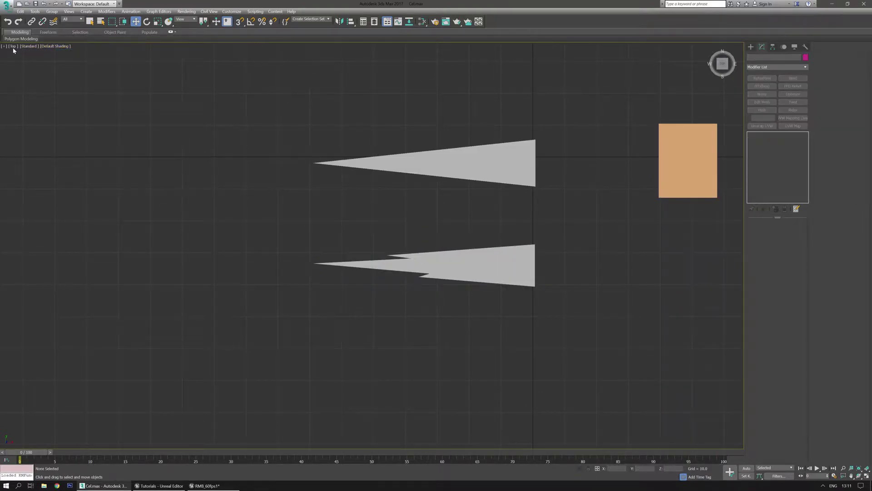
{"action": "left_click", "coordinate": [13, 47]}
{"action": "left_click", "coordinate": [34, 69]}
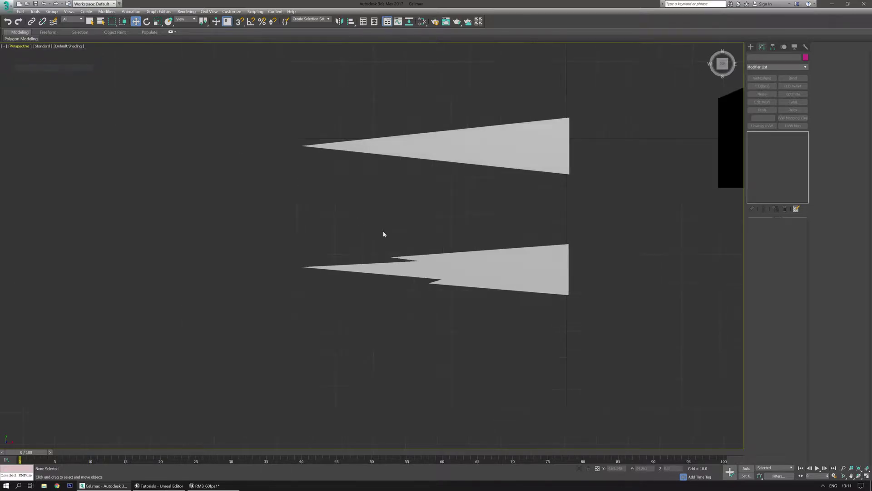
Move the box away from the two spike meshes along X, to about X 120
{"action": "middle_click_drag", "start_coordinate": [410, 263], "coordinate": [438, 304], "text": "alt"}
{"action": "left_click", "coordinate": [266, 245]}
{"action": "scroll", "coordinate": [444, 264], "scroll_direction": "down", "scroll_amount": 5}
{"action": "left_click", "coordinate": [386, 168]}
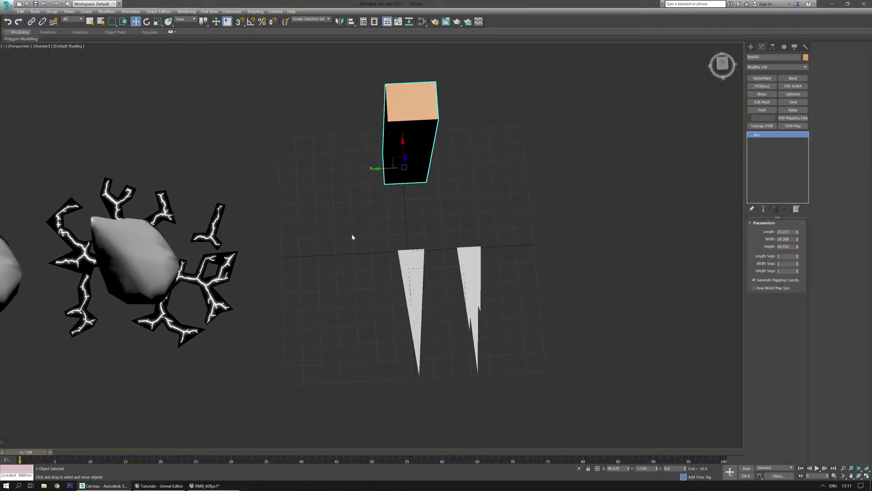
{"action": "middle_click_drag", "start_coordinate": [351, 225], "coordinate": [360, 289]}
{"action": "left_click_drag", "start_coordinate": [414, 207], "coordinate": [410, 88]}
Move only the plain spike's pivot along X, from the middle of the mesh to roughly its base edge
{"action": "middle_click_drag", "start_coordinate": [428, 322], "coordinate": [406, 251]}
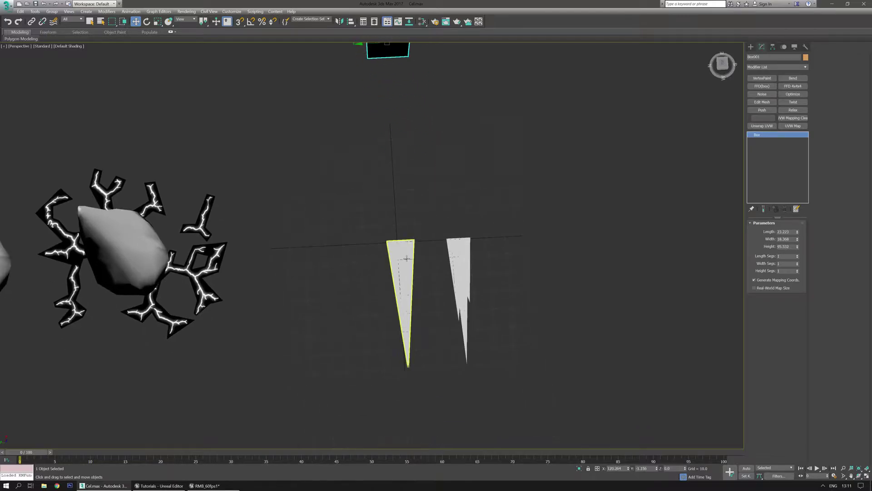
{"action": "left_click", "coordinate": [406, 252]}
{"action": "scroll", "coordinate": [397, 290], "scroll_direction": "up", "scroll_amount": 3}
{"action": "middle_click_drag", "start_coordinate": [396, 291], "coordinate": [397, 232]}
{"action": "scroll", "coordinate": [372, 248], "scroll_direction": "up", "scroll_amount": 2}
{"action": "scroll", "coordinate": [371, 243], "scroll_direction": "down", "scroll_amount": 2}
{"action": "scroll", "coordinate": [392, 254], "scroll_direction": "up", "scroll_amount": 2}
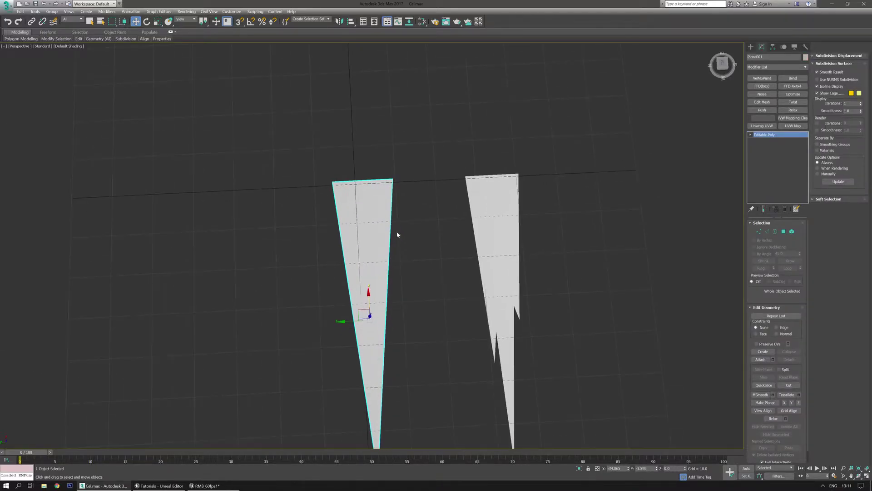
{"action": "scroll", "coordinate": [365, 291], "scroll_direction": "up", "scroll_amount": 2}
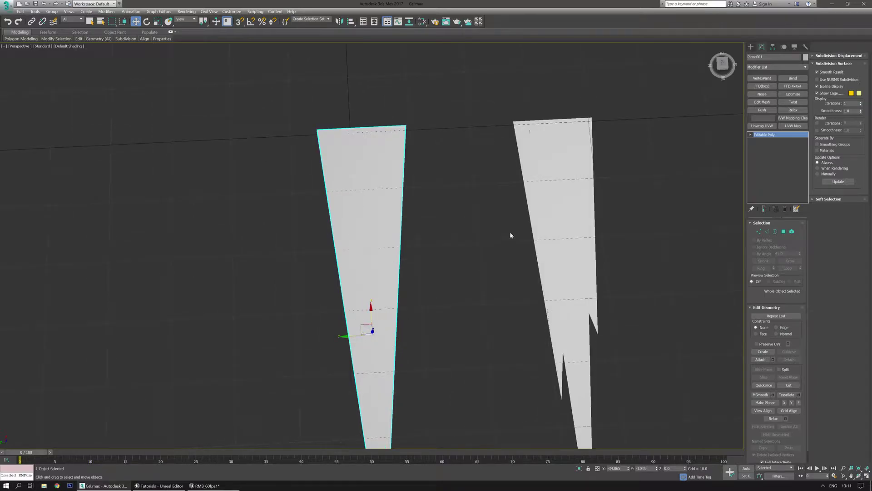
{"action": "left_click", "coordinate": [772, 47]}
{"action": "left_click", "coordinate": [775, 92]}
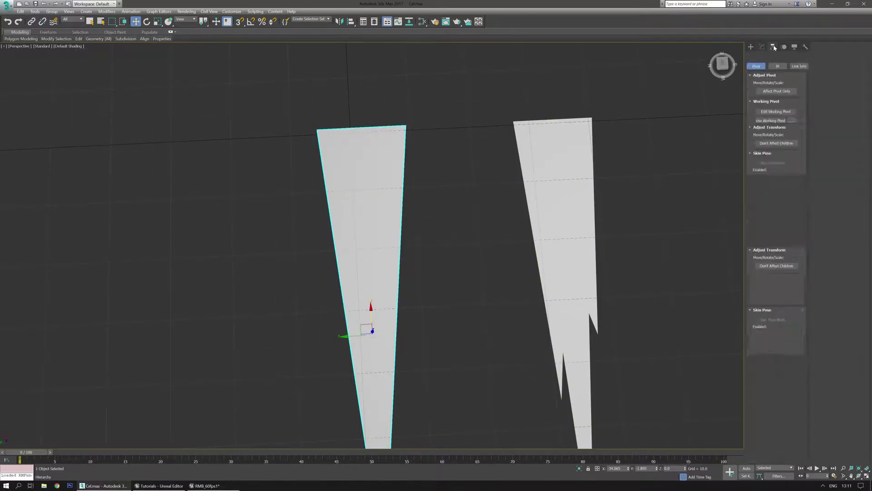
{"action": "middle_click_drag", "start_coordinate": [446, 249], "coordinate": [467, 291]}
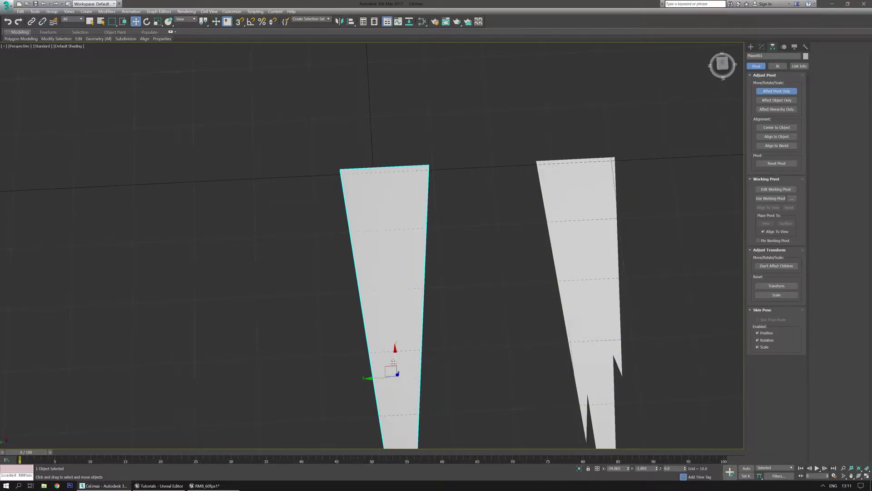
{"action": "left_click_drag", "start_coordinate": [396, 356], "coordinate": [430, 174]}
Set the plain spike's pivot X position to 0.798, matching its base corner vertex, using Affect Pivot Only
{"action": "key", "text": "1"}
{"action": "middle_click_drag", "start_coordinate": [439, 222], "coordinate": [448, 244]}
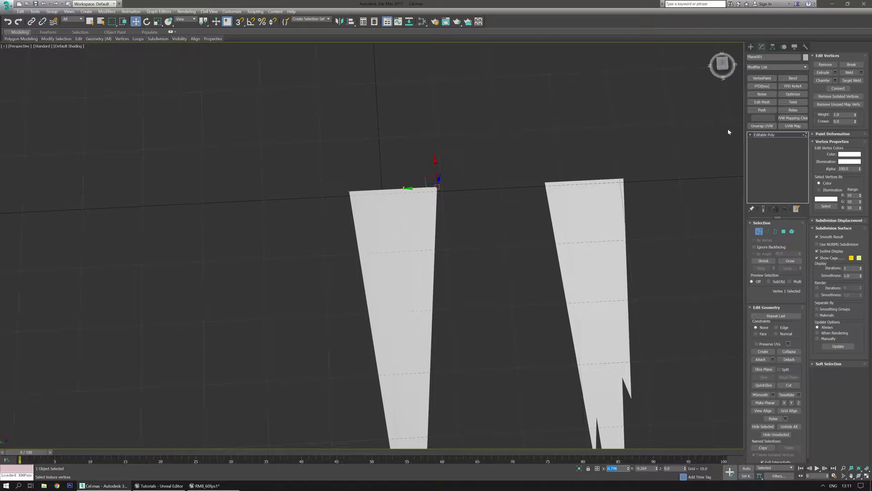
{"action": "left_click", "coordinate": [767, 135]}
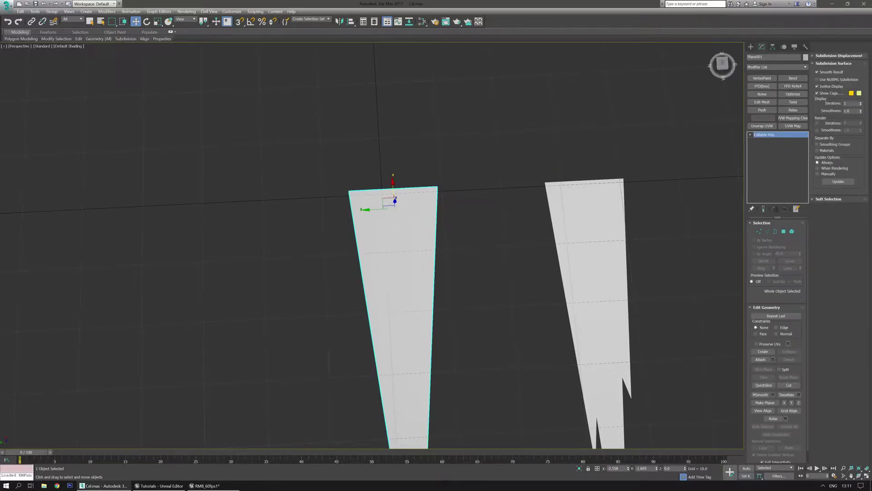
{"action": "left_click", "coordinate": [773, 47]}
{"action": "left_click", "coordinate": [776, 90]}
{"action": "middle_click_drag", "start_coordinate": [463, 264], "coordinate": [487, 265]}
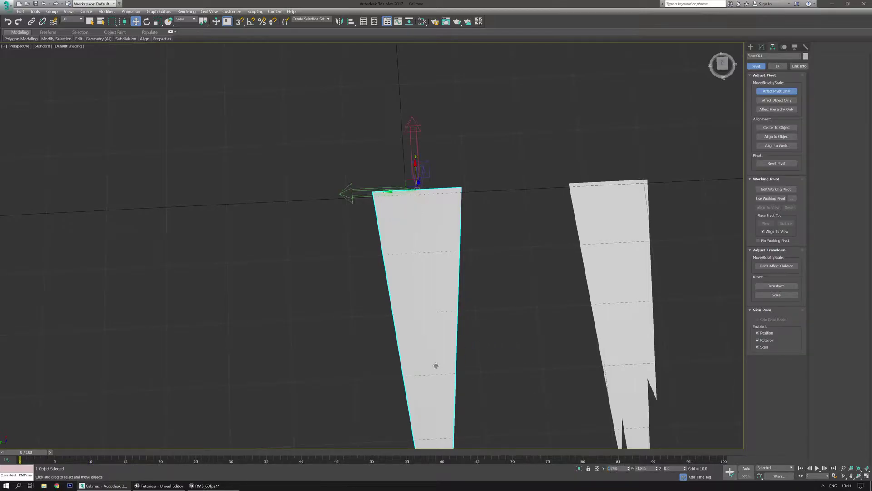
Copy the X coordinate of the jagged shard's base corner vertex and return to object level
{"action": "middle_click_drag", "start_coordinate": [550, 302], "coordinate": [436, 346]}
{"action": "left_click", "coordinate": [750, 47]}
{"action": "left_click", "coordinate": [531, 260]}
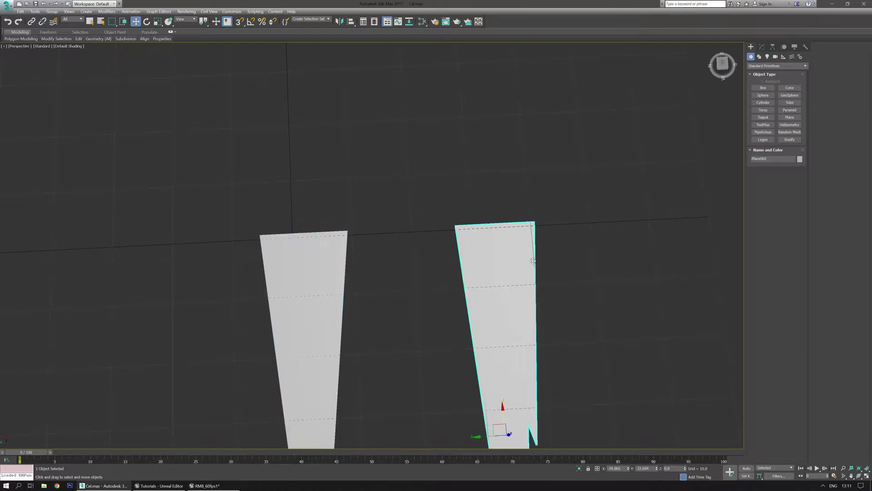
{"action": "key", "text": "1"}
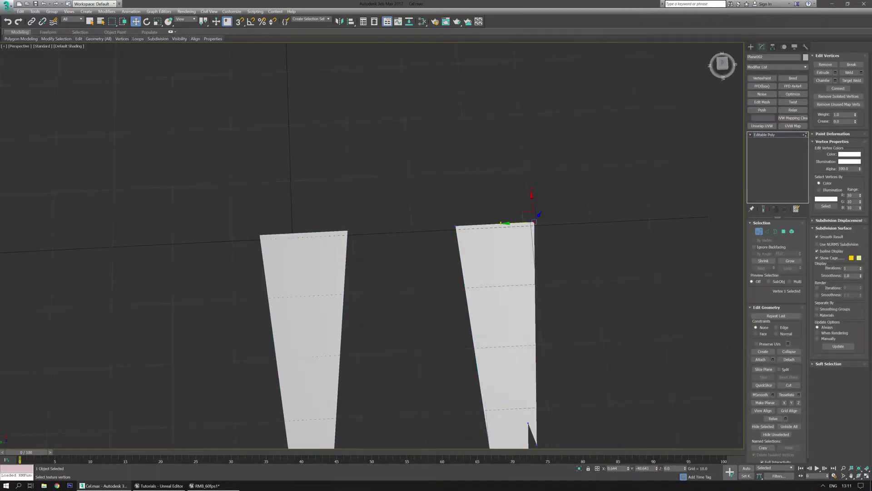
{"action": "middle_click_drag", "start_coordinate": [543, 305], "coordinate": [548, 303]}
{"action": "left_click", "coordinate": [623, 263]}
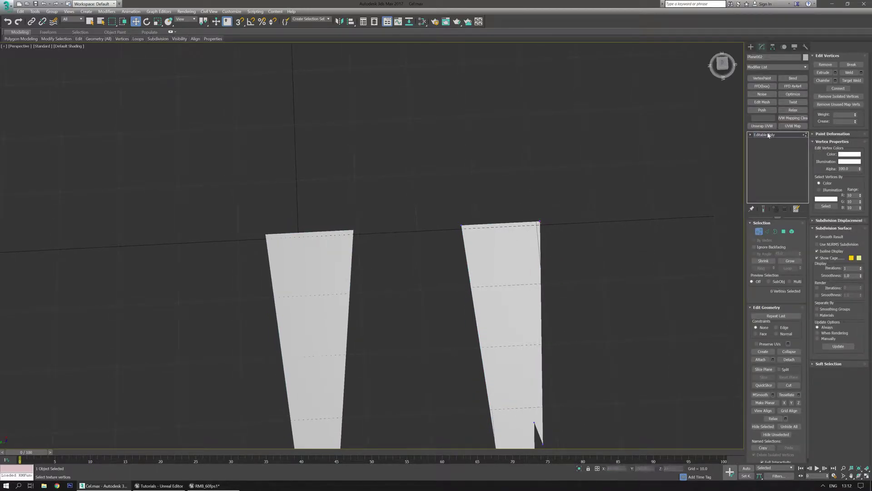
{"action": "left_click", "coordinate": [765, 135]}
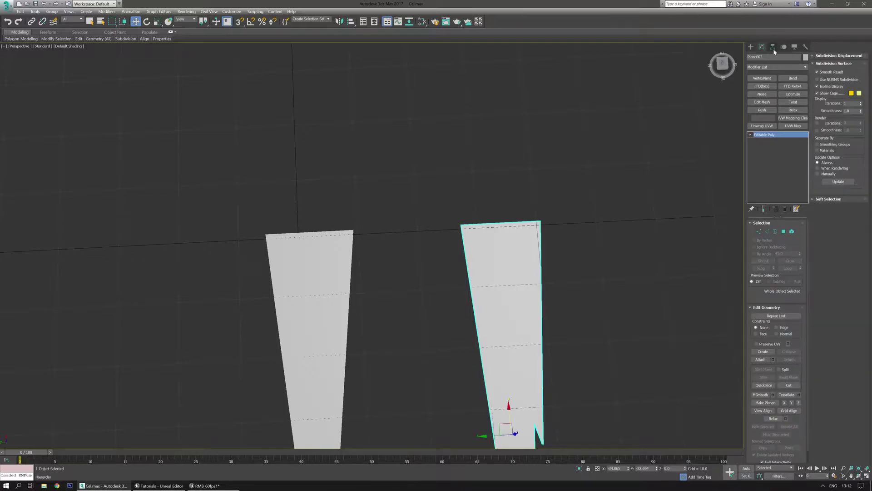
Set the jagged shard's pivot X position to 0.644 with Affect Pivot Only
{"action": "left_click", "coordinate": [772, 47]}
{"action": "left_click", "coordinate": [776, 91]}
{"action": "left_click_drag", "start_coordinate": [624, 469], "coordinate": [589, 469]}
{"action": "type", "text": "0.644"}
{"action": "key", "text": "Return"}
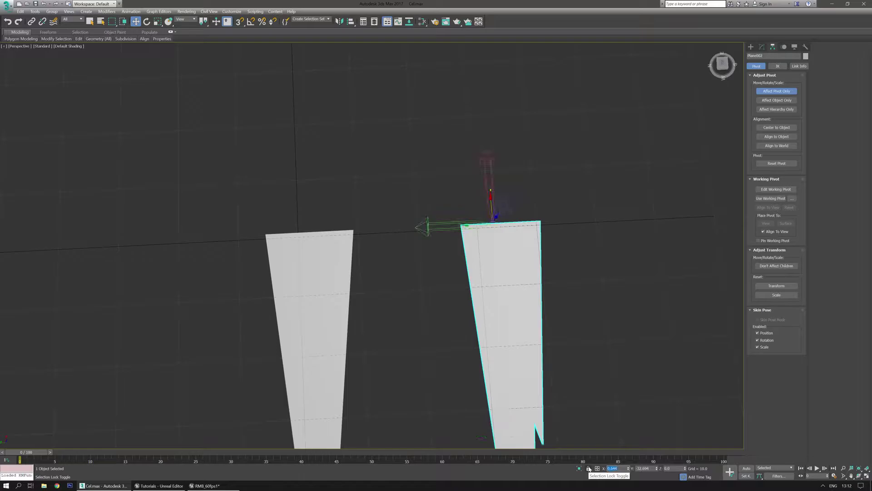
Shift the jagged shard's geometry along Y with Affect Object Only to centre its base on the pivot
{"action": "middle_click_drag", "start_coordinate": [424, 301], "coordinate": [362, 228]}
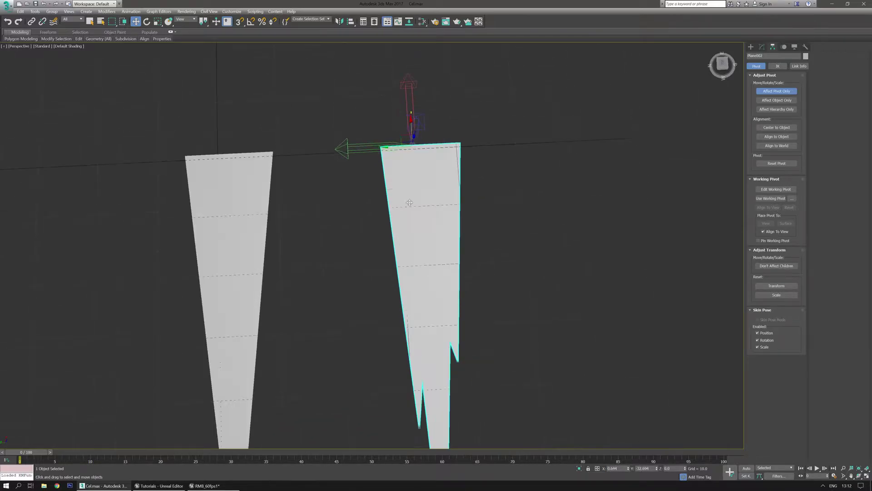
{"action": "scroll", "coordinate": [403, 184], "scroll_direction": "down", "scroll_amount": 3}
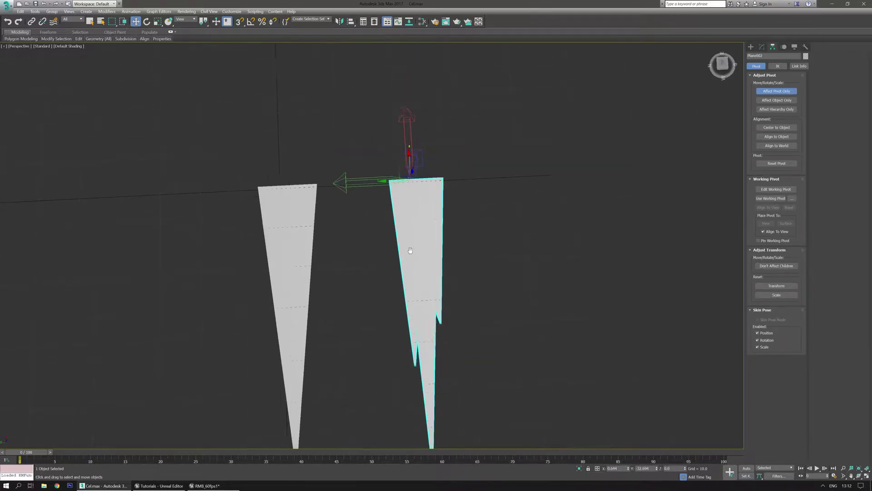
{"action": "left_click", "coordinate": [776, 100]}
{"action": "left_click_drag", "start_coordinate": [379, 121], "coordinate": [372, 120]}
{"action": "middle_click_drag", "start_coordinate": [473, 211], "coordinate": [497, 250]}
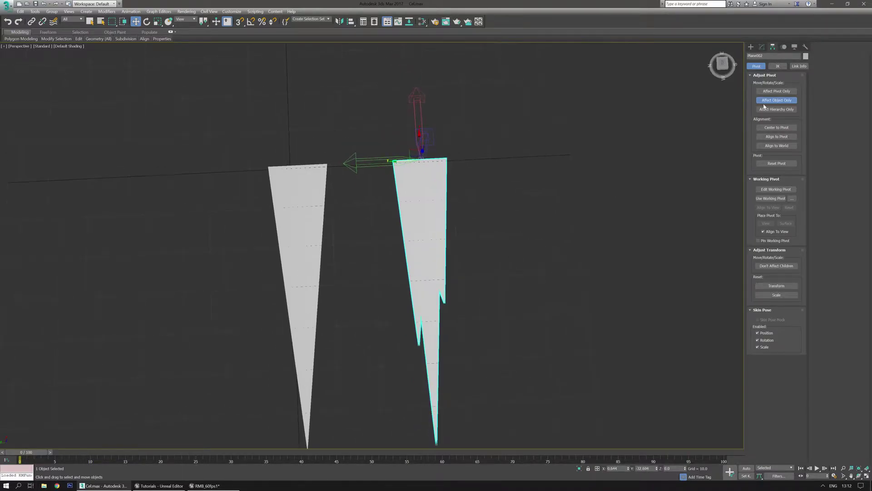
{"action": "left_click", "coordinate": [751, 46]}
Scale the plain spike's two base vertices closer together to narrow its base, and return to object level
{"action": "middle_click_drag", "start_coordinate": [273, 236], "coordinate": [314, 258]}
{"action": "left_click", "coordinate": [367, 236]}
{"action": "left_click", "coordinate": [347, 237]}
{"action": "scroll", "coordinate": [305, 240], "scroll_direction": "down", "scroll_amount": 2}
{"action": "middle_click_drag", "start_coordinate": [236, 243], "coordinate": [394, 218]}
{"action": "scroll", "coordinate": [342, 240], "scroll_direction": "up", "scroll_amount": 2}
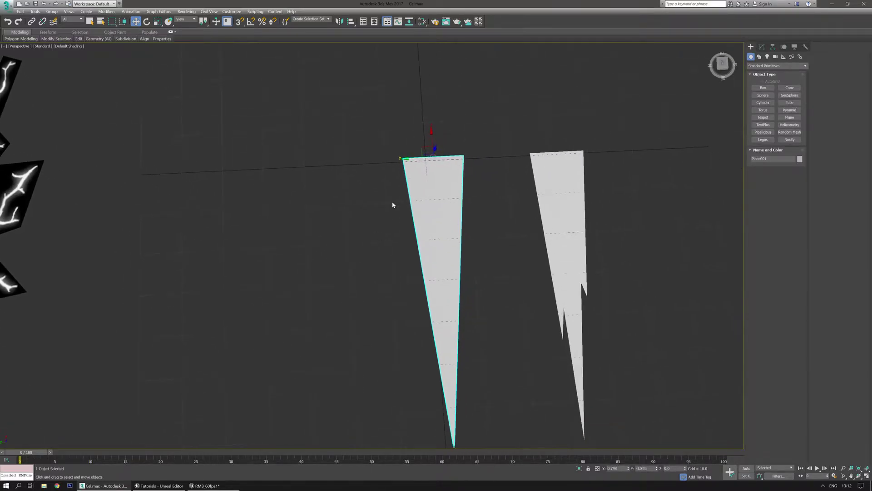
{"action": "scroll", "coordinate": [429, 192], "scroll_direction": "down", "scroll_amount": 2}
{"action": "scroll", "coordinate": [430, 193], "scroll_direction": "up", "scroll_amount": 2}
{"action": "middle_click_drag", "start_coordinate": [430, 193], "coordinate": [406, 220]}
{"action": "key", "text": "1"}
{"action": "left_click_drag", "start_coordinate": [457, 160], "coordinate": [391, 201]}
{"action": "key", "text": "r"}
{"action": "key", "text": "w"}
{"action": "scroll", "coordinate": [391, 201], "scroll_direction": "down", "scroll_amount": 2}
{"action": "left_click", "coordinate": [784, 135]}
{"action": "middle_click_drag", "start_coordinate": [369, 257], "coordinate": [375, 277]}
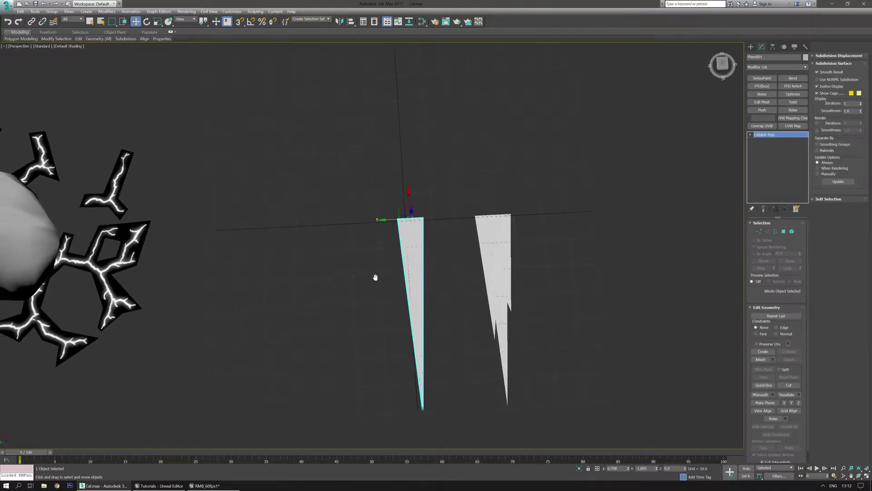
{"action": "scroll", "coordinate": [376, 278], "scroll_direction": "up", "scroll_amount": 2}
{"action": "key", "text": "e"}
{"action": "left_click_drag", "start_coordinate": [418, 211], "coordinate": [365, 190], "text": "shift"}
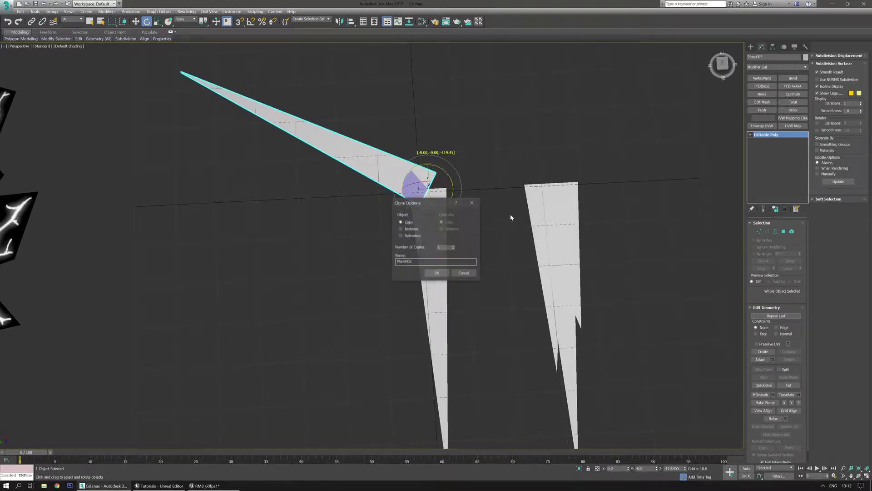
{"action": "key", "text": "Escape"}
Enable angle snap and rotate-clone the plain spike around its pivot in 120-degree steps, making two copies
{"action": "left_click", "coordinate": [252, 22]}
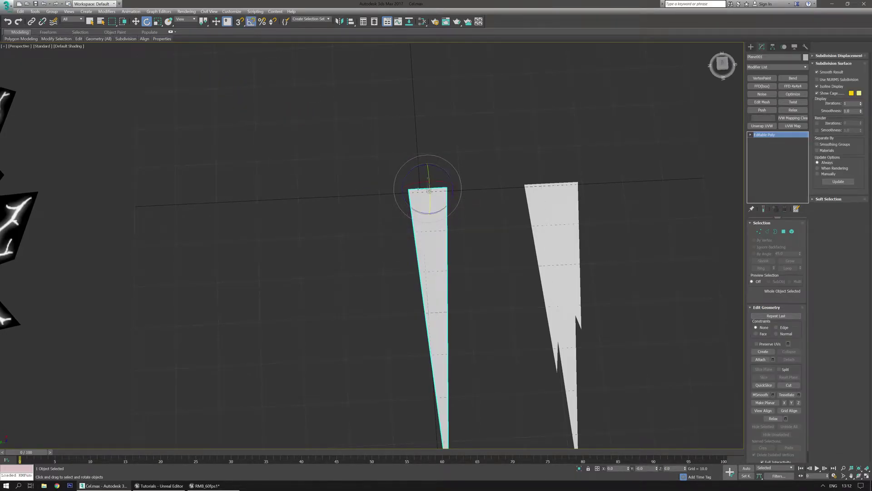
{"action": "left_click_drag", "start_coordinate": [408, 206], "coordinate": [387, 189], "text": "shift"}
{"action": "left_click", "coordinate": [453, 246]}
{"action": "left_click", "coordinate": [436, 272]}
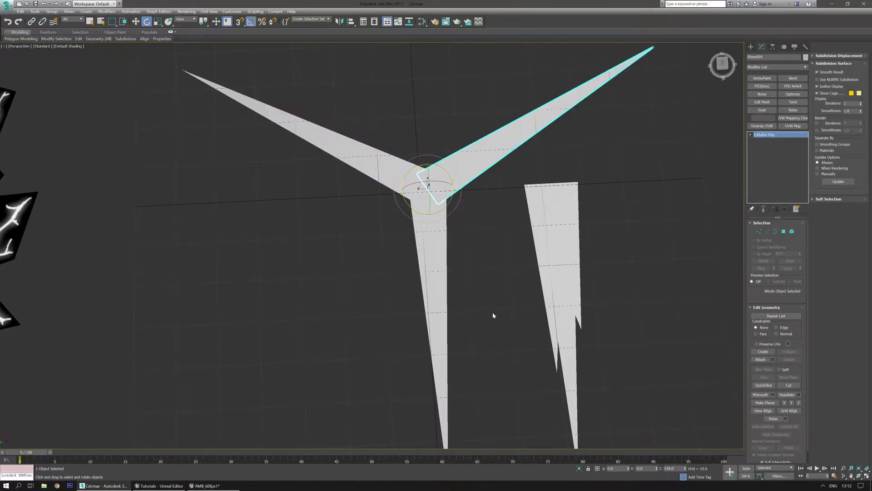
{"action": "left_click", "coordinate": [472, 303]}
{"action": "scroll", "coordinate": [444, 288], "scroll_direction": "down", "scroll_amount": 2}
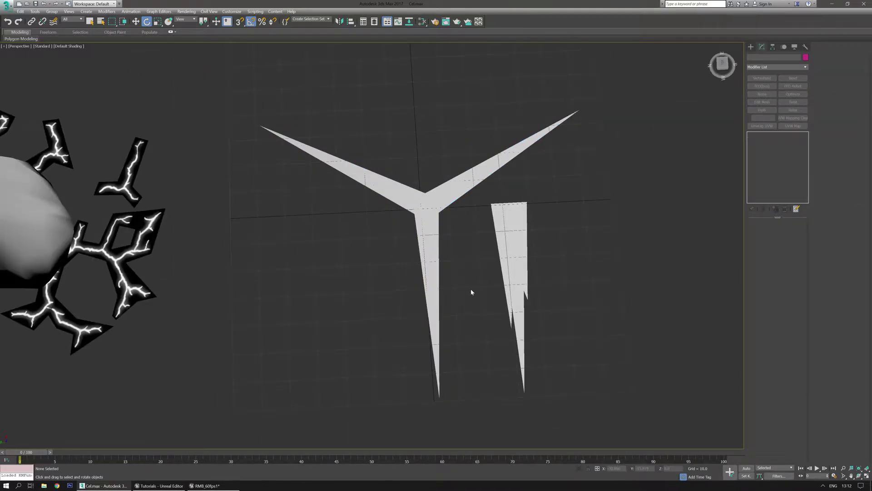
Show edged faces and examine how the three radial spikes' bases overlap at the centre
{"action": "left_click", "coordinate": [420, 204]}
{"action": "scroll", "coordinate": [424, 207], "scroll_direction": "up", "scroll_amount": 5}
{"action": "scroll", "coordinate": [424, 207], "scroll_direction": "down", "scroll_amount": 3}
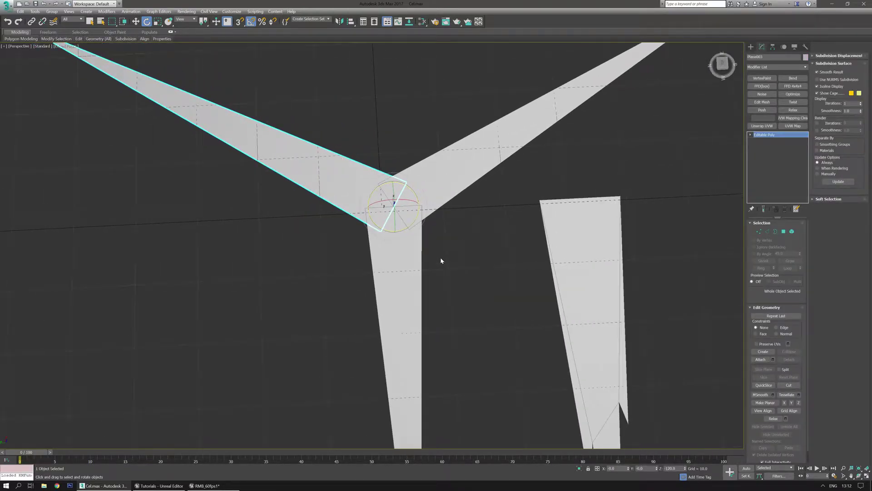
{"action": "scroll", "coordinate": [465, 271], "scroll_direction": "up", "scroll_amount": 5}
{"action": "left_click", "coordinate": [483, 264]}
{"action": "scroll", "coordinate": [426, 251], "scroll_direction": "down", "scroll_amount": 3}
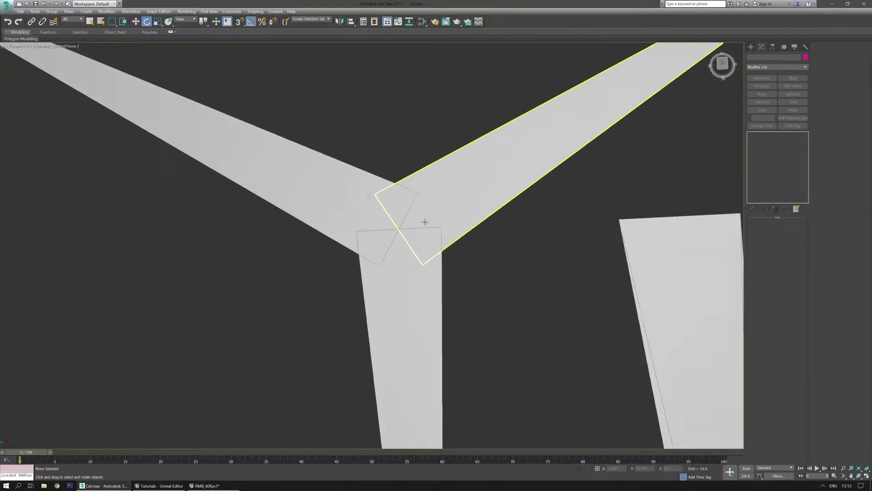
{"action": "scroll", "coordinate": [390, 189], "scroll_direction": "down", "scroll_amount": 3}
{"action": "scroll", "coordinate": [392, 189], "scroll_direction": "up", "scroll_amount": 3}
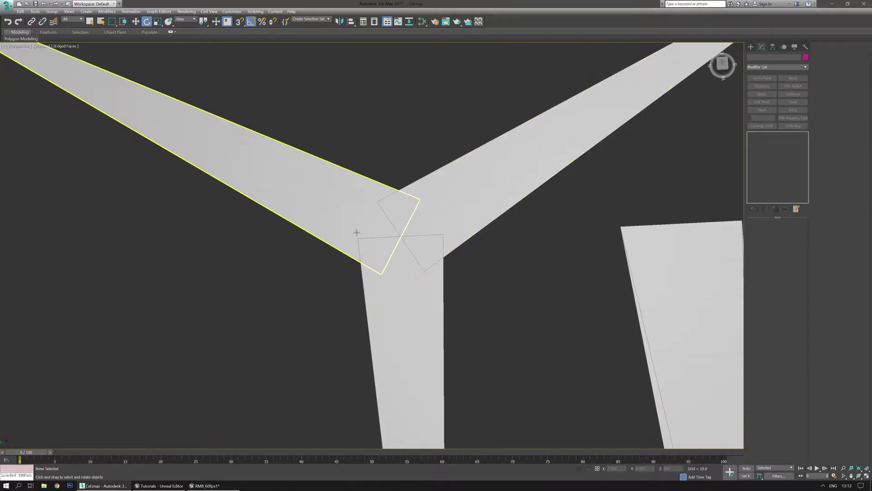
{"action": "middle_click_drag", "start_coordinate": [366, 224], "coordinate": [370, 262]}
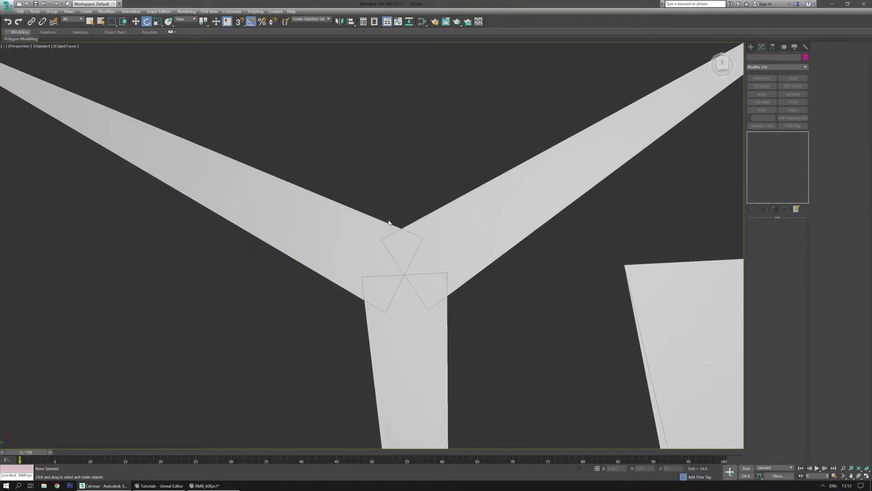
{"action": "left_click", "coordinate": [426, 255]}
{"action": "key", "text": "1"}
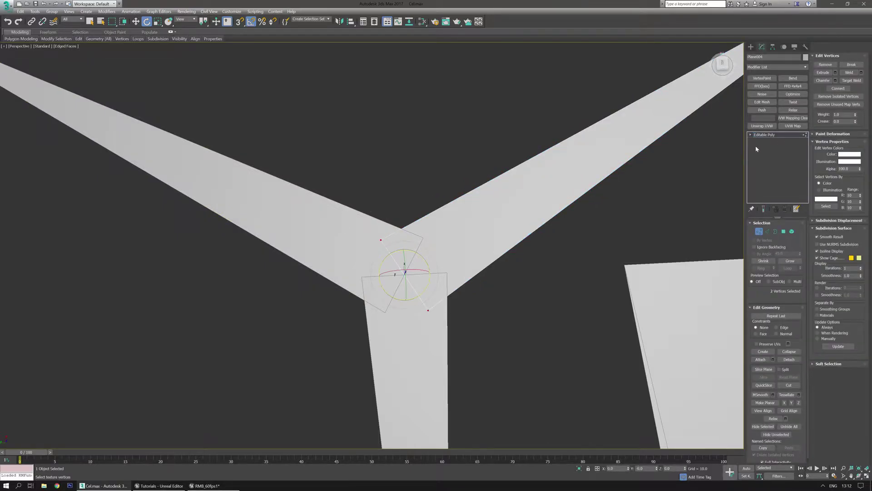
{"action": "left_click", "coordinate": [760, 137]}
Clone the original plain spike and place the copy well clear of the three-spike arrangement
{"action": "left_click", "coordinate": [410, 327]}
{"action": "scroll", "coordinate": [411, 327], "scroll_direction": "down", "scroll_amount": 3}
{"action": "mouse_move", "coordinate": [469, 344]}
{"action": "middle_mouse_down"}
{"action": "mouse_move", "coordinate": [444, 172]}
{"action": "mouse_move", "coordinate": [420, 189]}
{"action": "middle_mouse_up"}
{"action": "scroll", "coordinate": [444, 172], "scroll_direction": "down", "scroll_amount": 2}
{"action": "key", "text": "w"}
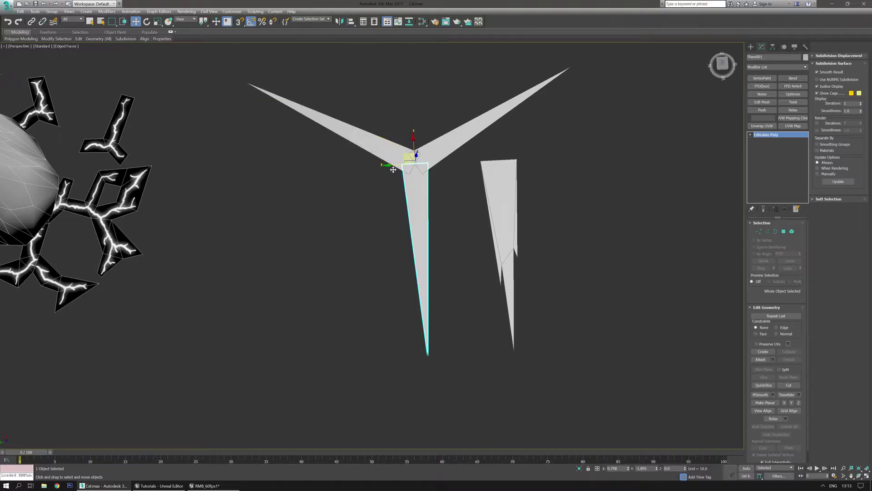
{"action": "left_click_drag", "start_coordinate": [410, 158], "coordinate": [246, 261], "text": "shift"}
{"action": "left_click", "coordinate": [435, 273]}
Attach the two rotated spikes to the original spike so the three form one editable poly
{"action": "left_click", "coordinate": [409, 198]}
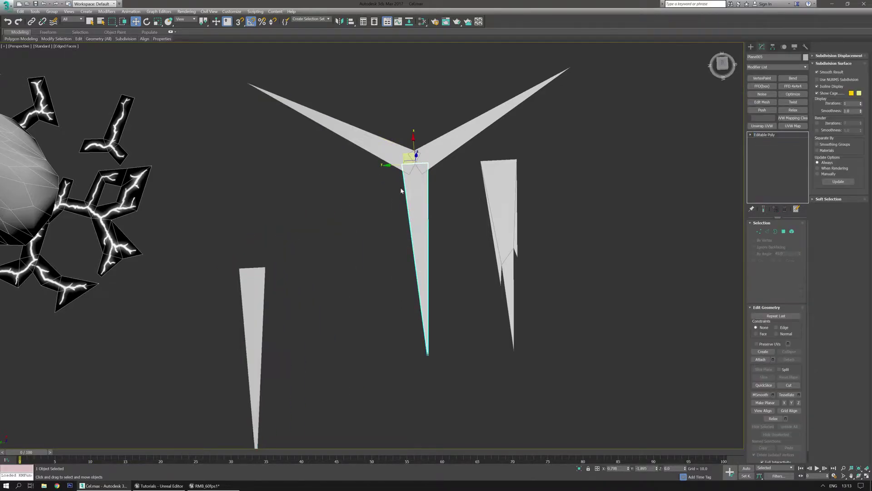
{"action": "scroll", "coordinate": [401, 178], "scroll_direction": "up", "scroll_amount": 4}
{"action": "middle_click_drag", "start_coordinate": [401, 178], "coordinate": [420, 248]}
{"action": "left_click", "coordinate": [760, 359]}
{"action": "left_click", "coordinate": [527, 198]}
{"action": "left_click", "coordinate": [766, 361]}
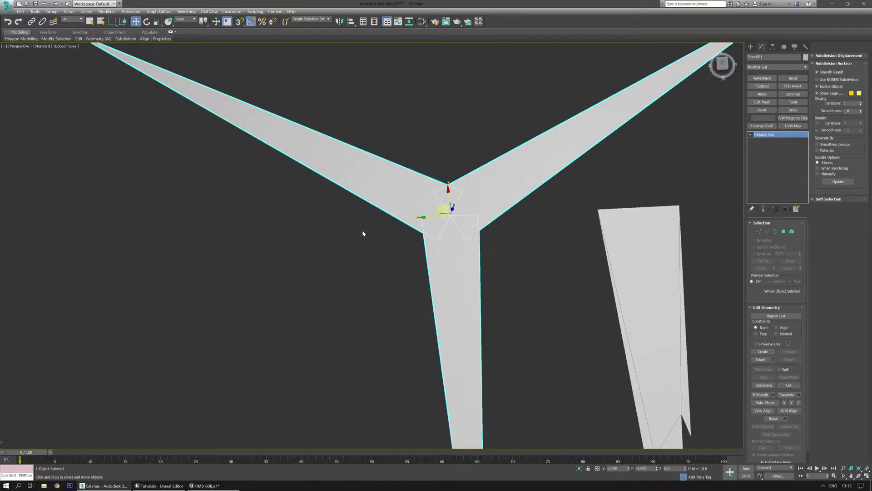
Collapse each of the three pairs of neighbouring base vertices at the centre into a shared corner vertex
{"action": "scroll", "coordinate": [361, 230], "scroll_direction": "up", "scroll_amount": 3}
{"action": "middle_click_drag", "start_coordinate": [361, 230], "coordinate": [365, 263]}
{"action": "key", "text": "1"}
{"action": "left_click_drag", "start_coordinate": [487, 295], "coordinate": [488, 295]}
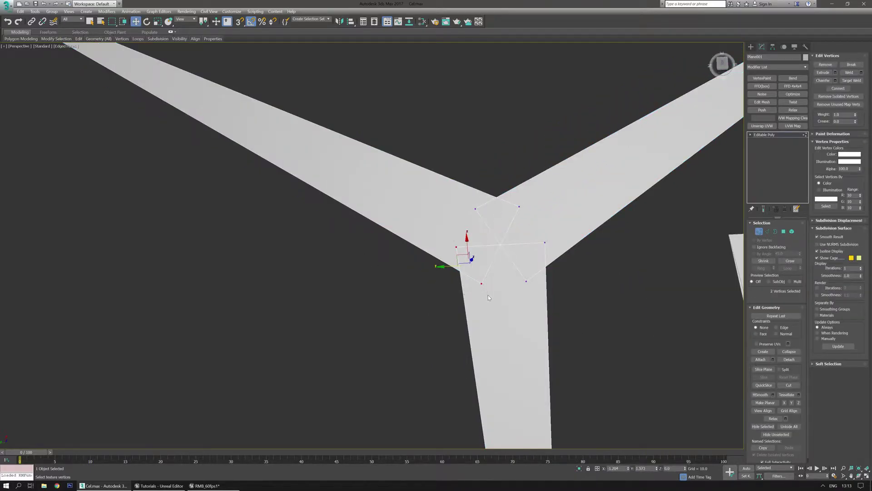
{"action": "key", "text": "ctrl+alt+c"}
{"action": "left_click_drag", "start_coordinate": [577, 228], "coordinate": [520, 286]}
{"action": "key", "text": "ctrl+alt+c"}
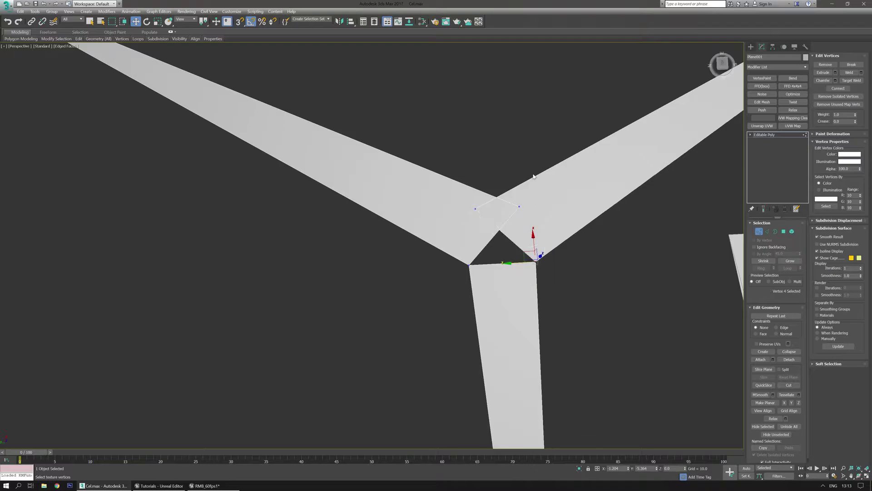
{"action": "left_click_drag", "start_coordinate": [459, 221], "coordinate": [460, 221]}
{"action": "key", "text": "ctrl+alt+c"}
{"action": "left_click", "coordinate": [474, 233]}
Select the border of the triangular hole at the plain three-spike mesh's centre and cap it with a polygon
{"action": "scroll", "coordinate": [483, 238], "scroll_direction": "up", "scroll_amount": 3}
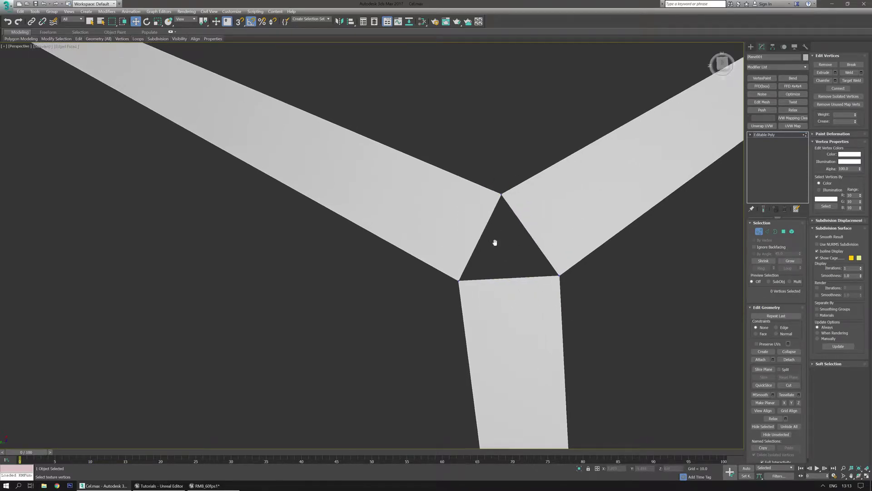
{"action": "key", "text": "2"}
{"action": "left_click", "coordinate": [461, 230]}
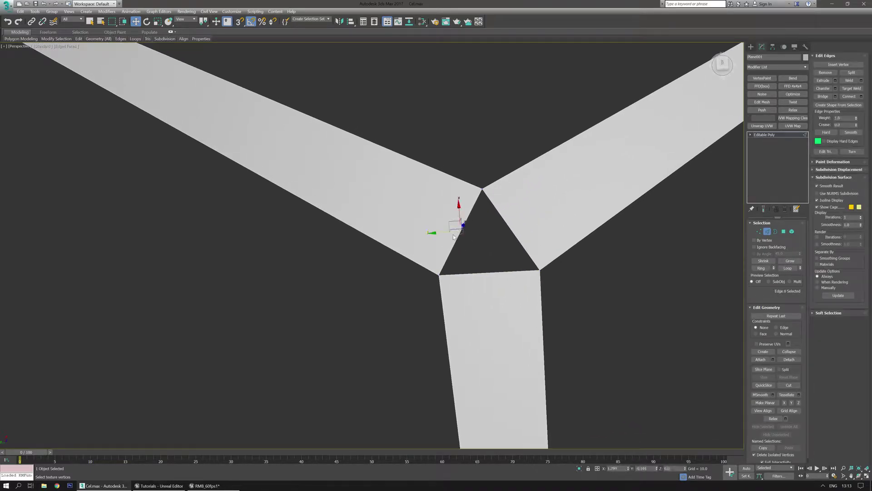
{"action": "left_click", "coordinate": [526, 249], "text": "ctrl"}
{"action": "left_click", "coordinate": [514, 272], "text": "ctrl"}
{"action": "left_click", "coordinate": [776, 231]}
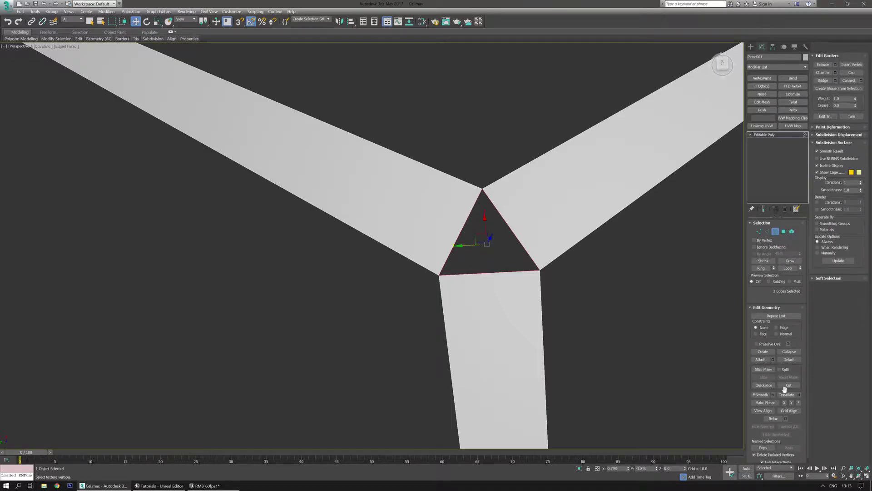
{"action": "left_click", "coordinate": [852, 73]}
{"action": "left_click", "coordinate": [653, 254]}
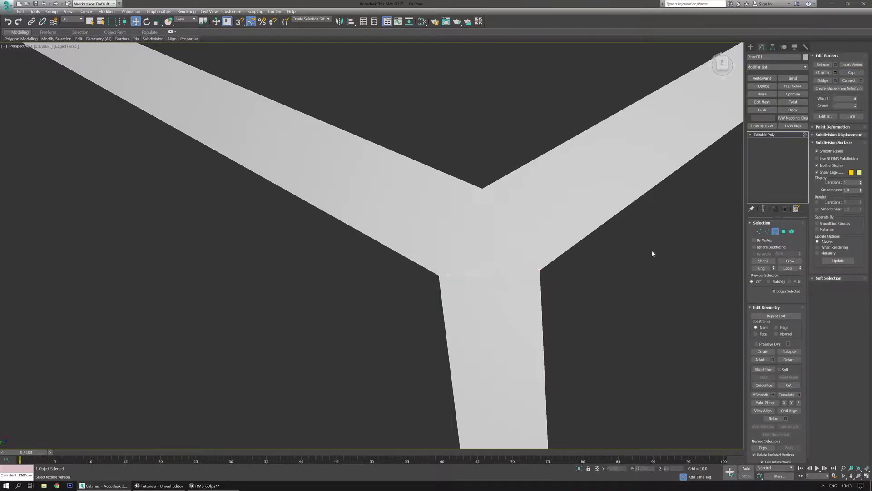
{"action": "scroll", "coordinate": [653, 253], "scroll_direction": "down", "scroll_amount": 6}
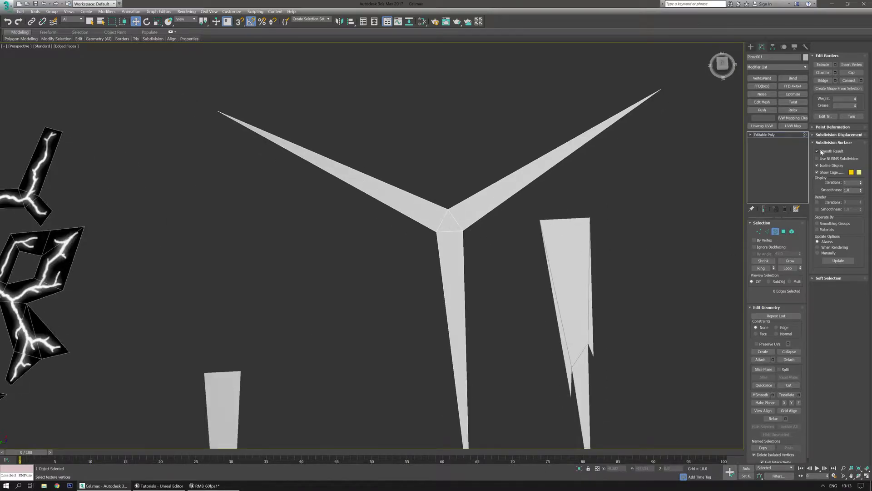
{"action": "left_click", "coordinate": [784, 132]}
{"action": "scroll", "coordinate": [455, 222], "scroll_direction": "up", "scroll_amount": 3}
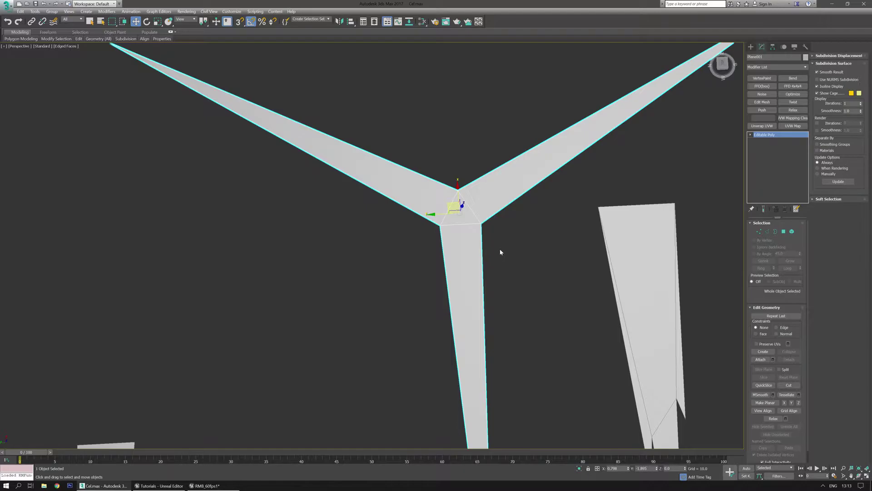
{"action": "scroll", "coordinate": [500, 248], "scroll_direction": "down", "scroll_amount": 5}
{"action": "scroll", "coordinate": [485, 228], "scroll_direction": "up", "scroll_amount": 4}
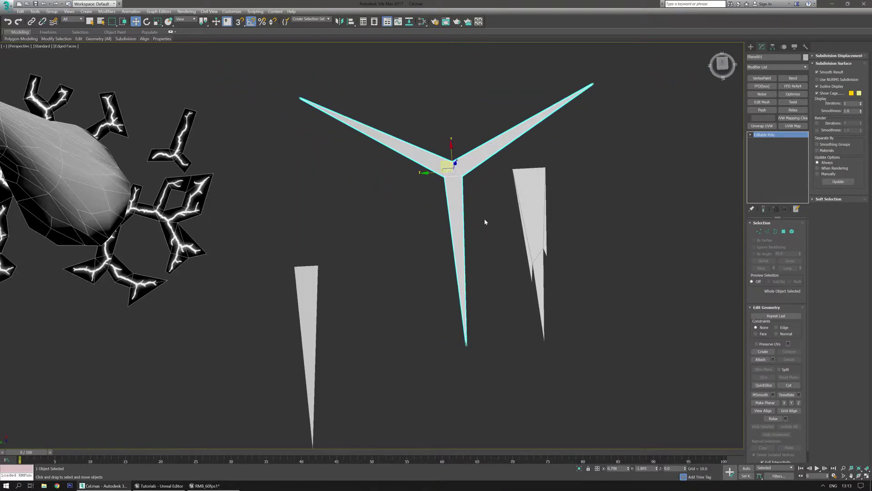
Move the jagged spike farther from the three-pointed mesh and scale it narrower across its width
{"action": "left_click", "coordinate": [537, 249]}
{"action": "middle_click_drag", "start_coordinate": [564, 271], "coordinate": [435, 219]}
{"action": "left_click_drag", "start_coordinate": [389, 152], "coordinate": [430, 217]}
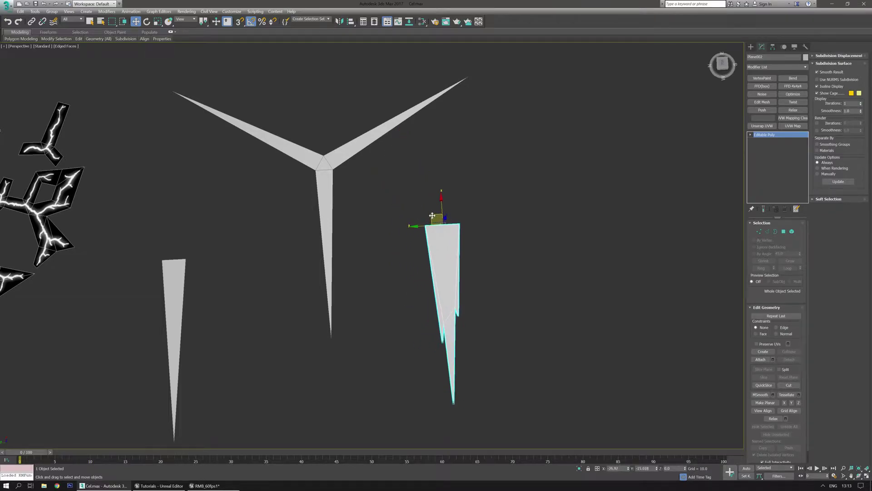
{"action": "scroll", "coordinate": [458, 229], "scroll_direction": "up", "scroll_amount": 3}
{"action": "middle_click_drag", "start_coordinate": [458, 229], "coordinate": [429, 245]}
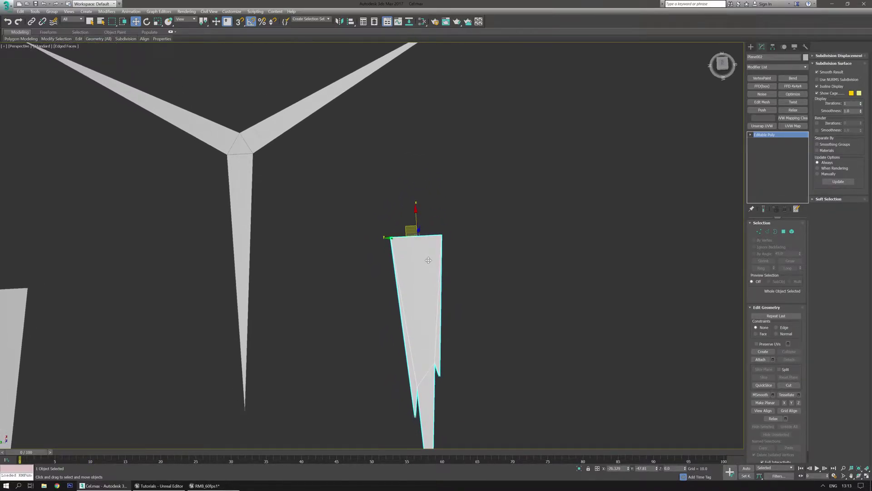
{"action": "key", "text": "r"}
{"action": "left_click_drag", "start_coordinate": [384, 237], "coordinate": [391, 235]}
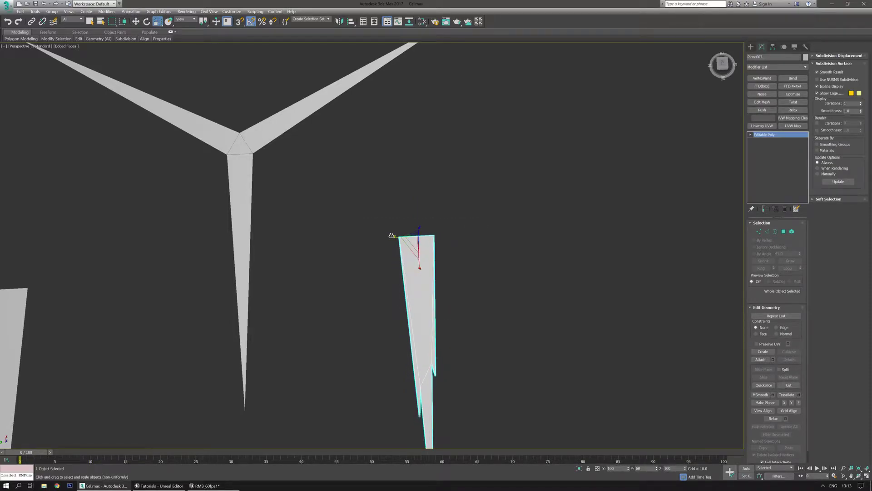
{"action": "key", "text": "w"}
Reposition the jagged spike's two side-tip vertices so that the side points flare outward
{"action": "middle_click_drag", "start_coordinate": [391, 235], "coordinate": [427, 280]}
{"action": "scroll", "coordinate": [407, 336], "scroll_direction": "up", "scroll_amount": 3}
{"action": "key", "text": "1"}
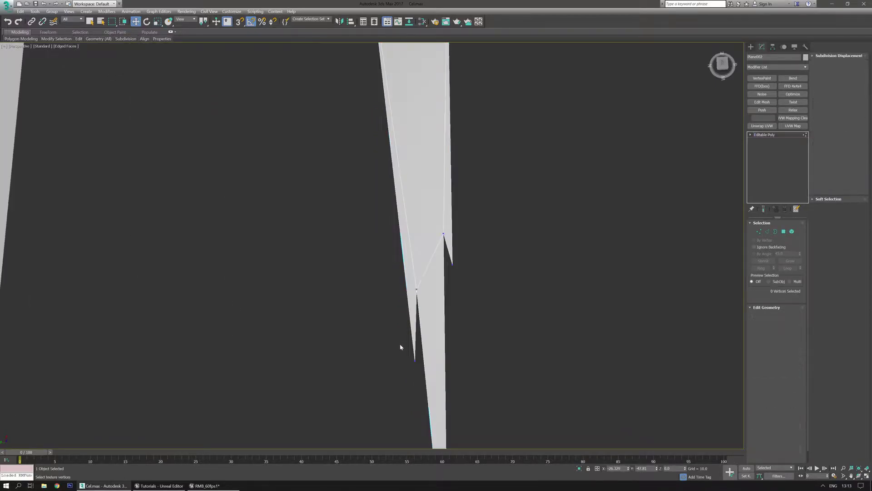
{"action": "left_click", "coordinate": [415, 360]}
{"action": "left_click_drag", "start_coordinate": [396, 361], "coordinate": [385, 362]}
{"action": "left_click_drag", "start_coordinate": [447, 279], "coordinate": [443, 264]}
{"action": "left_click", "coordinate": [503, 323]}
{"action": "scroll", "coordinate": [503, 323], "scroll_direction": "down", "scroll_amount": 5}
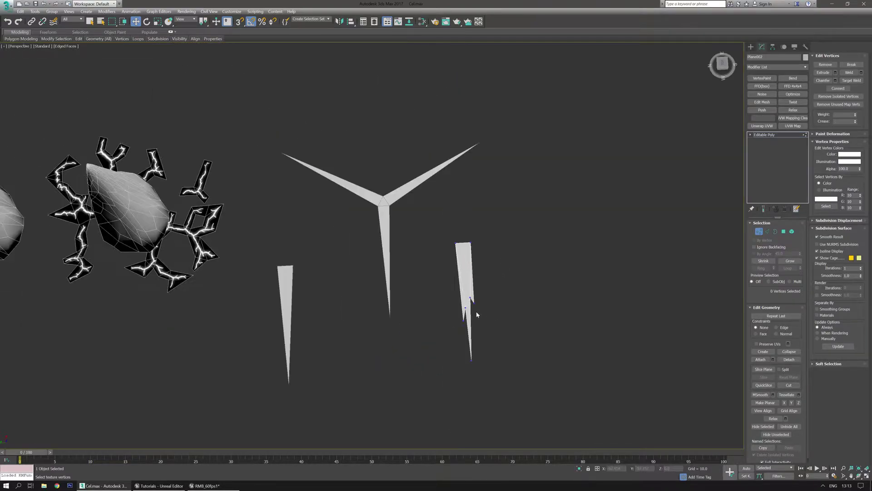
{"action": "scroll", "coordinate": [482, 320], "scroll_direction": "up", "scroll_amount": 4}
{"action": "middle_click_drag", "start_coordinate": [437, 215], "coordinate": [437, 232]}
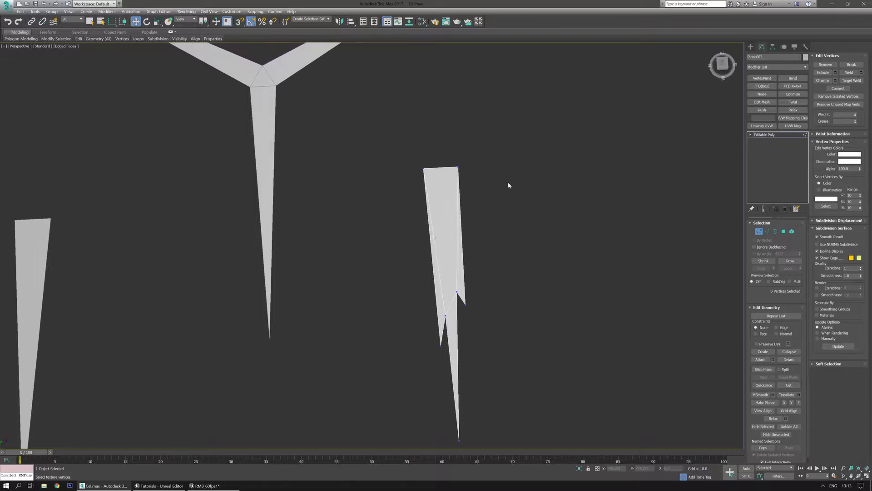
{"action": "middle_click_drag", "start_coordinate": [496, 286], "coordinate": [473, 220]}
Select the five vertices in the jagged spike's pointed end and scale them narrower across the width
{"action": "left_click_drag", "start_coordinate": [498, 195], "coordinate": [393, 364]}
{"action": "scroll", "coordinate": [415, 293], "scroll_direction": "up", "scroll_amount": 3}
{"action": "key", "text": "r"}
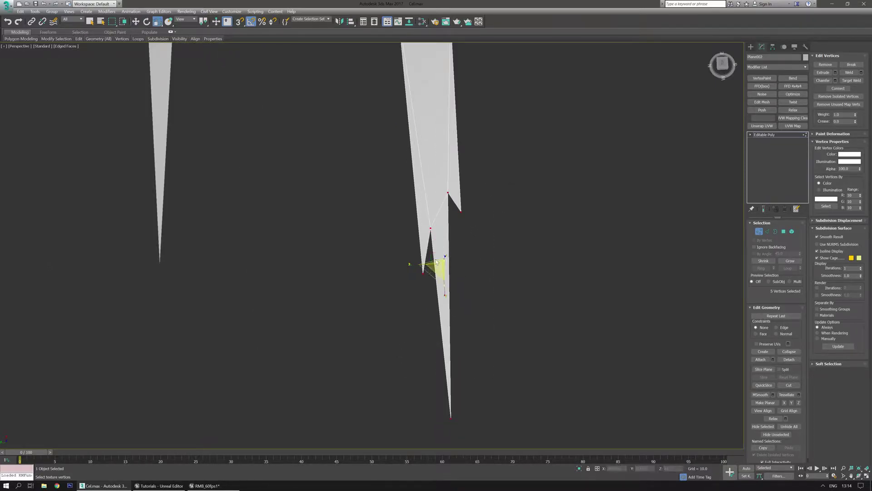
{"action": "left_click_drag", "start_coordinate": [410, 263], "coordinate": [410, 277]}
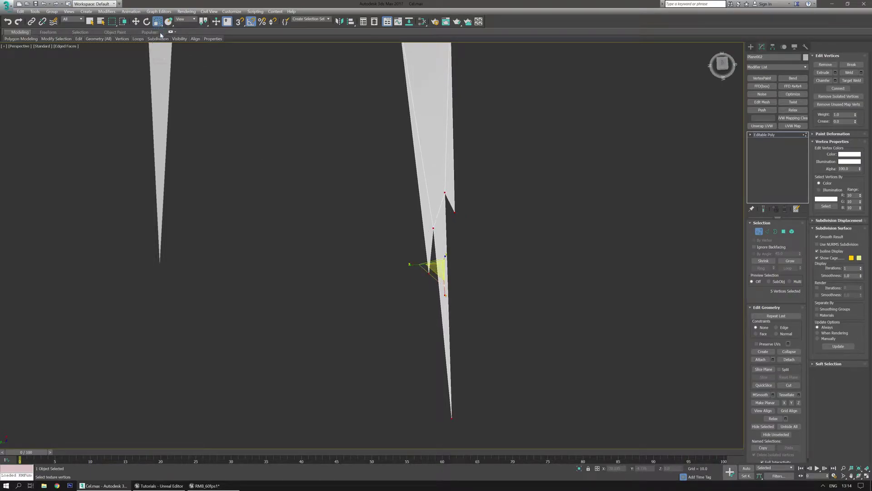
{"action": "left_click_drag", "start_coordinate": [408, 263], "coordinate": [410, 261]}
{"action": "key", "text": "w"}
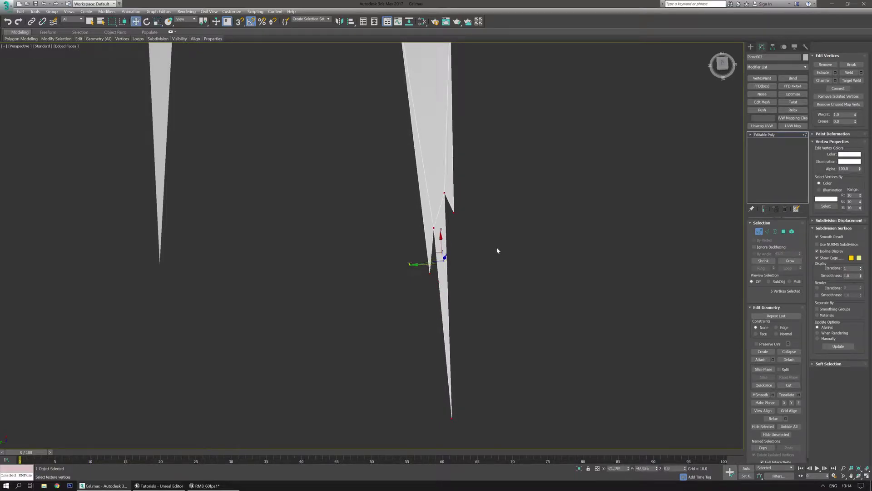
{"action": "scroll", "coordinate": [498, 249], "scroll_direction": "down", "scroll_amount": 3}
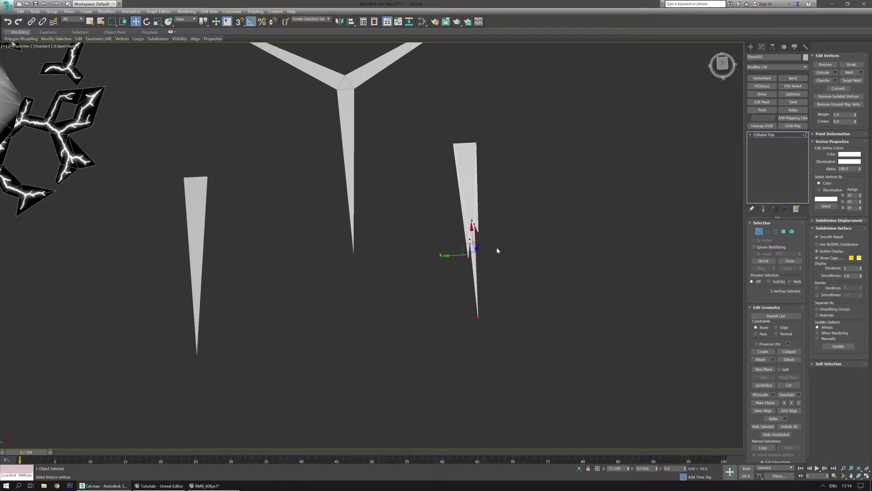
Clone the jagged spike as two rotated copies about its base pivot, at 120 and -120 degrees around Z
{"action": "left_click", "coordinate": [771, 136]}
{"action": "middle_click_drag", "start_coordinate": [492, 196], "coordinate": [491, 275]}
{"action": "scroll", "coordinate": [491, 276], "scroll_direction": "up", "scroll_amount": 3}
{"action": "key", "text": "e"}
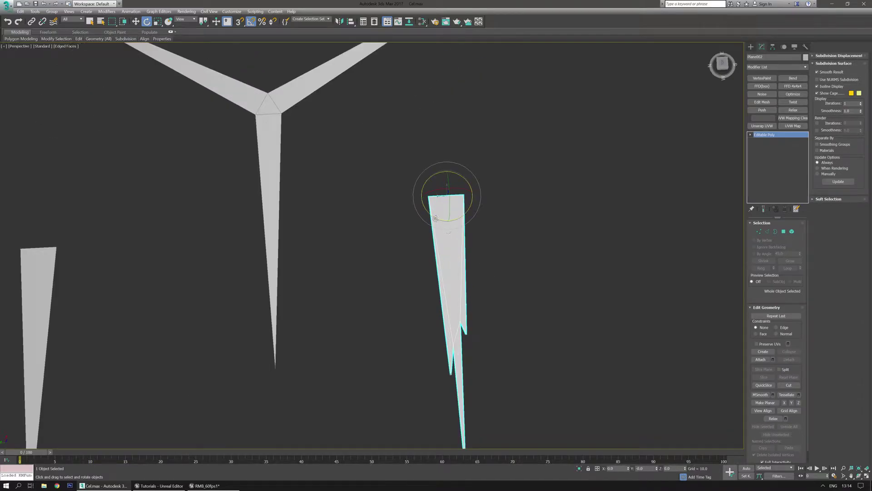
{"action": "left_click_drag", "start_coordinate": [434, 216], "coordinate": [461, 222], "text": "shift"}
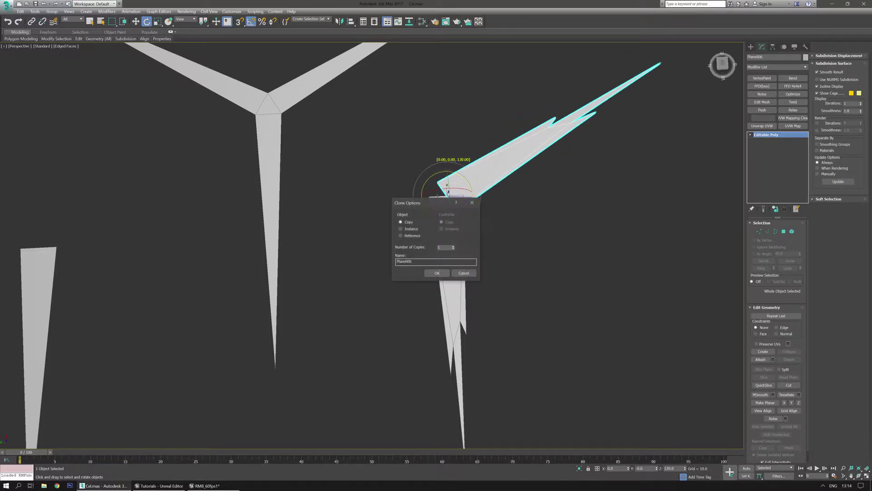
{"action": "left_click", "coordinate": [437, 273]}
{"action": "left_click", "coordinate": [505, 258]}
{"action": "scroll", "coordinate": [470, 188], "scroll_direction": "up", "scroll_amount": 5}
{"action": "left_click", "coordinate": [469, 189]}
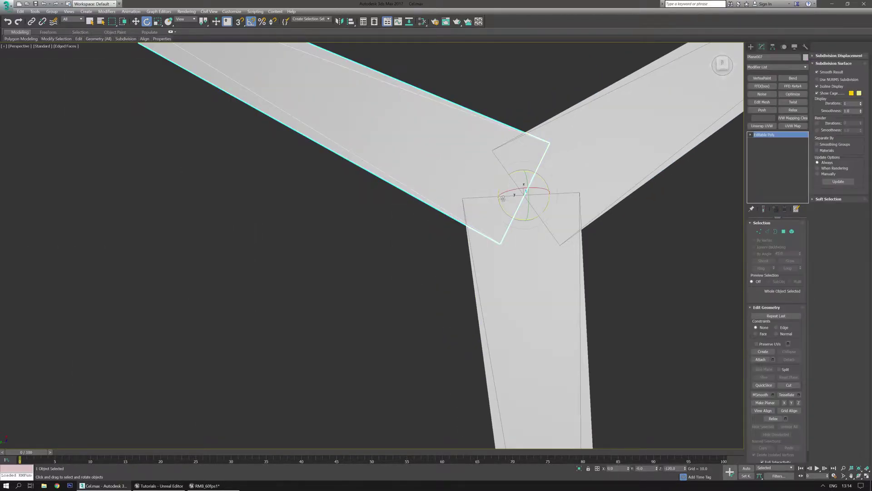
Clone the original jagged spike as a copy and place it beside the separate plain spike
{"action": "scroll", "coordinate": [538, 203], "scroll_direction": "down", "scroll_amount": 3}
{"action": "left_click", "coordinate": [462, 281]}
{"action": "scroll", "coordinate": [462, 281], "scroll_direction": "down", "scroll_amount": 8}
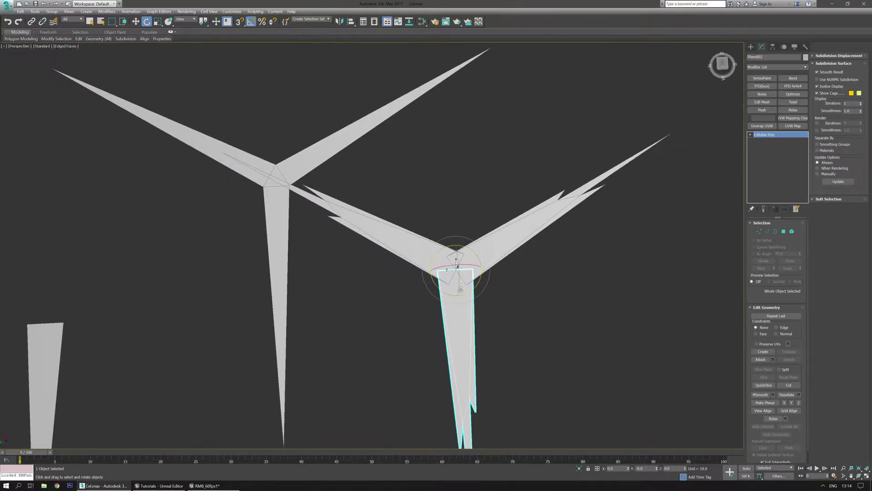
{"action": "key", "text": "w"}
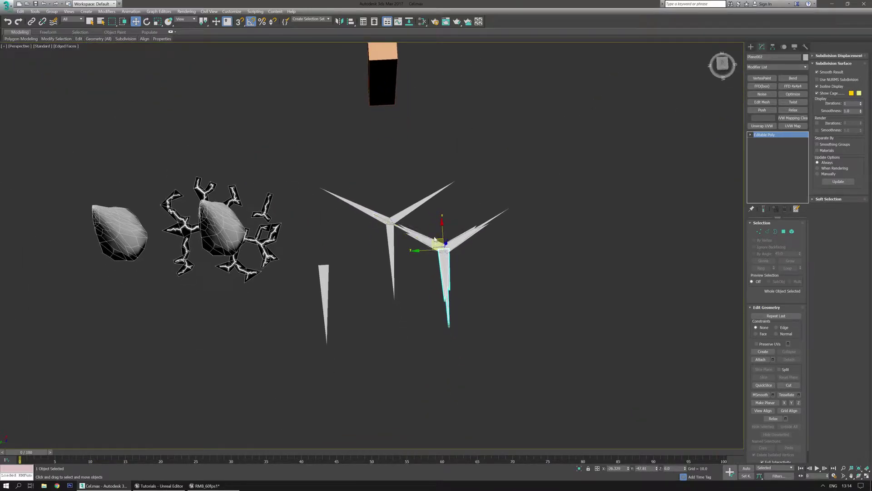
{"action": "left_click_drag", "start_coordinate": [434, 241], "coordinate": [291, 298], "text": "shift"}
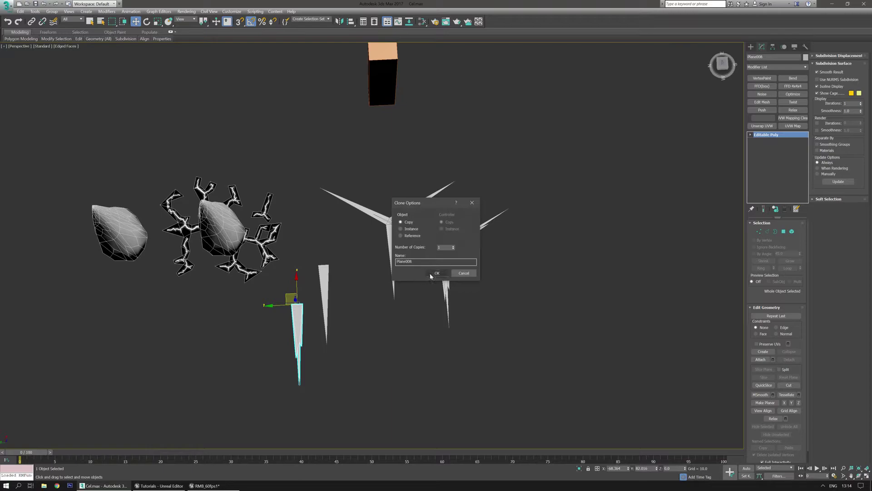
{"action": "left_click", "coordinate": [434, 275]}
Attach the two rotated jagged spikes to the original jagged spike as one editable poly
{"action": "left_click", "coordinate": [445, 273]}
{"action": "scroll", "coordinate": [445, 273], "scroll_direction": "up", "scroll_amount": 5}
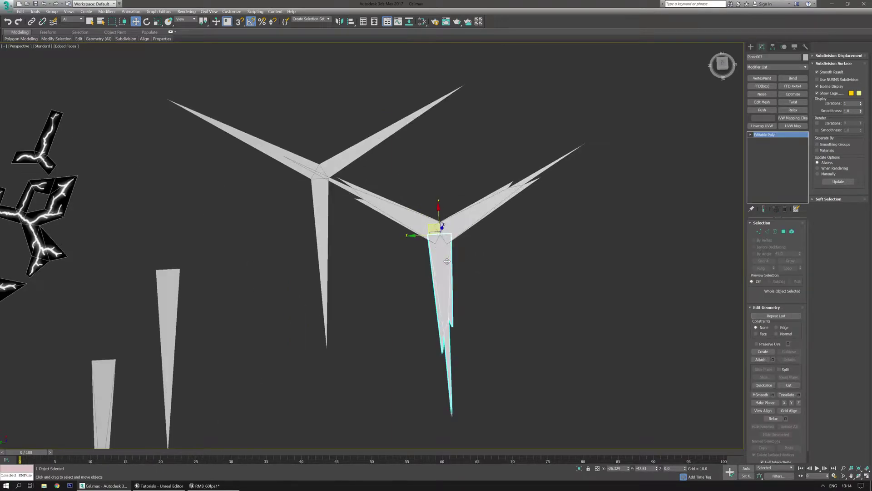
{"action": "left_click", "coordinate": [759, 360]}
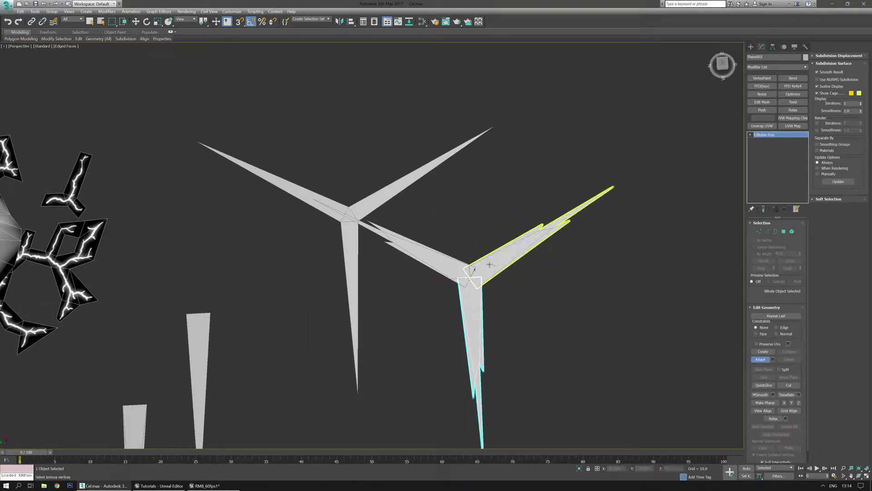
{"action": "left_click", "coordinate": [527, 234]}
{"action": "left_click", "coordinate": [400, 240]}
{"action": "key", "text": "w"}
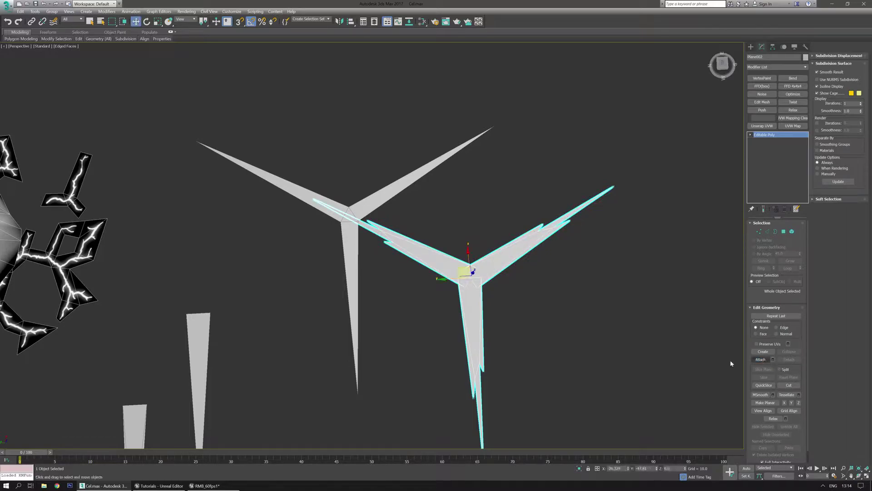
Collapse each pair of neighbouring base vertices at the jagged mesh's centre into a shared corner vertex
{"action": "scroll", "coordinate": [477, 268], "scroll_direction": "up", "scroll_amount": 3}
{"action": "scroll", "coordinate": [495, 226], "scroll_direction": "up", "scroll_amount": 3}
{"action": "key", "text": "1"}
{"action": "left_click_drag", "start_coordinate": [429, 217], "coordinate": [476, 322]}
{"action": "key", "text": "ctrl+alt+c"}
{"action": "key", "text": "ctrl+alt+c"}
{"action": "left_click_drag", "start_coordinate": [402, 274], "coordinate": [443, 320]}
{"action": "key", "text": "ctrl+alt+c"}
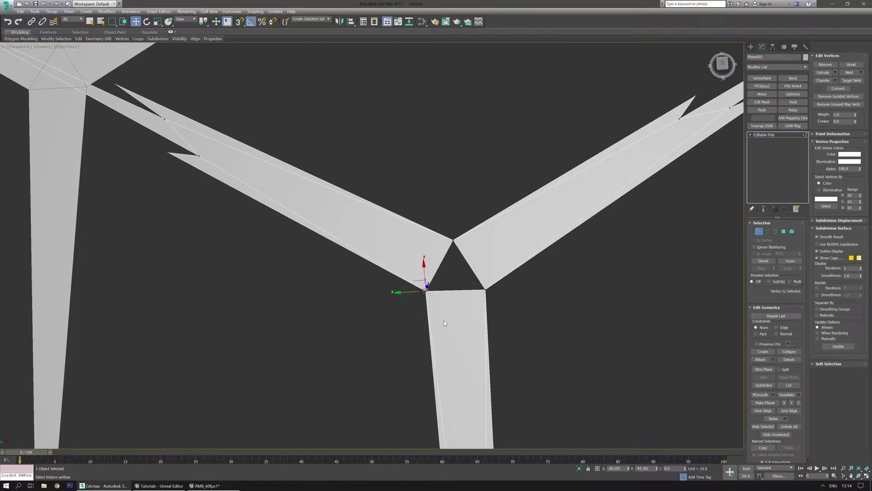
{"action": "left_click", "coordinate": [527, 319]}
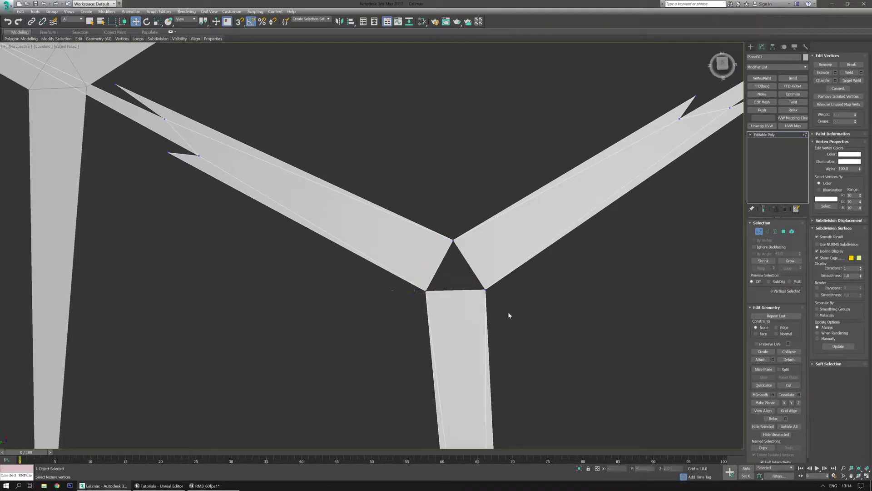
Cap the triangular hole at the jagged three-pointed mesh's centre and return to object level
{"action": "key", "text": "2"}
{"action": "left_click", "coordinate": [459, 291]}
{"action": "left_click", "coordinate": [461, 290], "text": "ctrl"}
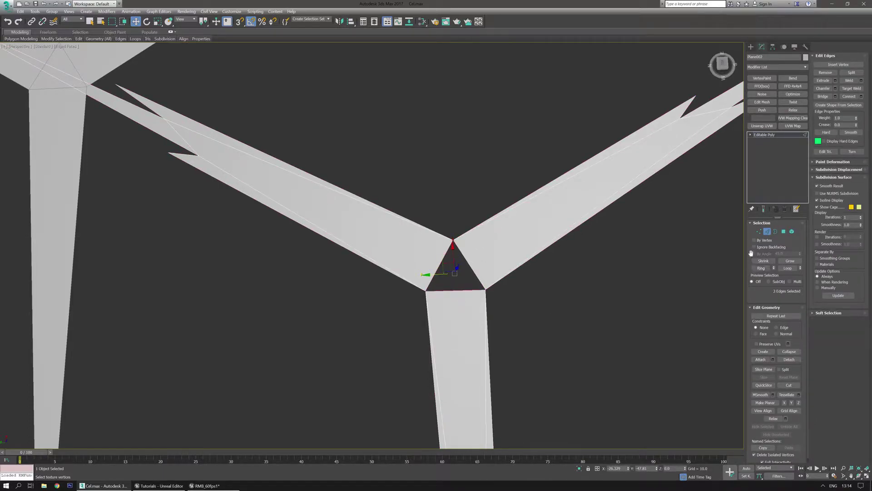
{"action": "left_click", "coordinate": [774, 231]}
{"action": "left_click", "coordinate": [851, 73]}
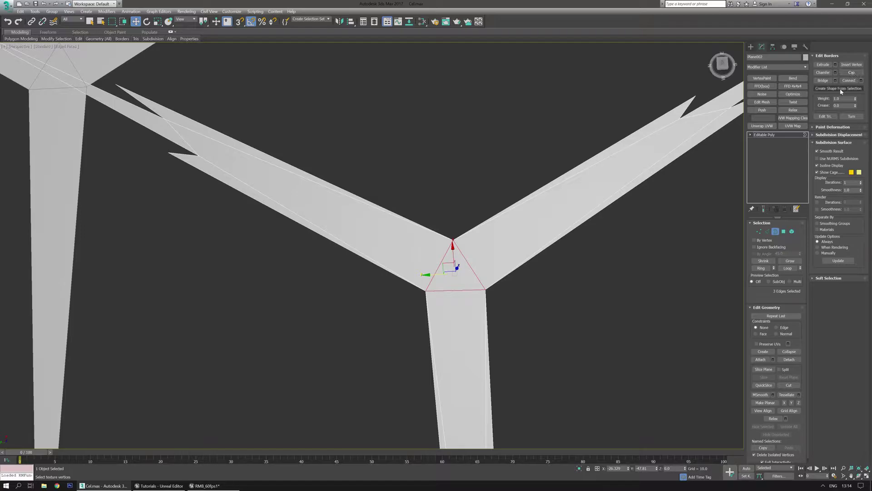
{"action": "left_click", "coordinate": [774, 135]}
{"action": "scroll", "coordinate": [476, 279], "scroll_direction": "down", "scroll_amount": 4}
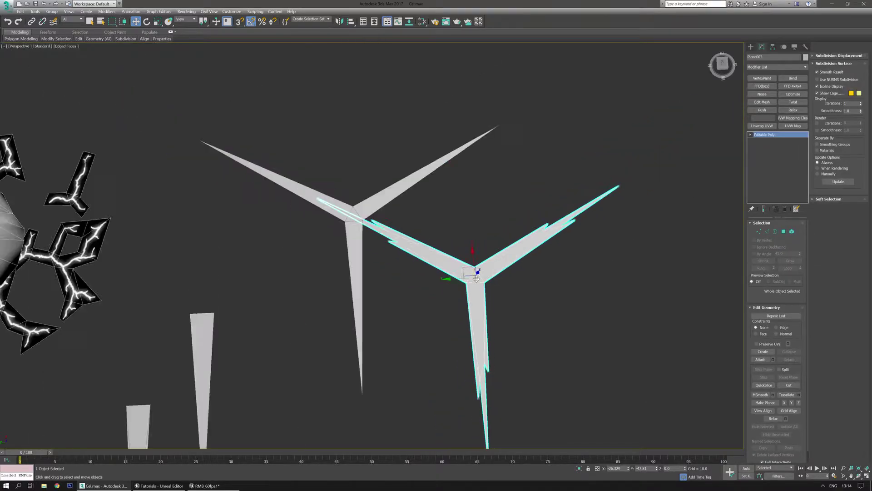
Move the jagged three-pointed mesh well clear of the plain three-pointed mesh
{"action": "mouse_move", "coordinate": [442, 298]}
{"action": "middle_mouse_down", "text": "alt"}
{"action": "mouse_move", "coordinate": [414, 286]}
{"action": "mouse_move", "coordinate": [426, 298]}
{"action": "middle_mouse_up", "text": "alt"}
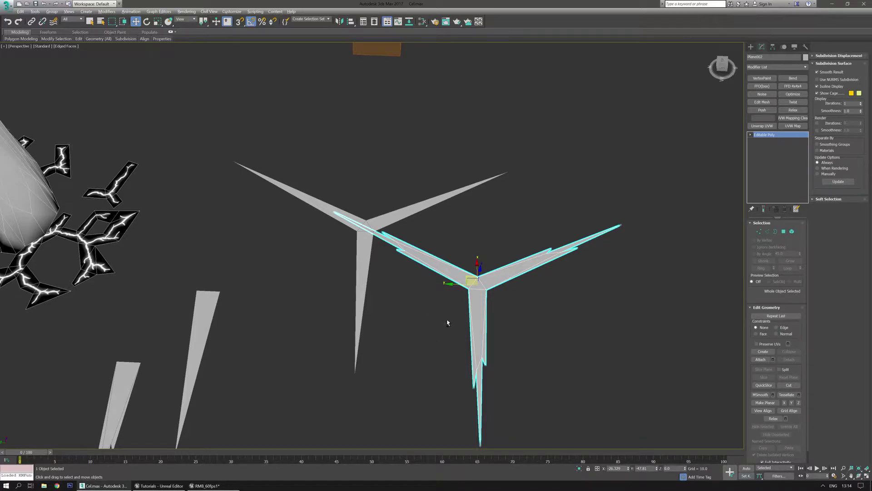
{"action": "middle_click_drag", "start_coordinate": [447, 322], "coordinate": [458, 301], "text": "alt"}
{"action": "left_click_drag", "start_coordinate": [469, 275], "coordinate": [592, 301]}
Rotate the plain three-pointed mesh 90 degrees about Y so that it stands upright
{"action": "left_click", "coordinate": [366, 223]}
{"action": "scroll", "coordinate": [370, 224], "scroll_direction": "up", "scroll_amount": 5}
{"action": "middle_click_drag", "start_coordinate": [370, 224], "coordinate": [415, 248], "text": "alt"}
{"action": "scroll", "coordinate": [371, 220], "scroll_direction": "down", "scroll_amount": 4}
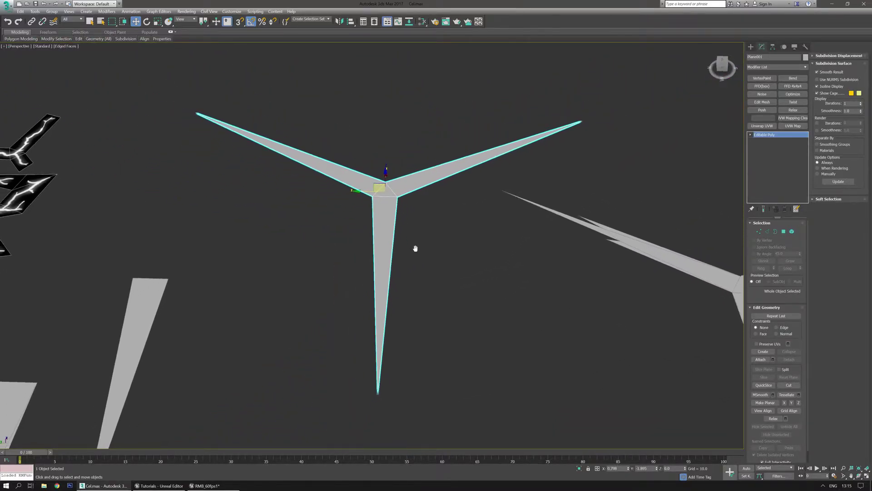
{"action": "middle_click_drag", "start_coordinate": [433, 282], "coordinate": [448, 308], "text": "alt"}
{"action": "key", "text": "e"}
{"action": "left_click_drag", "start_coordinate": [381, 258], "coordinate": [385, 242]}
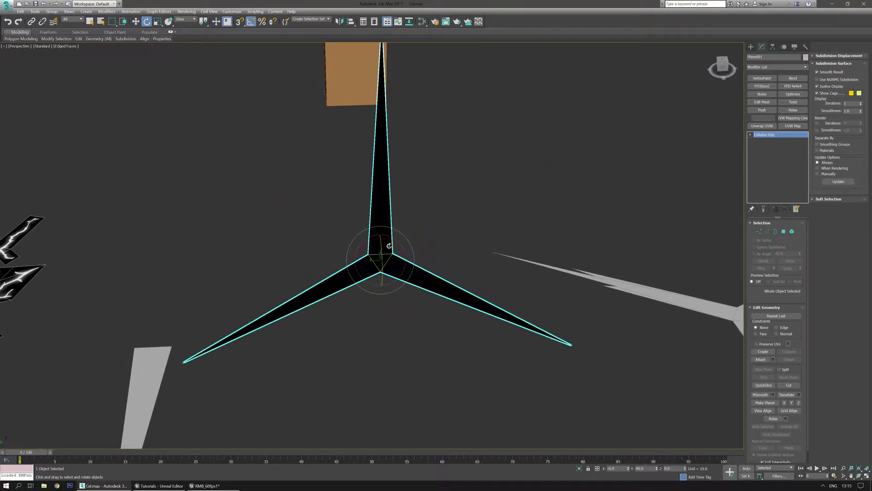
{"action": "scroll", "coordinate": [448, 296], "scroll_direction": "down", "scroll_amount": 4}
{"action": "middle_click_drag", "start_coordinate": [432, 329], "coordinate": [431, 334], "text": "alt"}
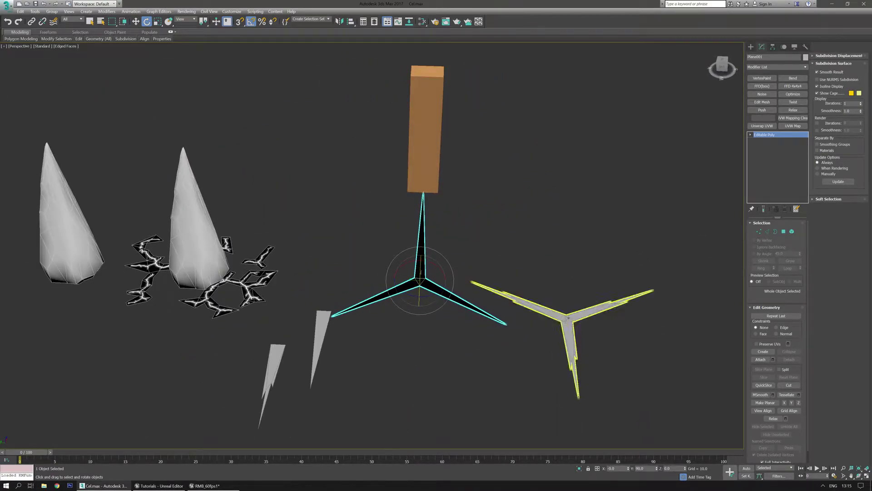
Rotate the jagged three-pointed mesh -90 degrees about Y so that it stands upright like the plain one
{"action": "left_click", "coordinate": [571, 314]}
{"action": "left_click_drag", "start_coordinate": [571, 309], "coordinate": [570, 329]}
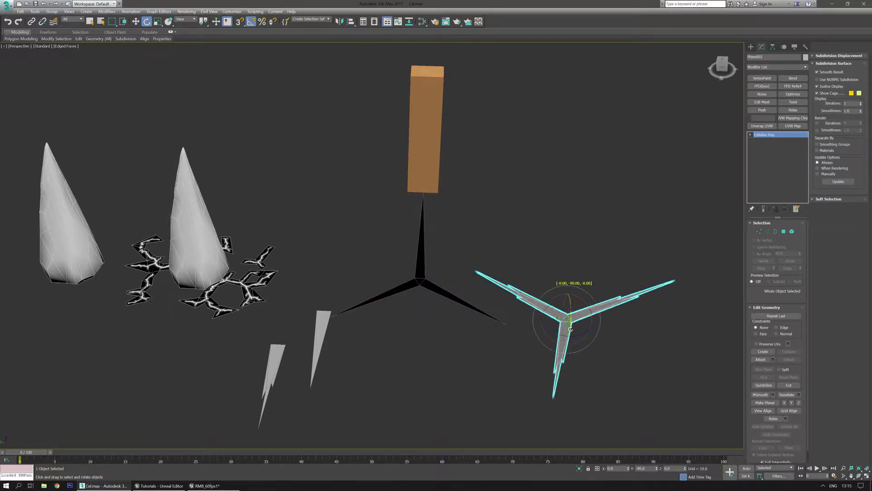
{"action": "key", "text": "w"}
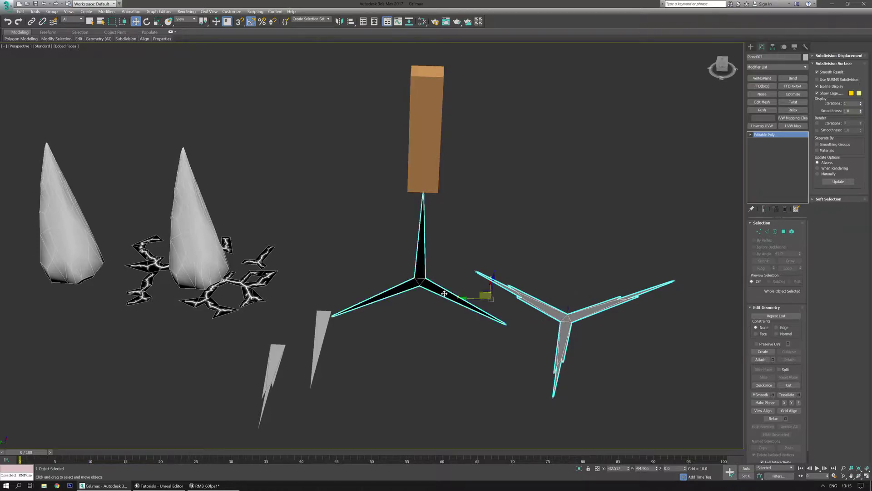
Move both upright three-pointed meshes together to the origin (0,0,0) with the Llama Tools utility
{"action": "left_click", "coordinate": [442, 294], "text": "ctrl"}
{"action": "middle_click_drag", "start_coordinate": [369, 263], "coordinate": [385, 277]}
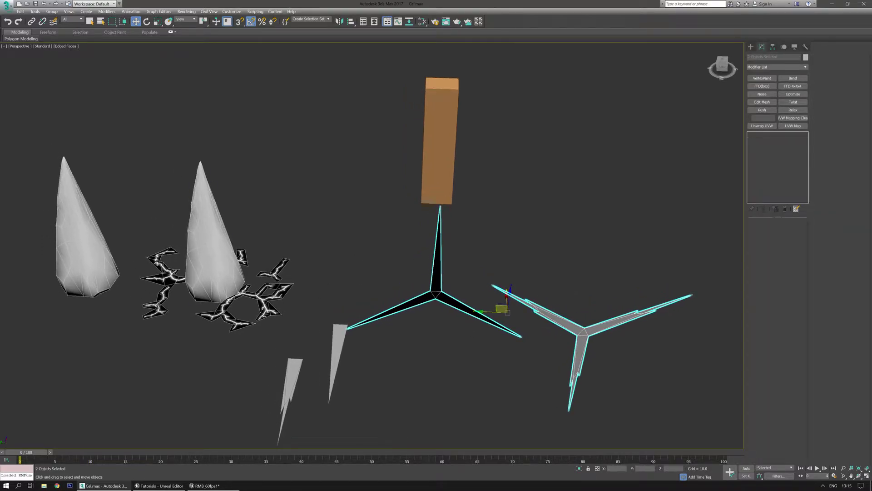
{"action": "key", "text": "l"}
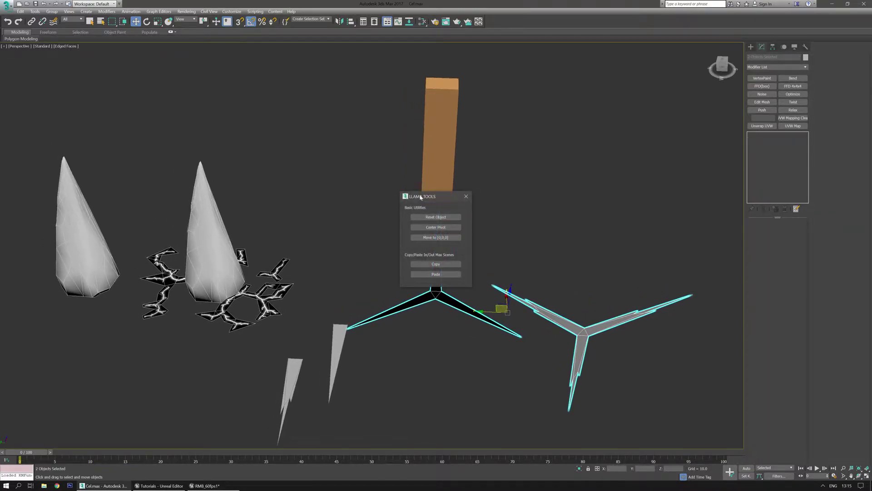
{"action": "left_click_drag", "start_coordinate": [421, 197], "coordinate": [309, 101]}
{"action": "left_click", "coordinate": [324, 141]}
{"action": "scroll", "coordinate": [432, 301], "scroll_direction": "up", "scroll_amount": 3}
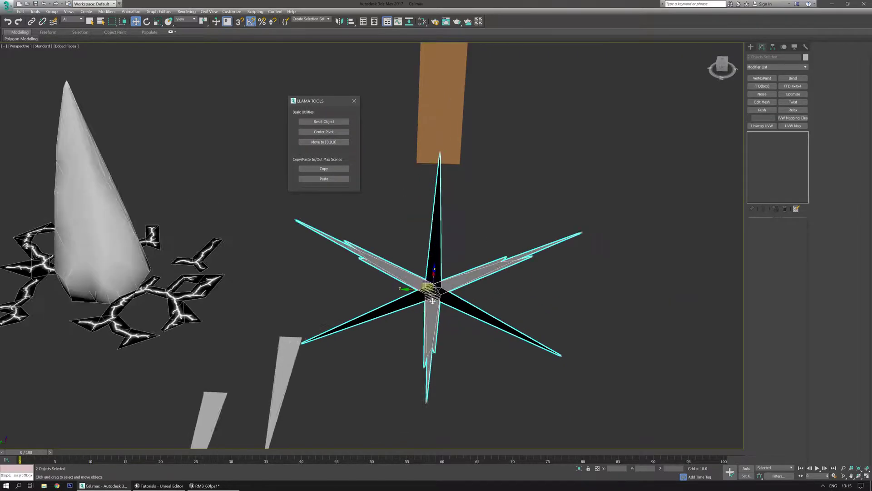
{"action": "scroll", "coordinate": [430, 272], "scroll_direction": "up", "scroll_amount": 4}
{"action": "left_click_drag", "start_coordinate": [313, 101], "coordinate": [229, 73]}
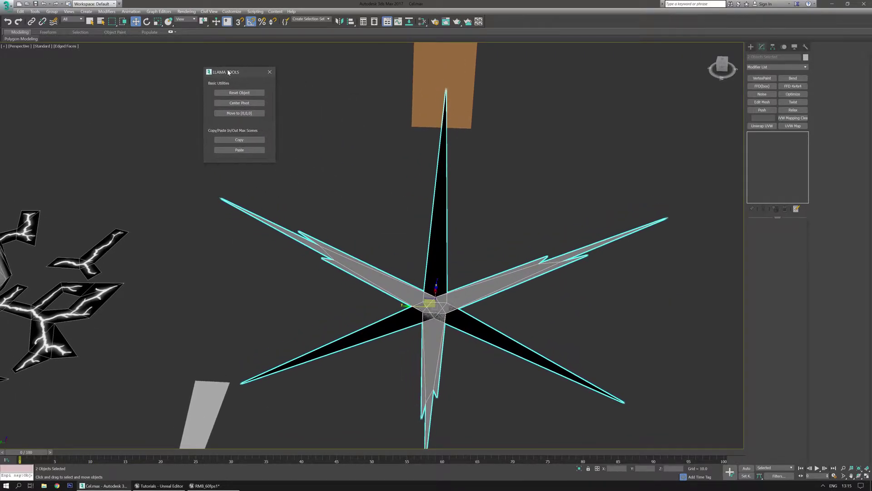
{"action": "middle_click_drag", "start_coordinate": [511, 263], "coordinate": [472, 212]}
Rotate the jagged three-pointed mesh about the vertical axis so that it crosses the plain one
{"action": "left_click", "coordinate": [409, 245]}
{"action": "middle_click_drag", "start_coordinate": [408, 245], "coordinate": [389, 266], "text": "alt"}
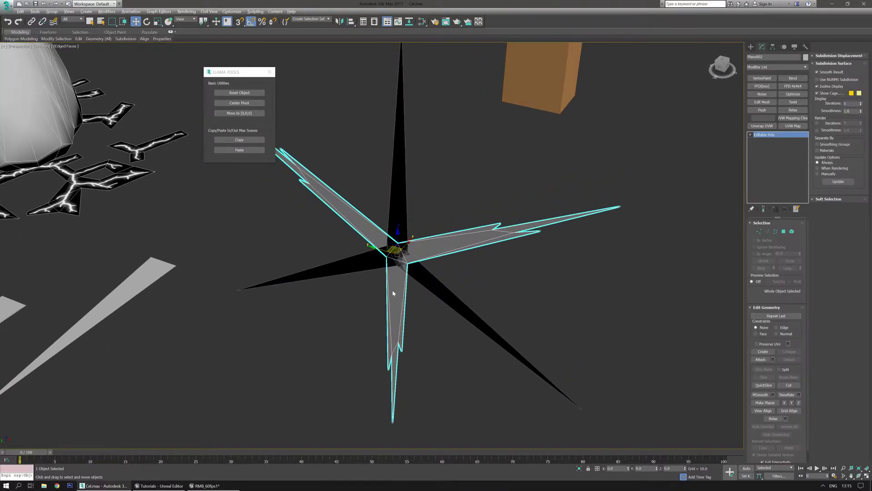
{"action": "key", "text": "e"}
{"action": "mouse_move", "coordinate": [393, 269]}
{"action": "left_mouse_down"}
{"action": "mouse_move", "coordinate": [415, 273]}
{"action": "mouse_move", "coordinate": [405, 269]}
{"action": "left_mouse_up"}
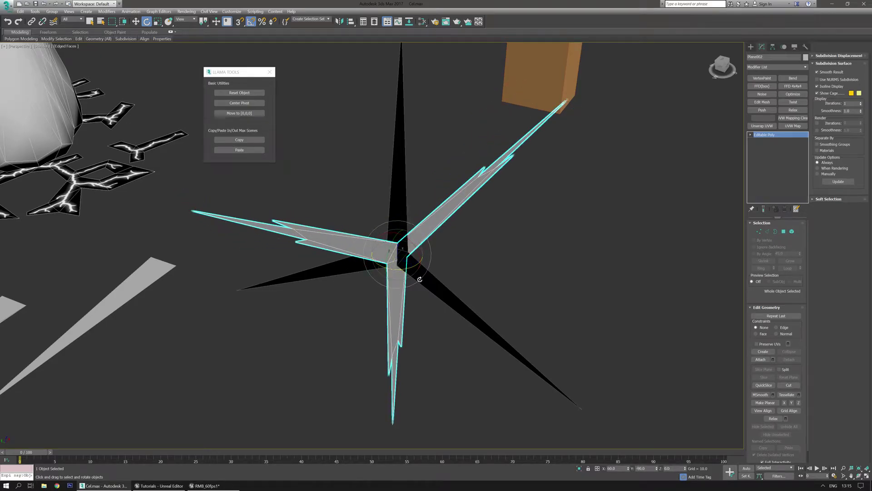
{"action": "scroll", "coordinate": [447, 298], "scroll_direction": "down", "scroll_amount": 3}
{"action": "middle_click_drag", "start_coordinate": [446, 299], "coordinate": [414, 281], "text": "alt"}
{"action": "left_click", "coordinate": [464, 298]}
{"action": "left_click_drag", "start_coordinate": [415, 280], "coordinate": [444, 280], "text": "shift"}
{"action": "left_click", "coordinate": [436, 273]}
{"action": "mouse_move", "coordinate": [439, 294]}
{"action": "middle_mouse_down", "text": "alt"}
{"action": "mouse_move", "coordinate": [472, 296]}
{"action": "mouse_move", "coordinate": [464, 272]}
{"action": "middle_mouse_up", "text": "alt"}
Create a rotated copy of the plain three-pointed mesh whose spikes fan out between the existing ones
{"action": "left_click", "coordinate": [472, 294]}
{"action": "left_click_drag", "start_coordinate": [427, 256], "coordinate": [449, 281]}
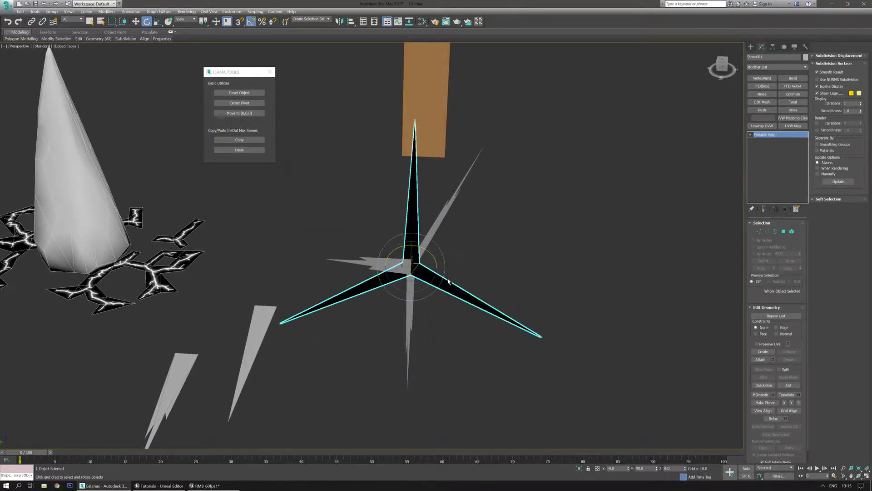
{"action": "mouse_move", "coordinate": [424, 248]}
{"action": "left_mouse_down", "text": "shift"}
{"action": "mouse_move", "coordinate": [438, 255]}
{"action": "mouse_move", "coordinate": [405, 281]}
{"action": "left_mouse_up", "text": "shift"}
{"action": "left_click", "coordinate": [439, 272]}
{"action": "mouse_move", "coordinate": [512, 331]}
{"action": "middle_mouse_down", "text": "alt"}
{"action": "mouse_move", "coordinate": [474, 325]}
{"action": "mouse_move", "coordinate": [513, 335]}
{"action": "mouse_move", "coordinate": [516, 321]}
{"action": "mouse_move", "coordinate": [482, 318]}
{"action": "mouse_move", "coordinate": [516, 332]}
{"action": "middle_mouse_up", "text": "alt"}
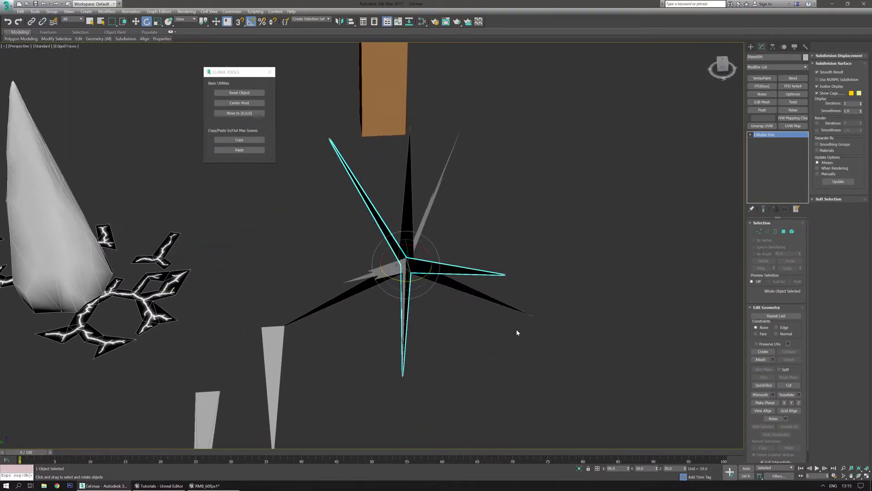
Create a rotated copy of the jagged three-pointed mesh around the shared centre
{"action": "left_click", "coordinate": [388, 271]}
{"action": "key", "text": "w"}
{"action": "middle_click_drag", "start_coordinate": [432, 293], "coordinate": [427, 314], "text": "alt"}
{"action": "key", "text": "r"}
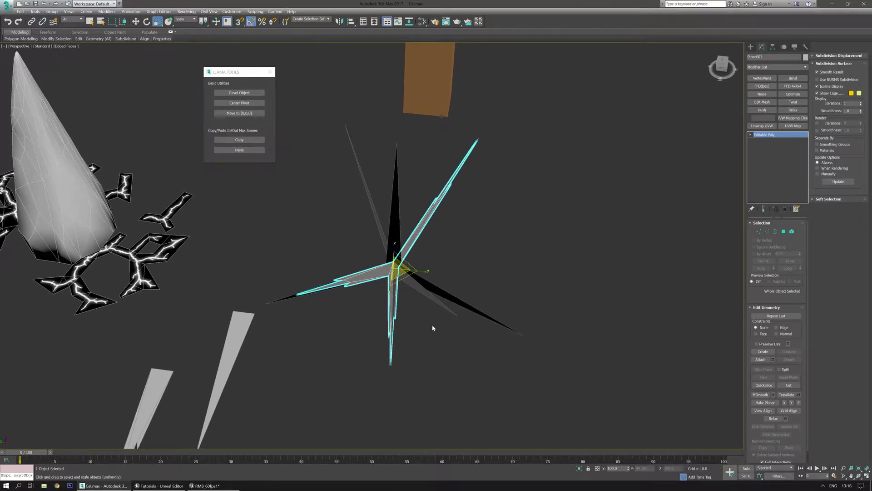
{"action": "key", "text": "e"}
{"action": "left_click_drag", "start_coordinate": [398, 287], "coordinate": [427, 293], "text": "shift"}
{"action": "left_click", "coordinate": [440, 273]}
Rotate the jagged copy about several axes so that its spikes point into the free gaps, and deselect it
{"action": "middle_click_drag", "start_coordinate": [412, 326], "coordinate": [403, 309], "text": "alt"}
{"action": "mouse_move", "coordinate": [417, 241]}
{"action": "middle_mouse_down", "text": "alt"}
{"action": "mouse_move", "coordinate": [455, 300]}
{"action": "mouse_move", "coordinate": [441, 273]}
{"action": "middle_mouse_up", "text": "alt"}
{"action": "left_click_drag", "start_coordinate": [406, 237], "coordinate": [433, 253]}
{"action": "middle_click_drag", "start_coordinate": [408, 295], "coordinate": [364, 276], "text": "alt"}
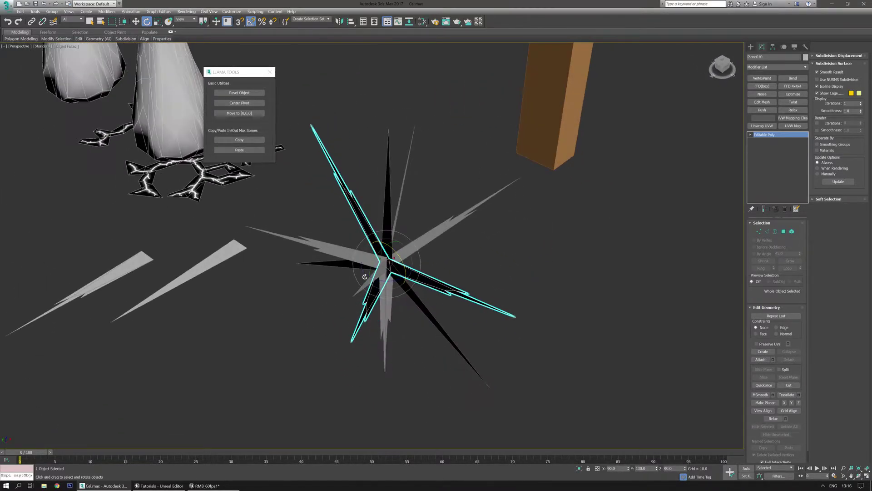
{"action": "left_click_drag", "start_coordinate": [379, 280], "coordinate": [387, 277]}
{"action": "middle_click_drag", "start_coordinate": [388, 277], "coordinate": [399, 256], "text": "alt"}
{"action": "left_click_drag", "start_coordinate": [380, 250], "coordinate": [375, 269]}
{"action": "mouse_move", "coordinate": [440, 325]}
{"action": "middle_mouse_down", "text": "alt"}
{"action": "mouse_move", "coordinate": [409, 327]}
{"action": "mouse_move", "coordinate": [453, 320]}
{"action": "middle_mouse_up", "text": "alt"}
{"action": "middle_click_drag", "start_coordinate": [396, 243], "coordinate": [425, 318], "text": "alt"}
{"action": "left_click_drag", "start_coordinate": [376, 290], "coordinate": [347, 343]}
{"action": "middle_click_drag", "start_coordinate": [338, 356], "coordinate": [464, 344], "text": "alt"}
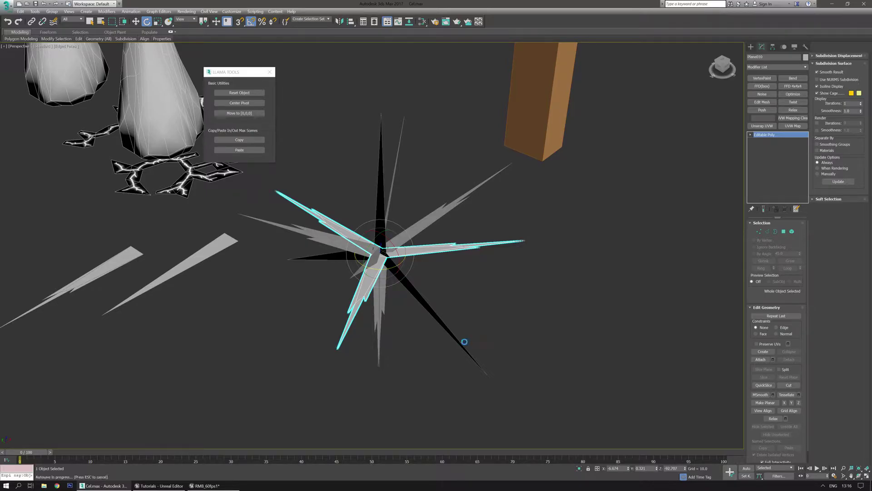
{"action": "key", "text": "w"}
{"action": "middle_click_drag", "start_coordinate": [367, 293], "coordinate": [391, 278]}
{"action": "middle_click_drag", "start_coordinate": [360, 278], "coordinate": [478, 264], "text": "alt"}
{"action": "left_click", "coordinate": [479, 264]}
Create another copy of the tilted plain three-pointed mesh and scale it down as a smaller spike set
{"action": "middle_click_drag", "start_coordinate": [450, 305], "coordinate": [479, 292], "text": "alt"}
{"action": "scroll", "coordinate": [455, 244], "scroll_direction": "down", "scroll_amount": 4}
{"action": "left_click", "coordinate": [440, 287]}
{"action": "scroll", "coordinate": [457, 263], "scroll_direction": "up", "scroll_amount": 3}
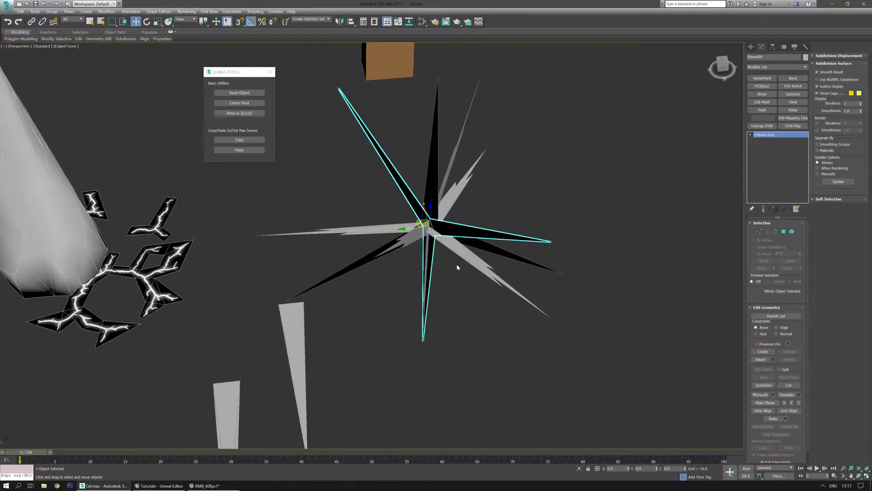
{"action": "key", "text": "e"}
{"action": "mouse_move", "coordinate": [410, 273]}
{"action": "left_mouse_down"}
{"action": "mouse_move", "coordinate": [420, 274]}
{"action": "mouse_move", "coordinate": [409, 265]}
{"action": "mouse_move", "coordinate": [413, 281]}
{"action": "left_mouse_up"}
{"action": "key", "text": "ctrl+z"}
{"action": "left_click", "coordinate": [436, 273]}
{"action": "key", "text": "r"}
{"action": "key", "text": "e"}
{"action": "middle_click_drag", "start_coordinate": [436, 327], "coordinate": [426, 343], "text": "alt"}
Rotate the small plain copy about several axes so that its spikes stick out between the larger ones
{"action": "left_click_drag", "start_coordinate": [409, 272], "coordinate": [424, 276]}
{"action": "middle_click_drag", "start_coordinate": [394, 366], "coordinate": [427, 359], "text": "alt"}
{"action": "left_click_drag", "start_coordinate": [442, 228], "coordinate": [458, 239]}
{"action": "middle_click_drag", "start_coordinate": [458, 239], "coordinate": [425, 287], "text": "alt"}
{"action": "left_click_drag", "start_coordinate": [457, 227], "coordinate": [465, 231]}
{"action": "mouse_move", "coordinate": [466, 230]}
{"action": "middle_mouse_down", "text": "alt"}
{"action": "mouse_move", "coordinate": [424, 321]}
{"action": "mouse_move", "coordinate": [437, 338]}
{"action": "mouse_move", "coordinate": [432, 307]}
{"action": "mouse_move", "coordinate": [444, 284]}
{"action": "middle_mouse_up", "text": "alt"}
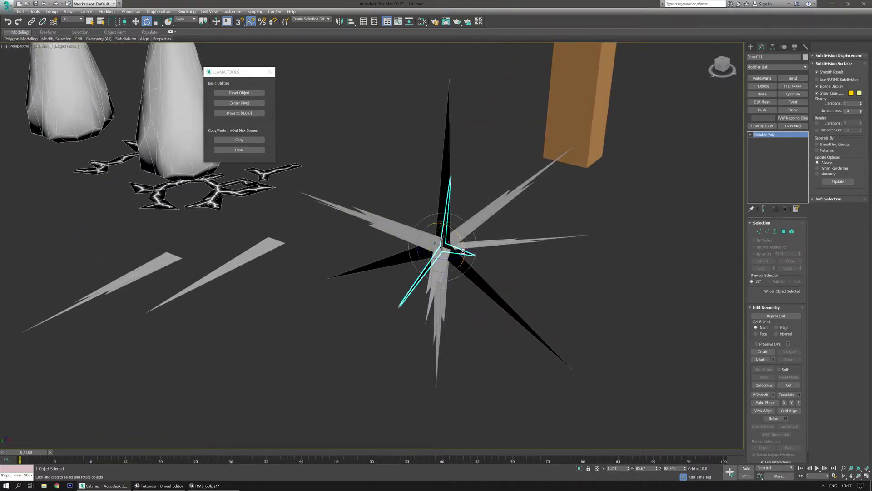
Create a rotated copy of the small plain spike set, turn it into another gap and enlarge it
{"action": "mouse_move", "coordinate": [461, 238]}
{"action": "left_mouse_down", "text": "shift"}
{"action": "mouse_move", "coordinate": [473, 258]}
{"action": "mouse_move", "coordinate": [476, 249]}
{"action": "left_mouse_up", "text": "shift"}
{"action": "left_click", "coordinate": [446, 273]}
{"action": "middle_click_drag", "start_coordinate": [446, 273], "coordinate": [447, 285], "text": "alt"}
{"action": "left_click_drag", "start_coordinate": [455, 279], "coordinate": [429, 278]}
{"action": "middle_click_drag", "start_coordinate": [429, 278], "coordinate": [453, 330], "text": "alt"}
{"action": "key", "text": "r"}
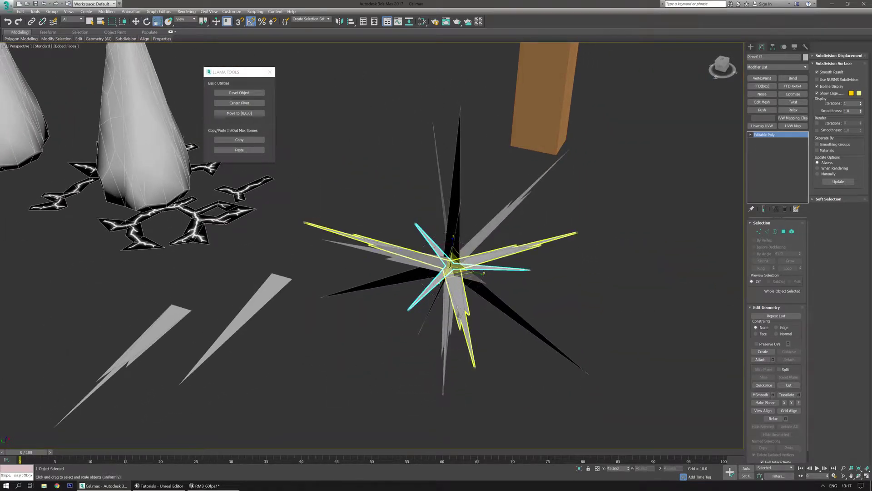
{"action": "key", "text": "w"}
{"action": "middle_click_drag", "start_coordinate": [521, 317], "coordinate": [505, 363], "text": "alt"}
{"action": "left_click", "coordinate": [504, 365]}
Attach all the plain and jagged copies to the original plain three-pointed mesh as one spiky burst object
{"action": "scroll", "coordinate": [436, 284], "scroll_direction": "up", "scroll_amount": 5}
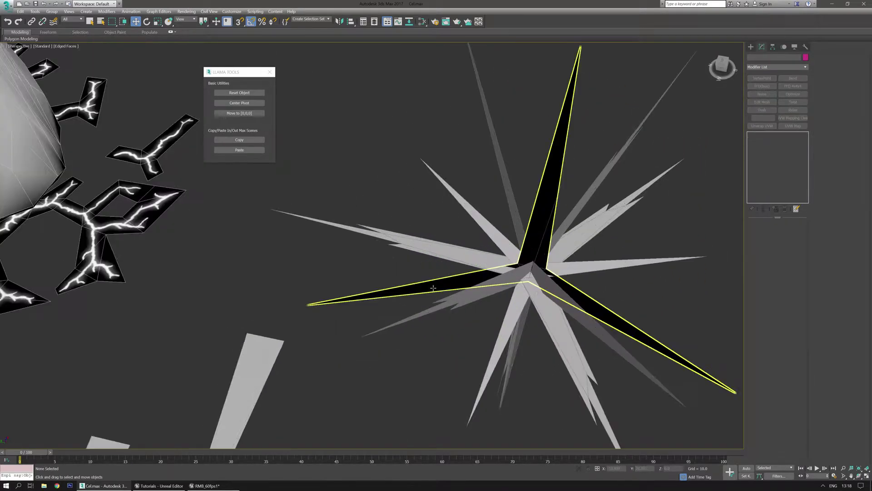
{"action": "middle_click_drag", "start_coordinate": [482, 284], "coordinate": [432, 279]}
{"action": "left_click", "coordinate": [476, 214]}
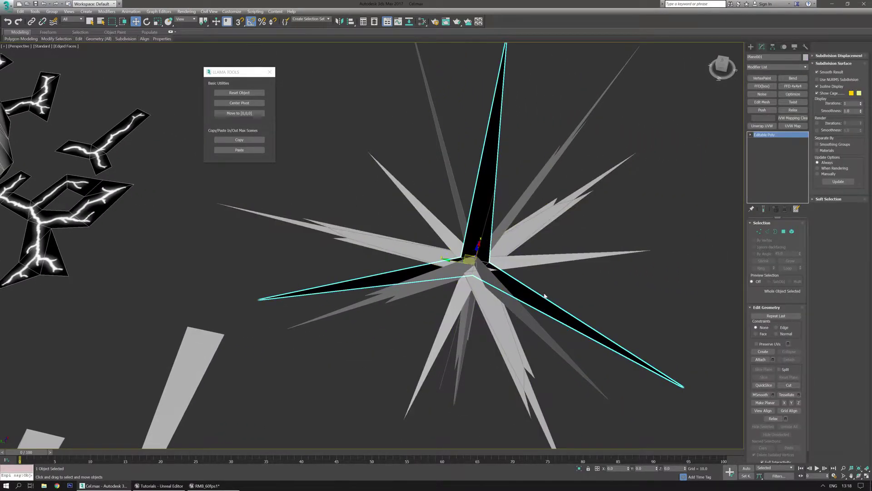
{"action": "scroll", "coordinate": [480, 236], "scroll_direction": "down", "scroll_amount": 4}
{"action": "left_click", "coordinate": [760, 359]}
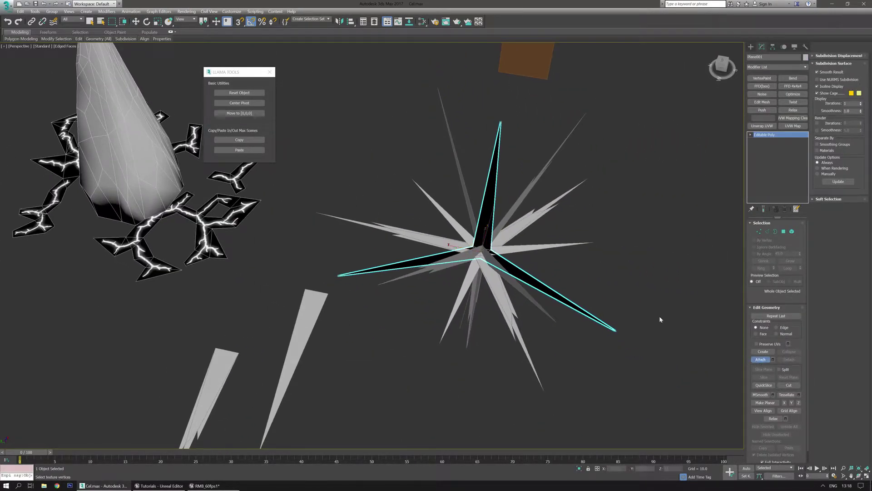
{"action": "left_click", "coordinate": [526, 221]}
{"action": "left_click", "coordinate": [520, 200]}
{"action": "left_click", "coordinate": [472, 215]}
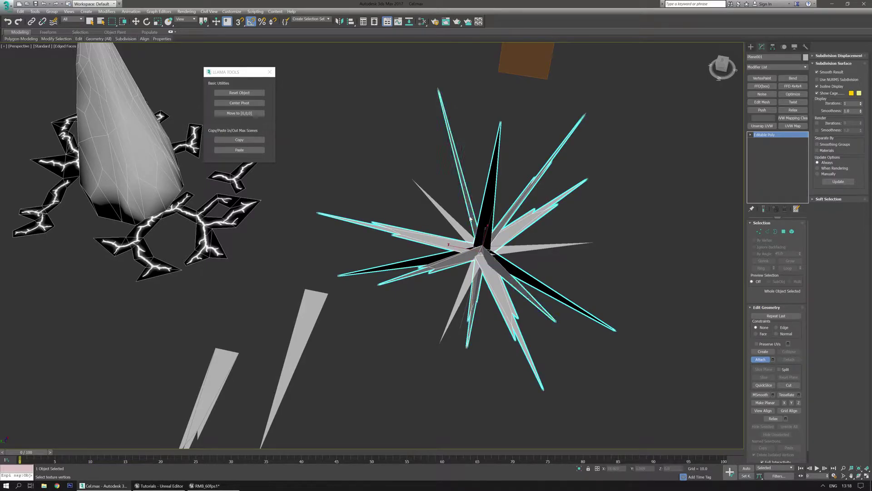
{"action": "left_click", "coordinate": [445, 266]}
{"action": "middle_click_drag", "start_coordinate": [478, 297], "coordinate": [504, 319], "text": "alt"}
{"action": "middle_click_drag", "start_coordinate": [505, 289], "coordinate": [701, 312], "text": "alt"}
{"action": "left_click", "coordinate": [757, 359]}
{"action": "middle_click_drag", "start_coordinate": [545, 356], "coordinate": [512, 315]}
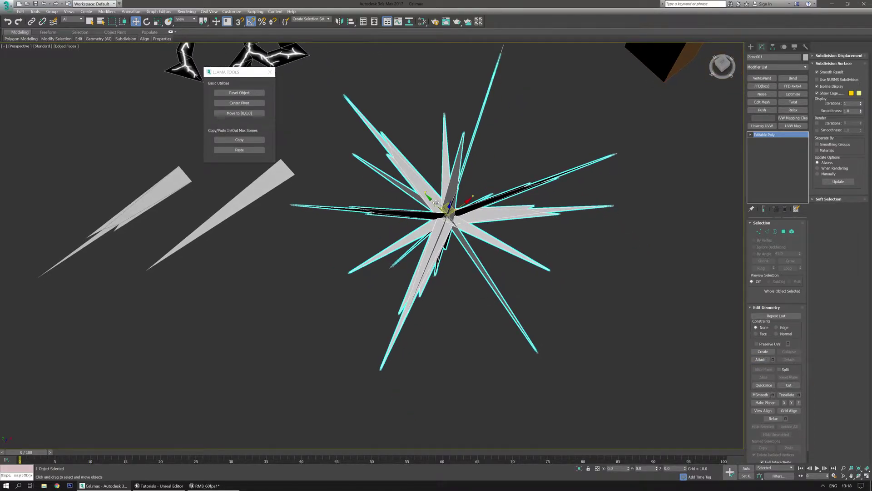
{"action": "left_click_drag", "start_coordinate": [445, 207], "coordinate": [606, 298]}
{"action": "key", "text": "ctrl+z"}
{"action": "middle_click_drag", "start_coordinate": [531, 294], "coordinate": [596, 277], "text": "alt"}
{"action": "left_click", "coordinate": [596, 276]}
{"action": "middle_click_drag", "start_coordinate": [480, 193], "coordinate": [545, 267]}
Apply Unwrap UVW to the combined burst mesh and open its UV layout with nothing selected
{"action": "left_click", "coordinate": [536, 293]}
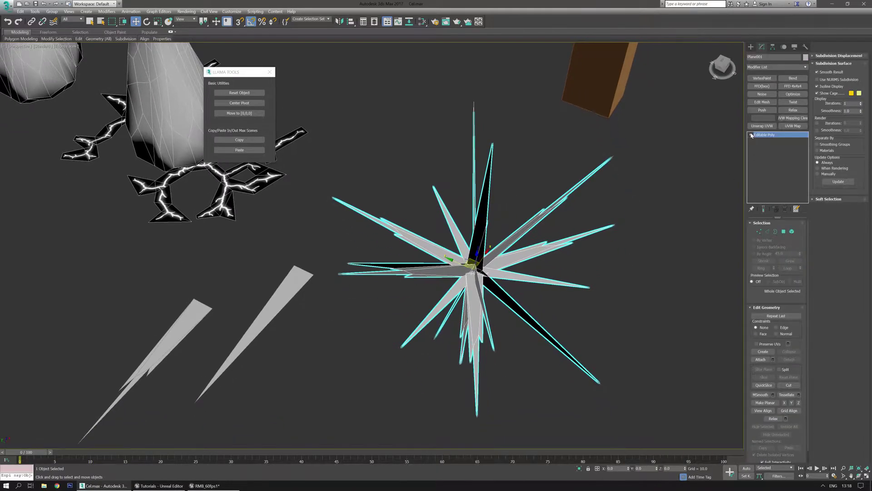
{"action": "left_click", "coordinate": [757, 124]}
{"action": "left_click", "coordinate": [777, 369]}
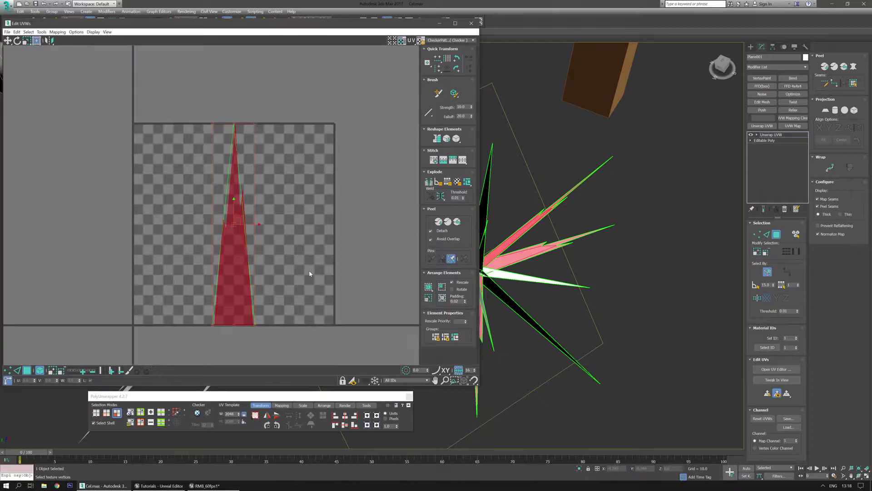
{"action": "middle_click_drag", "start_coordinate": [513, 284], "coordinate": [606, 263]}
{"action": "left_click", "coordinate": [314, 202]}
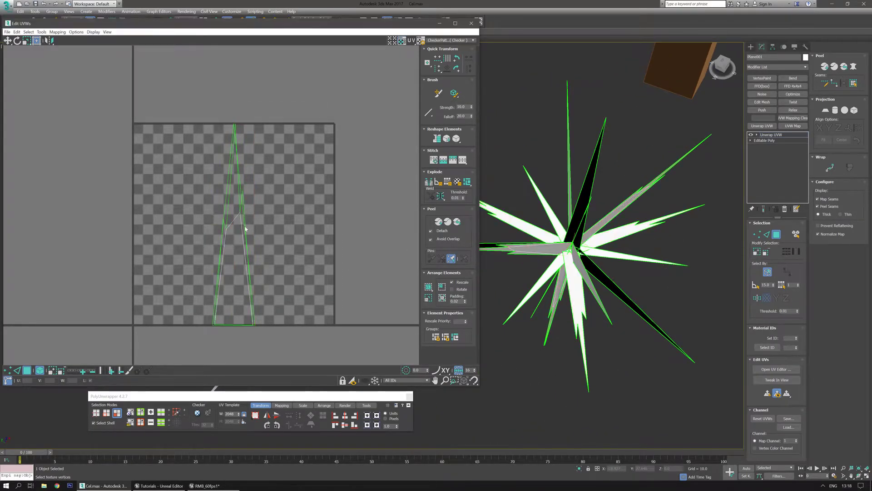
{"action": "left_click_drag", "start_coordinate": [181, 340], "coordinate": [399, 301]}
{"action": "left_click", "coordinate": [369, 321]}
Examine the small cap faces at the burst's centre and where they lie in the UV layout
{"action": "scroll", "coordinate": [564, 258], "scroll_direction": "up", "scroll_amount": 8}
{"action": "left_click", "coordinate": [530, 273]}
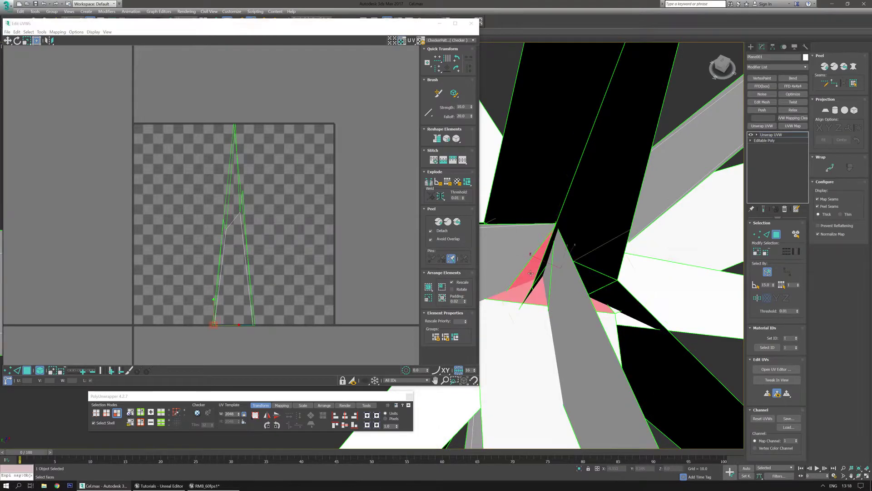
{"action": "scroll", "coordinate": [530, 273], "scroll_direction": "down", "scroll_amount": 3}
{"action": "middle_click_drag", "start_coordinate": [531, 273], "coordinate": [604, 272], "text": "alt"}
{"action": "middle_click_drag", "start_coordinate": [193, 351], "coordinate": [231, 282]}
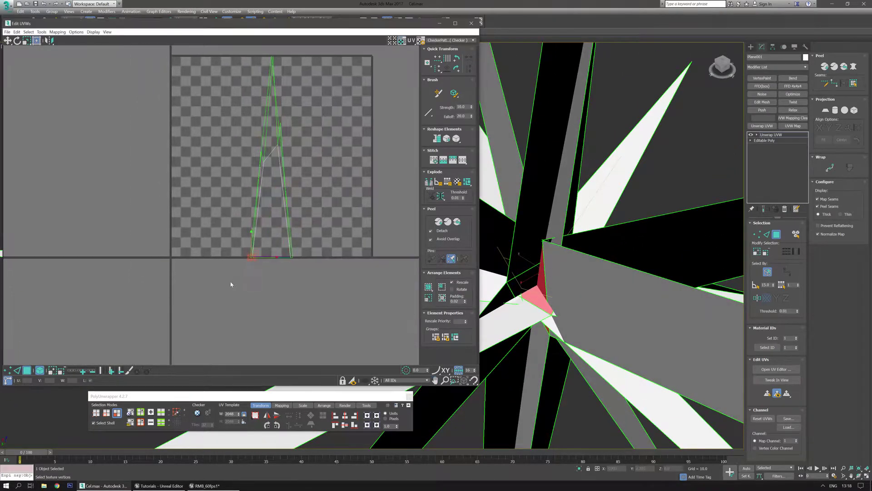
{"action": "scroll", "coordinate": [231, 282], "scroll_direction": "up", "scroll_amount": 3}
{"action": "middle_click_drag", "start_coordinate": [322, 256], "coordinate": [302, 287]}
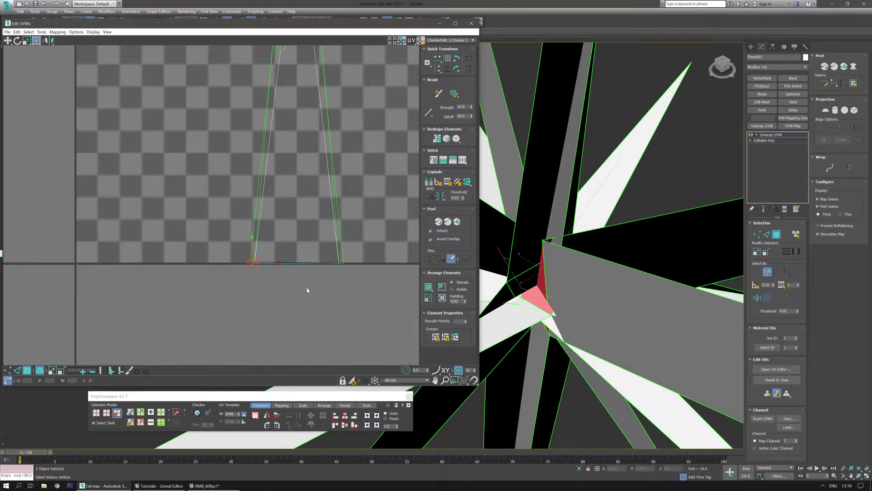
{"action": "left_click", "coordinate": [307, 290]}
{"action": "scroll", "coordinate": [279, 281], "scroll_direction": "up", "scroll_amount": 2}
{"action": "middle_click_drag", "start_coordinate": [263, 280], "coordinate": [257, 286]}
Flatten all the base UV vertices of the spikes onto the lower tile border by setting their V to 0
{"action": "left_click", "coordinate": [8, 370]}
{"action": "left_click_drag", "start_coordinate": [192, 252], "coordinate": [416, 301]}
{"action": "middle_click_drag", "start_coordinate": [350, 301], "coordinate": [339, 306]}
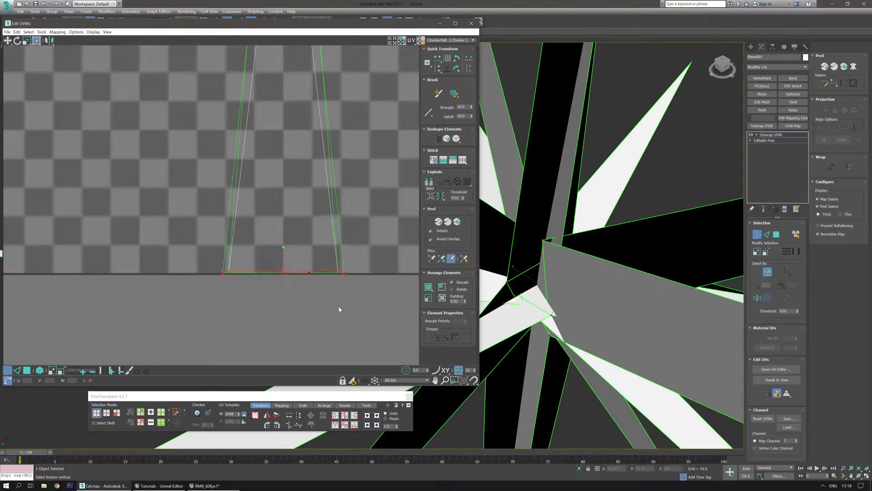
{"action": "middle_click_drag", "start_coordinate": [246, 308], "coordinate": [218, 315]}
{"action": "left_click", "coordinate": [8, 381]}
{"action": "left_click", "coordinate": [8, 40]}
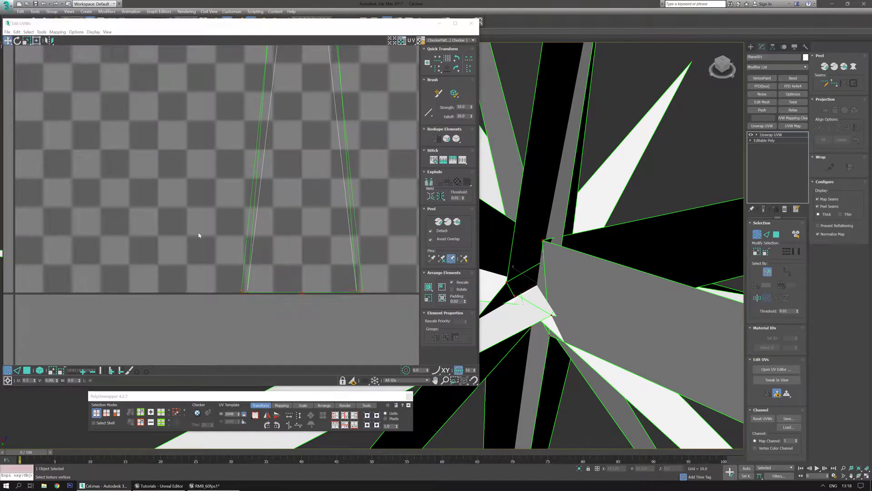
{"action": "right_click", "coordinate": [56, 381]}
{"action": "scroll", "coordinate": [250, 325], "scroll_direction": "down", "scroll_amount": 6}
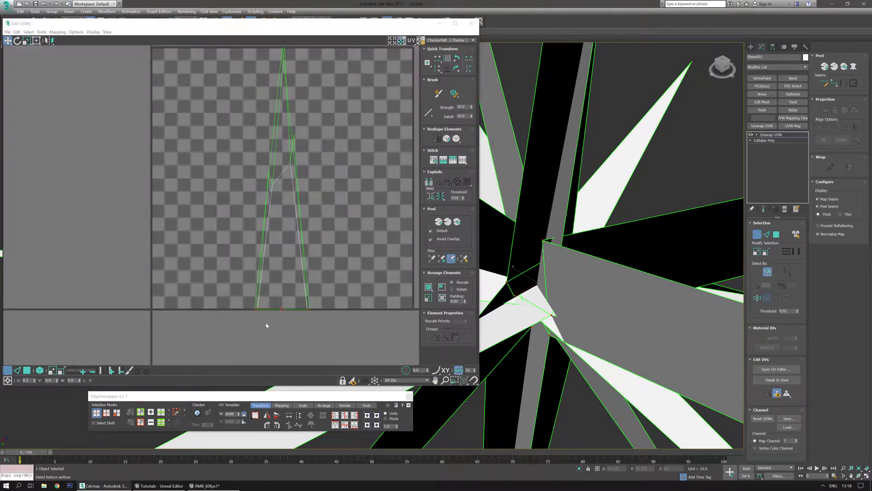
{"action": "left_click", "coordinate": [324, 286]}
Collapse the UV changes into the burst's Editable Poly and return to the viewport
{"action": "middle_click_drag", "start_coordinate": [232, 272], "coordinate": [226, 255]}
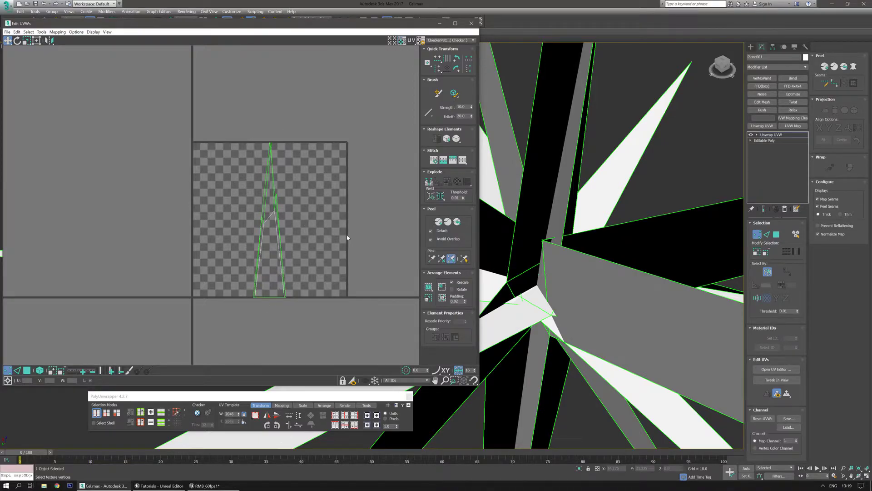
{"action": "scroll", "coordinate": [347, 237], "scroll_direction": "down", "scroll_amount": 3}
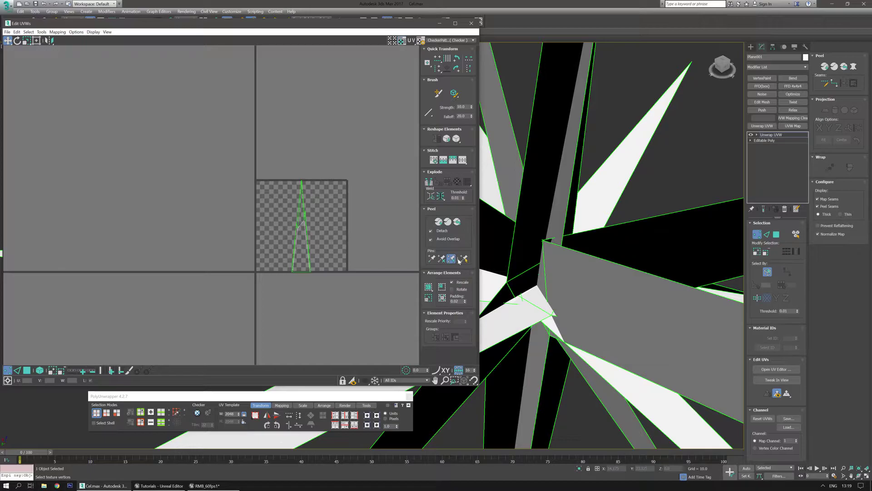
{"action": "left_click", "coordinate": [585, 244]}
{"action": "scroll", "coordinate": [543, 300], "scroll_direction": "down", "scroll_amount": 10}
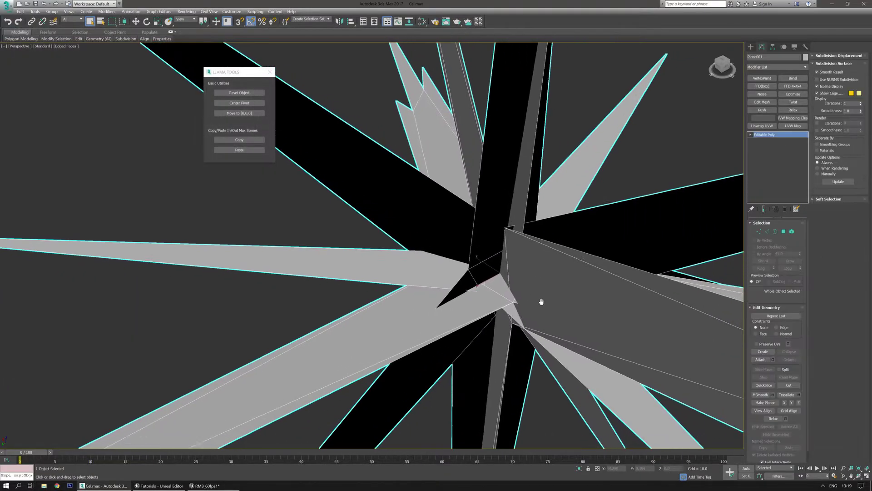
{"action": "middle_click_drag", "start_coordinate": [438, 295], "coordinate": [499, 297], "text": "alt"}
{"action": "key", "text": "w"}
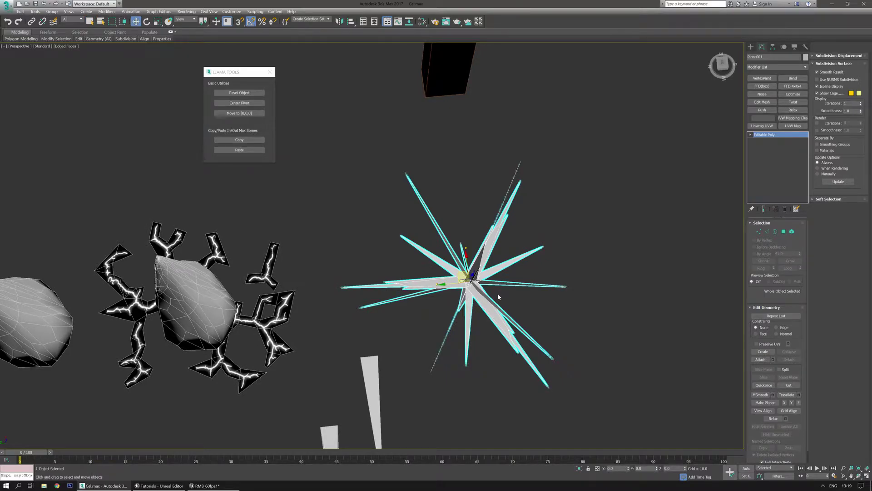
{"action": "middle_click_drag", "start_coordinate": [384, 385], "coordinate": [443, 267]}
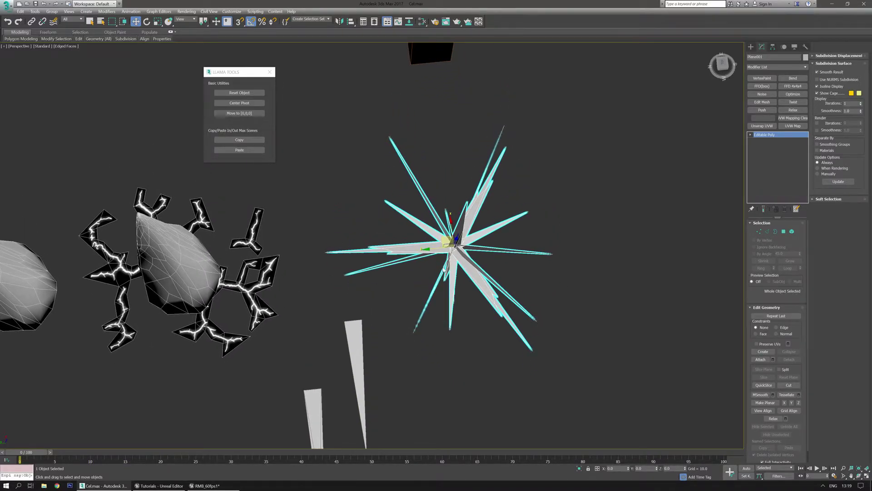
Rename the burst mesh SM_VFX_Spark_01
{"action": "scroll", "coordinate": [444, 270], "scroll_direction": "up", "scroll_amount": 3}
{"action": "scroll", "coordinate": [389, 333], "scroll_direction": "down", "scroll_amount": 4}
{"action": "middle_click_drag", "start_coordinate": [390, 333], "coordinate": [431, 213]}
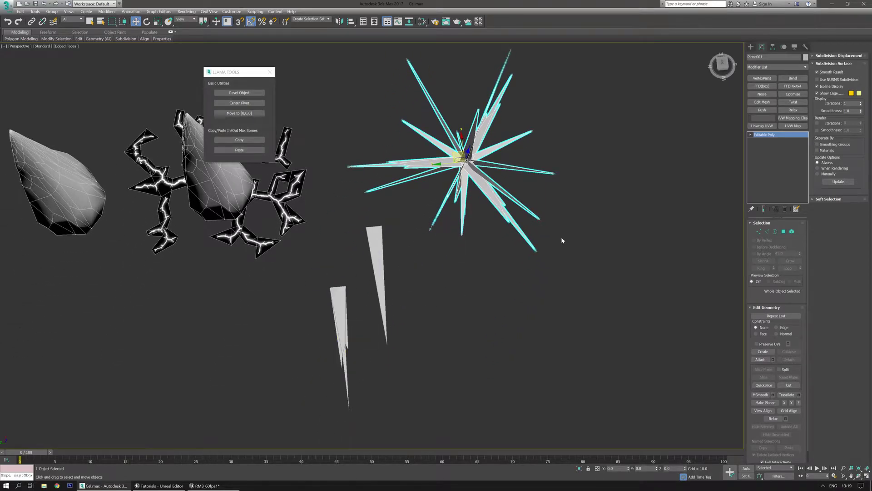
{"action": "middle_click_drag", "start_coordinate": [562, 239], "coordinate": [525, 331]}
{"action": "middle_click_drag", "start_coordinate": [471, 302], "coordinate": [495, 312]}
{"action": "left_click", "coordinate": [771, 58]}
{"action": "type", "text": "SM_VFX_"}
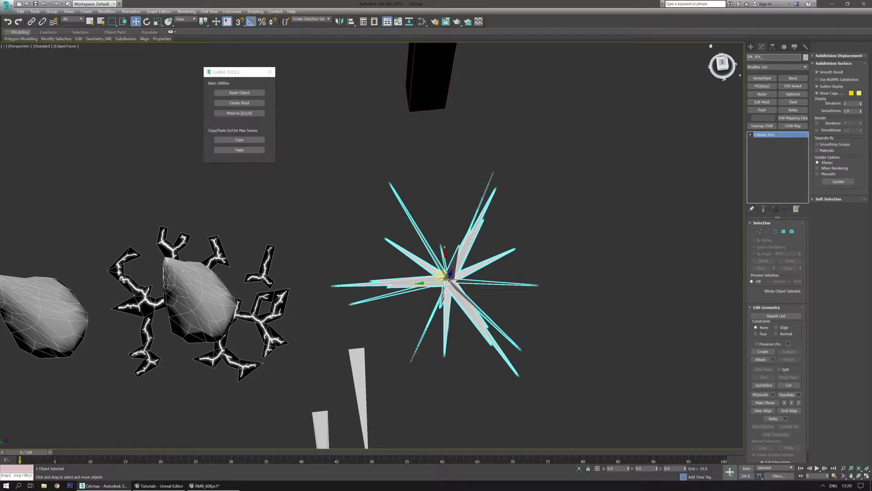
{"action": "type", "text": "01"}
Reset the burst object with the LLAMA TOOLS utility and move that window clear of the mesh
{"action": "scroll", "coordinate": [576, 196], "scroll_direction": "up", "scroll_amount": 8}
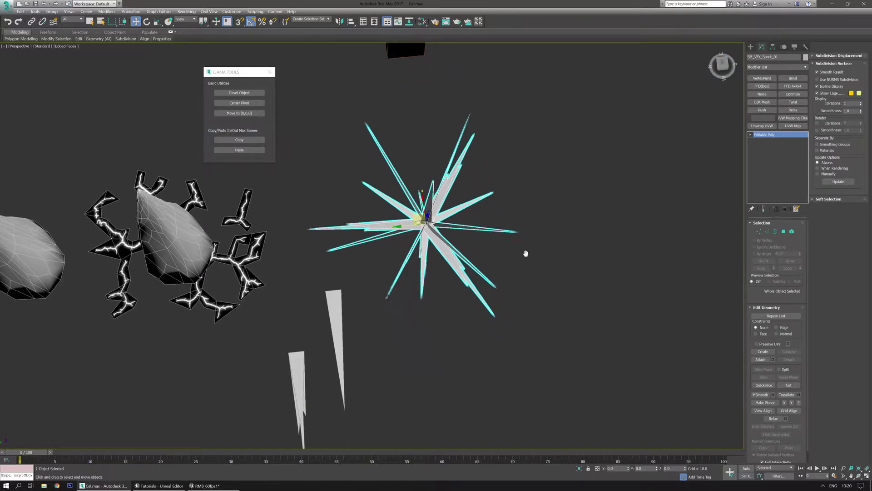
{"action": "left_click", "coordinate": [241, 94]}
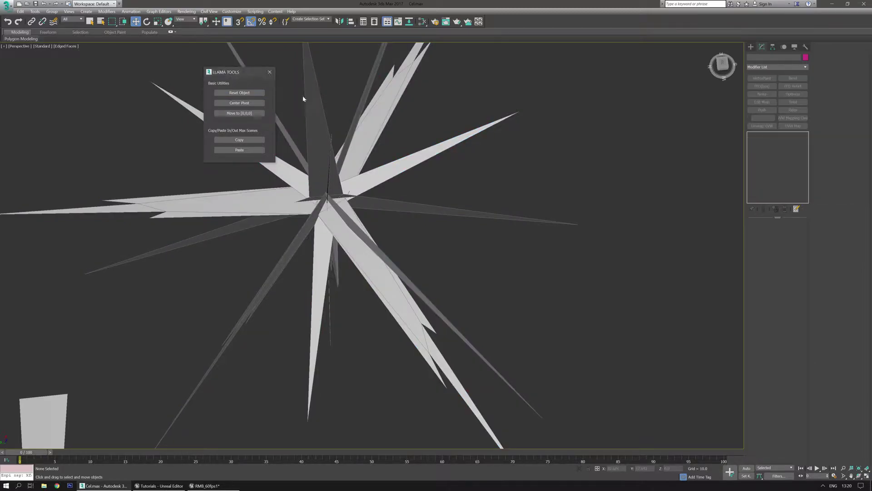
{"action": "left_click_drag", "start_coordinate": [230, 74], "coordinate": [620, 74]}
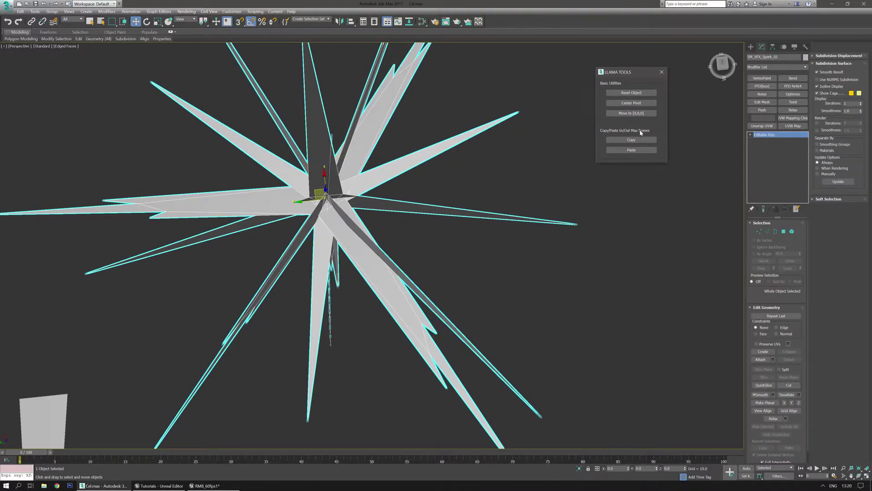
Apply an XForm modifier to the burst mesh and collapse it into the Editable Poly
{"action": "left_click", "coordinate": [808, 67]}
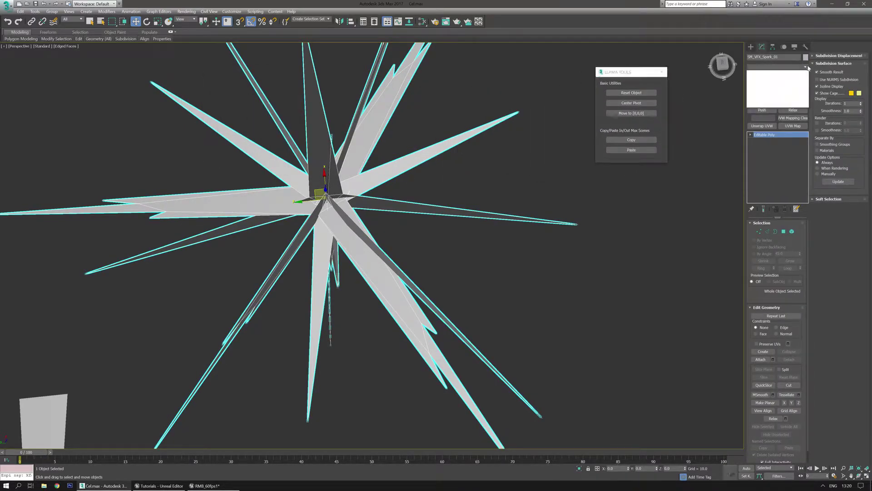
{"action": "scroll", "coordinate": [777, 273], "scroll_direction": "down", "scroll_amount": 10}
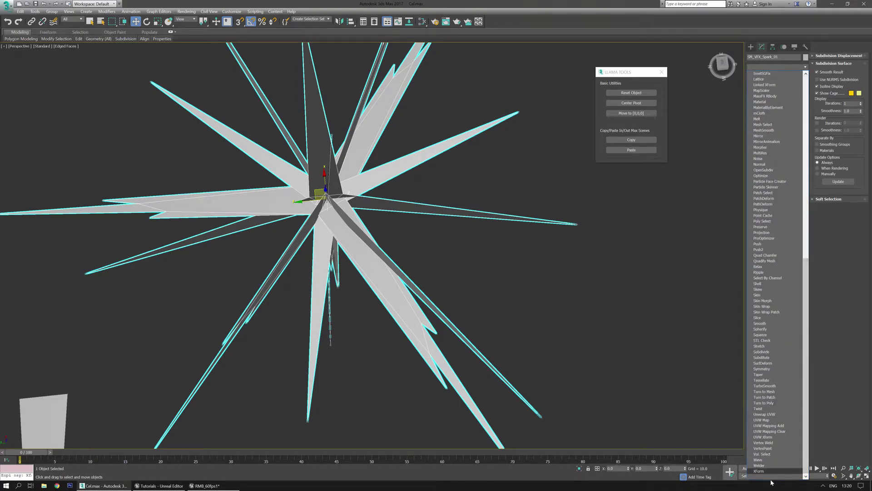
{"action": "left_click", "coordinate": [759, 471]}
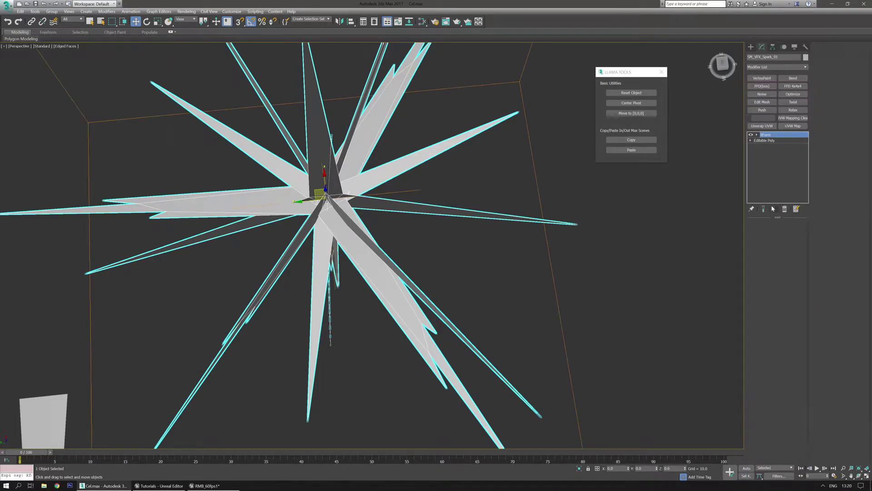
{"action": "scroll", "coordinate": [485, 282], "scroll_direction": "down", "scroll_amount": 3}
{"action": "scroll", "coordinate": [485, 282], "scroll_direction": "up", "scroll_amount": 2}
{"action": "scroll", "coordinate": [432, 304], "scroll_direction": "down", "scroll_amount": 2}
{"action": "middle_click_drag", "start_coordinate": [412, 295], "coordinate": [406, 275], "text": "alt"}
{"action": "scroll", "coordinate": [407, 275], "scroll_direction": "up", "scroll_amount": 2}
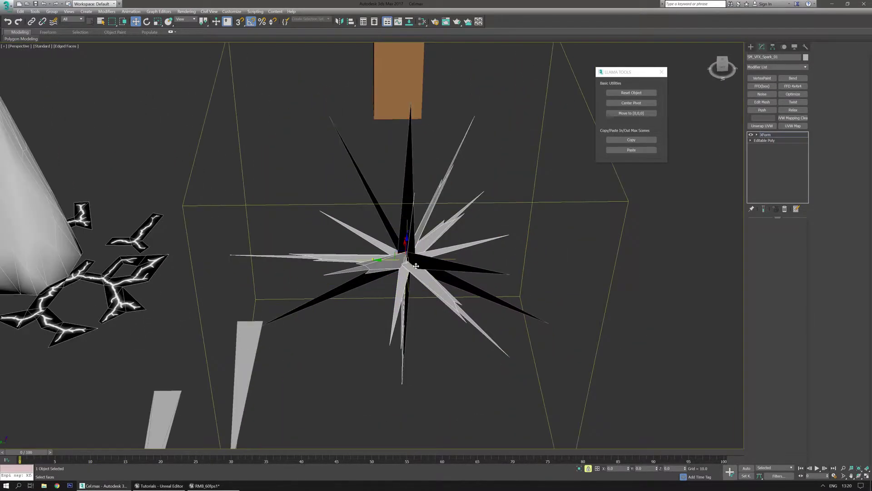
{"action": "left_click", "coordinate": [416, 265]}
{"action": "scroll", "coordinate": [409, 263], "scroll_direction": "down", "scroll_amount": 2}
{"action": "scroll", "coordinate": [409, 264], "scroll_direction": "up", "scroll_amount": 2}
{"action": "middle_click_drag", "start_coordinate": [416, 266], "coordinate": [402, 263]}
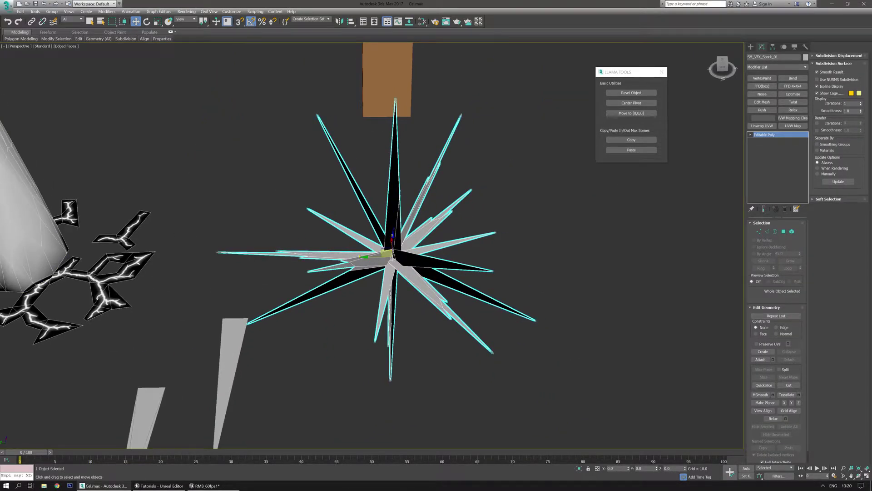
Batch export the selected burst mesh as an FBX file into the Celine work folder
{"action": "left_click_drag", "start_coordinate": [425, 169], "coordinate": [638, 181]}
{"action": "left_click", "coordinate": [638, 320]}
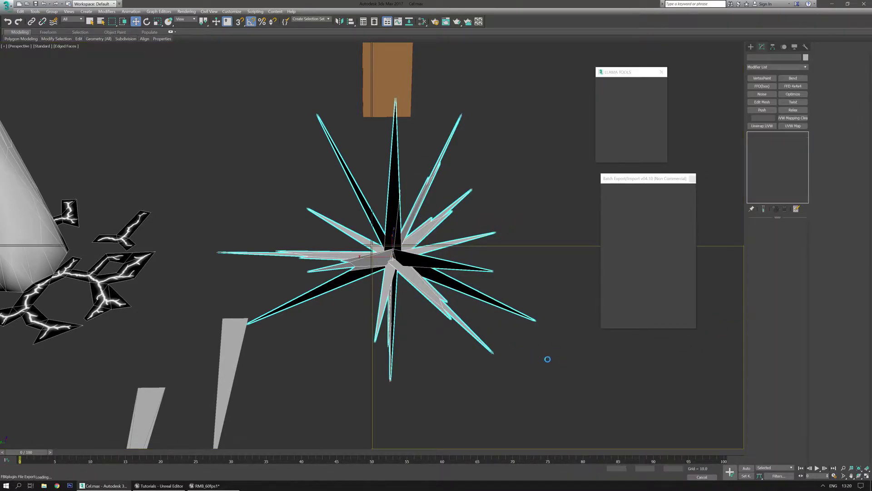
{"action": "left_click", "coordinate": [469, 278]}
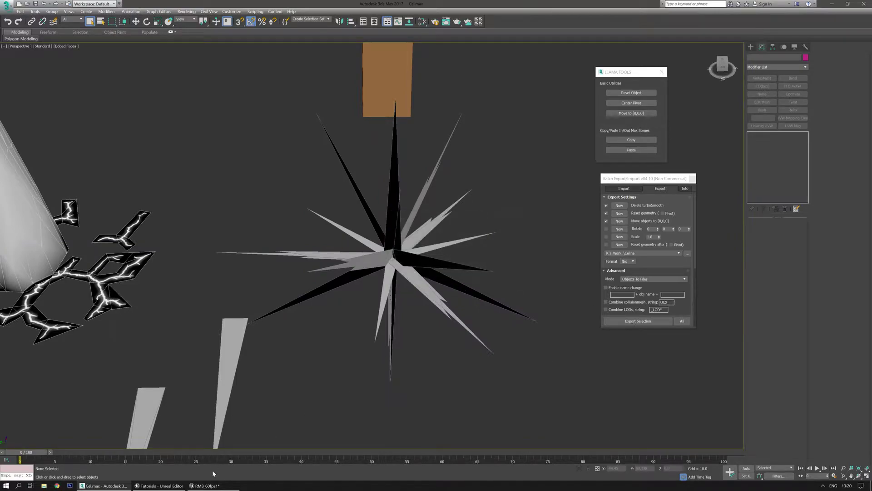
Switch to Unreal Editor and show the Celine Meshes folder in the Content Browser
{"action": "left_click", "coordinate": [205, 485]}
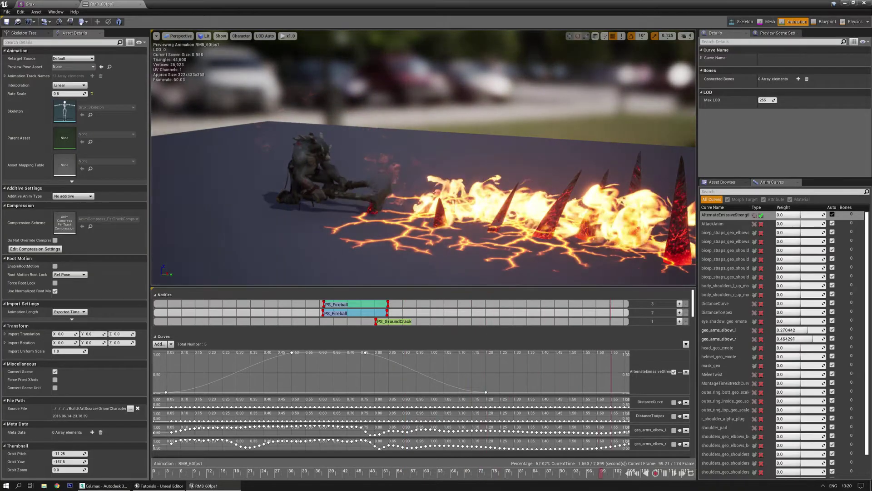
{"action": "left_click_drag", "start_coordinate": [489, 133], "coordinate": [500, 109]}
{"action": "left_click", "coordinate": [237, 185]}
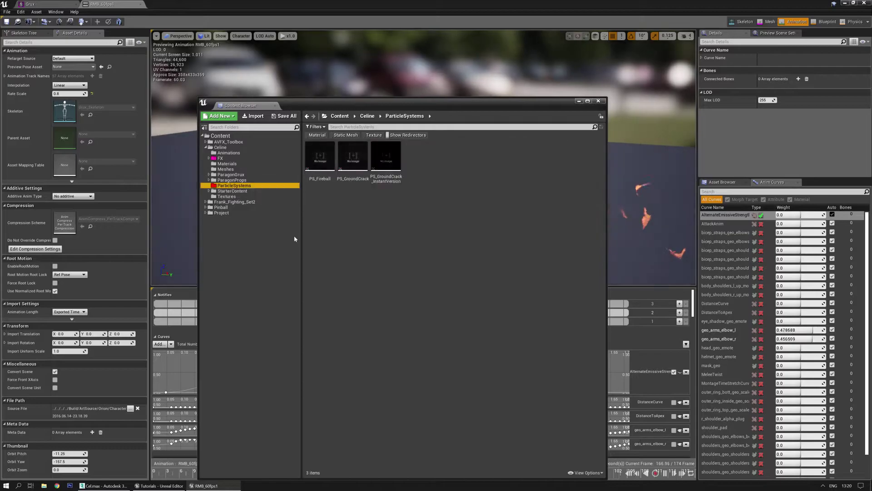
{"action": "left_click", "coordinate": [225, 169]}
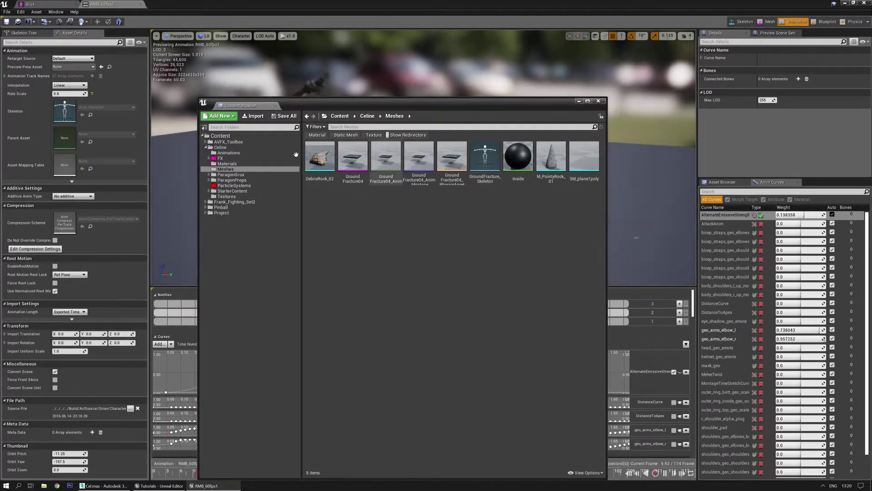
Import SM_VFX_Spark_01.fbx from the Celine work folder as a static mesh, listing the files by date to find it
{"action": "left_click", "coordinate": [254, 116]}
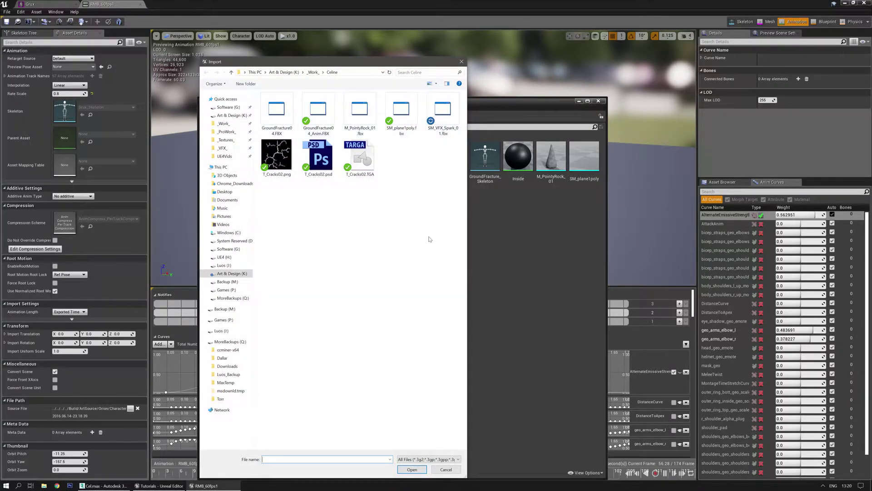
{"action": "left_click", "coordinate": [437, 84]}
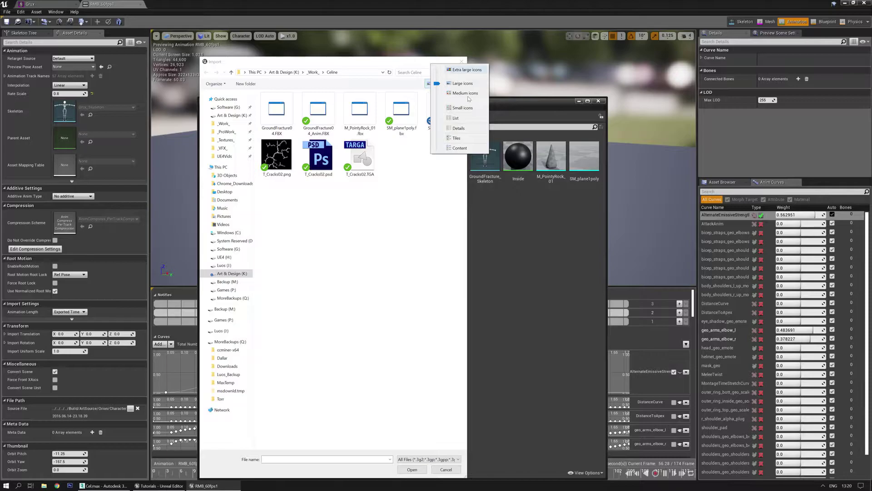
{"action": "left_click", "coordinate": [459, 128]}
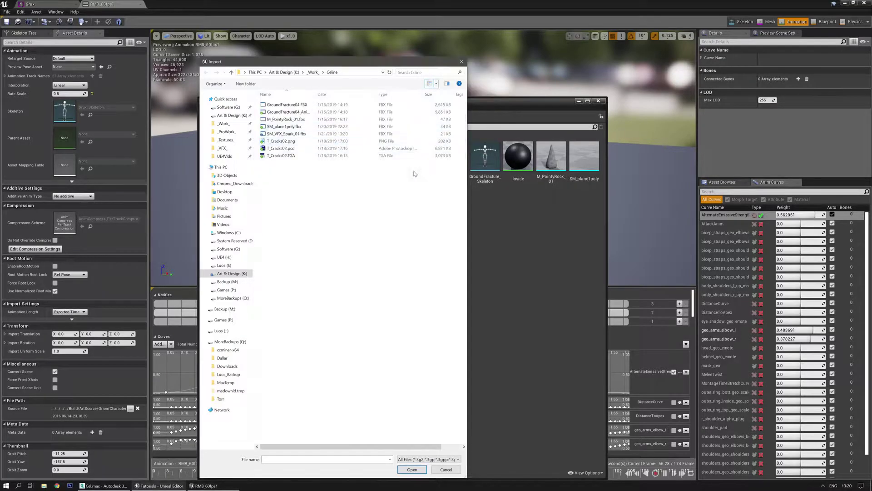
{"action": "left_click", "coordinate": [351, 94]}
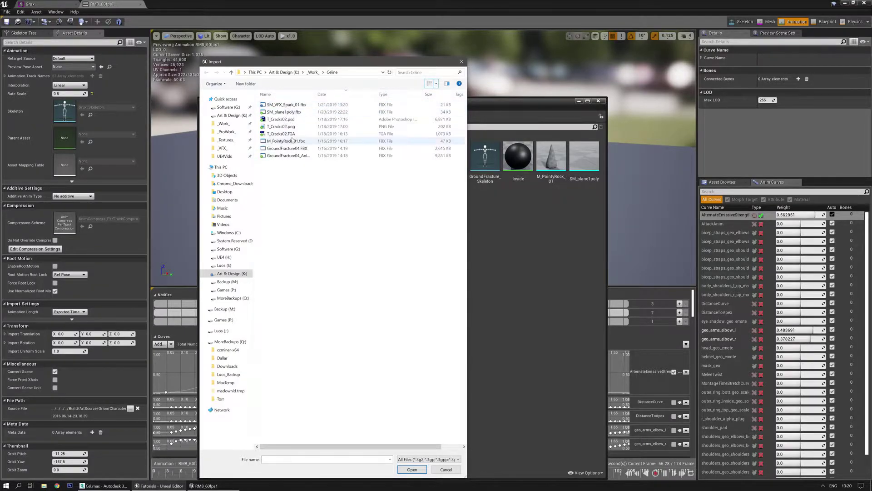
{"action": "double_click", "coordinate": [286, 104]}
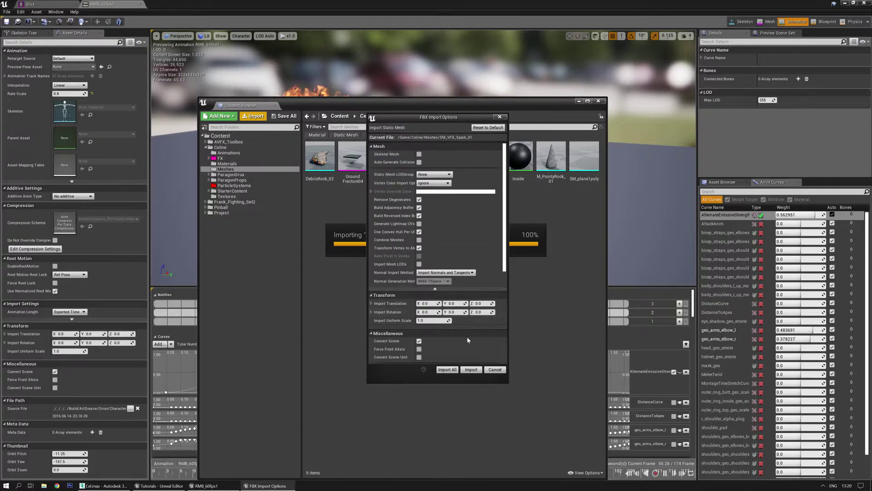
{"action": "left_click", "coordinate": [454, 369]}
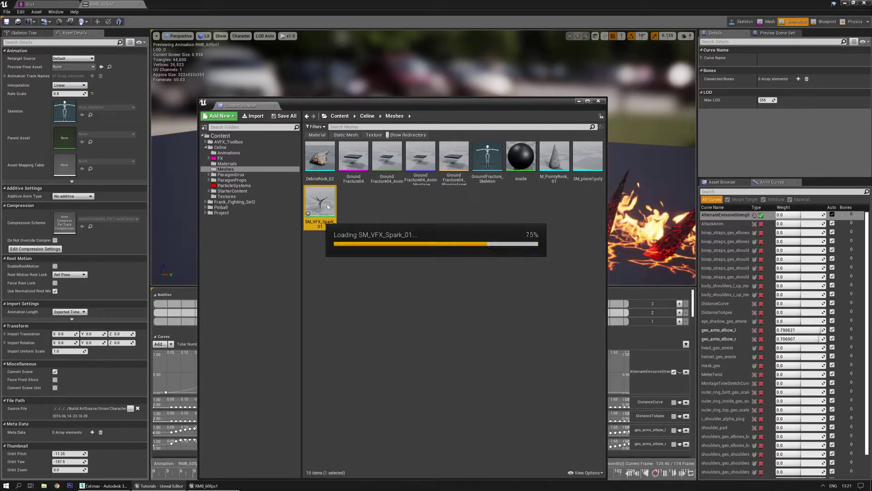
Inspect the imported SM_VFX_Spark_01 mesh in its own editor and save it before closing
{"action": "double_click", "coordinate": [320, 204]}
{"action": "right_click_drag", "start_coordinate": [388, 204], "coordinate": [414, 233]}
{"action": "right_click_drag", "start_coordinate": [116, 70], "coordinate": [150, 74]}
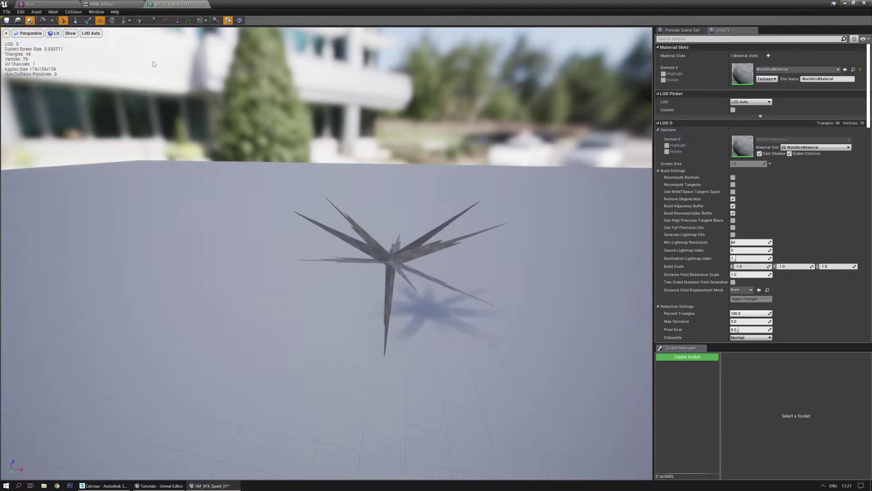
{"action": "left_click", "coordinate": [6, 20]}
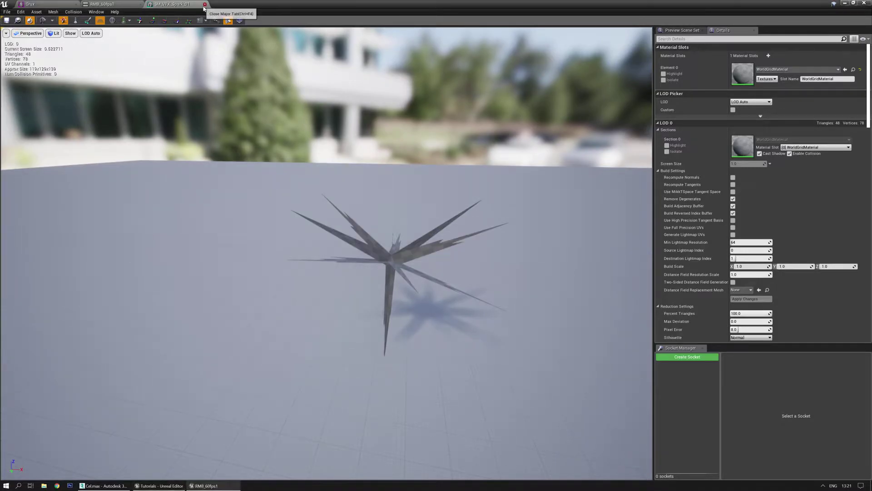
{"action": "left_click", "coordinate": [205, 4]}
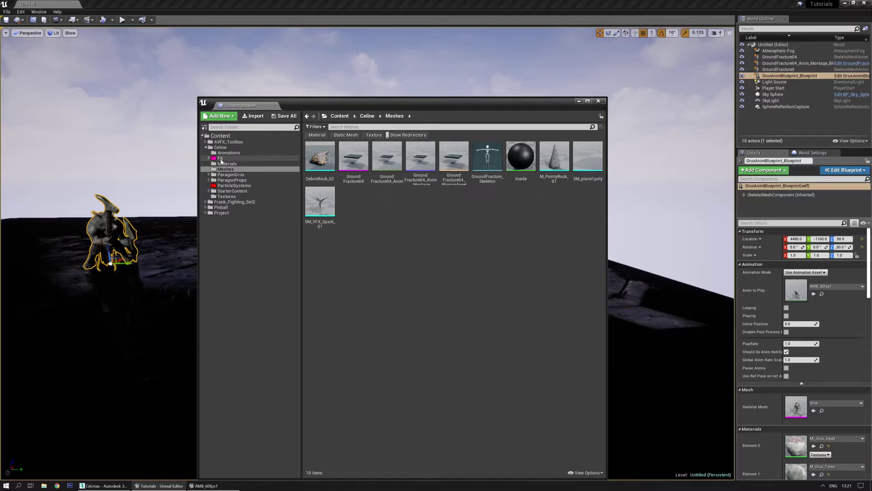
Create a material named M_VFX_Sparks_01 in the Celine Materials folder and open it for editing
{"action": "left_click", "coordinate": [225, 164]}
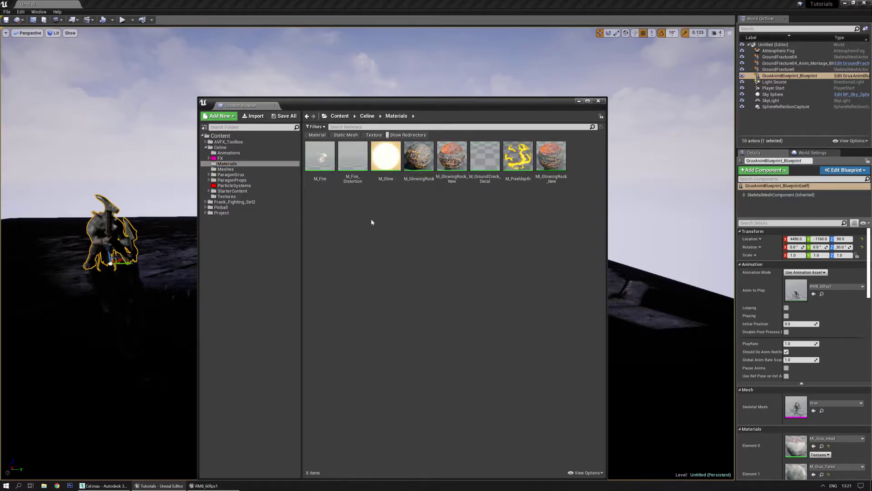
{"action": "right_click", "coordinate": [371, 219]}
{"action": "left_click", "coordinate": [408, 308]}
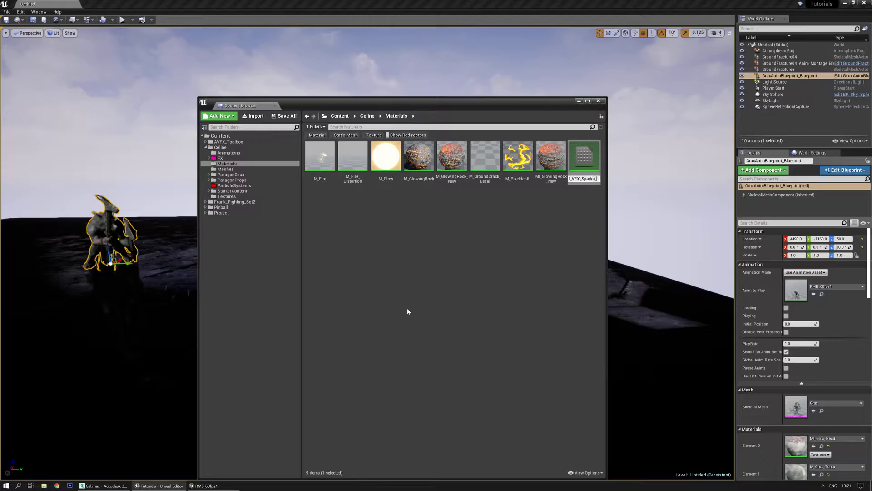
{"action": "type", "text": "01"}
{"action": "key", "text": "Return"}
{"action": "double_click", "coordinate": [536, 175]}
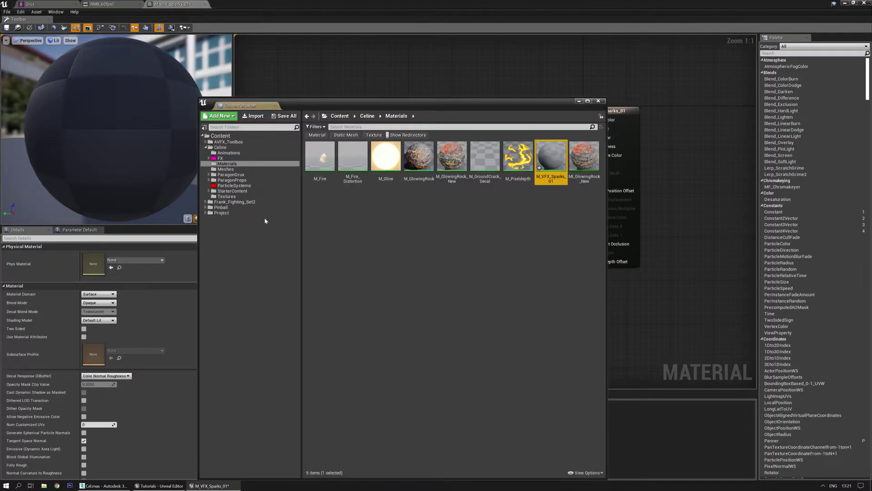
Use the SM_VFX_Spark_01 mesh as the preview mesh for the M_VFX_Sparks_01 material
{"action": "left_click", "coordinate": [226, 169]}
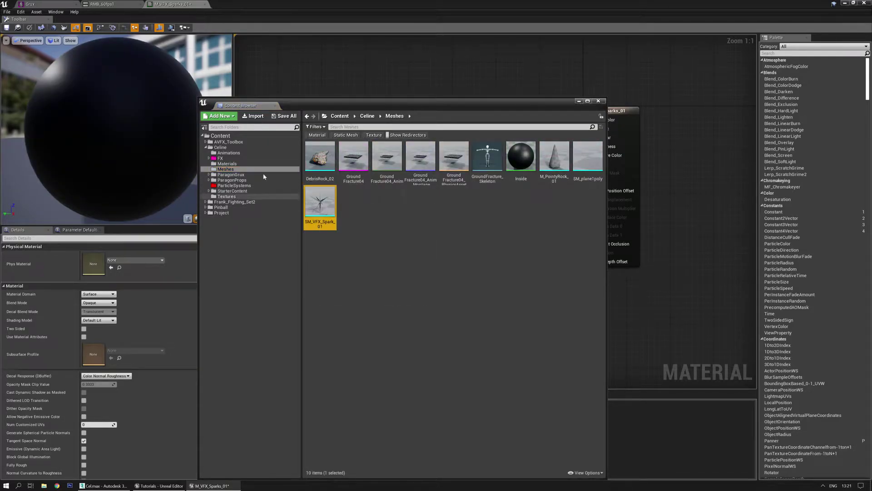
{"action": "left_click_drag", "start_coordinate": [344, 104], "coordinate": [431, 112]}
{"action": "left_click", "coordinate": [226, 218]}
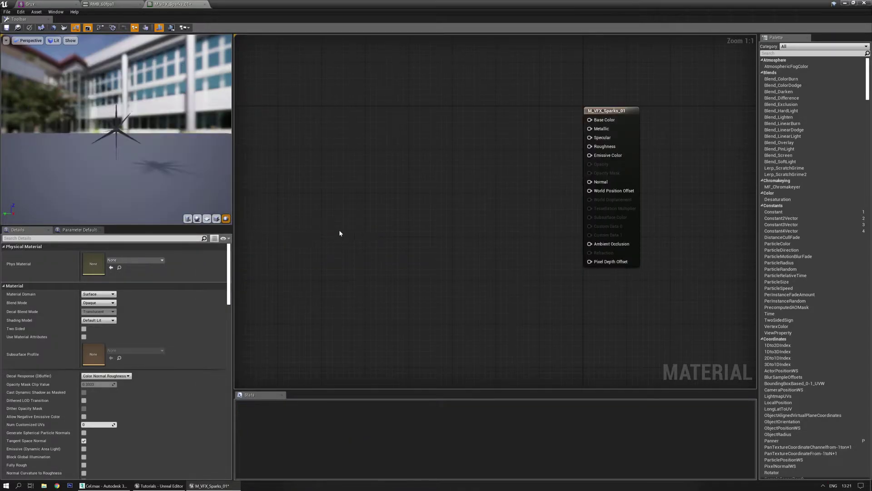
{"action": "right_click_drag", "start_coordinate": [423, 200], "coordinate": [305, 244]}
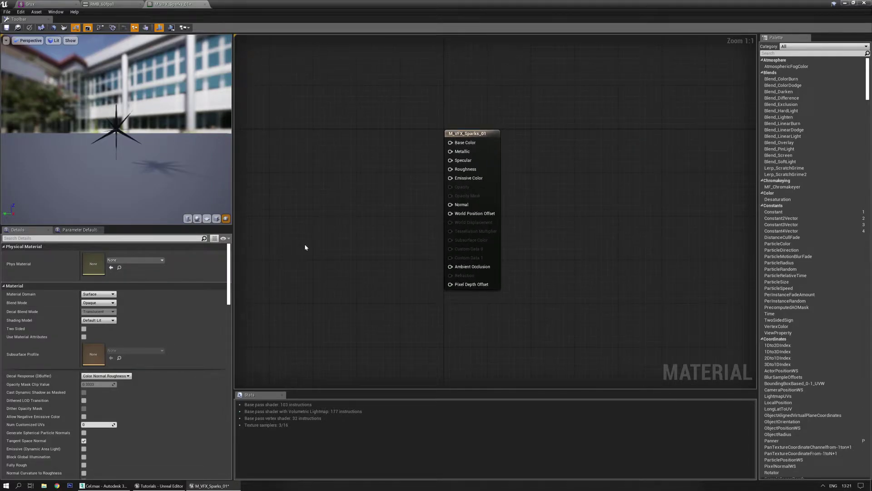
Make the sparks material two-sided with the Masked blend mode and the Unlit shading model
{"action": "left_click", "coordinate": [100, 304]}
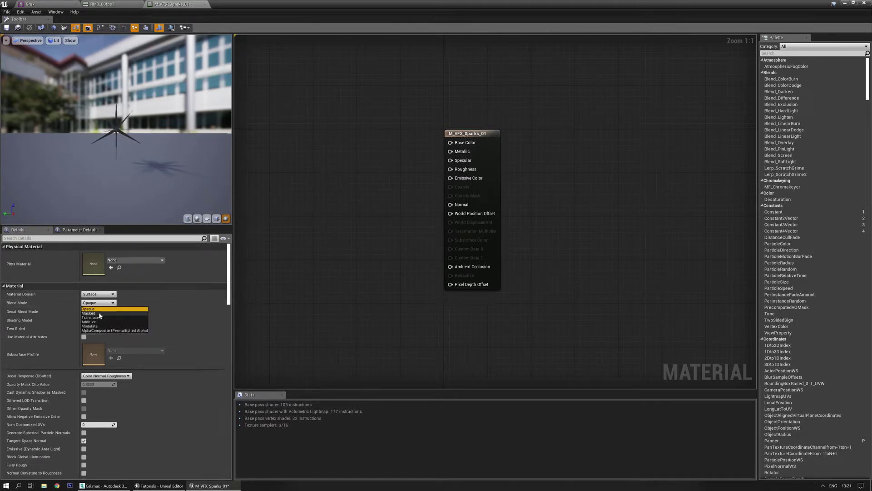
{"action": "left_click", "coordinate": [99, 313]}
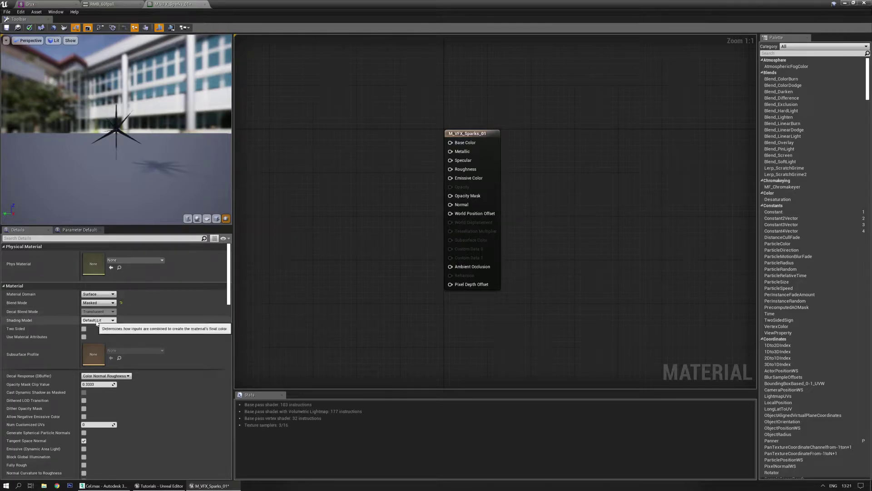
{"action": "left_click", "coordinate": [97, 321]}
{"action": "left_click", "coordinate": [87, 325]}
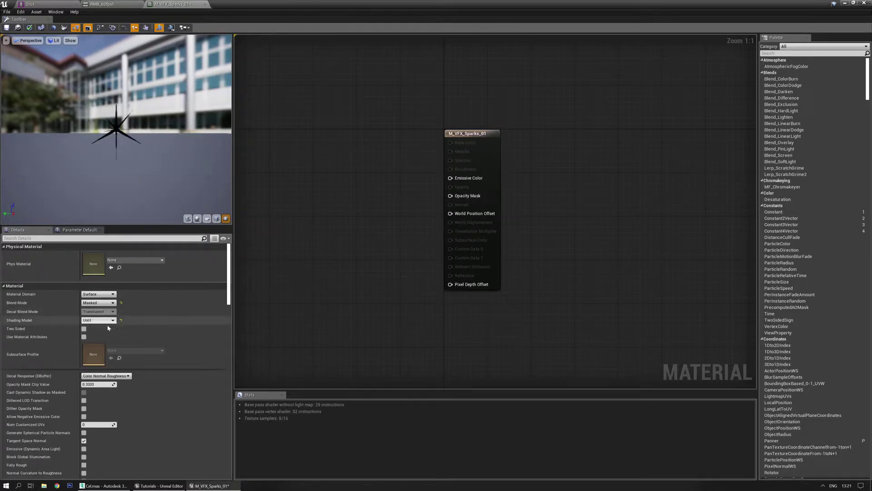
{"action": "left_click", "coordinate": [85, 329]}
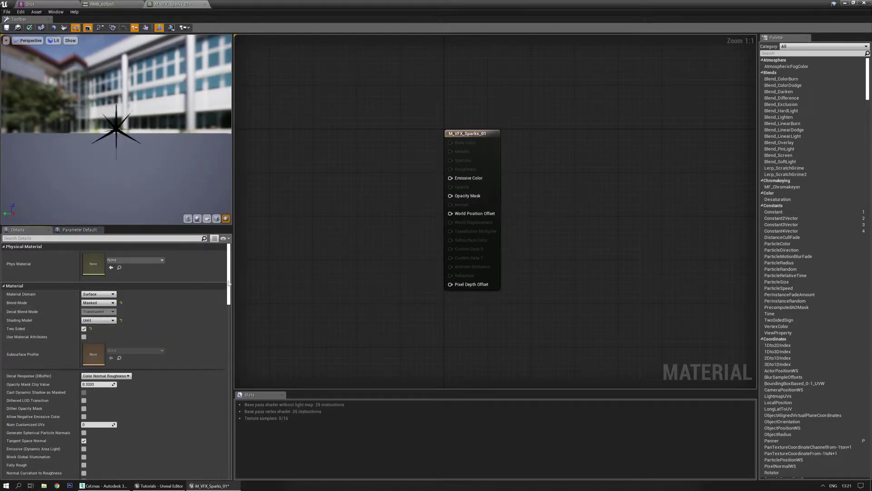
{"action": "left_click_drag", "start_coordinate": [143, 151], "coordinate": [141, 166]}
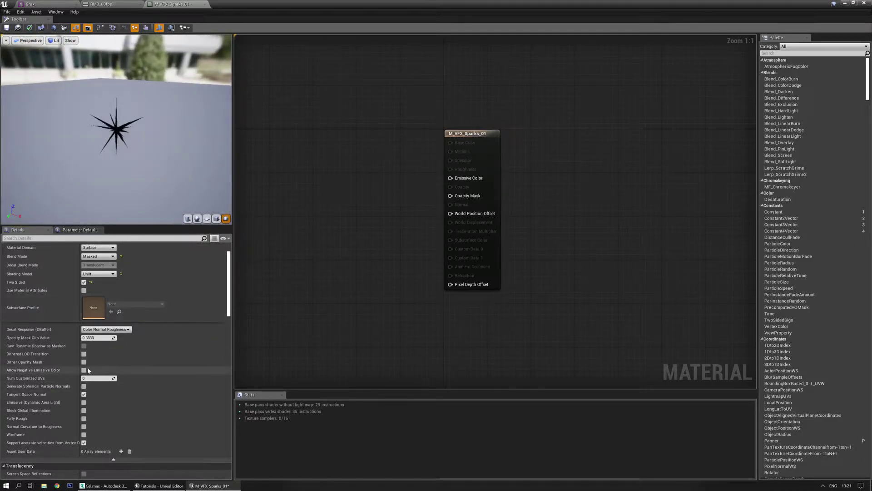
Turn off Tangent Space Normal and Use Lightmap Directionality, and turn on Fully Rough for the sparks material
{"action": "left_click", "coordinate": [84, 394]}
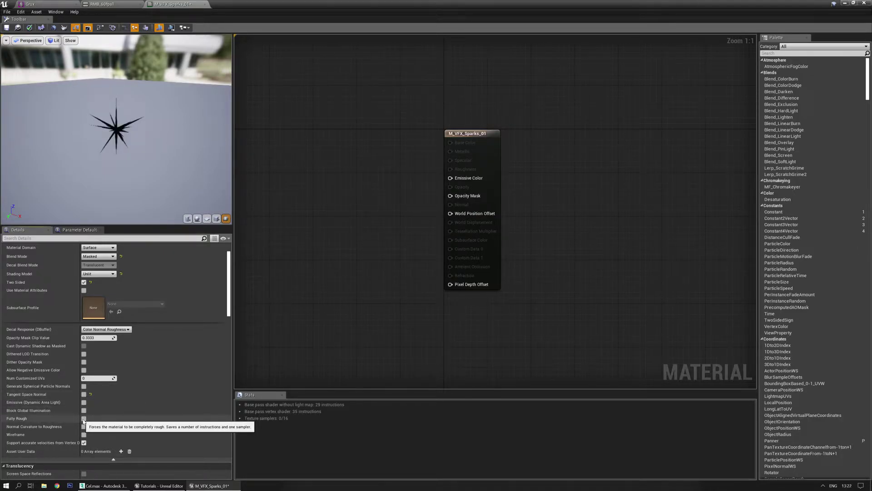
{"action": "left_click", "coordinate": [83, 419]}
{"action": "left_click_drag", "start_coordinate": [228, 286], "coordinate": [243, 389]}
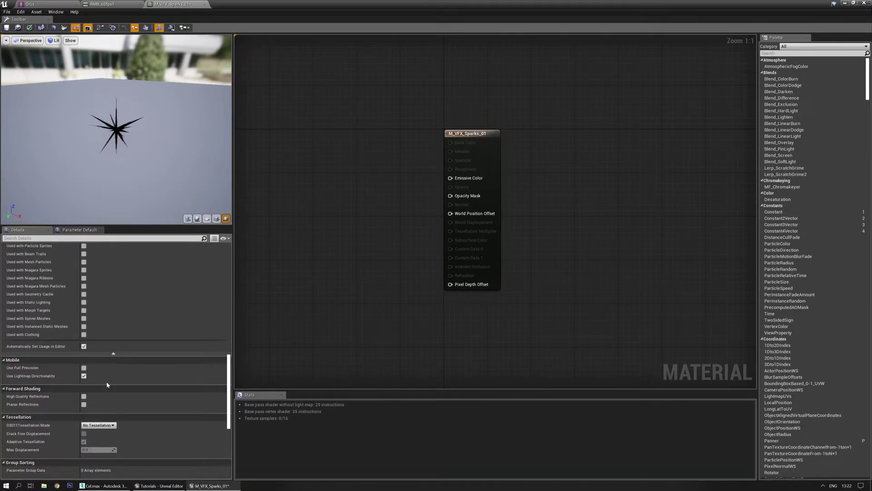
{"action": "left_click", "coordinate": [84, 376]}
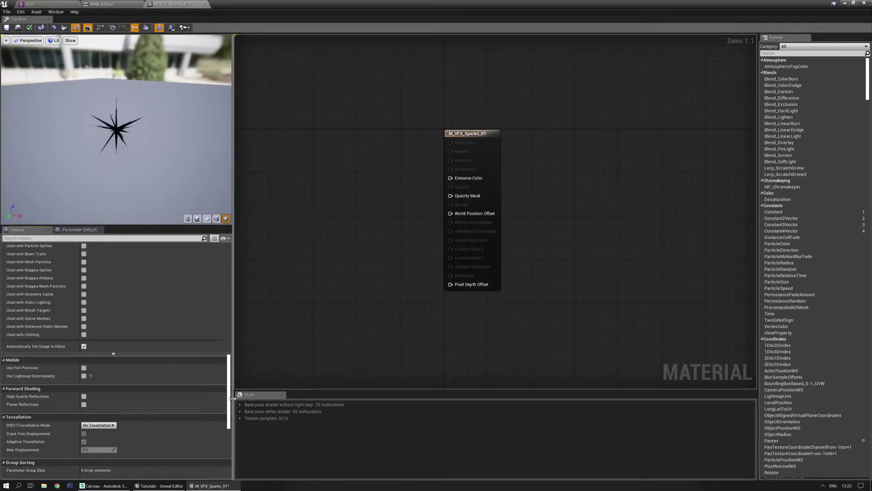
{"action": "left_click_drag", "start_coordinate": [232, 398], "coordinate": [216, 268]}
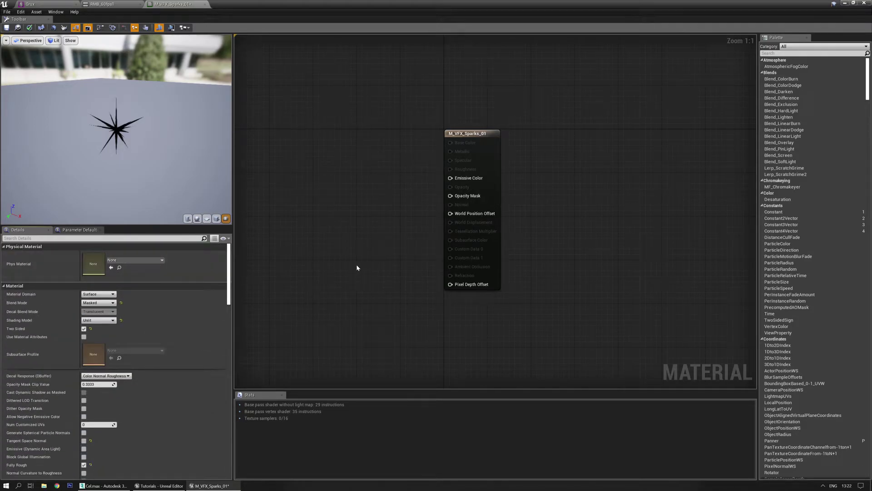
Add a Particle Color node to the graph and connect its RGB output to Emissive Color
{"action": "right_click_drag", "start_coordinate": [360, 185], "coordinate": [436, 209]}
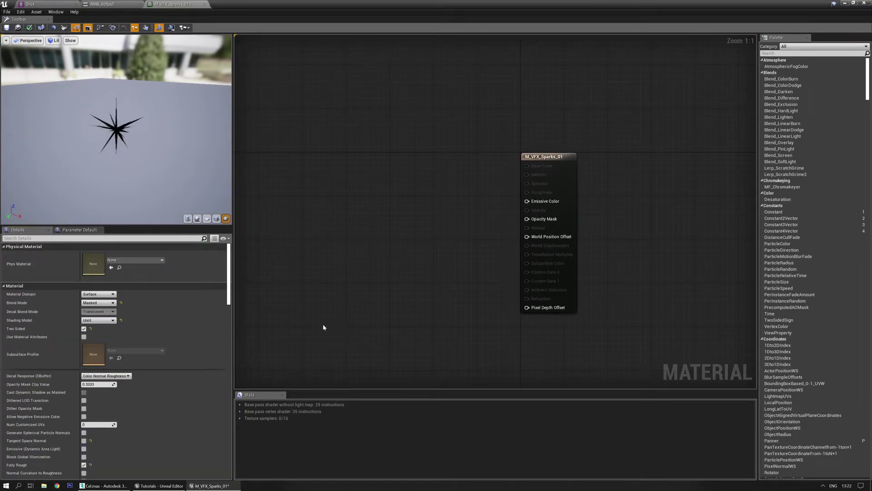
{"action": "right_click", "coordinate": [380, 190]}
{"action": "left_click", "coordinate": [376, 169]}
{"action": "right_click_drag", "start_coordinate": [335, 224], "coordinate": [360, 226]}
{"action": "scroll", "coordinate": [114, 147], "scroll_direction": "up", "scroll_amount": 6}
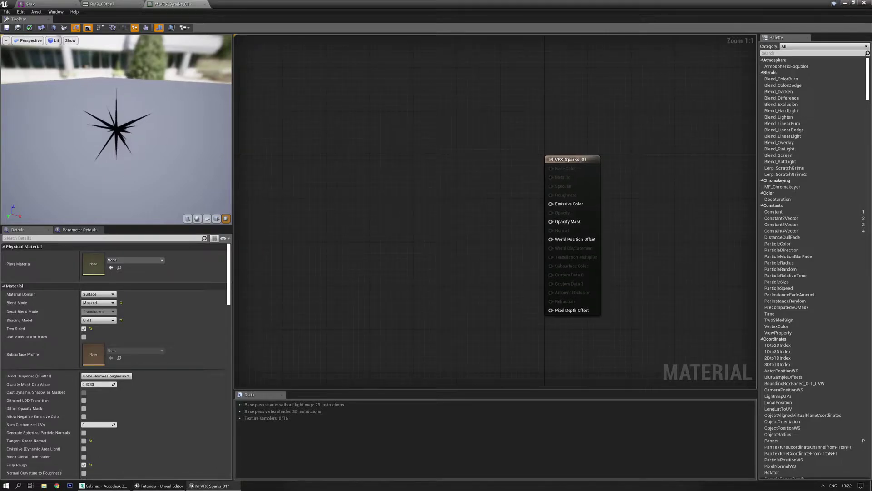
{"action": "right_click_drag", "start_coordinate": [392, 203], "coordinate": [417, 184]}
{"action": "right_click_drag", "start_coordinate": [367, 212], "coordinate": [350, 197]}
{"action": "right_click", "coordinate": [350, 201]}
{"action": "type", "text": "particle color"}
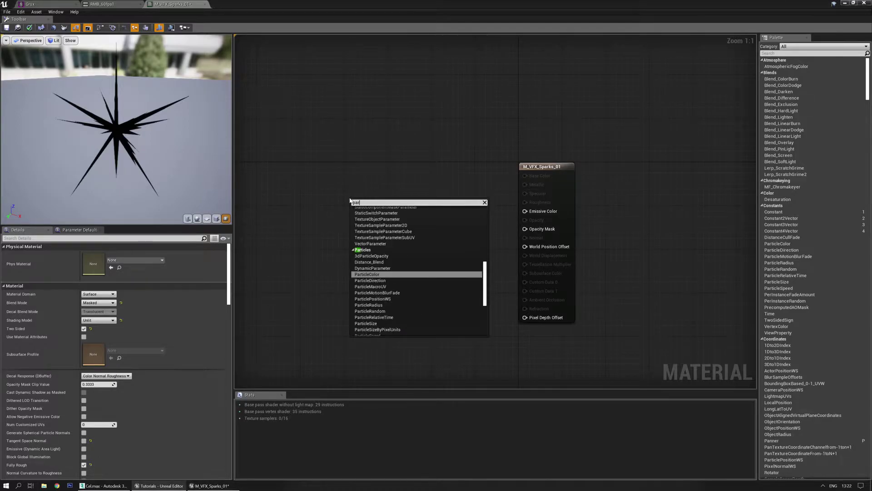
{"action": "key", "text": "Return"}
{"action": "left_click_drag", "start_coordinate": [364, 202], "coordinate": [525, 211]}
Add a Constant3Vector node and place it above the Particle Color node
{"action": "left_click", "coordinate": [382, 179]}
{"action": "right_click_drag", "start_coordinate": [389, 270], "coordinate": [441, 249]}
{"action": "right_click_drag", "start_coordinate": [441, 187], "coordinate": [442, 201]}
{"action": "left_click", "coordinate": [418, 160]}
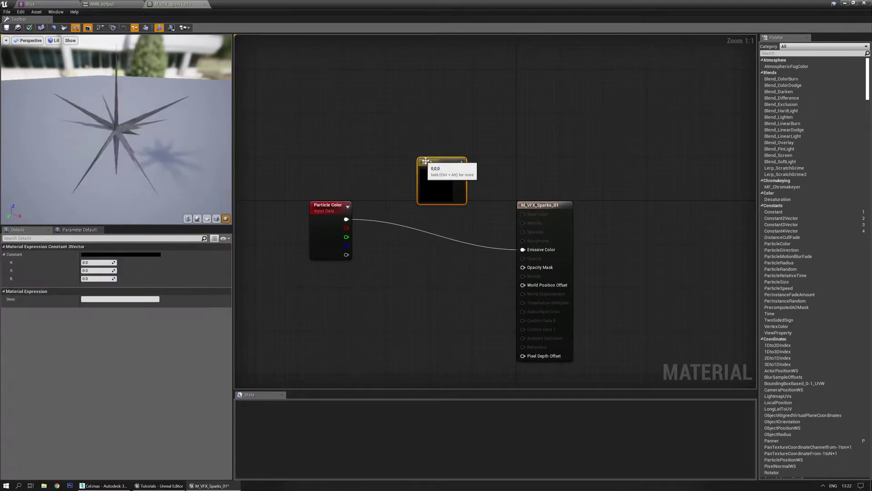
{"action": "left_click_drag", "start_coordinate": [419, 159], "coordinate": [364, 143]}
Set the Constant3Vector's color to orange with R 1.0, G 0.2 and B 0.0, and save that color as a swatch
{"action": "left_click", "coordinate": [139, 254]}
{"action": "mouse_move", "coordinate": [204, 300]}
{"action": "left_mouse_down"}
{"action": "mouse_move", "coordinate": [218, 313]}
{"action": "mouse_move", "coordinate": [247, 257]}
{"action": "left_mouse_up"}
{"action": "left_click_drag", "start_coordinate": [207, 316], "coordinate": [217, 319]}
{"action": "left_click", "coordinate": [190, 368]}
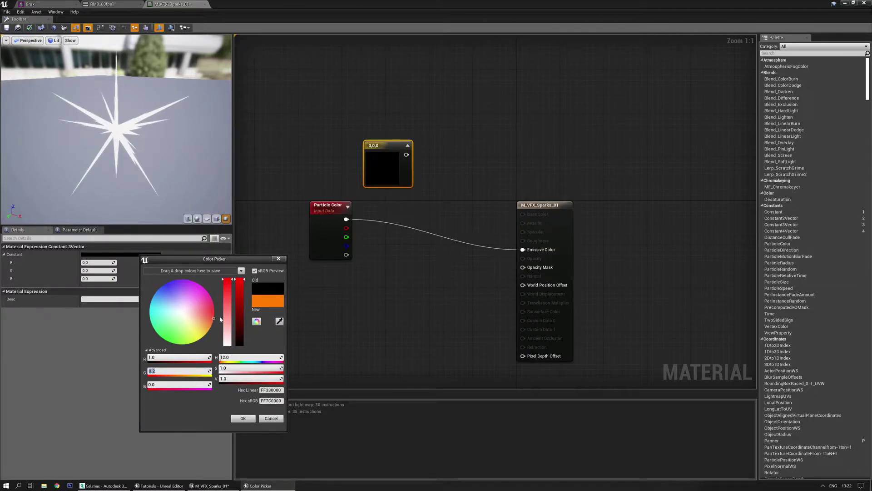
{"action": "left_click_drag", "start_coordinate": [266, 302], "coordinate": [193, 272]}
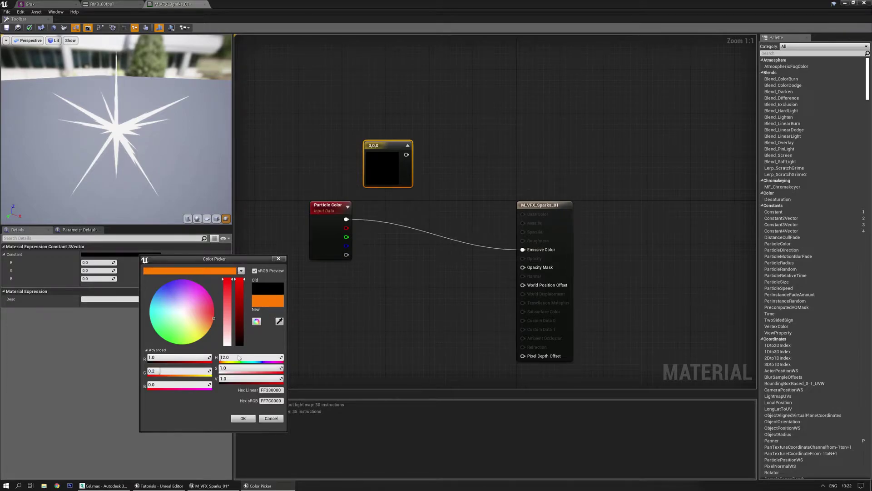
{"action": "left_click", "coordinate": [242, 418]}
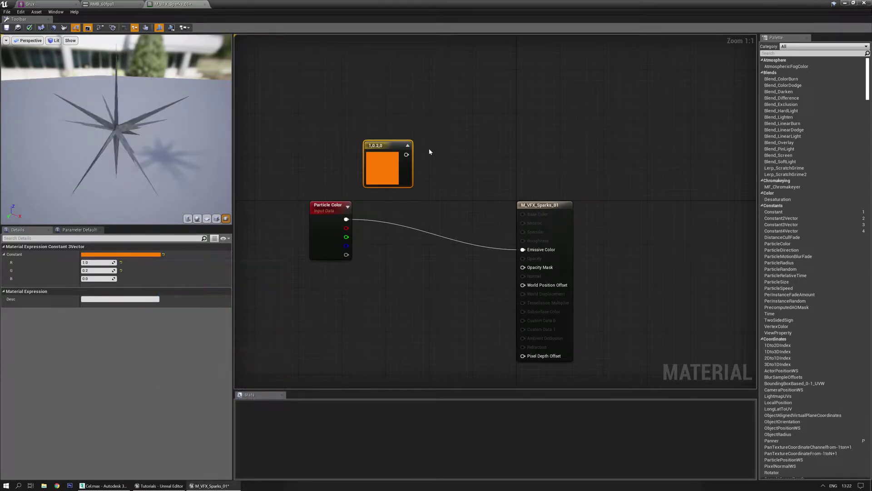
Multiply the orange constant by 10 and connect the result to Emissive Color
{"action": "left_click", "coordinate": [429, 152]}
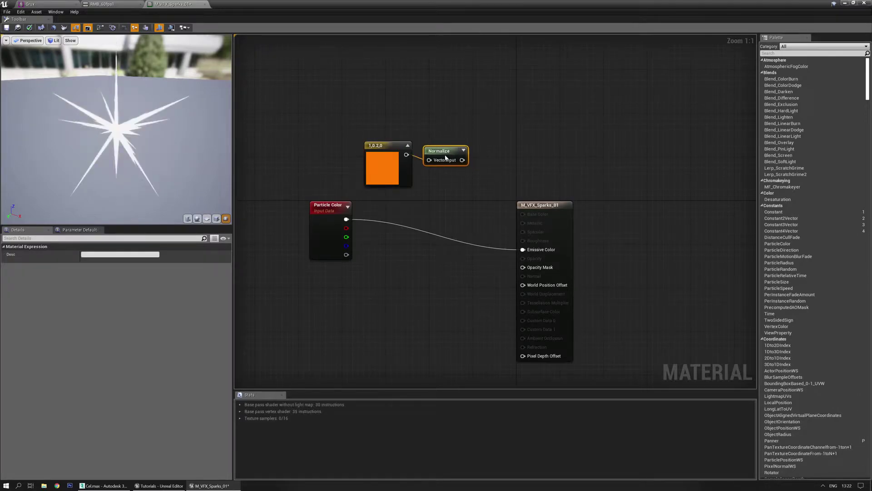
{"action": "key", "text": "Delete"}
{"action": "left_click", "coordinate": [443, 162]}
{"action": "left_click_drag", "start_coordinate": [448, 165], "coordinate": [429, 160]}
{"action": "left_click", "coordinate": [97, 262]}
{"action": "type", "text": "10"}
{"action": "key", "text": "Return"}
{"action": "left_click_drag", "start_coordinate": [463, 165], "coordinate": [523, 249]}
{"action": "left_click_drag", "start_coordinate": [137, 140], "coordinate": [82, 120]}
Add a TexCoord node below Particle Color and connect it to a new Component Mask node
{"action": "right_click_drag", "start_coordinate": [399, 218], "coordinate": [428, 189]}
{"action": "left_click", "coordinate": [412, 249]}
{"action": "right_click_drag", "start_coordinate": [410, 251], "coordinate": [456, 206]}
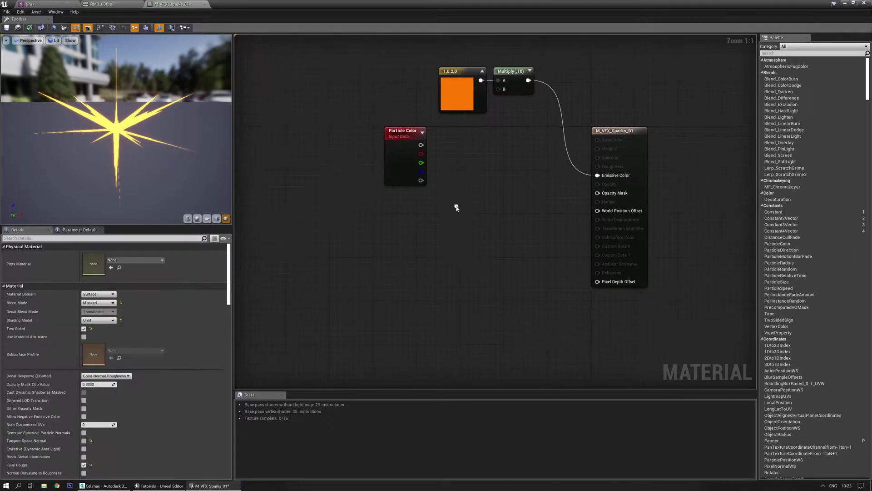
{"action": "right_click_drag", "start_coordinate": [354, 228], "coordinate": [316, 254]}
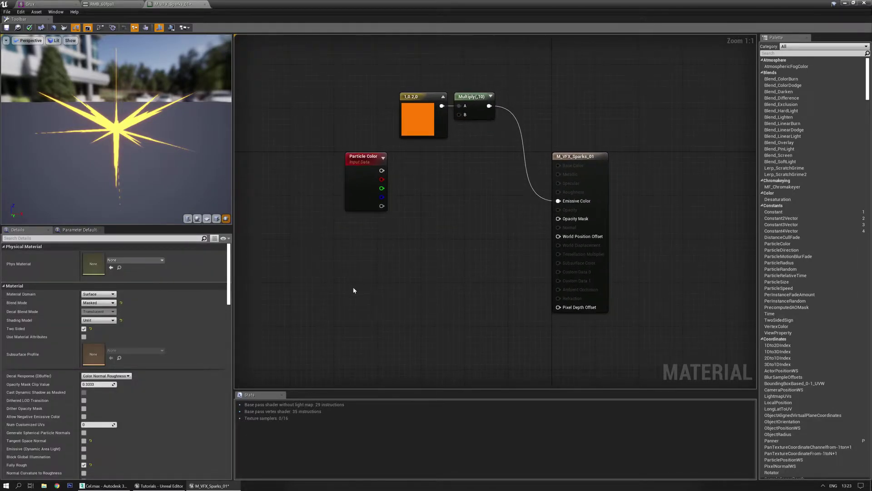
{"action": "right_click_drag", "start_coordinate": [354, 289], "coordinate": [392, 269]}
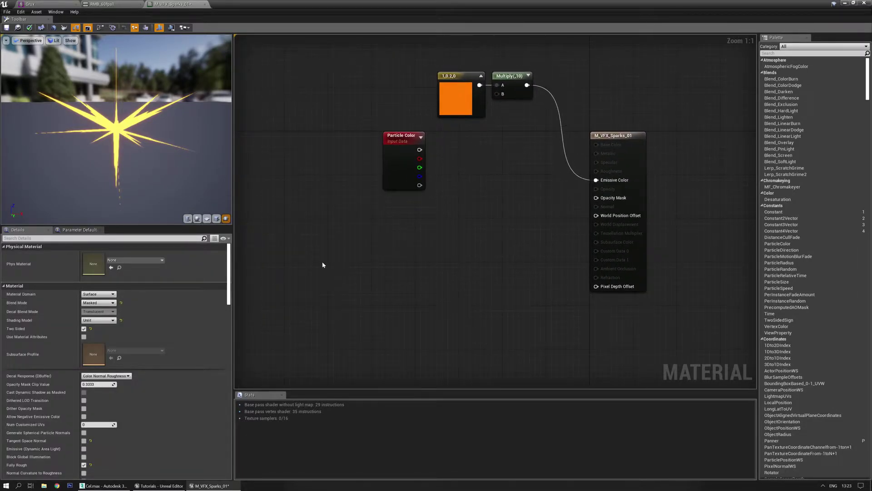
{"action": "left_click", "coordinate": [322, 265]}
{"action": "right_click", "coordinate": [356, 258]}
{"action": "left_click", "coordinate": [361, 257]}
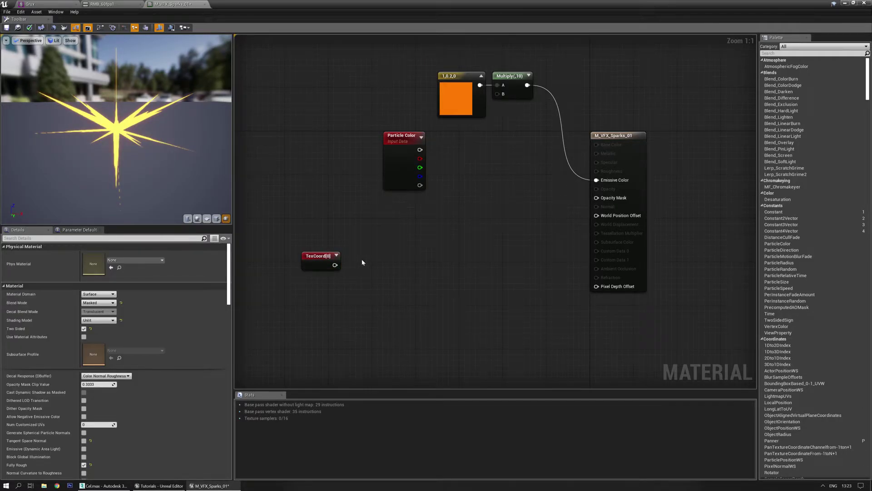
{"action": "left_click", "coordinate": [362, 262]}
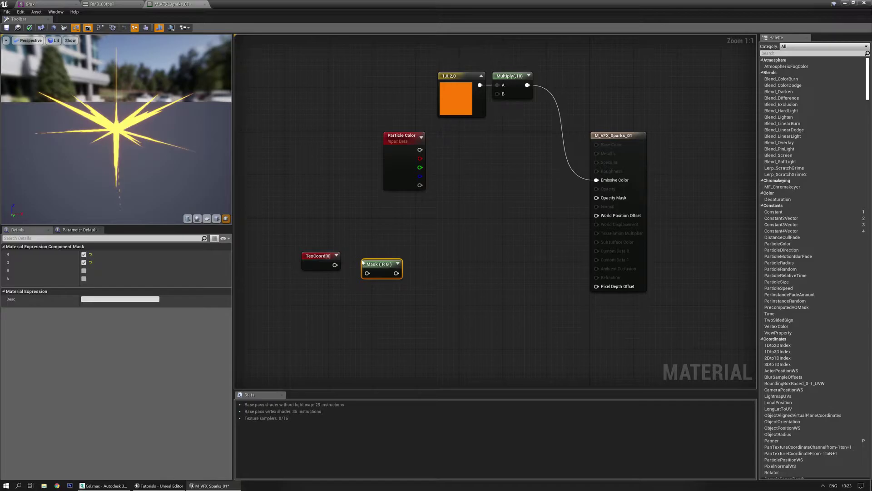
{"action": "left_click_drag", "start_coordinate": [334, 265], "coordinate": [366, 259]}
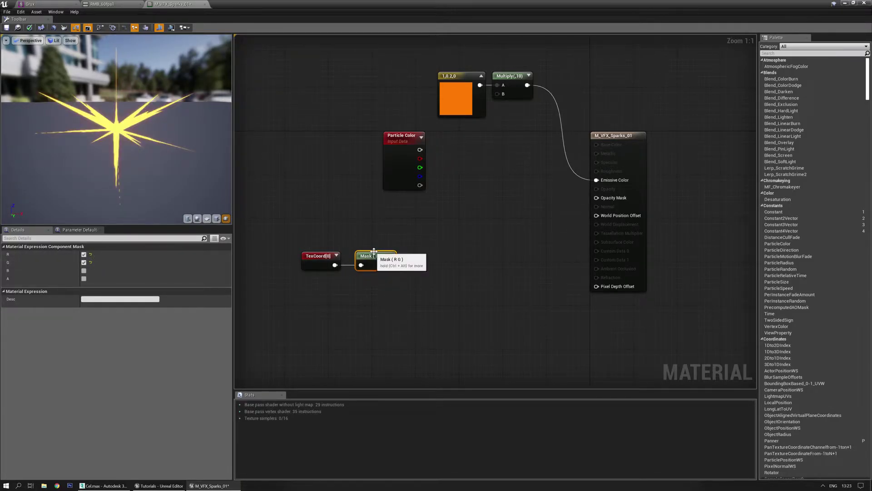
Preview the Component Mask node on the mesh and restrict the mask to the G channel
{"action": "key", "text": "space"}
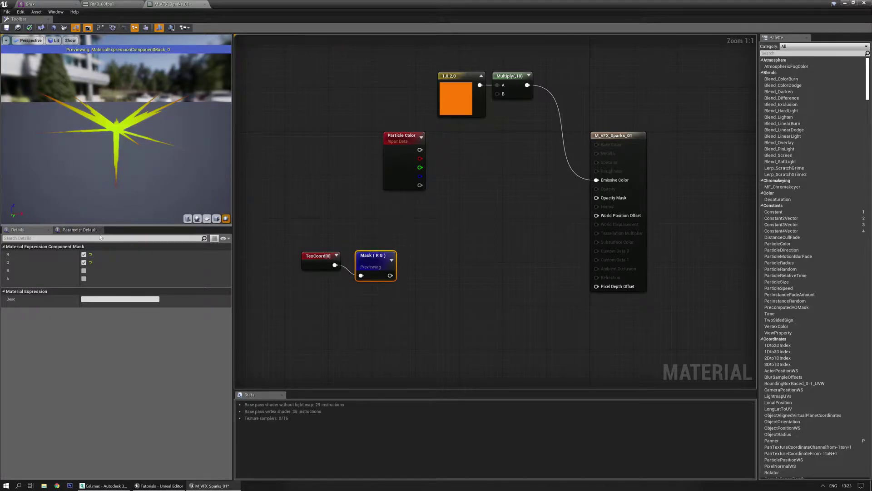
{"action": "left_click", "coordinate": [84, 263]}
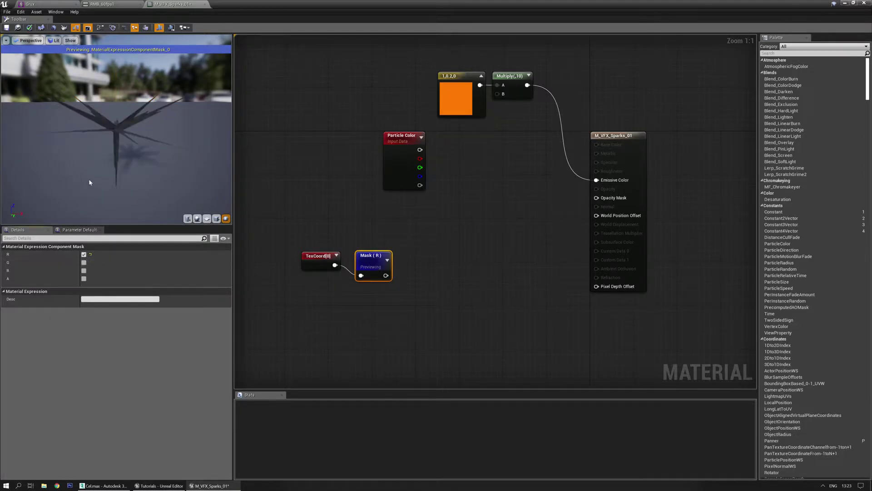
{"action": "left_click", "coordinate": [84, 254]}
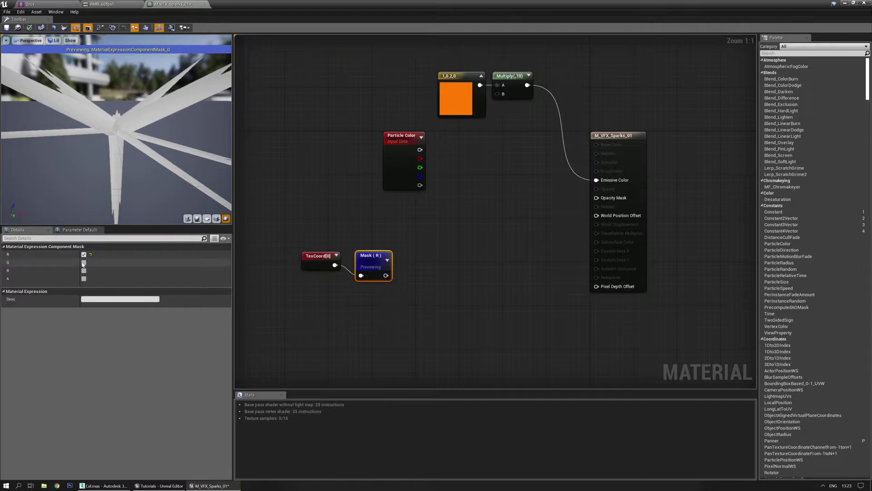
{"action": "left_click", "coordinate": [83, 263]}
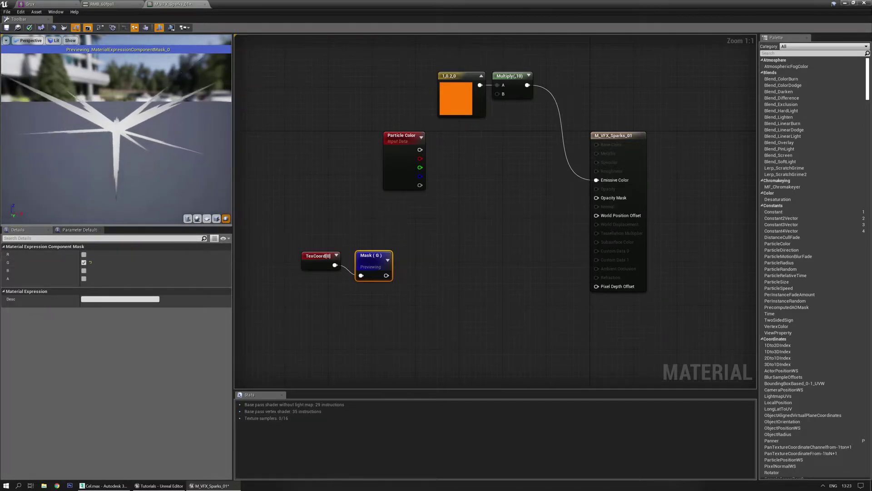
{"action": "left_click_drag", "start_coordinate": [96, 176], "coordinate": [53, 111]}
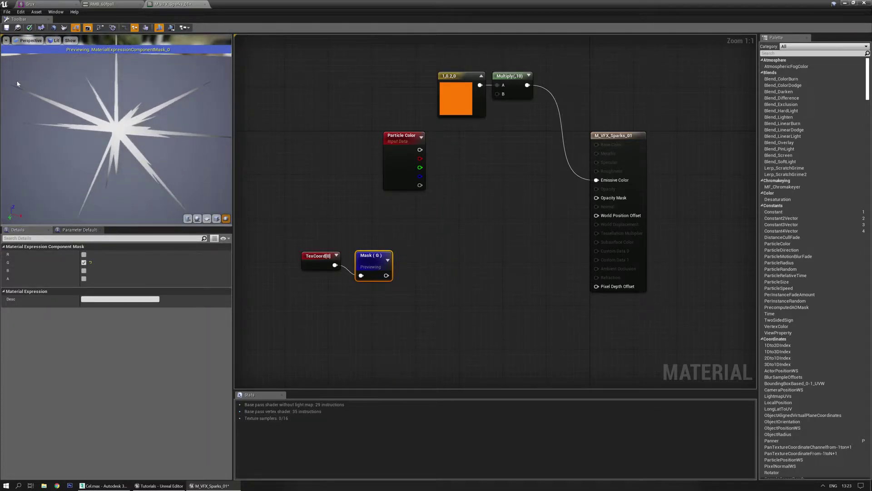
Insert an Add node between the TexCoord node and the G mask
{"action": "mouse_move", "coordinate": [370, 256]}
{"action": "left_mouse_down"}
{"action": "mouse_move", "coordinate": [367, 245]}
{"action": "mouse_move", "coordinate": [378, 248]}
{"action": "left_mouse_up"}
{"action": "right_click_drag", "start_coordinate": [345, 302], "coordinate": [400, 275]}
{"action": "left_click_drag", "start_coordinate": [395, 246], "coordinate": [360, 246]}
{"action": "left_click", "coordinate": [398, 261]}
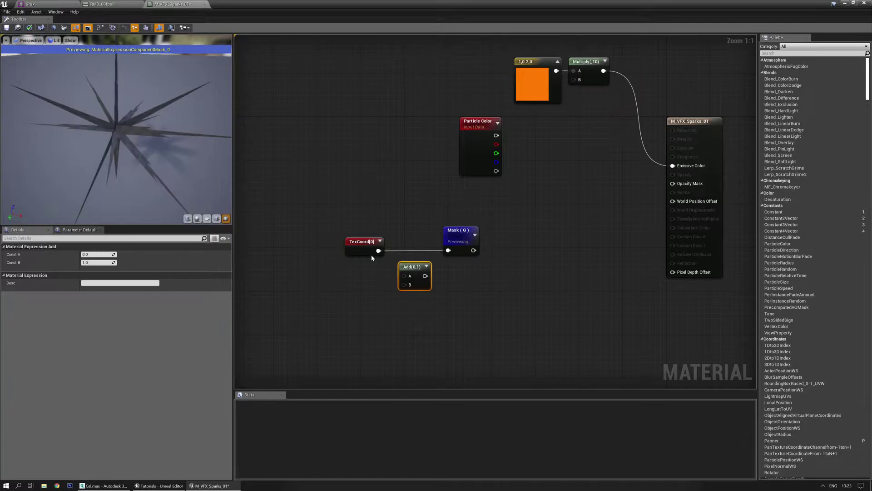
{"action": "left_click_drag", "start_coordinate": [425, 275], "coordinate": [448, 251]}
{"action": "left_click_drag", "start_coordinate": [416, 269], "coordinate": [415, 243]}
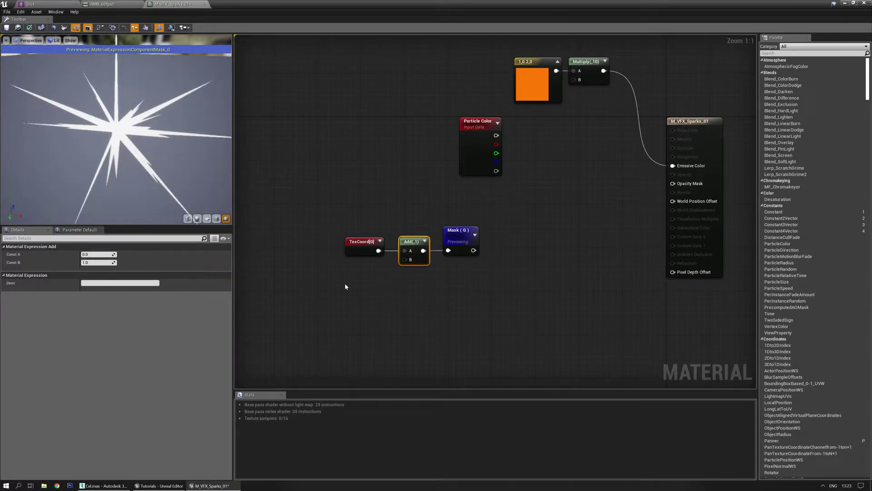
Add a Lerp node below TexCoord and connect its output to the Add node's B input
{"action": "right_click_drag", "start_coordinate": [391, 286], "coordinate": [414, 285]}
{"action": "left_click", "coordinate": [395, 280]}
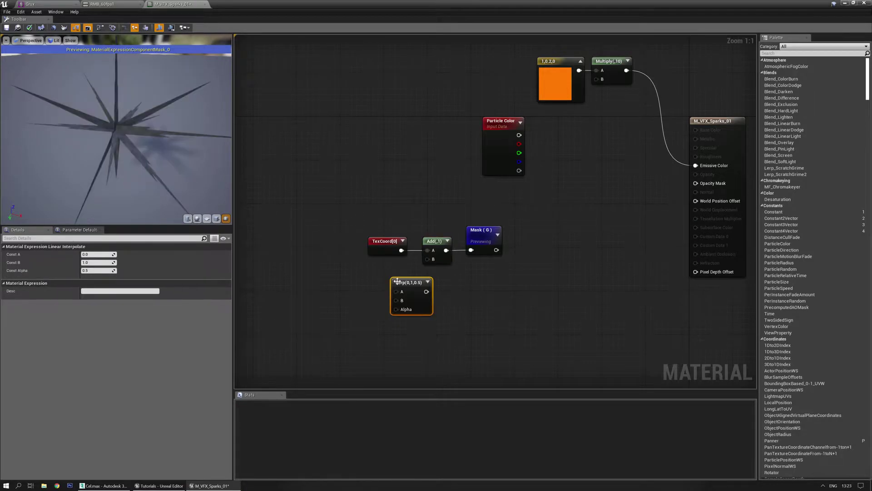
{"action": "left_click_drag", "start_coordinate": [426, 263], "coordinate": [427, 259]}
{"action": "left_click_drag", "start_coordinate": [405, 292], "coordinate": [382, 283]}
Add a DebugTimeSine node and connect its result to the Lerp's Alpha input
{"action": "right_click_drag", "start_coordinate": [291, 290], "coordinate": [345, 290]}
{"action": "right_click", "coordinate": [345, 292]}
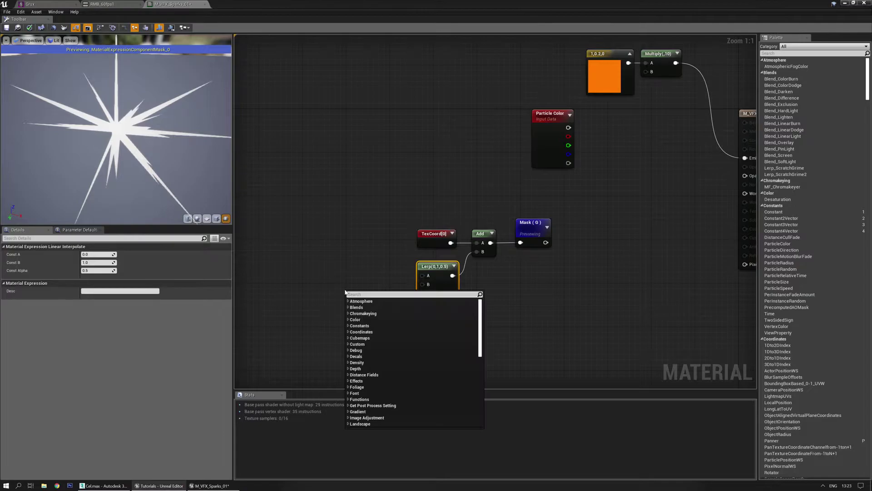
{"action": "type", "text": "debug"}
{"action": "type", "text": "time"}
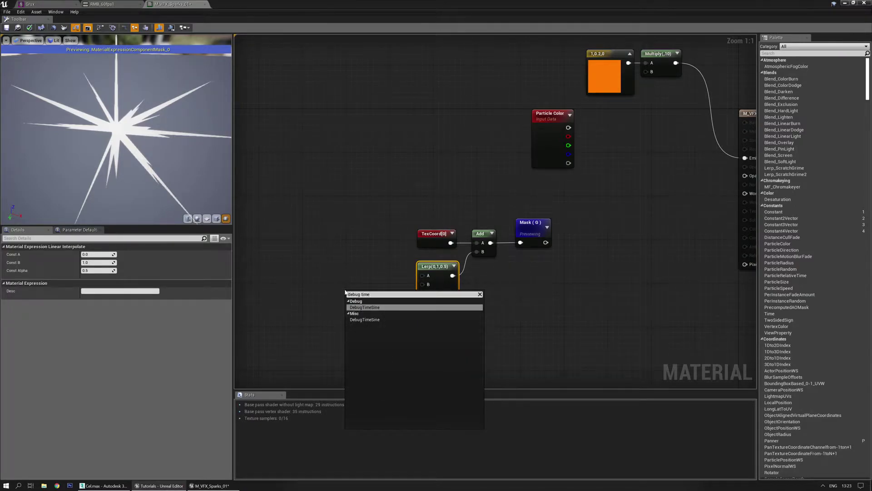
{"action": "key", "text": "Return"}
{"action": "left_click_drag", "start_coordinate": [390, 302], "coordinate": [422, 293]}
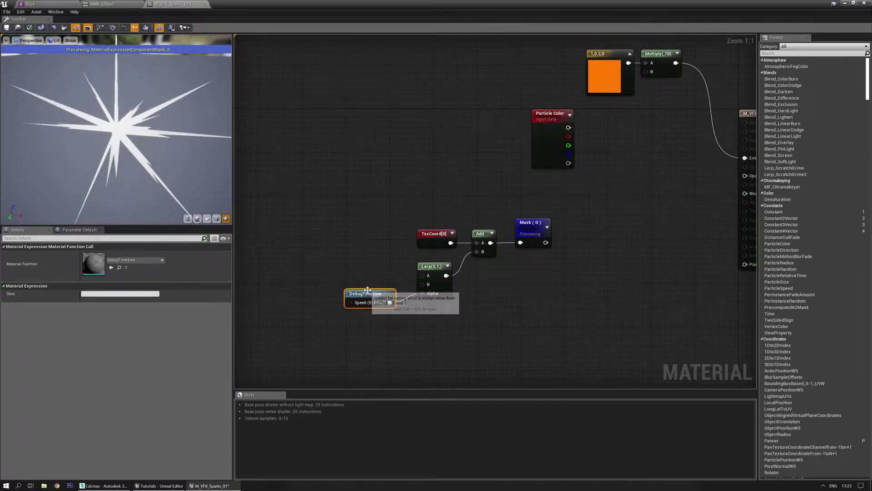
Select the Lerp node and turn on realtime rendering in the preview viewport to watch the mask animate on the spikes
{"action": "left_click", "coordinate": [430, 264]}
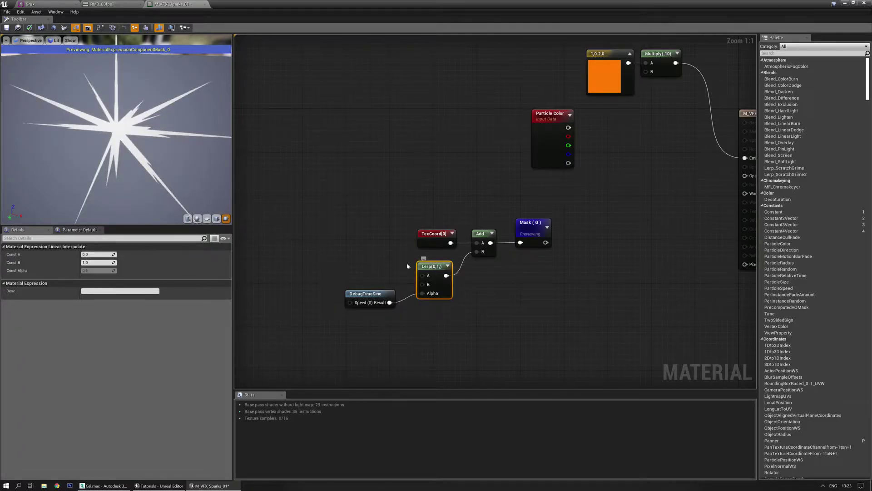
{"action": "left_click_drag", "start_coordinate": [135, 191], "coordinate": [87, 179]}
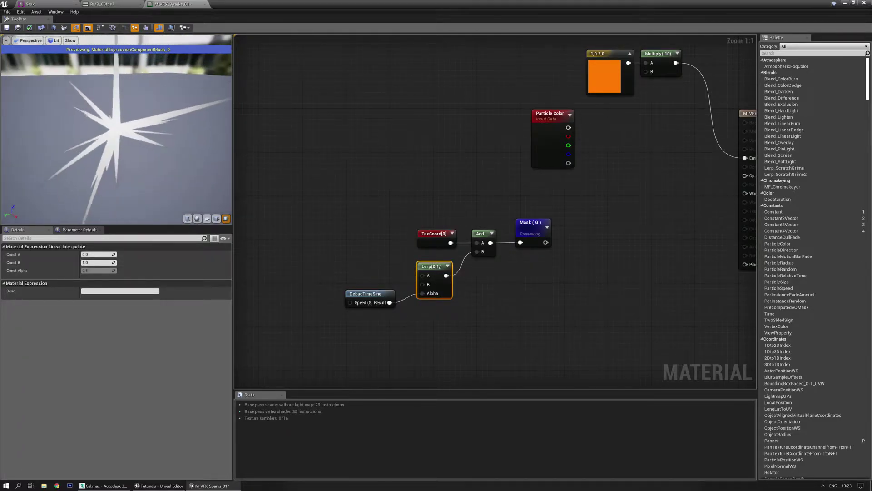
{"action": "left_click_drag", "start_coordinate": [152, 165], "coordinate": [152, 191]}
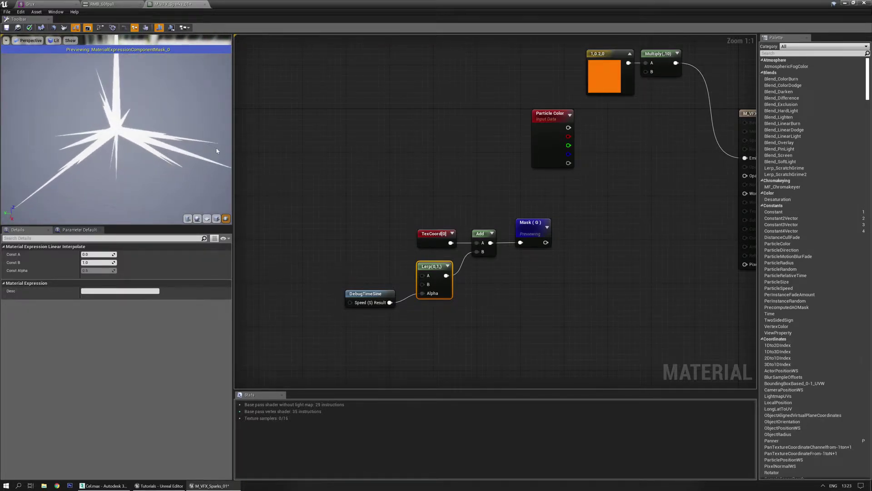
{"action": "middle_click_drag", "start_coordinate": [225, 171], "coordinate": [214, 168]}
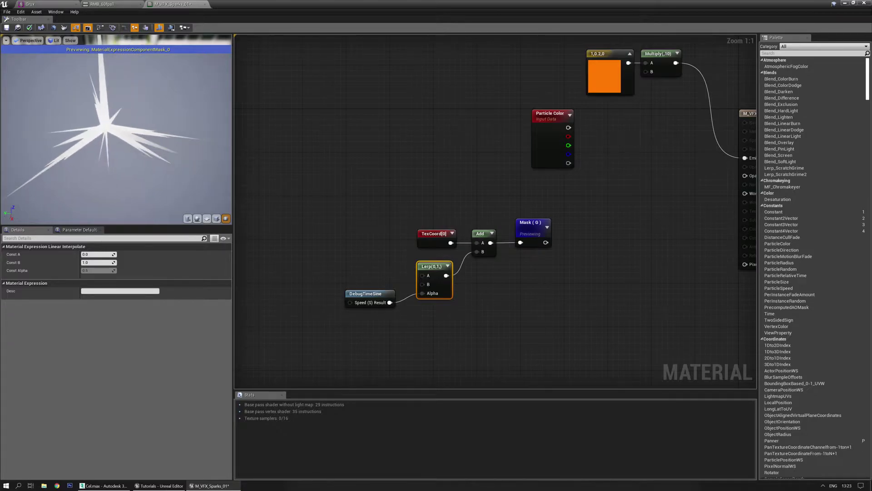
{"action": "left_click", "coordinate": [7, 41]}
{"action": "left_click", "coordinate": [17, 55]}
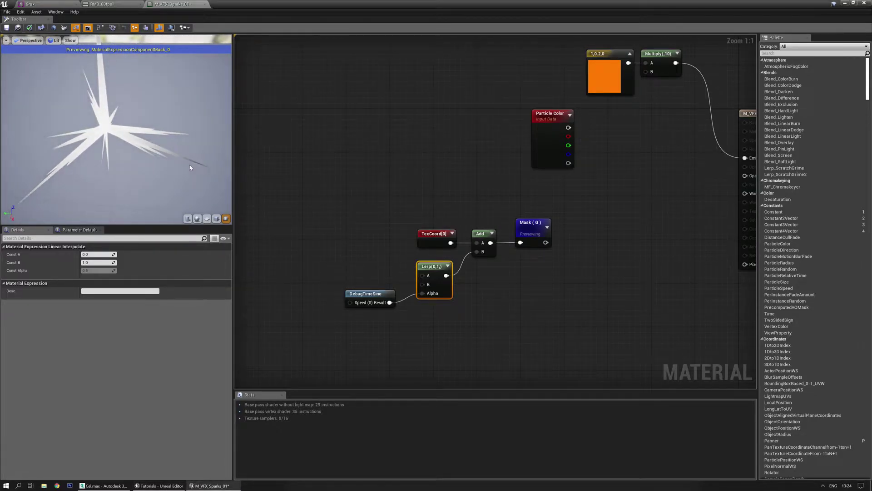
Set the Lerp node's Const A to -1
{"action": "type", "text": "-1"}
{"action": "key", "text": "Return"}
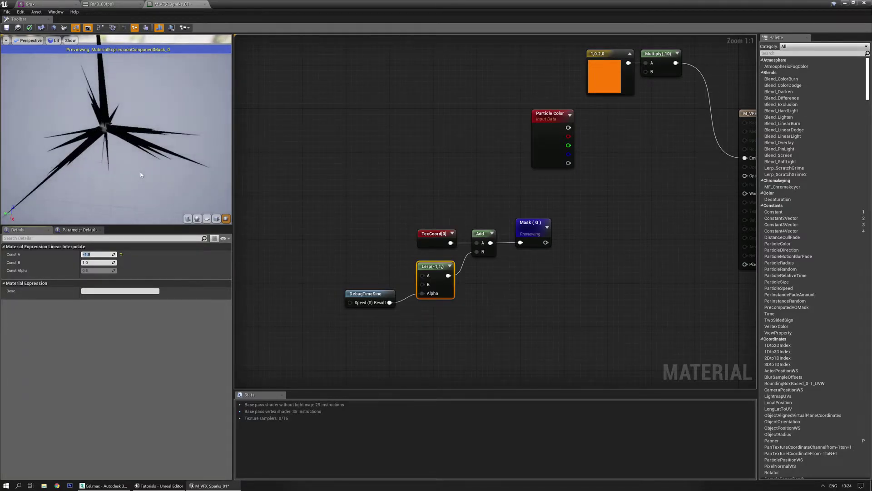
{"action": "right_click_drag", "start_coordinate": [312, 252], "coordinate": [327, 238]}
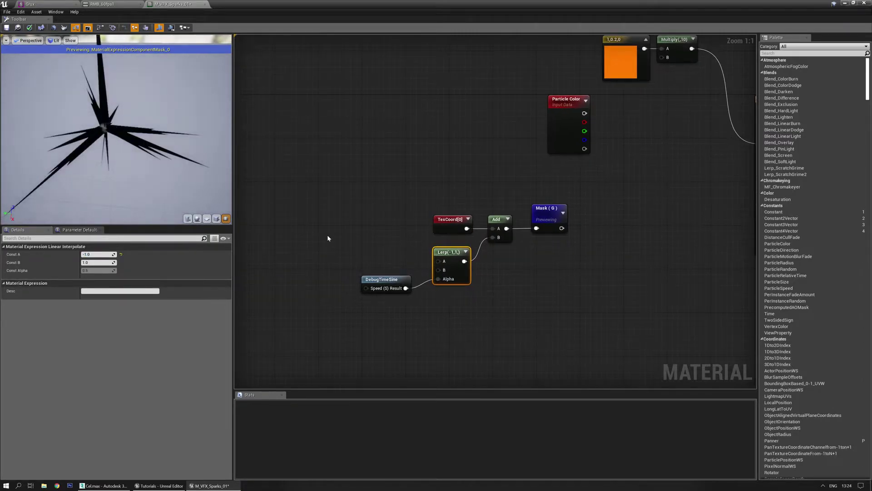
{"action": "right_click_drag", "start_coordinate": [592, 170], "coordinate": [565, 189]}
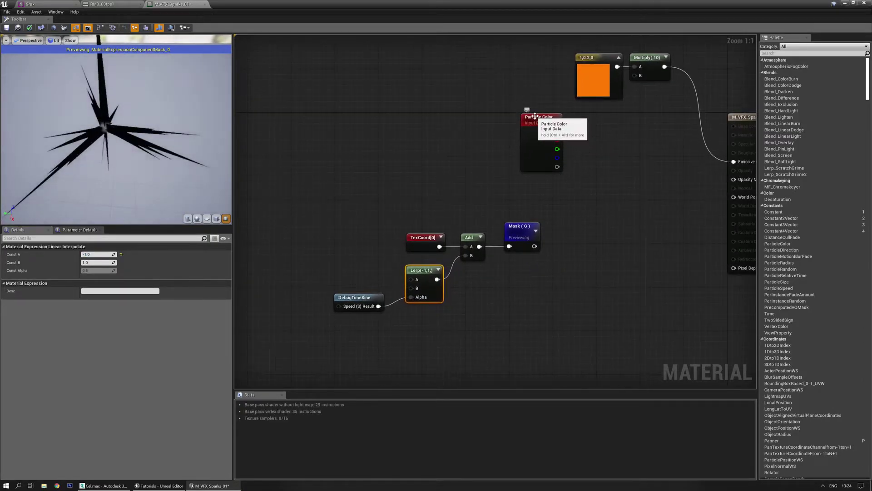
Move the Particle Color node beside the DebugTimeSine node and connect its alpha output to the Lerp's Alpha input
{"action": "left_click_drag", "start_coordinate": [535, 115], "coordinate": [535, 122]}
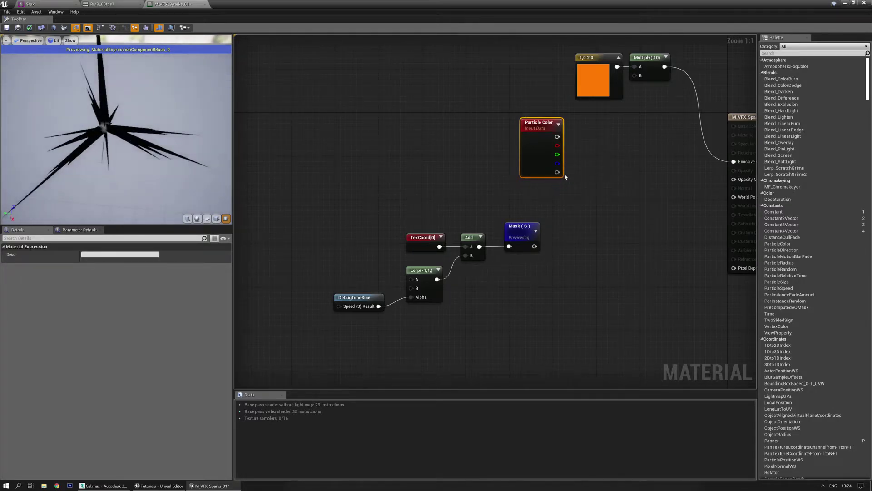
{"action": "right_click_drag", "start_coordinate": [574, 175], "coordinate": [543, 171]}
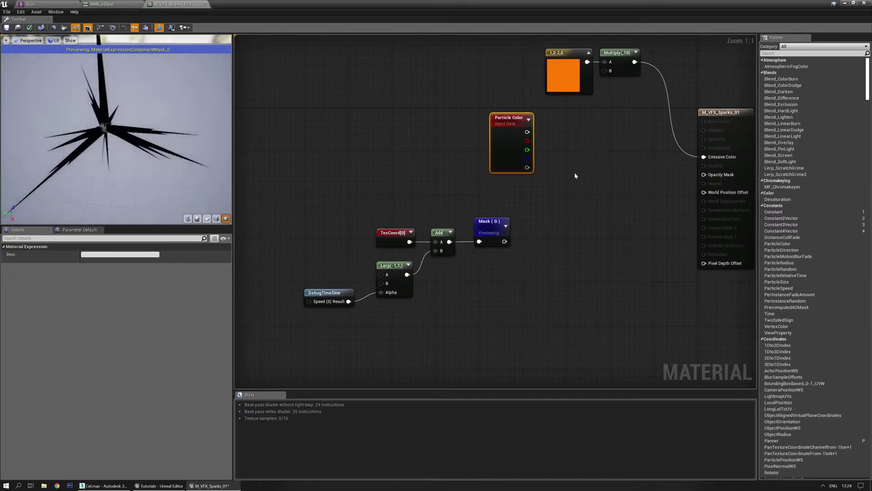
{"action": "left_click_drag", "start_coordinate": [502, 119], "coordinate": [327, 139]}
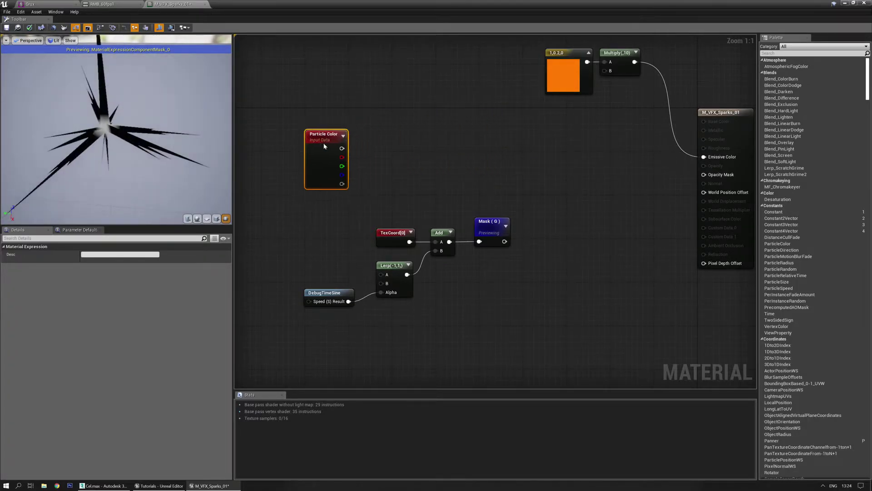
{"action": "left_click_drag", "start_coordinate": [319, 260], "coordinate": [323, 263]}
{"action": "left_click_drag", "start_coordinate": [383, 291], "coordinate": [383, 292]}
{"action": "right_click_drag", "start_coordinate": [308, 212], "coordinate": [368, 238]}
{"action": "left_click_drag", "start_coordinate": [368, 238], "coordinate": [352, 249]}
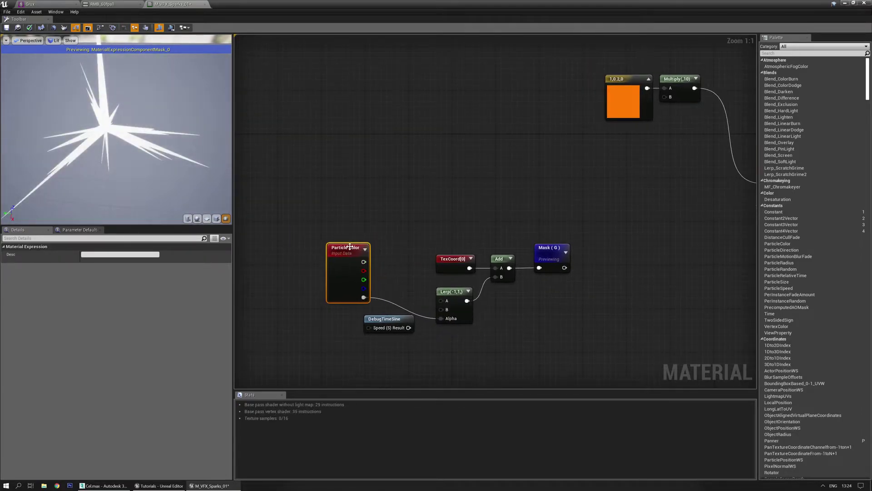
{"action": "right_click_drag", "start_coordinate": [385, 226], "coordinate": [396, 225]}
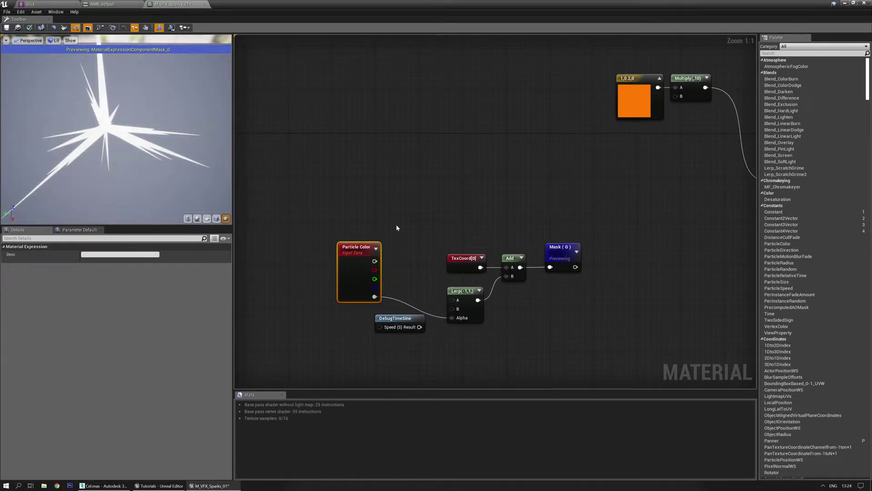
Add a comment box around the Particle Color and DebugTimeSine nodes with the text "Using particle alpha for panning"
{"action": "key", "text": "c"}
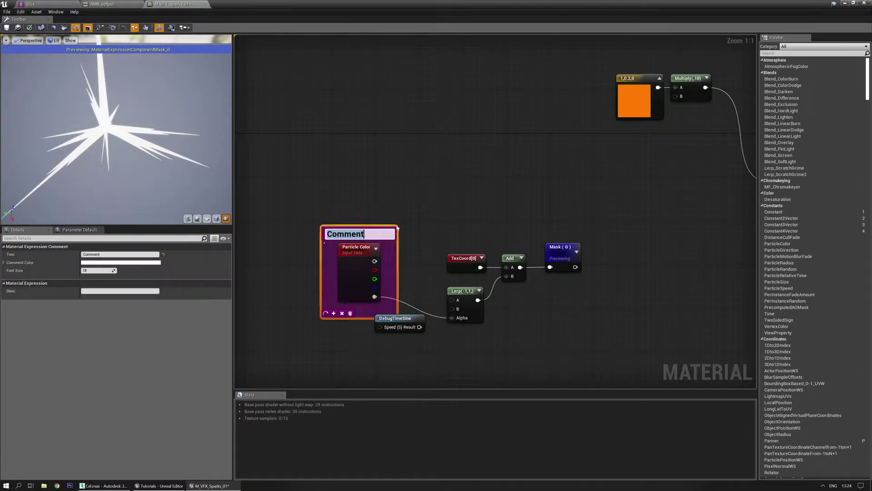
{"action": "left_click_drag", "start_coordinate": [105, 254], "coordinate": [73, 251]}
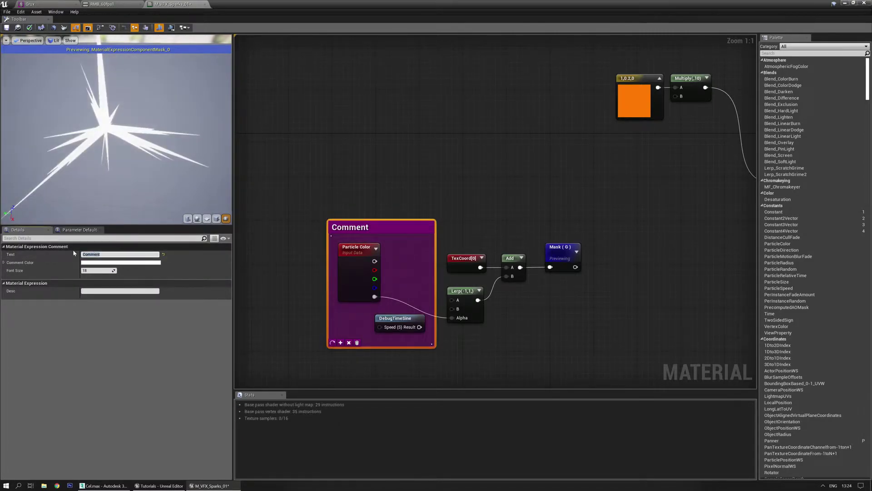
{"action": "type", "text": "Using particle alpha for panning"}
{"action": "key", "text": "Return"}
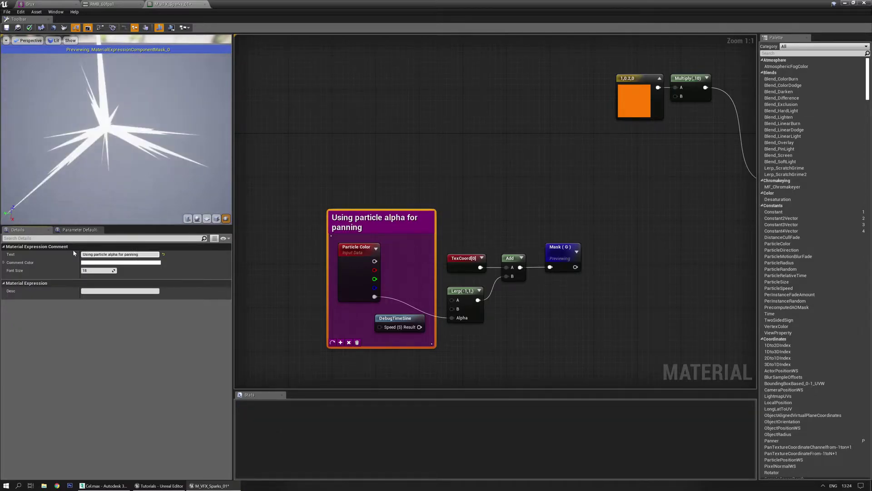
{"action": "left_click", "coordinate": [326, 274]}
{"action": "right_click_drag", "start_coordinate": [425, 294], "coordinate": [401, 279]}
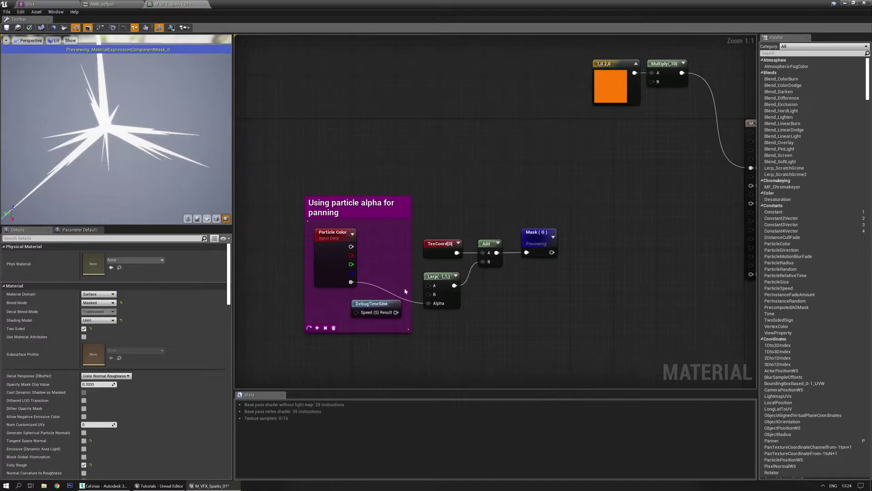
{"action": "left_click", "coordinate": [388, 304]}
{"action": "left_click", "coordinate": [569, 305]}
{"action": "right_click_drag", "start_coordinate": [570, 305], "coordinate": [531, 303]}
{"action": "mouse_move", "coordinate": [482, 316]}
{"action": "right_mouse_down"}
{"action": "mouse_move", "coordinate": [510, 323]}
{"action": "mouse_move", "coordinate": [472, 321]}
{"action": "right_mouse_up"}
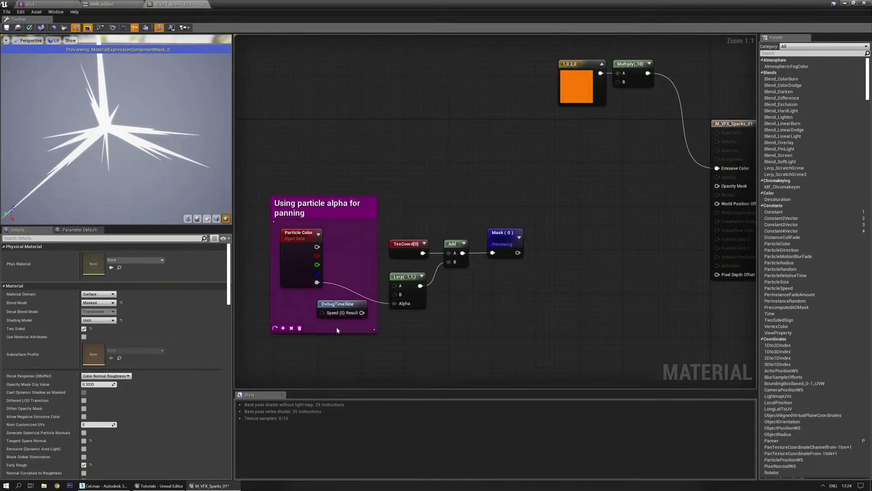
Change the colour of the "Using particle alpha for panning" comment box to neutral grey
{"action": "left_click", "coordinate": [313, 214]}
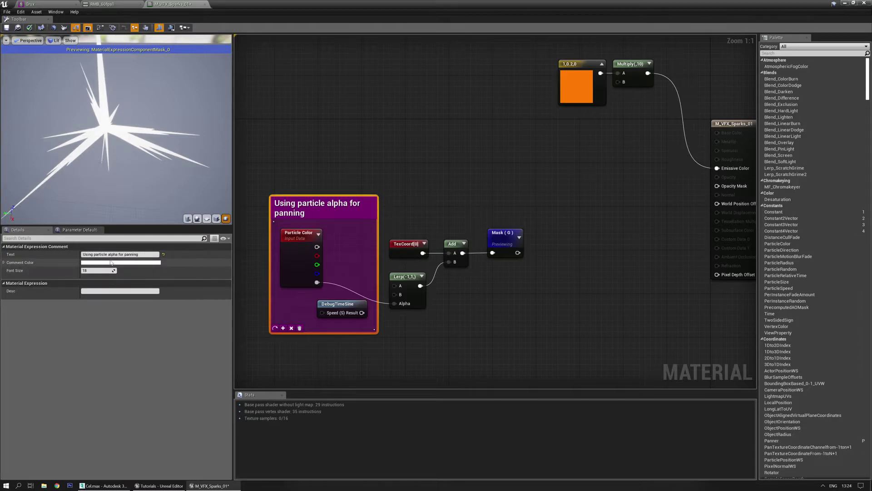
{"action": "left_click", "coordinate": [111, 264]}
{"action": "mouse_move", "coordinate": [138, 303]}
{"action": "left_mouse_down"}
{"action": "mouse_move", "coordinate": [161, 299]}
{"action": "mouse_move", "coordinate": [170, 331]}
{"action": "mouse_move", "coordinate": [161, 347]}
{"action": "mouse_move", "coordinate": [155, 320]}
{"action": "left_mouse_up"}
{"action": "left_click", "coordinate": [218, 427]}
{"action": "right_click_drag", "start_coordinate": [545, 299], "coordinate": [526, 299]}
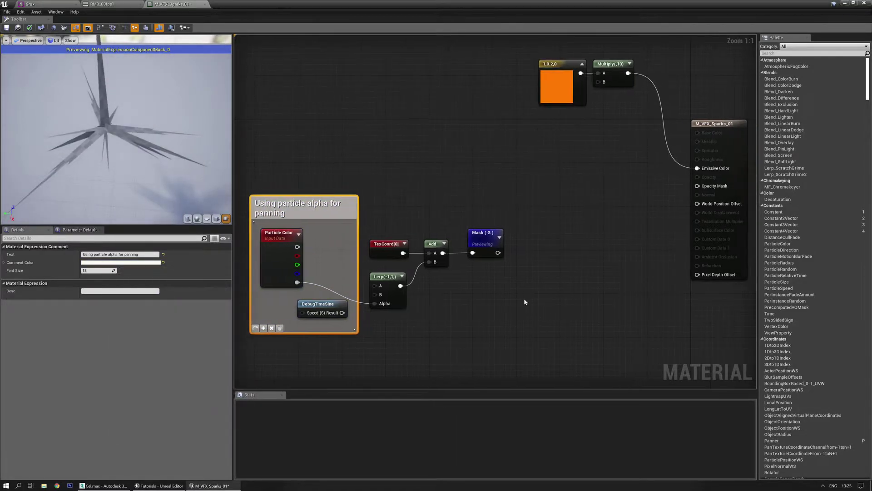
{"action": "double_click", "coordinate": [295, 204]}
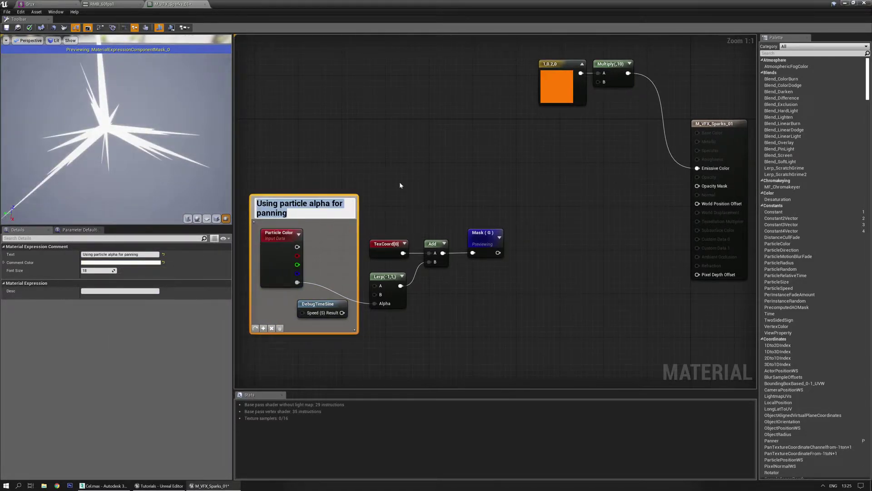
{"action": "left_click", "coordinate": [391, 218]}
{"action": "right_click_drag", "start_coordinate": [517, 216], "coordinate": [477, 232]}
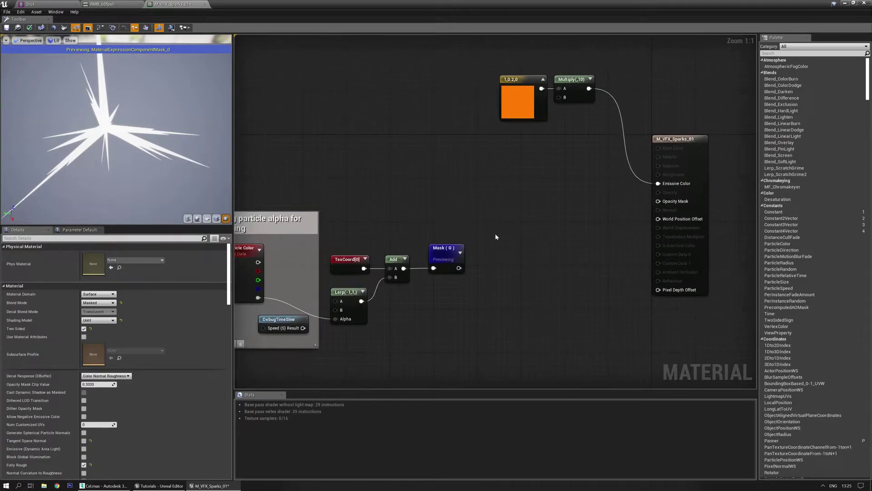
Connect the Mask (G) output to the material's Opacity Mask input and bring the panning nodes closer to the output node
{"action": "right_click_drag", "start_coordinate": [506, 265], "coordinate": [532, 262]}
{"action": "left_click_drag", "start_coordinate": [542, 200], "coordinate": [242, 351]}
{"action": "right_click_drag", "start_coordinate": [513, 338], "coordinate": [449, 367]}
{"action": "left_click_drag", "start_coordinate": [419, 277], "coordinate": [628, 230]}
{"action": "left_click", "coordinate": [525, 257]}
{"action": "left_click_drag", "start_coordinate": [555, 199], "coordinate": [262, 336]}
{"action": "key", "text": "Up"}
{"action": "key", "text": "Up"}
{"action": "key", "text": "Down"}
{"action": "right_click_drag", "start_coordinate": [462, 323], "coordinate": [452, 362]}
{"action": "left_click", "coordinate": [480, 219]}
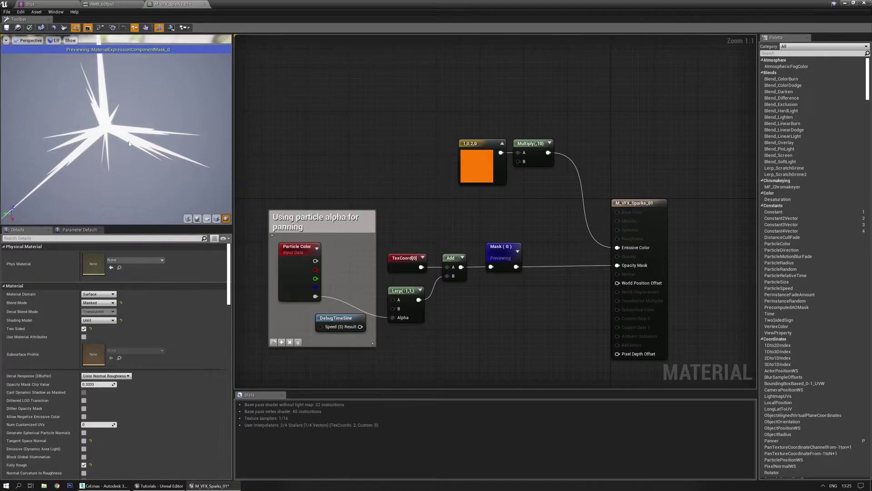
Open the Content Browser and save all modified assets
{"action": "right_click_drag", "start_coordinate": [353, 112], "coordinate": [396, 184]}
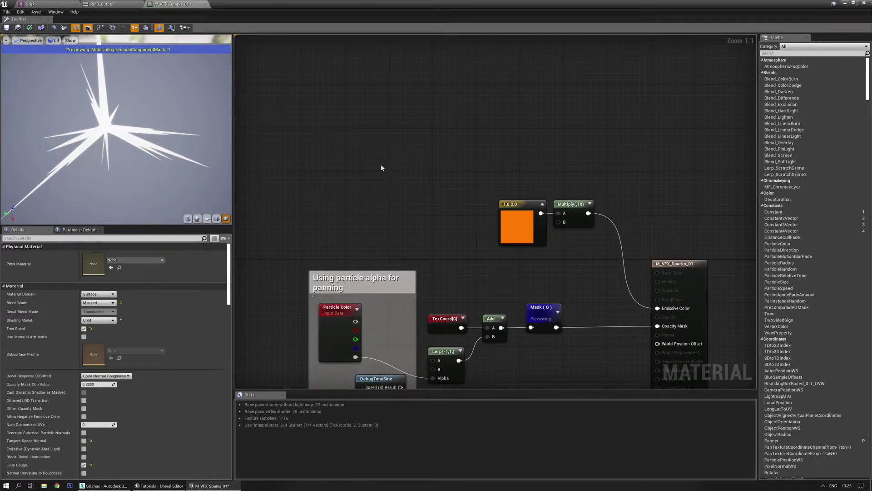
{"action": "key", "text": "ctrl+b"}
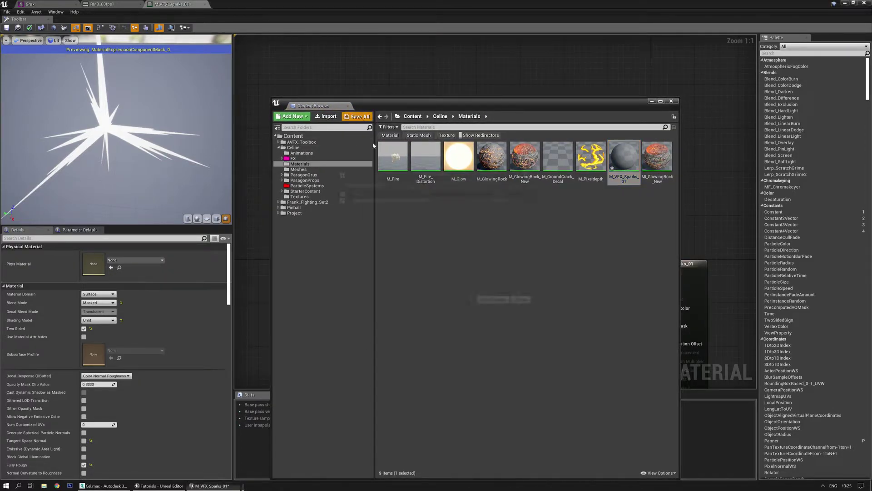
{"action": "key", "text": "ctrl+shift+s"}
{"action": "left_click", "coordinate": [495, 302]}
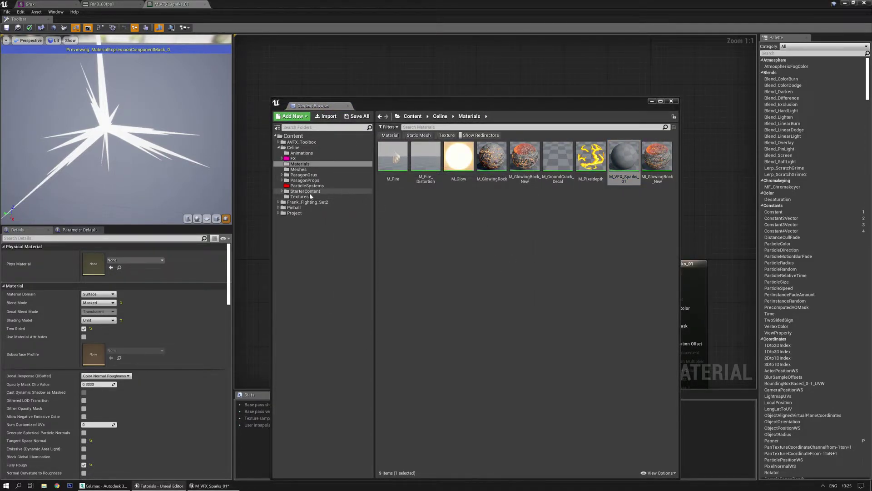
Browse to the AVFX_Toolbox/Textures/Noises folder in the Content Browser
{"action": "left_click", "coordinate": [296, 196]}
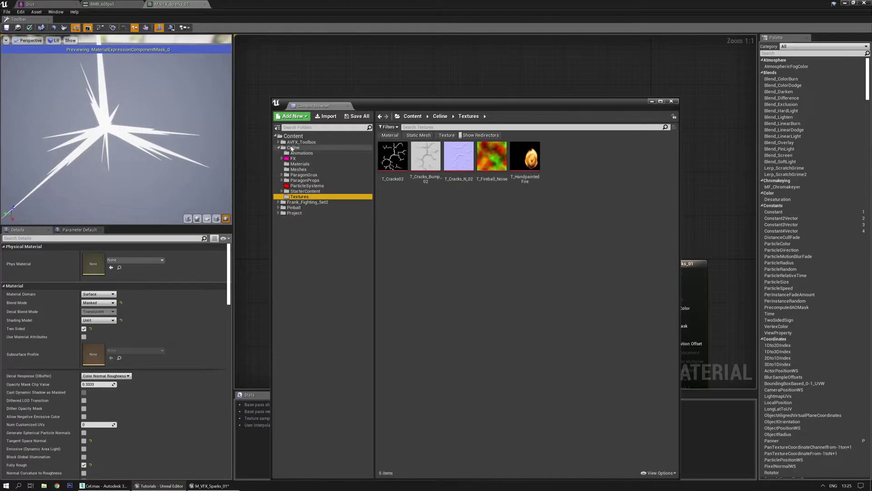
{"action": "left_click", "coordinate": [301, 142]}
{"action": "double_click", "coordinate": [459, 156]}
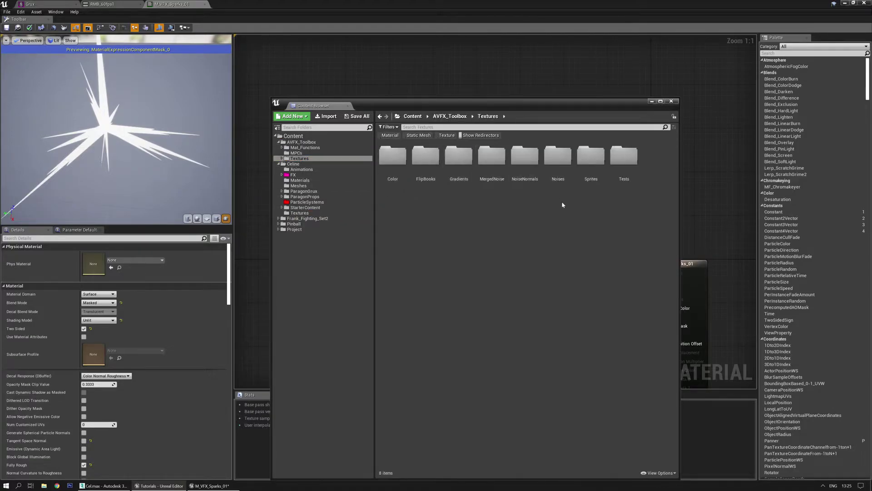
{"action": "double_click", "coordinate": [556, 156]}
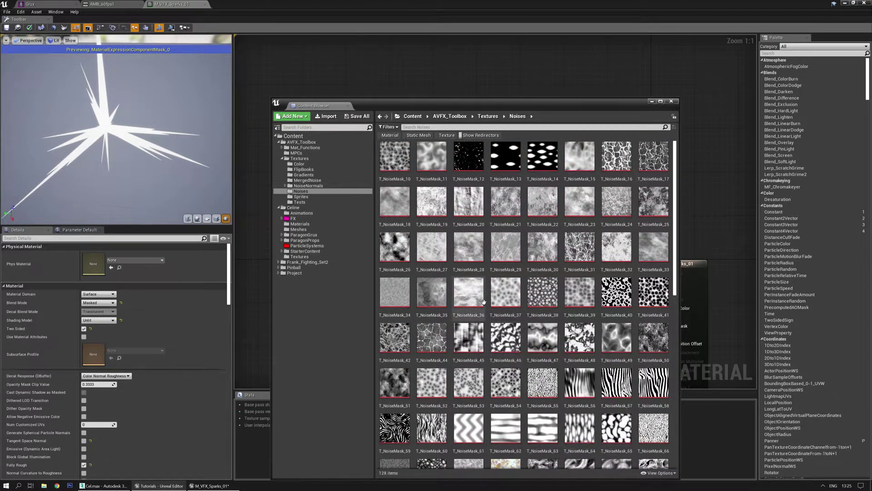
Find T_NoiseMask_49 among the noise textures and place it as a Texture Sample above the comment box in the material graph
{"action": "scroll", "coordinate": [507, 298], "scroll_direction": "down", "scroll_amount": 3}
{"action": "scroll", "coordinate": [506, 298], "scroll_direction": "down", "scroll_amount": 6}
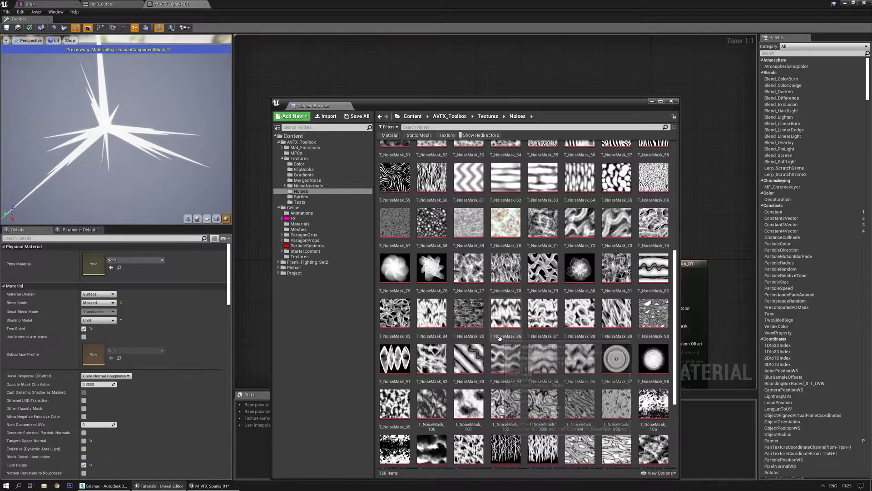
{"action": "scroll", "coordinate": [498, 340], "scroll_direction": "up", "scroll_amount": 7}
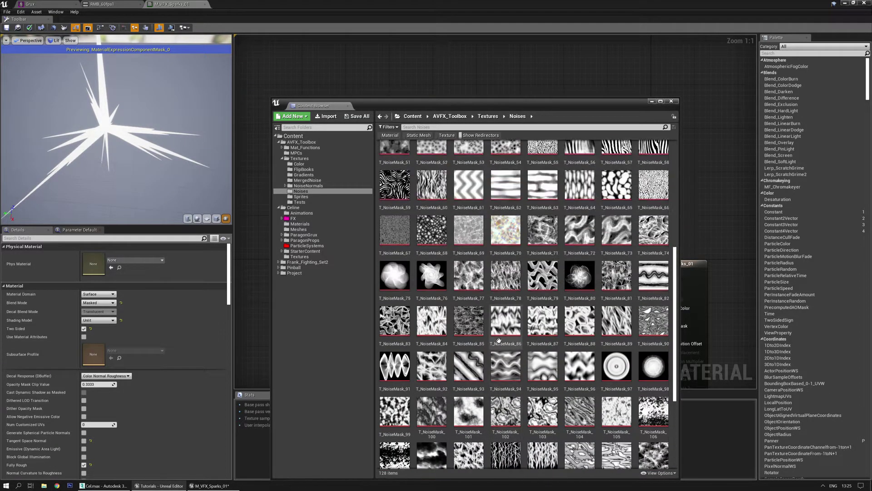
{"action": "scroll", "coordinate": [498, 340], "scroll_direction": "up", "scroll_amount": 1}
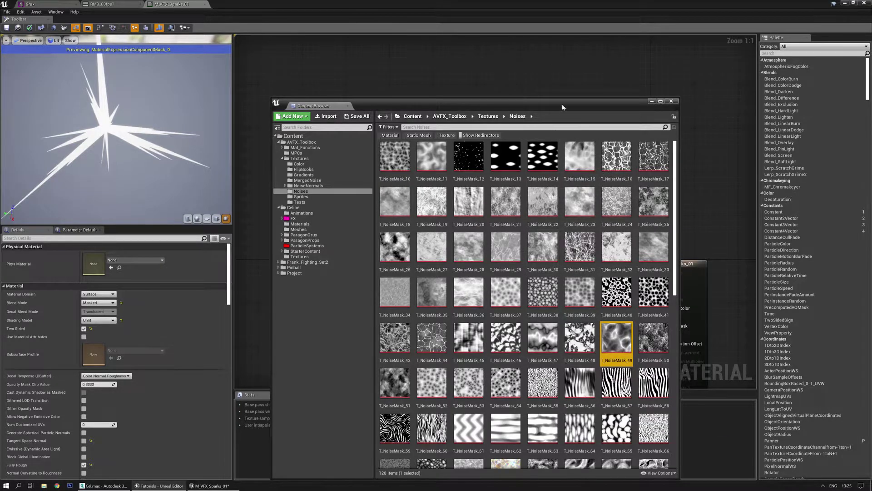
{"action": "left_click_drag", "start_coordinate": [562, 109], "coordinate": [365, 133]}
{"action": "left_click_drag", "start_coordinate": [408, 365], "coordinate": [447, 137]}
{"action": "left_click", "coordinate": [473, 128]}
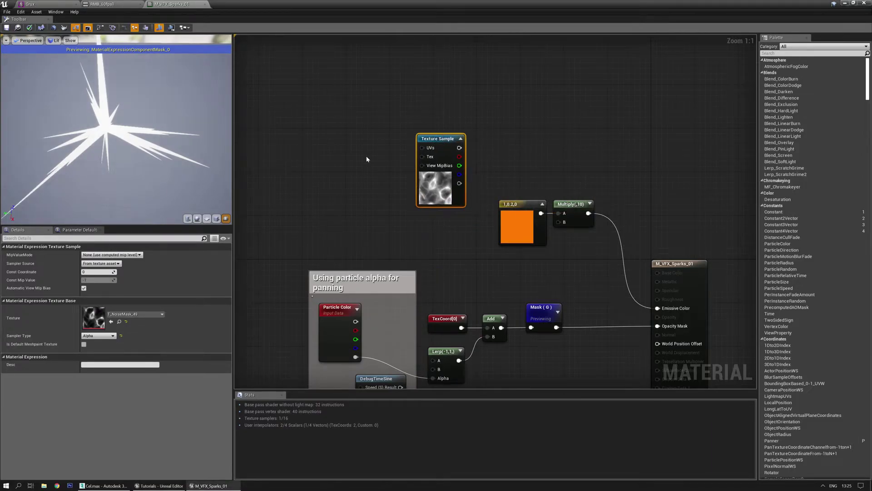
Add a Panner node before the noise Texture Sample and connect its output to the UVs input
{"action": "right_click_drag", "start_coordinate": [367, 159], "coordinate": [416, 181]}
{"action": "right_click", "coordinate": [414, 178]}
{"action": "key", "text": "Escape"}
{"action": "left_click", "coordinate": [414, 181]}
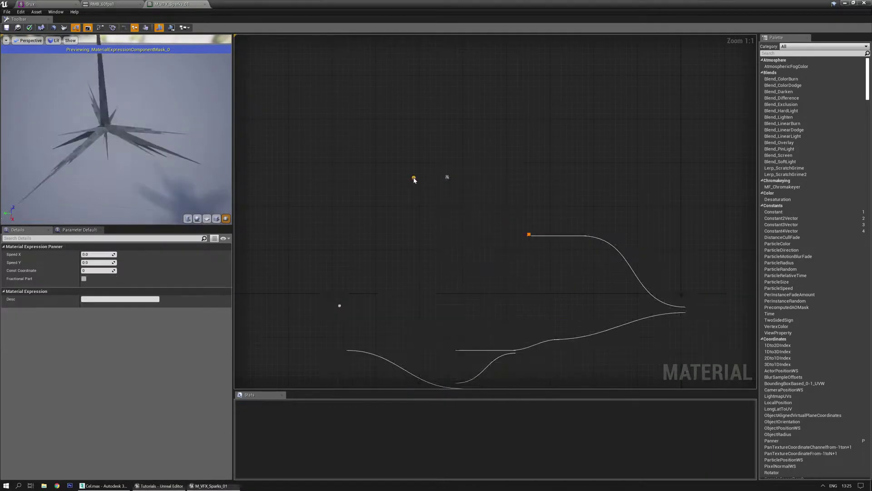
{"action": "left_click_drag", "start_coordinate": [432, 184], "coordinate": [394, 180]}
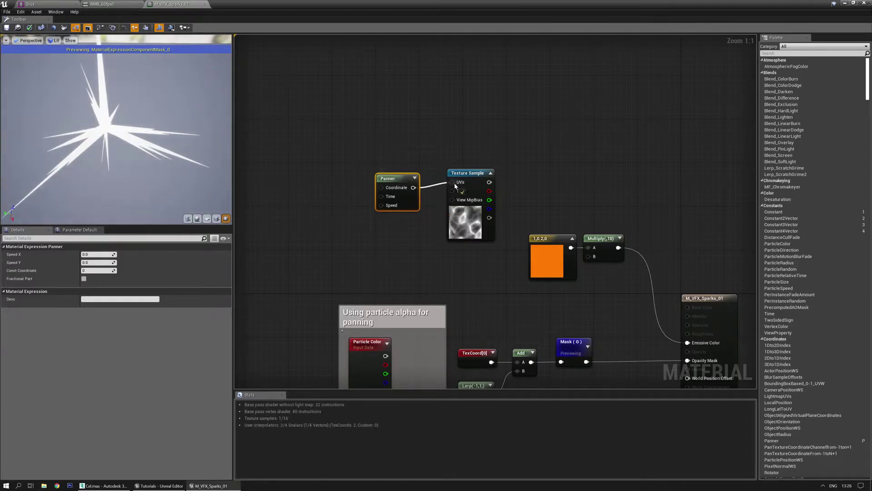
{"action": "left_click_drag", "start_coordinate": [455, 185], "coordinate": [453, 183]}
Preview the noise Texture Sample node on the spark mesh at close range
{"action": "left_click", "coordinate": [469, 173]}
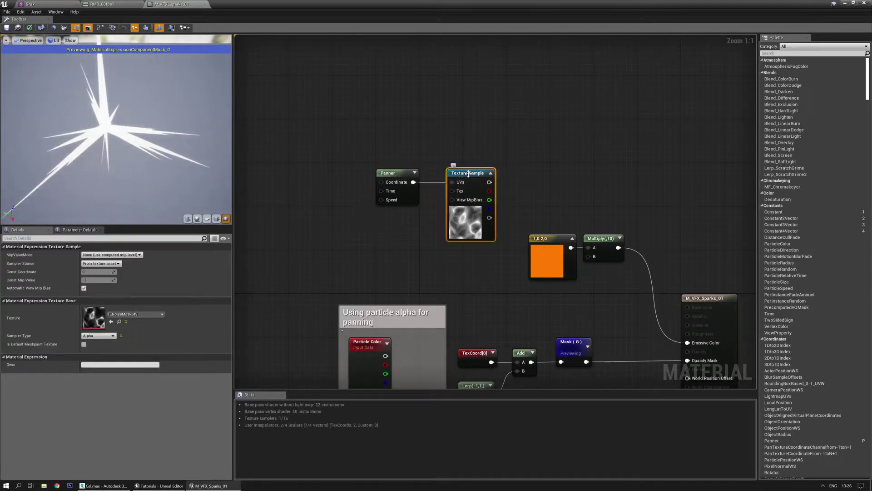
{"action": "key", "text": "space"}
{"action": "scroll", "coordinate": [134, 134], "scroll_direction": "up", "scroll_amount": 3}
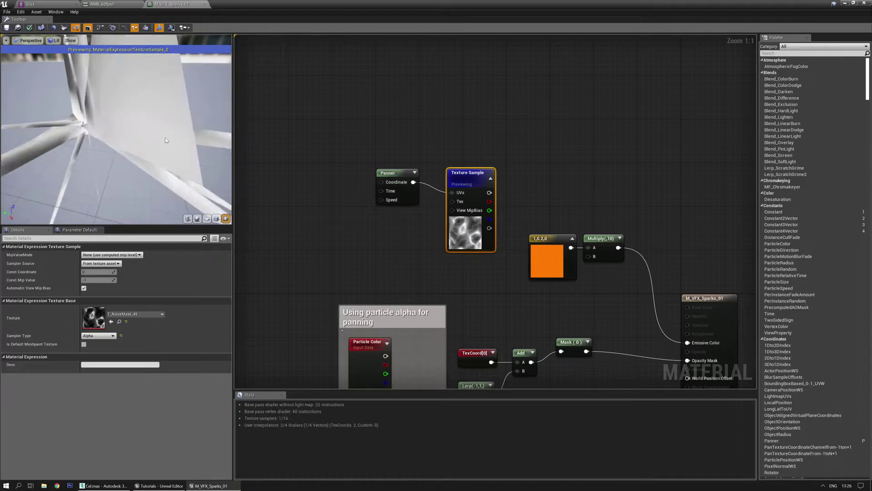
Set the Panner's Speed Y to 1 and Speed X to 0.1, inspecting the scrolling noise on the preview mesh
{"action": "left_click", "coordinate": [393, 171]}
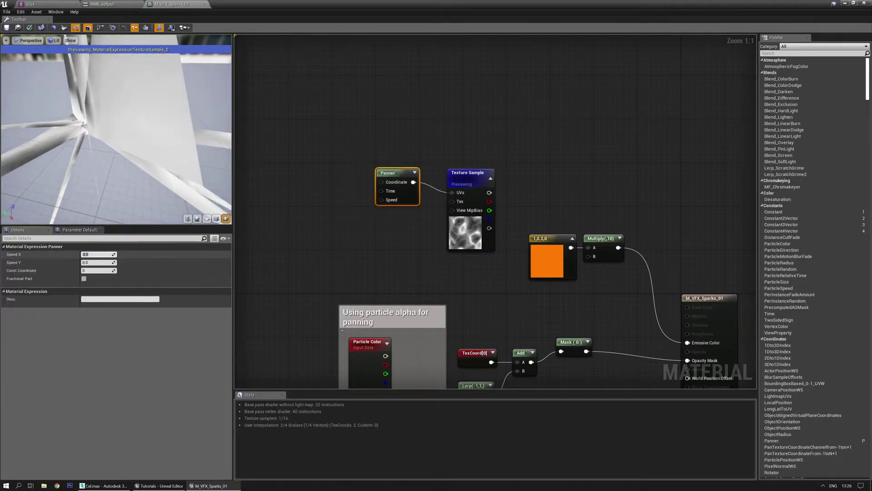
{"action": "key", "text": "Tab"}
{"action": "type", "text": "1"}
{"action": "key", "text": "Return"}
{"action": "right_click_drag", "start_coordinate": [132, 136], "coordinate": [132, 159]}
{"action": "mouse_move", "coordinate": [116, 136]}
{"action": "left_mouse_down"}
{"action": "mouse_move", "coordinate": [168, 136]}
{"action": "mouse_move", "coordinate": [120, 138]}
{"action": "mouse_move", "coordinate": [120, 153]}
{"action": "mouse_move", "coordinate": [115, 119]}
{"action": "left_mouse_up"}
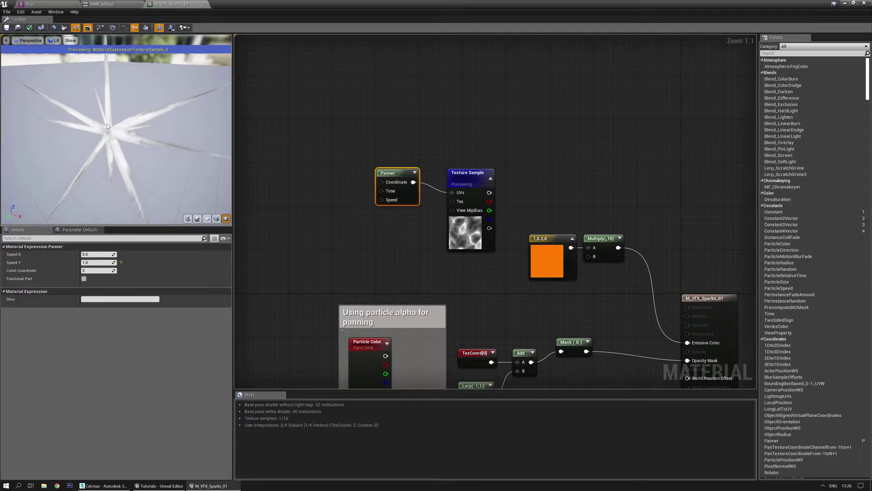
{"action": "left_click", "coordinate": [99, 254]}
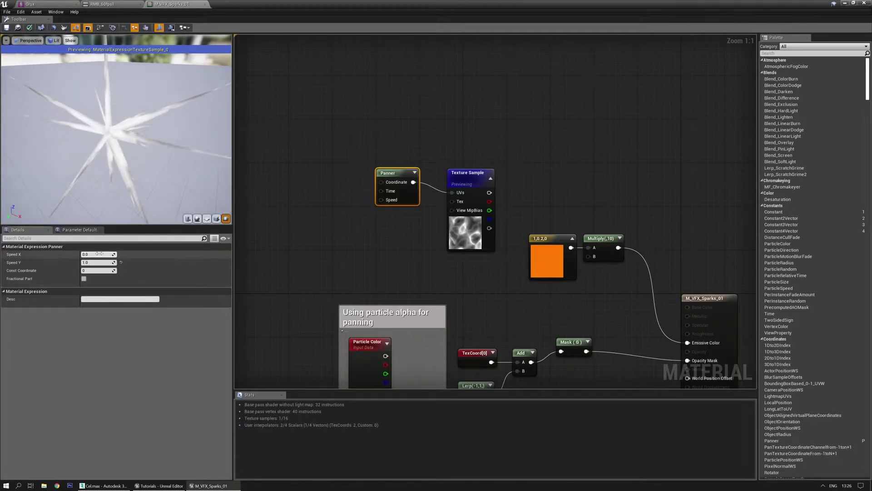
{"action": "type", "text": "0.1"}
{"action": "key", "text": "Return"}
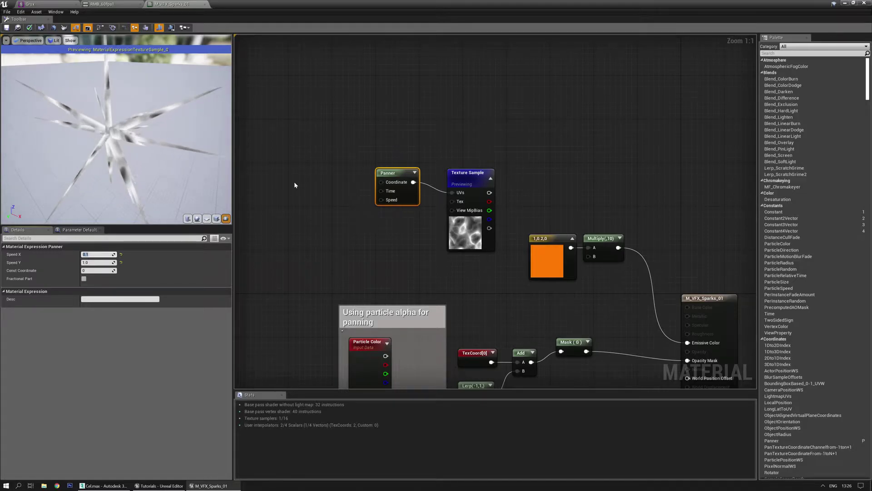
Add a TexCoord node before the Panner and connect it to the Coordinate input
{"action": "left_click", "coordinate": [315, 169]}
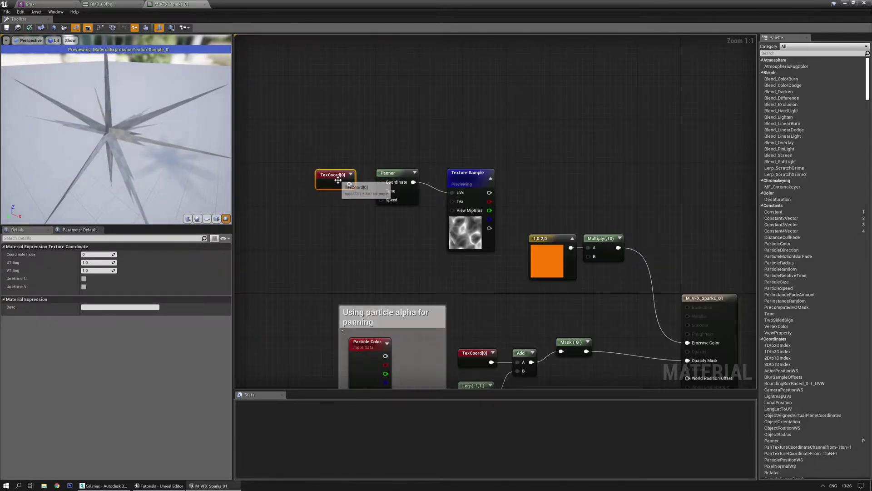
{"action": "left_click_drag", "start_coordinate": [350, 186], "coordinate": [381, 181]}
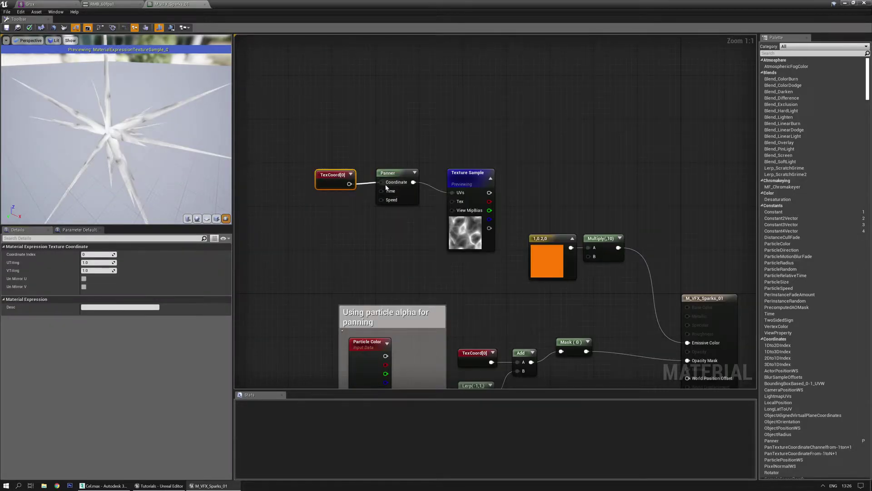
Set both UTiling and VTiling of the noise TexCoord node to 1.5 and check the preview mesh
{"action": "left_click", "coordinate": [100, 264]}
{"action": "type", "text": "2"}
{"action": "key", "text": "Tab"}
{"action": "type", "text": "2"}
{"action": "key", "text": "Return"}
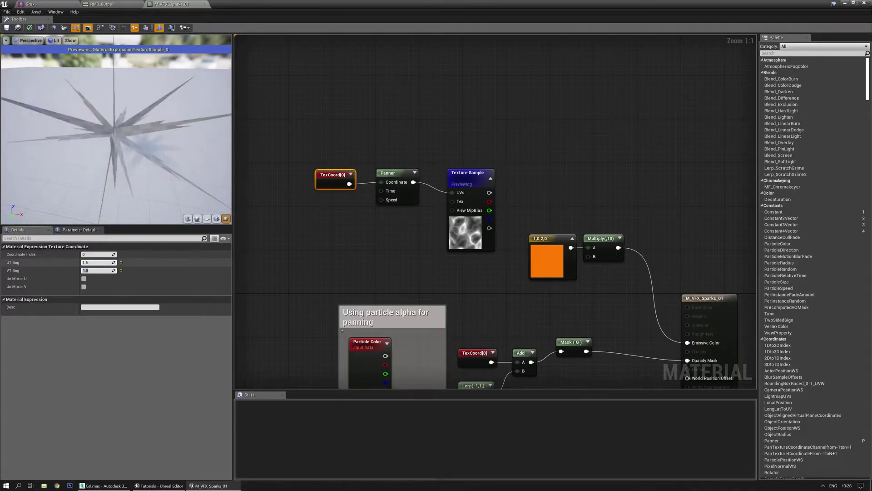
{"action": "mouse_move", "coordinate": [137, 137]}
{"action": "left_mouse_down"}
{"action": "mouse_move", "coordinate": [170, 135]}
{"action": "mouse_move", "coordinate": [193, 97]}
{"action": "mouse_move", "coordinate": [163, 136]}
{"action": "mouse_move", "coordinate": [150, 134]}
{"action": "left_mouse_up"}
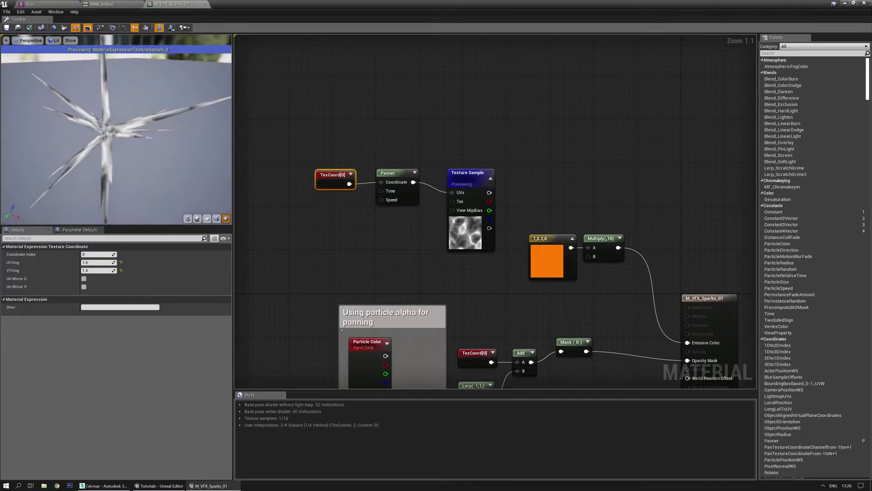
Set the Panner's Speed Y to 1.5 and check the scrolling noise on the preview mesh
{"action": "left_click", "coordinate": [384, 173]}
{"action": "type", "text": "1.5"}
{"action": "key", "text": "Return"}
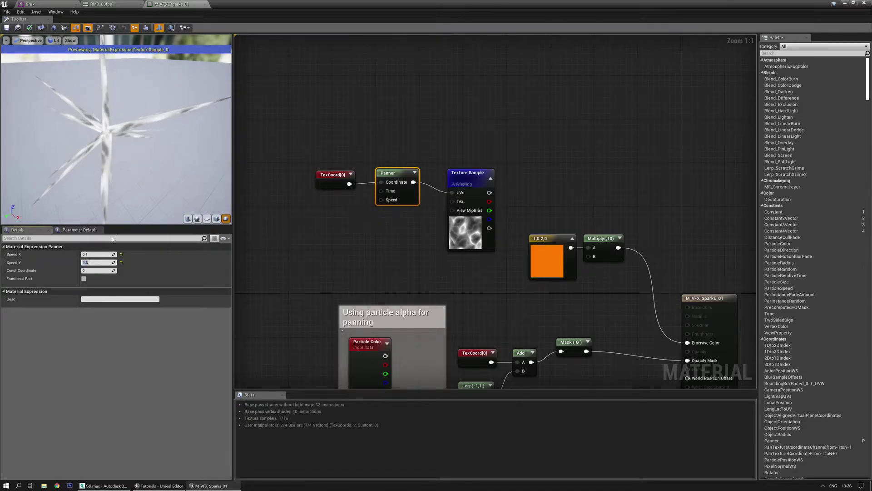
{"action": "mouse_move", "coordinate": [136, 150]}
{"action": "left_mouse_down"}
{"action": "mouse_move", "coordinate": [96, 112]}
{"action": "mouse_move", "coordinate": [68, 109]}
{"action": "mouse_move", "coordinate": [150, 136]}
{"action": "mouse_move", "coordinate": [141, 139]}
{"action": "left_mouse_up"}
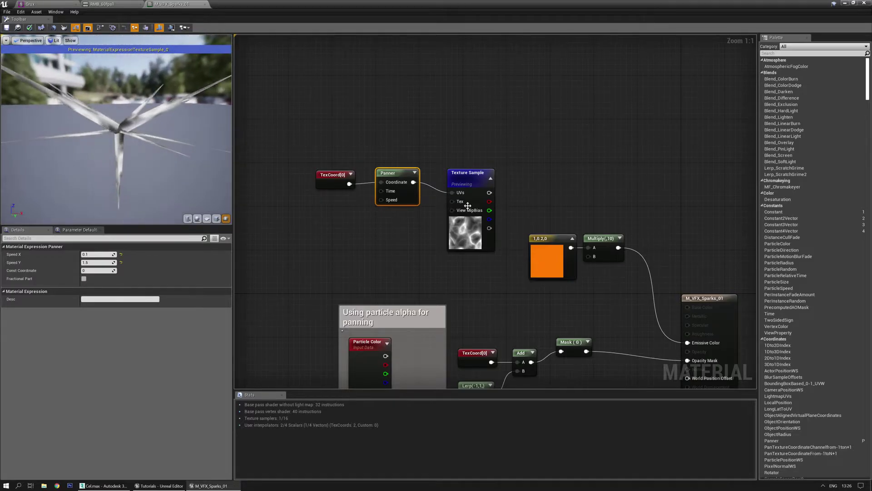
Connect the noise Texture Sample's red output to the Multiply node's B input and preview that Multiply node
{"action": "left_click_drag", "start_coordinate": [471, 178], "coordinate": [460, 168]}
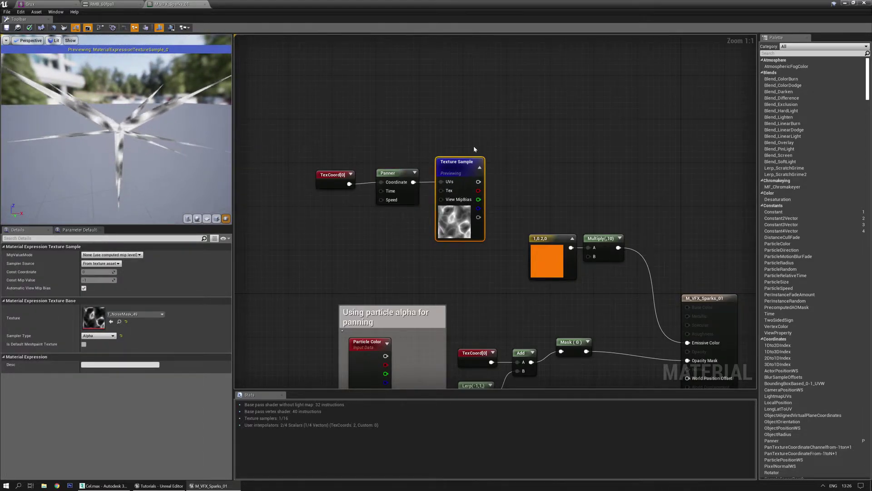
{"action": "right_click_drag", "start_coordinate": [518, 196], "coordinate": [502, 201]}
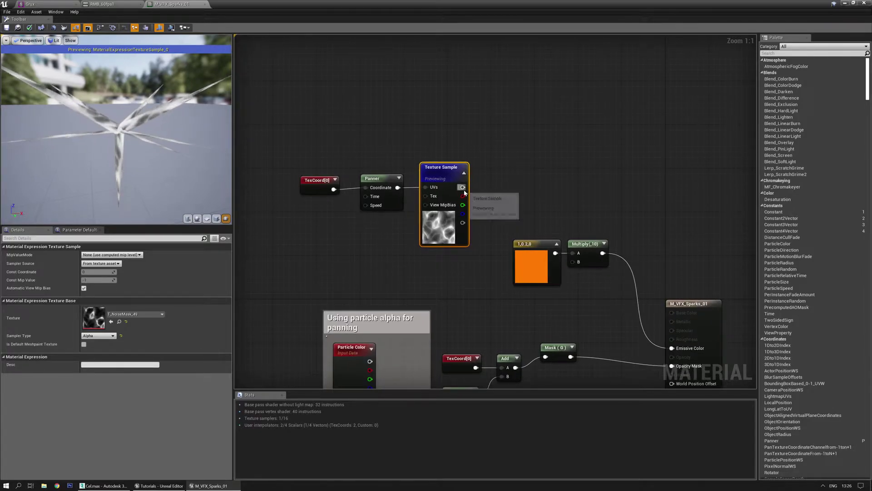
{"action": "left_click_drag", "start_coordinate": [462, 196], "coordinate": [464, 199]}
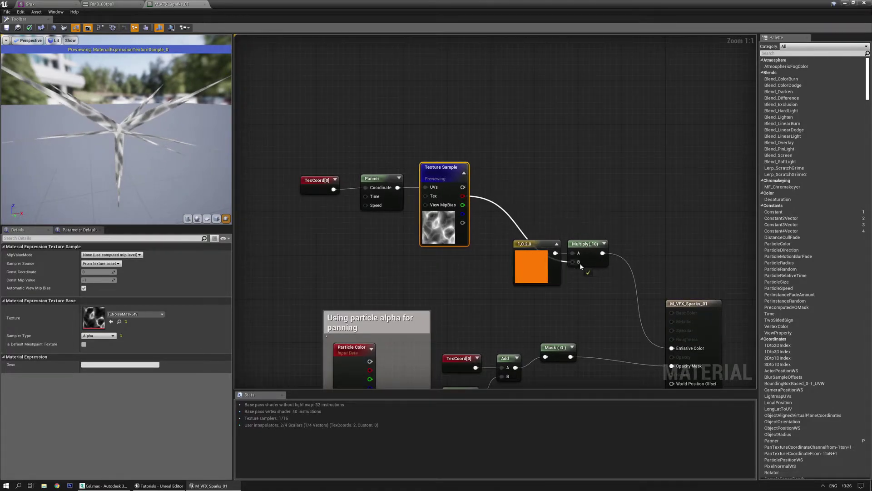
{"action": "left_click_drag", "start_coordinate": [580, 266], "coordinate": [579, 263]}
{"action": "left_click", "coordinate": [584, 245]}
{"action": "key", "text": "space"}
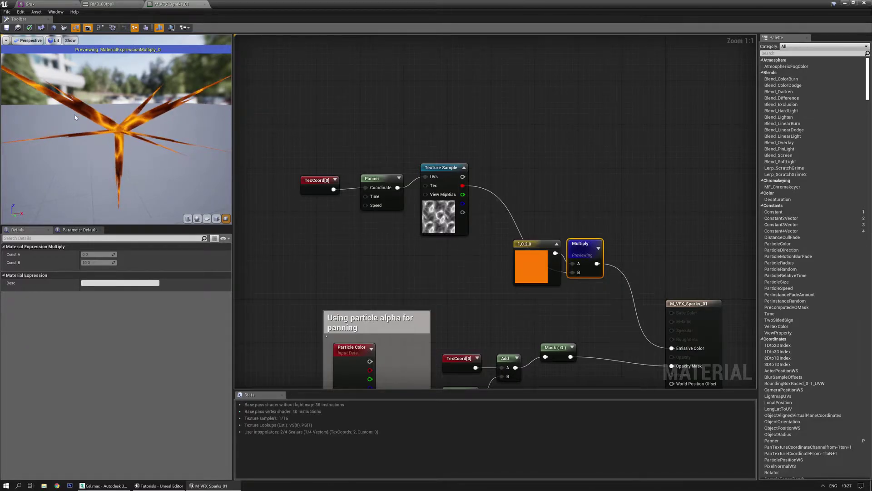
Insert a second Multiply node with Const B of 10 between the first Multiply and Emissive Color, and preview it
{"action": "left_click_drag", "start_coordinate": [563, 274], "coordinate": [624, 274]}
{"action": "left_click", "coordinate": [527, 219]}
{"action": "left_click_drag", "start_coordinate": [473, 234], "coordinate": [607, 319]}
{"action": "left_click", "coordinate": [98, 262]}
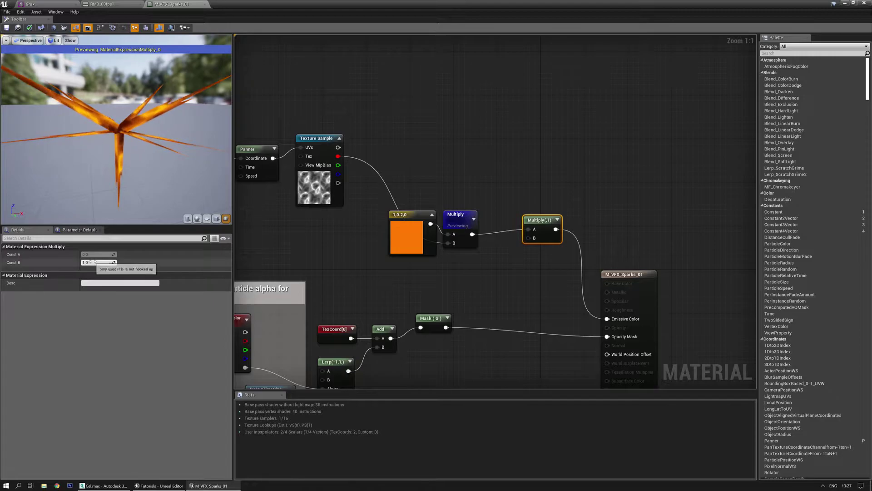
{"action": "type", "text": "10"}
{"action": "key", "text": "Return"}
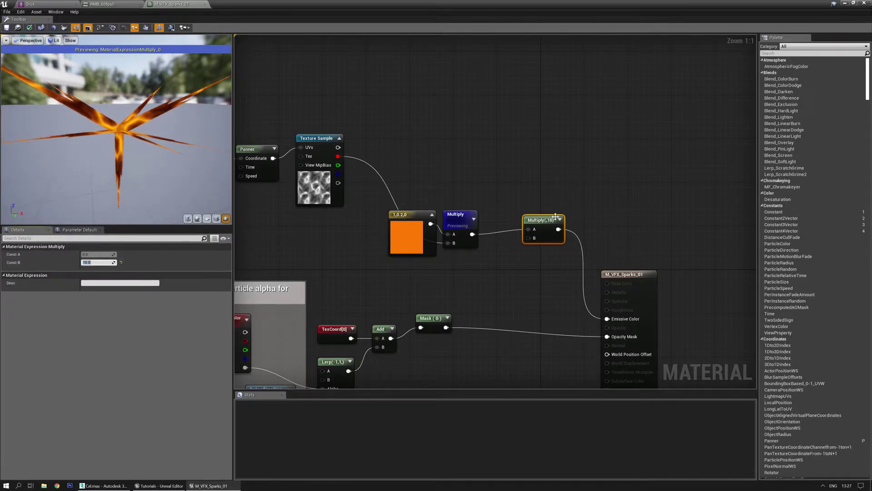
{"action": "key", "text": "space"}
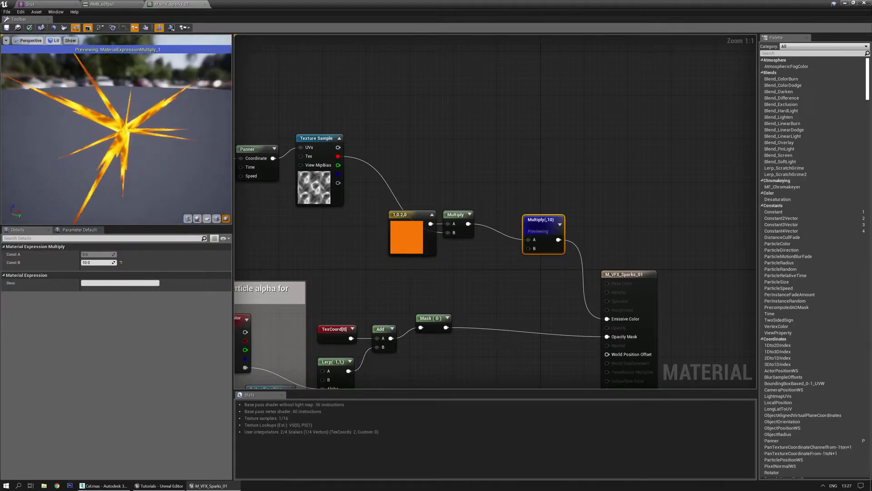
Add a Lerp node beside the noise Texture Sample and connect the texture's red output to its Alpha
{"action": "right_click_drag", "start_coordinate": [468, 157], "coordinate": [538, 195]}
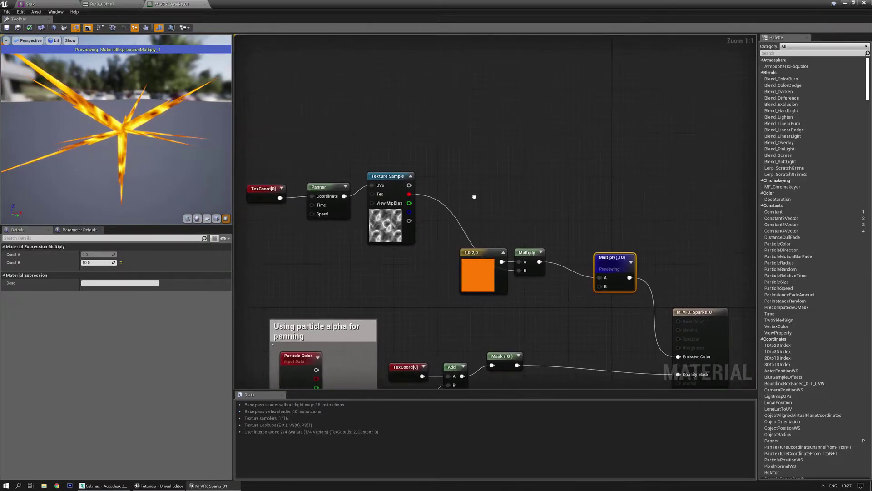
{"action": "left_click", "coordinate": [460, 173]}
{"action": "left_click_drag", "start_coordinate": [408, 194], "coordinate": [466, 165]}
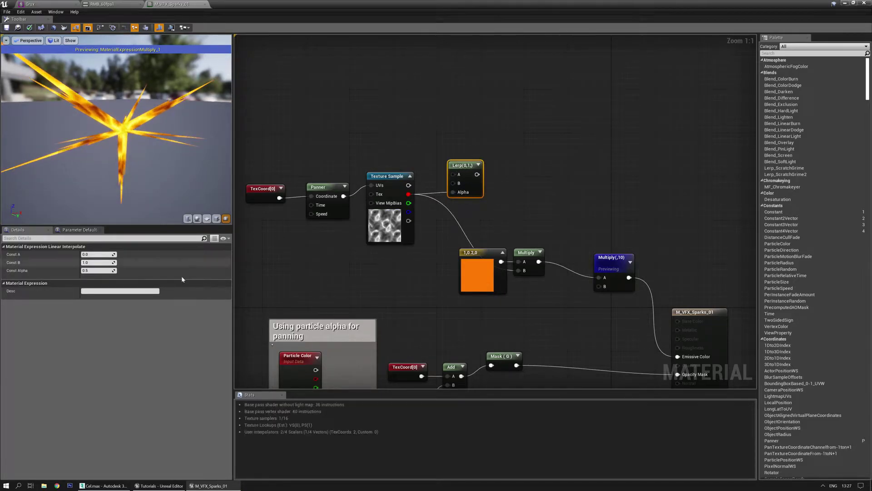
Set the new Lerp's Const A to 0.25 and connect its output to the first Multiply's B input
{"action": "left_click", "coordinate": [96, 253]}
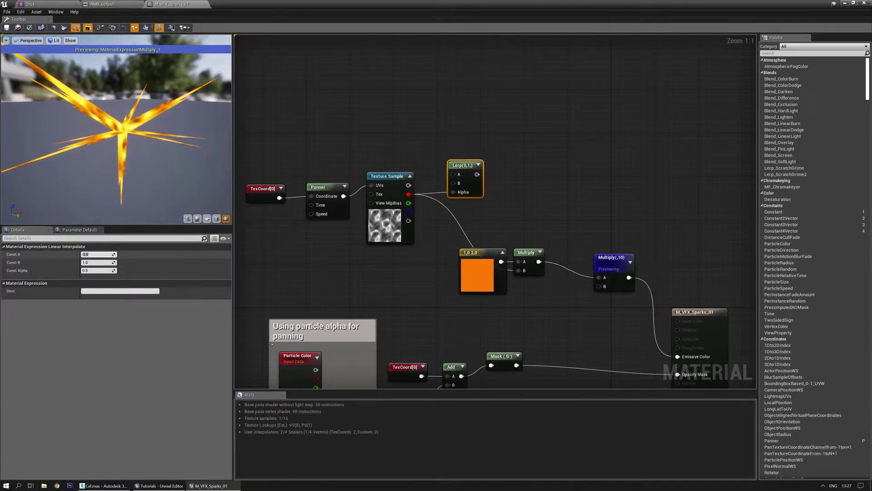
{"action": "type", "text": "0.25"}
{"action": "key", "text": "Return"}
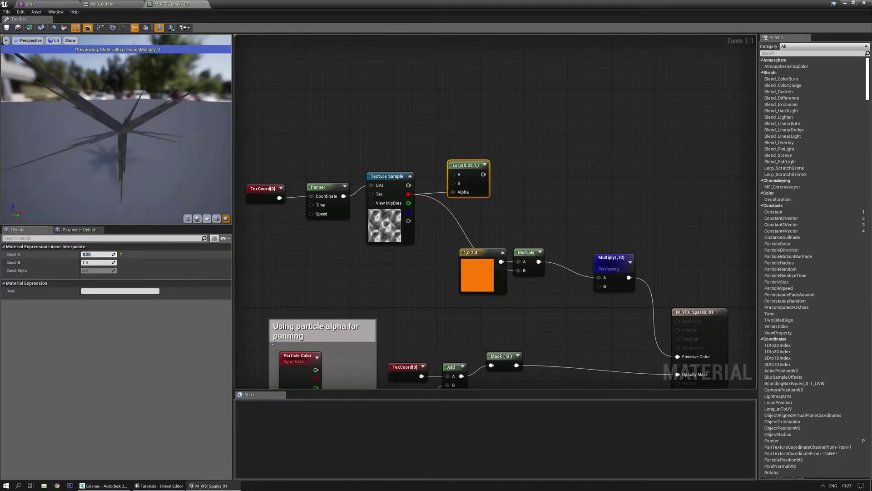
{"action": "left_click_drag", "start_coordinate": [483, 174], "coordinate": [518, 261]}
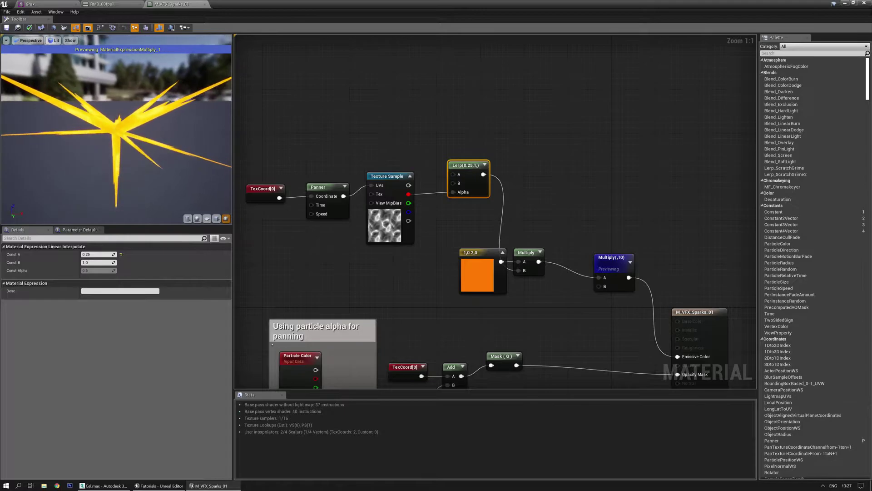
{"action": "left_click_drag", "start_coordinate": [127, 147], "coordinate": [182, 148]}
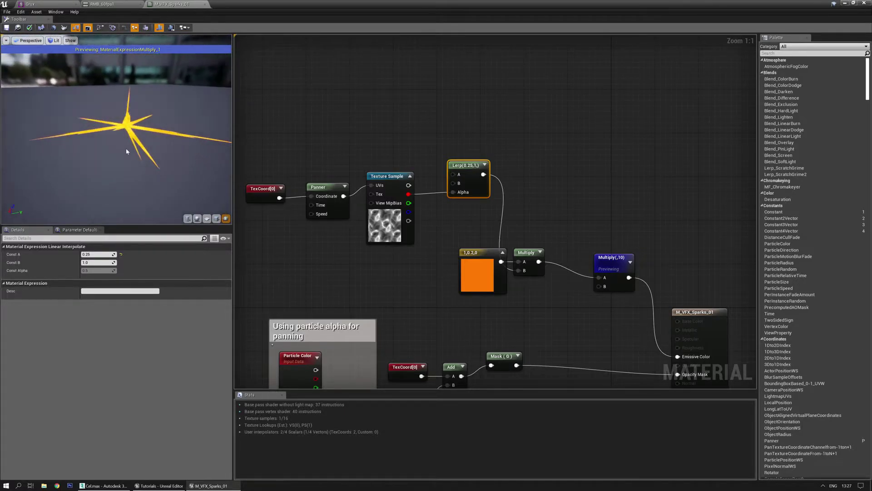
Stop previewing the second Multiply node and inspect the full material on the spark mesh from several angles
{"action": "right_click_drag", "start_coordinate": [491, 163], "coordinate": [438, 133]}
{"action": "left_click_drag", "start_coordinate": [558, 236], "coordinate": [543, 225]}
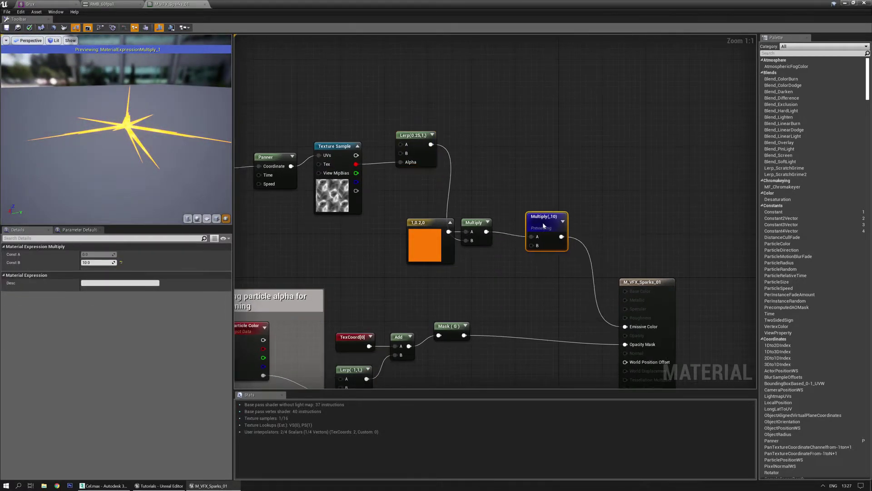
{"action": "key", "text": "space"}
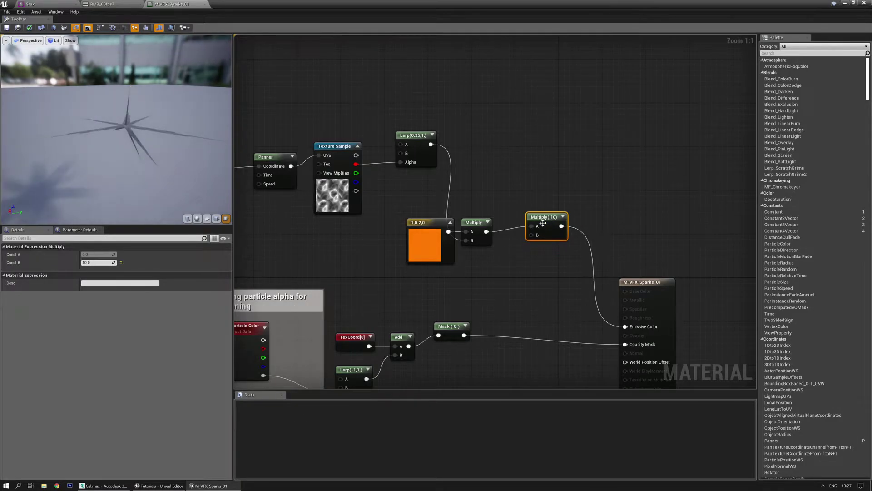
{"action": "left_click_drag", "start_coordinate": [78, 165], "coordinate": [156, 155]}
{"action": "scroll", "coordinate": [93, 161], "scroll_direction": "down", "scroll_amount": 5}
{"action": "left_click_drag", "start_coordinate": [93, 161], "coordinate": [46, 148]}
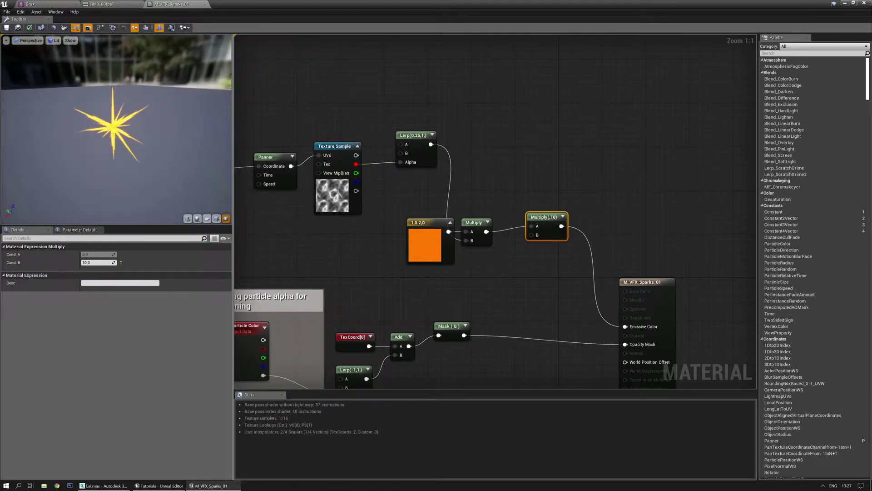
{"action": "left_click_drag", "start_coordinate": [114, 137], "coordinate": [36, 170]}
Replace the orange constant on the first Multiply's A input with the Particle Color RGB output, moving the constant aside
{"action": "right_click_drag", "start_coordinate": [600, 186], "coordinate": [555, 179]}
{"action": "left_click_drag", "start_coordinate": [432, 222], "coordinate": [414, 222]}
{"action": "right_click_drag", "start_coordinate": [274, 343], "coordinate": [309, 313]}
{"action": "left_click_drag", "start_coordinate": [309, 313], "coordinate": [519, 207]}
{"action": "left_click_drag", "start_coordinate": [456, 196], "coordinate": [567, 132]}
{"action": "right_click_drag", "start_coordinate": [549, 177], "coordinate": [450, 230]}
{"action": "left_click_drag", "start_coordinate": [469, 159], "coordinate": [606, 169]}
{"action": "right_click_drag", "start_coordinate": [457, 192], "coordinate": [507, 125]}
Connect the first Multiply directly to Emissive Color, and move the second Multiply aside with its A input disconnected
{"action": "left_click_drag", "start_coordinate": [496, 190], "coordinate": [605, 226]}
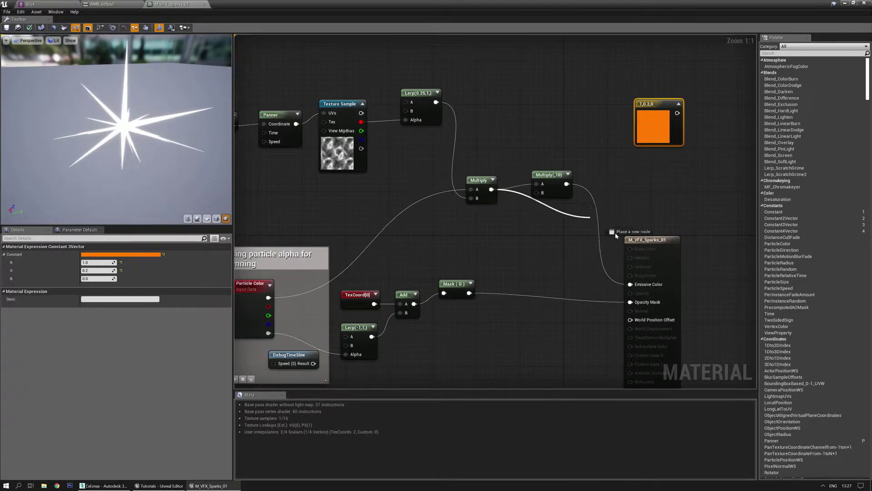
{"action": "left_click_drag", "start_coordinate": [629, 289], "coordinate": [630, 285]}
{"action": "left_click_drag", "start_coordinate": [549, 176], "coordinate": [652, 176]}
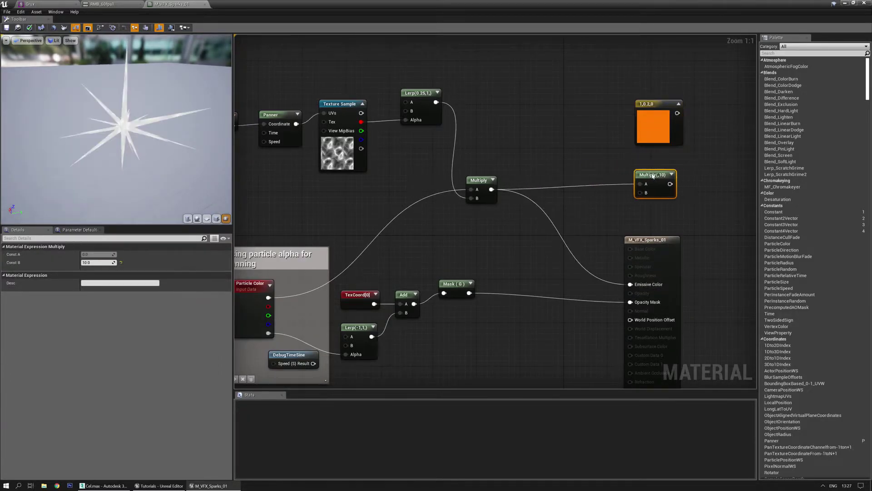
{"action": "left_click", "coordinate": [641, 184], "text": "alt"}
{"action": "left_click", "coordinate": [590, 162]}
Move the noise TexCoord and Panner nodes closer to the Texture Sample and even out their spacing
{"action": "right_click_drag", "start_coordinate": [485, 197], "coordinate": [554, 198]}
{"action": "right_click_drag", "start_coordinate": [417, 179], "coordinate": [443, 188]}
{"action": "left_click", "coordinate": [313, 127]}
{"action": "key", "text": "Right"}
{"action": "key", "text": "Right"}
{"action": "left_click_drag", "start_coordinate": [287, 118], "coordinate": [378, 179]}
{"action": "key", "text": "Up"}
{"action": "key", "text": "Up"}
{"action": "key", "text": "Right"}
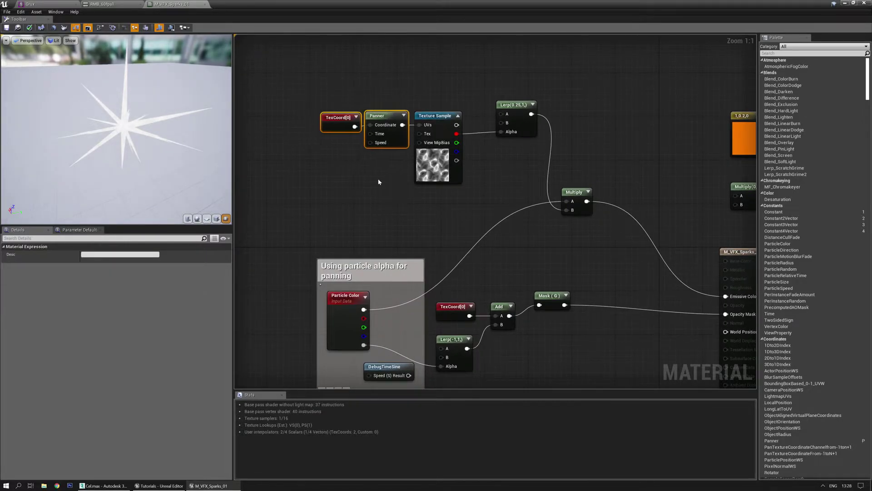
{"action": "left_click_drag", "start_coordinate": [332, 128], "coordinate": [334, 130]}
{"action": "key", "text": "Left"}
Shift the noise TexCoord, Panner and Texture Sample together toward the Lerp(0.25,1) node
{"action": "left_click_drag", "start_coordinate": [303, 95], "coordinate": [464, 181]}
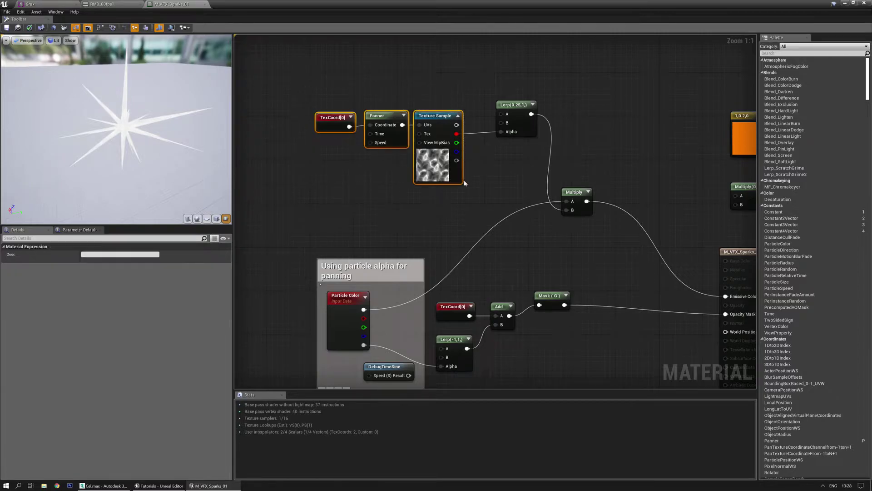
{"action": "key", "text": "Up"}
{"action": "key", "text": "Up"}
{"action": "key", "text": "Right"}
{"action": "key", "text": "Right"}
{"action": "key", "text": "Right"}
{"action": "key", "text": "Right"}
{"action": "key", "text": "Right"}
Move the whole noise chain, from TexCoord to Lerp, down beside the Multiply node feeding Emissive Color
{"action": "left_click_drag", "start_coordinate": [317, 74], "coordinate": [526, 177]}
{"action": "right_click_drag", "start_coordinate": [526, 176], "coordinate": [514, 146]}
{"action": "left_click_drag", "start_coordinate": [509, 79], "coordinate": [517, 197]}
{"action": "right_click_drag", "start_coordinate": [364, 240], "coordinate": [400, 207]}
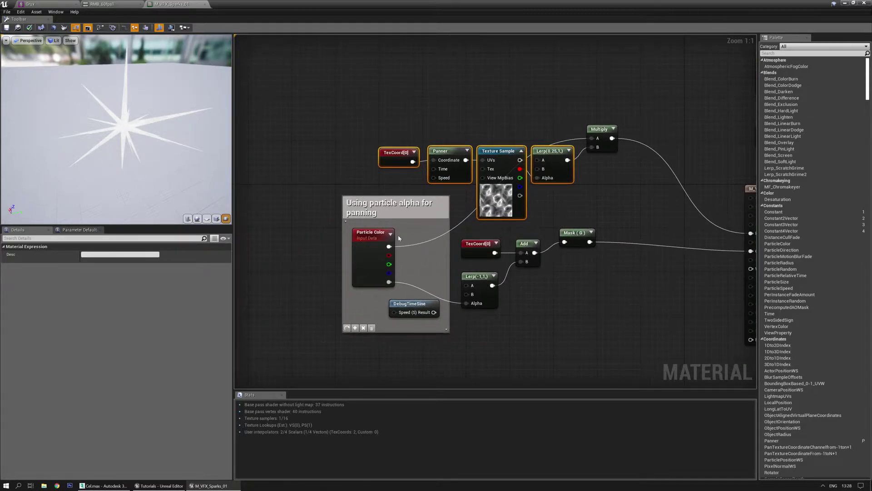
Add a reroute point on the wire from Particle Color to Multiply and raise it above the noise chain
{"action": "double_click", "coordinate": [418, 246]}
{"action": "left_click", "coordinate": [422, 246]}
{"action": "key", "text": "Up"}
{"action": "key", "text": "Up"}
{"action": "key", "text": "Up"}
{"action": "key", "text": "Up"}
{"action": "key", "text": "Up"}
{"action": "key", "text": "Up"}
{"action": "key", "text": "Up"}
{"action": "key", "text": "Up"}
{"action": "key", "text": "Up"}
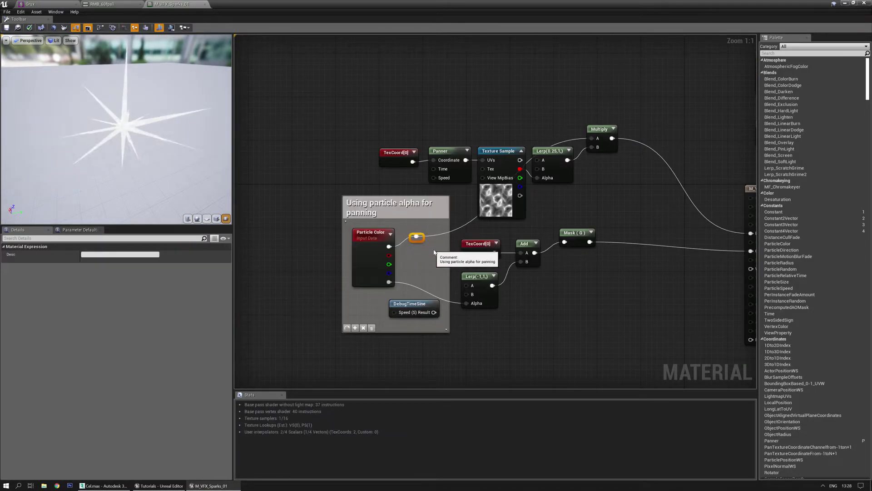
{"action": "key", "text": "Up"}
{"action": "key", "text": "Up"}
{"action": "key", "text": "Up"}
{"action": "key", "text": "Up"}
{"action": "key", "text": "Up"}
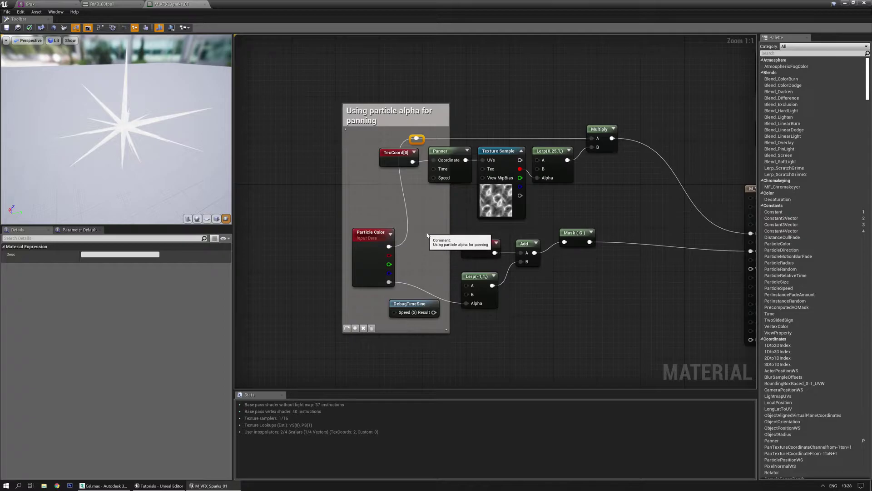
Refit the "Using particle alpha for panning" comment box around only the Particle Color and DebugTimeSine nodes
{"action": "left_click", "coordinate": [427, 235]}
{"action": "left_click", "coordinate": [382, 123]}
{"action": "left_click", "coordinate": [364, 246]}
{"action": "left_click", "coordinate": [418, 310], "text": "shift"}
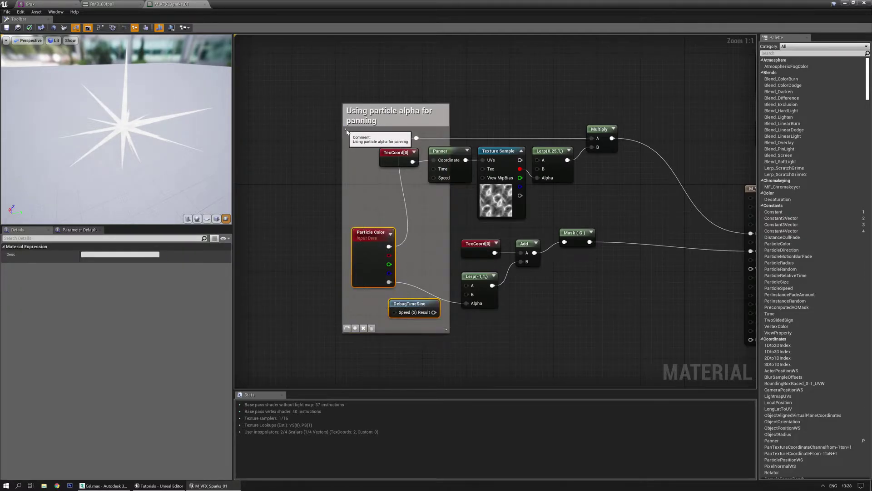
{"action": "left_click", "coordinate": [348, 330]}
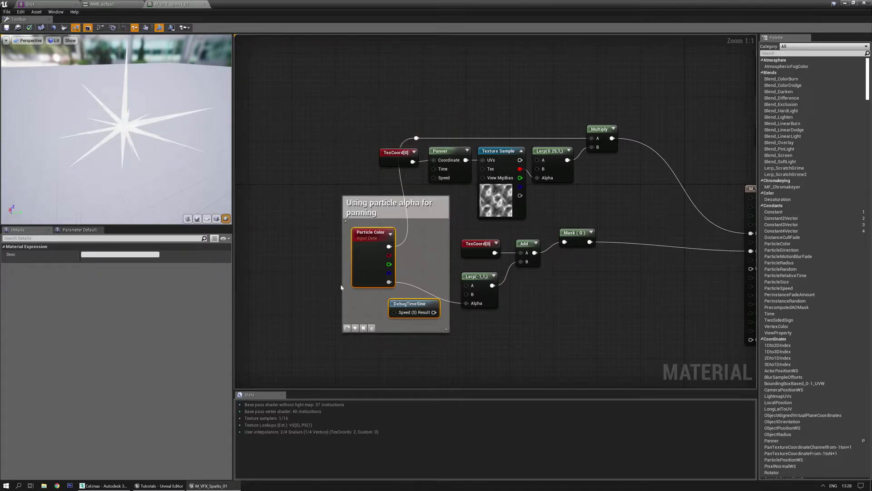
{"action": "left_click", "coordinate": [338, 183]}
Shift the reroute point, Panner, Texture Sample, Lerp and Multiply nodes to the right as a group
{"action": "right_click_drag", "start_coordinate": [365, 120], "coordinate": [334, 151]}
{"action": "left_click_drag", "start_coordinate": [598, 149], "coordinate": [393, 210]}
{"action": "key", "text": "Right"}
{"action": "key", "text": "Right"}
{"action": "key", "text": "Right"}
{"action": "key", "text": "Right"}
{"action": "key", "text": "Right"}
{"action": "key", "text": "Right"}
{"action": "key", "text": "Right"}
{"action": "key", "text": "Right"}
{"action": "key", "text": "Right"}
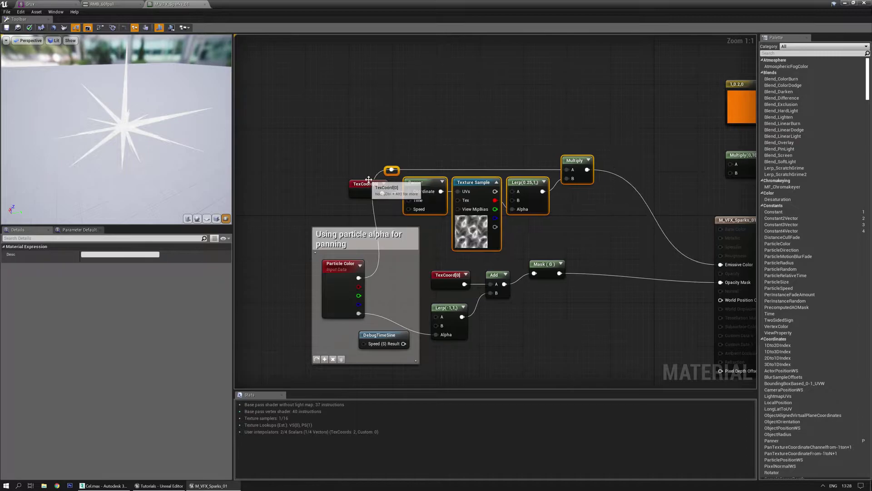
Reposition the reroute point above the noise chain's start and place the noise TexCoord next to the Panner
{"action": "left_click_drag", "start_coordinate": [441, 132], "coordinate": [385, 187]}
{"action": "key", "text": "Left"}
{"action": "key", "text": "Left"}
{"action": "key", "text": "Left"}
{"action": "left_click_drag", "start_coordinate": [312, 146], "coordinate": [325, 179]}
{"action": "key", "text": "Right"}
{"action": "key", "text": "Right"}
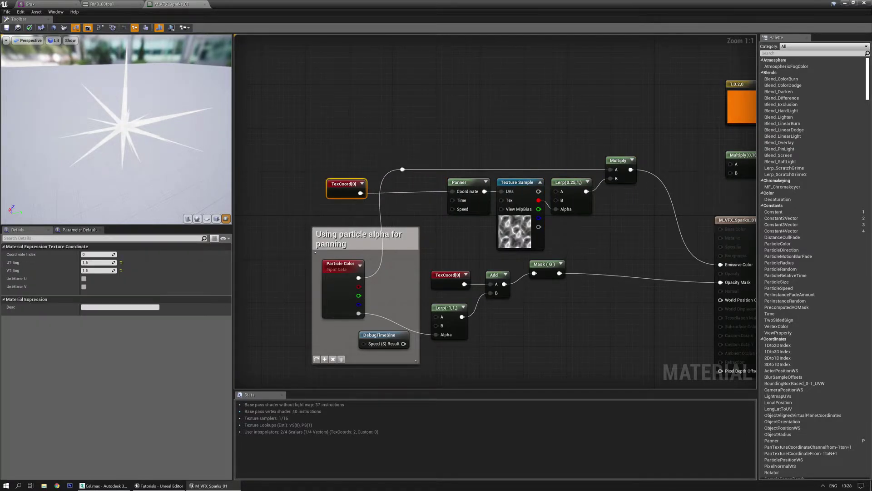
{"action": "left_click", "coordinate": [443, 220]}
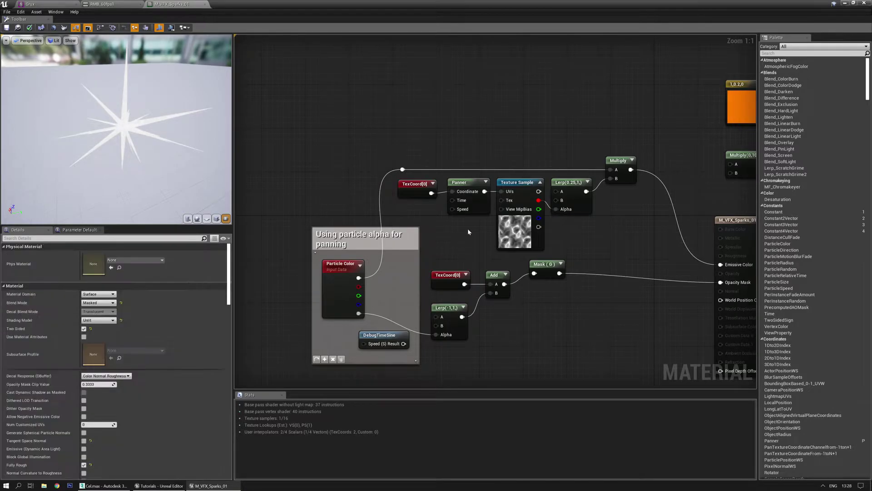
Align the opacity mask's TexCoord, Add and Mask (G) nodes in a compact row
{"action": "key", "text": "Home"}
{"action": "left_click_drag", "start_coordinate": [544, 324], "coordinate": [459, 277]}
{"action": "key", "text": "Down"}
{"action": "key", "text": "Down"}
{"action": "left_click", "coordinate": [551, 277]}
{"action": "key", "text": "Up"}
{"action": "key", "text": "Down"}
{"action": "left_click_drag", "start_coordinate": [412, 242], "coordinate": [460, 275]}
{"action": "key", "text": "Up"}
{"action": "key", "text": "Up"}
{"action": "key", "text": "Right"}
{"action": "key", "text": "Right"}
{"action": "left_click", "coordinate": [420, 252]}
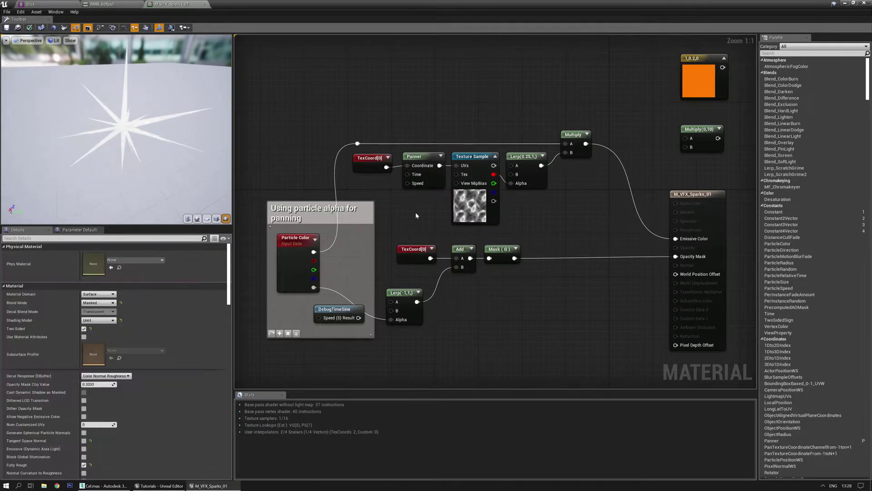
Move the Lerp(-1,1) node up and to the right, directly below the opacity mask's TexCoord
{"action": "left_click", "coordinate": [462, 324]}
{"action": "left_click_drag", "start_coordinate": [402, 287], "coordinate": [470, 326]}
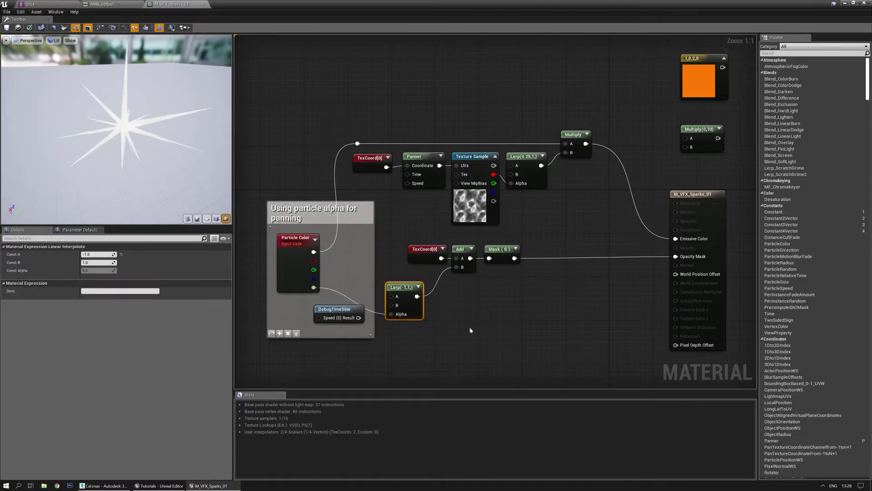
{"action": "key", "text": "Up"}
{"action": "key", "text": "Up"}
{"action": "key", "text": "Up"}
{"action": "key", "text": "Up"}
{"action": "key", "text": "Right"}
{"action": "key", "text": "Right"}
{"action": "key", "text": "Right"}
{"action": "key", "text": "Right"}
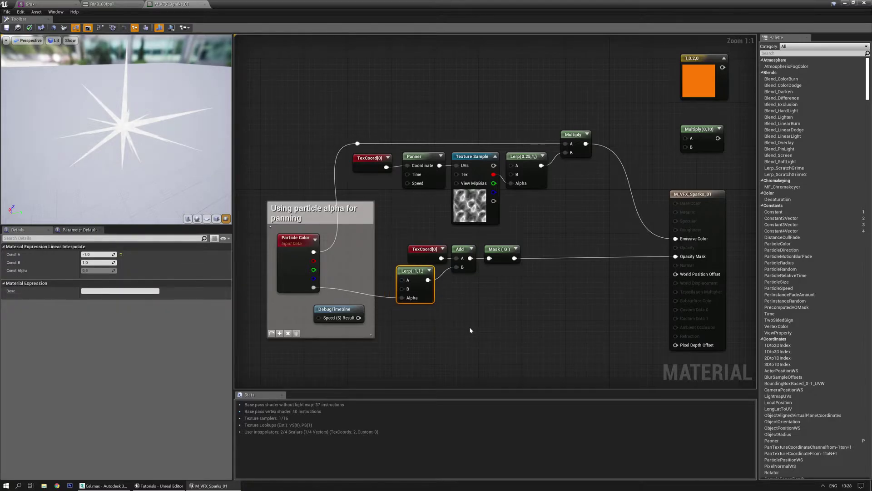
Move the Particle Color node slightly down and left so its alpha wire runs straight into the Lerp(-1,1) node
{"action": "left_click", "coordinate": [469, 326]}
{"action": "right_click_drag", "start_coordinate": [470, 326], "coordinate": [480, 299]}
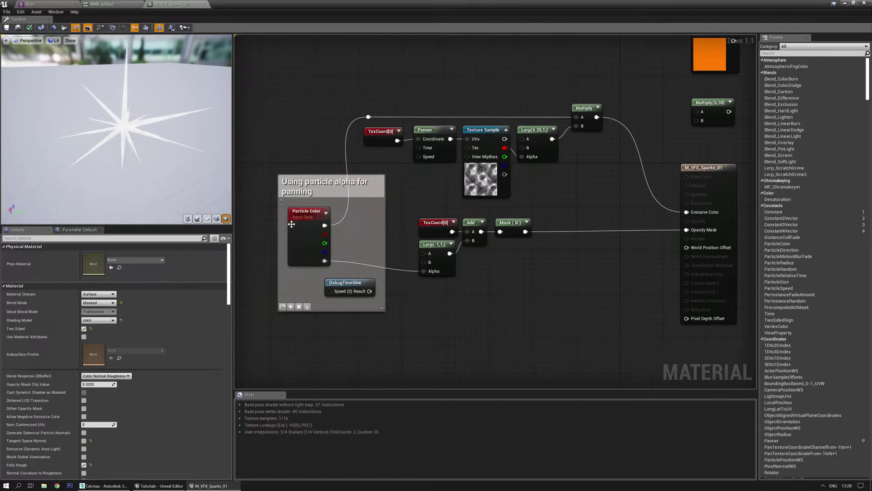
{"action": "left_click", "coordinate": [313, 220]}
{"action": "key", "text": "Down"}
{"action": "key", "text": "Left"}
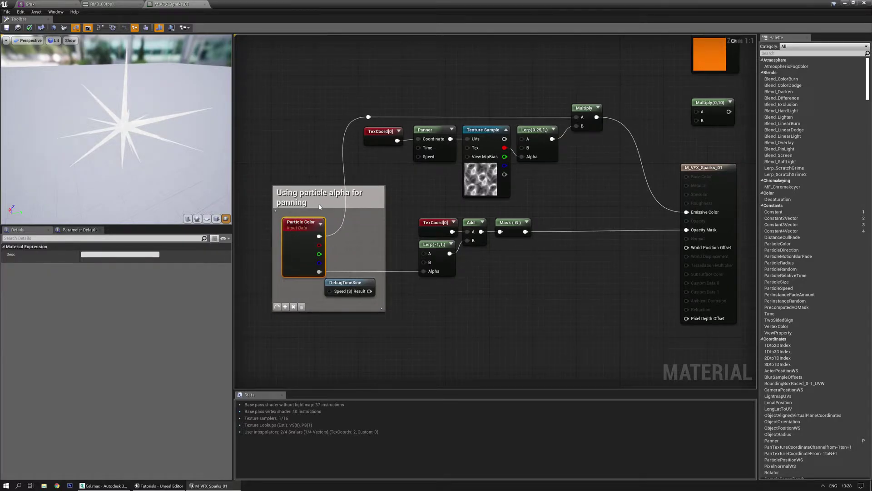
{"action": "left_click", "coordinate": [374, 248]}
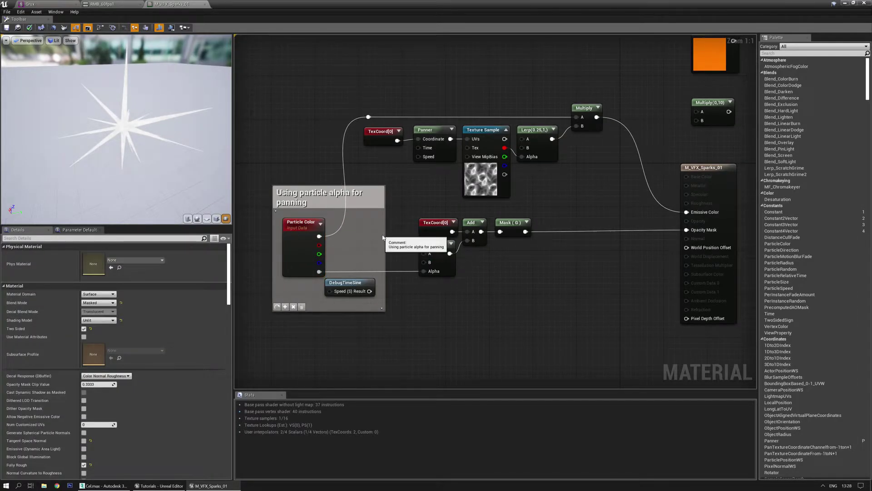
Save the M_VFX_Sparks_01 material
{"action": "right_click_drag", "start_coordinate": [453, 274], "coordinate": [416, 273]}
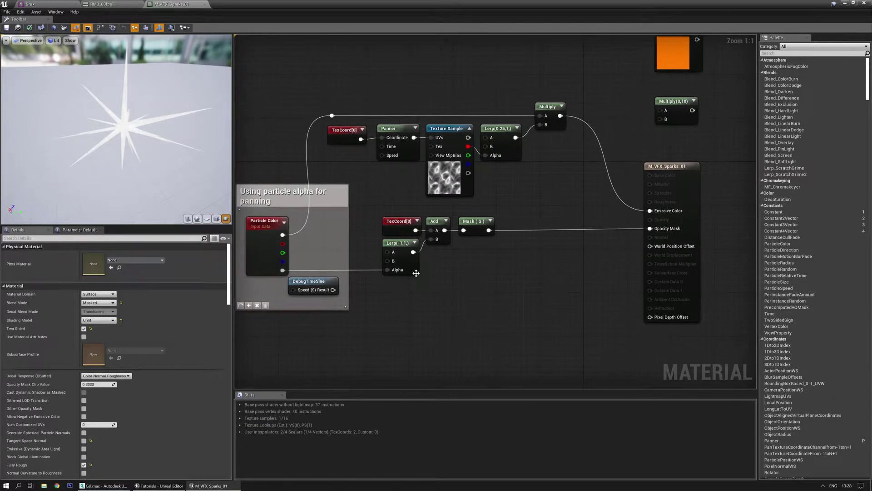
{"action": "scroll", "coordinate": [525, 287], "scroll_direction": "down", "scroll_amount": 2}
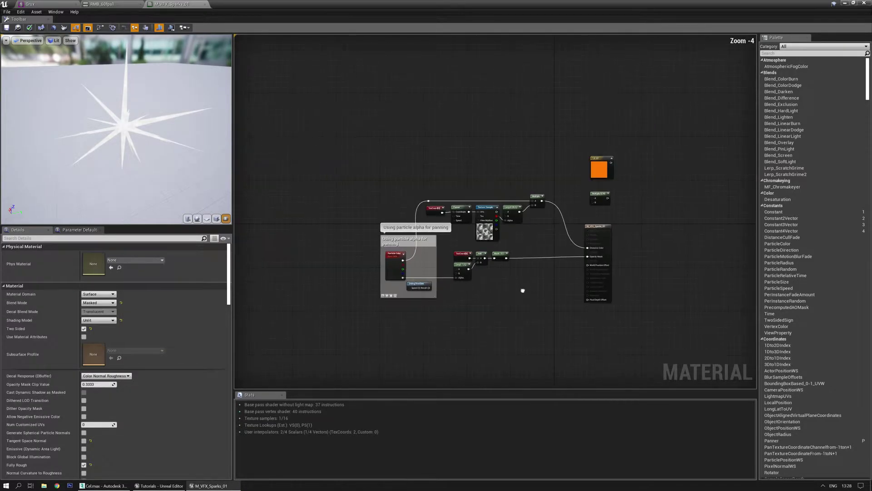
{"action": "right_click_drag", "start_coordinate": [545, 246], "coordinate": [446, 277]}
{"action": "left_click", "coordinate": [7, 28]}
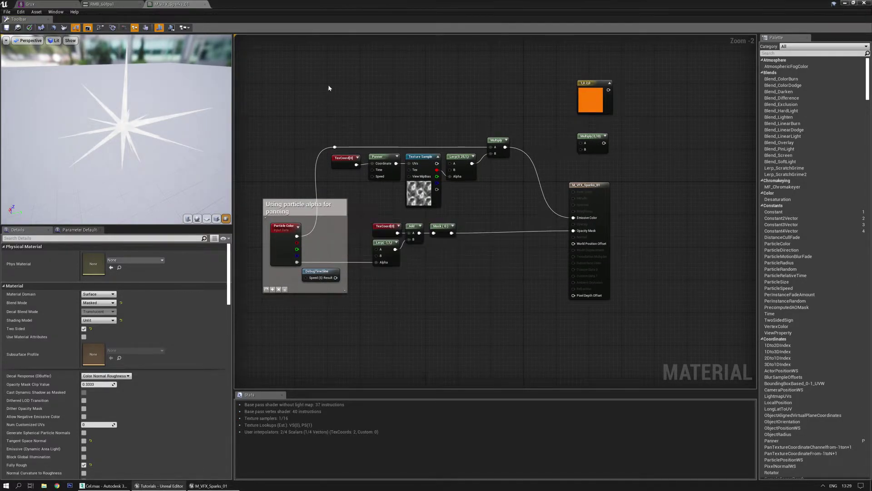
Create a particle system named Par_Impactspark_01 in the Celine/ParticleSystems folder
{"action": "key", "text": "ctrl+b"}
{"action": "left_click", "coordinate": [268, 307]}
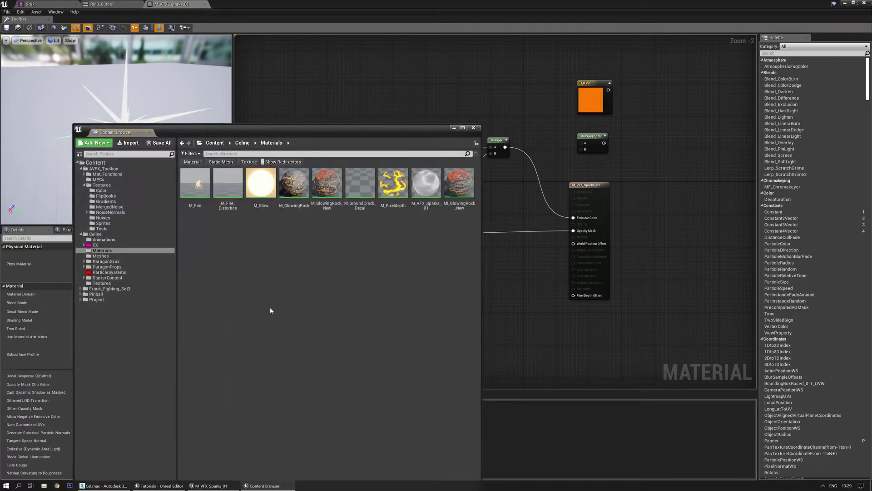
{"action": "left_click_drag", "start_coordinate": [266, 130], "coordinate": [339, 116]}
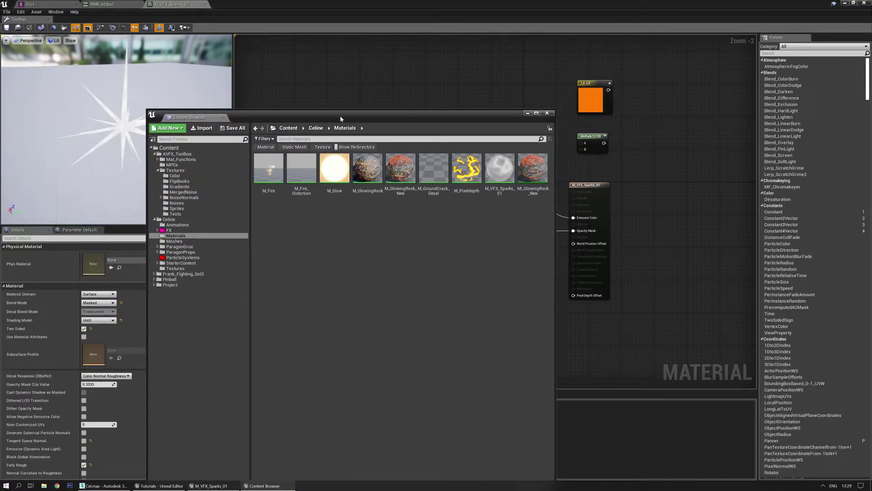
{"action": "left_click", "coordinate": [183, 258]}
{"action": "left_click", "coordinate": [268, 170]}
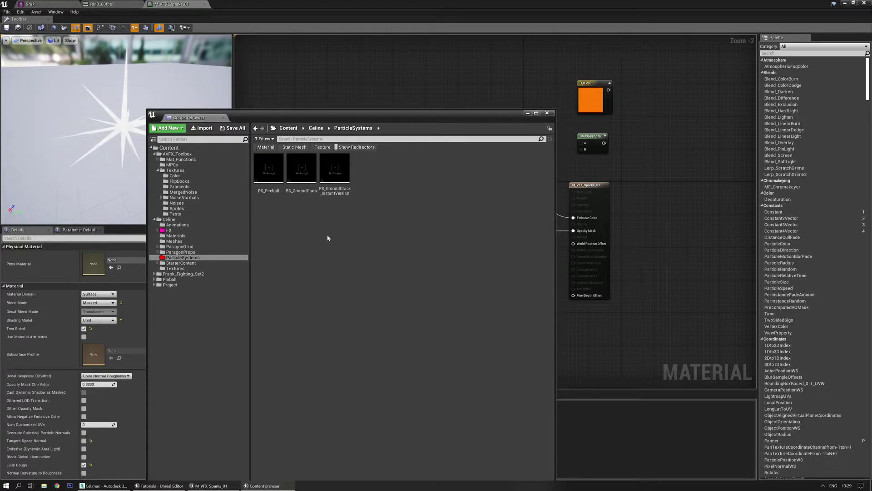
{"action": "right_click", "coordinate": [385, 227]}
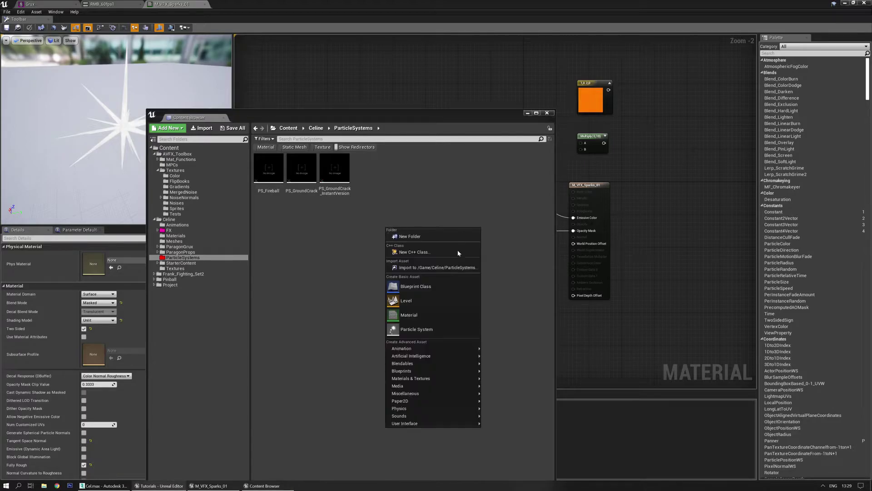
{"action": "left_click", "coordinate": [409, 330]}
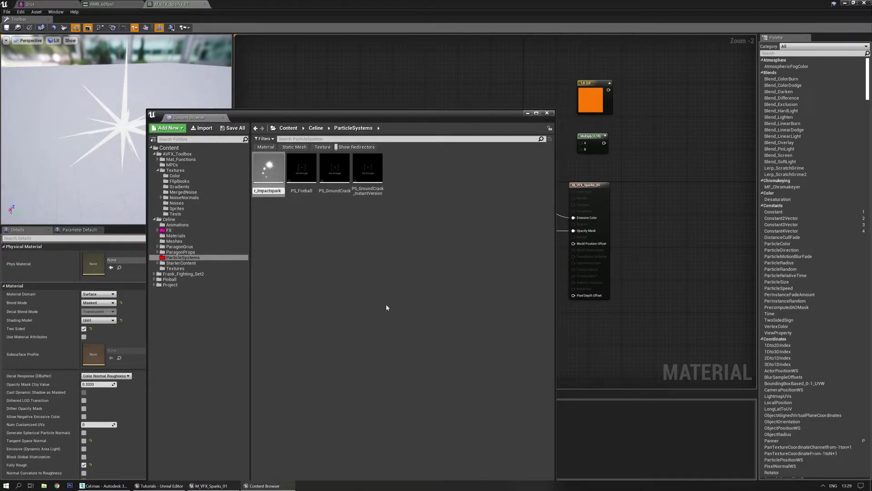
{"action": "left_click", "coordinate": [379, 302]}
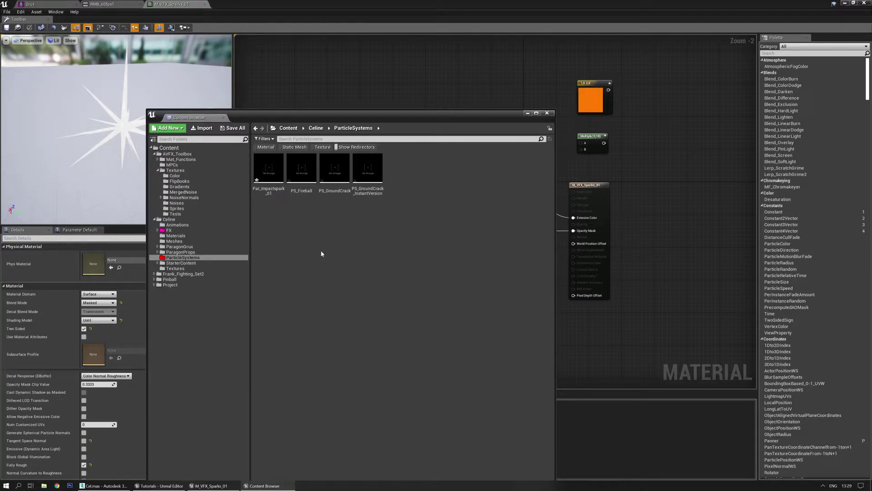
Open Par_Impactspark_01 and add a Mesh Data type module to its particle emitter
{"action": "double_click", "coordinate": [269, 170]}
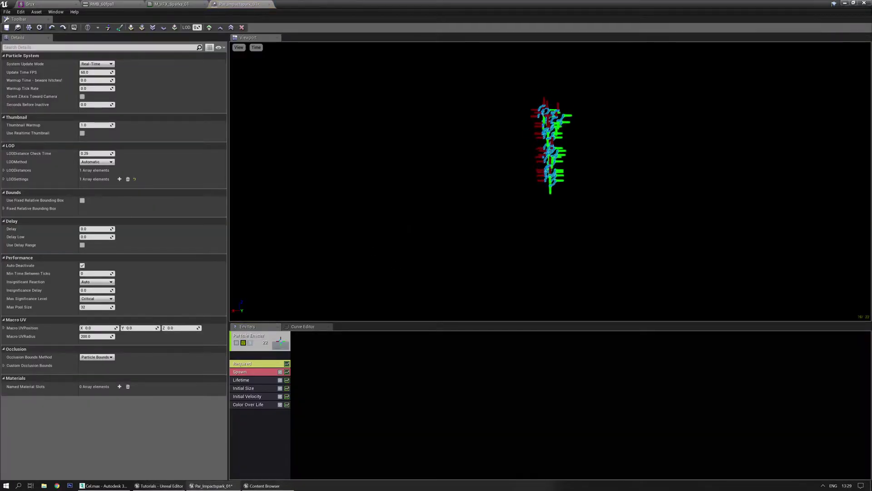
{"action": "left_click", "coordinate": [258, 346]}
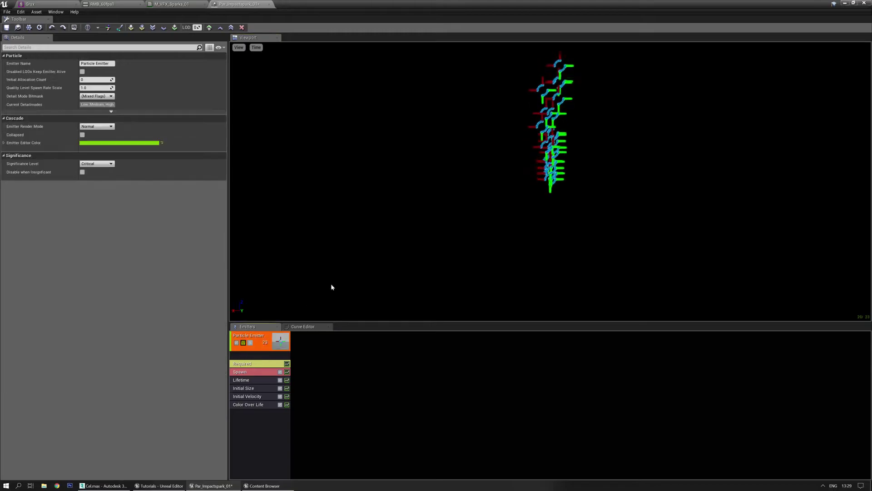
{"action": "right_click", "coordinate": [266, 358]}
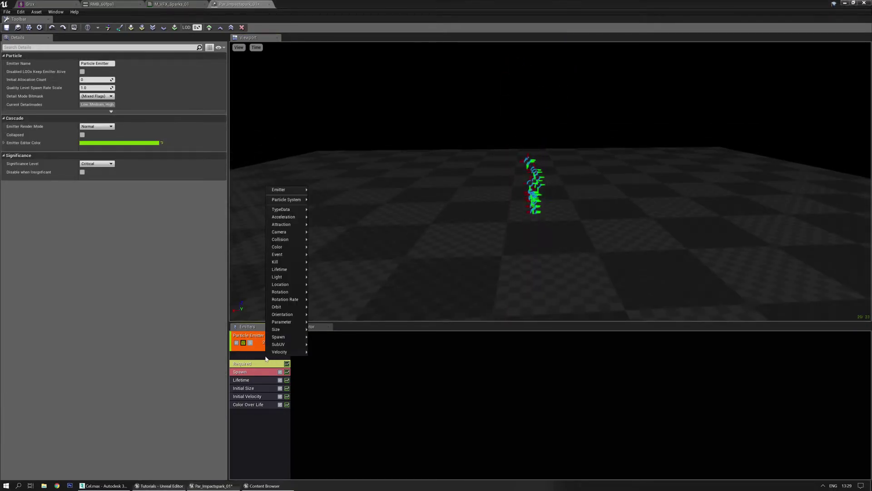
{"action": "mouse_move", "coordinate": [291, 211]}
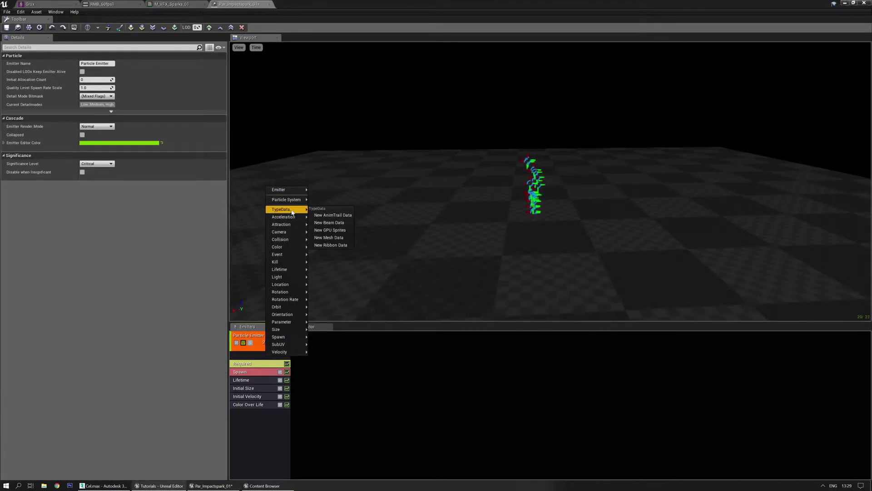
{"action": "left_click", "coordinate": [336, 236]}
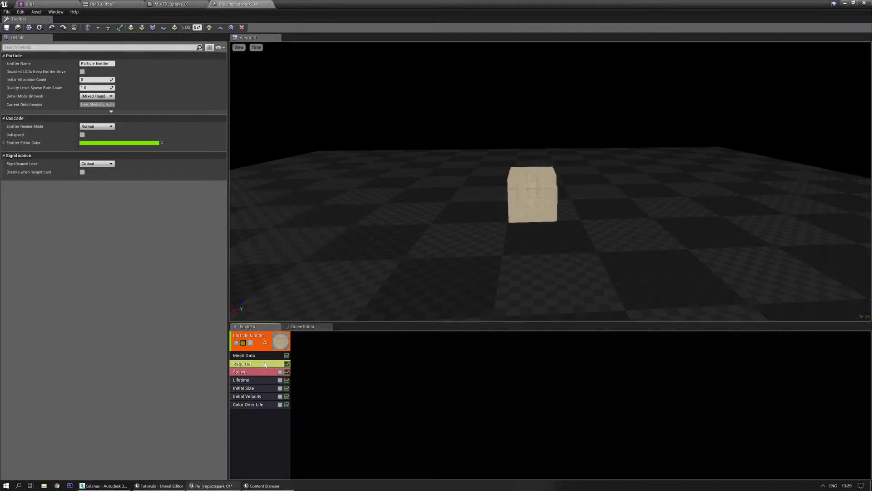
Assign SM_VFX_Spark_01 from the Celine/Meshes folder as the Mesh Data mesh and enable Override Material
{"action": "key", "text": "ctrl+b"}
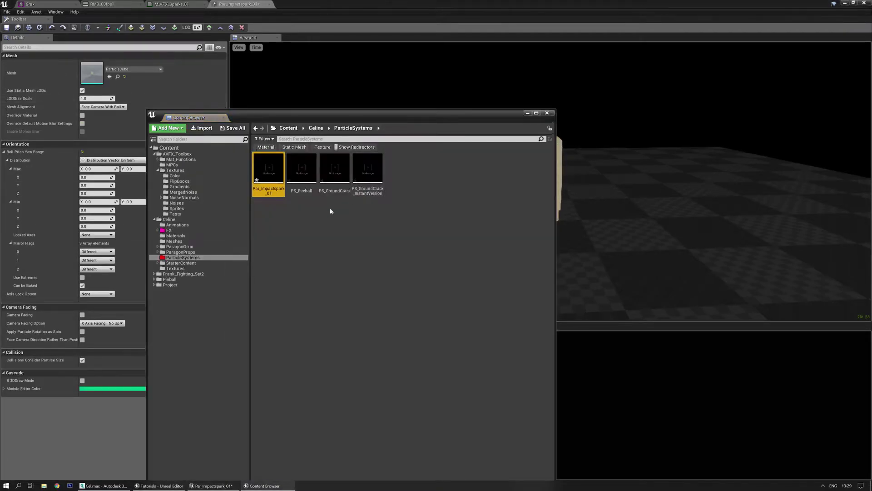
{"action": "left_click", "coordinate": [180, 246]}
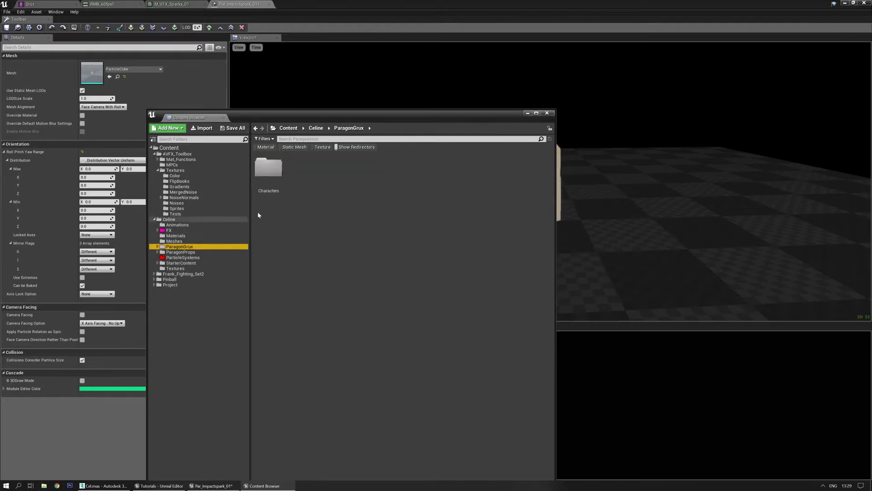
{"action": "left_click", "coordinate": [174, 240]}
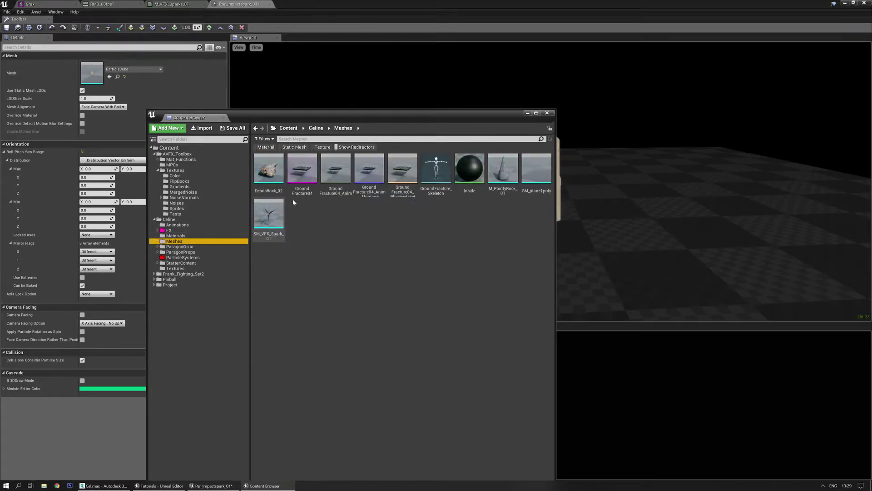
{"action": "left_click", "coordinate": [110, 76]}
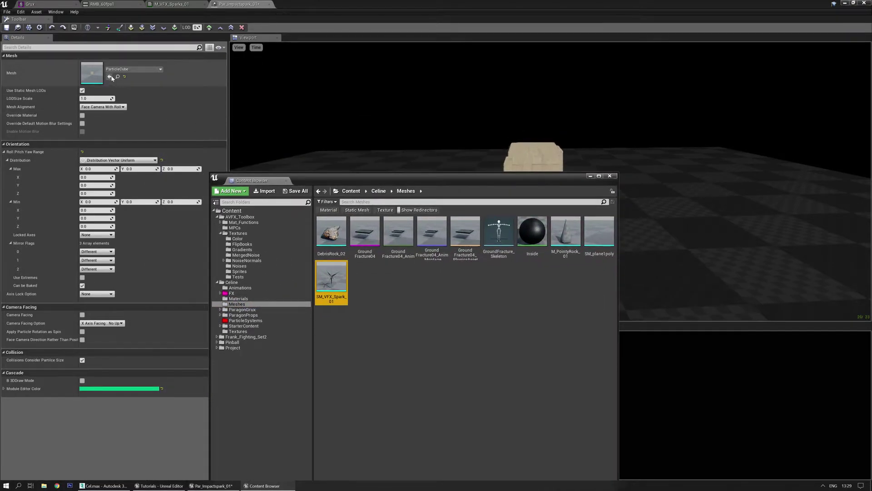
{"action": "left_click", "coordinate": [82, 114]}
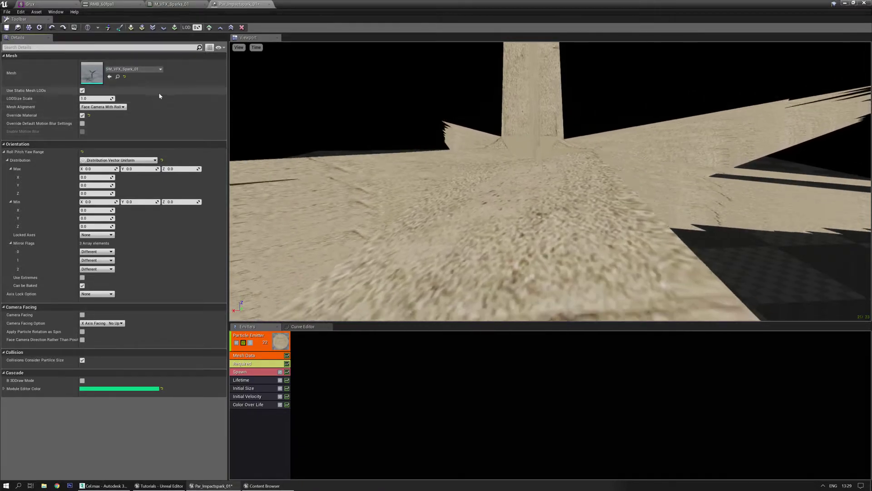
{"action": "left_click_drag", "start_coordinate": [391, 174], "coordinate": [391, 218]}
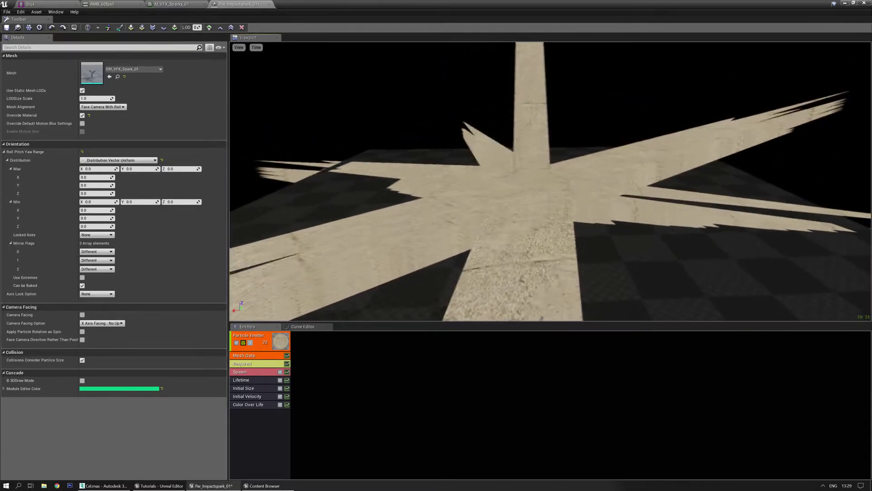
Set Emitter Loops to 1 in the emitter's Required module
{"action": "left_click", "coordinate": [250, 363]}
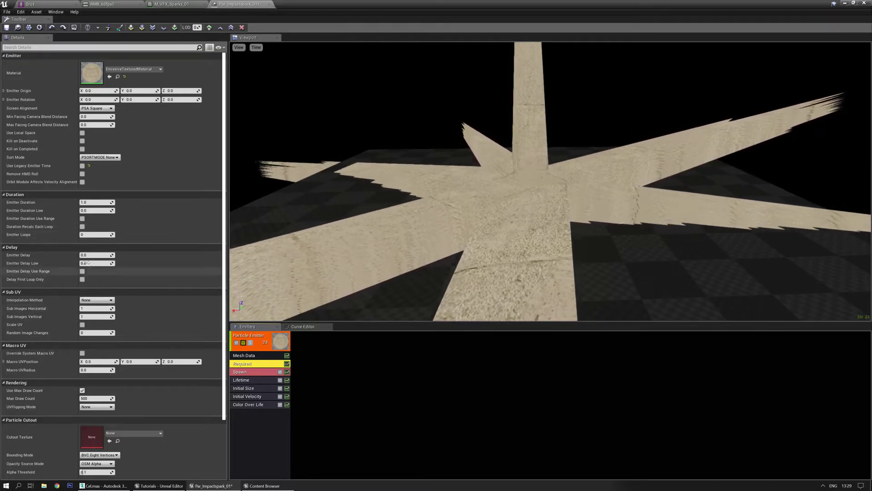
{"action": "left_click", "coordinate": [90, 234]}
{"action": "type", "text": "1"}
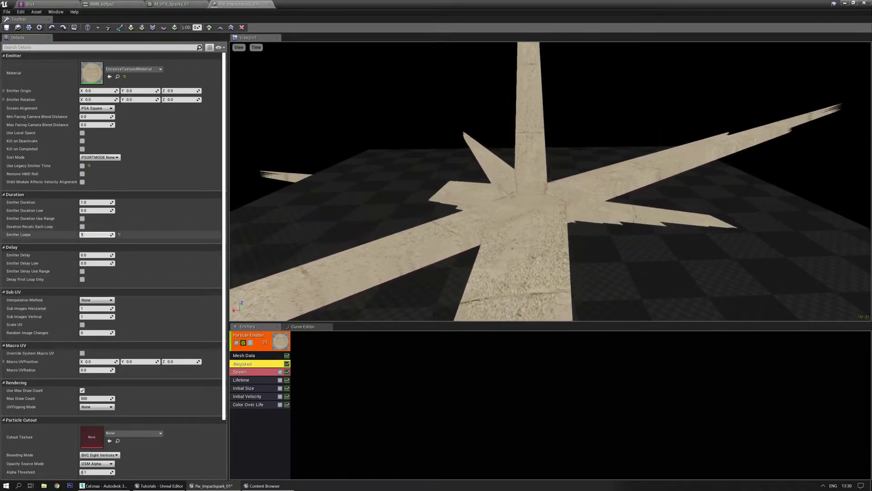
In the Spawn module, reset the rate to a Distribution Float Constant of 0 and add a burst entry with a count of 1
{"action": "left_click", "coordinate": [255, 373]}
{"action": "left_click", "coordinate": [131, 72]}
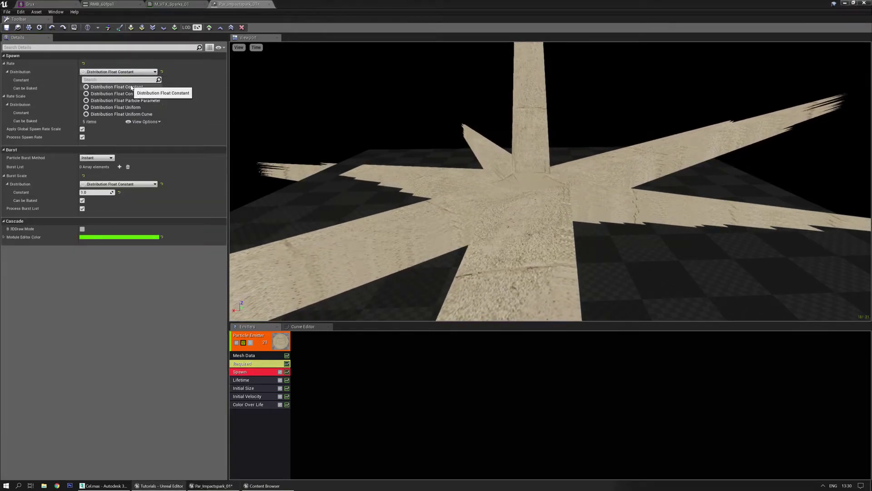
{"action": "left_click", "coordinate": [131, 86]}
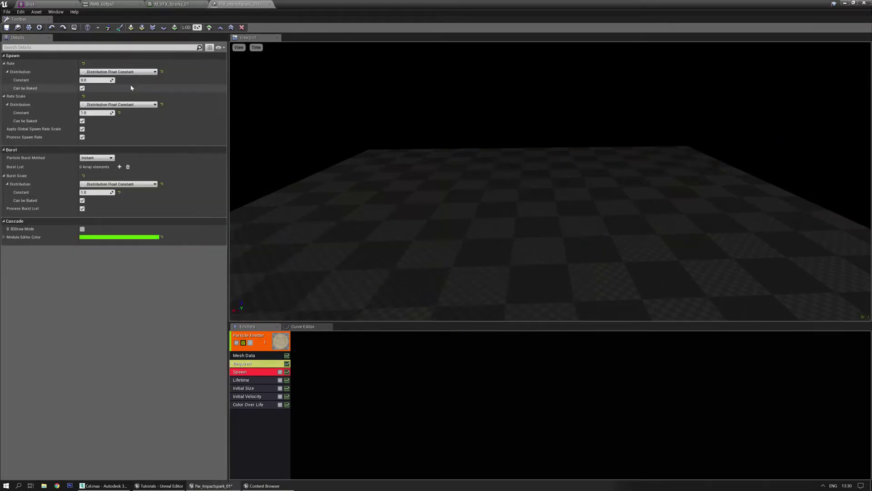
{"action": "left_click", "coordinate": [118, 166]}
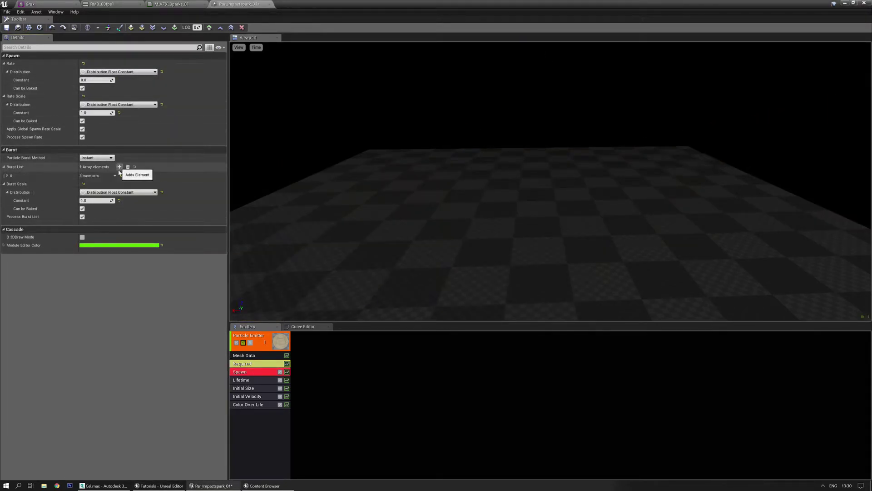
{"action": "left_click", "coordinate": [7, 176]}
{"action": "key", "text": "Return"}
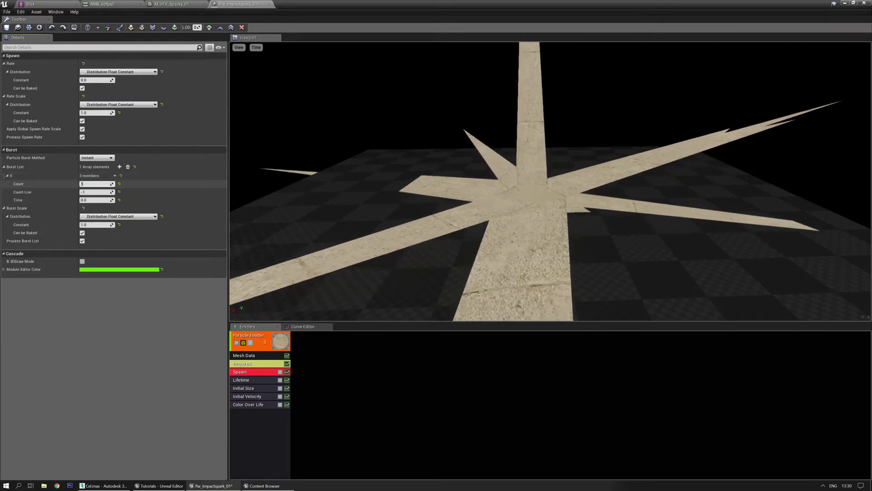
{"action": "left_click_drag", "start_coordinate": [472, 173], "coordinate": [463, 172]}
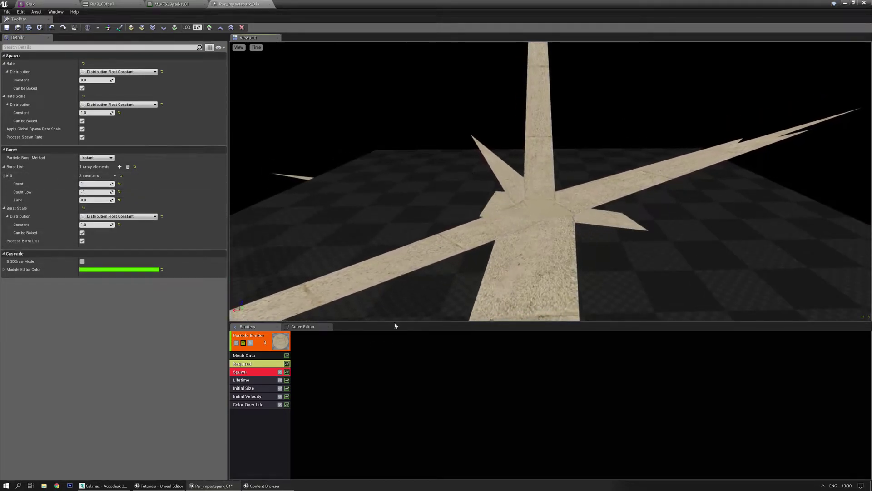
Set the Initial Size module's maximum to 1.0 and its minimum to 1.2 on the X, Y and Z axes
{"action": "left_click", "coordinate": [249, 388]}
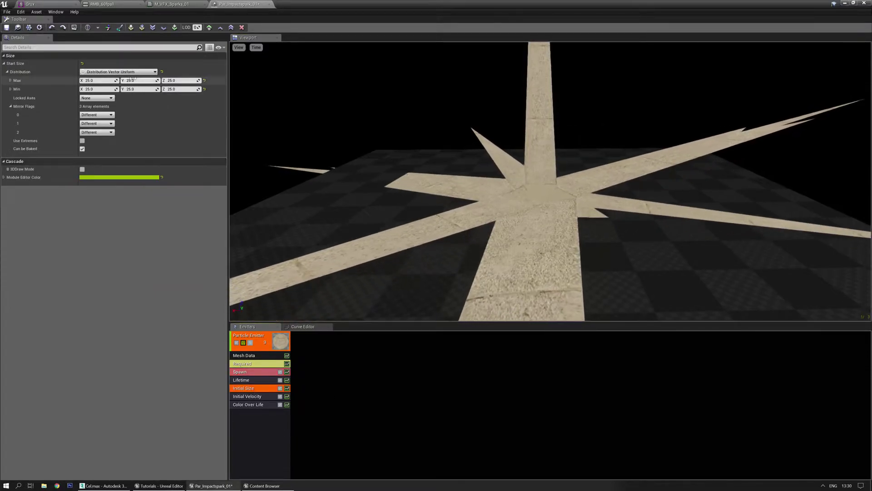
{"action": "left_click", "coordinate": [98, 81]}
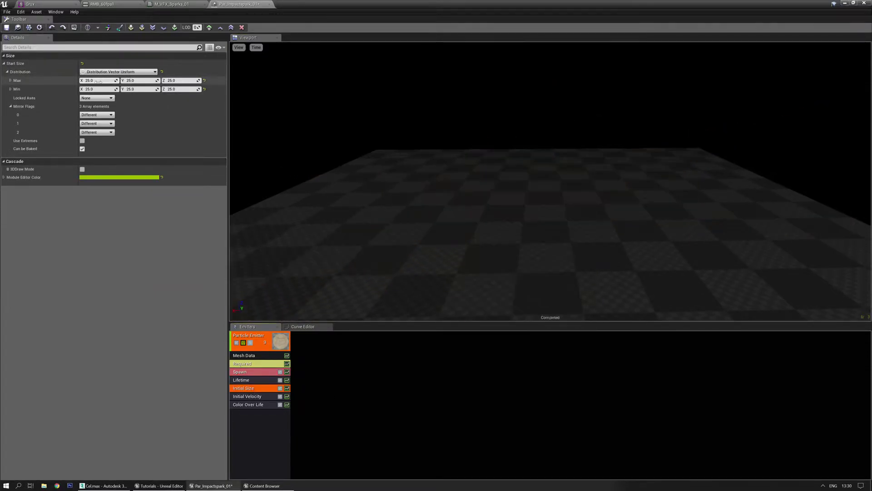
{"action": "type", "text": "1"}
{"action": "key", "text": "Tab"}
{"action": "type", "text": "1"}
{"action": "key", "text": "Tab"}
{"action": "type", "text": "1"}
{"action": "key", "text": "Tab"}
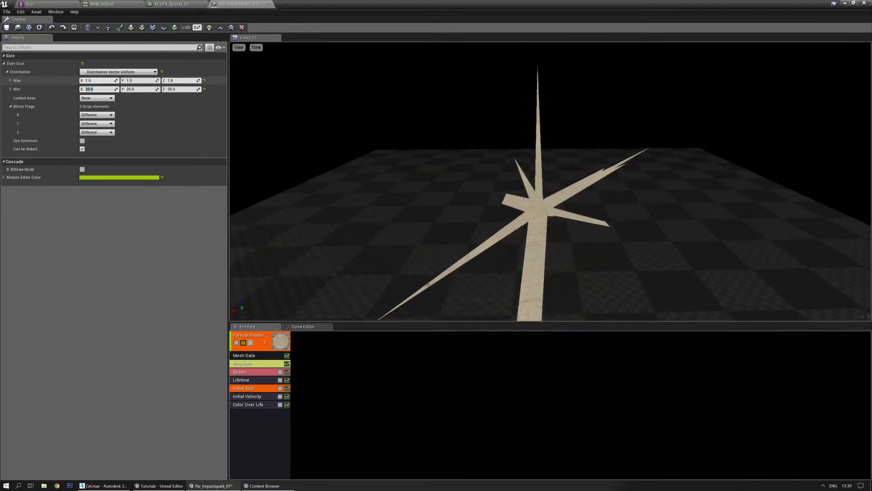
{"action": "type", "text": "1"}
{"action": "key", "text": "Tab"}
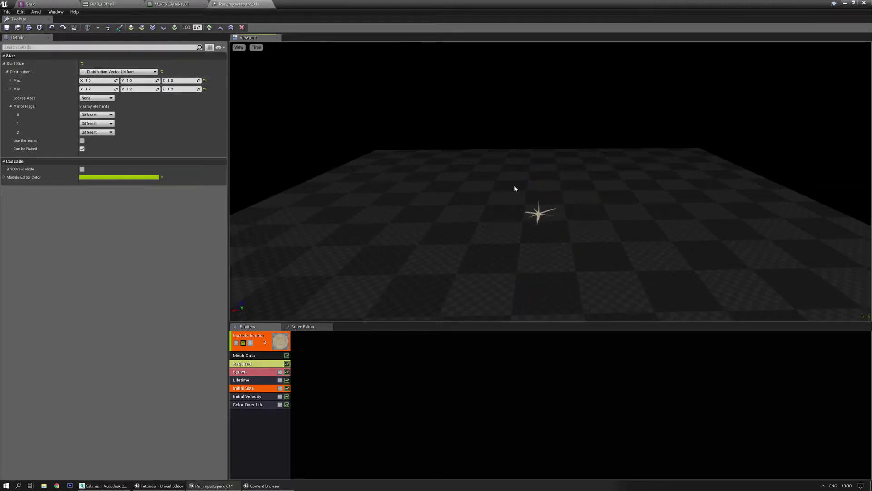
Delete the Initial Velocity module from the emitter
{"action": "left_click", "coordinate": [272, 396]}
{"action": "key", "text": "Delete"}
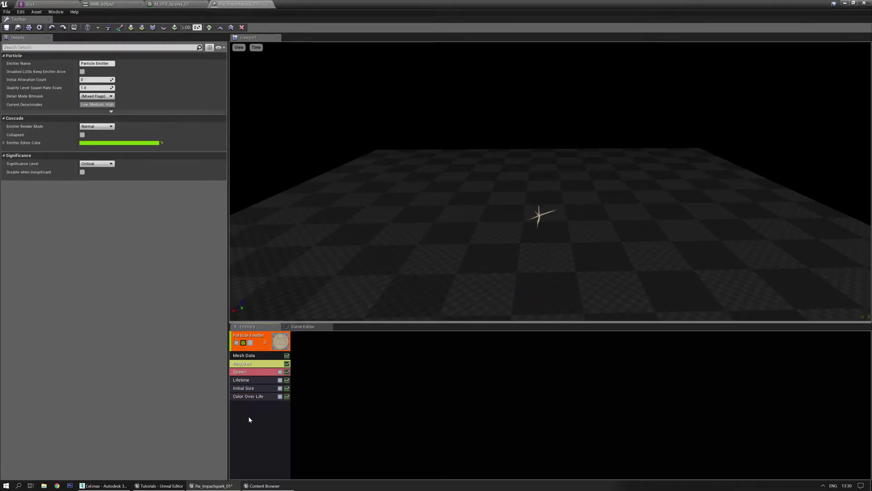
Assign the M_VFX_Sparks_01 material to the emitter in its Required module and replay the effect
{"action": "left_click", "coordinate": [258, 365]}
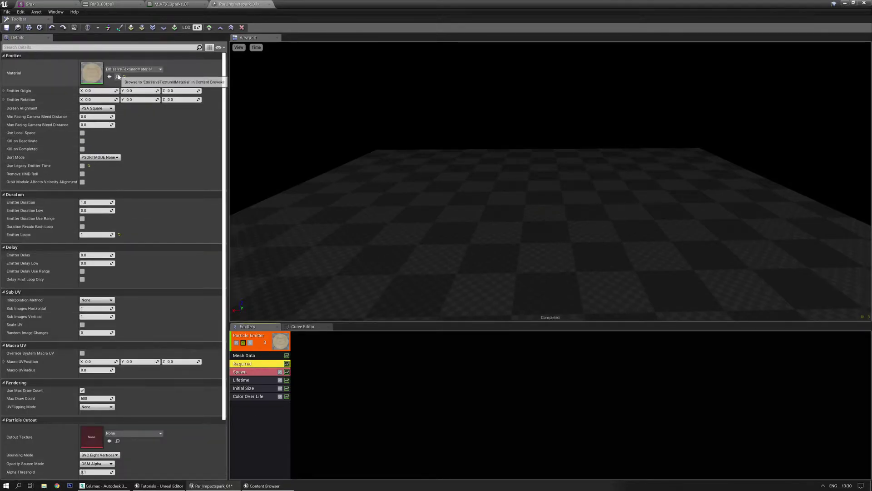
{"action": "left_click", "coordinate": [168, 5]}
{"action": "left_click", "coordinate": [18, 27]}
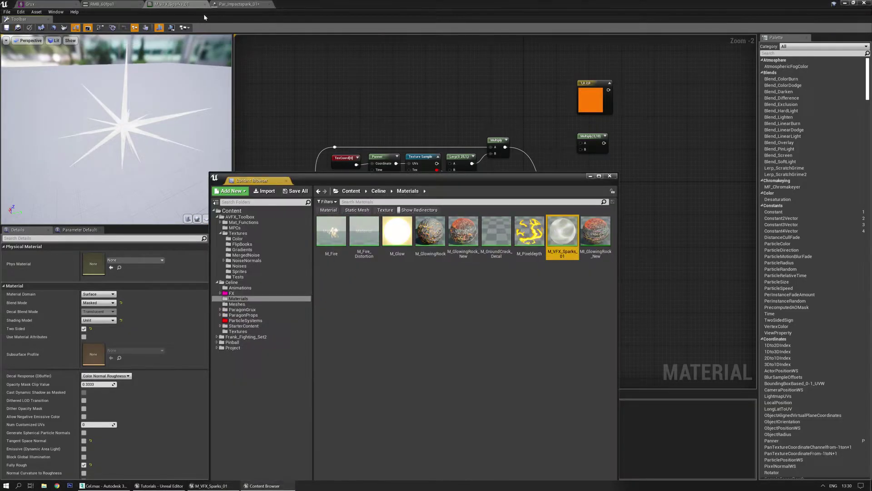
{"action": "left_click", "coordinate": [238, 5]}
{"action": "left_click", "coordinate": [110, 77]}
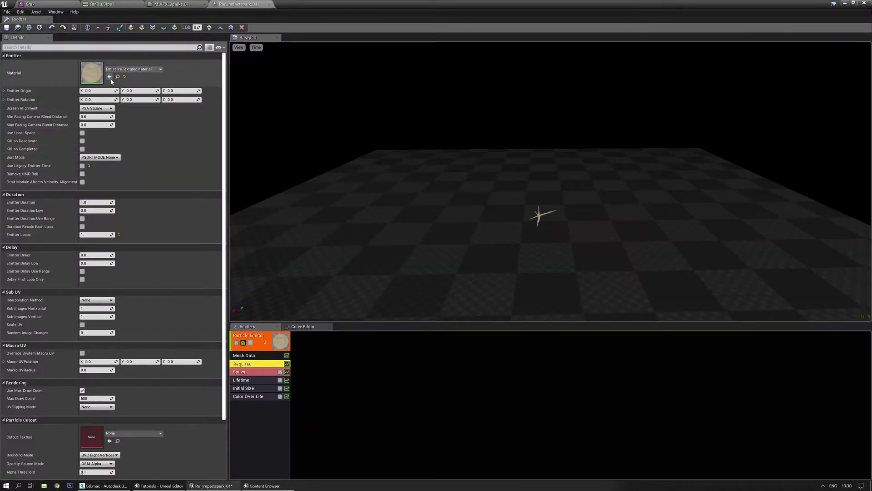
{"action": "right_click_drag", "start_coordinate": [418, 173], "coordinate": [418, 204]}
{"action": "right_click_drag", "start_coordinate": [487, 172], "coordinate": [486, 184]}
{"action": "key", "text": "space"}
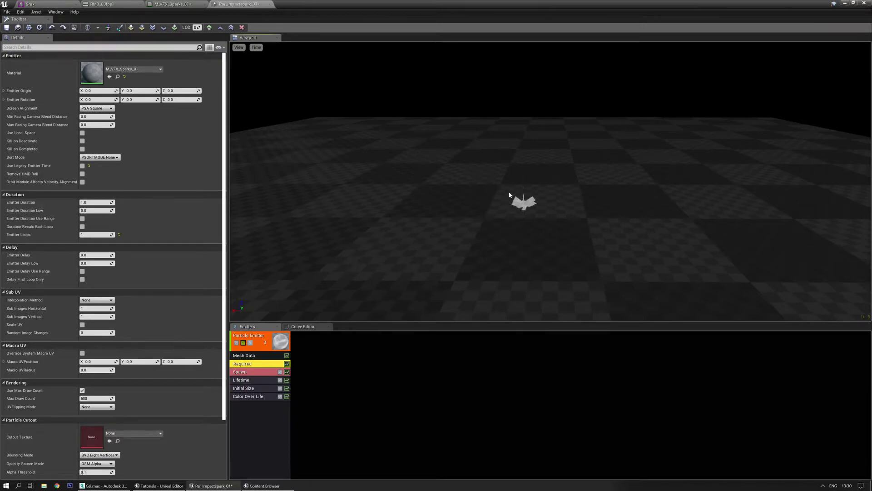
{"action": "right_click_drag", "start_coordinate": [533, 233], "coordinate": [532, 257]}
{"action": "key", "text": "space"}
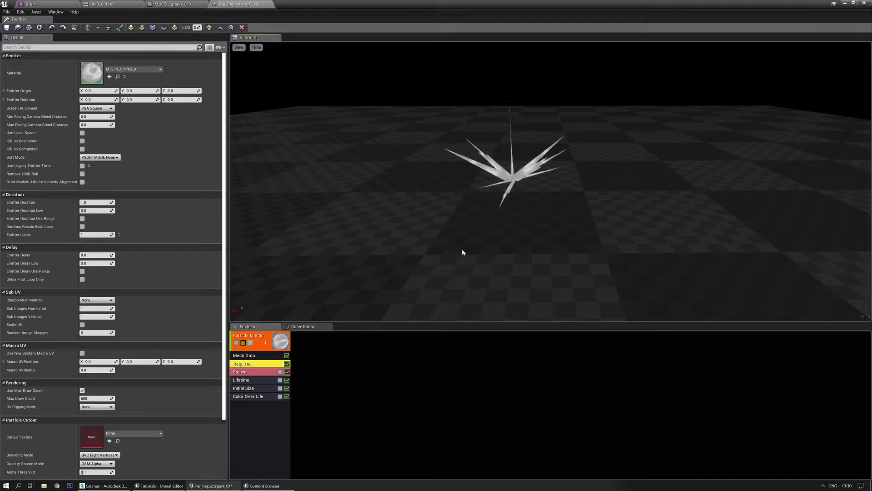
In the Color Over Life module, change Alpha Over Life to a Distribution Float Constant of 1.0
{"action": "left_click", "coordinate": [254, 413]}
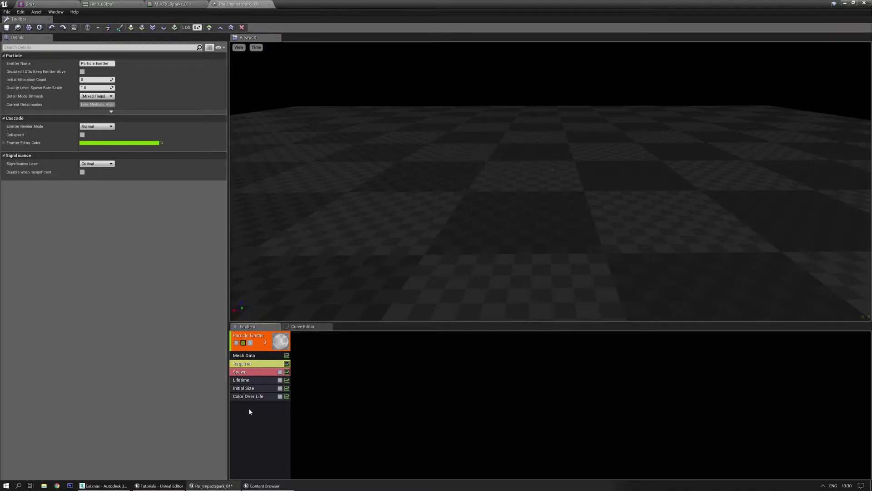
{"action": "left_click", "coordinate": [249, 395]}
{"action": "left_click", "coordinate": [133, 371]}
{"action": "left_click", "coordinate": [114, 385]}
{"action": "left_click", "coordinate": [96, 378]}
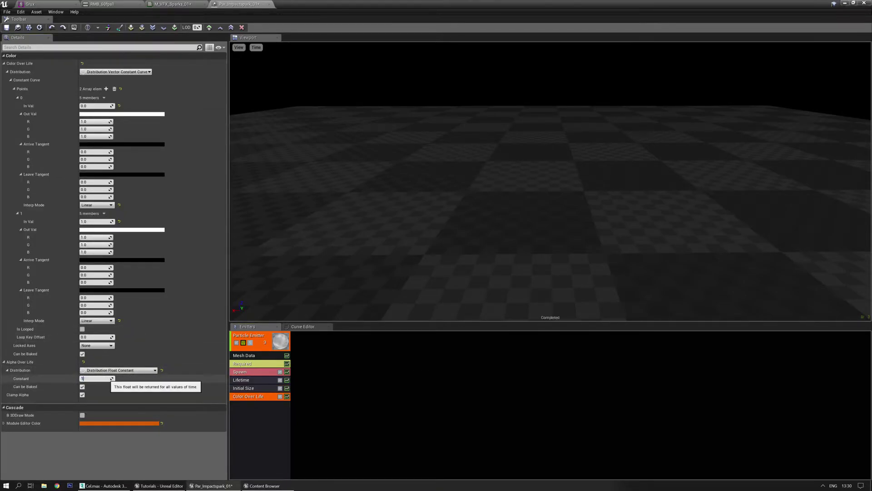
{"action": "left_click", "coordinate": [388, 277]}
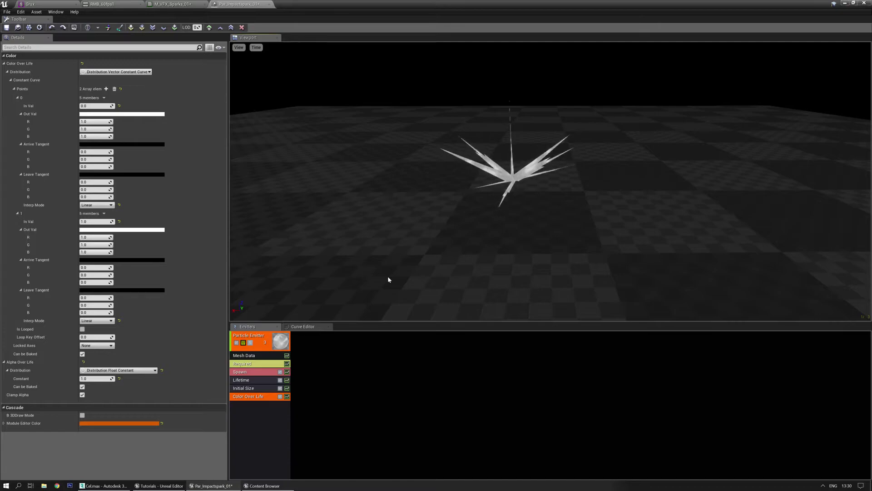
Add an Init Mesh Rotation module to the emitter
{"action": "right_click", "coordinate": [251, 407]}
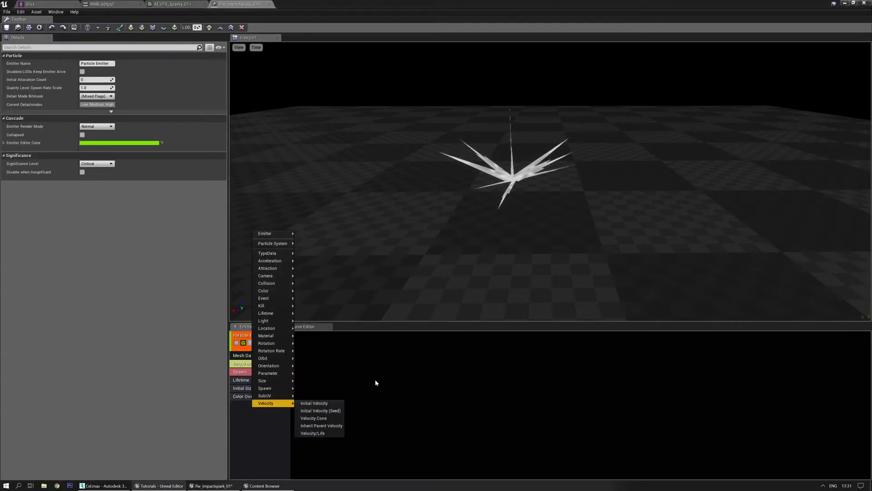
{"action": "mouse_move", "coordinate": [278, 260]}
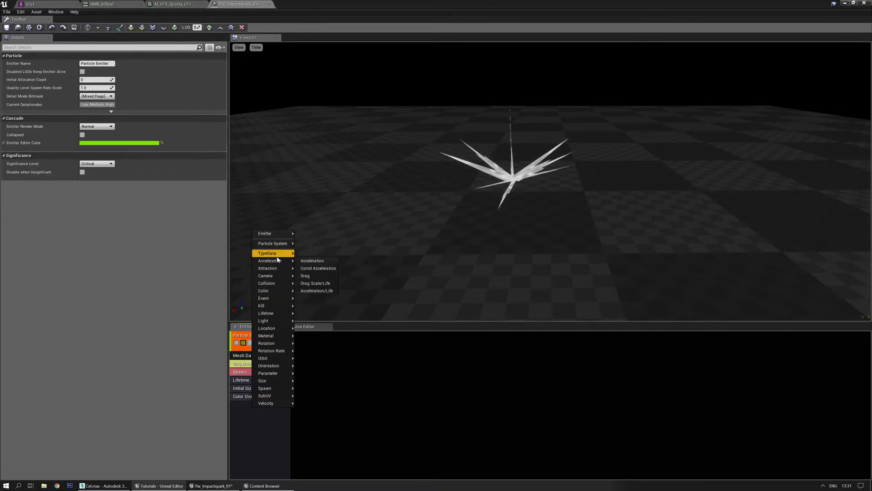
{"action": "mouse_move", "coordinate": [272, 346]}
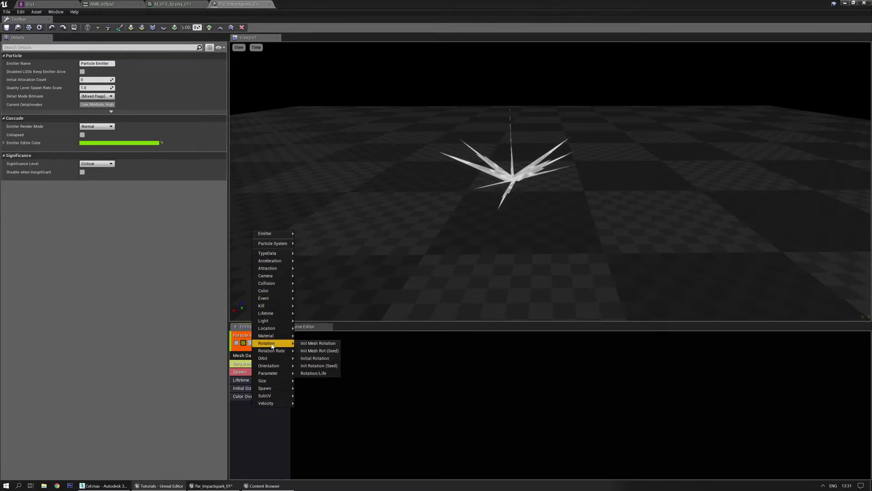
{"action": "left_click", "coordinate": [323, 345]}
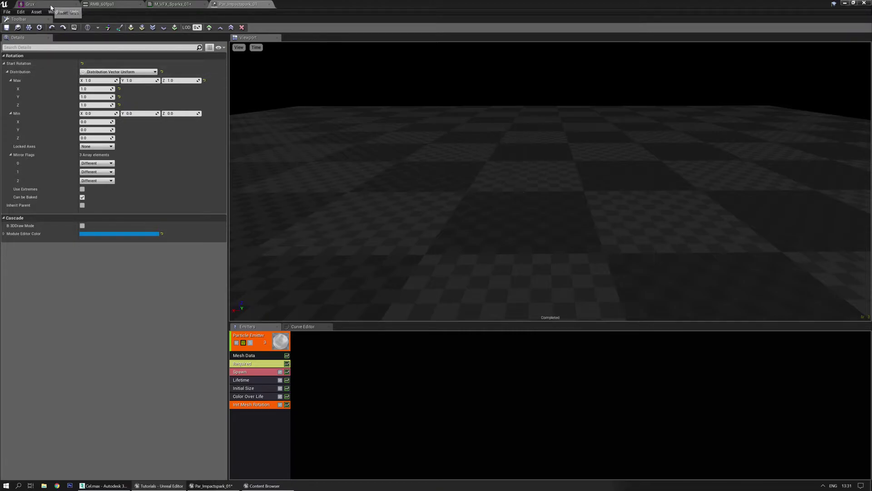
In the RMB_60fps1 animation, add a fourth notify track with a Play Particle Effect notify at the start of the fireball notifies
{"action": "left_click", "coordinate": [88, 6]}
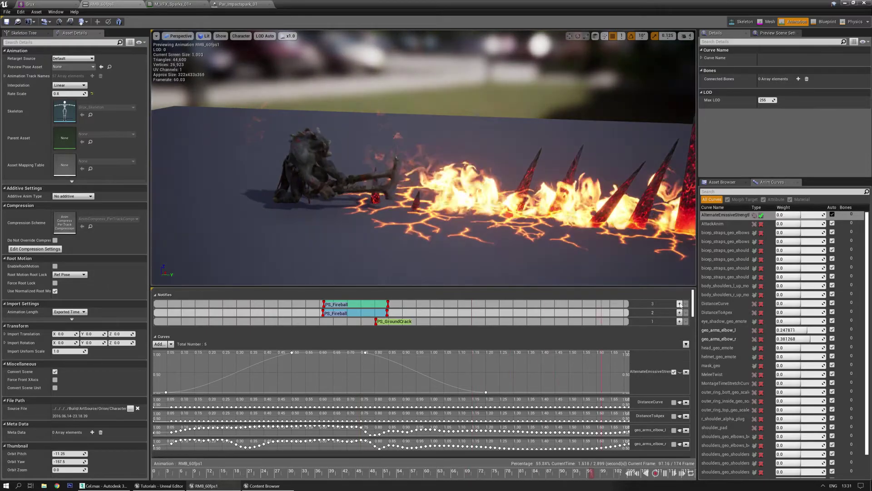
{"action": "left_click", "coordinate": [680, 303]}
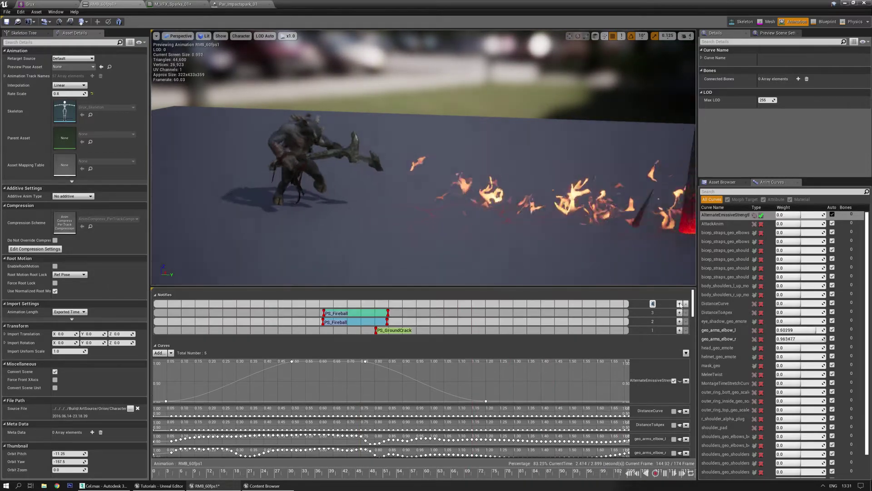
{"action": "right_click", "coordinate": [324, 307]}
{"action": "mouse_move", "coordinate": [362, 313]}
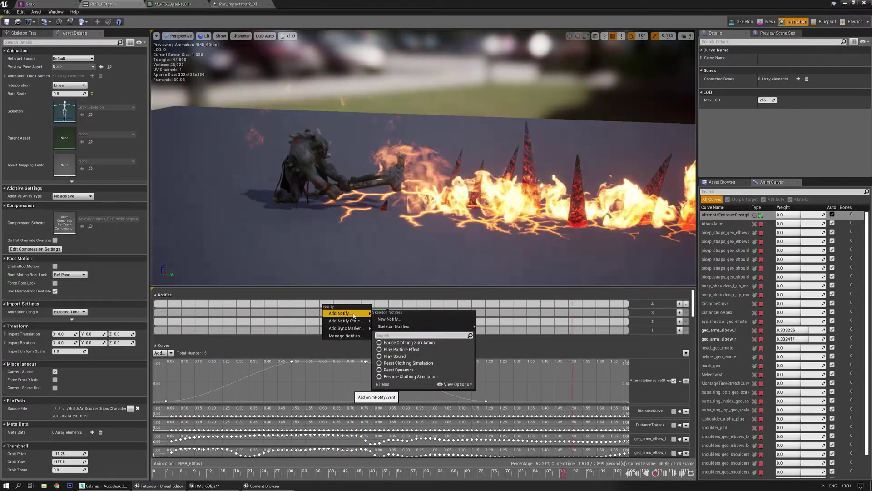
{"action": "mouse_move", "coordinate": [349, 328]}
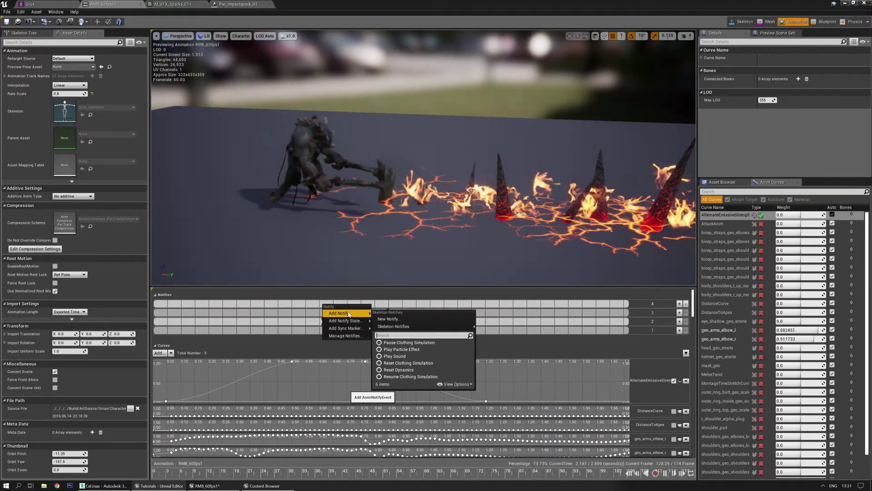
{"action": "mouse_move", "coordinate": [399, 326]}
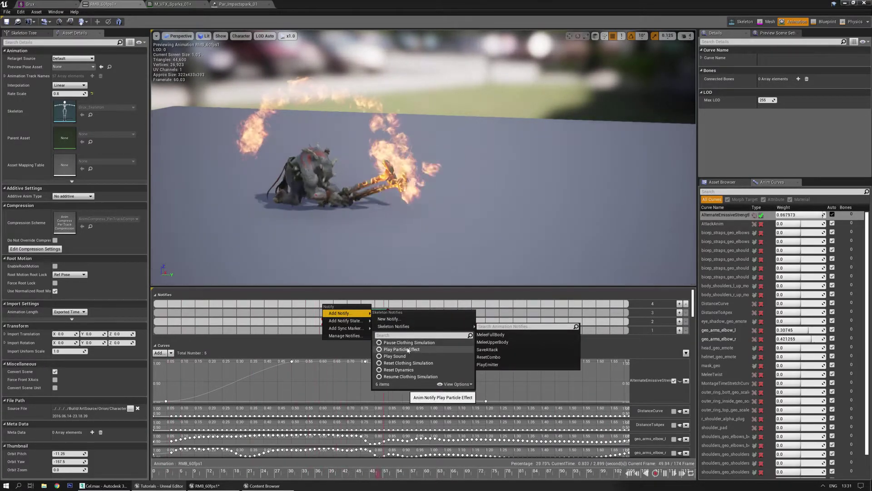
{"action": "left_click", "coordinate": [401, 349]}
Assign Par_Impactspark_01 as the particle system of the new Play Particle Effect notify
{"action": "left_click", "coordinate": [341, 303]}
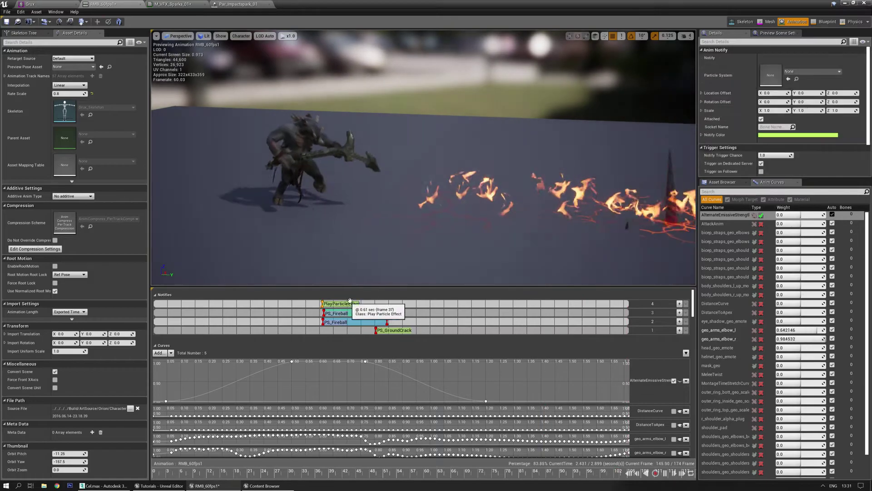
{"action": "left_click", "coordinate": [225, 4]}
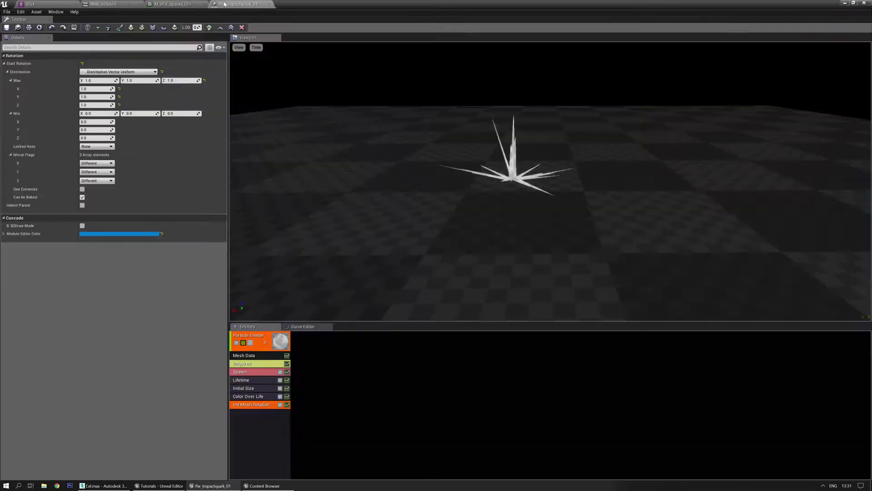
{"action": "left_click", "coordinate": [18, 27]}
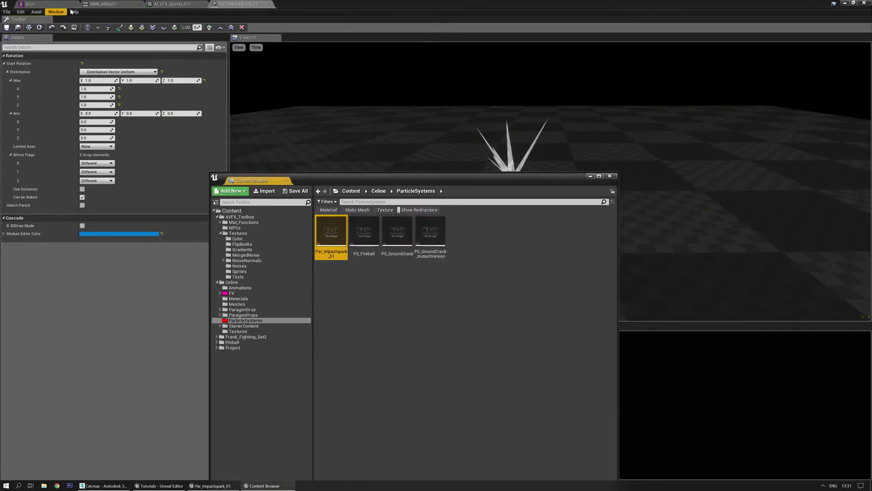
{"action": "left_click", "coordinate": [100, 5]}
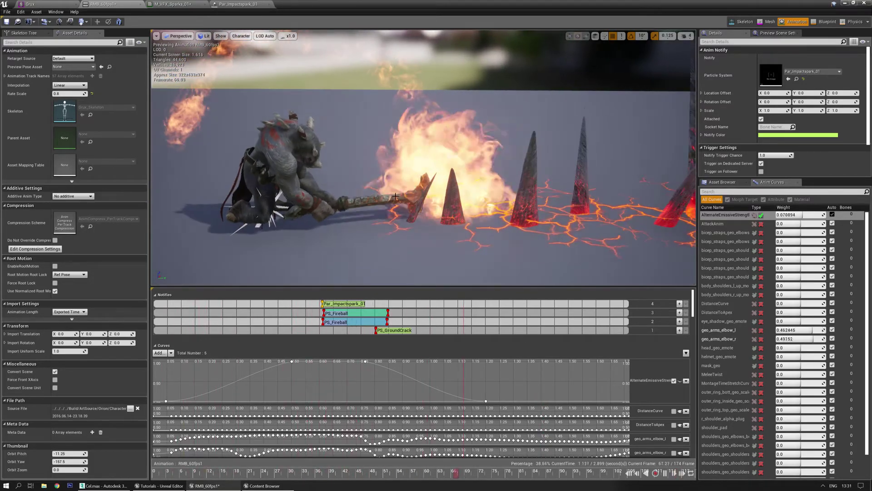
Set the Par_Impactspark_01 notify's Y location offset to 230
{"action": "type", "text": "100"}
{"action": "key", "text": "Return"}
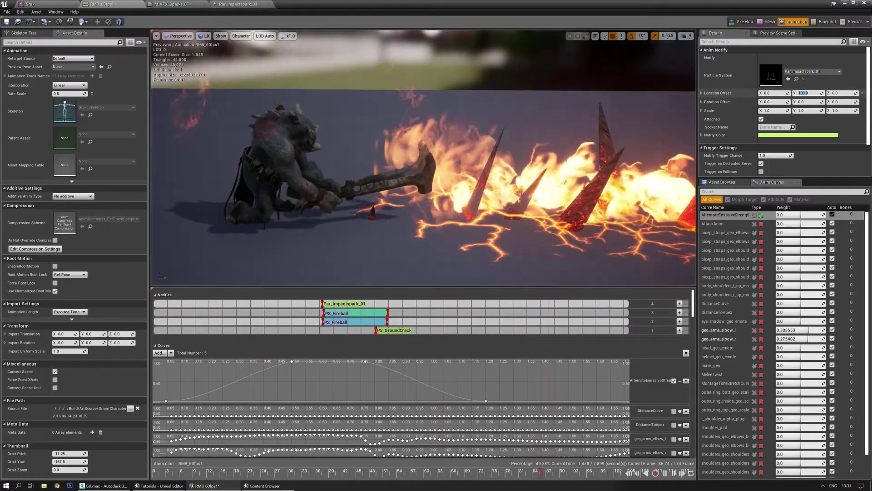
{"action": "type", "text": "200"}
{"action": "key", "text": "Return"}
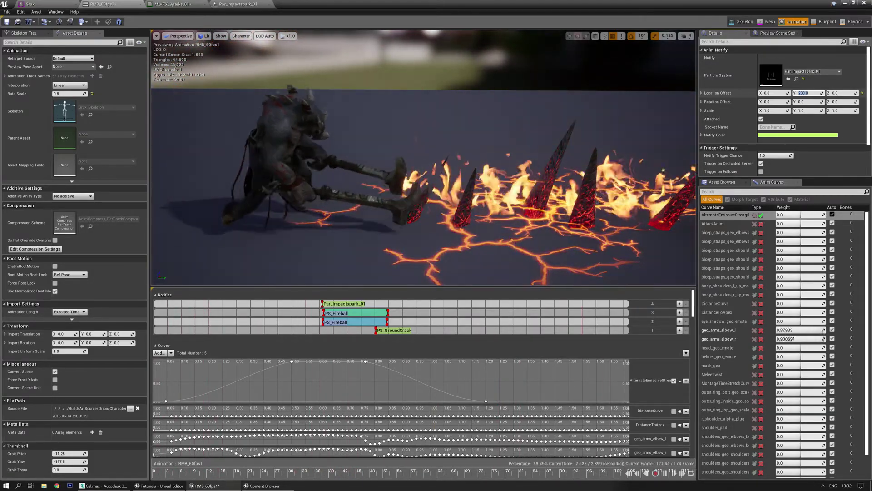
Move the Par_Impactspark_01 notify to the weapon impact at about frame 46 and play the animation
{"action": "left_click", "coordinate": [291, 472]}
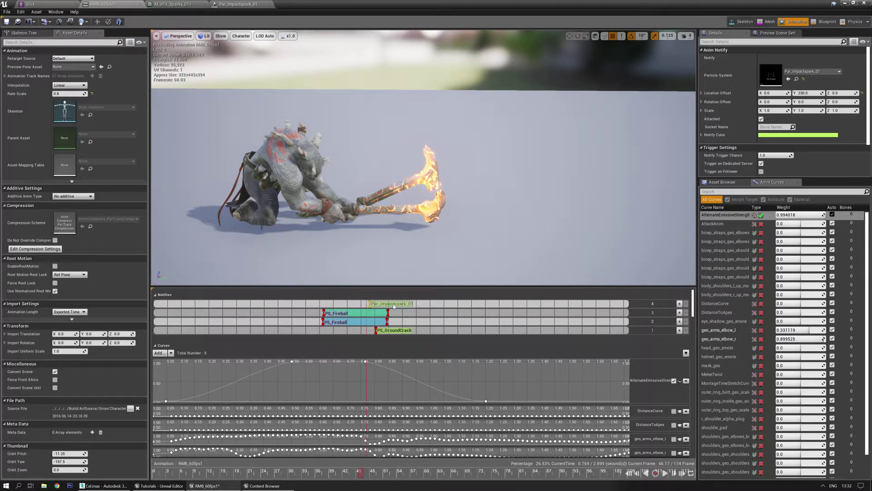
{"action": "left_click_drag", "start_coordinate": [390, 306], "coordinate": [389, 305]}
{"action": "key", "text": "space"}
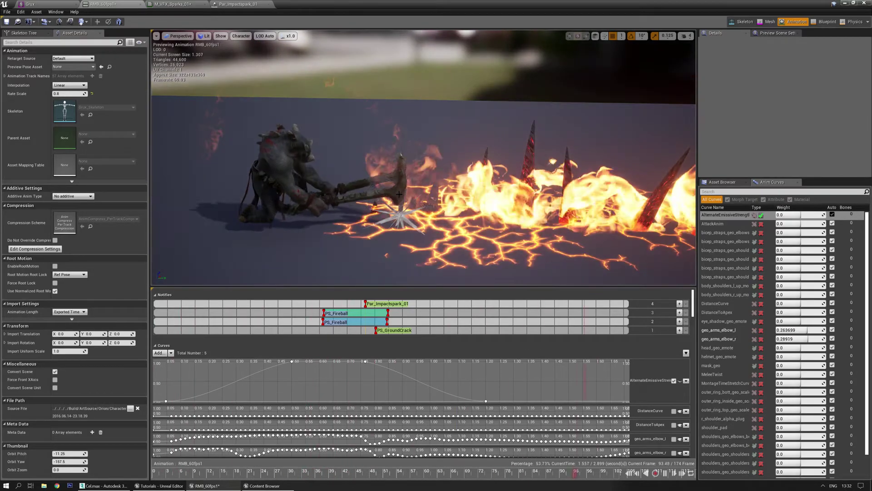
Set the Par_Impactspark_01 notify's X location offset to 25 and scrub through the impact to check the spark's placement
{"action": "left_click_drag", "start_coordinate": [400, 210], "coordinate": [327, 254], "text": "alt"}
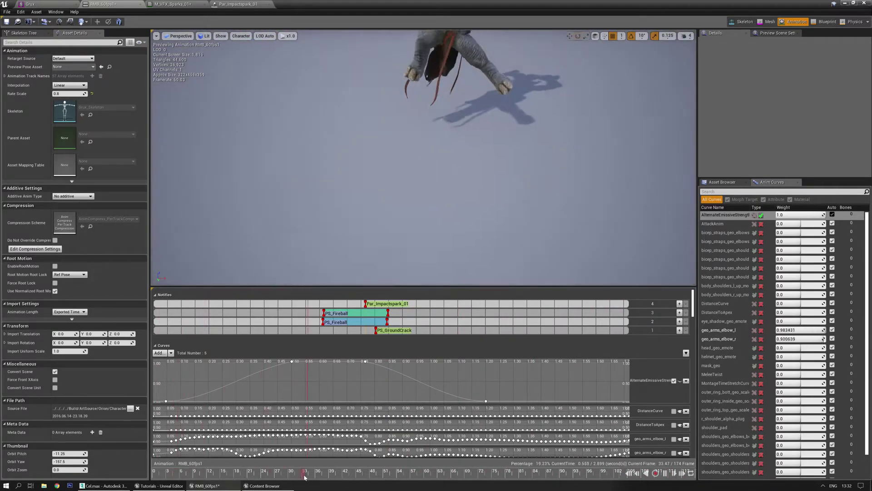
{"action": "left_click", "coordinate": [340, 473]}
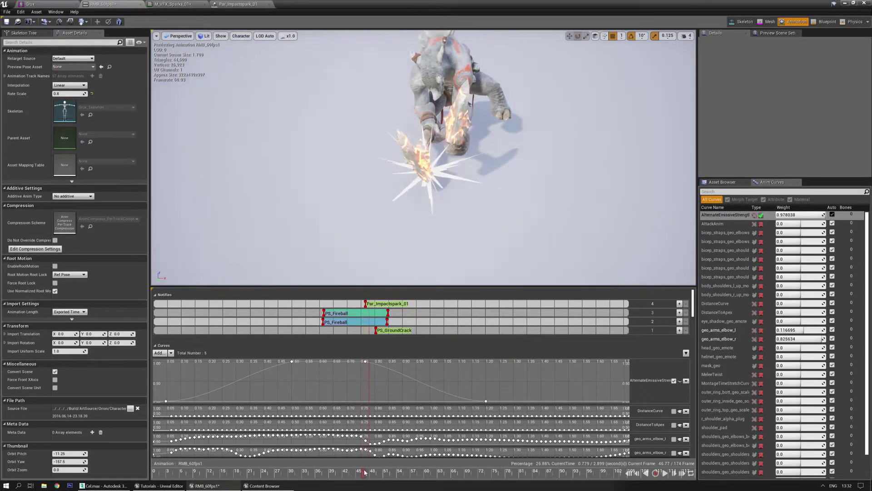
{"action": "left_click", "coordinate": [381, 304]}
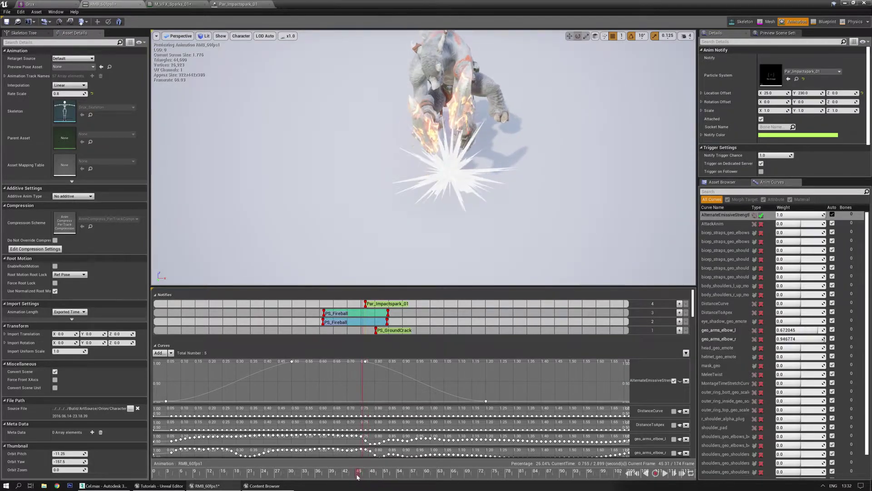
{"action": "left_click_drag", "start_coordinate": [328, 197], "coordinate": [352, 254], "text": "alt"}
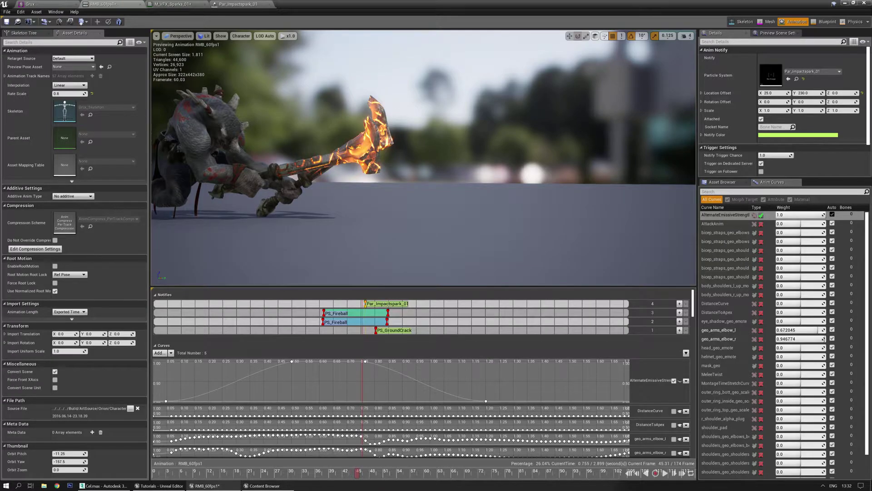
{"action": "left_click_drag", "start_coordinate": [401, 226], "coordinate": [395, 238], "text": "alt"}
{"action": "mouse_move", "coordinate": [355, 477]}
{"action": "left_mouse_down"}
{"action": "mouse_move", "coordinate": [382, 473]}
{"action": "mouse_move", "coordinate": [360, 471]}
{"action": "mouse_move", "coordinate": [367, 463]}
{"action": "left_mouse_up"}
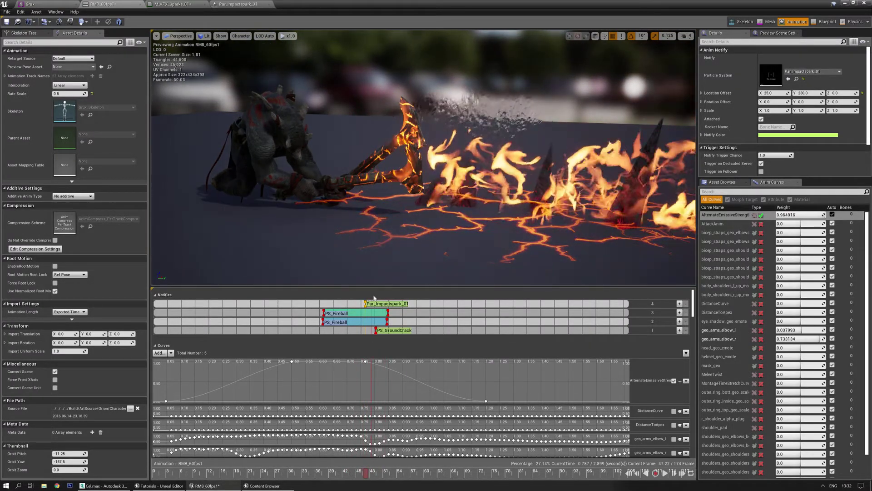
{"action": "right_click_drag", "start_coordinate": [461, 241], "coordinate": [454, 241]}
{"action": "mouse_move", "coordinate": [369, 475]}
{"action": "left_mouse_down"}
{"action": "mouse_move", "coordinate": [313, 475]}
{"action": "mouse_move", "coordinate": [364, 475]}
{"action": "mouse_move", "coordinate": [323, 467]}
{"action": "left_mouse_up"}
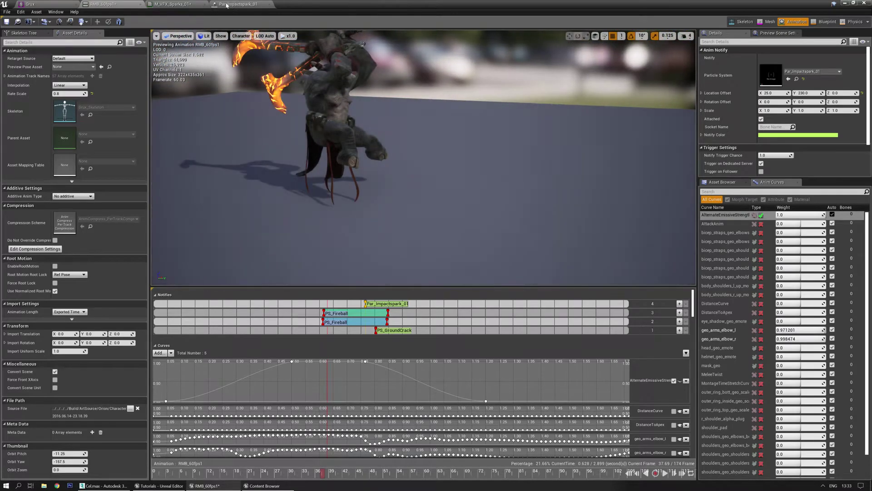
In Par_Impactspark_01, set the Initial Size module's maximum to 3.0 and its minimum to 3.5 on all three axes
{"action": "left_click", "coordinate": [223, 5]}
{"action": "left_click", "coordinate": [248, 388]}
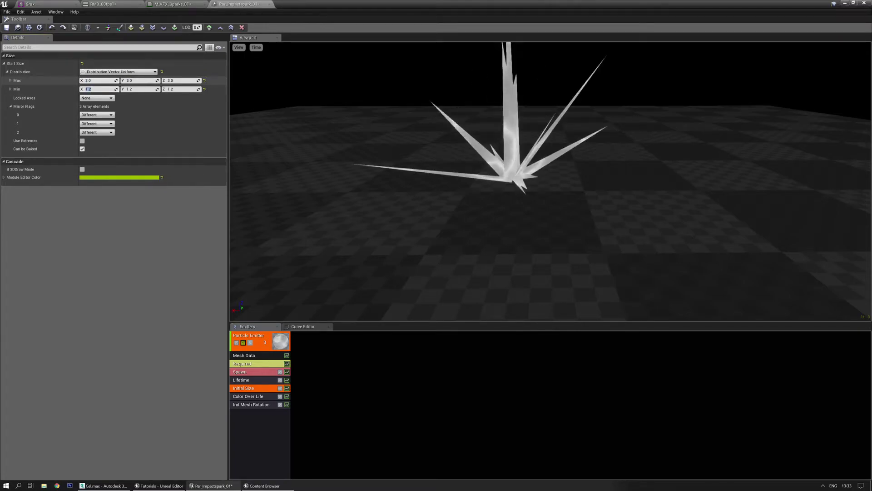
{"action": "type", "text": "3.5"}
{"action": "key", "text": "Tab"}
{"action": "type", "text": "3.5"}
{"action": "key", "text": "Tab"}
{"action": "type", "text": "3.5"}
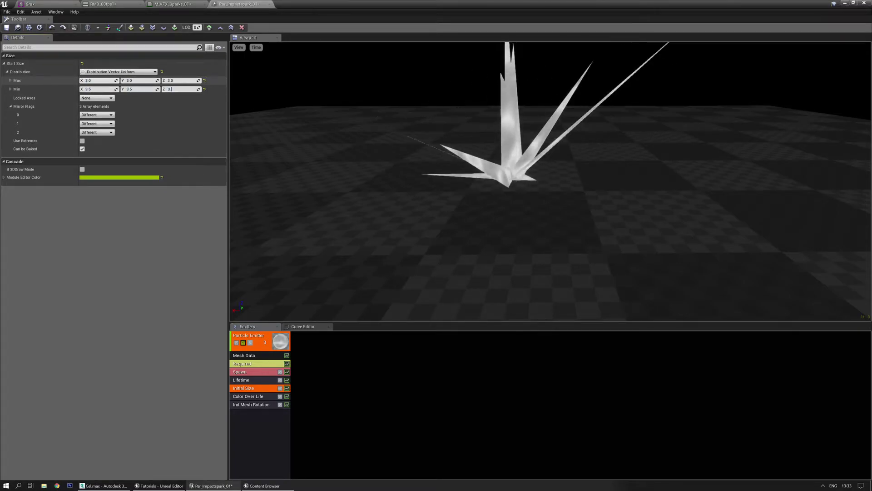
{"action": "key", "text": "Return"}
{"action": "right_click_drag", "start_coordinate": [416, 135], "coordinate": [409, 169]}
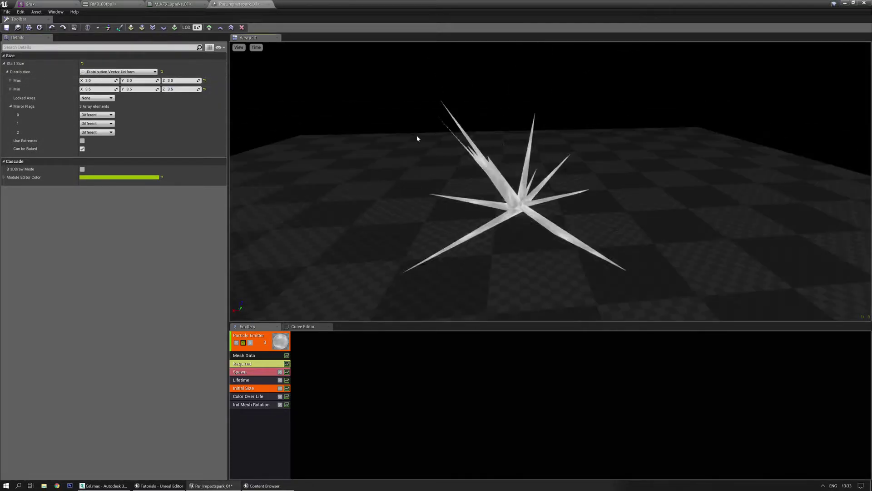
{"action": "left_click_drag", "start_coordinate": [517, 197], "coordinate": [509, 181]}
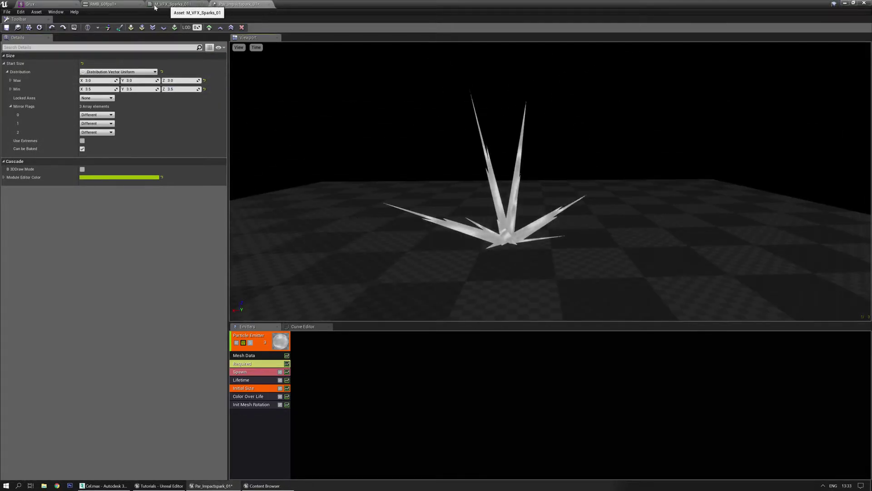
Scrub through the weapon impact in the RMB_60fps1 animation to check the spark's size, and save the animation
{"action": "left_click", "coordinate": [103, 4]}
{"action": "left_click_drag", "start_coordinate": [322, 479], "coordinate": [352, 473]}
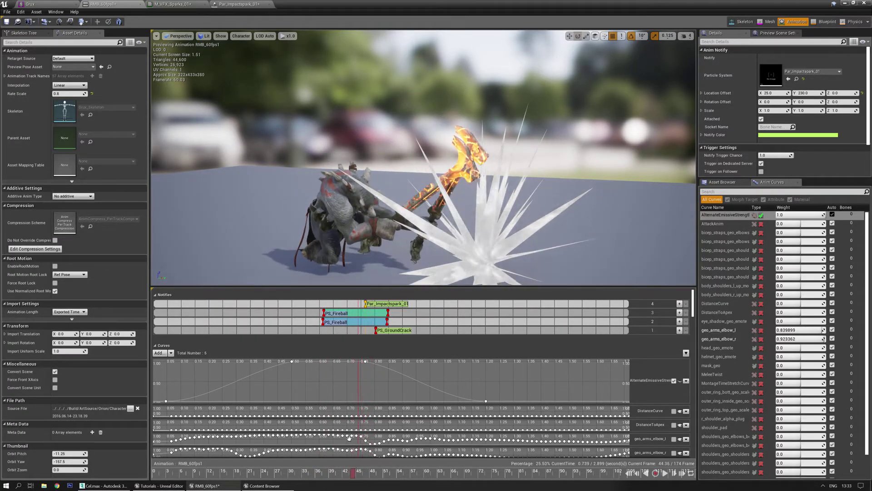
{"action": "left_click", "coordinate": [9, 23]}
In Par_Impactspark_01, set the first Color Over Life curve point to the saved orange (R 1.0, G 0.2, B 0.0)
{"action": "left_click", "coordinate": [228, 6]}
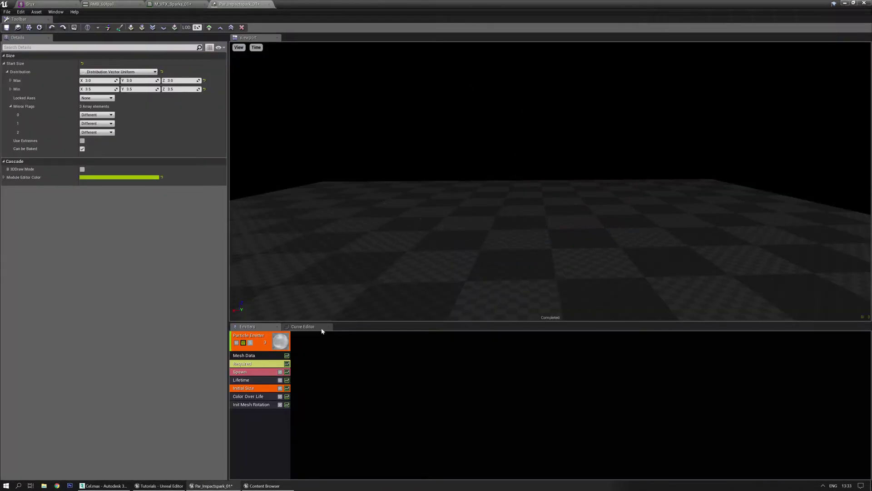
{"action": "left_click", "coordinate": [260, 397]}
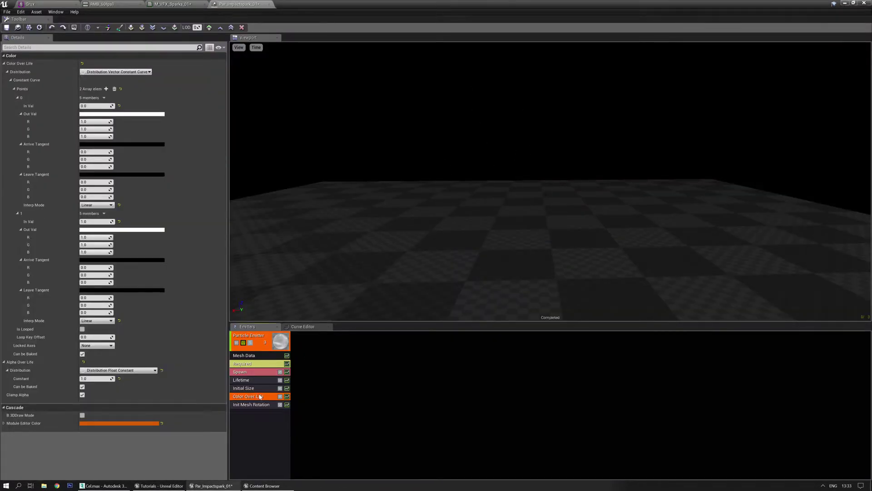
{"action": "left_click", "coordinate": [141, 114]}
{"action": "left_click", "coordinate": [208, 133]}
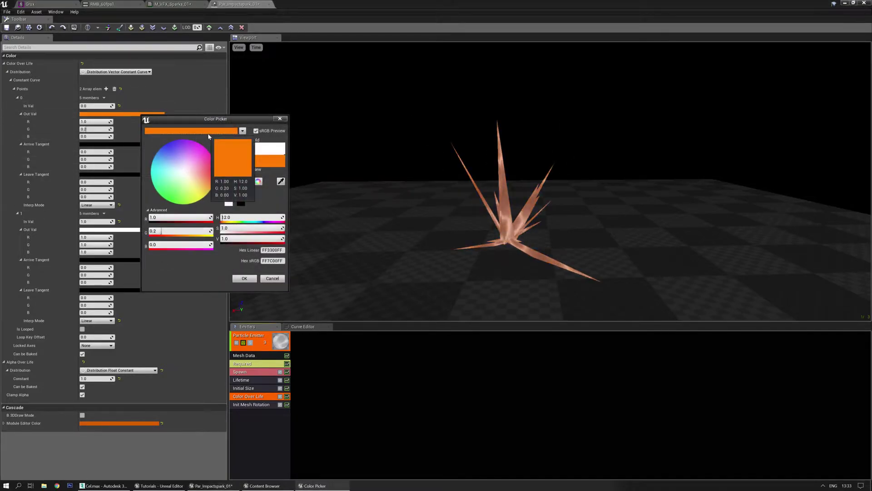
{"action": "left_click", "coordinate": [244, 279]}
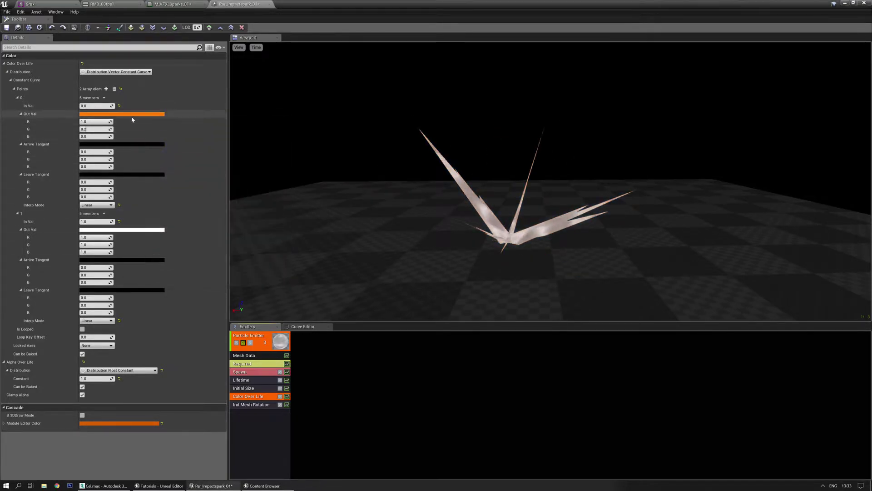
Change the Color Over Life distribution to Distribution Vector Constant and set its constant to the saved orange (R 1.0, G 0.2, B 0.0)
{"action": "left_click", "coordinate": [116, 72]}
{"action": "left_click", "coordinate": [132, 85]}
{"action": "left_click", "coordinate": [134, 81]}
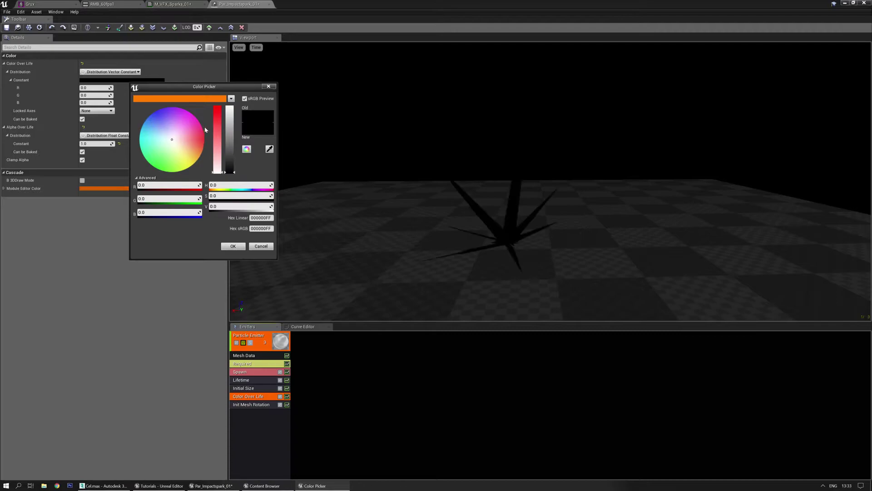
{"action": "left_click", "coordinate": [208, 99]}
{"action": "left_click", "coordinate": [237, 246]}
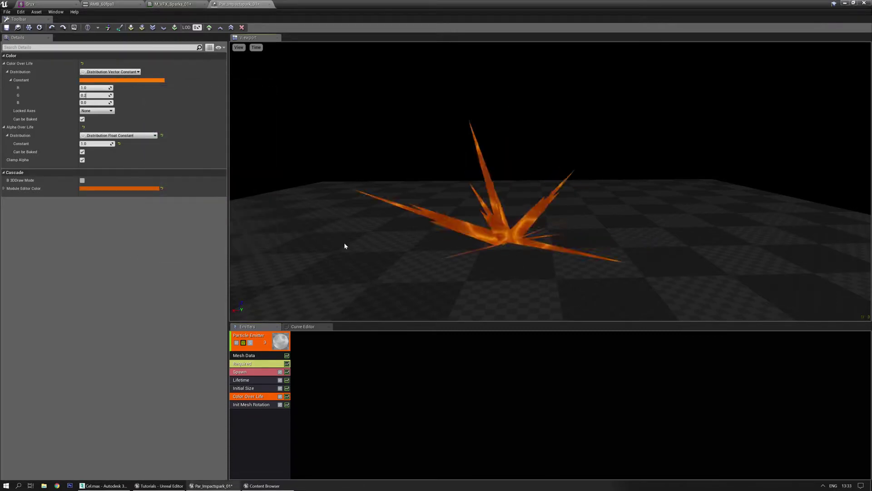
Add a Scale Color / Life module to the emitter and place it above Init Mesh Rotation
{"action": "right_click", "coordinate": [255, 426]}
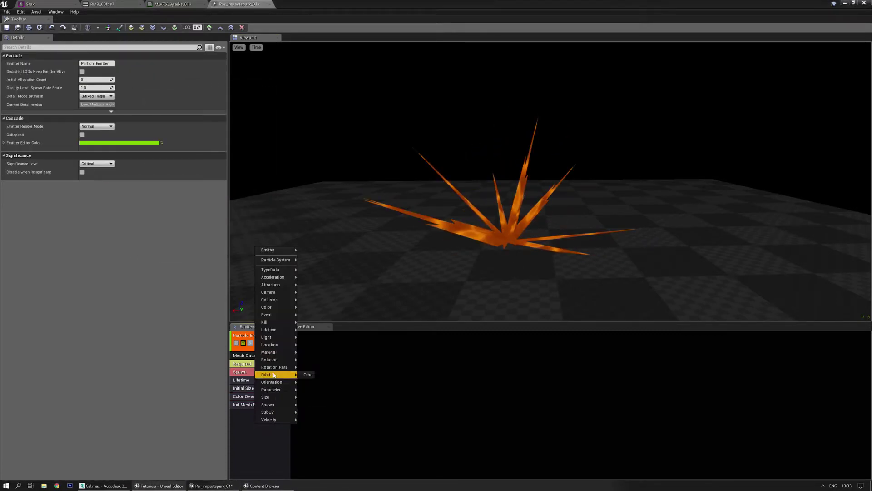
{"action": "mouse_move", "coordinate": [282, 296]}
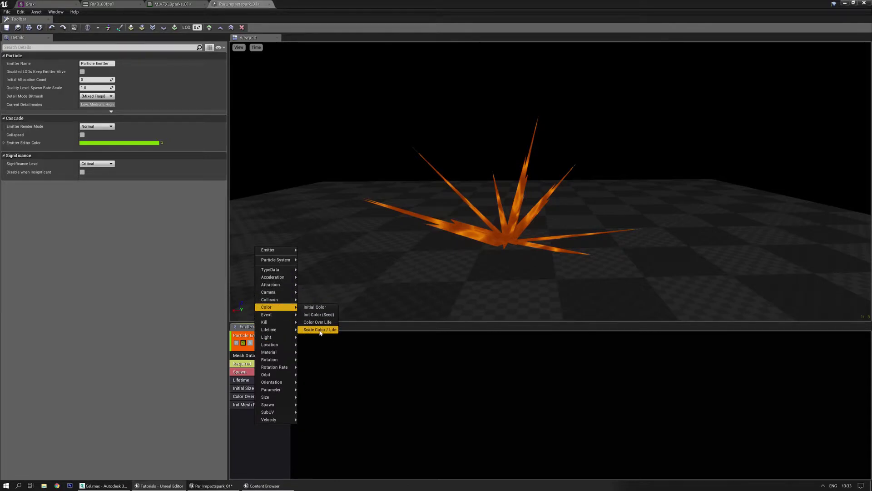
{"action": "left_click", "coordinate": [320, 330]}
{"action": "left_click_drag", "start_coordinate": [255, 413], "coordinate": [256, 406]}
{"action": "left_click", "coordinate": [252, 399]}
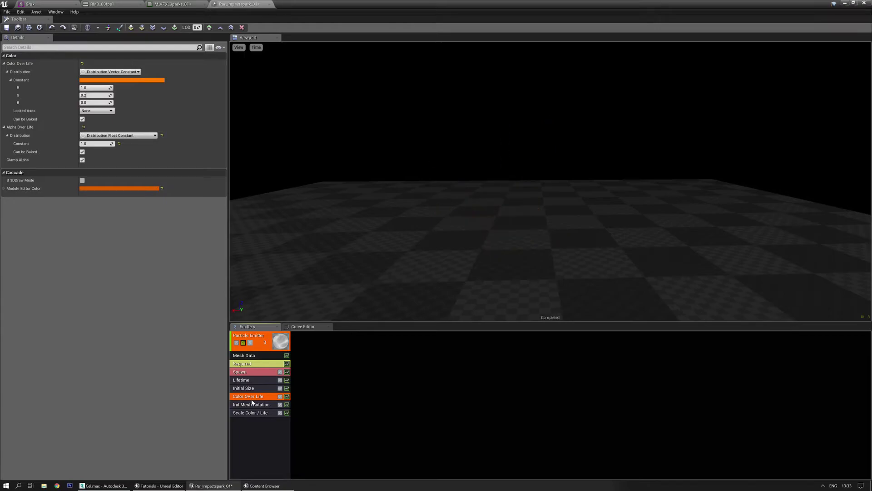
{"action": "left_click_drag", "start_coordinate": [256, 405], "coordinate": [253, 429]}
{"action": "left_click", "coordinate": [253, 405]}
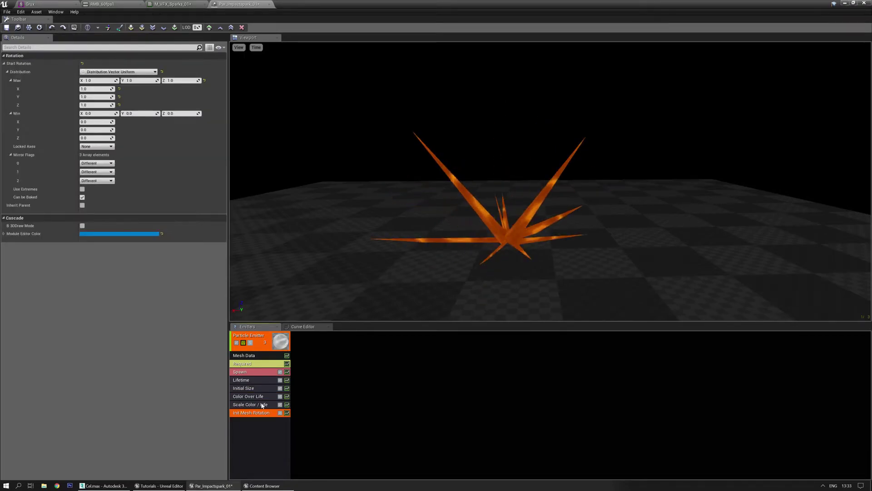
Set the first Scale Color / Life point's output to R 20, G 20 and B 10
{"action": "left_click", "coordinate": [89, 121]}
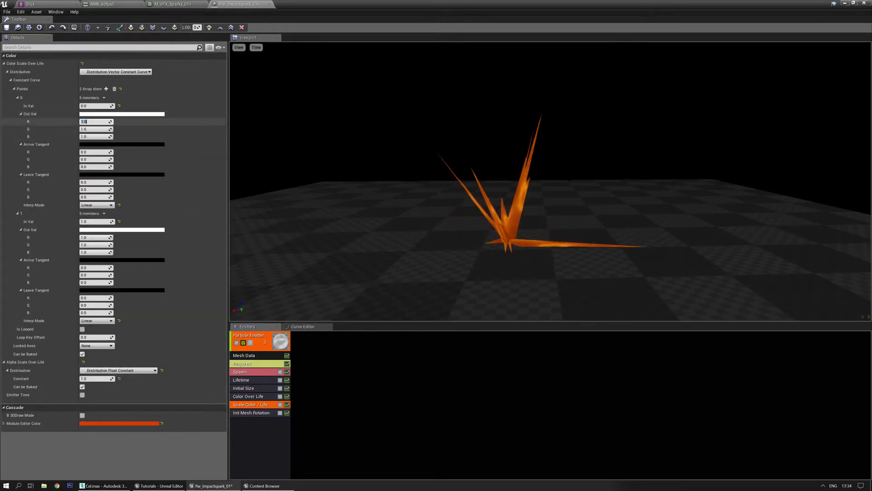
{"action": "type", "text": "20"}
{"action": "key", "text": "Tab"}
{"action": "type", "text": "20"}
{"action": "key", "text": "Tab"}
{"action": "type", "text": "10.0"}
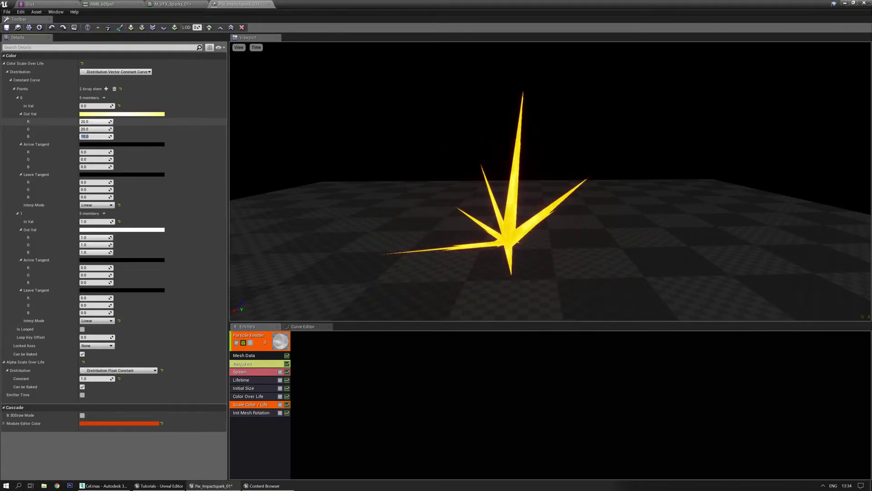
Try a green output of 10 on the first Scale Color / Life point, and set its green and blue to 0
{"action": "left_click", "coordinate": [85, 129]}
{"action": "type", "text": "10"}
{"action": "key", "text": "Return"}
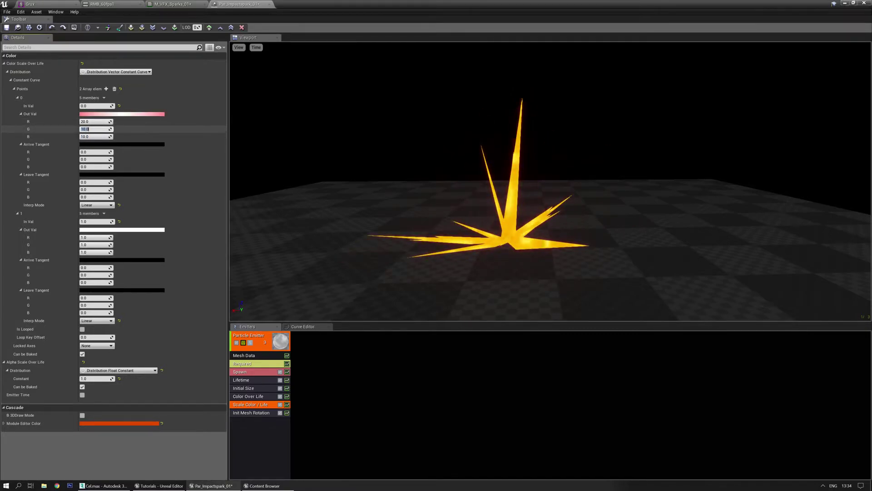
{"action": "type", "text": "0"}
{"action": "key", "text": "Tab"}
{"action": "type", "text": "0"}
{"action": "key", "text": "Return"}
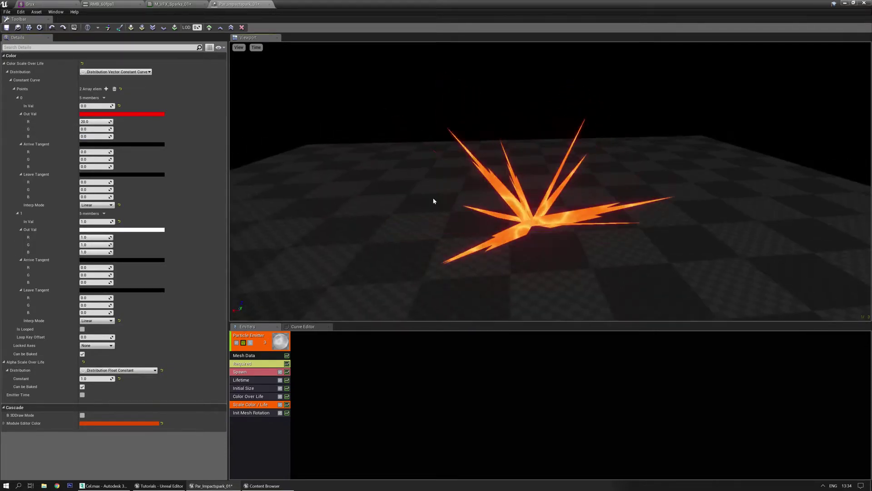
{"action": "scroll", "coordinate": [434, 199], "scroll_direction": "up", "scroll_amount": 3}
{"action": "scroll", "coordinate": [433, 195], "scroll_direction": "down", "scroll_amount": 3}
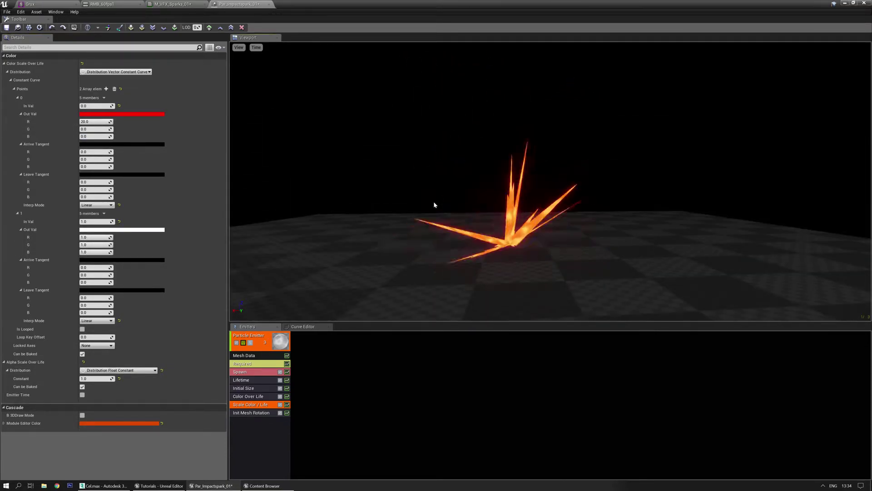
Try red outputs of 100 and 100000 on the first Scale Color / Life point to compare the glow
{"action": "left_click", "coordinate": [95, 121]}
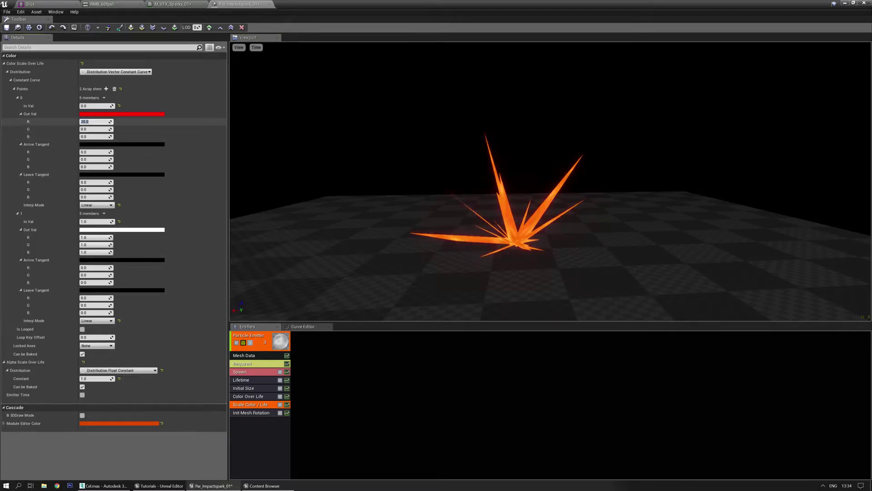
{"action": "type", "text": "100"}
{"action": "key", "text": "Return"}
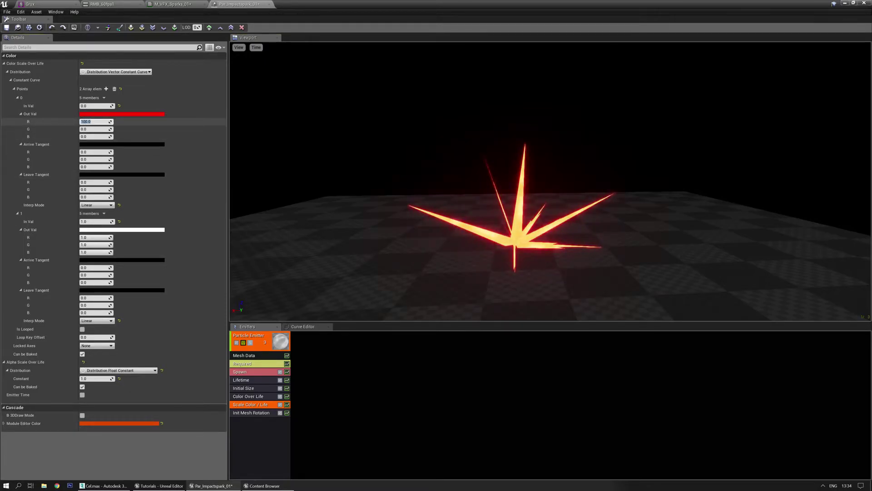
{"action": "type", "text": "100000"}
{"action": "key", "text": "Return"}
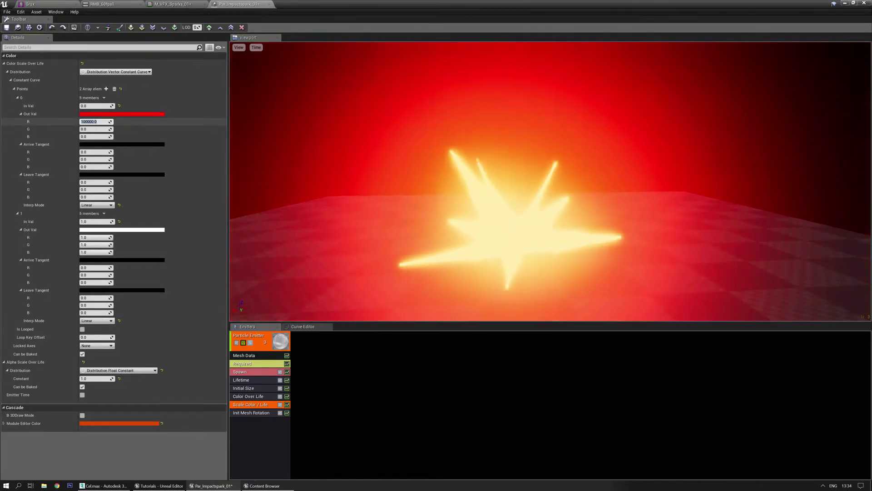
Set the first Scale Color / Life point's red output to 100 and its green output to 10
{"action": "type", "text": "100"}
{"action": "key", "text": "Return"}
{"action": "key", "text": "Tab"}
{"action": "type", "text": "10"}
{"action": "key", "text": "Return"}
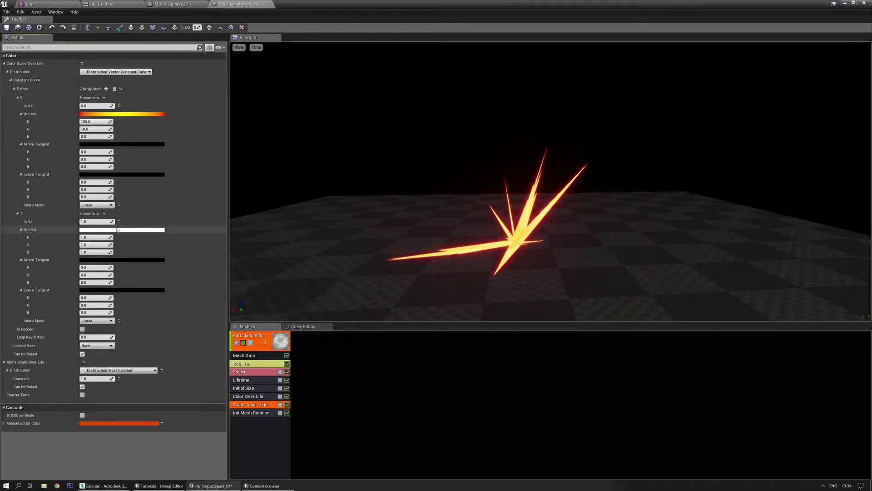
Set the second Scale Color / Life point's output to the saved orange (R 1.0, G 0.2, B 0.0)
{"action": "left_click", "coordinate": [118, 230]}
{"action": "left_click", "coordinate": [178, 247]}
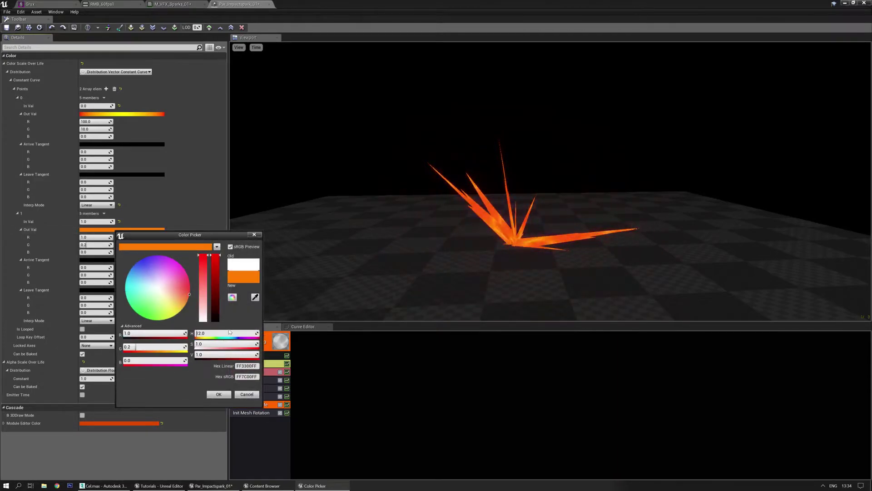
{"action": "left_click", "coordinate": [218, 394]}
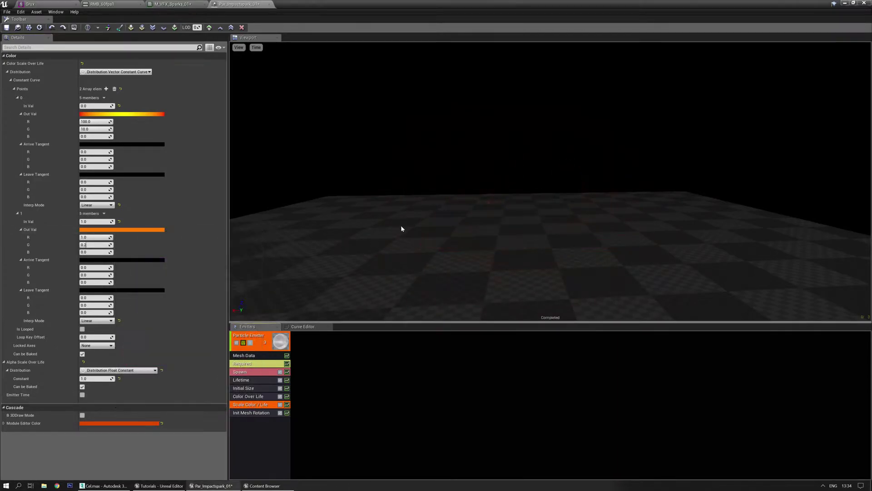
Set the Lifetime module's minimum to 0.23 and its maximum to 0.21
{"action": "left_click", "coordinate": [241, 379]}
{"action": "left_click", "coordinate": [102, 79]}
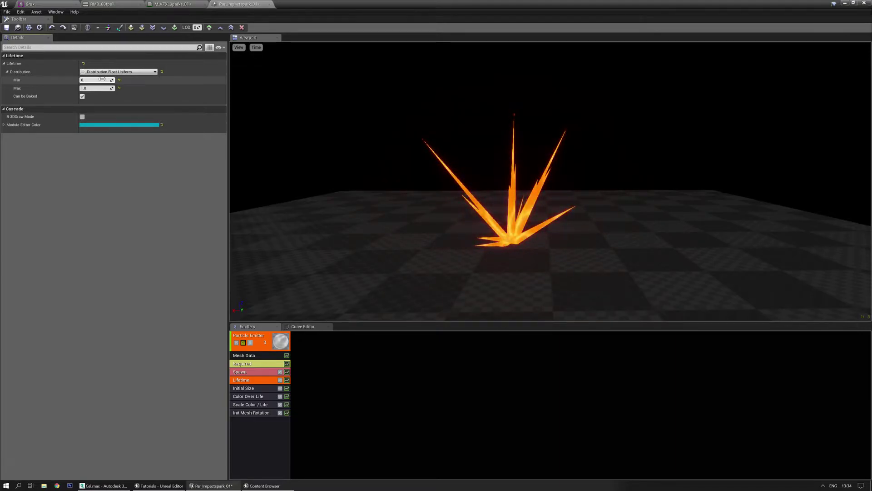
{"action": "type", "text": "0.23"}
{"action": "key", "text": "Tab"}
{"action": "key", "text": "Return"}
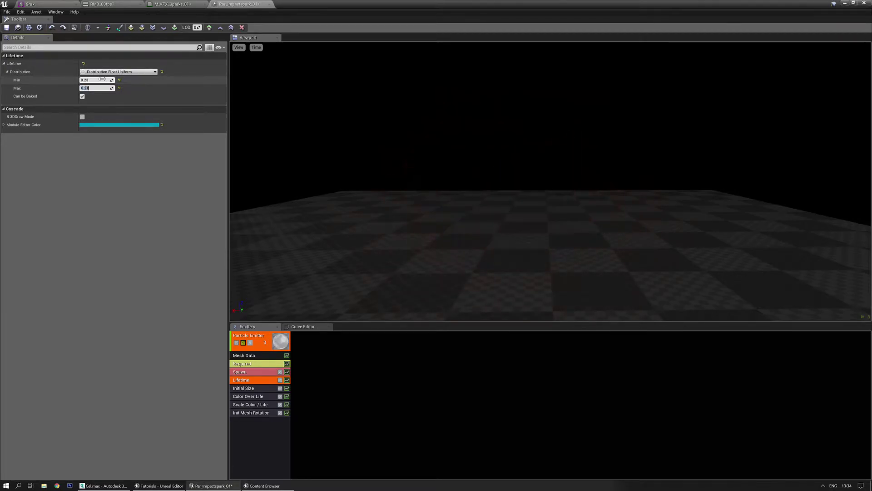
{"action": "left_click", "coordinate": [391, 188]}
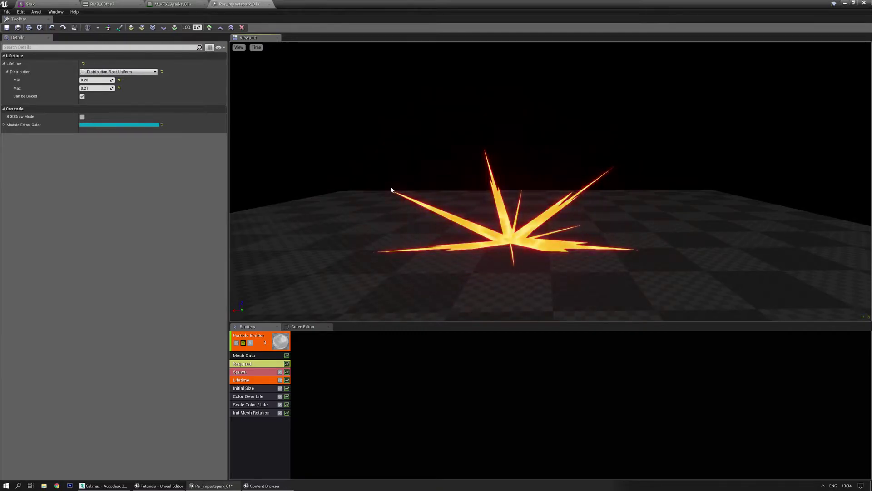
Change the Color Over Life module's Alpha Over Life distribution to Distribution Float Constant Curve and add two curve points
{"action": "left_click", "coordinate": [253, 389]}
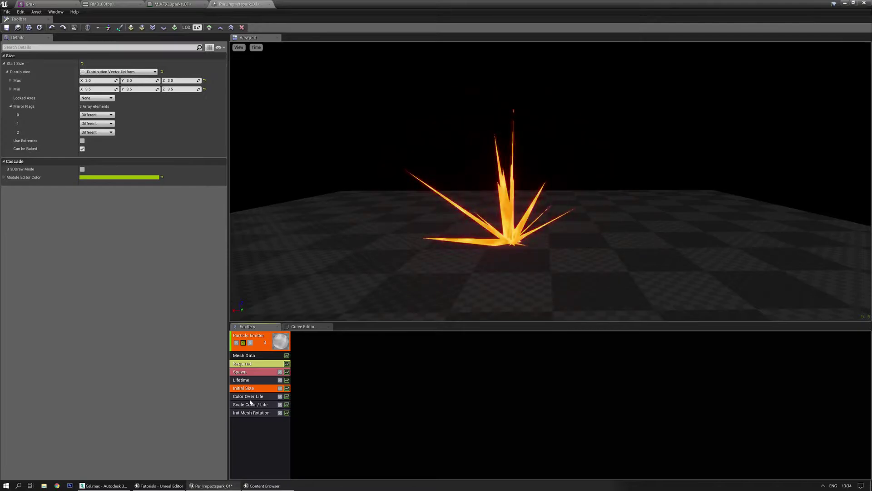
{"action": "left_click", "coordinate": [248, 396]}
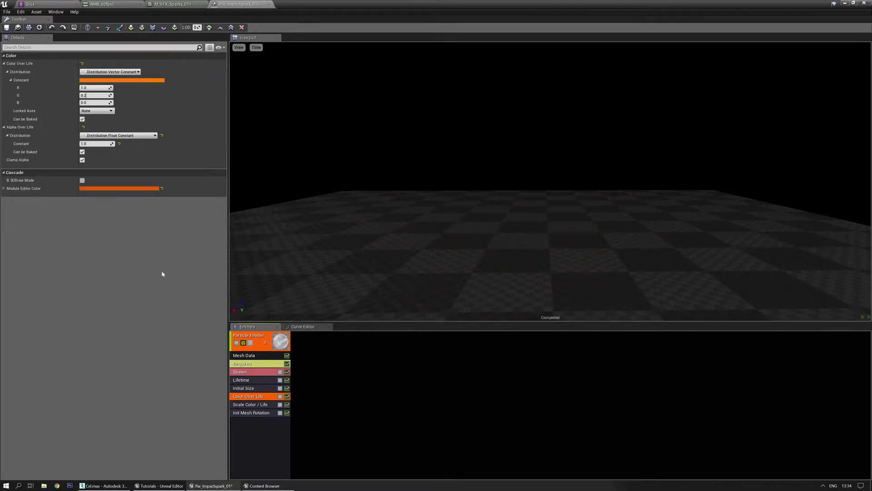
{"action": "left_click", "coordinate": [119, 135]}
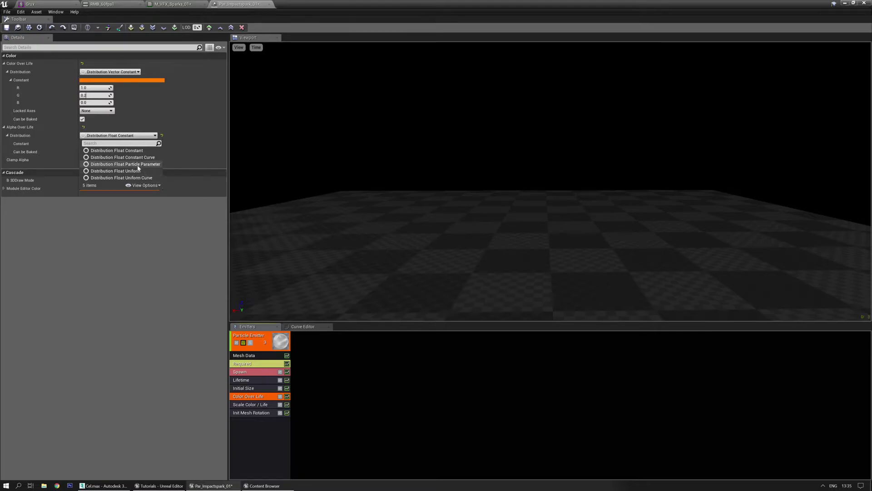
{"action": "left_click", "coordinate": [122, 157]}
{"action": "left_click", "coordinate": [11, 145]}
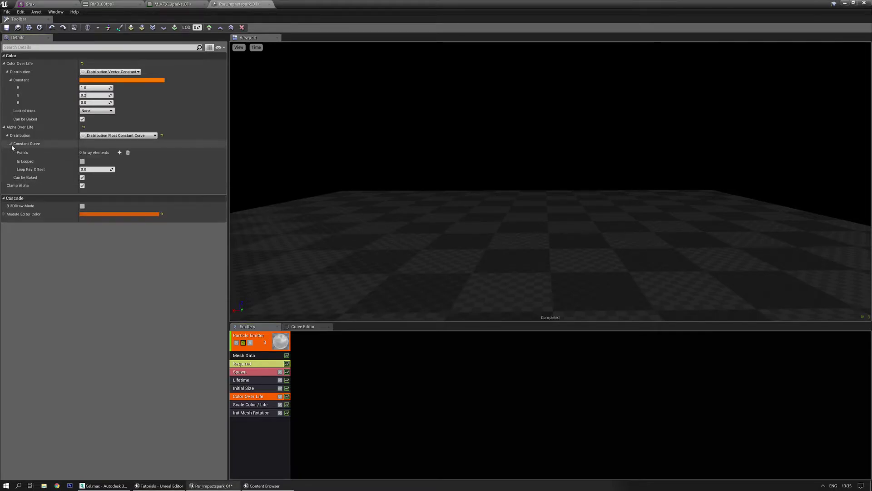
{"action": "left_click", "coordinate": [120, 153]}
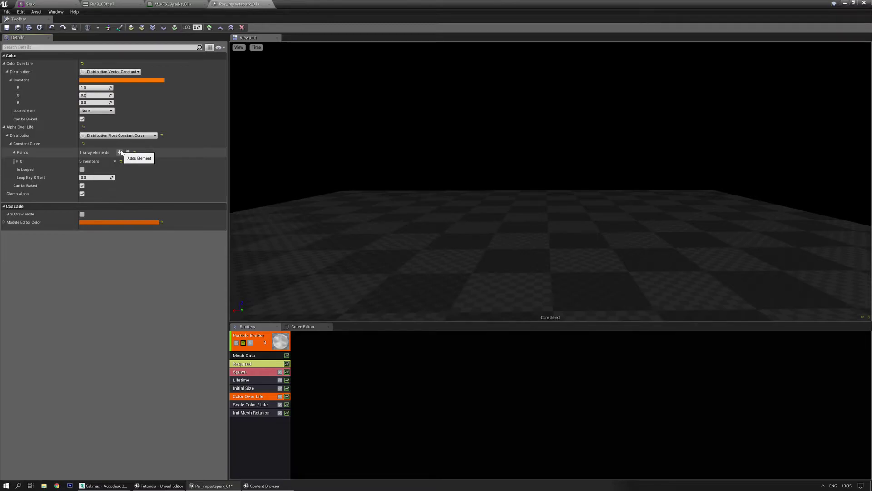
{"action": "left_click", "coordinate": [120, 152]}
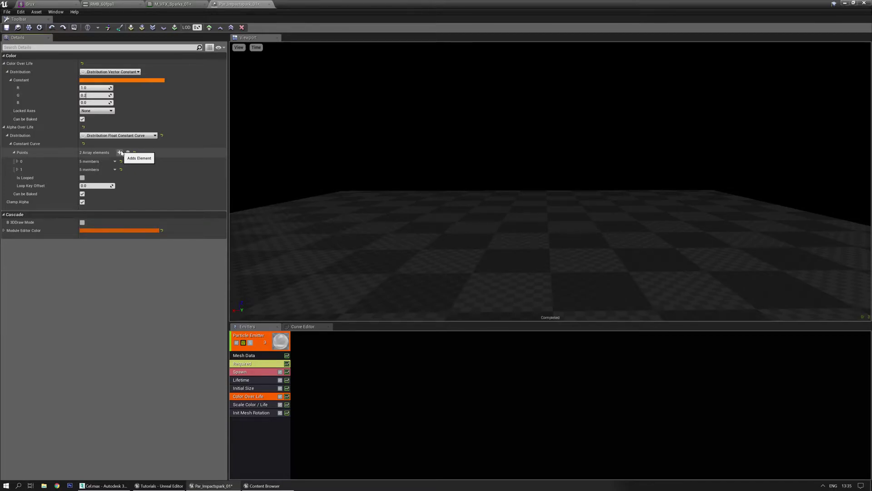
Set the second Alpha Over Life point's In Val to 0.4 and Out Val to 1.0, and save Par_Impactspark_01
{"action": "left_click", "coordinate": [17, 161]}
{"action": "left_click", "coordinate": [18, 210]}
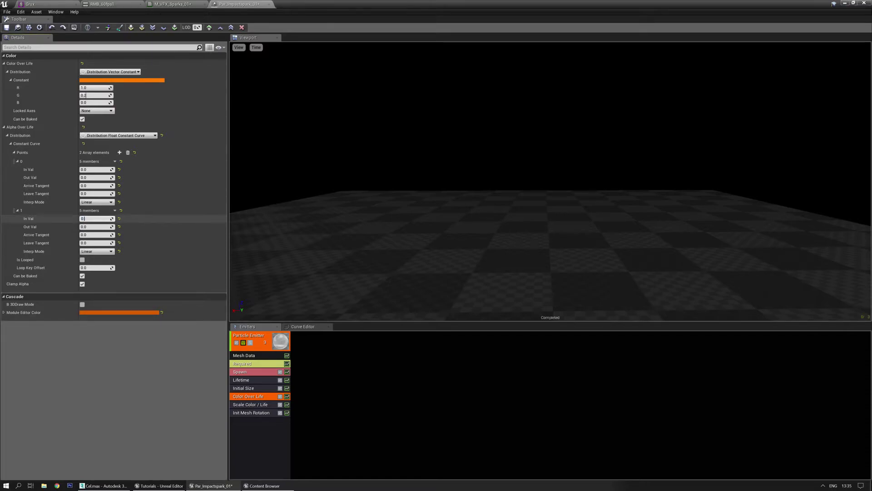
{"action": "key", "text": "Tab"}
{"action": "left_click", "coordinate": [445, 299]}
{"action": "key", "text": "Return"}
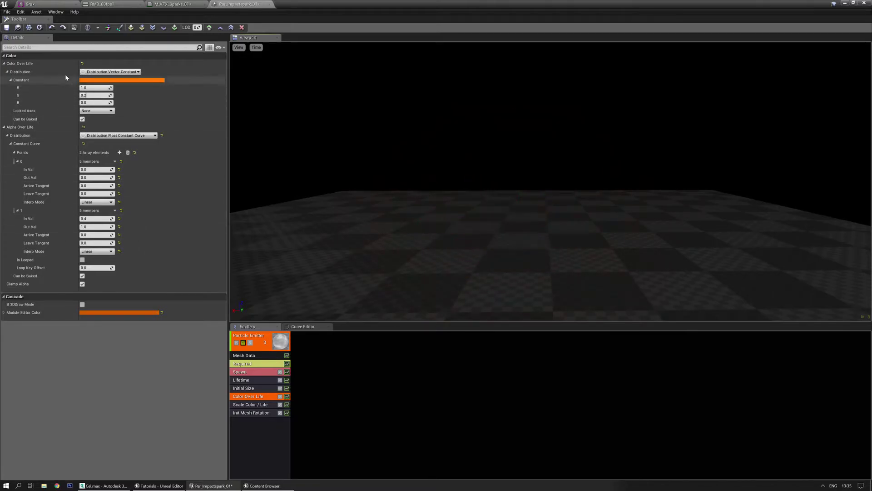
{"action": "left_click", "coordinate": [12, 28]}
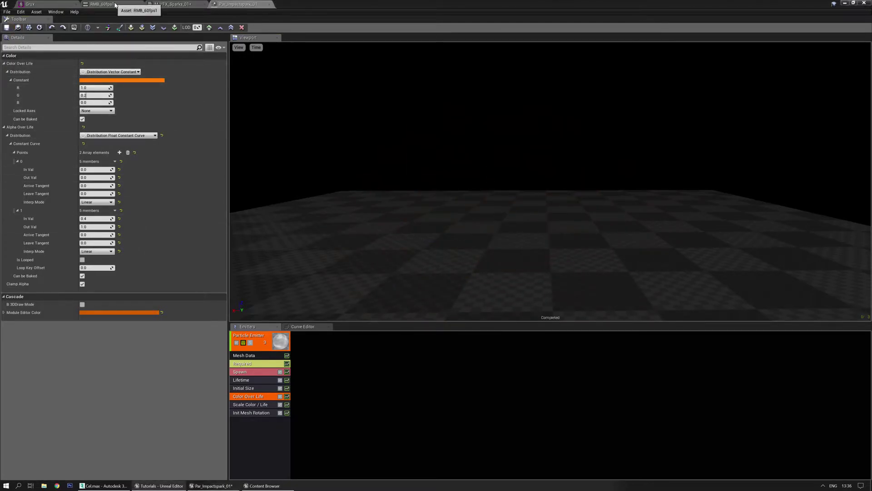
Play the RMB_60fps1 animation to check the impact spark at the weapon impact
{"action": "left_click", "coordinate": [115, 4]}
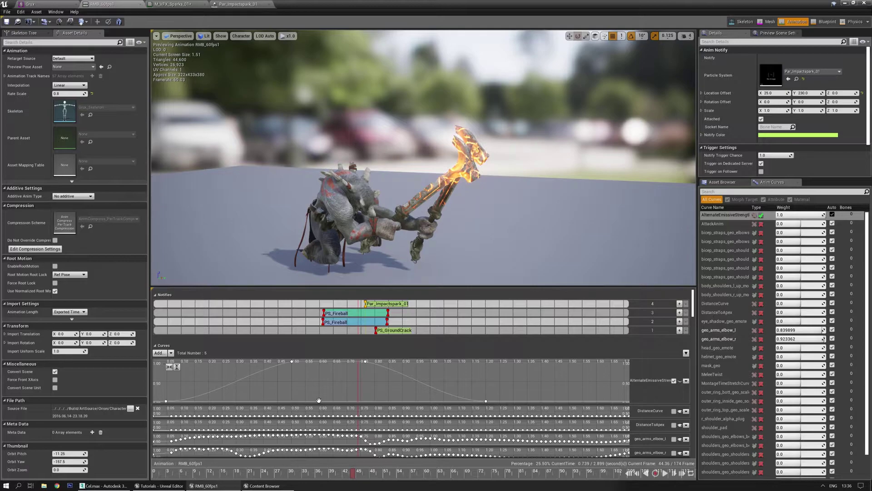
{"action": "left_click", "coordinate": [194, 474]}
{"action": "key", "text": "space"}
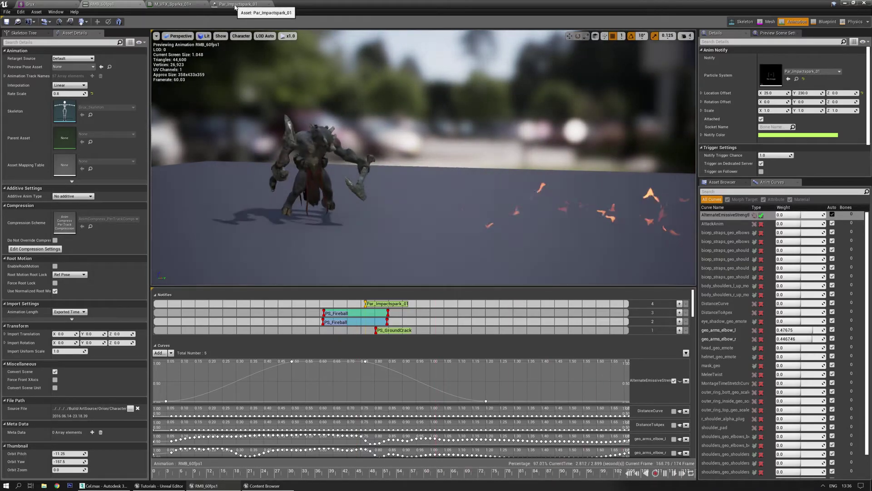
Add a Size By Life module to the Par_Impactspark_01 emitter and open its settings
{"action": "left_click", "coordinate": [235, 4]}
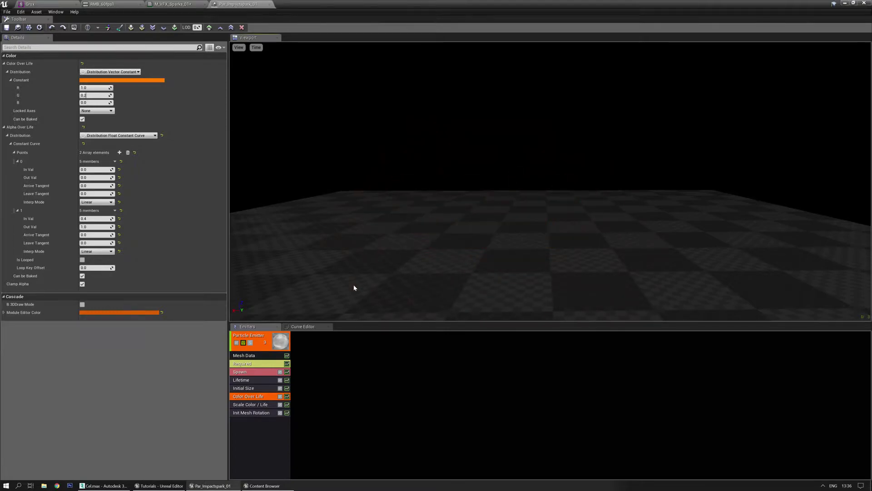
{"action": "right_click", "coordinate": [251, 430]}
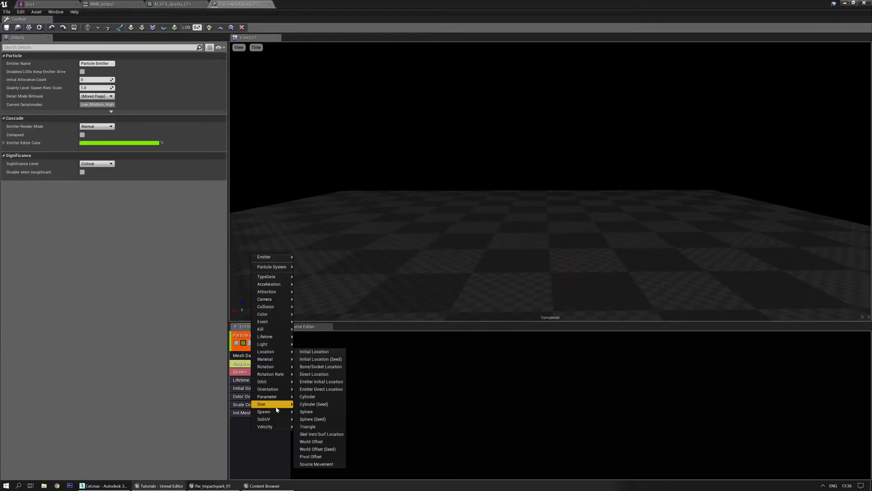
{"action": "left_click", "coordinate": [310, 418]}
{"action": "left_click", "coordinate": [269, 421]}
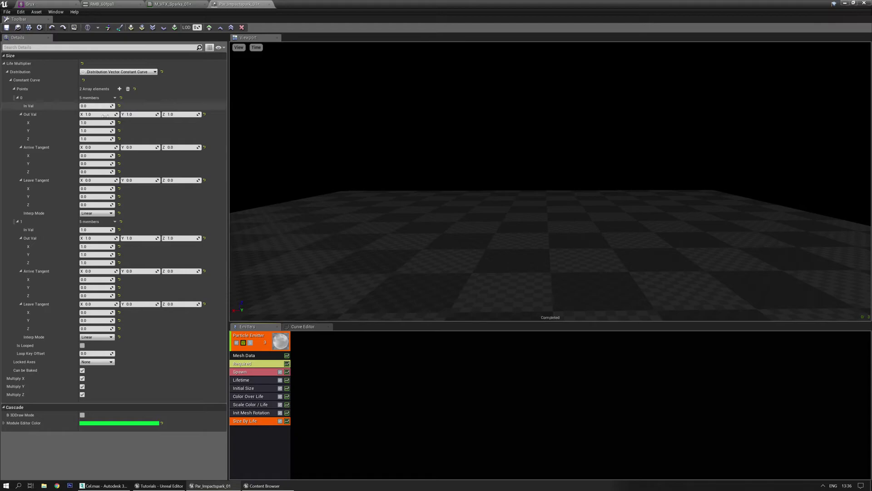
Replace the default Life Multiplier curve points of Size By Life with four new points and expand them all
{"action": "left_click", "coordinate": [128, 89]}
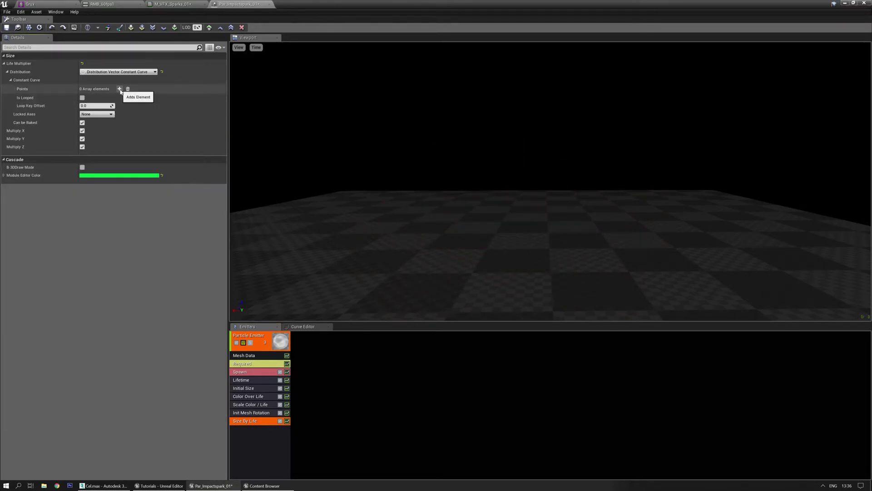
{"action": "left_click", "coordinate": [119, 89]}
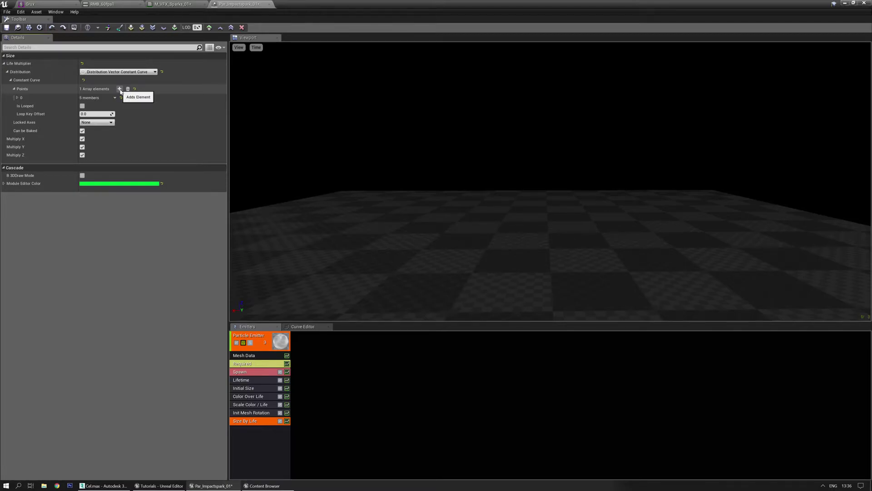
{"action": "left_click", "coordinate": [119, 89]}
{"action": "left_click", "coordinate": [119, 89]}
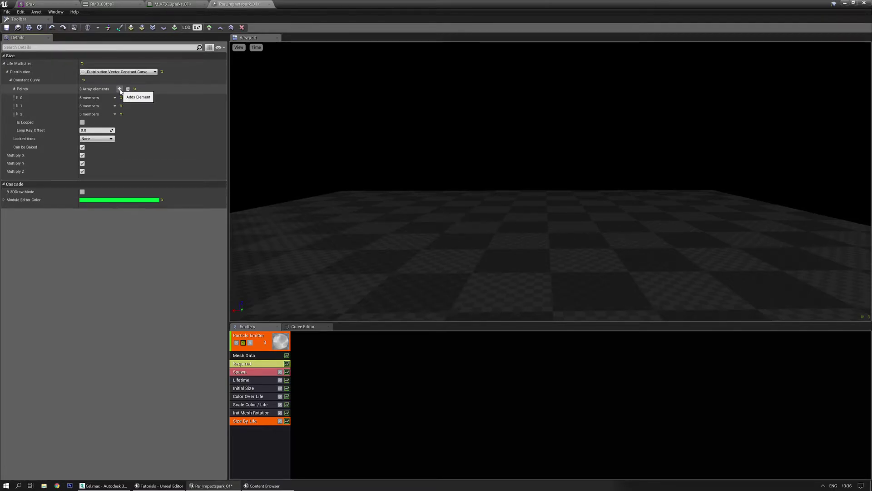
{"action": "left_click", "coordinate": [120, 89]}
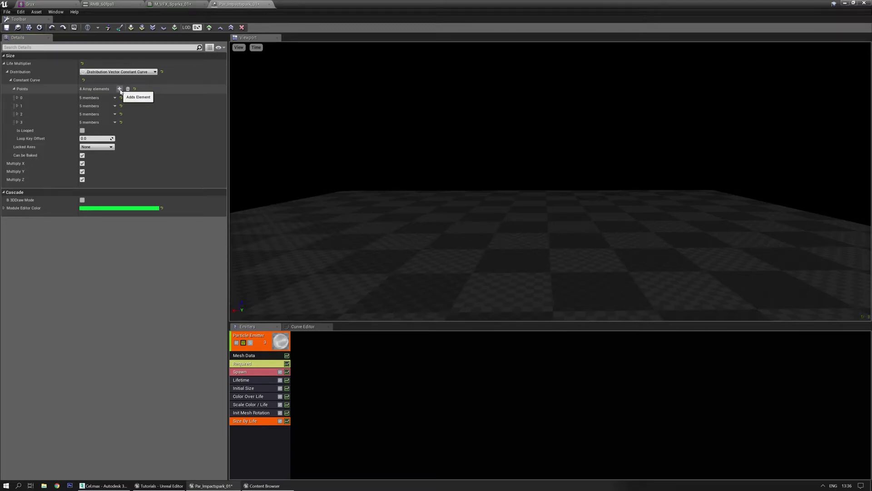
{"action": "right_click", "coordinate": [189, 90]}
{"action": "left_click", "coordinate": [204, 107]}
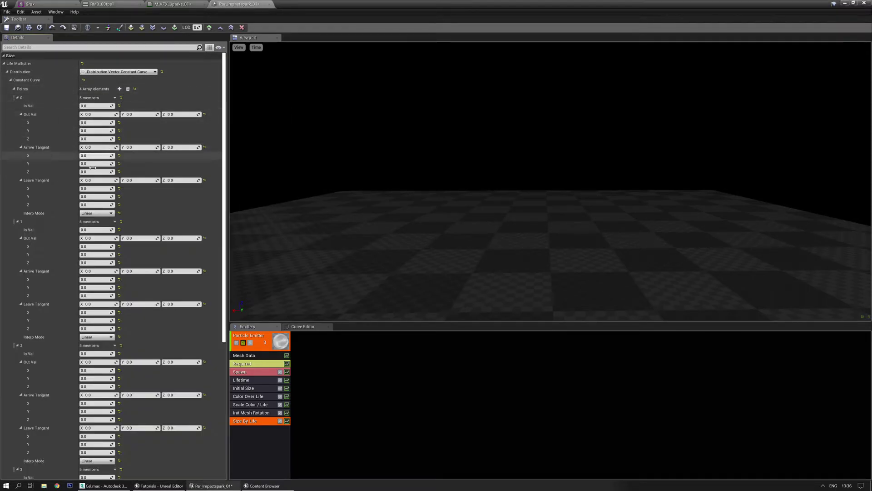
Set Size By Life point 1 to In Val 0.1, Out Val 1.2, point 2 to In Val 0.15, Out Val 1.0, and point 3's In Val to 1.0
{"action": "left_click", "coordinate": [96, 229]}
{"action": "key", "text": "Tab"}
{"action": "type", "text": "1"}
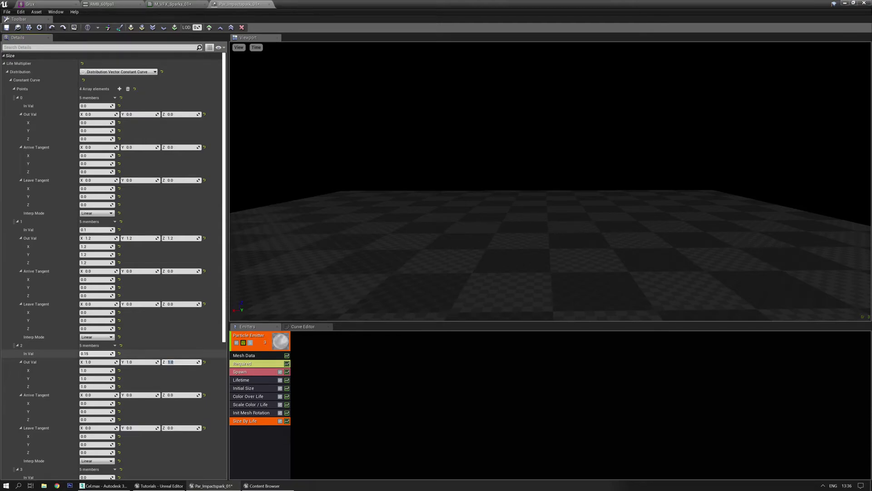
{"action": "scroll", "coordinate": [114, 318], "scroll_direction": "down", "scroll_amount": 3}
{"action": "left_click", "coordinate": [92, 390]}
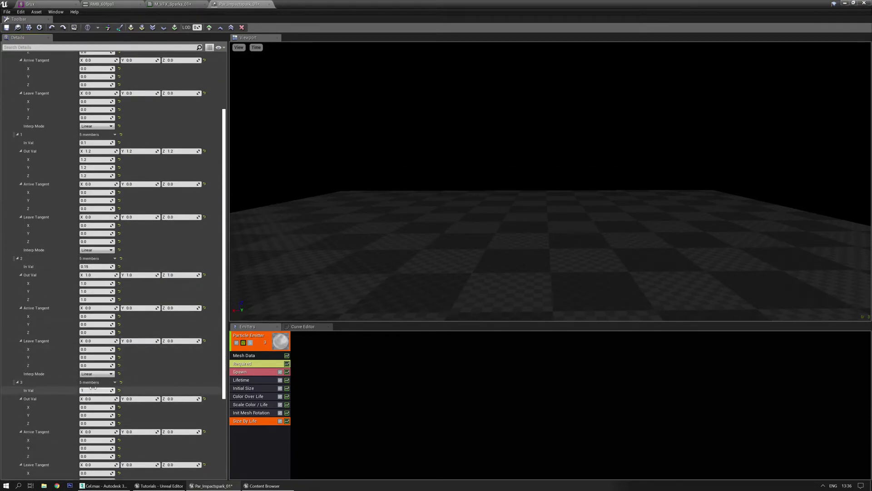
{"action": "left_click", "coordinate": [359, 291]}
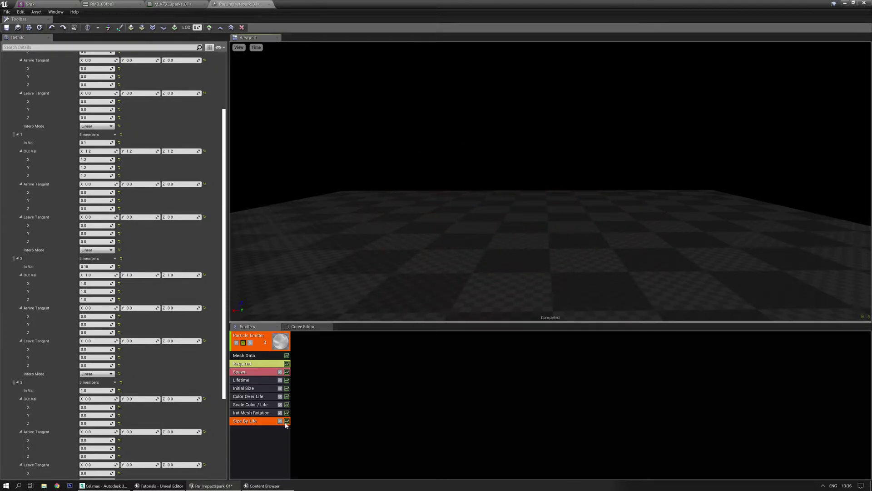
Smooth all Life Multiplier curve keys with Curve Auto interpolation and save Par_Impactspark_01
{"action": "left_click", "coordinate": [302, 326]}
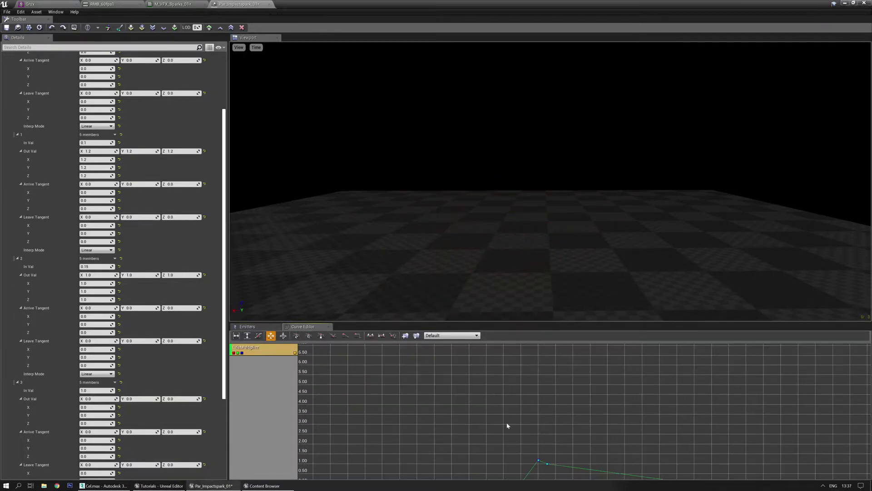
{"action": "left_click_drag", "start_coordinate": [562, 443], "coordinate": [493, 380]}
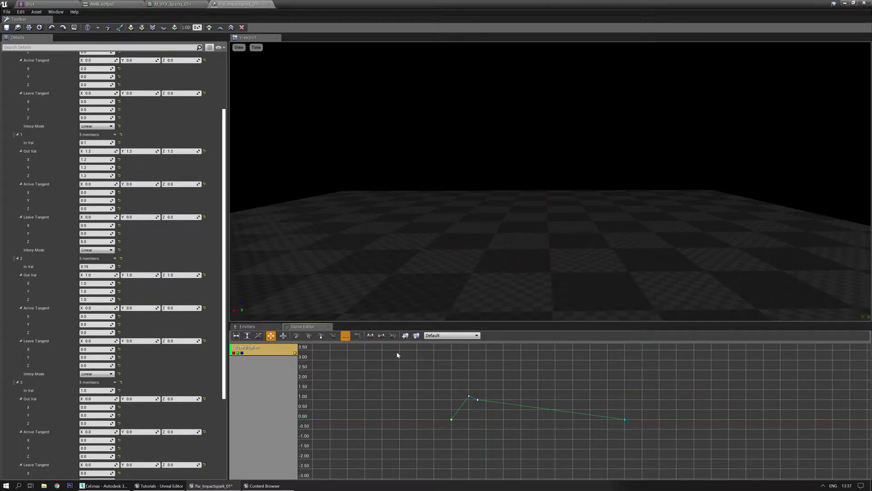
{"action": "left_click_drag", "start_coordinate": [356, 451], "coordinate": [354, 450]}
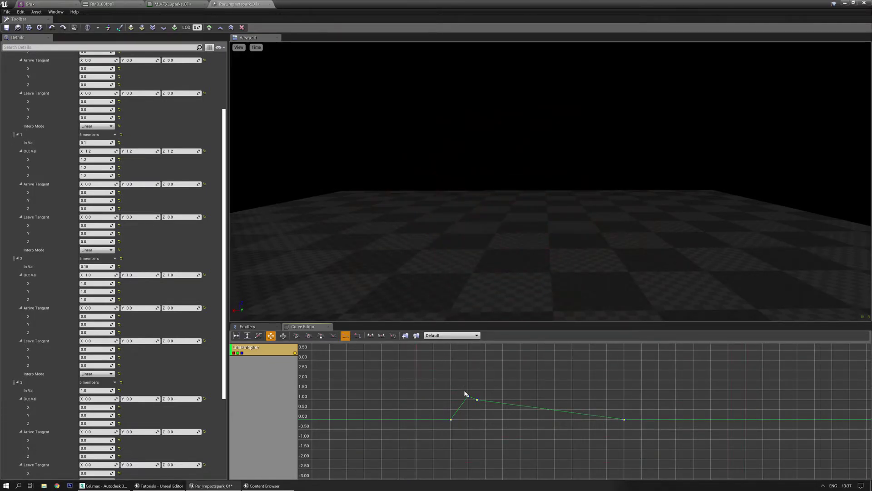
{"action": "scroll", "coordinate": [461, 396], "scroll_direction": "up", "scroll_amount": 3}
{"action": "scroll", "coordinate": [461, 397], "scroll_direction": "down", "scroll_amount": 3}
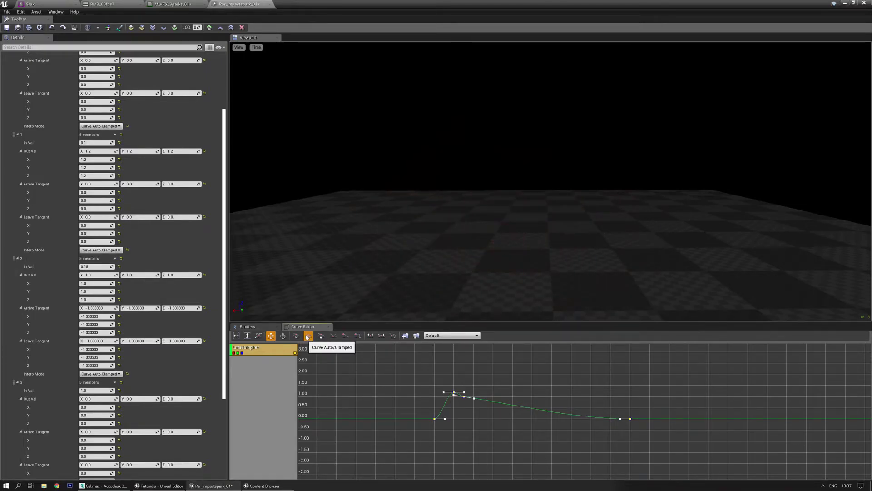
{"action": "scroll", "coordinate": [397, 400], "scroll_direction": "up", "scroll_amount": 1}
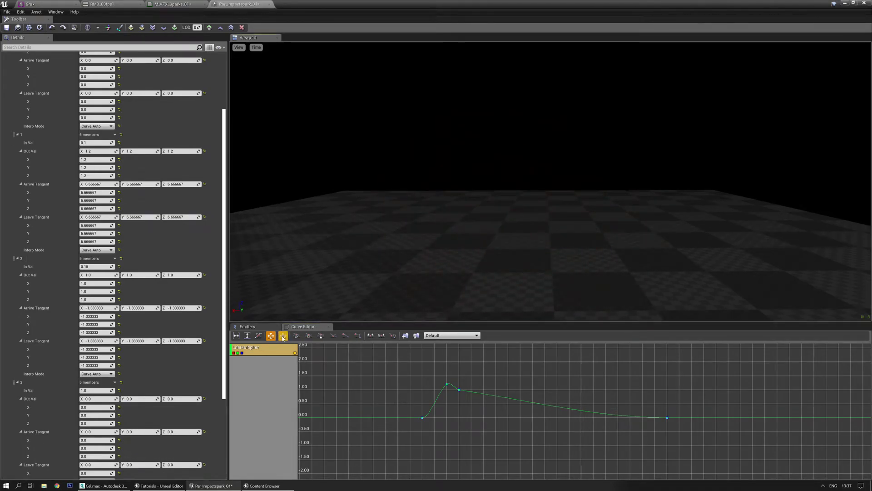
{"action": "left_click", "coordinate": [260, 328]}
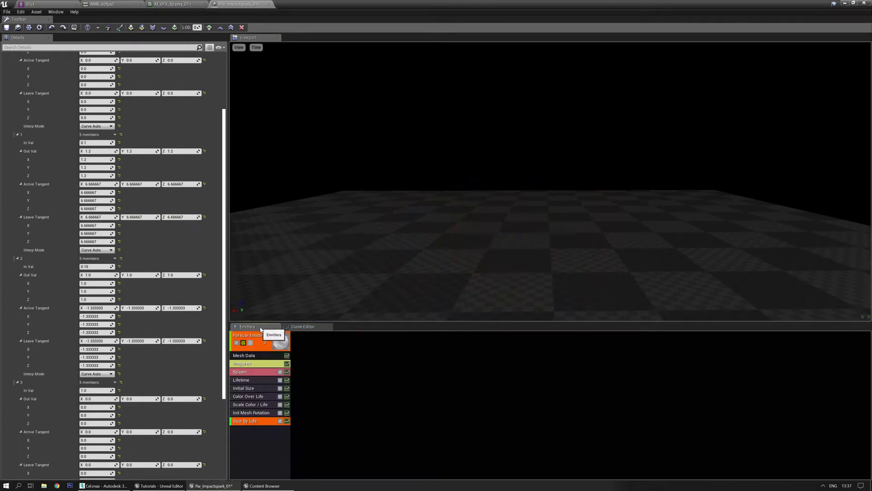
{"action": "left_click", "coordinate": [7, 28]}
Bring up the level editor, close the Content Browser and deselect the GruxAnimBlueprint character
{"action": "left_click", "coordinate": [114, 5]}
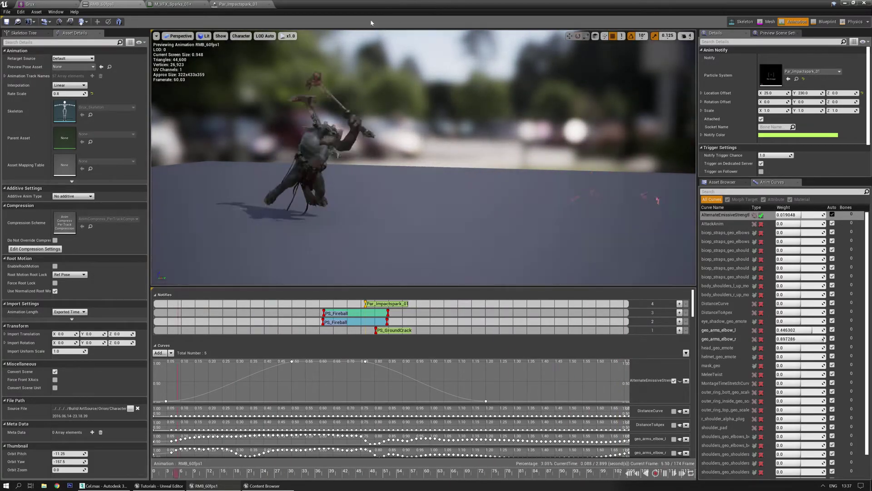
{"action": "left_click_drag", "start_coordinate": [397, 3], "coordinate": [0, 40]}
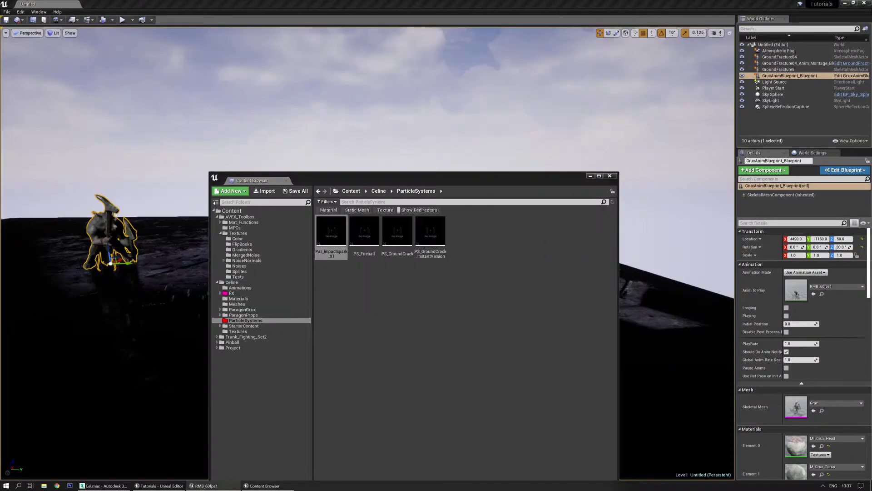
{"action": "left_click", "coordinate": [613, 175]}
{"action": "left_click", "coordinate": [610, 176]}
{"action": "mouse_move", "coordinate": [442, 238]}
{"action": "right_mouse_down"}
{"action": "mouse_move", "coordinate": [428, 241]}
{"action": "mouse_move", "coordinate": [439, 242]}
{"action": "right_mouse_up"}
{"action": "key", "text": "Escape"}
{"action": "key", "text": "s"}
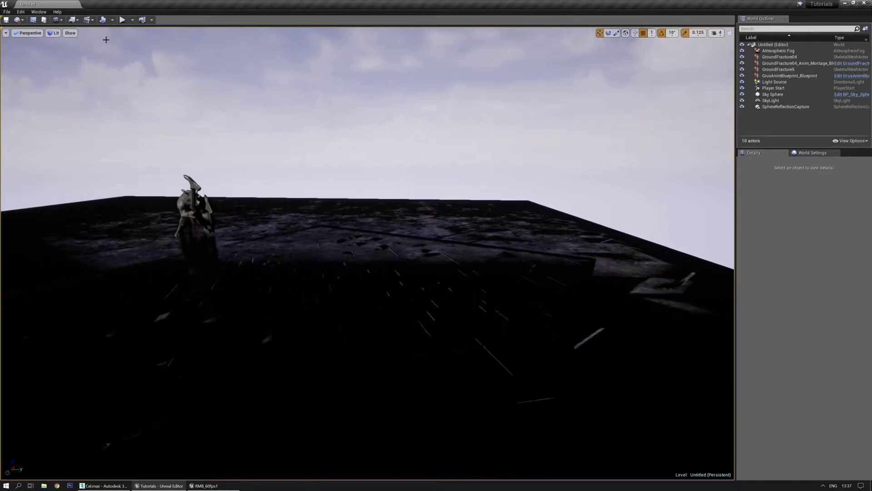
Play the level and examine the impact sparks during the character's ground attack
{"action": "left_click", "coordinate": [122, 20]}
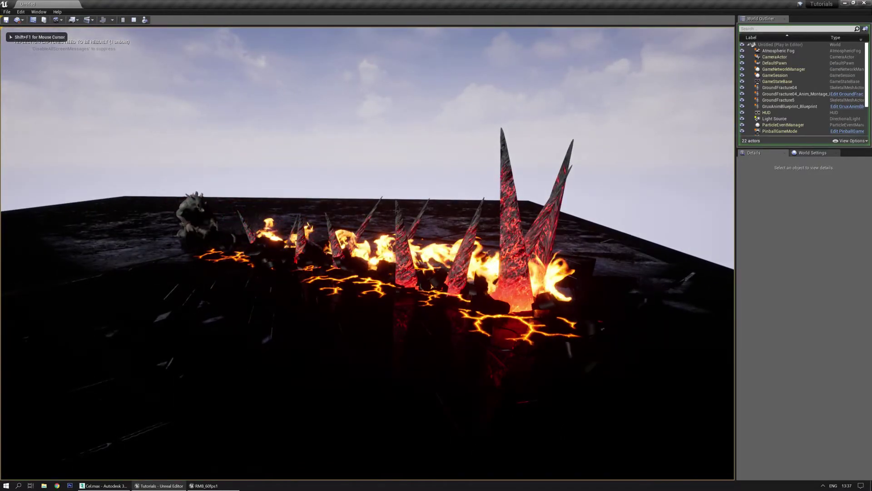
{"action": "key", "text": "a"}
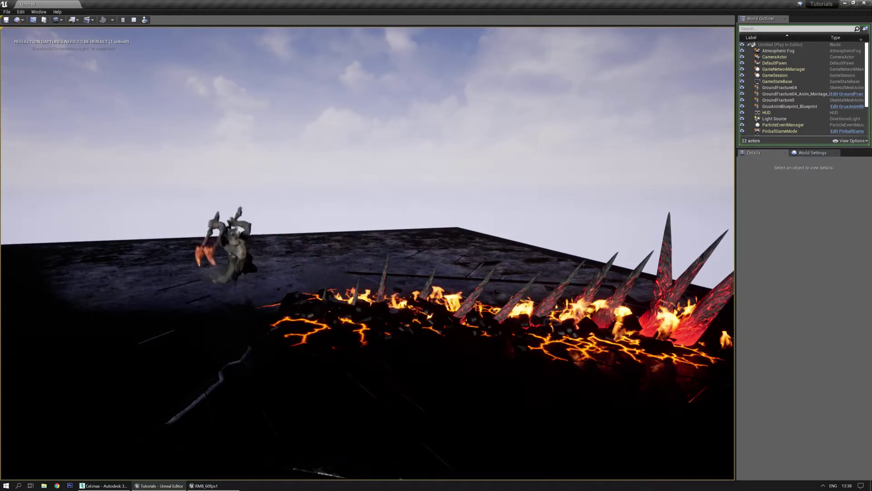
{"action": "key", "text": "Escape"}
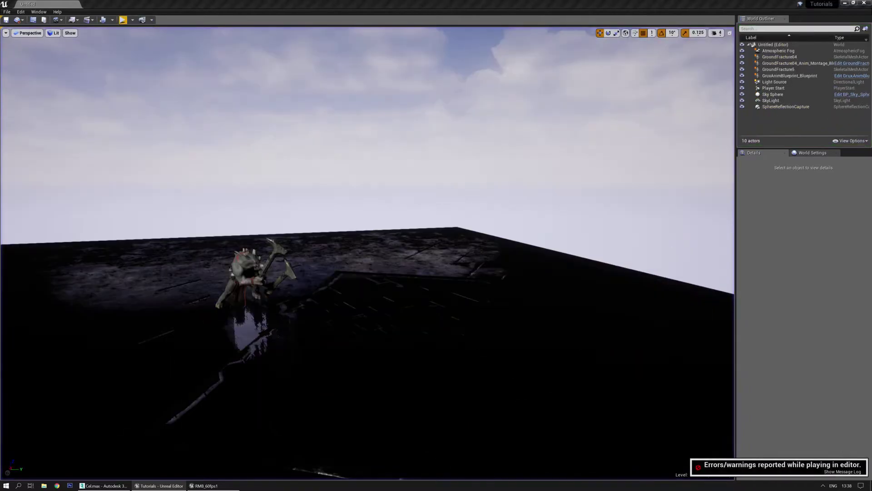
Set the Par_Impactspark_01 notify's begin time to 0.8 in the RMB_60fps1 animation
{"action": "left_click", "coordinate": [205, 485]}
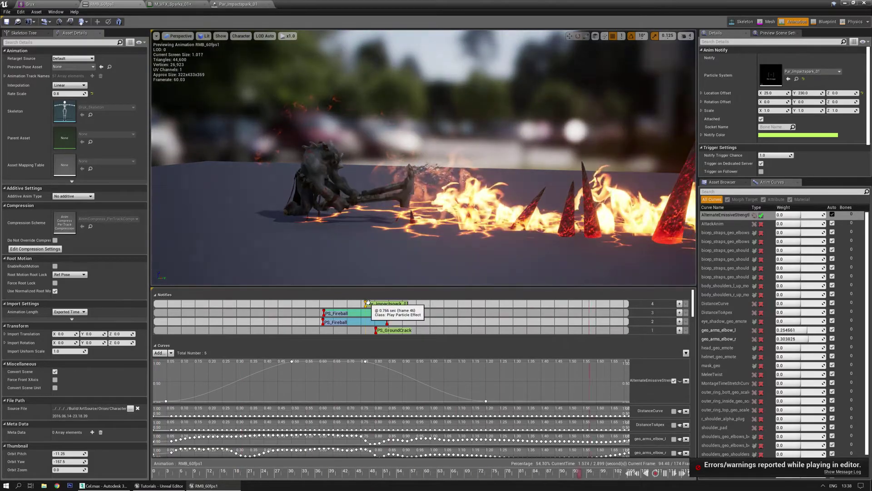
{"action": "right_click", "coordinate": [367, 302]}
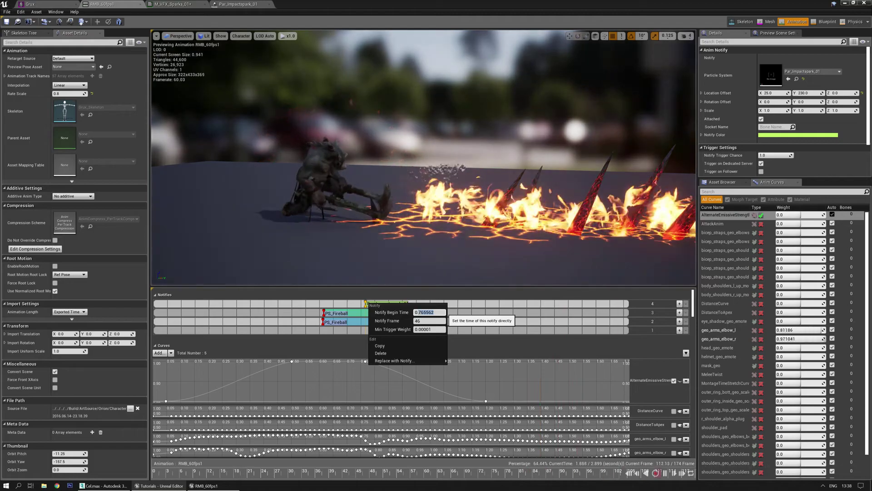
{"action": "type", "text": "8"}
{"action": "key", "text": "Return"}
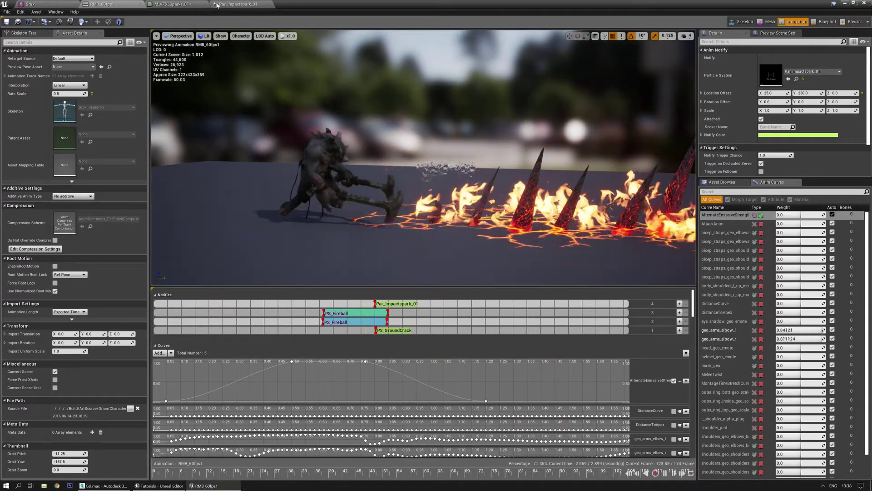
Set the Initial Size module of Par_Impactspark_01 to a maximum of 5.0 and a minimum of 6.0 on X, Y and Z
{"action": "left_click", "coordinate": [236, 4]}
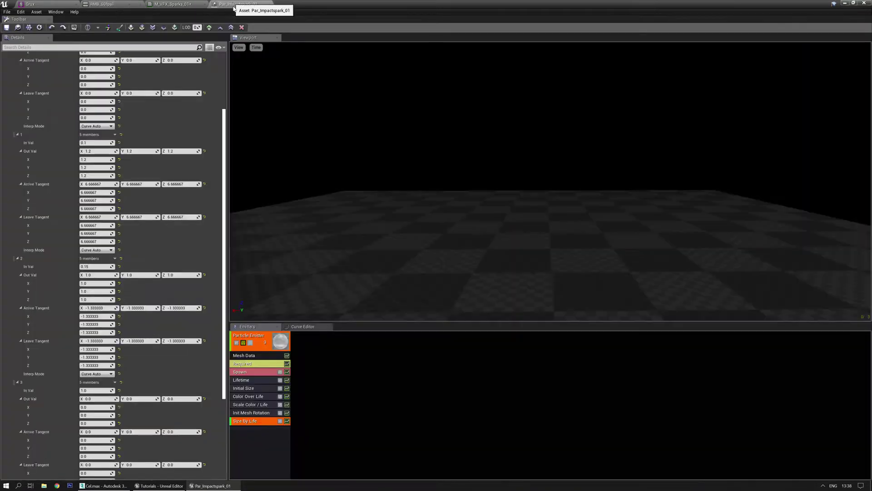
{"action": "left_click", "coordinate": [248, 387]}
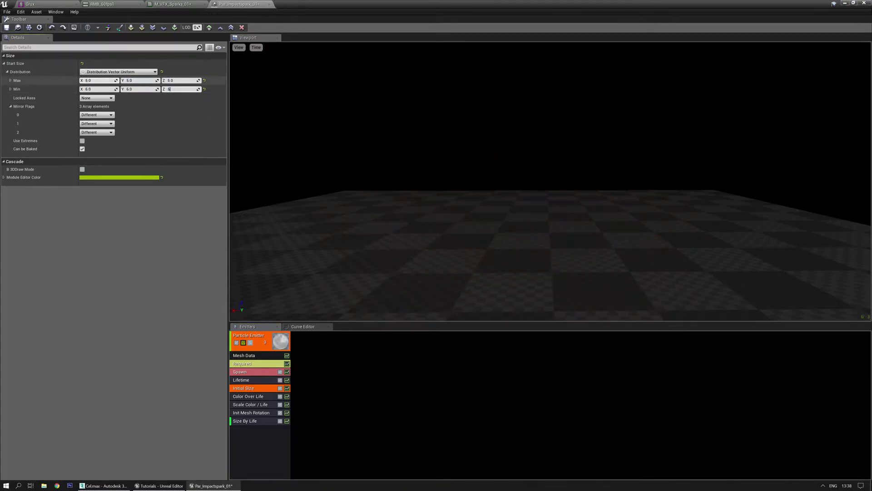
{"action": "key", "text": "Return"}
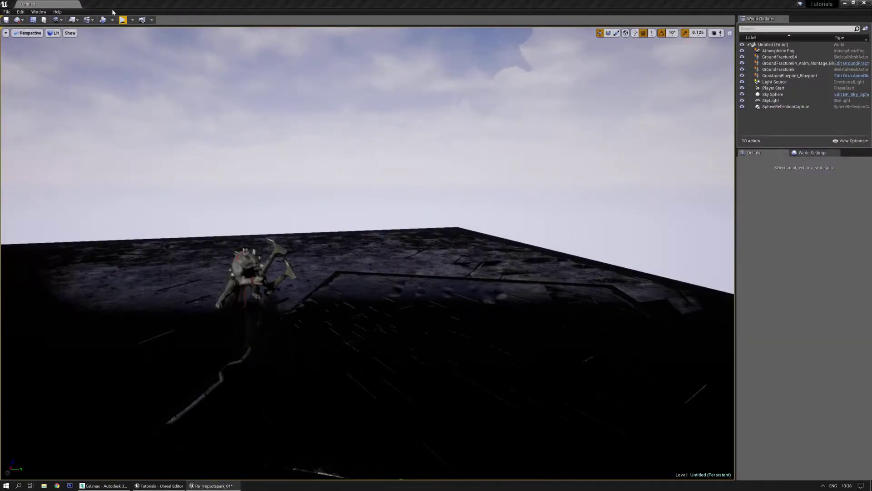
Play the level again to check the resized impact sparks against the weapon hit
{"action": "left_click", "coordinate": [123, 20]}
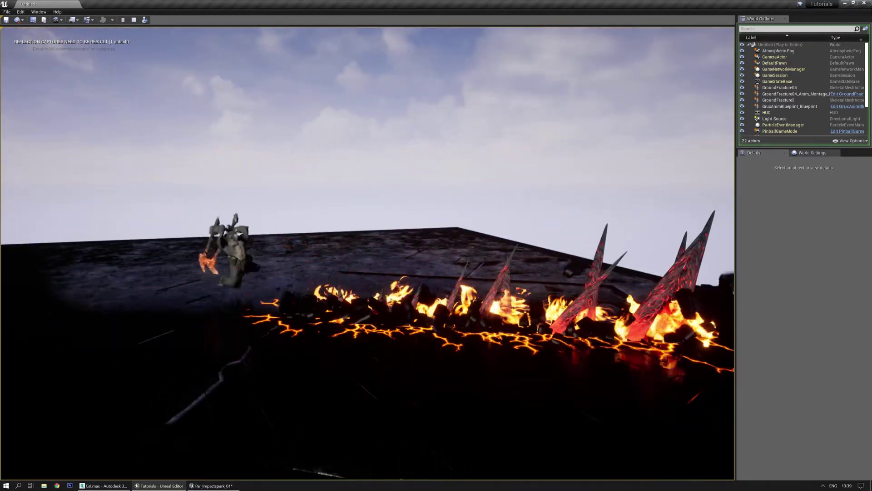
{"action": "key", "text": "Escape"}
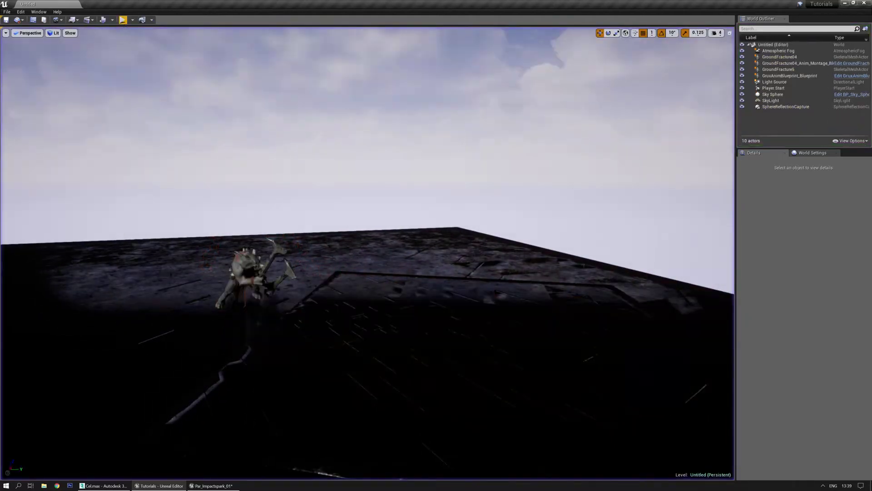
Set the Lifetime module of Par_Impactspark_01 to a minimum of 0.32 and a maximum of 0.275, and save the particle system
{"action": "key", "text": "alt+Tab"}
{"action": "double_click", "coordinate": [462, 132]}
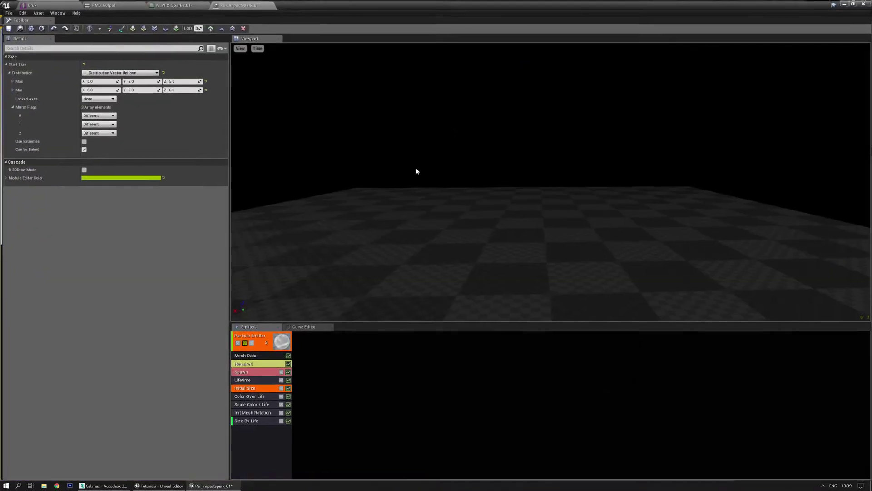
{"action": "left_click", "coordinate": [253, 379]}
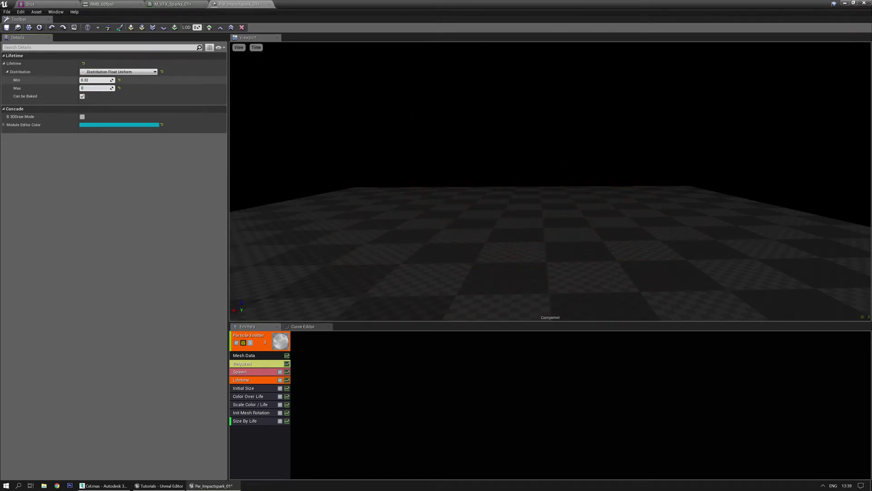
{"action": "type", "text": "5"}
{"action": "key", "text": "Return"}
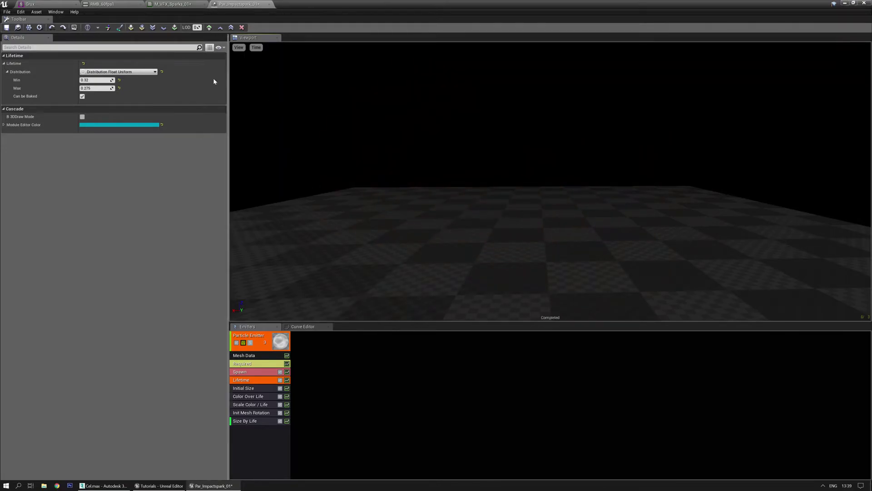
{"action": "left_click", "coordinate": [7, 28]}
Set the Z location offset of the Par_Impactspark_01 notify in RMB_60fps1 to -5.0
{"action": "left_click", "coordinate": [102, 4]}
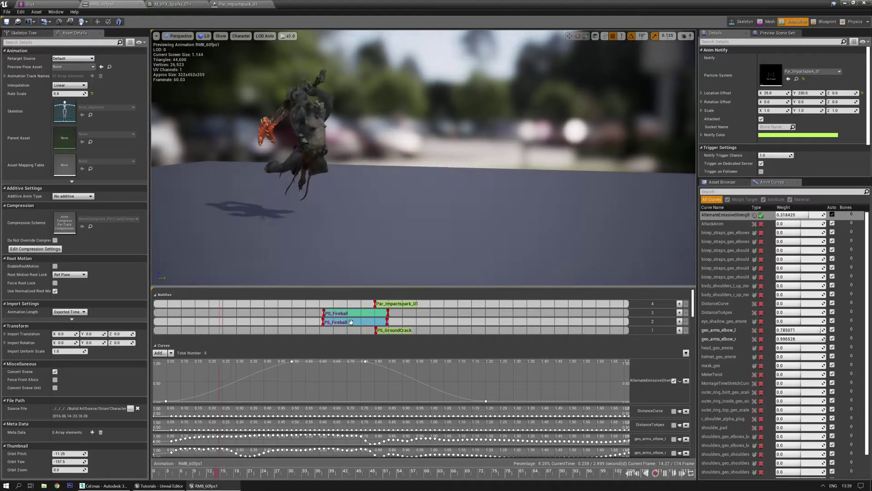
{"action": "left_click", "coordinate": [396, 303]}
{"action": "left_click", "coordinate": [839, 93]}
{"action": "type", "text": "-5"}
{"action": "key", "text": "Return"}
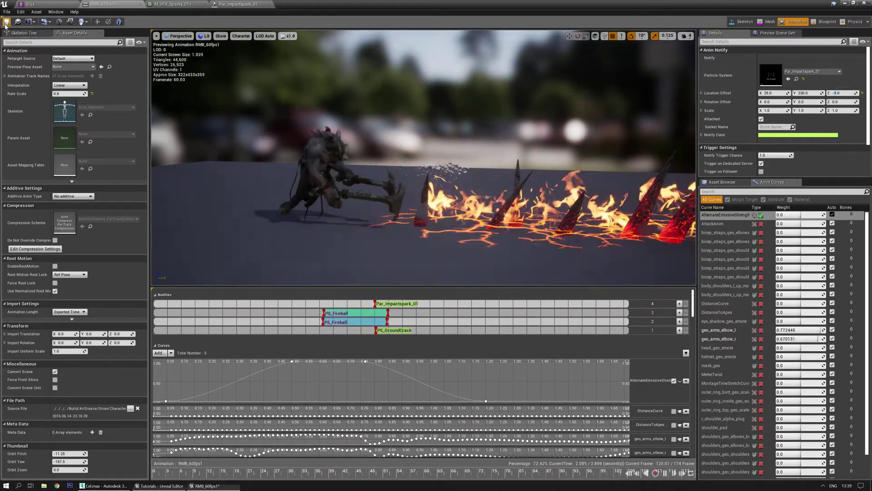
Play the level and examine the lowered impact sparks during the ground attack
{"action": "left_click_drag", "start_coordinate": [422, 7], "coordinate": [0, 72]}
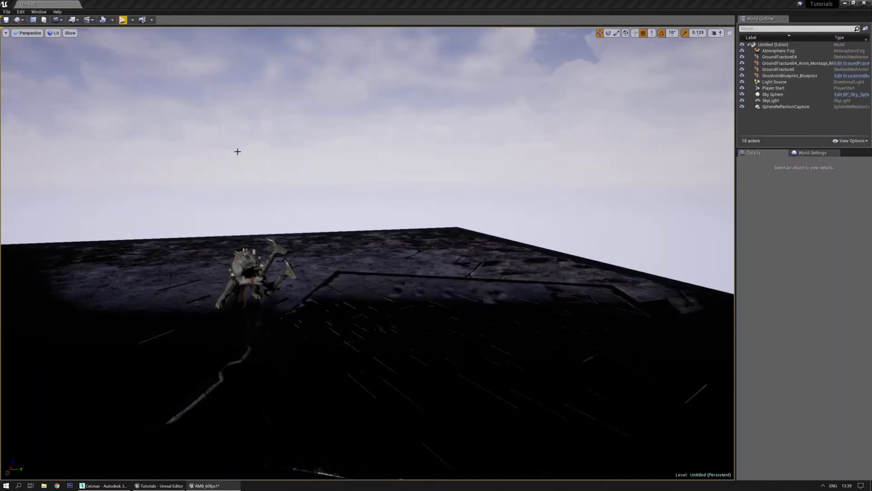
{"action": "left_click", "coordinate": [123, 20]}
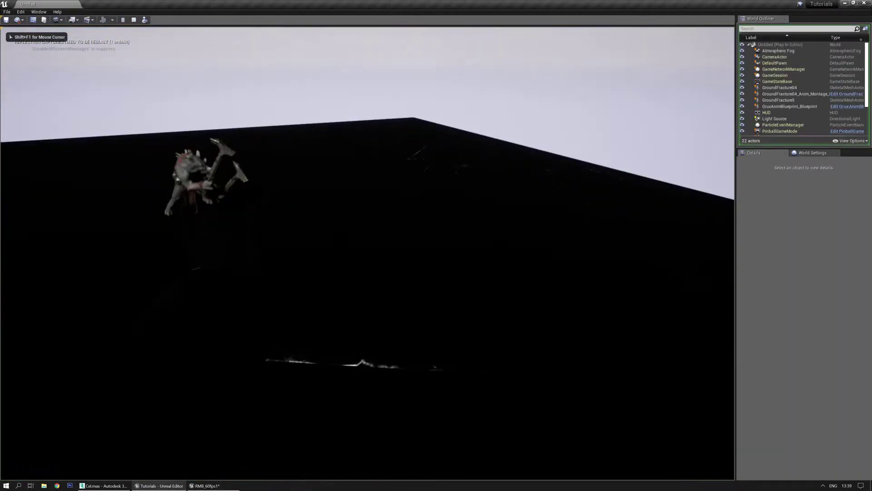
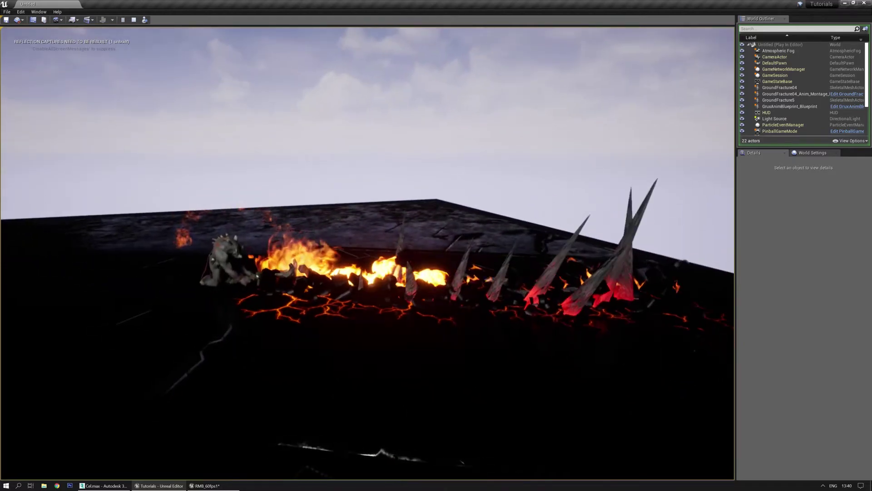
{"action": "key", "text": "Escape"}
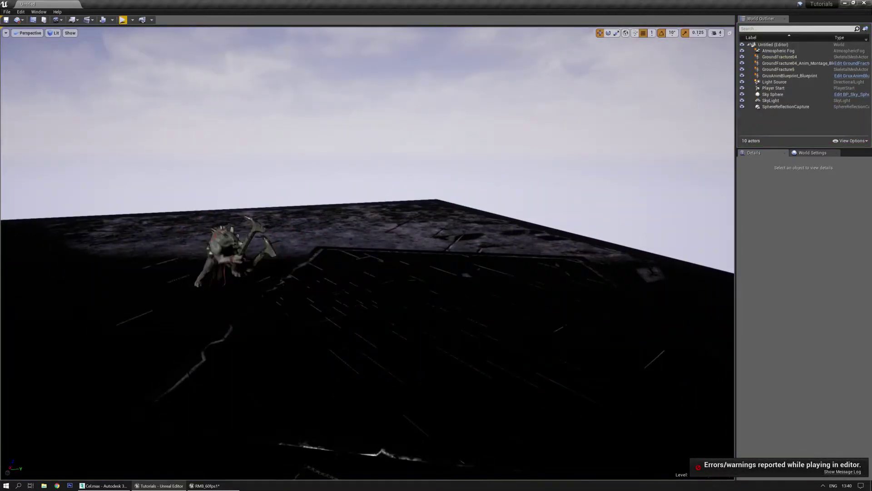
Move the Par_Impactspark_01 notify in RMB_60fps1 slightly past 0.8, toward the frame where the weapons strike the ground
{"action": "left_click_drag", "start_coordinate": [0, 87], "coordinate": [429, 92]}
{"action": "double_click", "coordinate": [429, 92]}
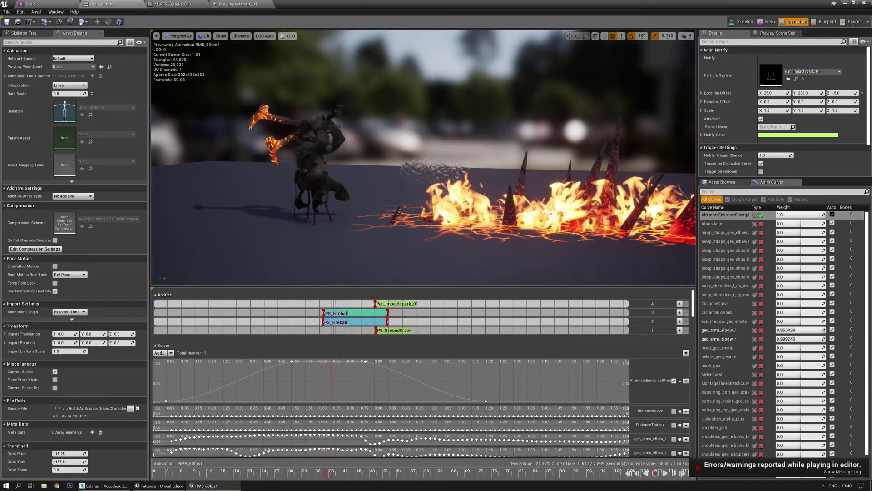
{"action": "left_click_drag", "start_coordinate": [383, 455], "coordinate": [382, 455]}
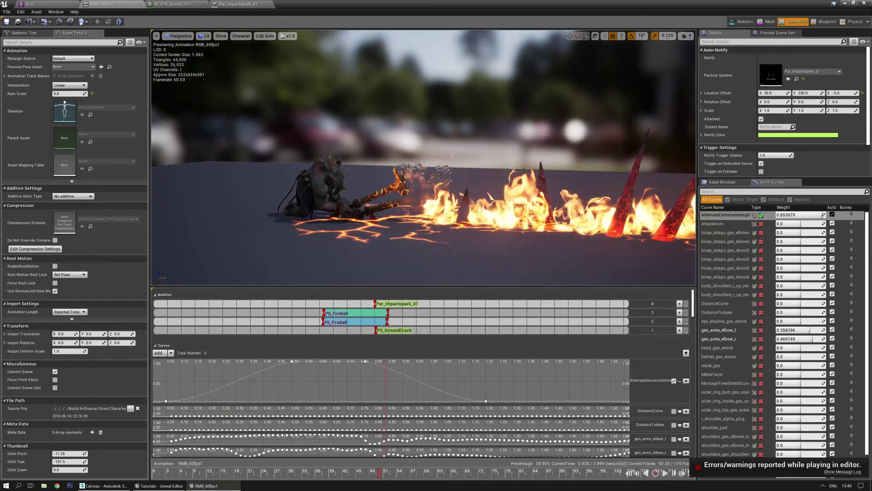
{"action": "left_click", "coordinate": [386, 307]}
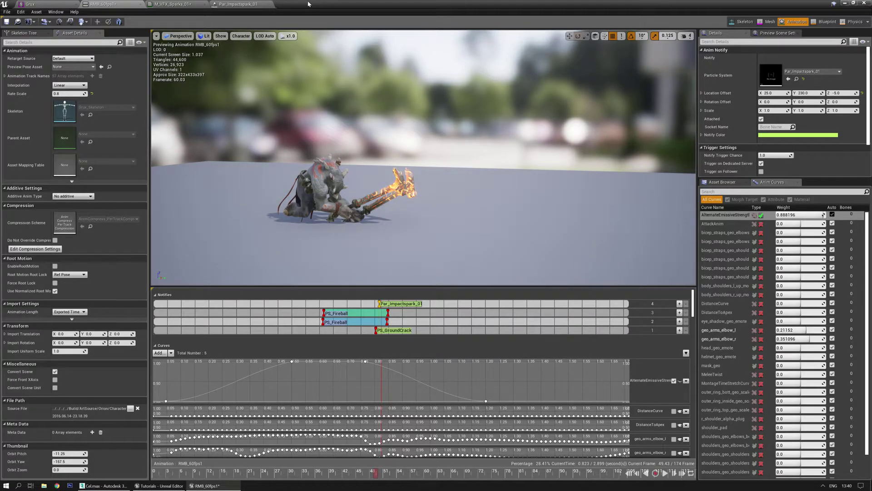
Play the level again to check the impact sparks' shifted timing against the weapon hit
{"action": "left_click_drag", "start_coordinate": [308, 4], "coordinate": [0, 73]}
{"action": "left_click", "coordinate": [122, 20]}
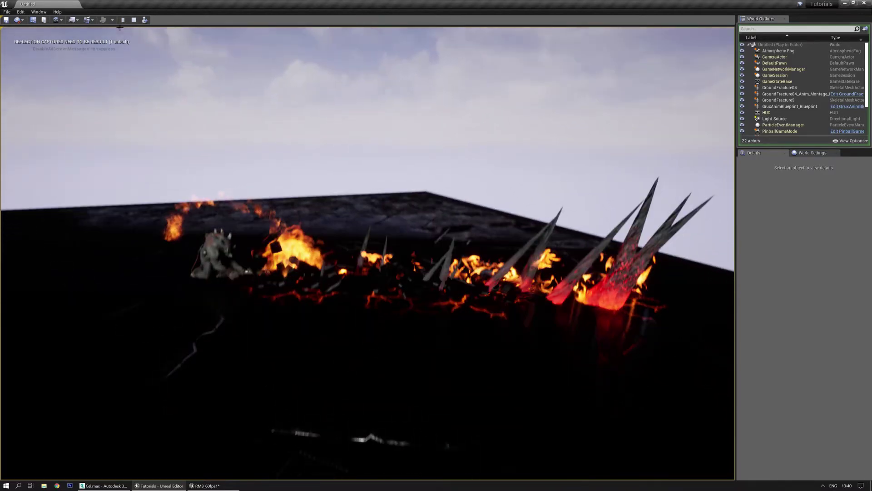
{"action": "key", "text": "Escape"}
Duplicate the particle emitter in Par_Impactspark_01 as an independent copy with unshared modules
{"action": "left_click", "coordinate": [206, 486]}
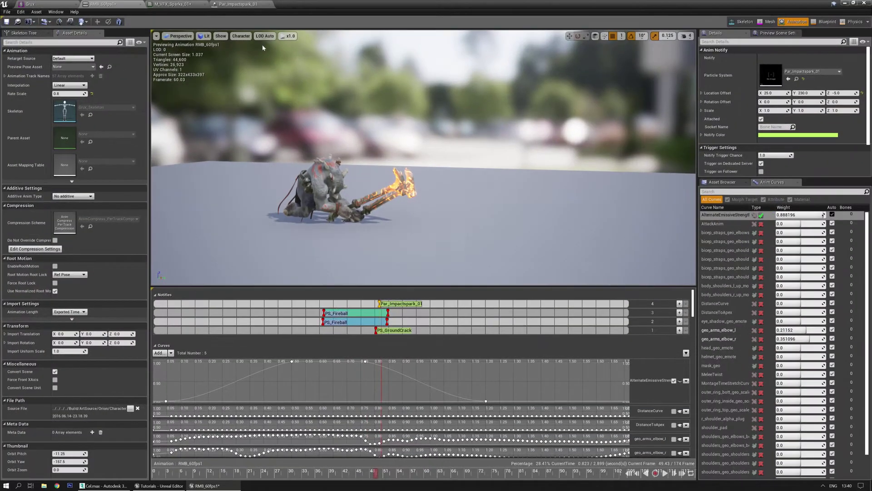
{"action": "left_click", "coordinate": [237, 4]}
{"action": "left_click", "coordinate": [262, 341]}
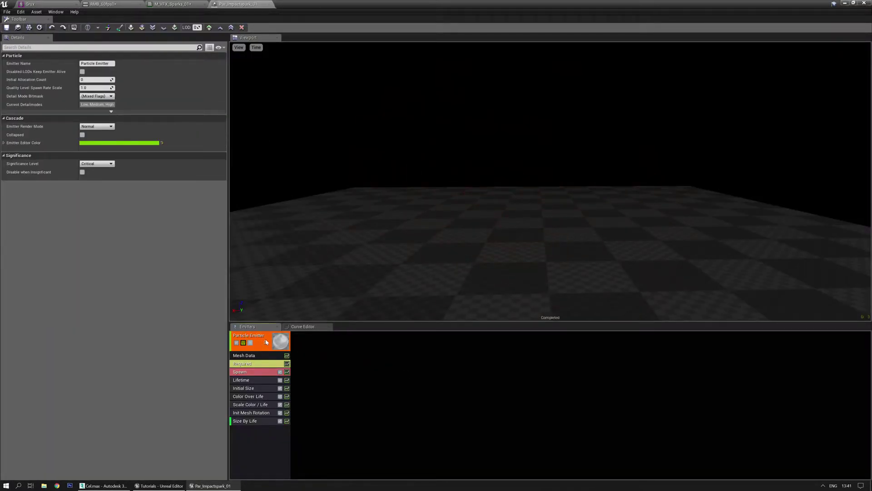
{"action": "key", "text": "ctrl+z"}
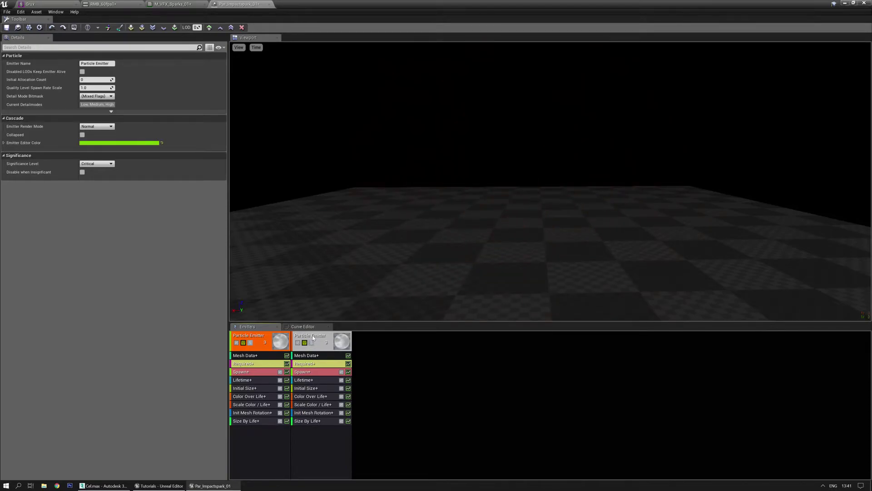
{"action": "key", "text": "ctrl+z"}
{"action": "right_click", "coordinate": [279, 342]}
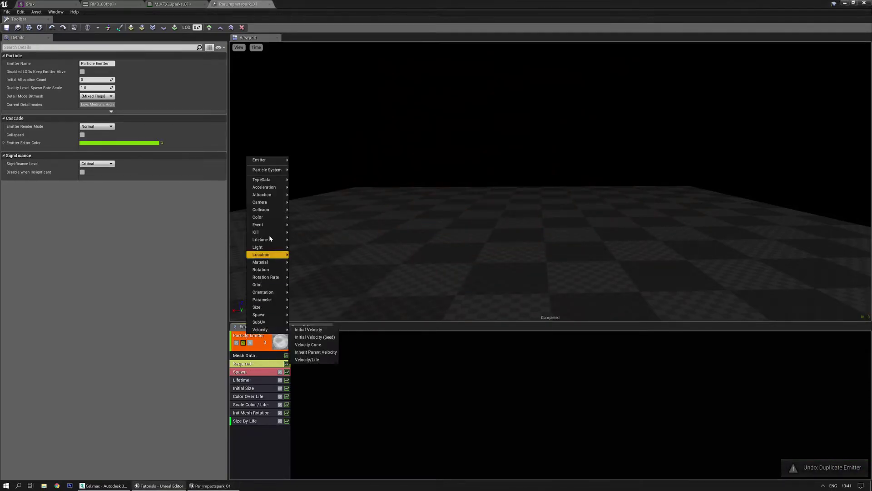
{"action": "mouse_move", "coordinate": [288, 161]}
{"action": "left_click", "coordinate": [315, 172]}
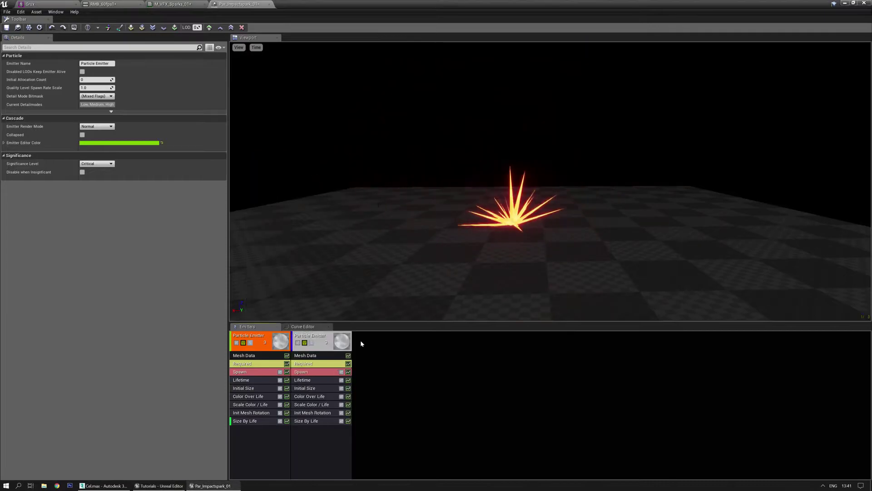
Set the duplicated emitter's Initial Size to a maximum of 2.5 and a minimum of 3.0 on X, Y and Z
{"action": "left_click", "coordinate": [311, 388]}
{"action": "left_click", "coordinate": [101, 80]}
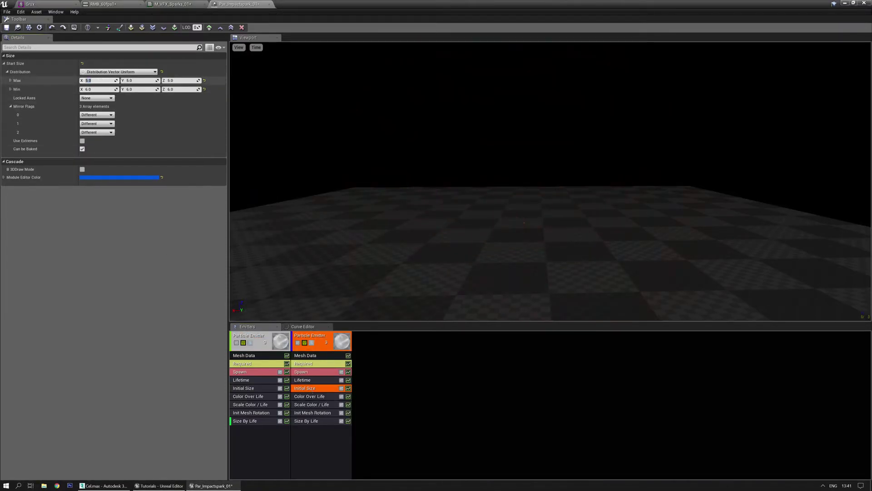
{"action": "type", "text": "2.5"}
{"action": "key", "text": "Tab"}
{"action": "key", "text": "Return"}
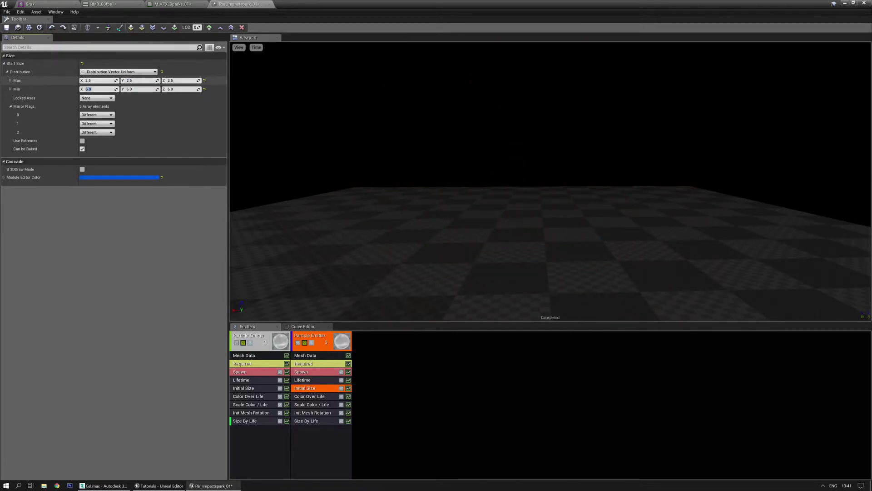
{"action": "key", "text": "Tab"}
{"action": "type", "text": "3"}
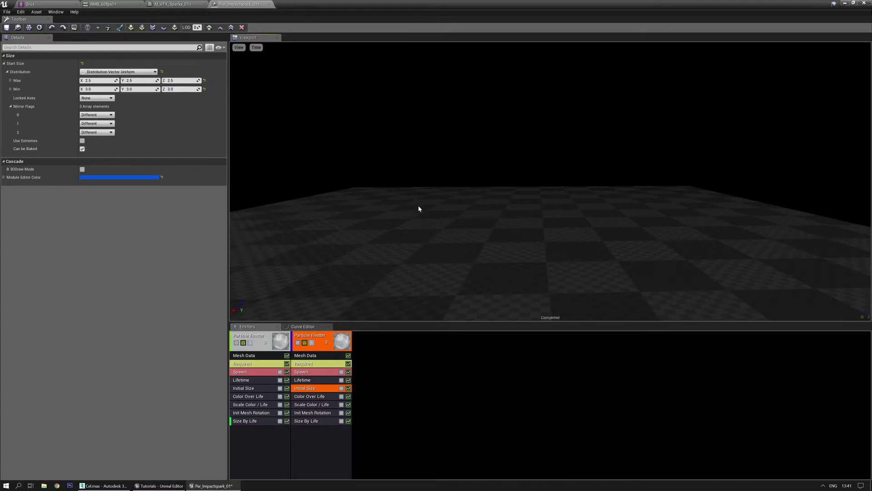
{"action": "left_click", "coordinate": [421, 208]}
{"action": "left_click_drag", "start_coordinate": [416, 263], "coordinate": [417, 262]}
Set the duplicated emitter's Lifetime to a minimum of 0.35 and a maximum of 0.3
{"action": "left_click", "coordinate": [313, 344]}
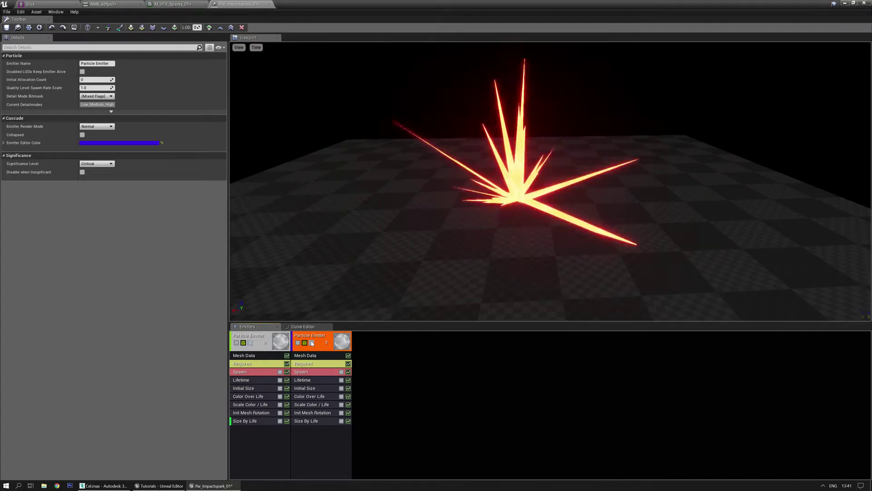
{"action": "left_click", "coordinate": [304, 414]}
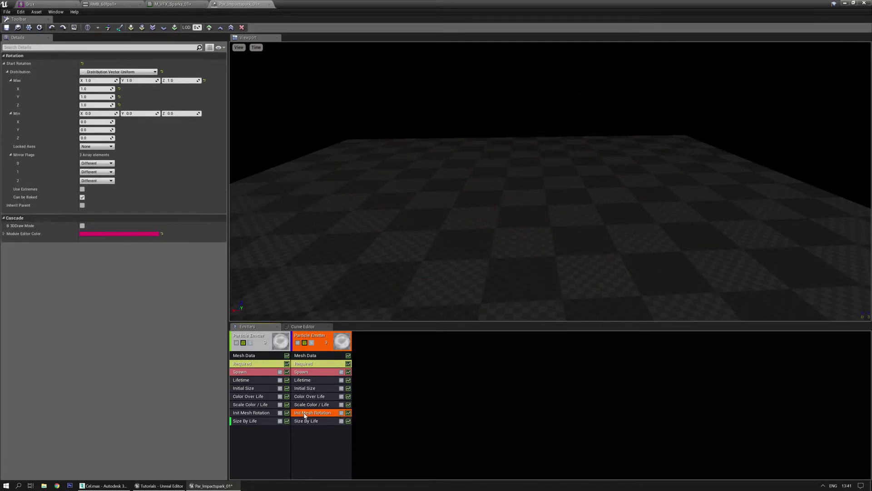
{"action": "left_click", "coordinate": [303, 432]}
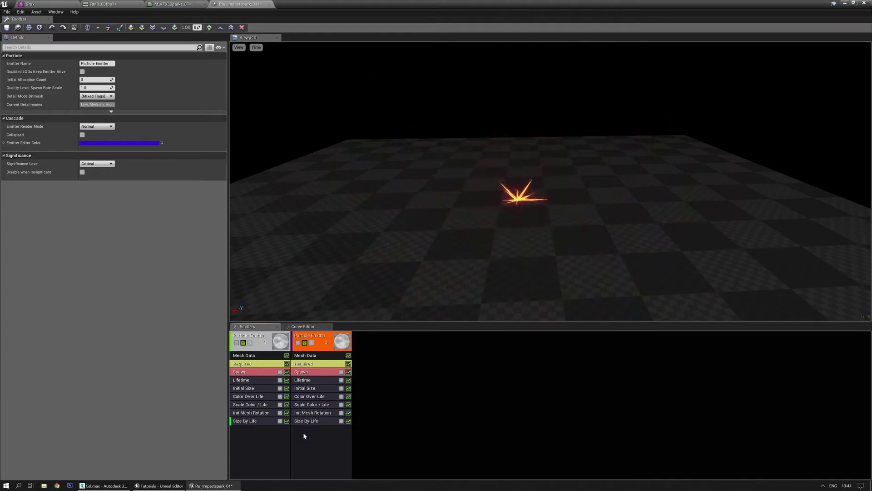
{"action": "left_click", "coordinate": [306, 381]}
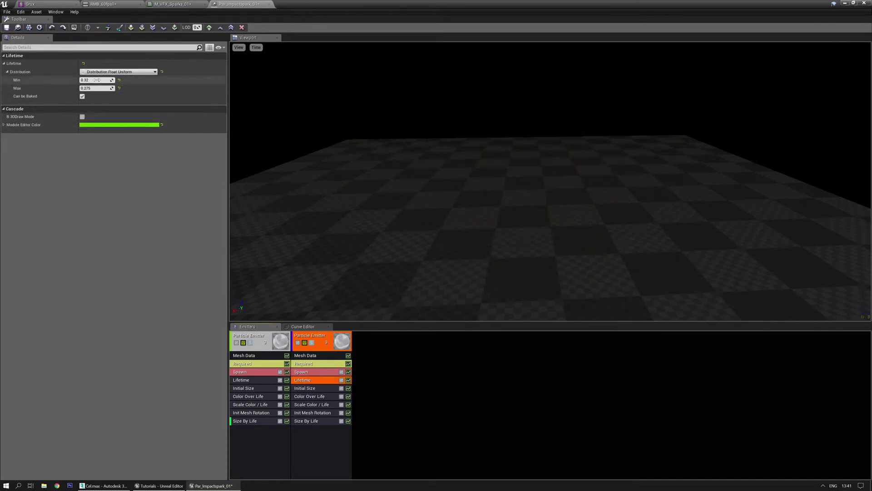
{"action": "key", "text": "Tab"}
{"action": "key", "text": "Return"}
{"action": "left_click", "coordinate": [400, 159]}
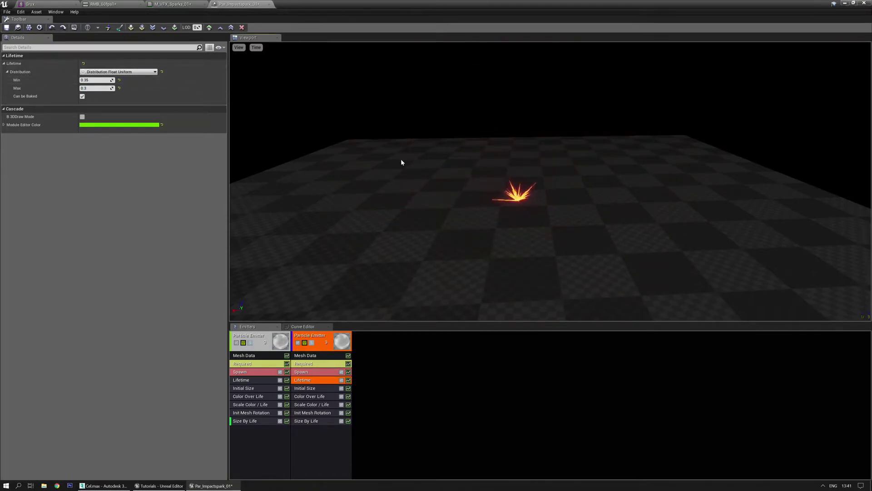
{"action": "left_click_drag", "start_coordinate": [401, 163], "coordinate": [475, 211]}
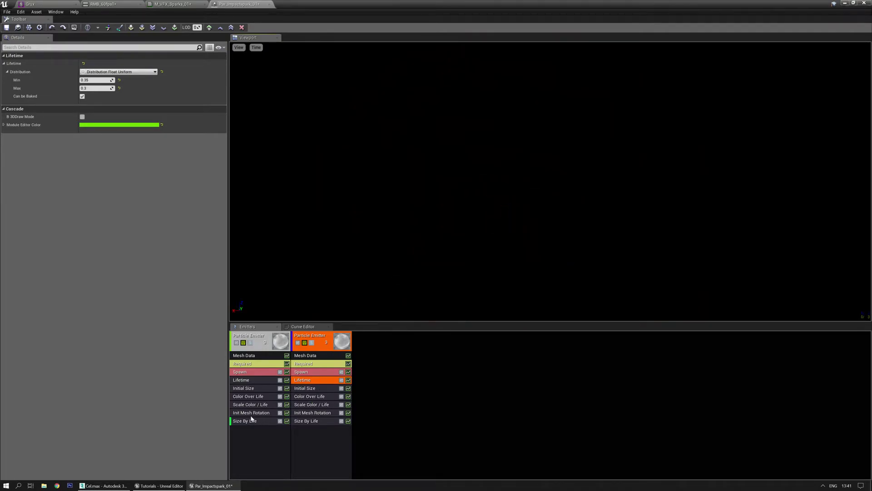
Set the In Val of the second Alpha Over Life point to 0.5 in both emitters' Color Over Life modules
{"action": "left_click", "coordinate": [256, 396]}
{"action": "left_click", "coordinate": [93, 220]}
{"action": "key", "text": "Return"}
{"action": "left_click", "coordinate": [309, 397]}
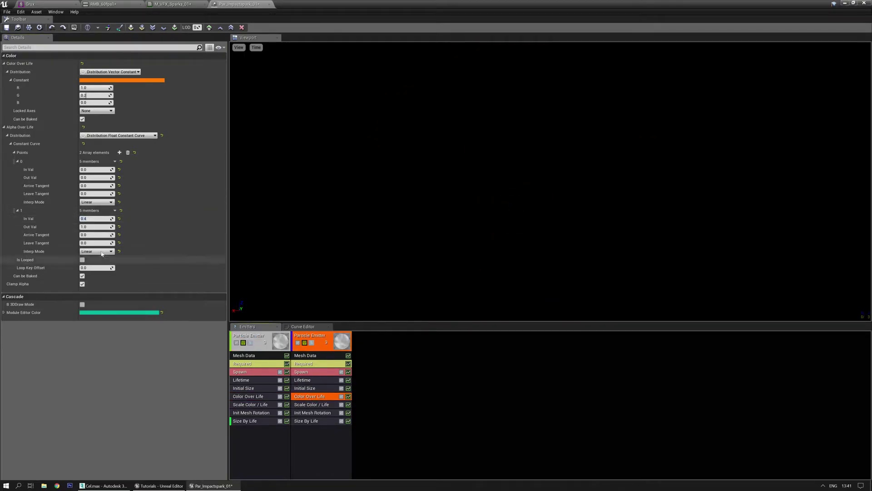
{"action": "type", "text": "0"}
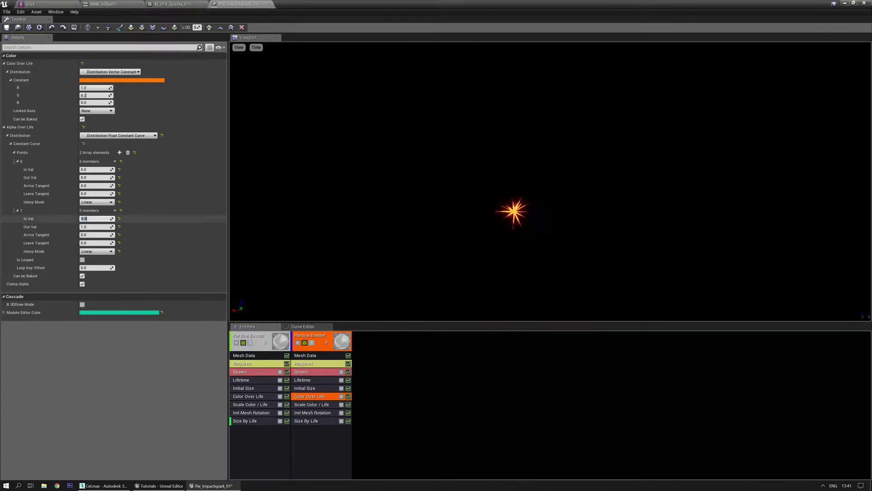
Switch both points of the original emitter's Alpha Over Life curve to Curve Auto interpolation and save the particle system
{"action": "left_click", "coordinate": [288, 396]}
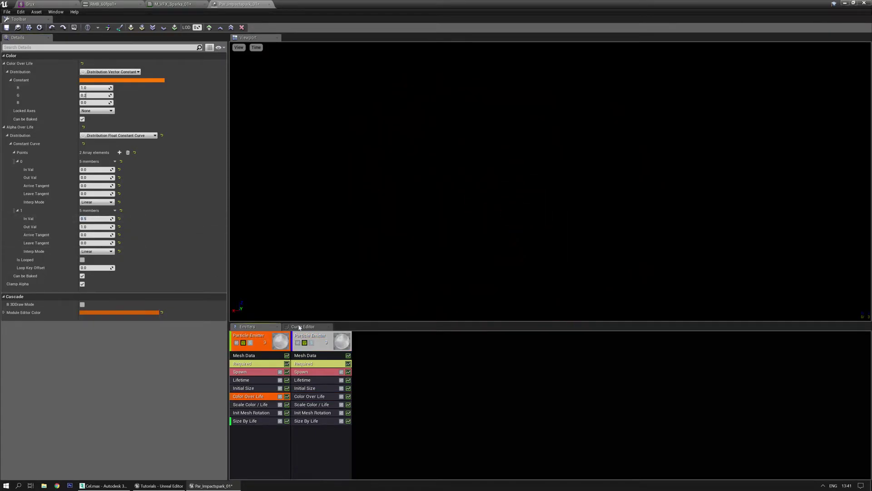
{"action": "left_click", "coordinate": [301, 327]}
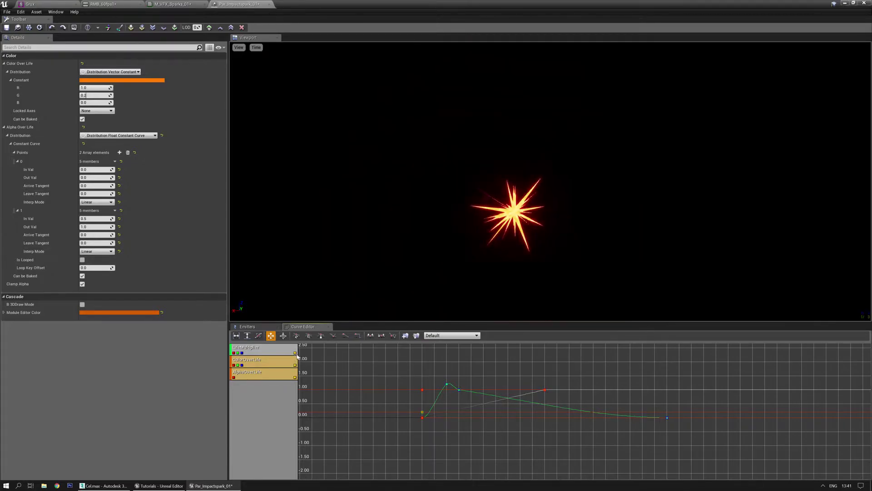
{"action": "left_click", "coordinate": [295, 365]}
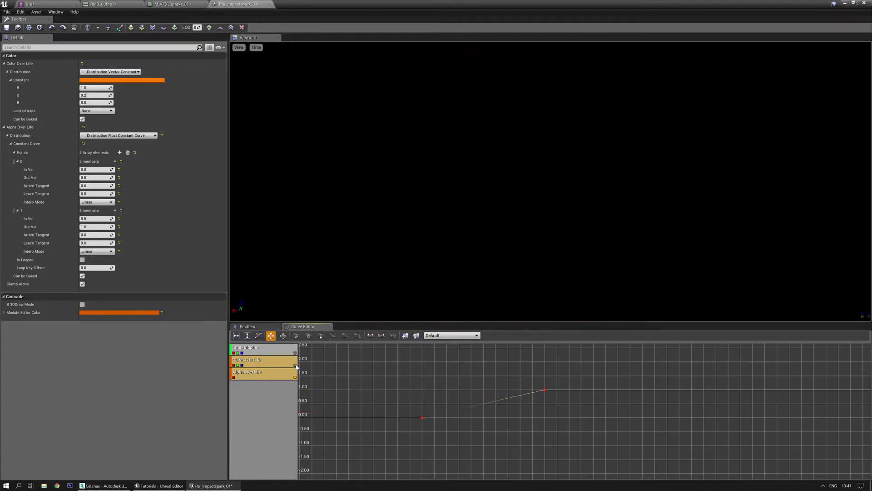
{"action": "left_click_drag", "start_coordinate": [389, 364], "coordinate": [598, 451], "text": "ctrl+alt"}
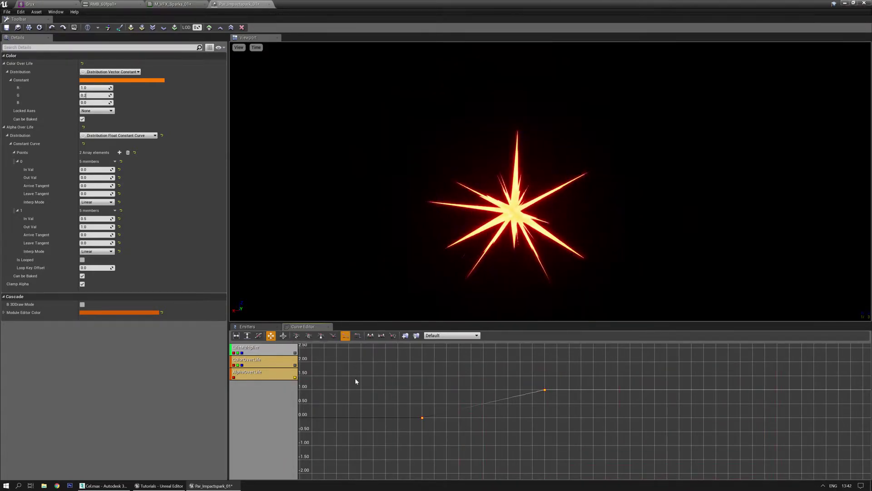
{"action": "left_click", "coordinate": [297, 336]}
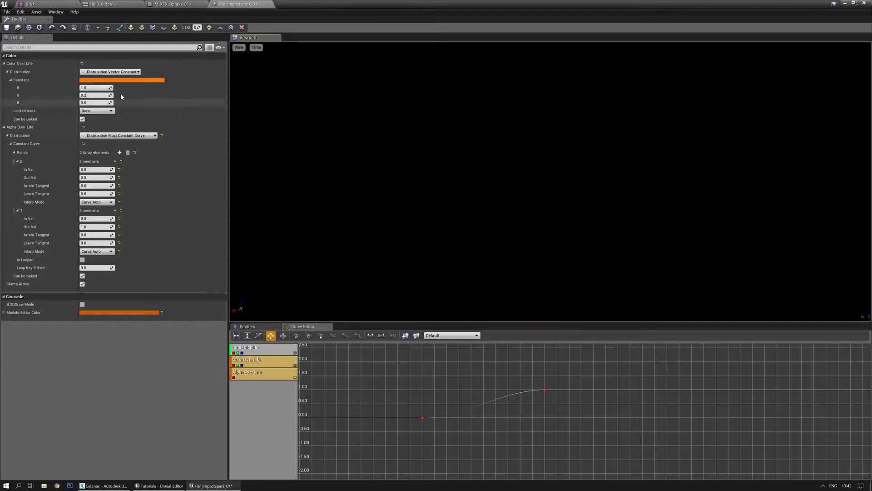
{"action": "left_click", "coordinate": [6, 27]}
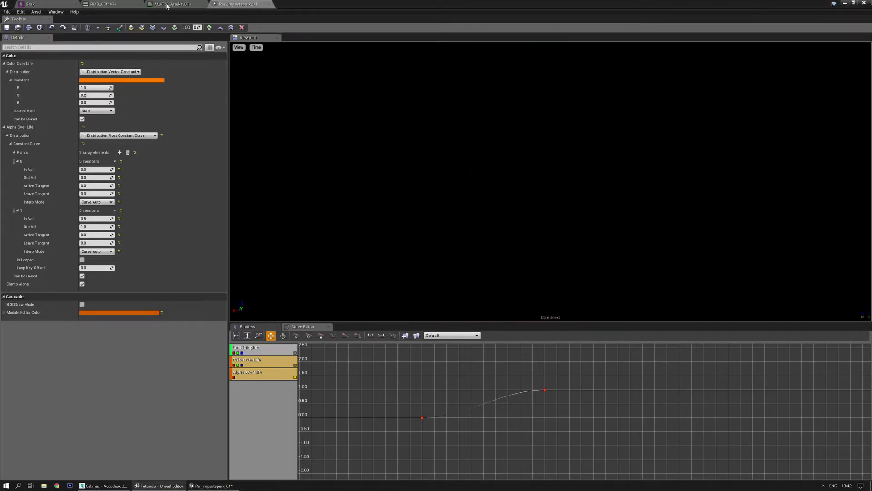
Play back RMB_60fps1 to review the impact spark at the weapon hit and save the animation
{"action": "left_click", "coordinate": [100, 5]}
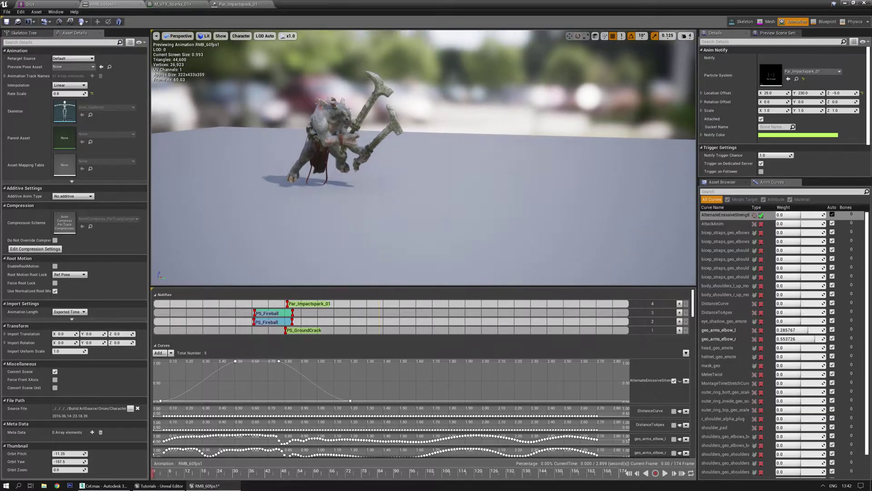
{"action": "key", "text": "space"}
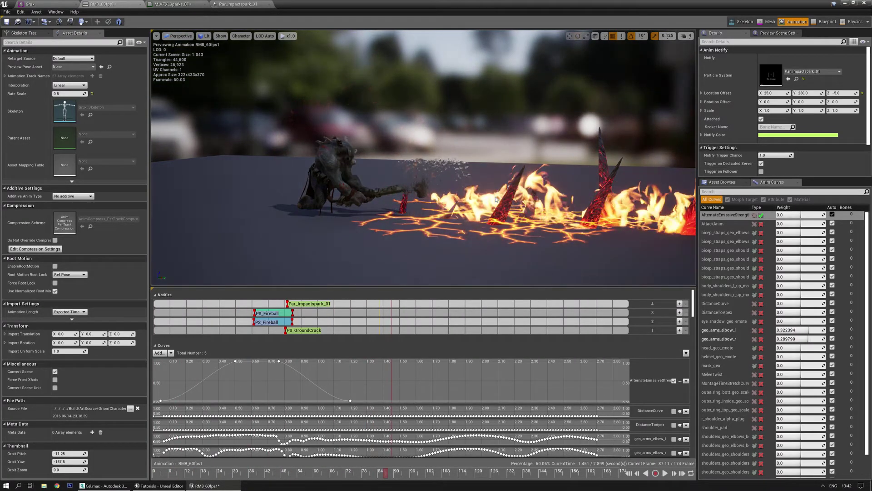
{"action": "right_click_drag", "start_coordinate": [496, 162], "coordinate": [479, 179]}
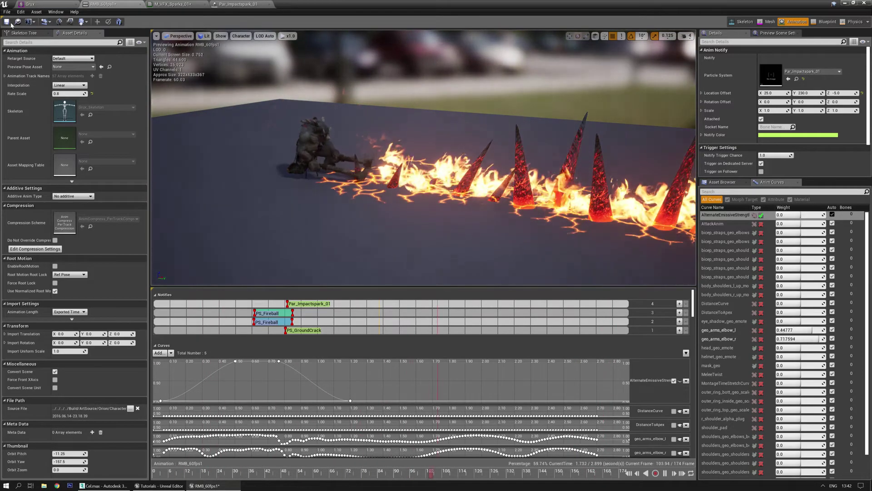
{"action": "left_click", "coordinate": [7, 22]}
Play the level to check how the impact spark looks in the scene and stop the simulation
{"action": "left_click_drag", "start_coordinate": [253, 8], "coordinate": [0, 69]}
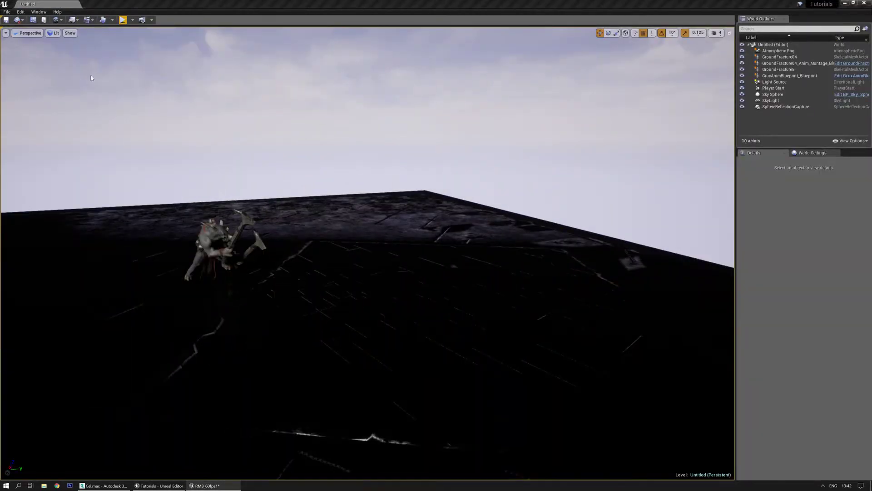
{"action": "left_click", "coordinate": [123, 20]}
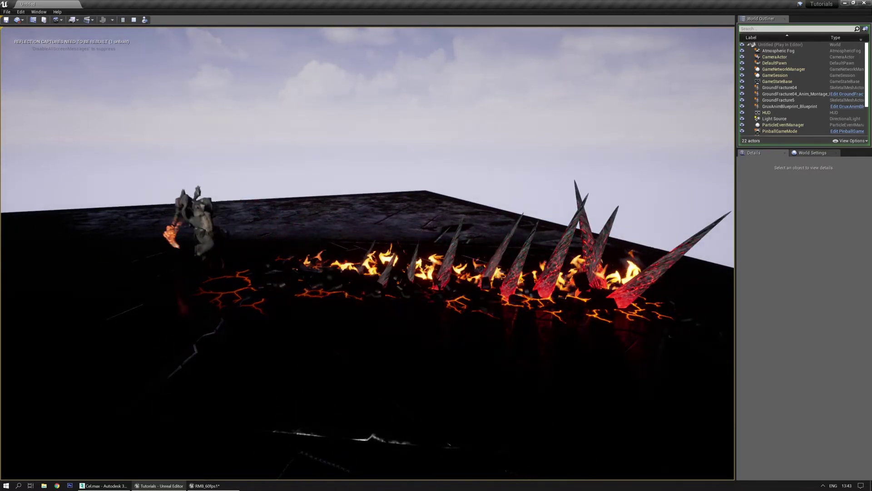
{"action": "key", "text": "Escape"}
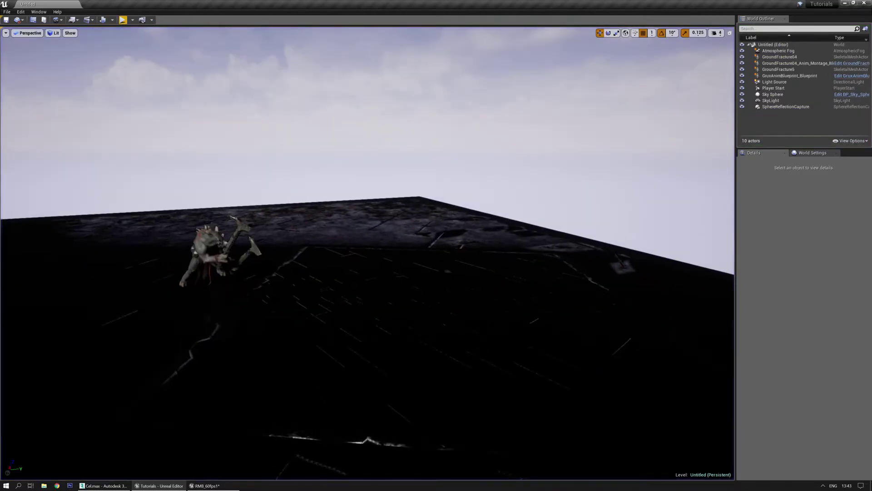
Add a Luos_HotDogShaper function node to the M_VFX_Sparks_01 material graph
{"action": "key", "text": "alt+Tab"}
{"action": "left_click_drag", "start_coordinate": [370, 124], "coordinate": [473, 125]}
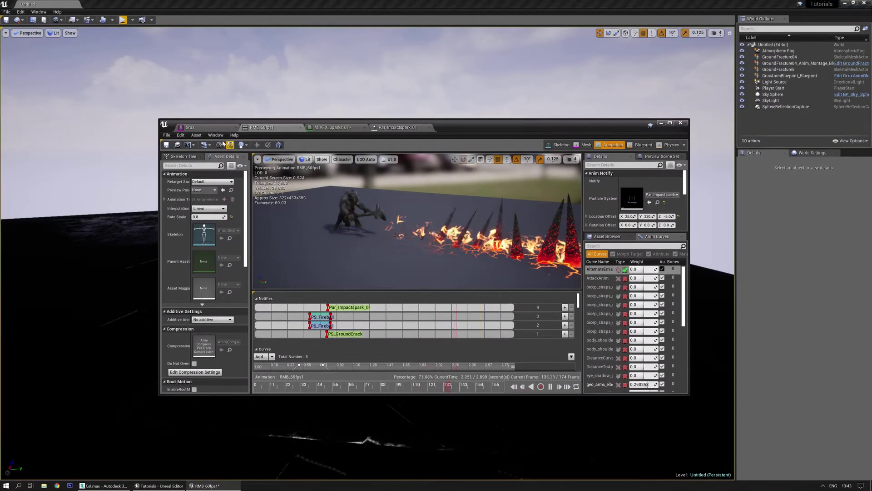
{"action": "left_click", "coordinate": [333, 127]}
{"action": "right_click", "coordinate": [419, 223]}
{"action": "type", "text": "hotdo"}
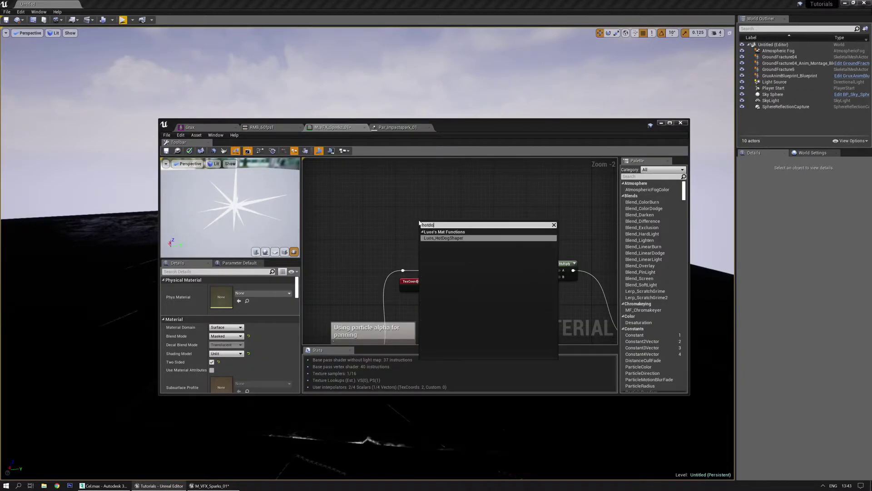
{"action": "left_click", "coordinate": [446, 238]}
Open the Luos_HotDogShaper function, examine its node network from Particle Size to the output, and close it without applying changes
{"action": "scroll", "coordinate": [468, 271], "scroll_direction": "up", "scroll_amount": 2}
{"action": "double_click", "coordinate": [473, 267]}
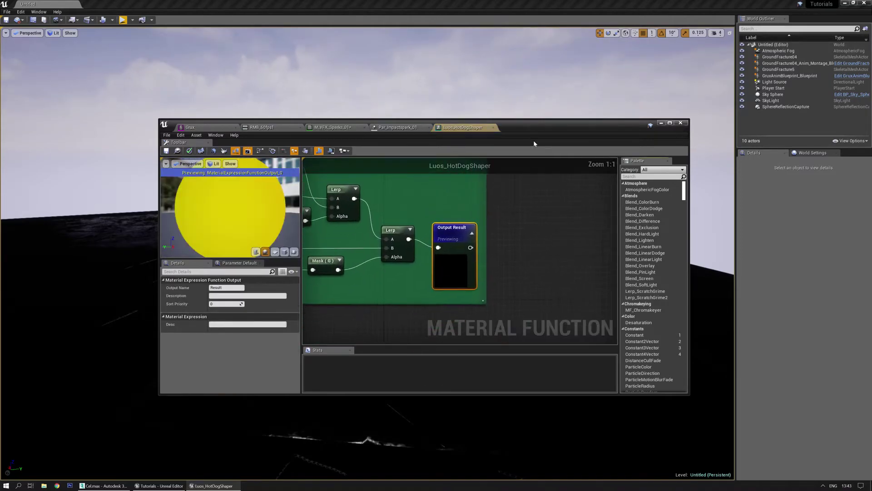
{"action": "double_click", "coordinate": [536, 131]}
{"action": "scroll", "coordinate": [470, 287], "scroll_direction": "up", "scroll_amount": 2}
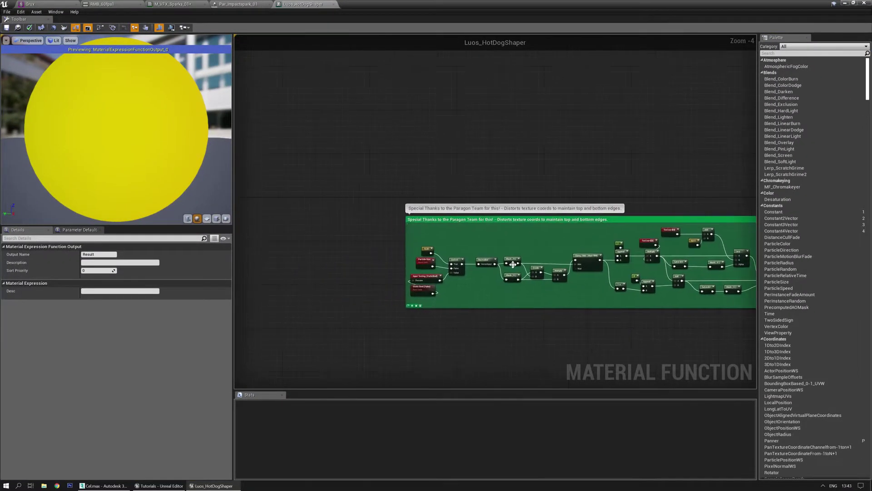
{"action": "scroll", "coordinate": [521, 301], "scroll_direction": "up", "scroll_amount": 1}
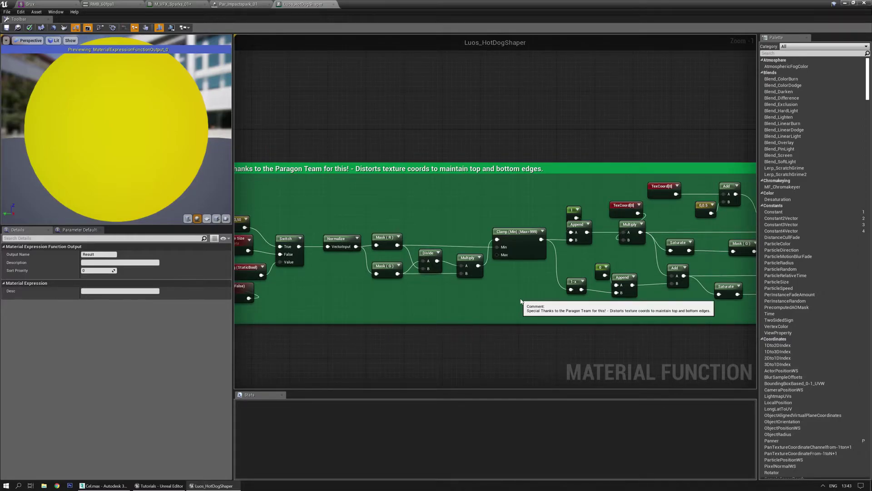
{"action": "right_click_drag", "start_coordinate": [379, 339], "coordinate": [453, 344]}
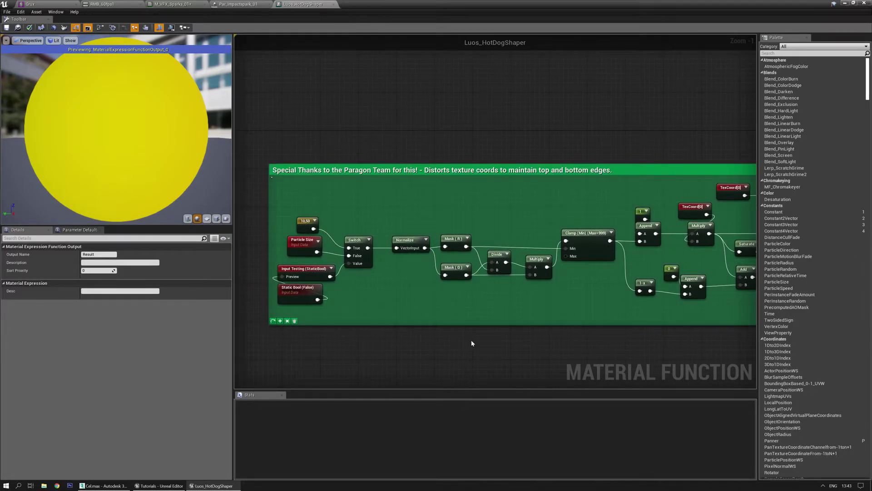
{"action": "right_click_drag", "start_coordinate": [585, 342], "coordinate": [554, 337]}
{"action": "right_click_drag", "start_coordinate": [659, 330], "coordinate": [514, 332]}
{"action": "right_click_drag", "start_coordinate": [619, 335], "coordinate": [564, 327]}
{"action": "right_click_drag", "start_coordinate": [427, 272], "coordinate": [614, 293]}
{"action": "right_click_drag", "start_coordinate": [399, 192], "coordinate": [526, 198]}
{"action": "left_click", "coordinate": [335, 5]}
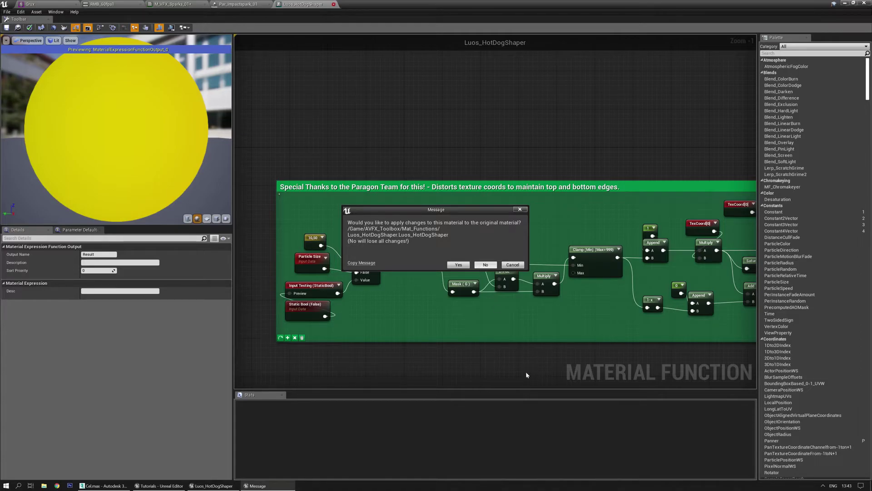
{"action": "left_click", "coordinate": [484, 264]}
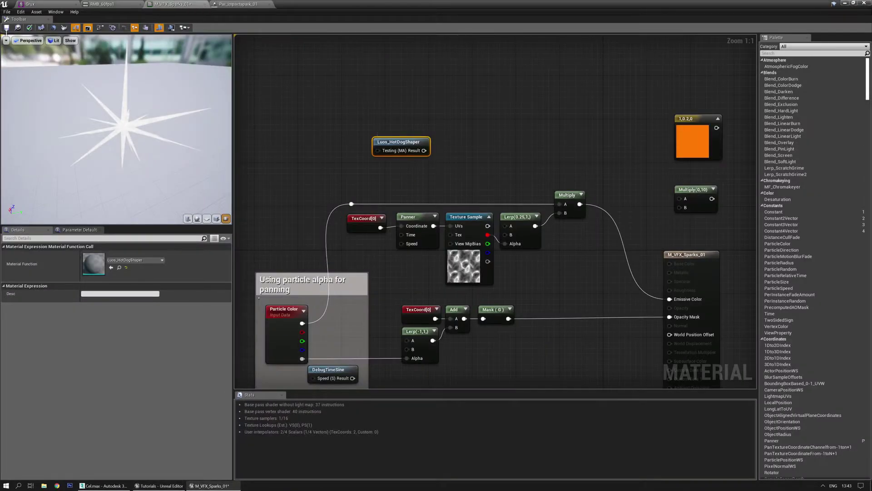
Save M_VFX_Sparks_01 and delete the Luos_HotDogShaper node from its graph, keeping the material open
{"action": "left_click", "coordinate": [7, 27]}
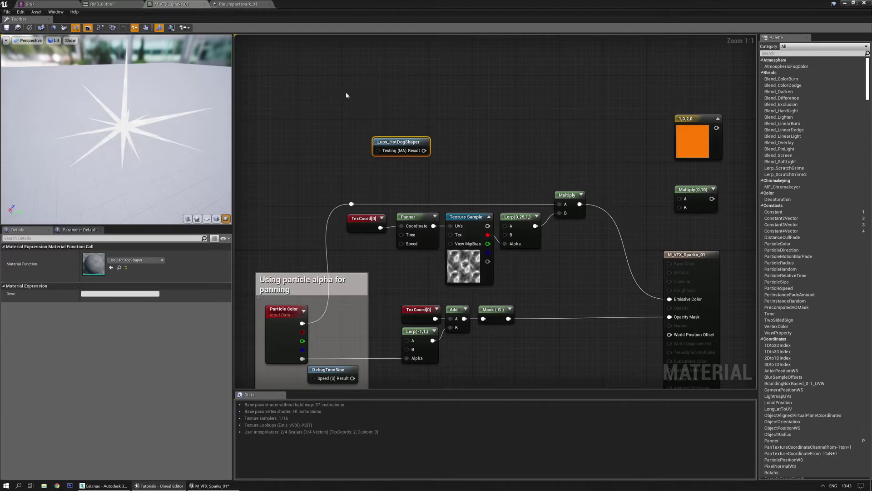
{"action": "left_click", "coordinate": [459, 142]}
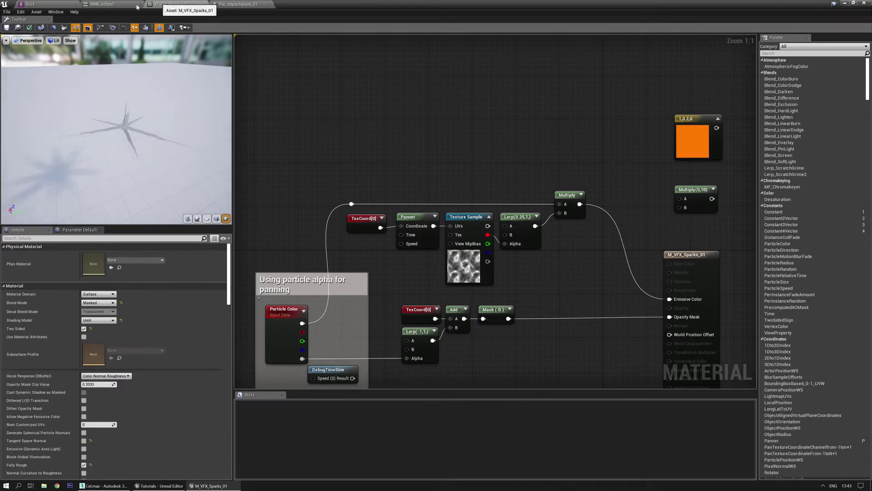
{"action": "left_click", "coordinate": [205, 4]}
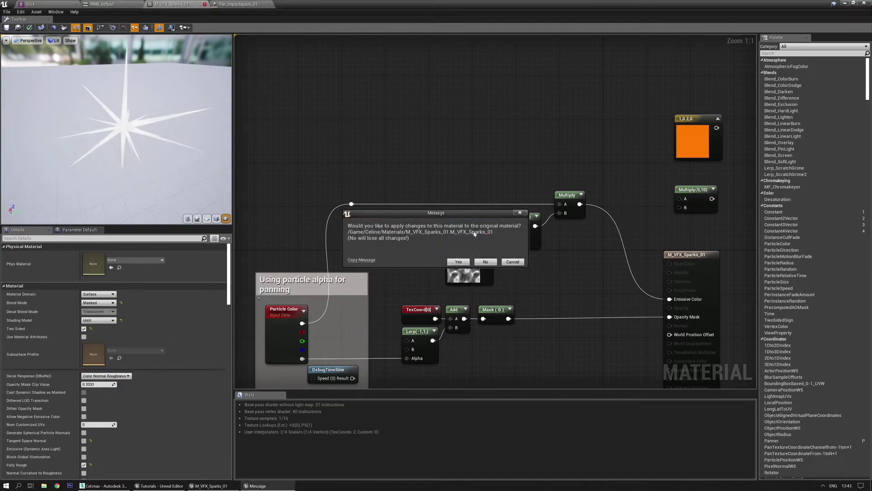
{"action": "left_click", "coordinate": [520, 264]}
Set the M_VFX_Sparks_01 Blend Mode to Translucent, turn off Apply Fogging, and save the material
{"action": "right_click_drag", "start_coordinate": [481, 295], "coordinate": [472, 228]}
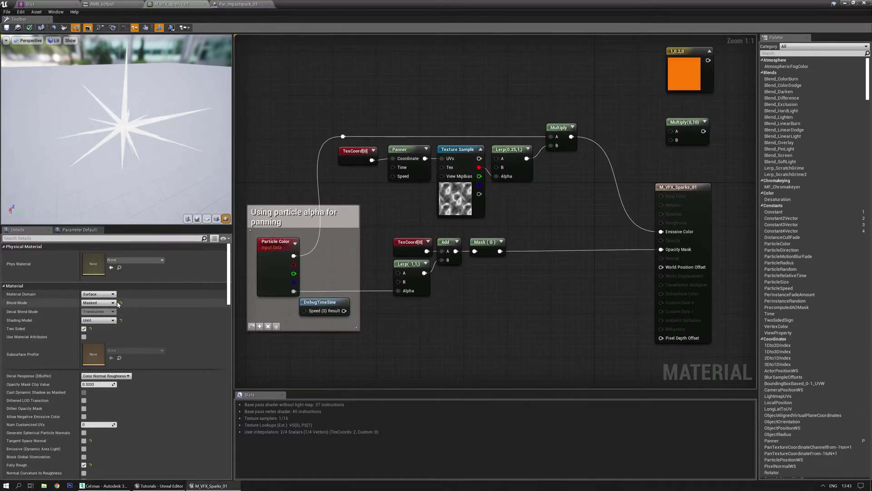
{"action": "left_click", "coordinate": [110, 303]}
{"action": "left_click", "coordinate": [100, 318]}
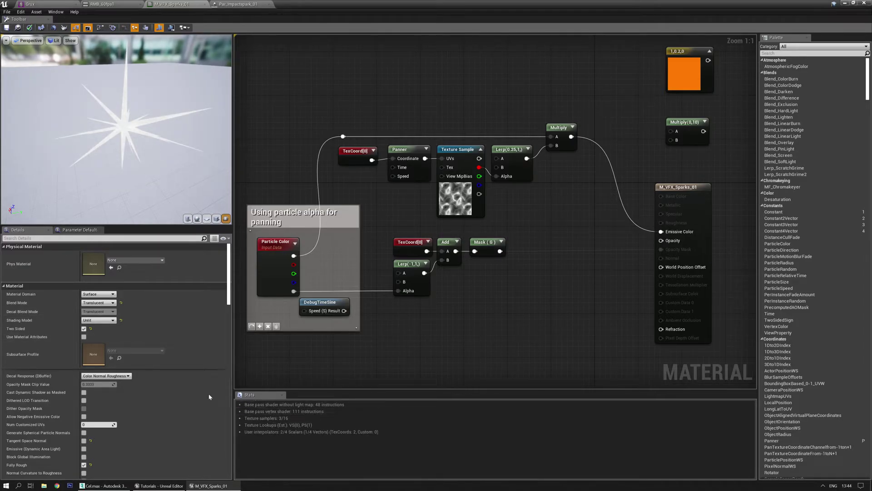
{"action": "scroll", "coordinate": [109, 399], "scroll_direction": "down", "scroll_amount": 3}
{"action": "scroll", "coordinate": [110, 399], "scroll_direction": "down", "scroll_amount": 3}
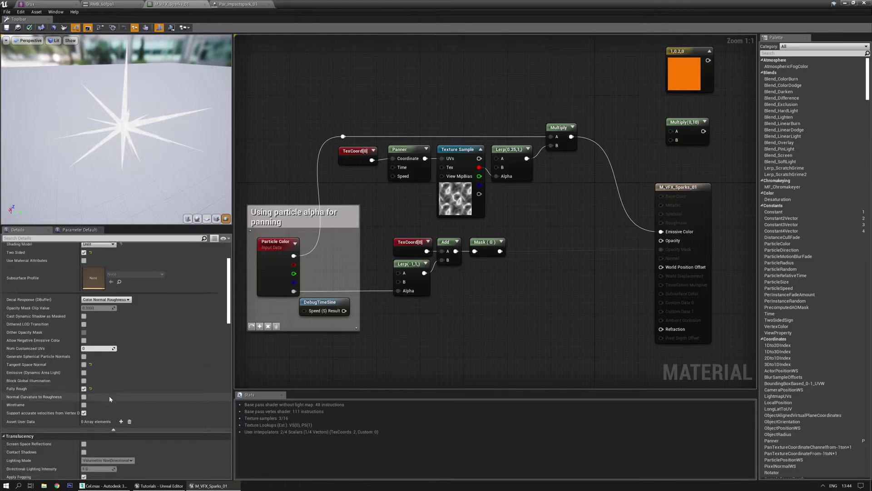
{"action": "scroll", "coordinate": [109, 399], "scroll_direction": "down", "scroll_amount": 1}
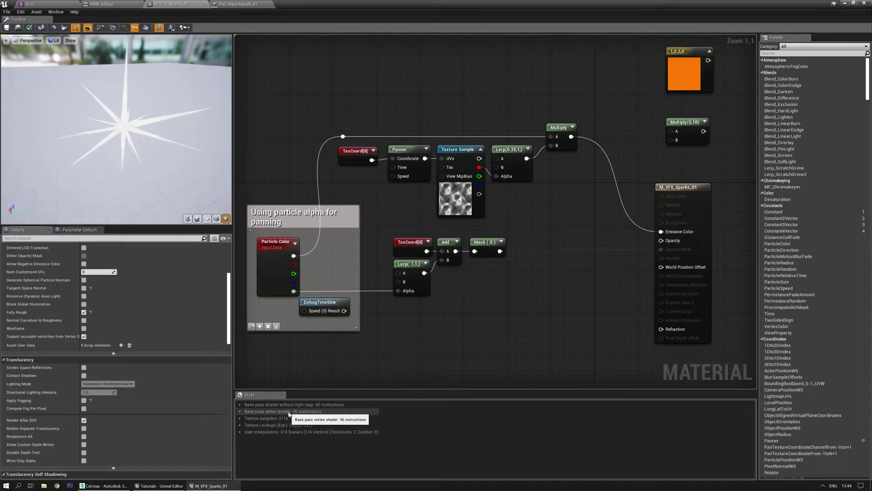
{"action": "left_click", "coordinate": [6, 28]}
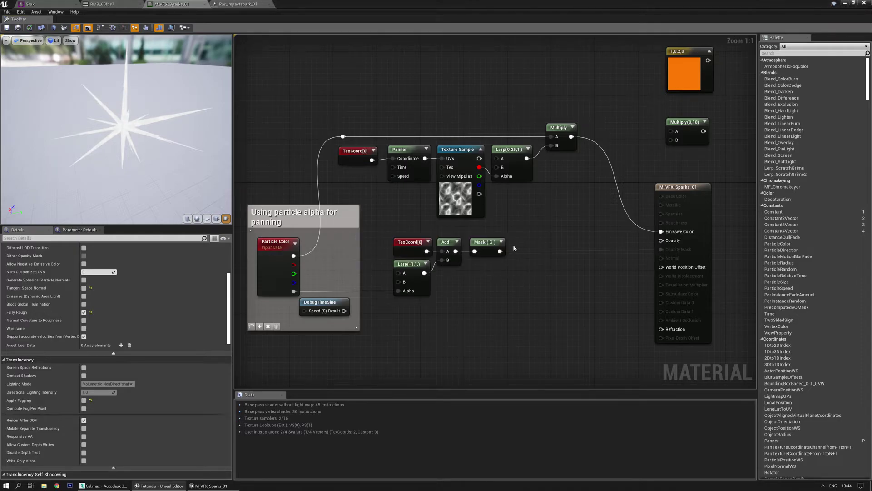
Connect the Mask (G) output to the material's Opacity input and save the material
{"action": "left_click_drag", "start_coordinate": [682, 244], "coordinate": [682, 245]}
{"action": "right_click_drag", "start_coordinate": [549, 297], "coordinate": [517, 297]}
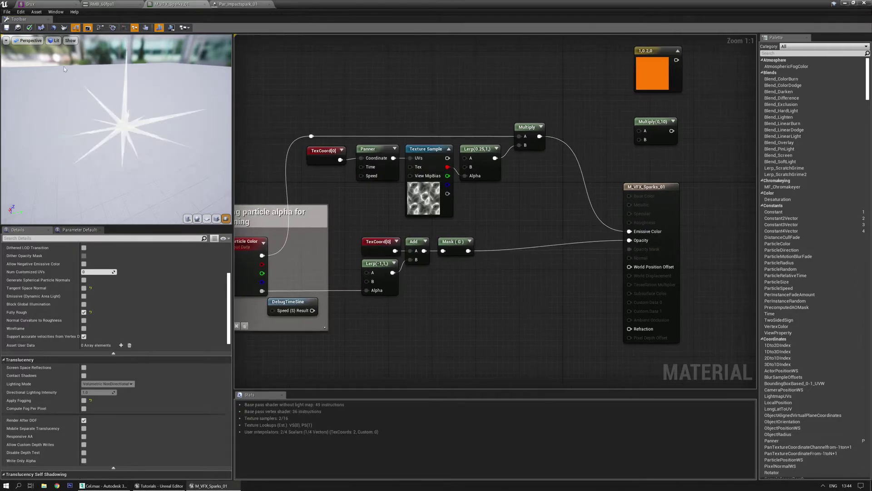
{"action": "left_click", "coordinate": [7, 28]}
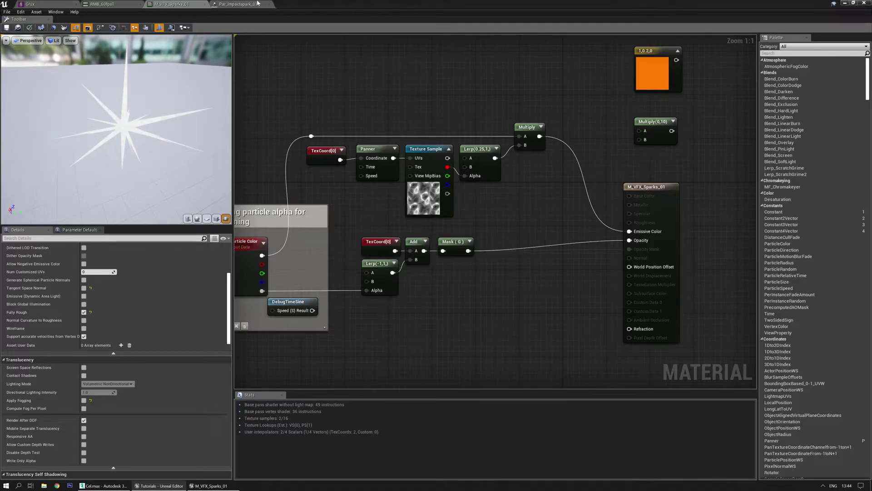
Review the translucent spark in RMB_60fps1 and play the level to check it in the scene
{"action": "left_click", "coordinate": [129, 4]}
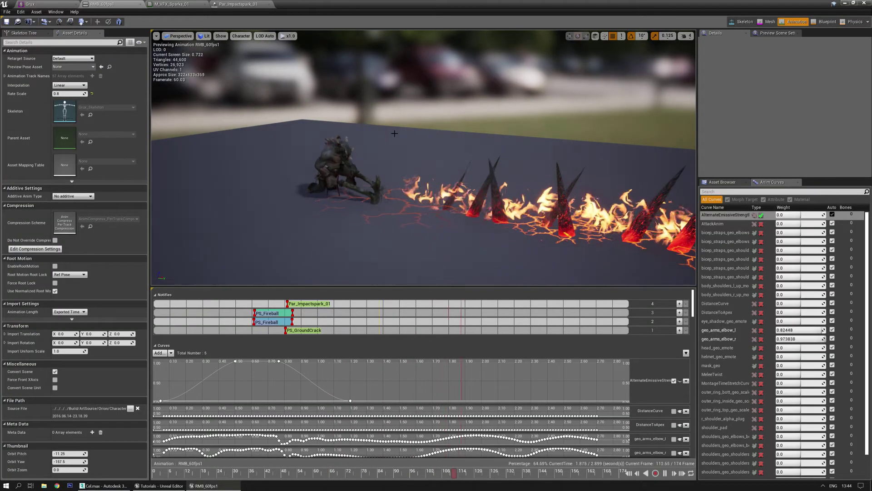
{"action": "right_click_drag", "start_coordinate": [430, 145], "coordinate": [419, 131]}
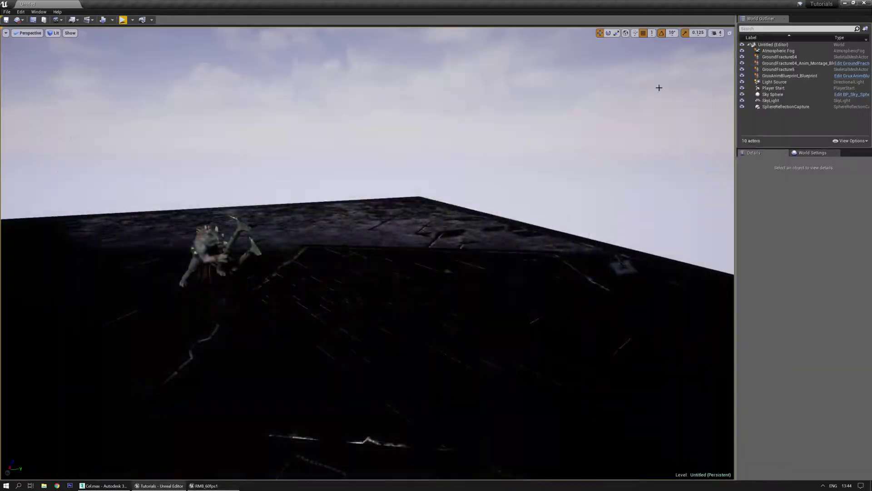
{"action": "left_click", "coordinate": [123, 20]}
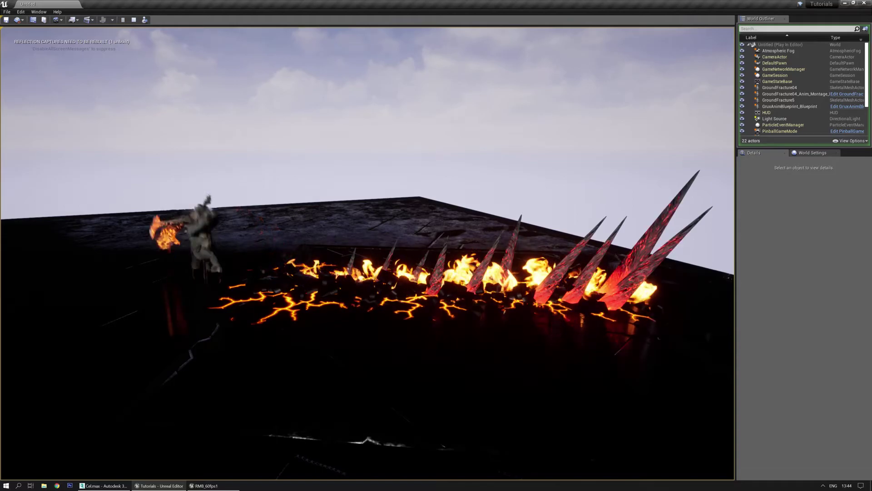
{"action": "key", "text": "Escape"}
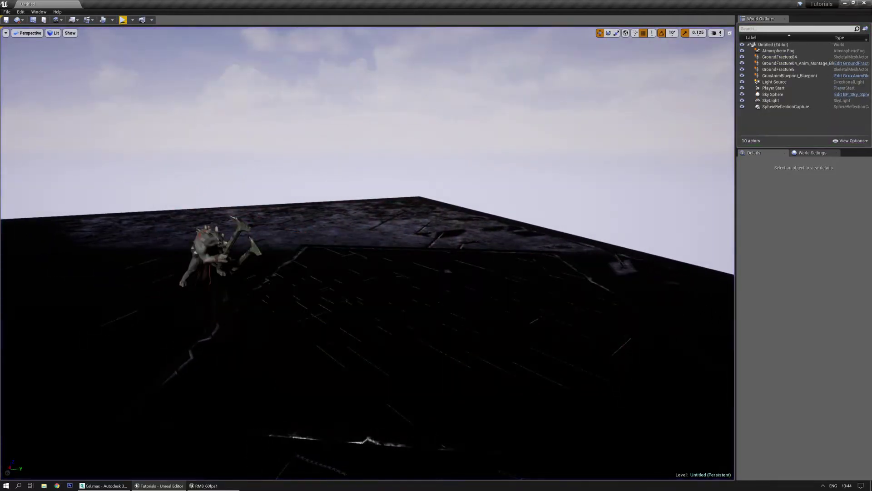
In M_VFX_Sparks_01, shift the orange constant, both Multiply nodes and the material output node to the right to make room
{"action": "left_click", "coordinate": [206, 486]}
{"action": "left_click", "coordinate": [163, 4]}
{"action": "right_click_drag", "start_coordinate": [317, 162], "coordinate": [384, 255]}
{"action": "right_click_drag", "start_coordinate": [574, 379], "coordinate": [531, 312]}
{"action": "right_click_drag", "start_coordinate": [506, 214], "coordinate": [481, 239]}
{"action": "right_click_drag", "start_coordinate": [554, 238], "coordinate": [446, 203]}
{"action": "left_click_drag", "start_coordinate": [605, 82], "coordinate": [618, 107]}
{"action": "left_click", "coordinate": [464, 133]}
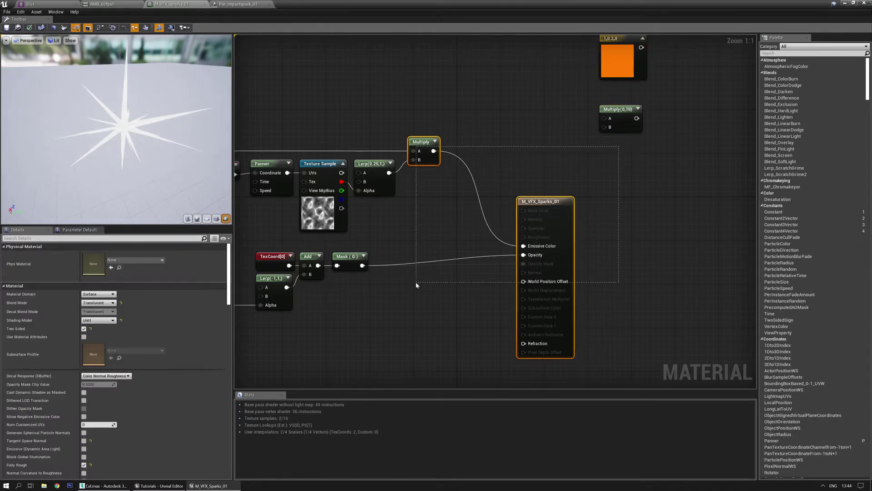
{"action": "left_click_drag", "start_coordinate": [416, 281], "coordinate": [418, 292]}
{"action": "key", "text": "Right"}
{"action": "key", "text": "Right"}
{"action": "key", "text": "Right"}
{"action": "key", "text": "Right"}
{"action": "key", "text": "Right"}
{"action": "key", "text": "Right"}
{"action": "key", "text": "Right"}
{"action": "key", "text": "Right"}
{"action": "key", "text": "Right"}
{"action": "key", "text": "Right"}
{"action": "key", "text": "Right"}
{"action": "key", "text": "Right"}
{"action": "key", "text": "Right"}
{"action": "key", "text": "Right"}
{"action": "key", "text": "Right"}
{"action": "left_click", "coordinate": [427, 220]}
Add a Multiply node combining the existing Multiply result with Mask (G), feed it into Emissive Color, and save the material
{"action": "right_click_drag", "start_coordinate": [437, 203], "coordinate": [529, 225]}
{"action": "left_click", "coordinate": [516, 213]}
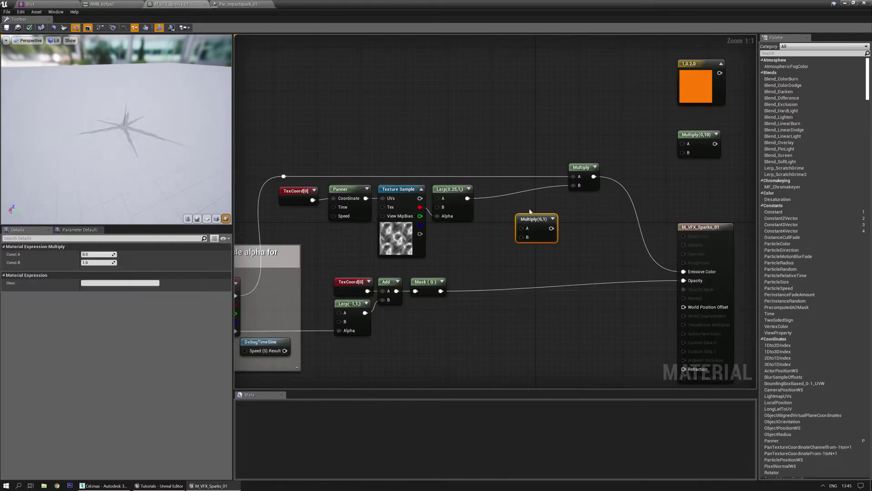
{"action": "left_click_drag", "start_coordinate": [574, 167], "coordinate": [517, 170]}
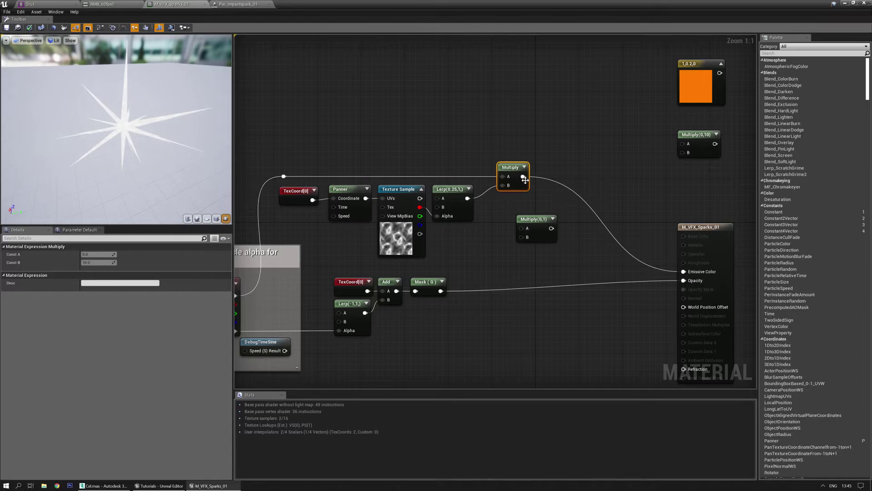
{"action": "left_click_drag", "start_coordinate": [526, 224], "coordinate": [522, 227]}
{"action": "left_click_drag", "start_coordinate": [439, 290], "coordinate": [684, 271]}
{"action": "left_click_drag", "start_coordinate": [526, 218], "coordinate": [561, 165]}
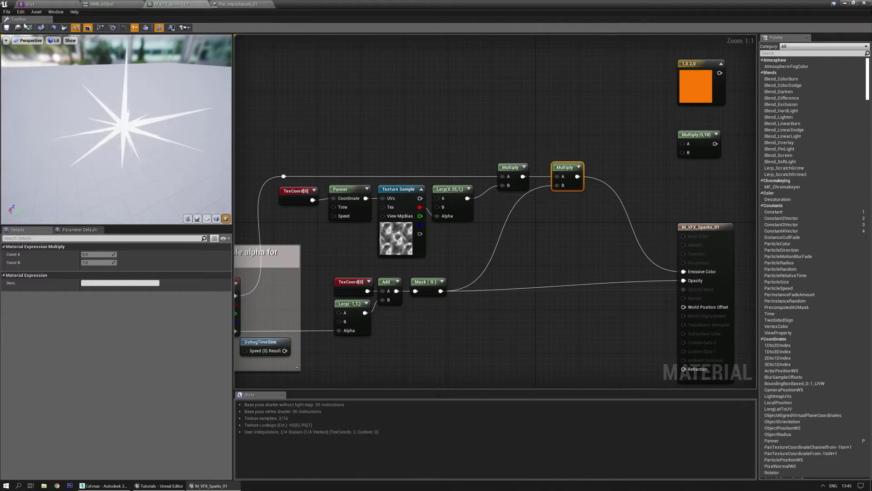
{"action": "left_click", "coordinate": [6, 28]}
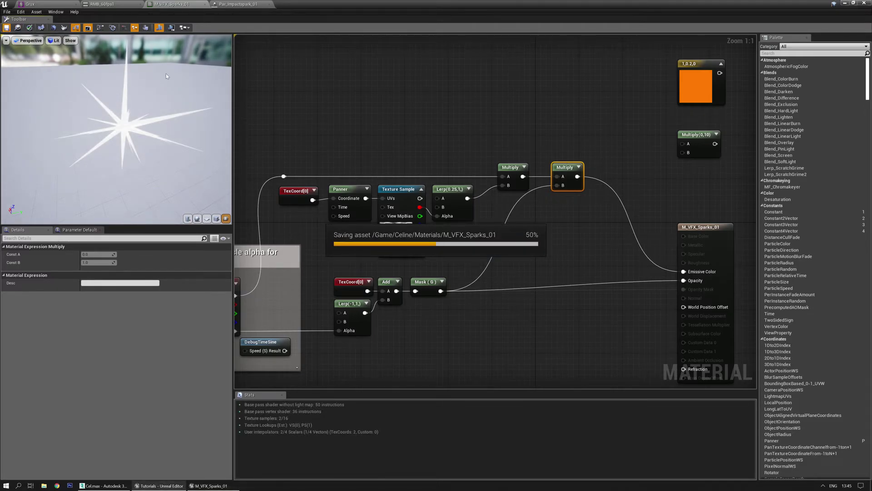
Save the Par_Impactspark_01 particle system, move its notify slightly earlier in RMB_60fps1, and save the animation
{"action": "left_click", "coordinate": [235, 5]}
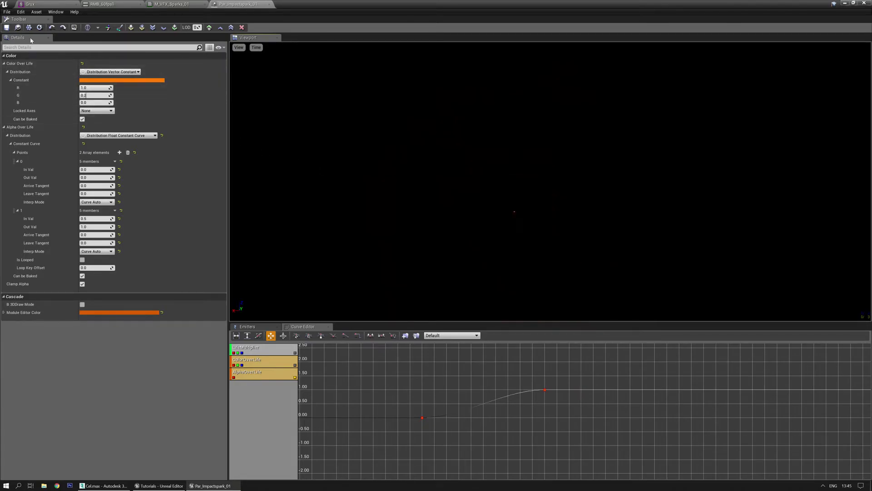
{"action": "left_click", "coordinate": [6, 28]}
{"action": "left_click", "coordinate": [100, 5]}
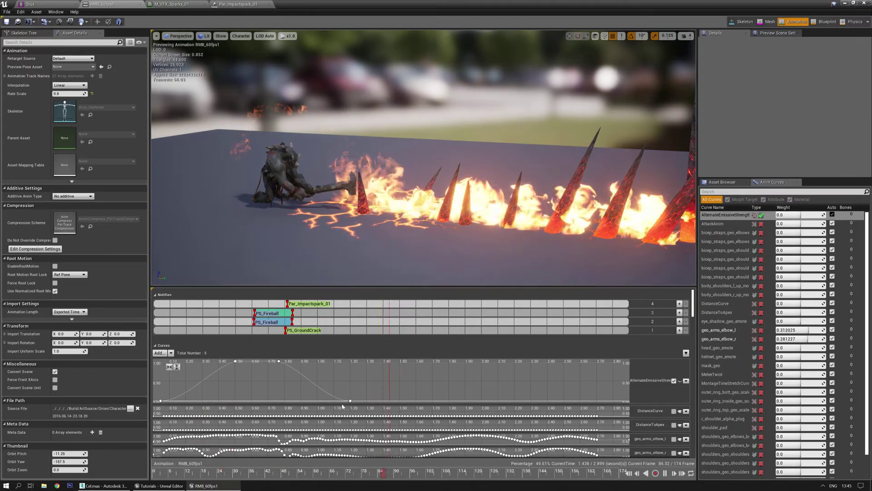
{"action": "left_click", "coordinate": [297, 303]}
{"action": "left_click_drag", "start_coordinate": [298, 303], "coordinate": [295, 305]}
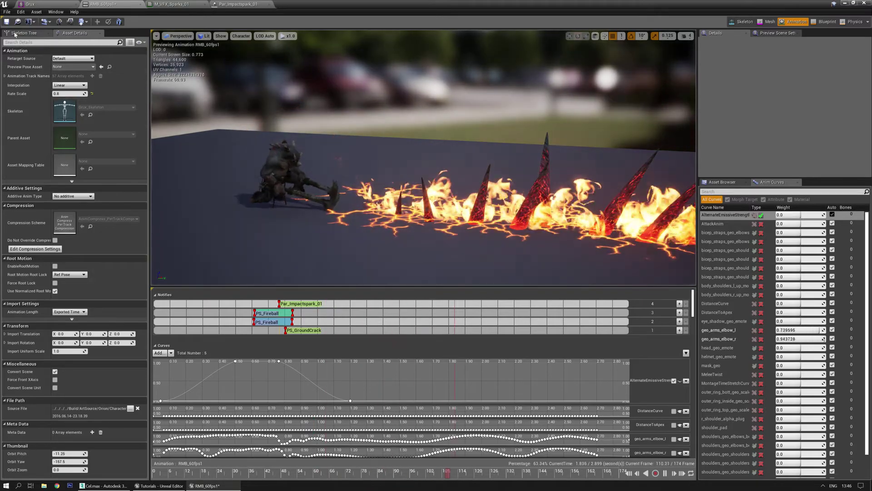
{"action": "left_click", "coordinate": [6, 21]}
Play the level to check the retimed impact spark against the weapon hit
{"action": "left_click_drag", "start_coordinate": [440, 3], "coordinate": [0, 78]}
{"action": "left_click", "coordinate": [122, 20]}
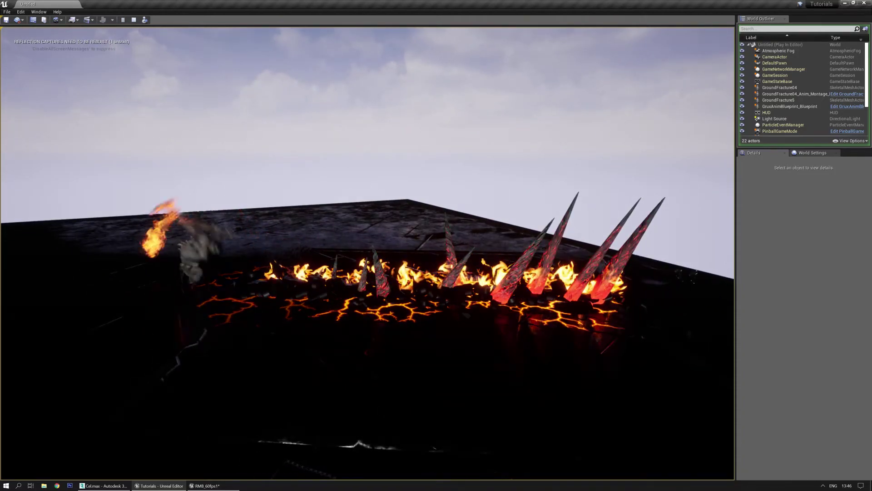
Stop the play session, shift the Par_Impactspark_01 notify slightly later in the RMB_60fps1 animation, and save the animation
{"action": "key", "text": "Escape"}
{"action": "key", "text": "alt+Tab"}
{"action": "left_click_drag", "start_coordinate": [181, 129], "coordinate": [346, 129]}
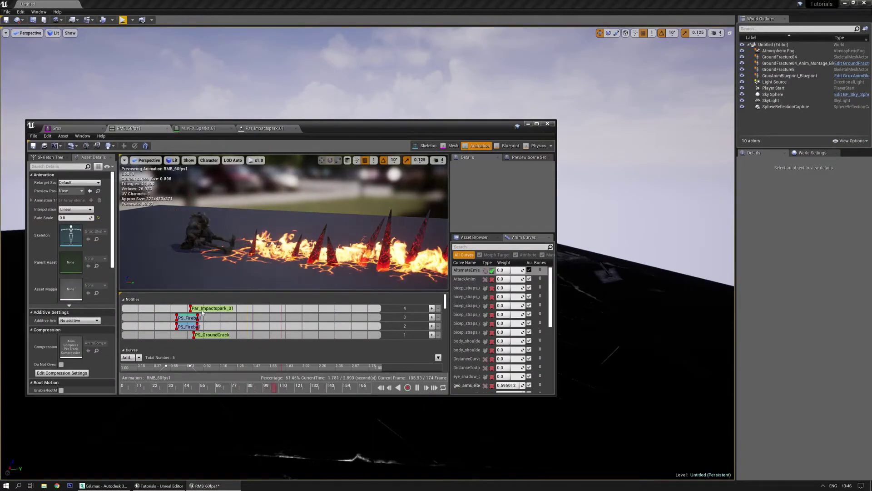
{"action": "left_click", "coordinate": [199, 309]}
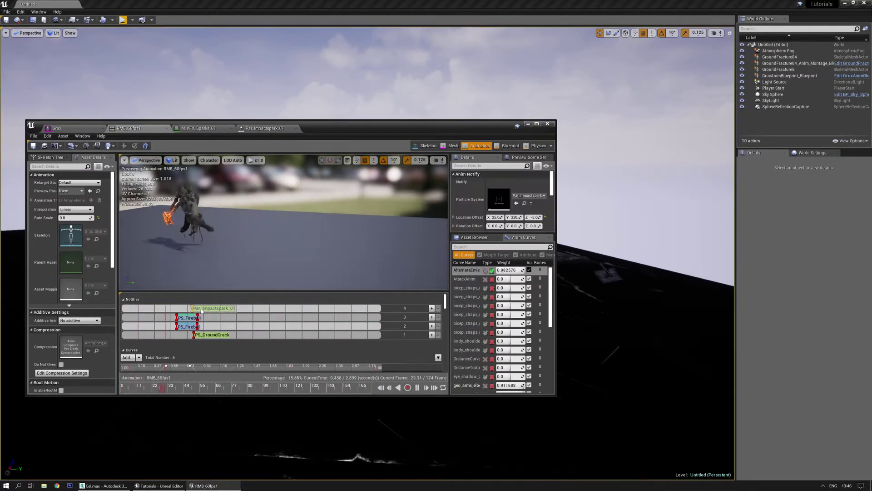
{"action": "left_click_drag", "start_coordinate": [202, 310], "coordinate": [201, 310]}
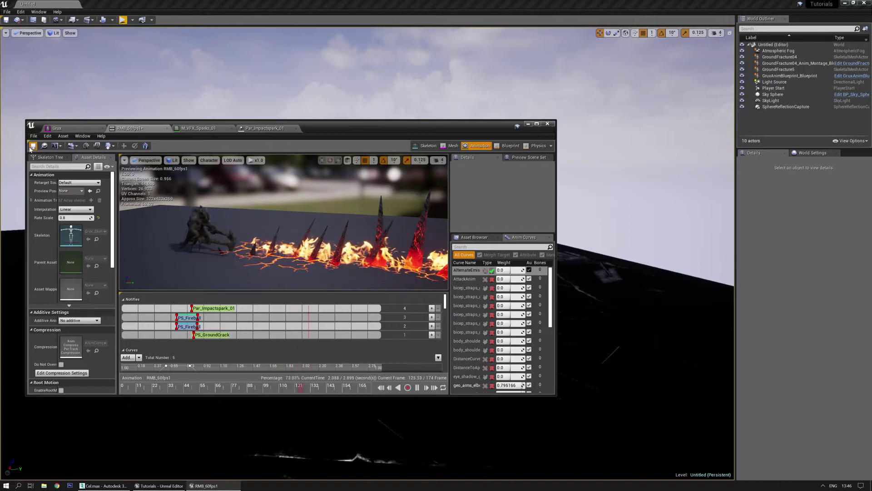
{"action": "left_click", "coordinate": [33, 146]}
Play the level to check the timing of the impact sparks against the attack, and stop the session
{"action": "left_click", "coordinate": [528, 124]}
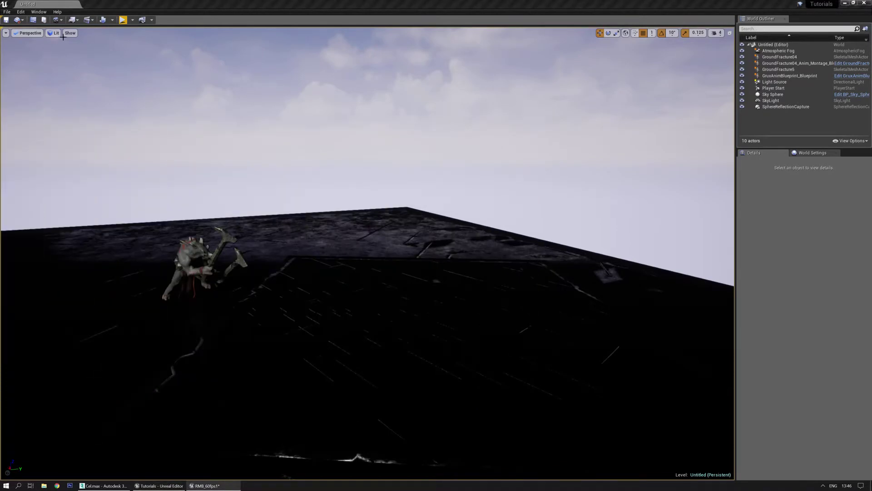
{"action": "left_click", "coordinate": [123, 19]}
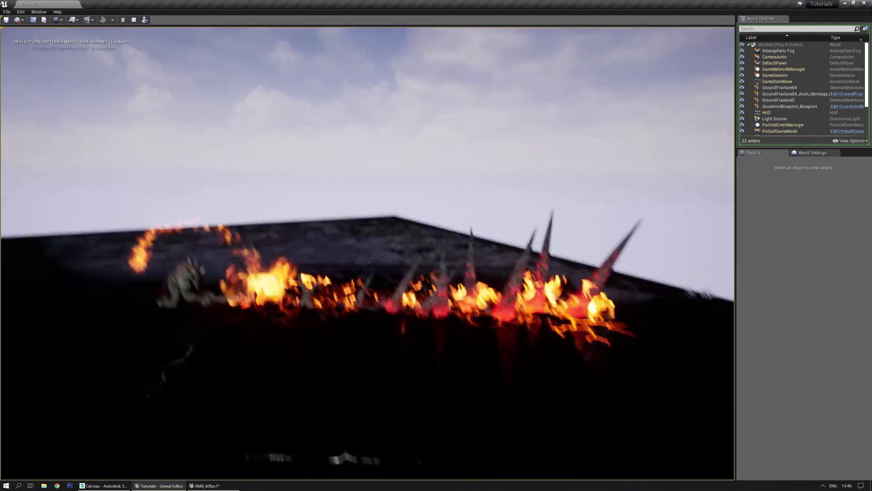
{"action": "key", "text": "Escape"}
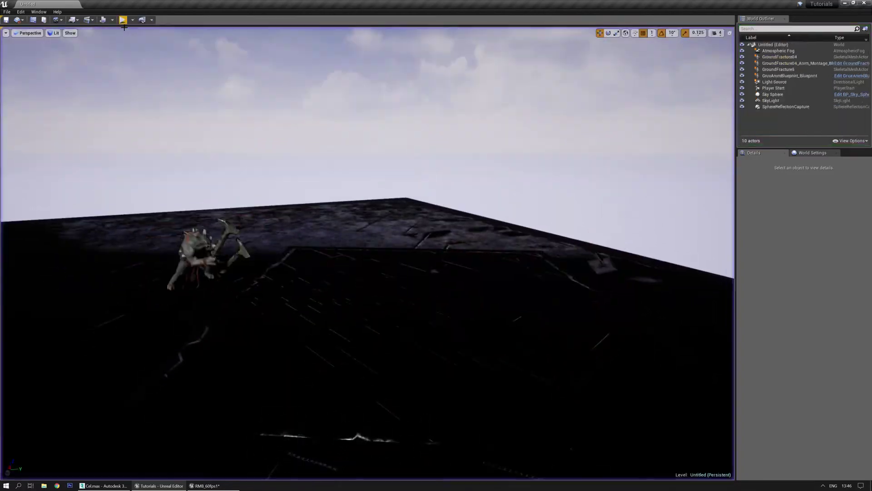
Return to the animation editor and close the M_VFX_Sparks_01 and Par_Impactspark_01 assets
{"action": "key", "text": "alt+Tab"}
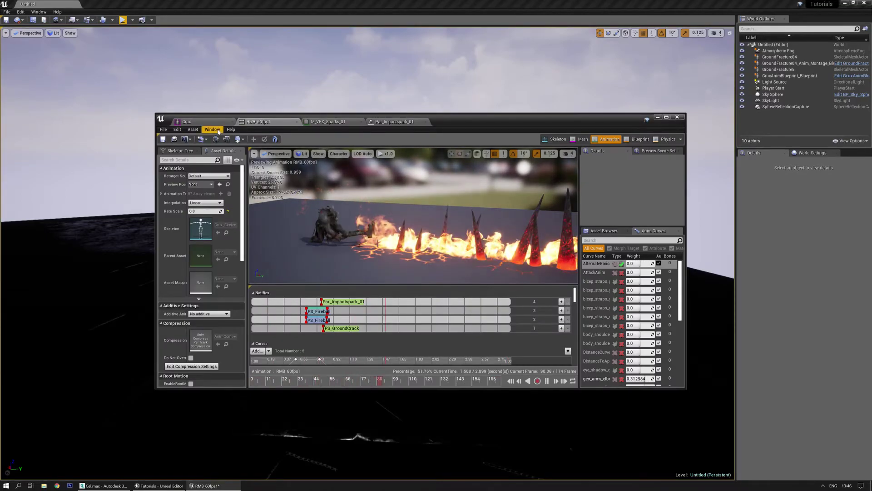
{"action": "left_click", "coordinate": [292, 122]}
{"action": "left_click", "coordinate": [288, 122]}
{"action": "left_click", "coordinate": [297, 121]}
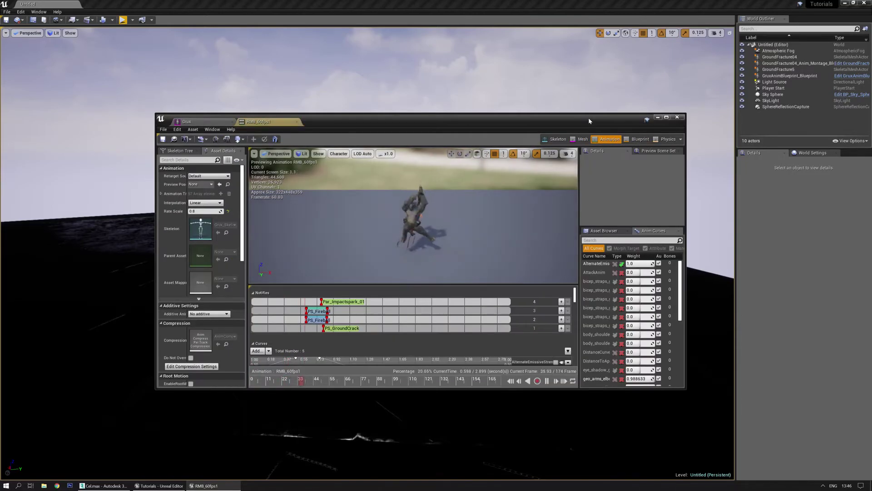
{"action": "left_click_drag", "start_coordinate": [589, 121], "coordinate": [567, 125]}
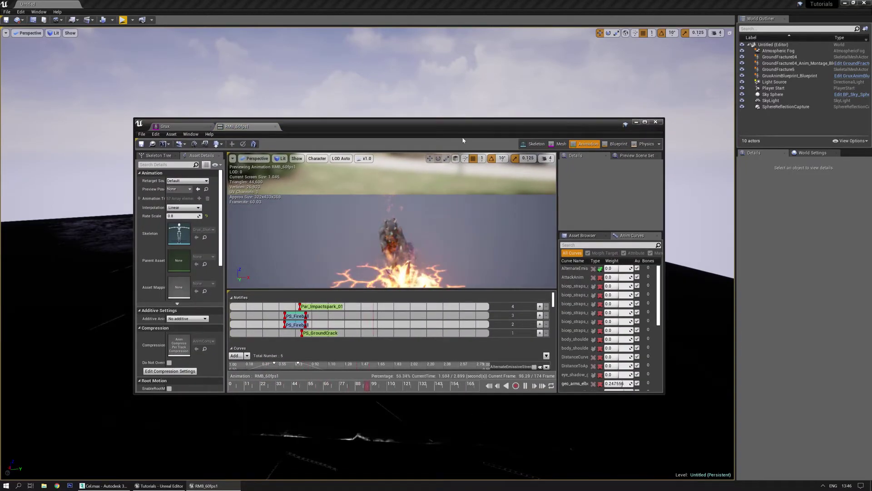
Rename the M_VFX_Sparks_01 material in the Celine Materials folder to M_VFX_ImpactSparks_01
{"action": "key", "text": "ctrl+shift+f"}
{"action": "left_click_drag", "start_coordinate": [459, 176], "coordinate": [502, 82]}
{"action": "left_click", "coordinate": [279, 140]}
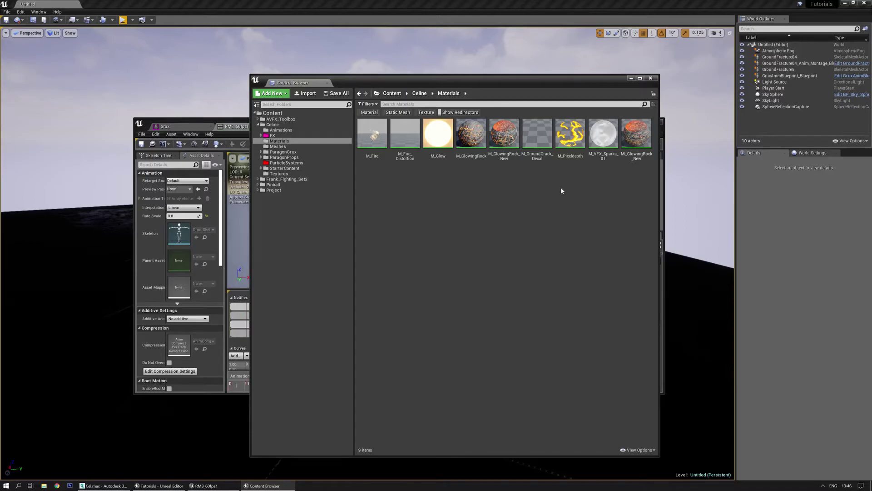
{"action": "right_click", "coordinate": [496, 198]}
{"action": "left_click", "coordinate": [603, 134]}
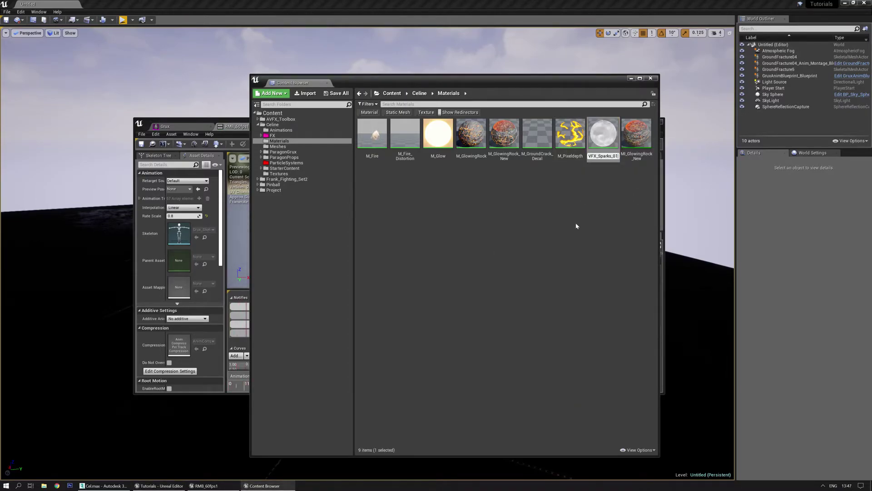
{"action": "type", "text": "Impa"}
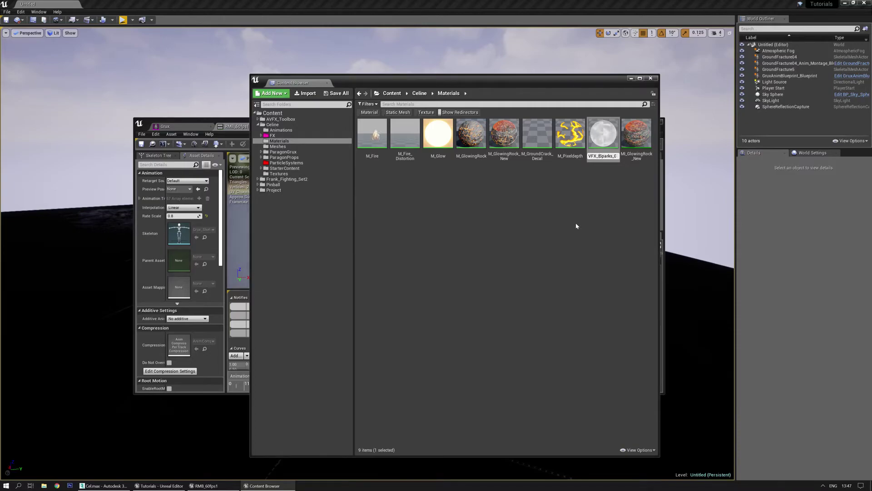
{"action": "type", "text": "ct"}
{"action": "key", "text": "Return"}
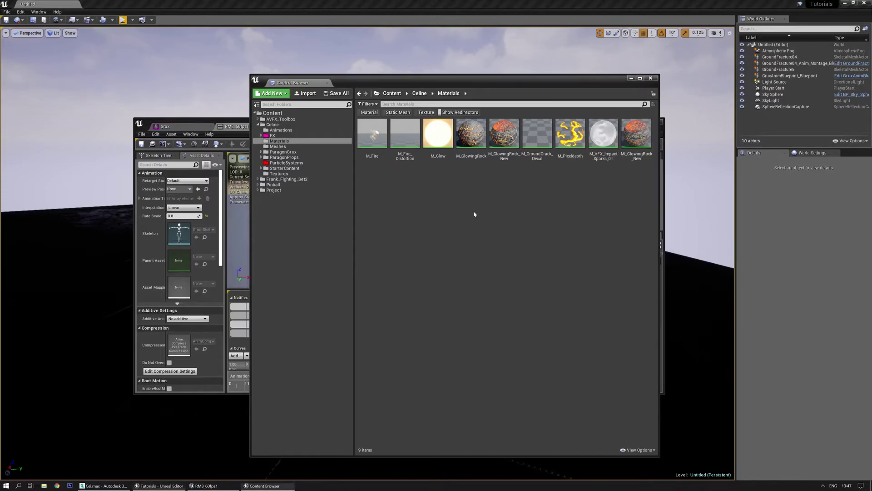
Create a new material named M_VFX_GenericSparks_01 in the Celine Materials folder
{"action": "right_click", "coordinate": [487, 204]}
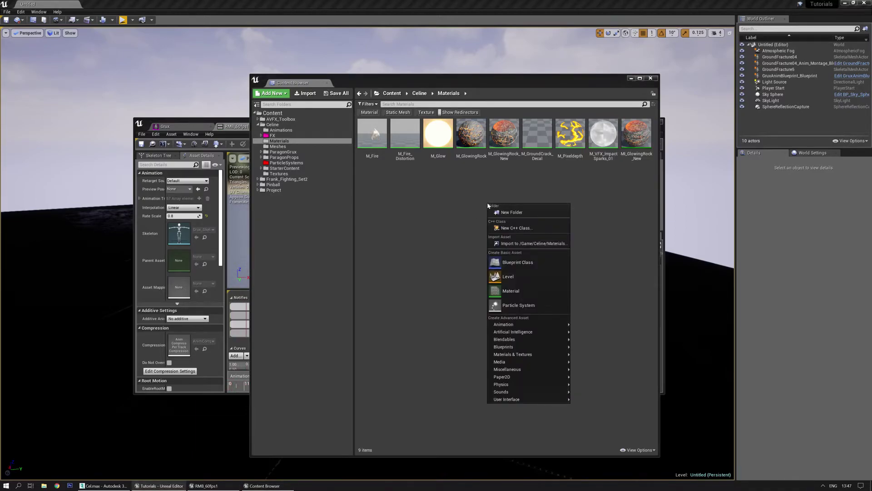
{"action": "left_click", "coordinate": [511, 290]}
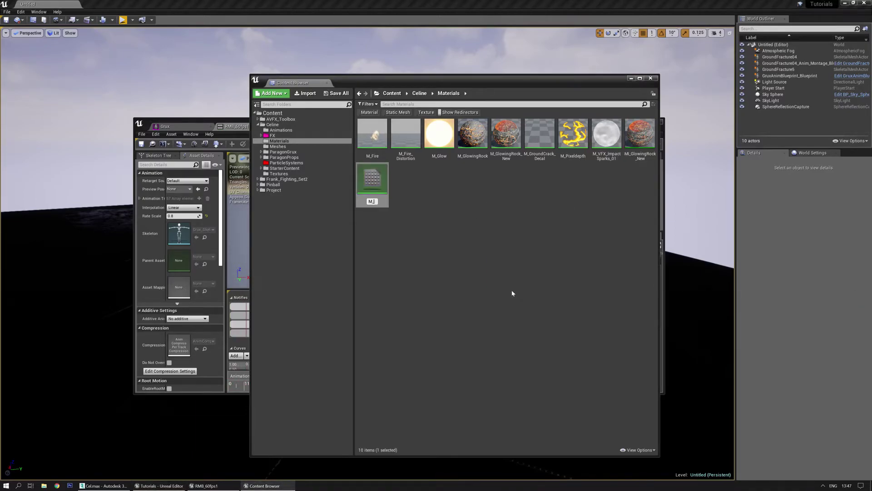
{"action": "type", "text": "M_VFC_"}
{"action": "key", "text": "BackSpace"}
{"action": "key", "text": "BackSpace"}
{"action": "type", "text": "X_Generic"}
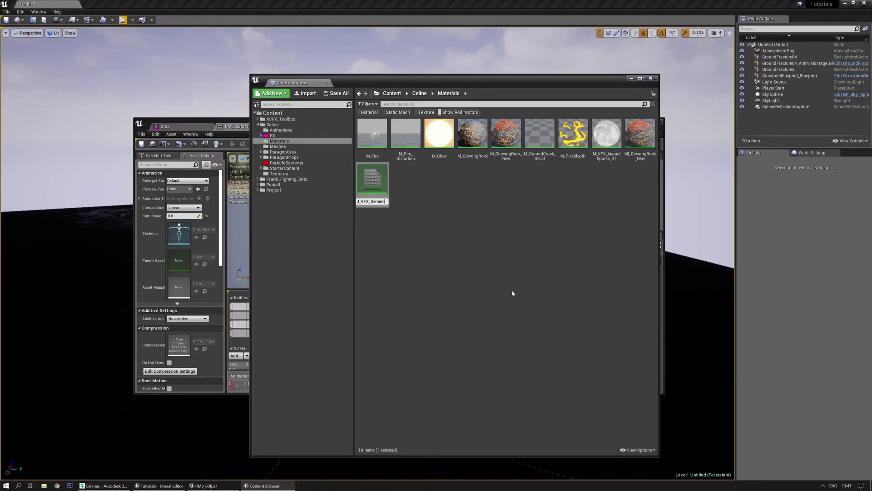
{"action": "type", "text": "Sparks_01"}
{"action": "key", "text": "Return"}
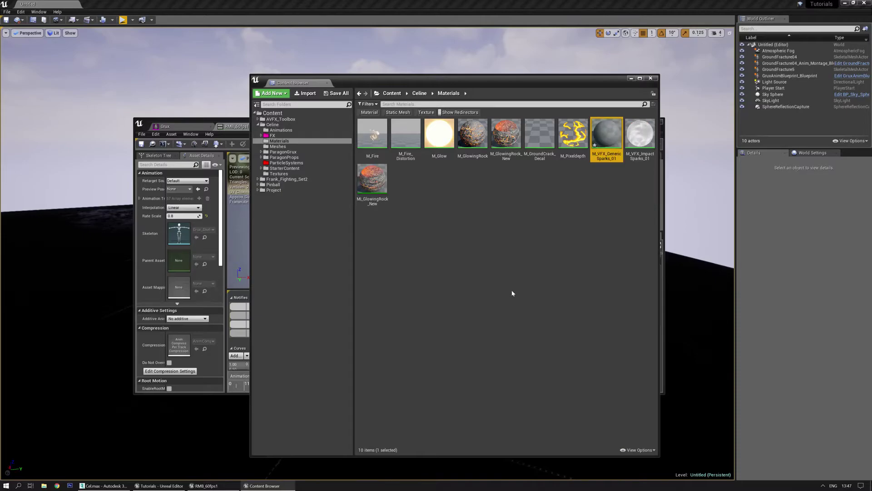
Open M_VFX_GenericSparks_01 in a maximized editor and add a Luos_HotDogShaper node ahead of the material output
{"action": "double_click", "coordinate": [607, 134]}
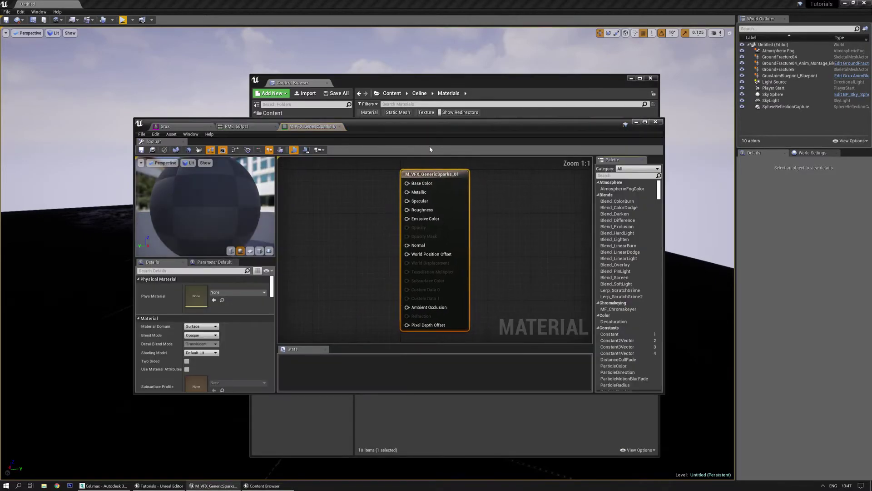
{"action": "double_click", "coordinate": [452, 131]}
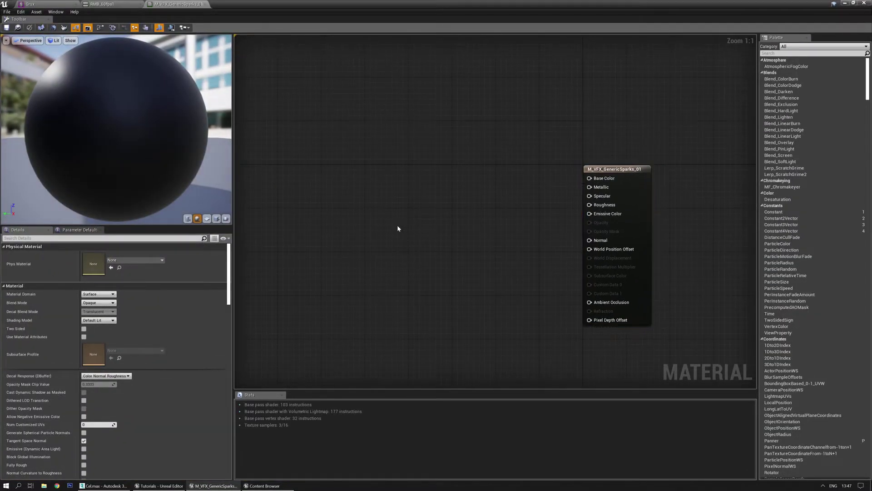
{"action": "right_click", "coordinate": [374, 222]}
{"action": "type", "text": "hot"}
{"action": "key", "text": "Return"}
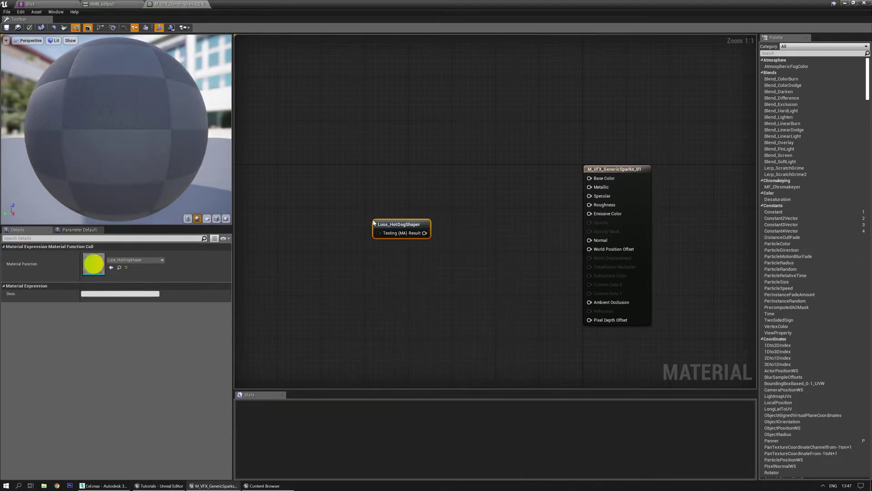
{"action": "left_click_drag", "start_coordinate": [392, 228], "coordinate": [337, 172]}
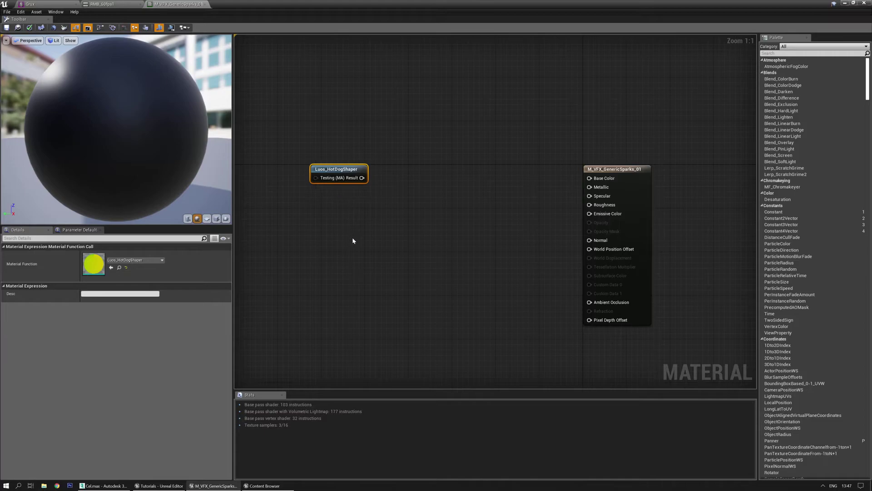
{"action": "right_click_drag", "start_coordinate": [350, 237], "coordinate": [403, 265]}
{"action": "mouse_move", "coordinate": [390, 195]}
{"action": "left_mouse_down"}
{"action": "mouse_move", "coordinate": [402, 196]}
{"action": "mouse_move", "coordinate": [385, 196]}
{"action": "left_mouse_up"}
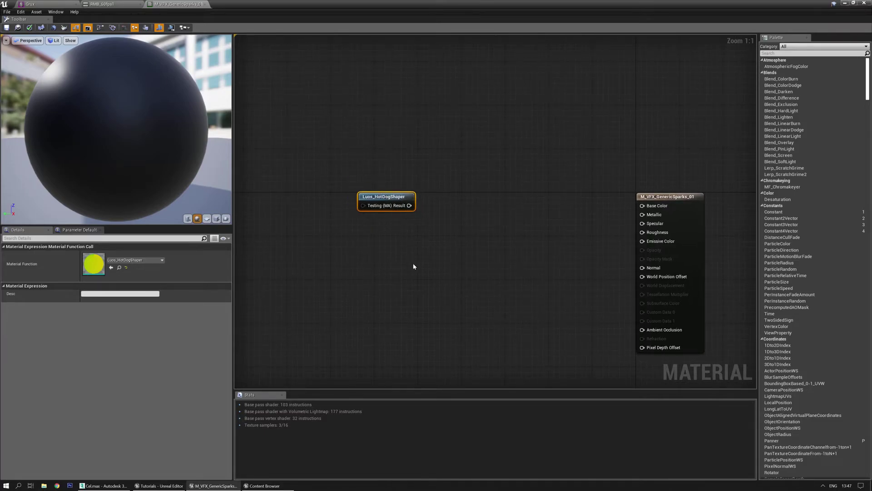
{"action": "right_click_drag", "start_coordinate": [434, 234], "coordinate": [408, 241]}
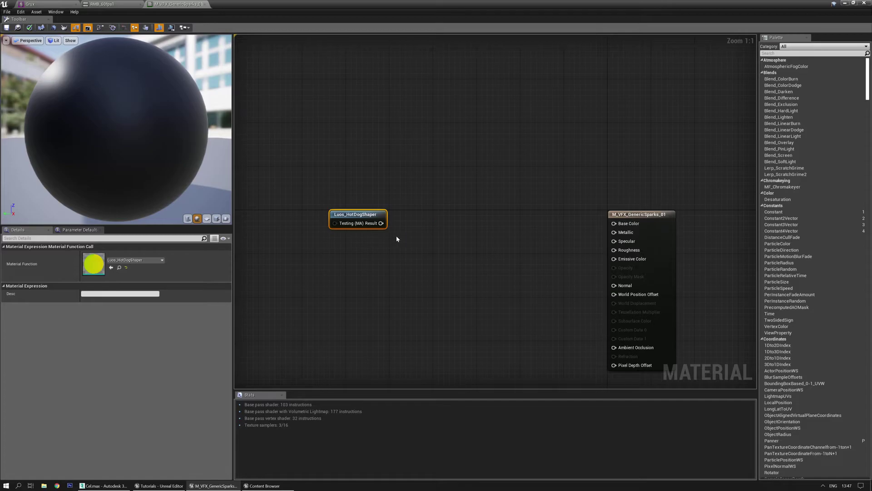
Filter the whole Content folder to show only textures and select the white-circle T_EyeMidPlaneDisplacement_Example texture
{"action": "left_click", "coordinate": [405, 246]}
{"action": "key", "text": "ctrl+b"}
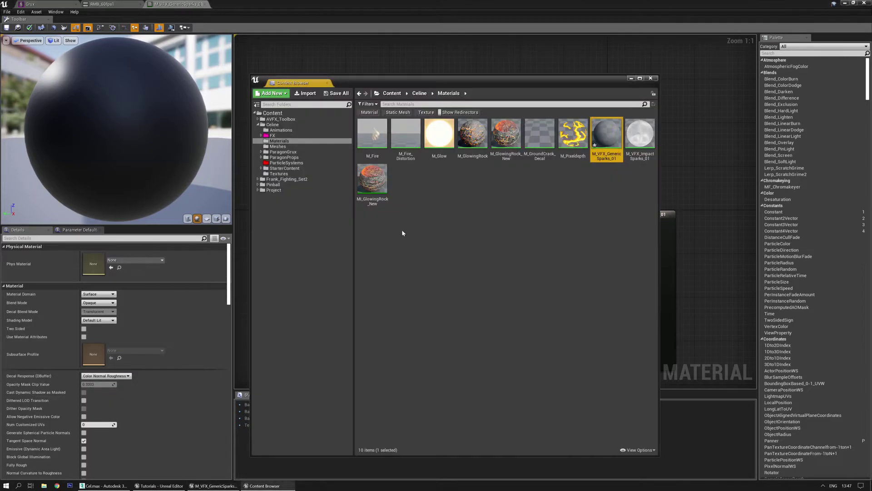
{"action": "left_click", "coordinate": [273, 114]}
{"action": "left_click", "coordinate": [426, 112]}
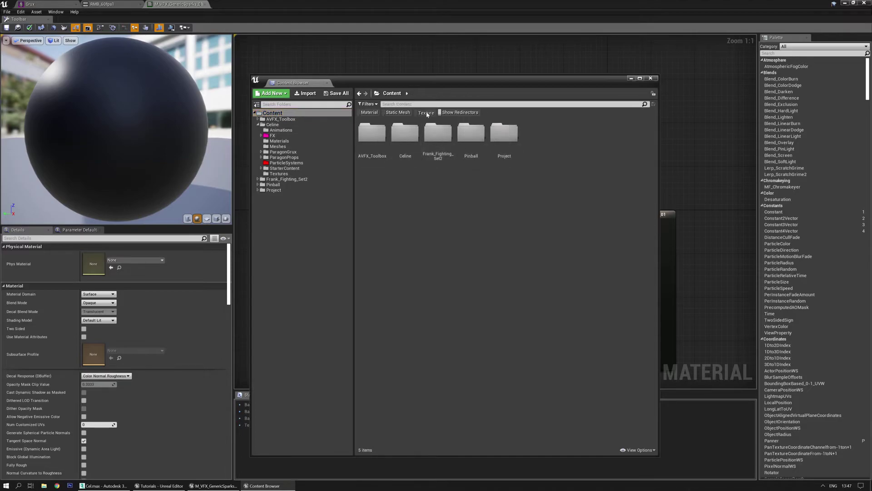
{"action": "left_click", "coordinate": [638, 268]}
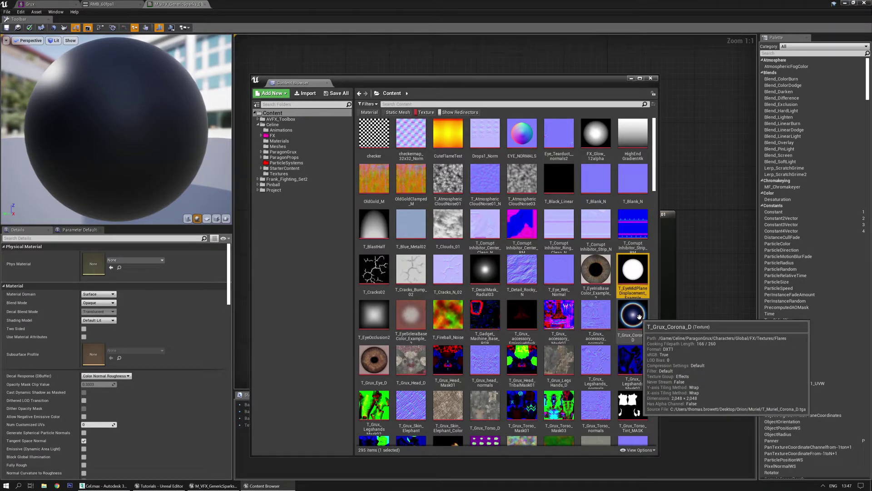
Add T_EyeMidPlaneDisplacement_Example to the graph as a texture sample and connect the Luos_HotDogShaper result to its UVs
{"action": "scroll", "coordinate": [601, 331], "scroll_direction": "down", "scroll_amount": 5}
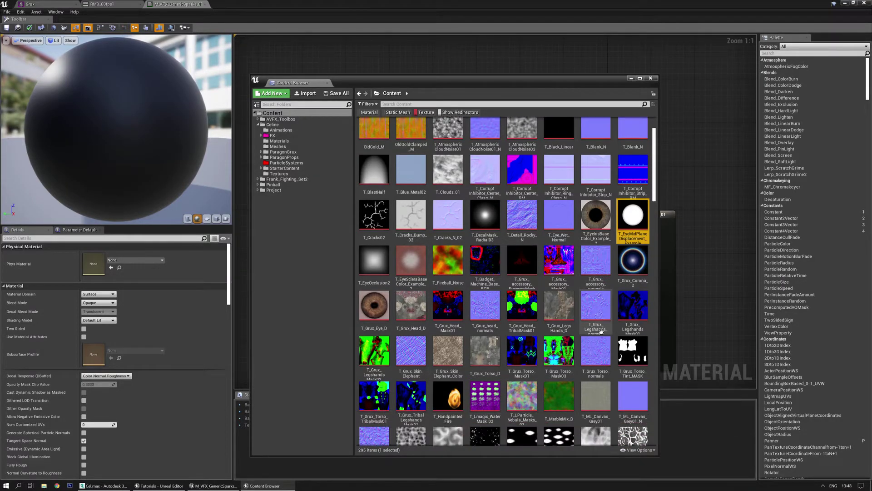
{"action": "scroll", "coordinate": [601, 331], "scroll_direction": "down", "scroll_amount": 12}
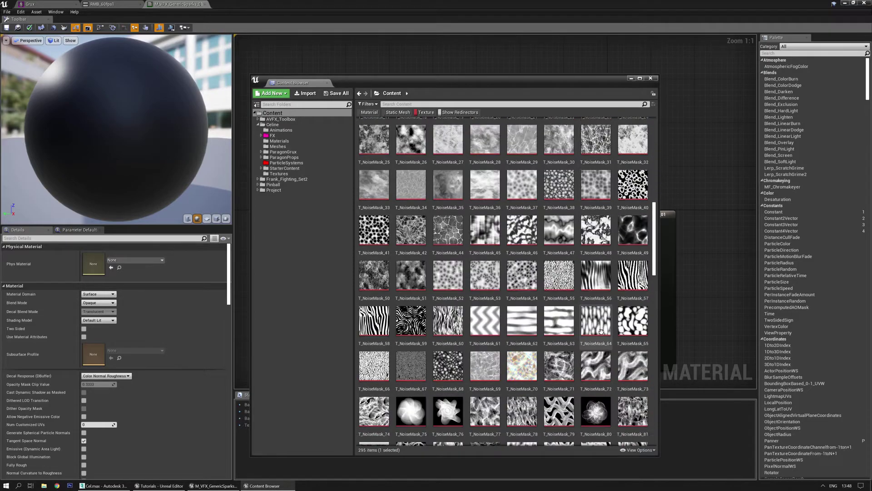
{"action": "scroll", "coordinate": [600, 331], "scroll_direction": "down", "scroll_amount": 12}
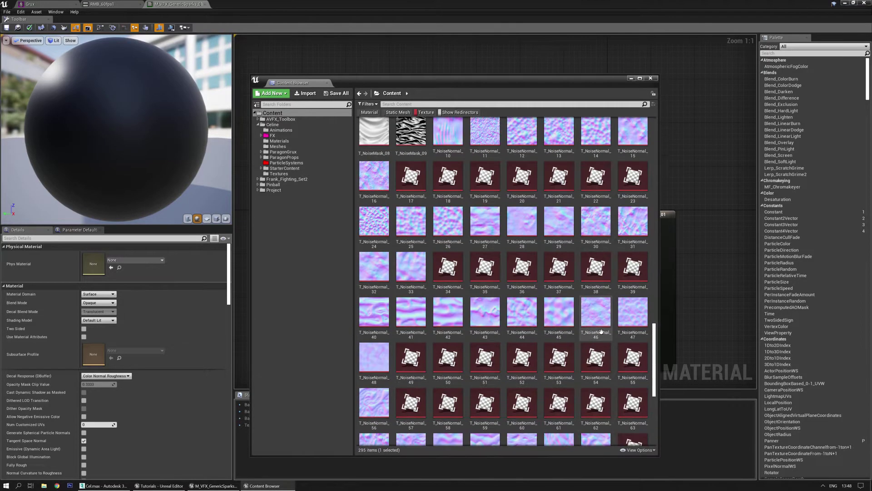
{"action": "scroll", "coordinate": [601, 331], "scroll_direction": "down", "scroll_amount": 2}
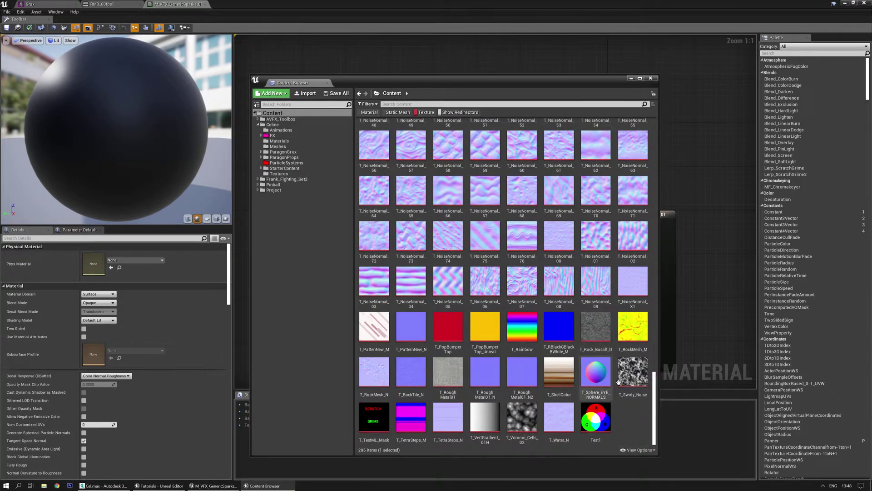
{"action": "left_click_drag", "start_coordinate": [655, 426], "coordinate": [667, 155]}
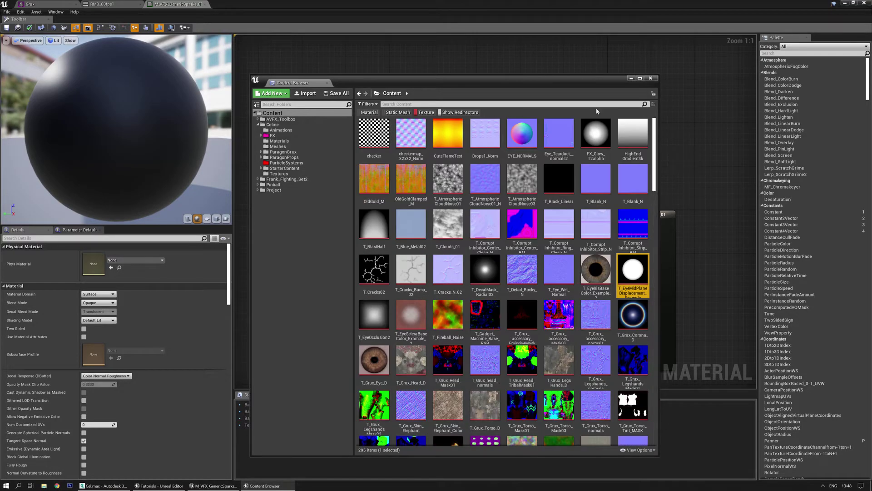
{"action": "left_click_drag", "start_coordinate": [581, 82], "coordinate": [366, 173]}
{"action": "left_click_drag", "start_coordinate": [418, 363], "coordinate": [489, 243]}
{"action": "left_click_drag", "start_coordinate": [381, 223], "coordinate": [435, 214]}
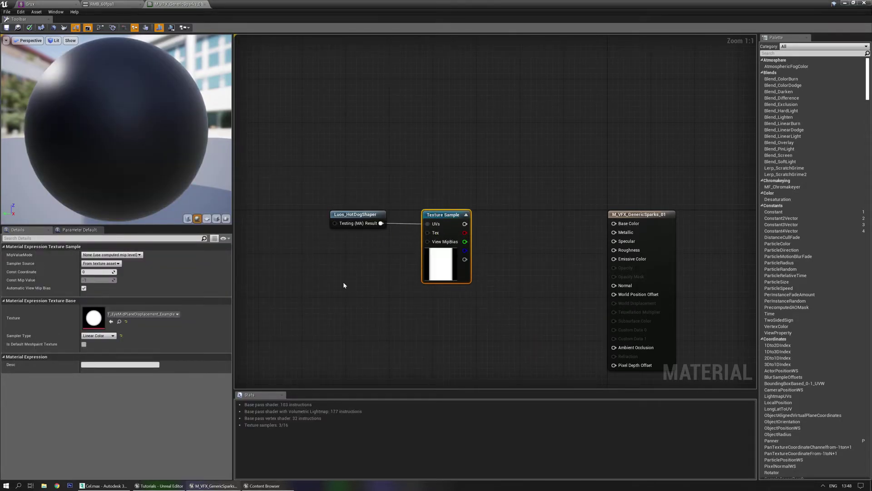
Set the material preview shape to a plane and preview the Texture Sample node on it
{"action": "right_click_drag", "start_coordinate": [342, 281], "coordinate": [393, 306]}
{"action": "left_click", "coordinate": [204, 220]}
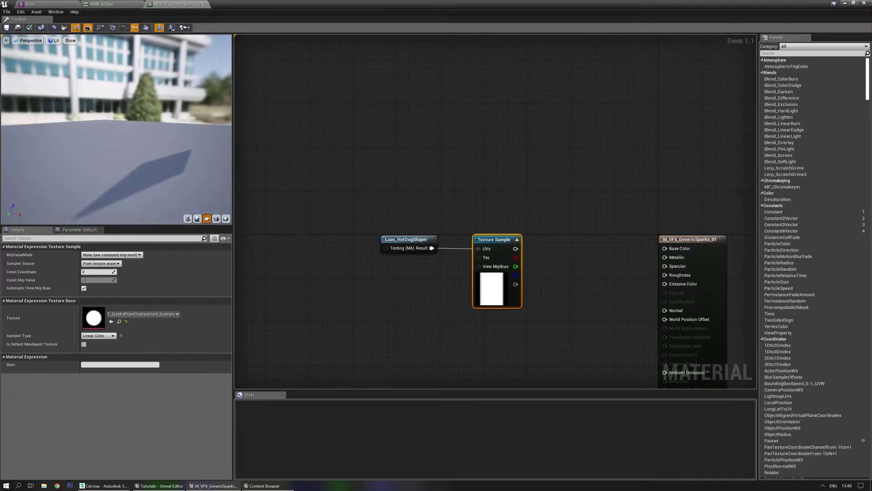
{"action": "key", "text": "space"}
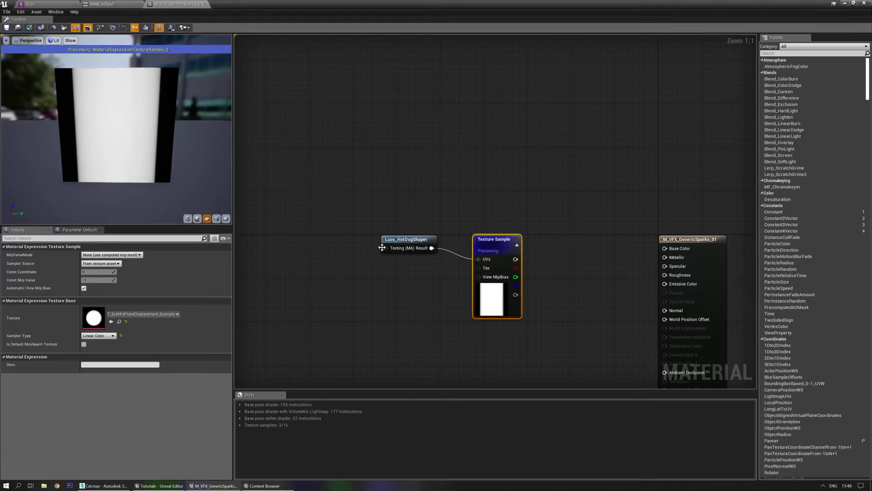
Try feeding a Static Bool set to true into the Testing input of the Luos_HotDogShaper node
{"action": "right_click", "coordinate": [319, 255]}
{"action": "type", "text": "boo"}
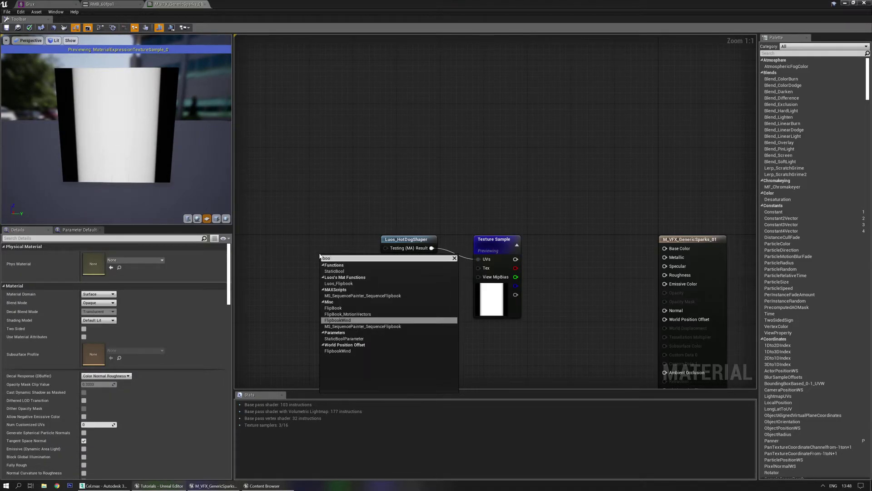
{"action": "key", "text": "Up"}
{"action": "key", "text": "Up"}
{"action": "key", "text": "Up"}
{"action": "key", "text": "Up"}
{"action": "key", "text": "Up"}
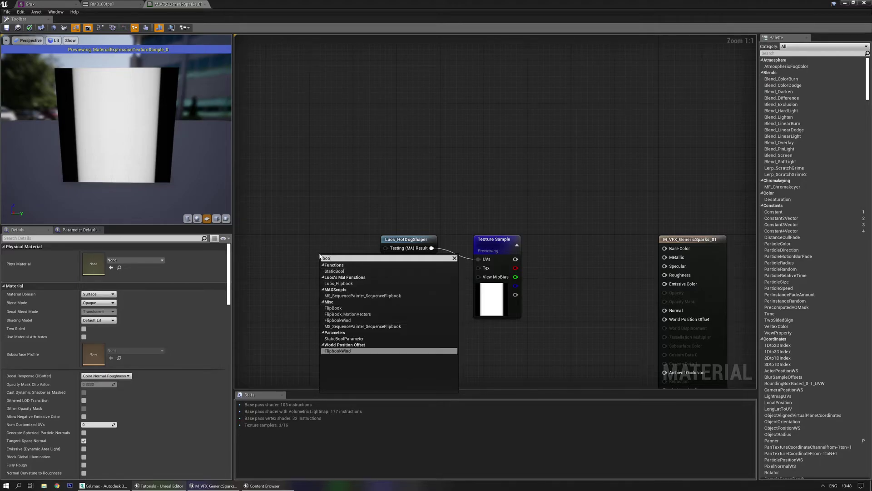
{"action": "key", "text": "Return"}
{"action": "left_click_drag", "start_coordinate": [366, 274], "coordinate": [346, 251]}
{"action": "left_click", "coordinate": [84, 254]}
{"action": "left_click_drag", "start_coordinate": [112, 161], "coordinate": [75, 77]}
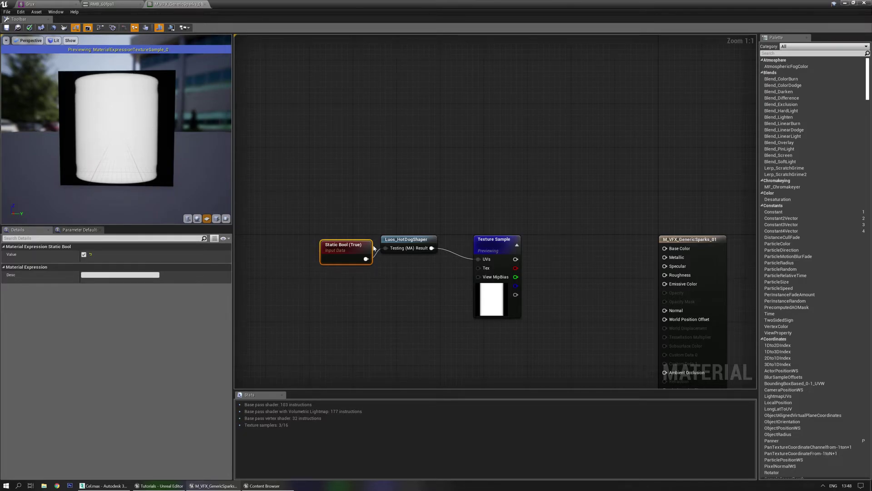
{"action": "key", "text": "Delete"}
Line up Luos_HotDogShaper with the Texture Sample's UVs input and add a Particle Color node below the Texture Sample
{"action": "left_click_drag", "start_coordinate": [399, 239], "coordinate": [410, 250]}
{"action": "right_click_drag", "start_coordinate": [394, 311], "coordinate": [329, 275]}
{"action": "left_click", "coordinate": [327, 308]}
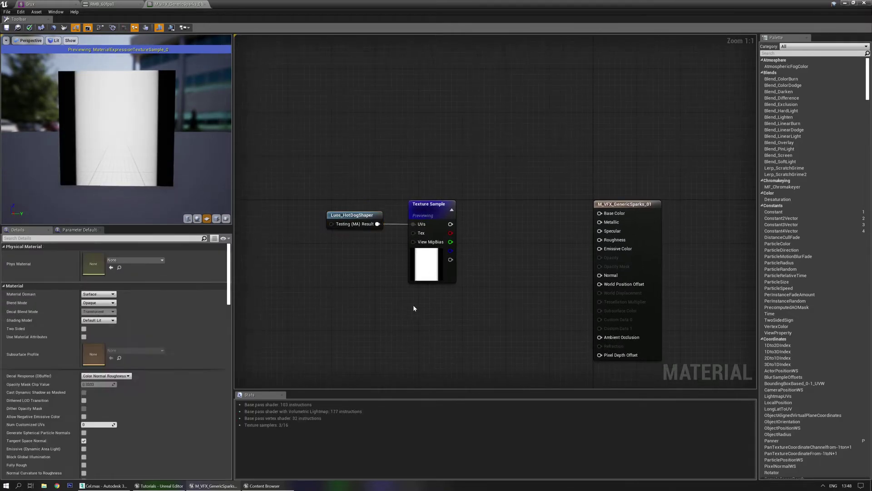
{"action": "right_click_drag", "start_coordinate": [393, 305], "coordinate": [375, 297]}
{"action": "right_click", "coordinate": [483, 228]}
{"action": "type", "text": "parti"}
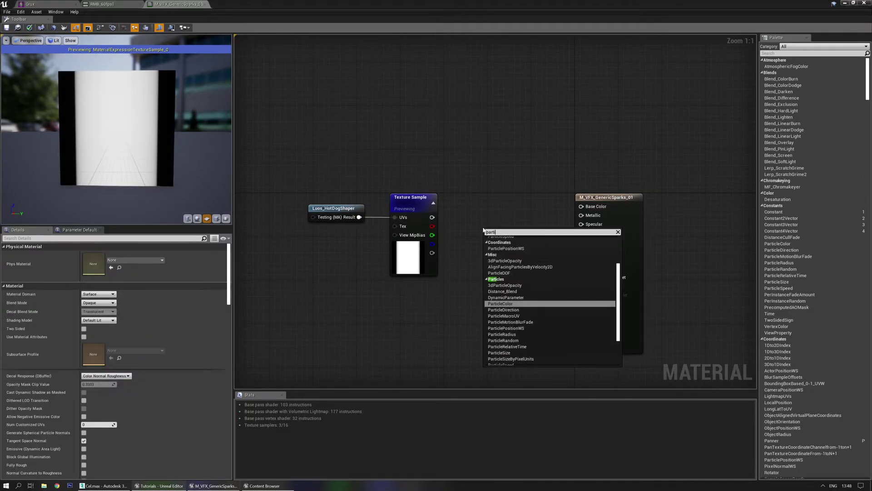
{"action": "type", "text": "cle"}
{"action": "key", "text": "Return"}
{"action": "left_click_drag", "start_coordinate": [492, 228], "coordinate": [407, 291]}
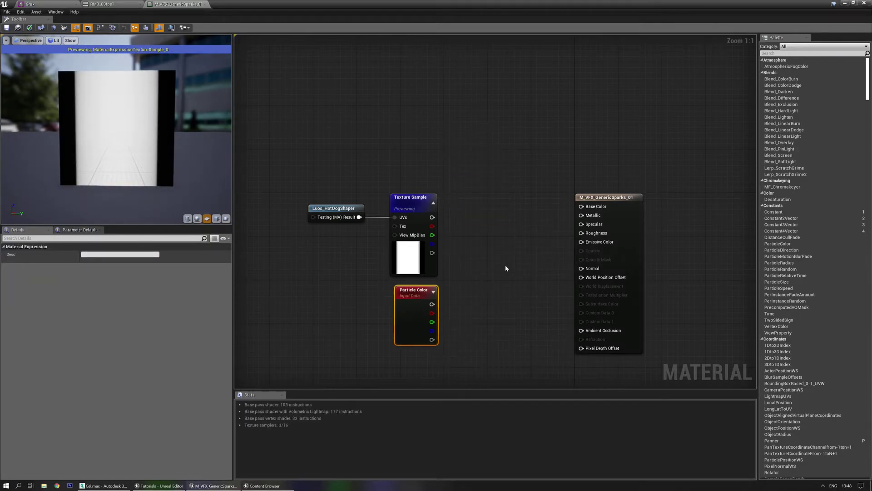
{"action": "right_click_drag", "start_coordinate": [506, 268], "coordinate": [499, 246]}
Set the material's blend mode to Translucent
{"action": "left_click", "coordinate": [500, 245]}
{"action": "left_click", "coordinate": [105, 303]}
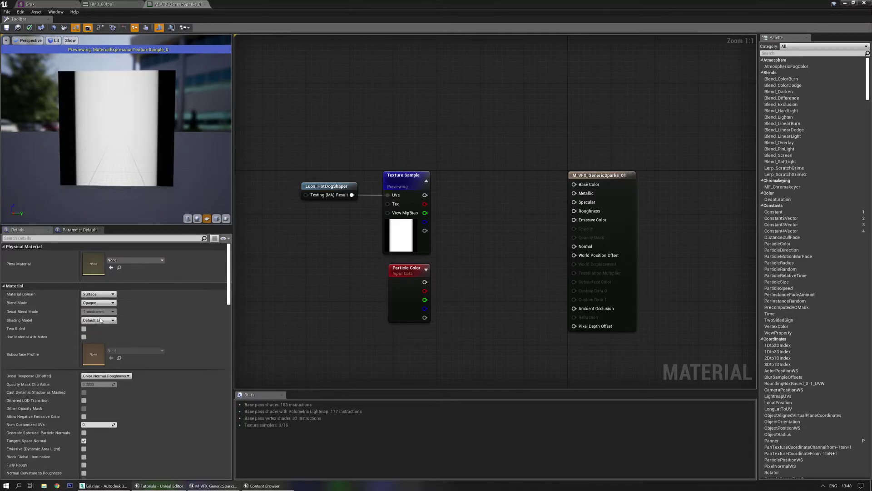
{"action": "left_click", "coordinate": [101, 318]}
{"action": "right_click_drag", "start_coordinate": [472, 166], "coordinate": [485, 206]}
{"action": "right_click", "coordinate": [485, 207]}
{"action": "left_click", "coordinate": [474, 177]}
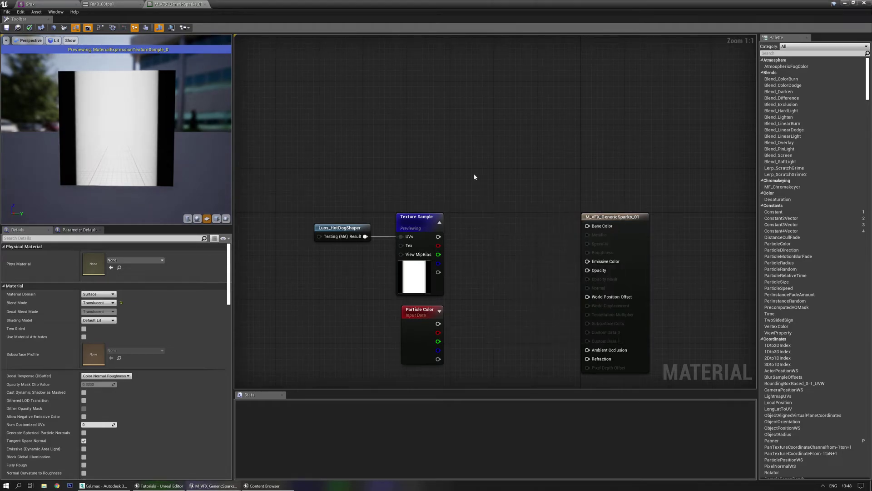
{"action": "right_click_drag", "start_coordinate": [473, 177], "coordinate": [476, 212]}
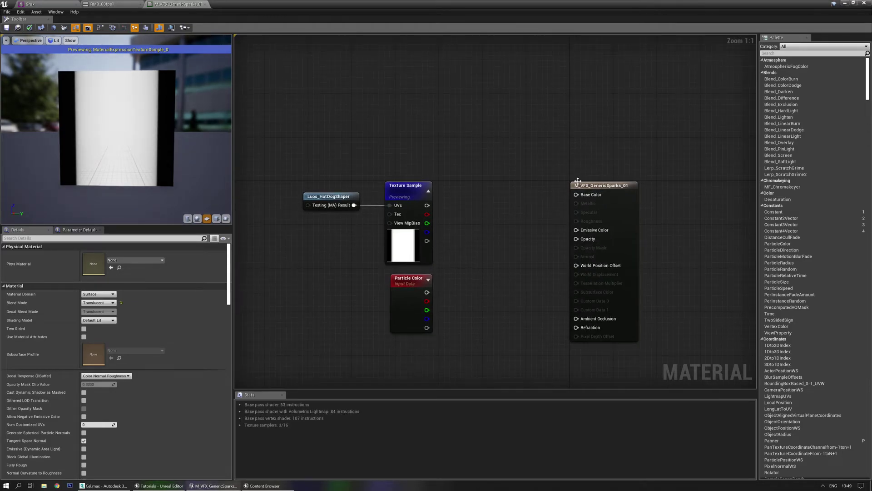
Move the material output node farther from the other nodes and set the material to Masked blend mode with the Unlit shading model
{"action": "left_click", "coordinate": [605, 189]}
{"action": "left_click_drag", "start_coordinate": [604, 189], "coordinate": [627, 187]}
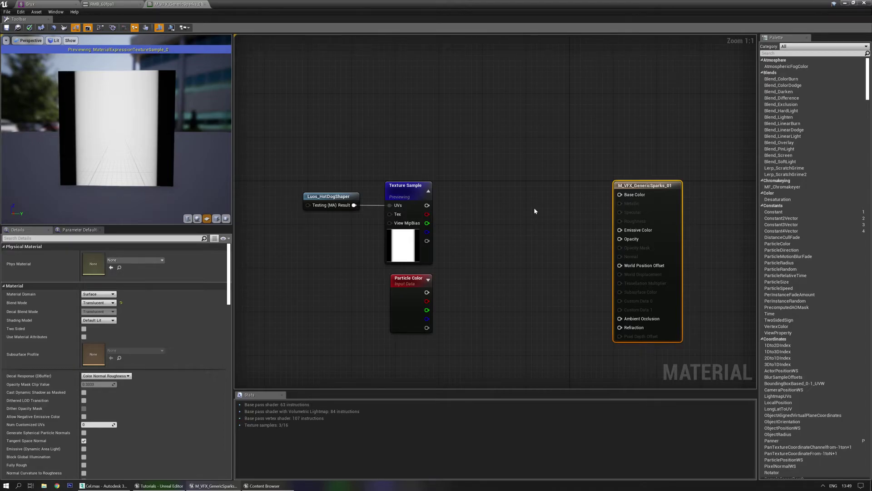
{"action": "left_click", "coordinate": [100, 305]}
{"action": "left_click", "coordinate": [101, 305]}
{"action": "left_click", "coordinate": [100, 304]}
{"action": "left_click", "coordinate": [89, 313]}
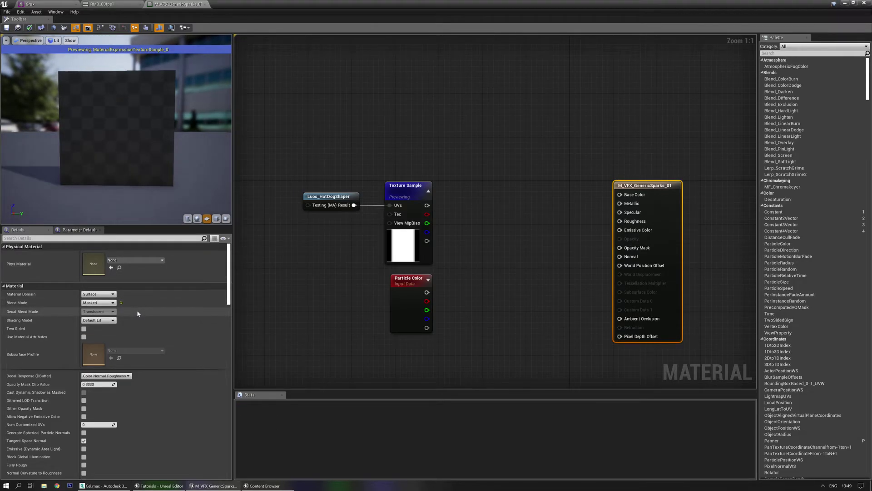
{"action": "left_click", "coordinate": [97, 321]}
{"action": "left_click", "coordinate": [93, 326]}
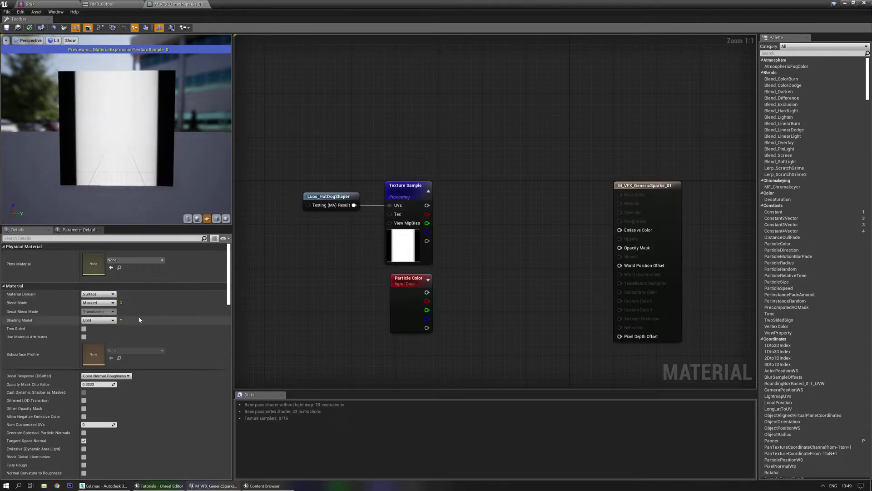
Turn off Tangent Space Normal and Use Lightmap Directionality, and enable Fully Rough for the material
{"action": "scroll", "coordinate": [97, 363], "scroll_direction": "down", "scroll_amount": 3}
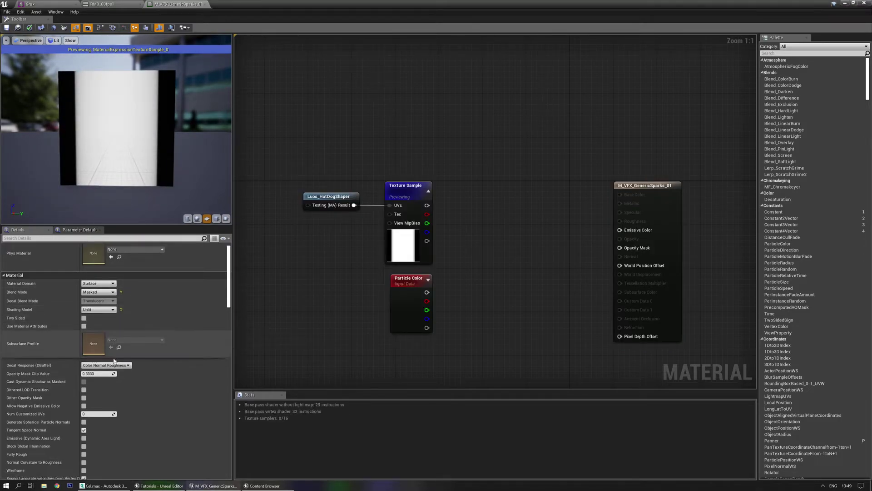
{"action": "left_click", "coordinate": [84, 386]}
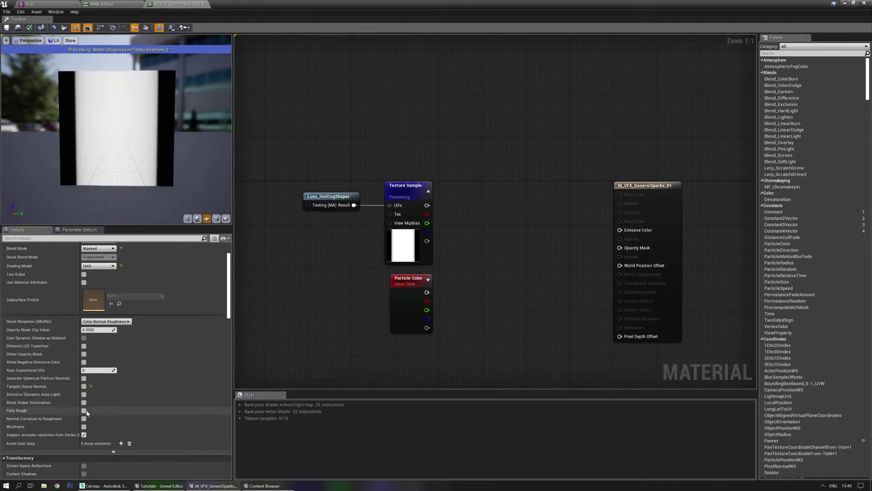
{"action": "left_click", "coordinate": [84, 411]}
{"action": "scroll", "coordinate": [93, 409], "scroll_direction": "down", "scroll_amount": 12}
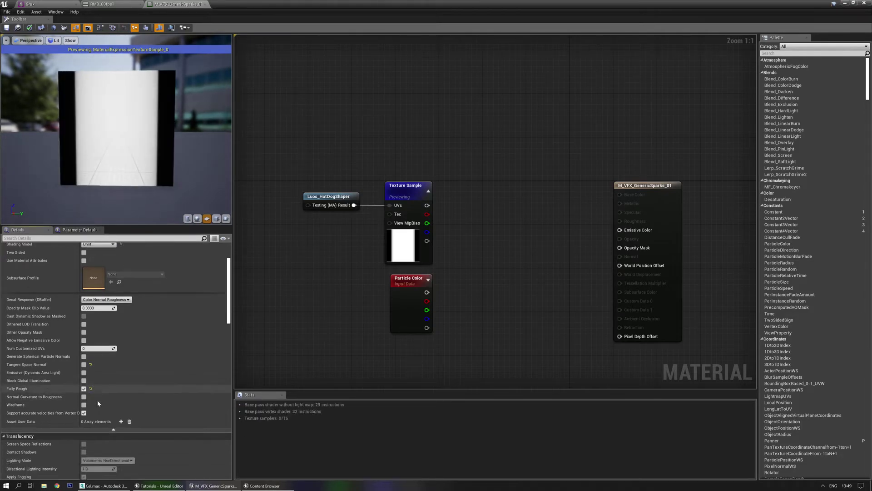
{"action": "scroll", "coordinate": [97, 414], "scroll_direction": "down", "scroll_amount": 8}
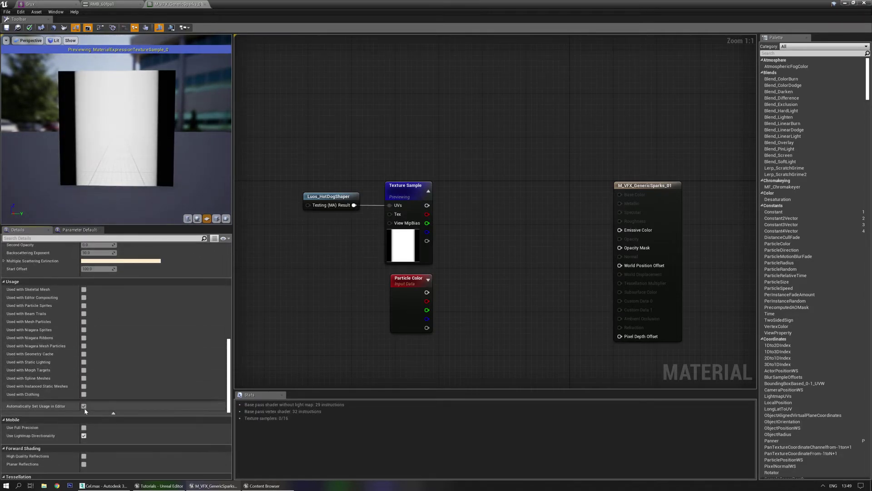
{"action": "left_click", "coordinate": [84, 435]}
Multiply the Texture Sample's red channel by the Particle Color RGB and connect the product to Emissive Color
{"action": "right_click_drag", "start_coordinate": [519, 255], "coordinate": [448, 215]}
{"action": "left_click", "coordinate": [420, 207]}
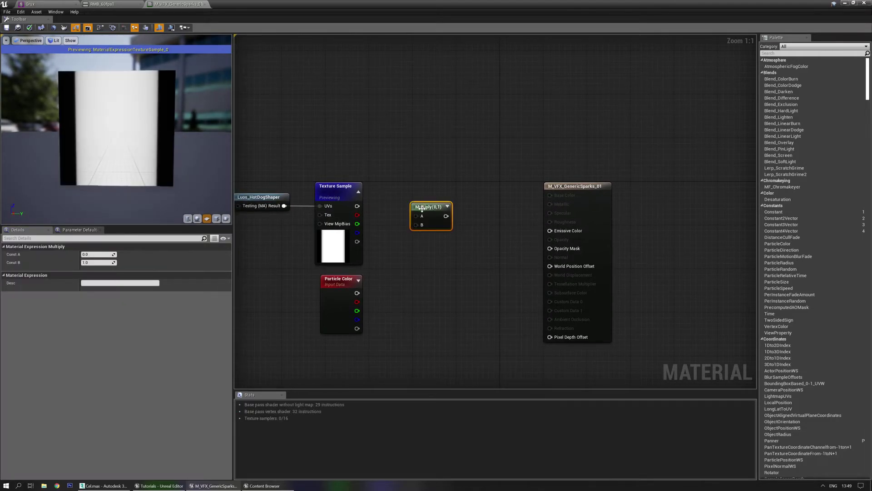
{"action": "left_click_drag", "start_coordinate": [358, 215], "coordinate": [365, 218]}
{"action": "left_click_drag", "start_coordinate": [429, 220], "coordinate": [430, 219]}
{"action": "left_click_drag", "start_coordinate": [357, 302], "coordinate": [422, 244]}
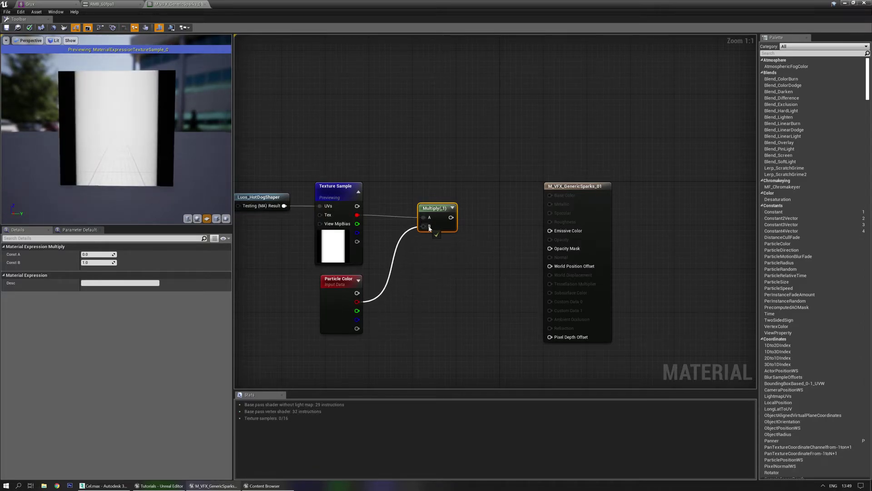
{"action": "left_click_drag", "start_coordinate": [418, 281], "coordinate": [416, 282]}
{"action": "left_click", "coordinate": [391, 286]}
{"action": "left_click_drag", "start_coordinate": [357, 293], "coordinate": [551, 231]}
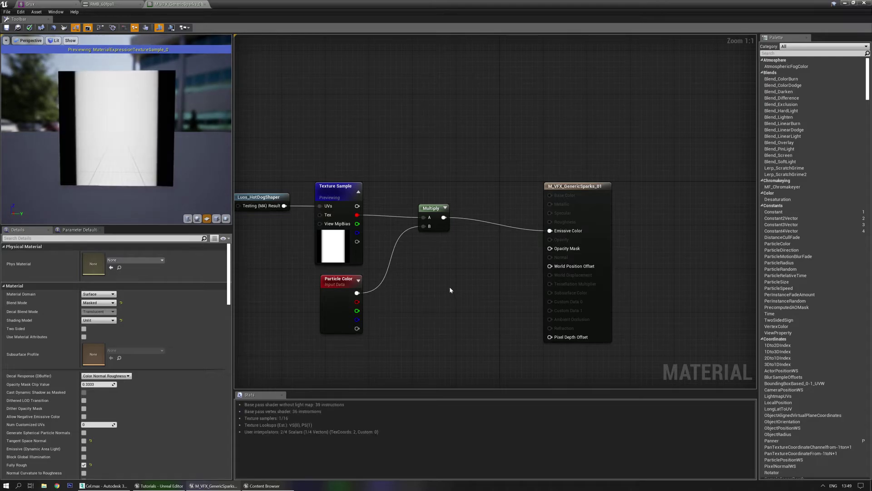
{"action": "left_click", "coordinate": [347, 325]}
{"action": "left_click", "coordinate": [423, 290]}
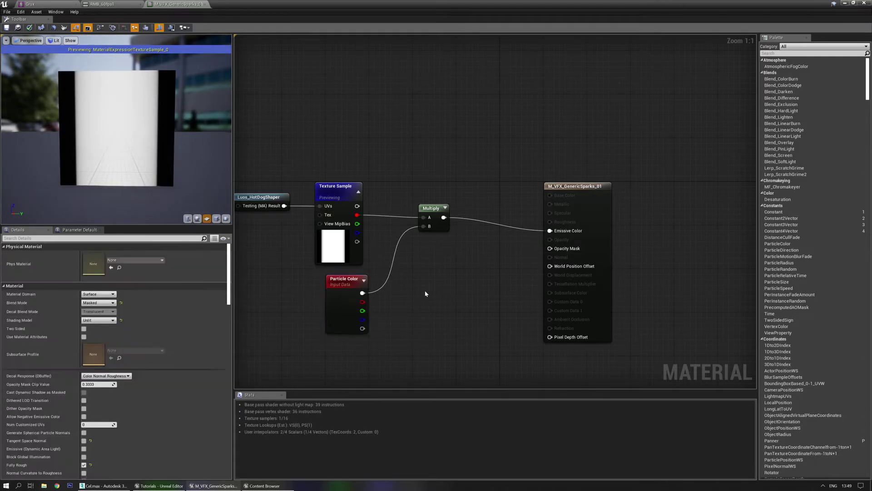
Multiply the Texture Sample's red channel by the Particle Color alpha in a second Multiply node and connect it to Opacity Mask
{"action": "right_click_drag", "start_coordinate": [429, 293], "coordinate": [410, 295]}
{"action": "left_click", "coordinate": [412, 293]}
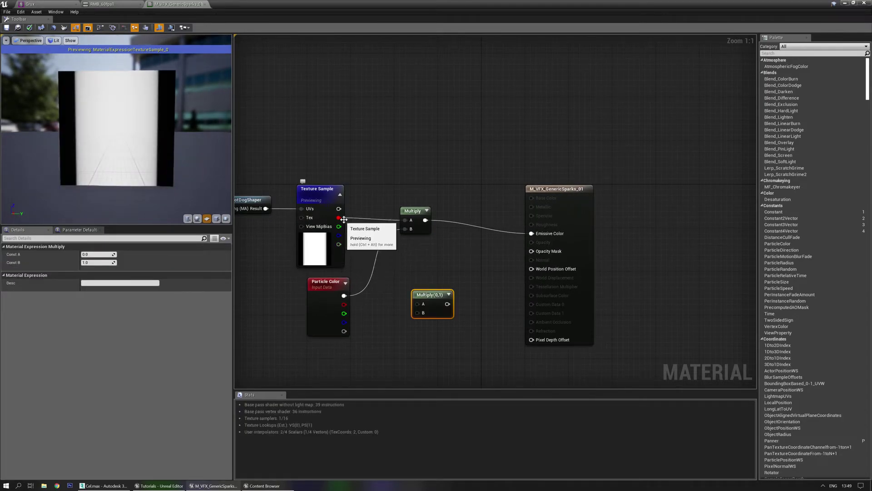
{"action": "left_click_drag", "start_coordinate": [338, 217], "coordinate": [423, 303]}
{"action": "left_click_drag", "start_coordinate": [344, 331], "coordinate": [532, 251]}
{"action": "right_click_drag", "start_coordinate": [446, 254], "coordinate": [535, 270]}
Stop previewing the Texture Sample node and save the material
{"action": "left_click", "coordinate": [392, 211]}
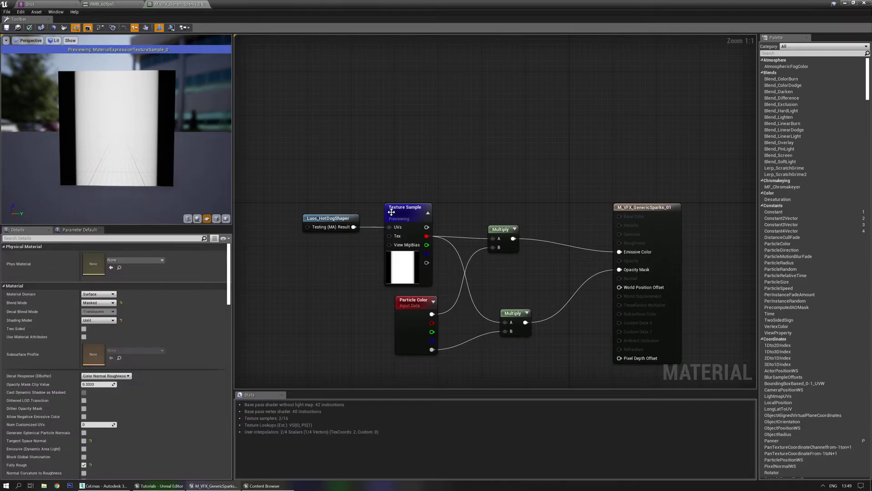
{"action": "key", "text": "space"}
{"action": "right_click_drag", "start_coordinate": [509, 187], "coordinate": [453, 174]}
{"action": "left_click", "coordinate": [421, 191]}
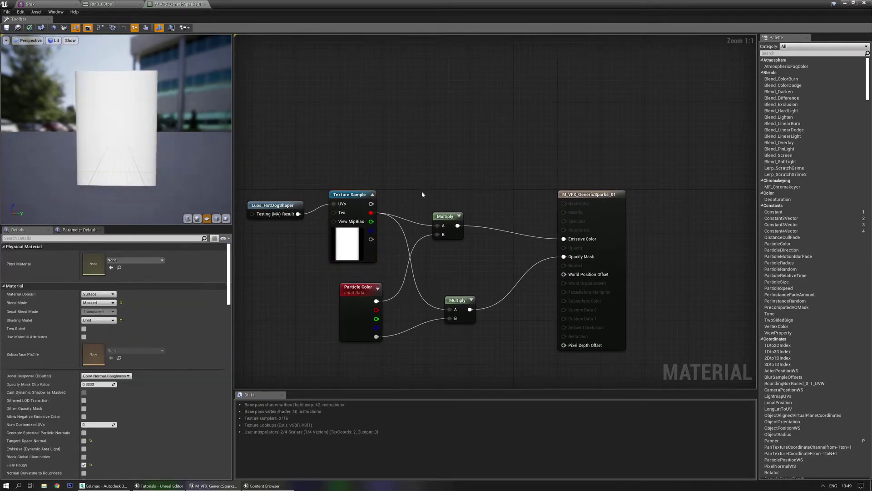
{"action": "left_click", "coordinate": [6, 28]}
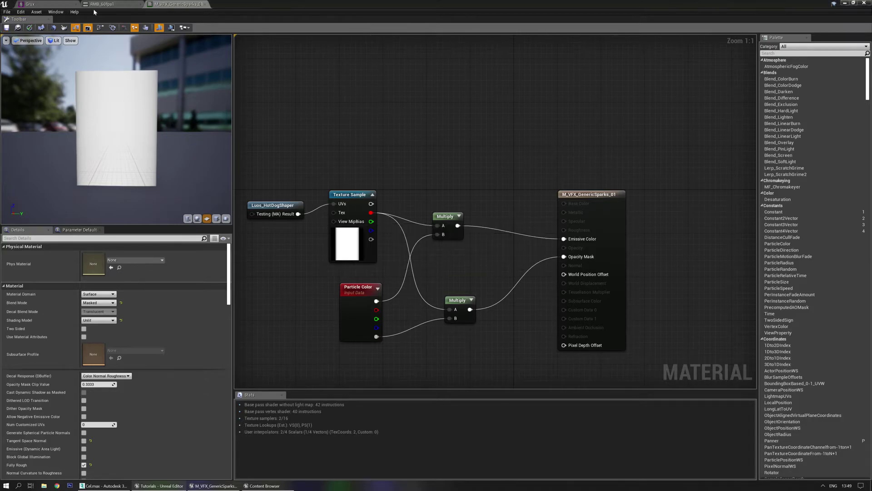
Remove the Texture filter from the Celine ParticleSystems folder and open the Par_Impactspark_01 particle system
{"action": "key", "text": "ctrl+shift+f"}
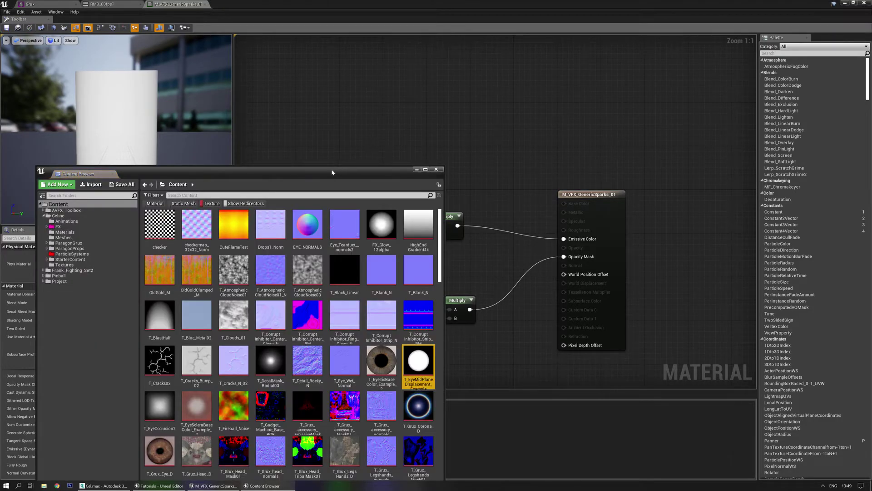
{"action": "left_click_drag", "start_coordinate": [331, 170], "coordinate": [468, 110]}
{"action": "left_click", "coordinate": [209, 193]}
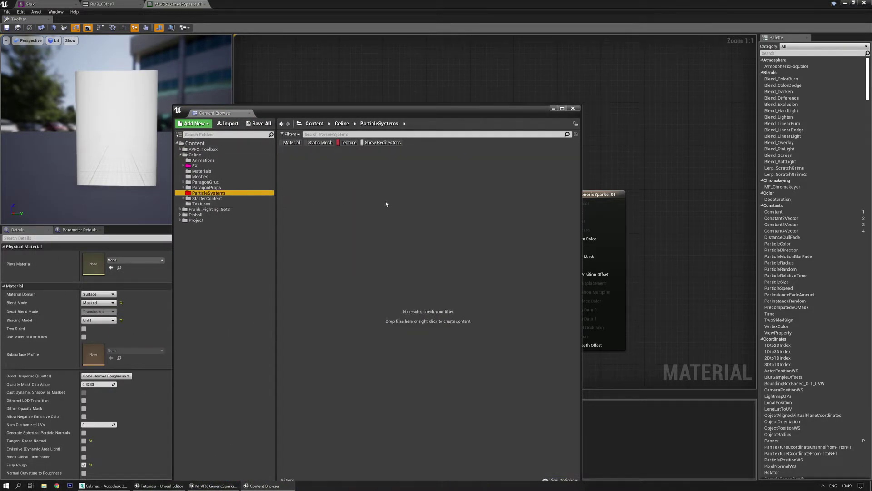
{"action": "left_click", "coordinate": [352, 142]}
{"action": "double_click", "coordinate": [309, 187]}
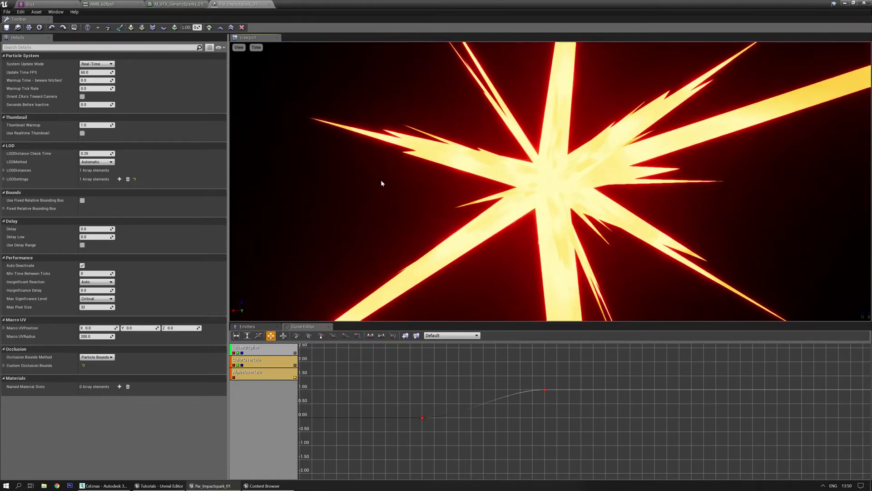
Adjust the particle preview's animation speed and capture a thumbnail image of the impact spark
{"action": "left_click", "coordinate": [256, 48]}
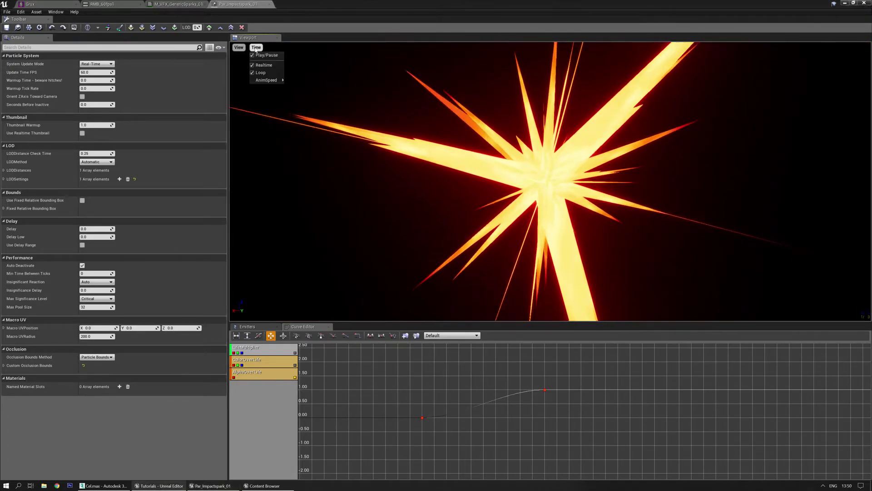
{"action": "mouse_move", "coordinate": [268, 80]}
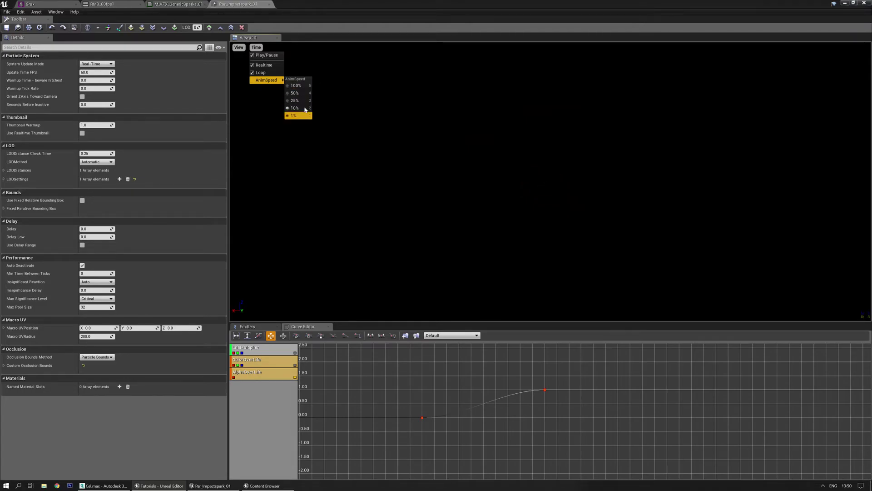
{"action": "left_click", "coordinate": [361, 209]}
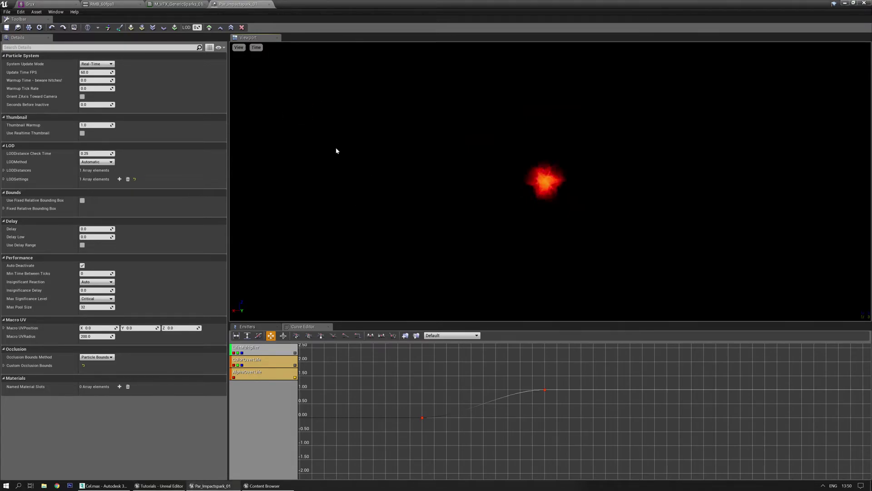
{"action": "left_click", "coordinate": [75, 27]}
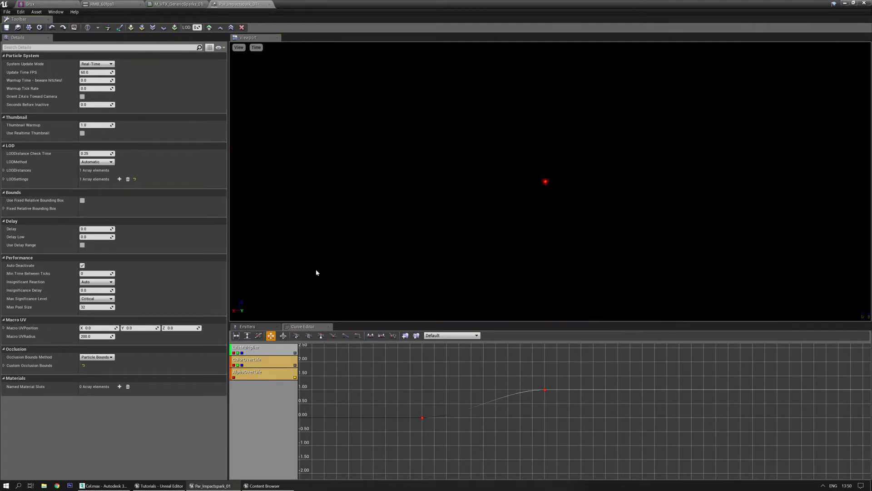
Add a third particle sprite emitter to Par_Impactspark_01 and name it Sparks
{"action": "left_click", "coordinate": [247, 326]}
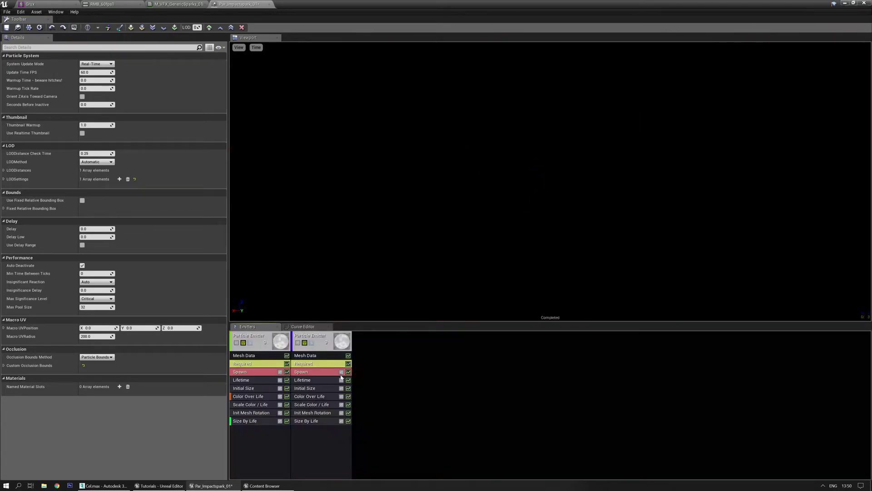
{"action": "right_click", "coordinate": [374, 357]}
{"action": "left_click", "coordinate": [402, 358]}
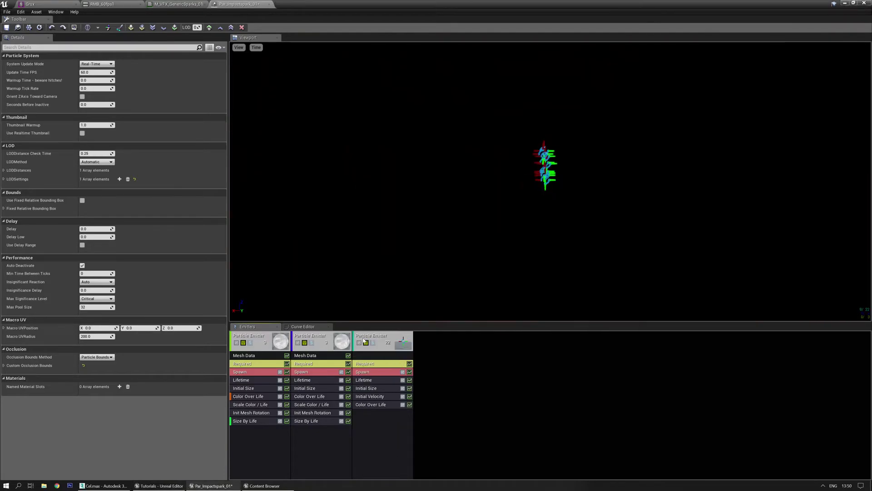
{"action": "left_click", "coordinate": [364, 339]}
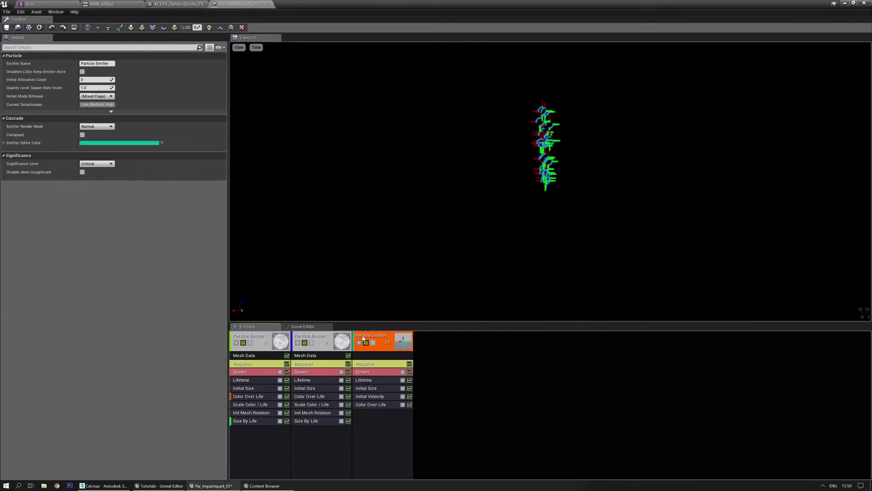
{"action": "left_click", "coordinate": [110, 64]}
{"action": "type", "text": "s"}
{"action": "key", "text": "Return"}
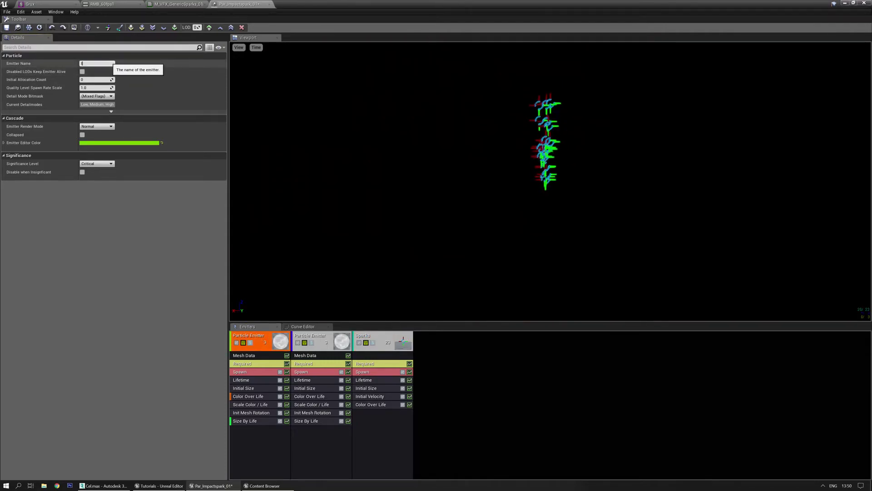
Name the first particle emitter Impact and the second one Impact small
{"action": "type", "text": "Impact"}
{"action": "key", "text": "Return"}
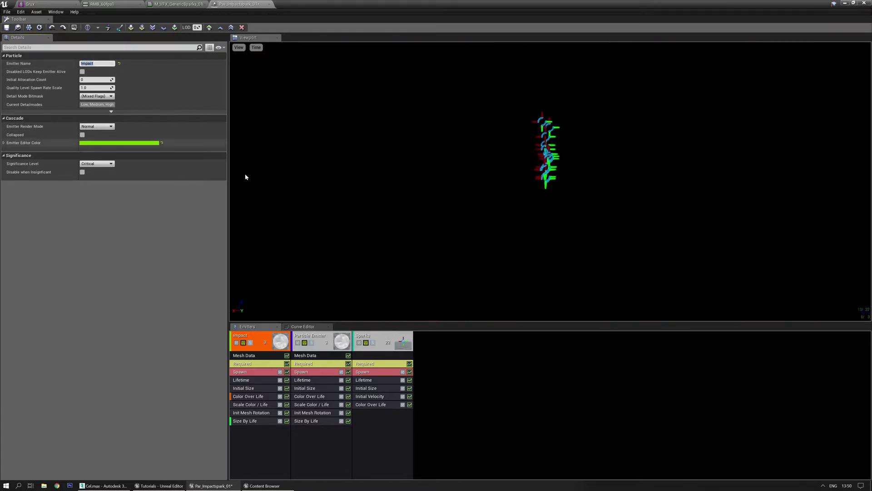
{"action": "left_click", "coordinate": [309, 342]}
{"action": "left_click", "coordinate": [275, 326]}
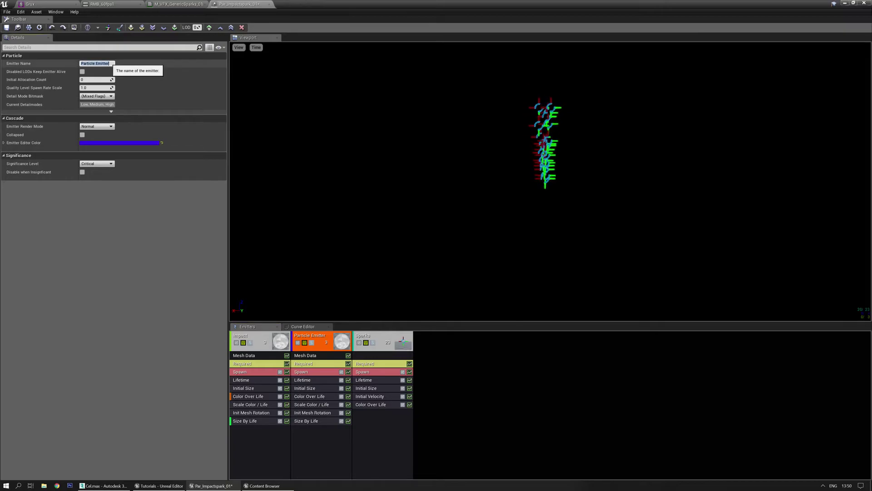
{"action": "type", "text": "Impact small"}
{"action": "key", "text": "Return"}
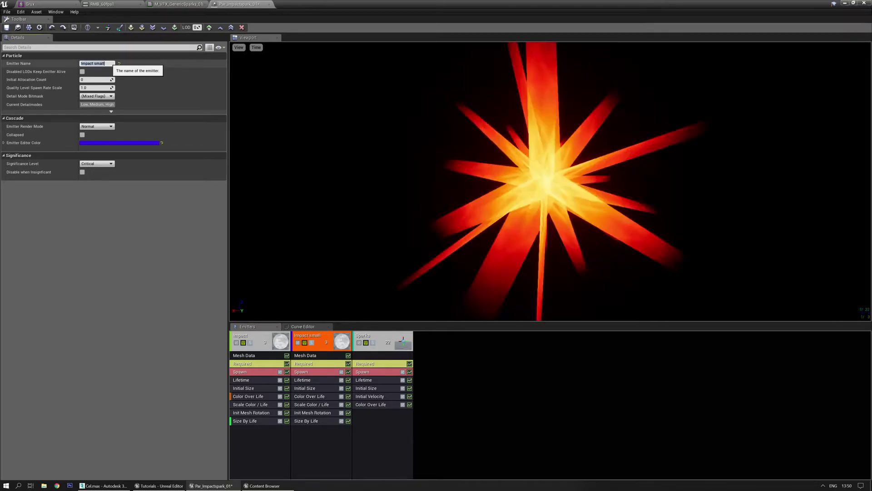
Assign the M_VFX_GenericSparks_01 material to the Sparks emitter in its Required module
{"action": "left_click", "coordinate": [371, 364]}
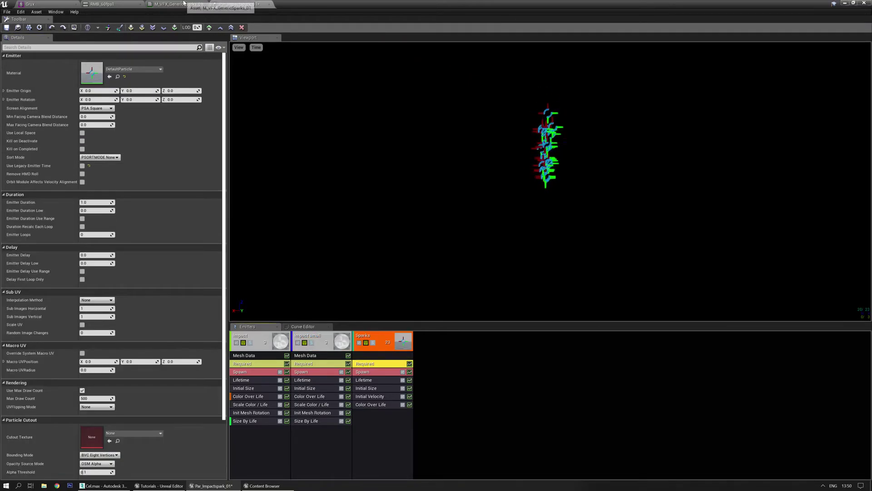
{"action": "left_click", "coordinate": [181, 4]}
{"action": "left_click", "coordinate": [18, 27]}
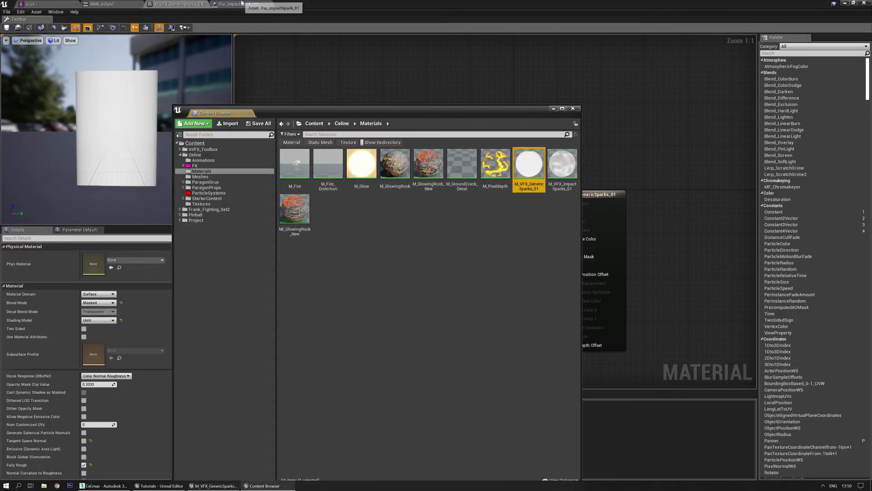
{"action": "left_click", "coordinate": [241, 4]}
{"action": "left_click", "coordinate": [109, 77]}
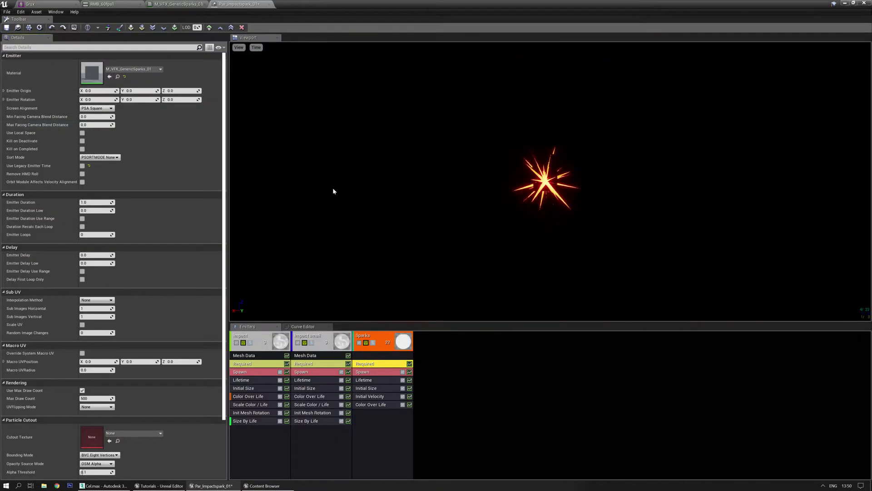
Solo the Sparks emitter and set its screen alignment to PSA Velocity in the Required module
{"action": "left_click", "coordinate": [373, 342]}
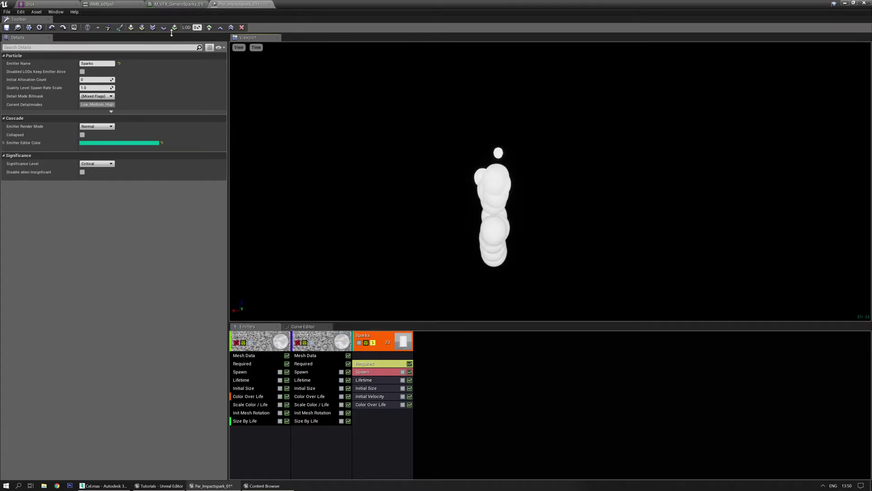
{"action": "left_click", "coordinate": [175, 4]}
{"action": "left_click", "coordinate": [229, 5]}
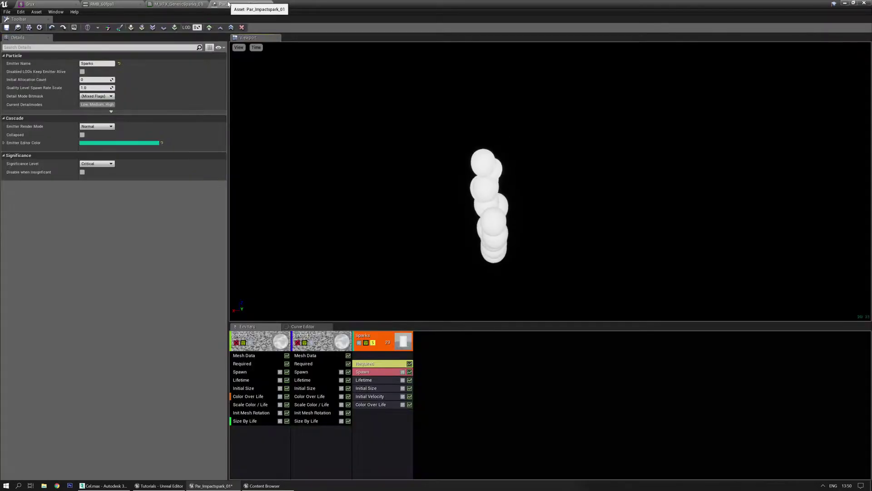
{"action": "left_click", "coordinate": [367, 363]}
{"action": "left_click", "coordinate": [97, 108]}
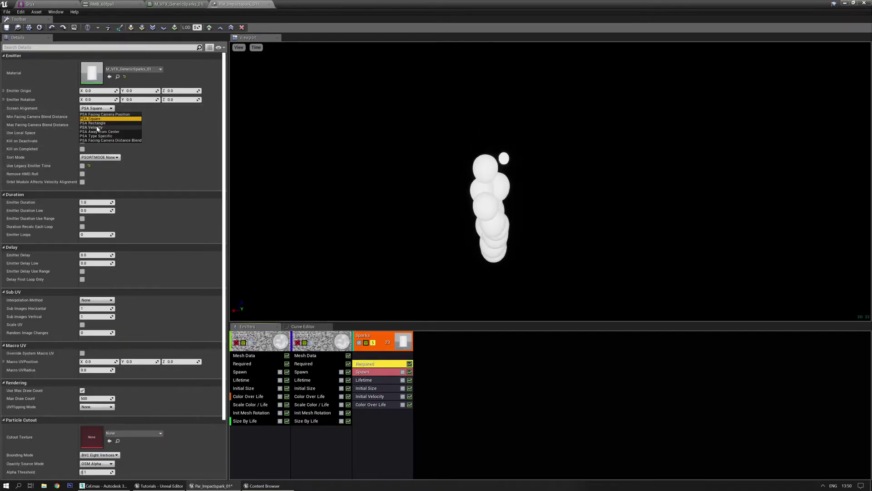
{"action": "left_click", "coordinate": [97, 128]}
Add a Size By Speed module to the Sparks emitter and select it
{"action": "left_click", "coordinate": [371, 411]}
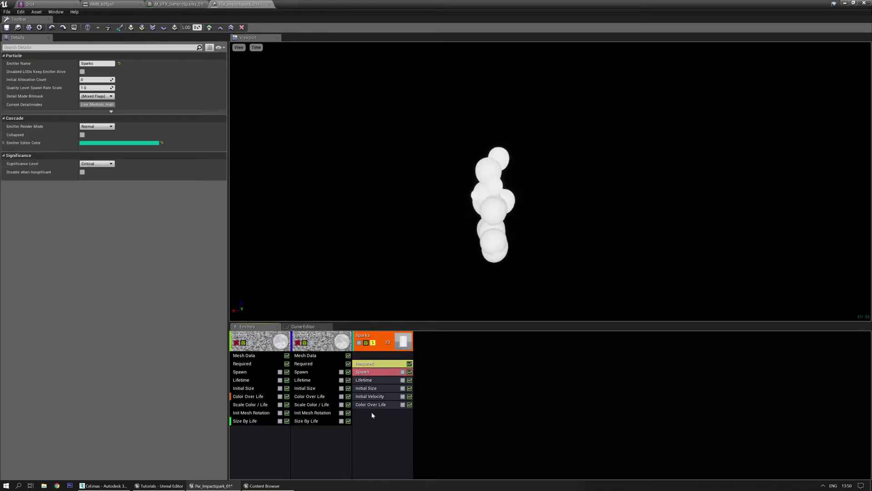
{"action": "right_click", "coordinate": [371, 412]}
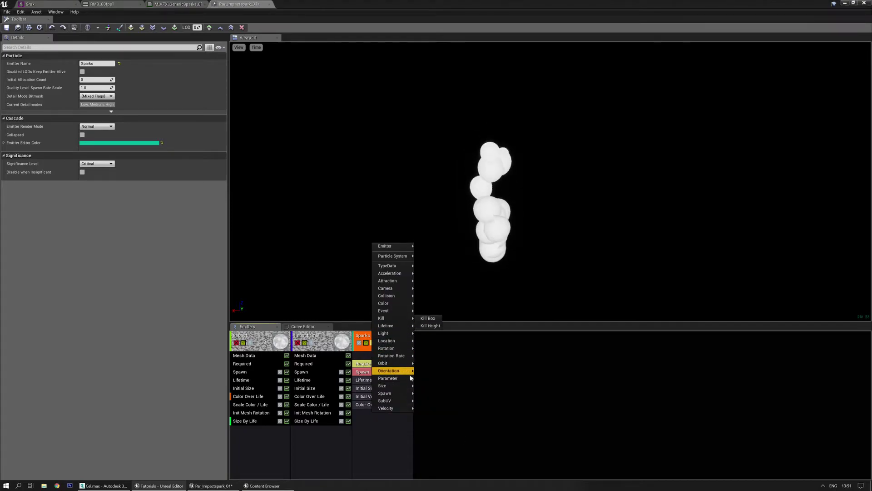
{"action": "mouse_move", "coordinate": [392, 409]}
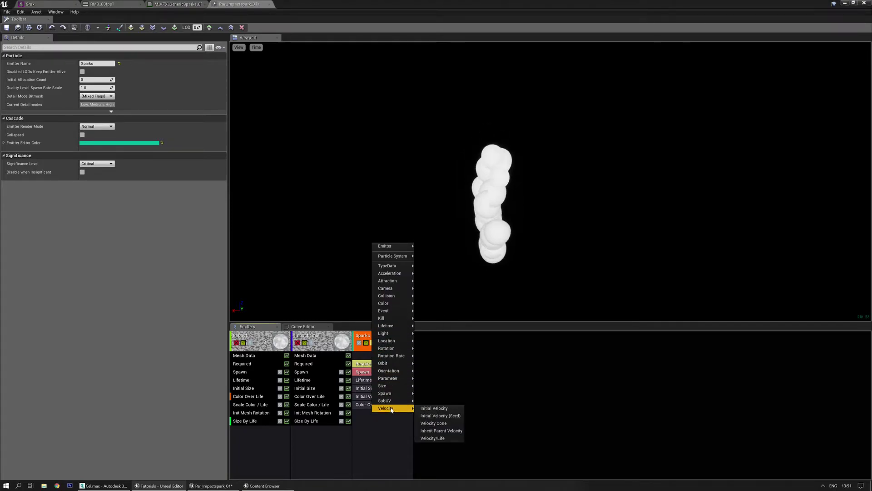
{"action": "mouse_move", "coordinate": [395, 385]}
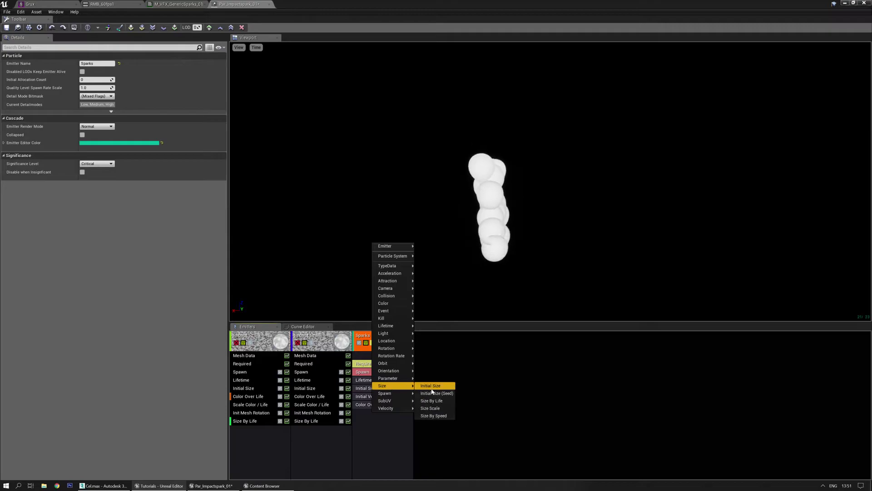
{"action": "left_click", "coordinate": [433, 416]}
{"action": "left_click", "coordinate": [377, 413]}
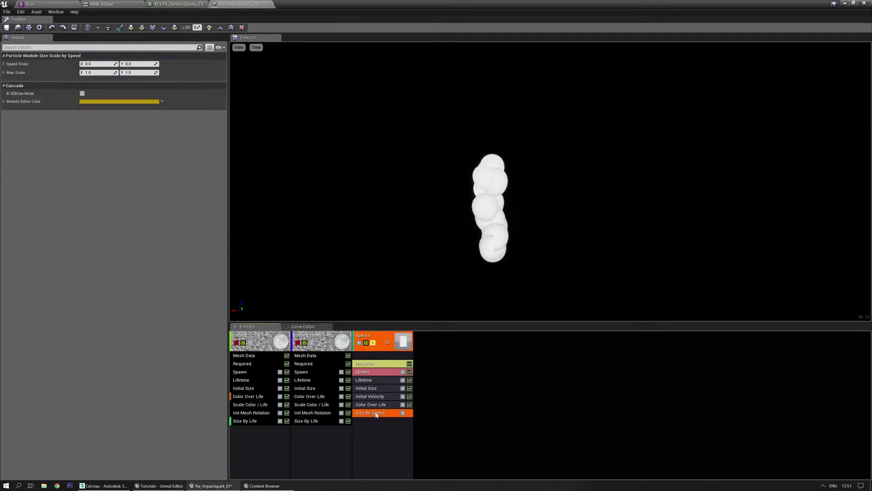
Set the Size By Speed module's Speed Scale Y to 0.5 and Max Scale Y to 2
{"action": "left_click", "coordinate": [138, 64]}
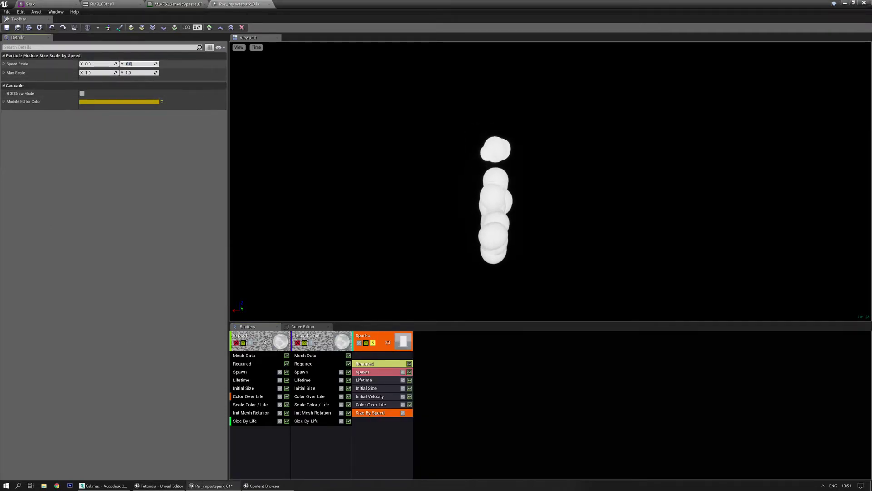
{"action": "key", "text": "Tab"}
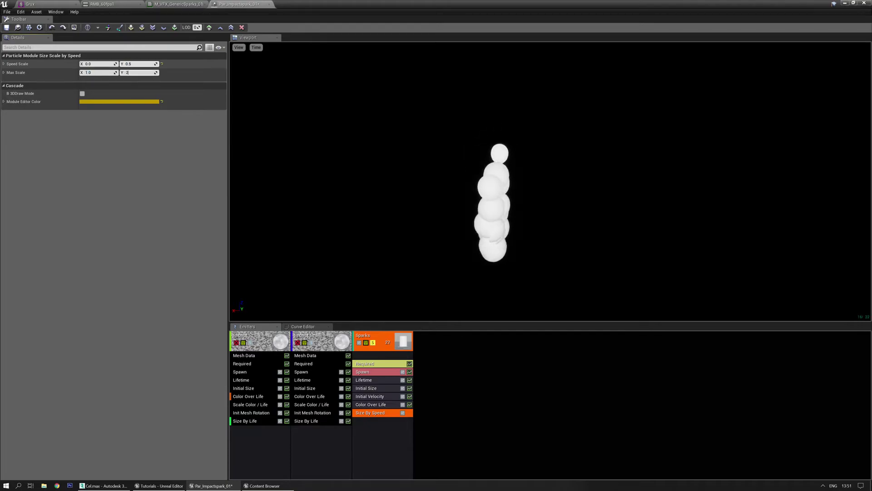
{"action": "type", "text": "2"}
{"action": "key", "text": "Return"}
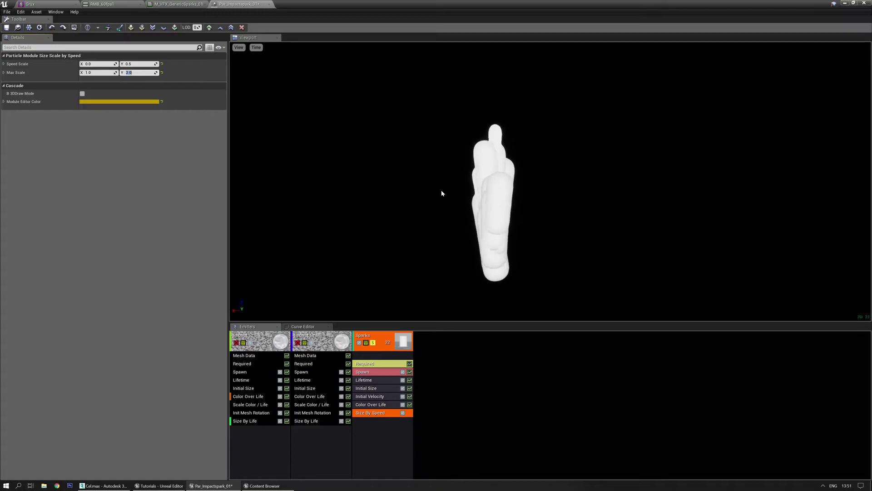
{"action": "mouse_move", "coordinate": [442, 193]}
{"action": "left_mouse_down"}
{"action": "mouse_move", "coordinate": [440, 177]}
{"action": "mouse_move", "coordinate": [436, 189]}
{"action": "left_mouse_up"}
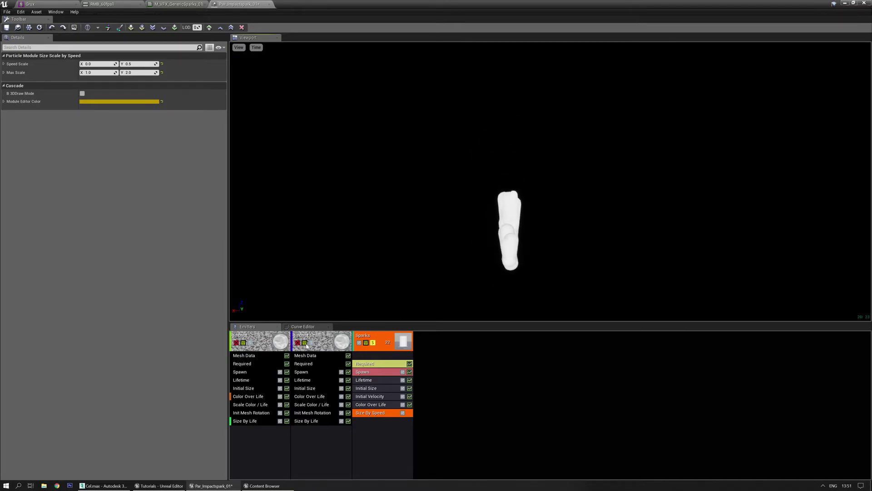
Solo the Impact and Sparks emitters together, leaving Impact small out of the preview
{"action": "left_click", "coordinate": [364, 346]}
{"action": "left_click", "coordinate": [237, 343]}
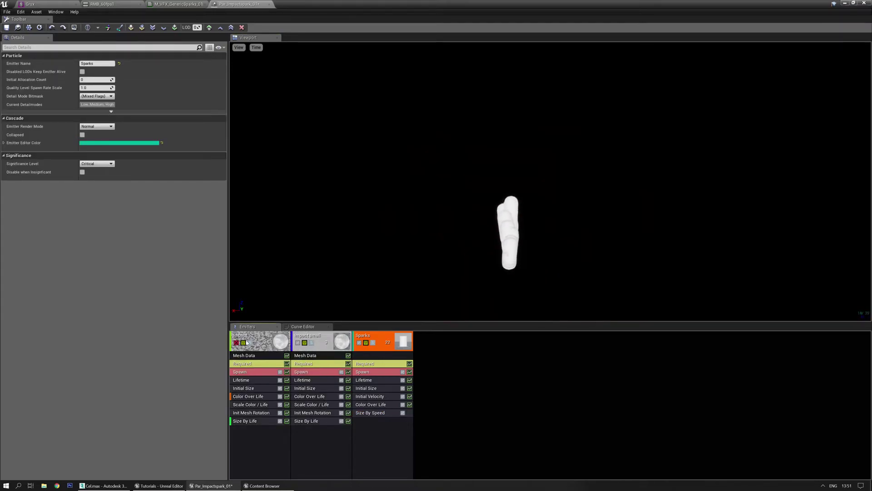
{"action": "left_click", "coordinate": [236, 343]}
{"action": "left_click", "coordinate": [249, 343]}
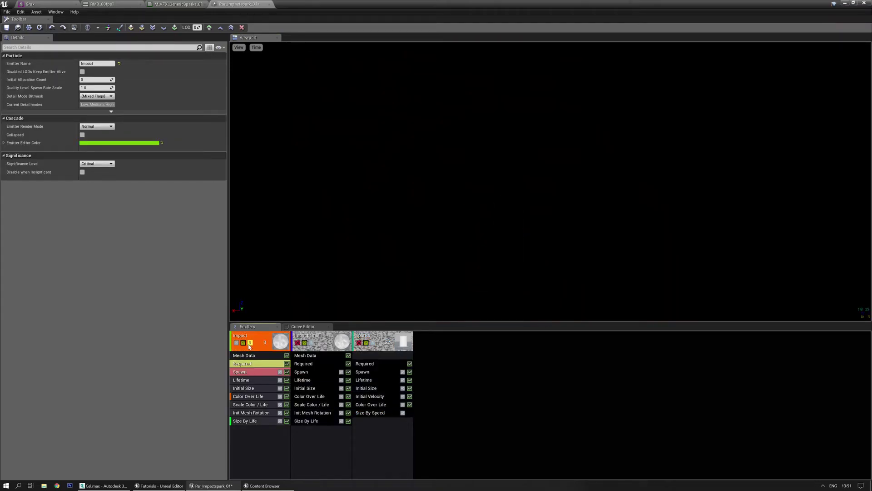
{"action": "left_click", "coordinate": [373, 343]}
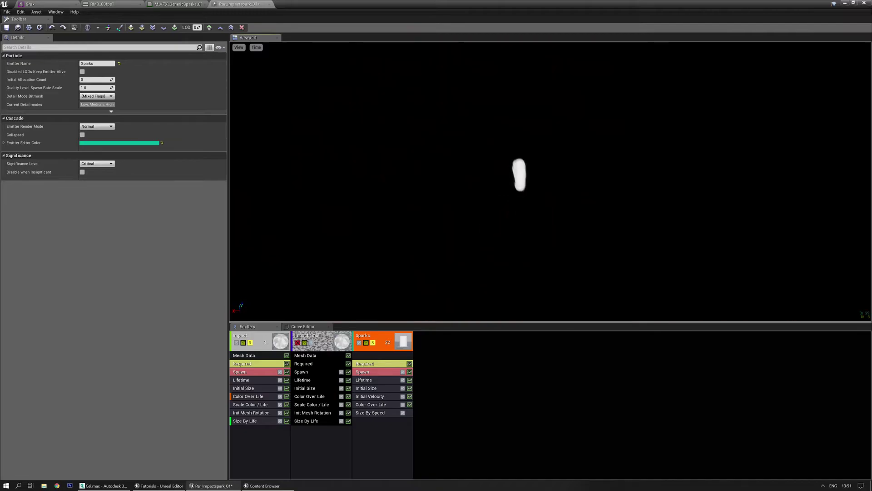
Set the Sparks emitter's spawn rate to a constant 0 and add a burst entry with a count of 100
{"action": "left_click", "coordinate": [371, 372]}
{"action": "left_click", "coordinate": [137, 72]}
{"action": "left_click", "coordinate": [113, 78]}
{"action": "left_click", "coordinate": [119, 167]}
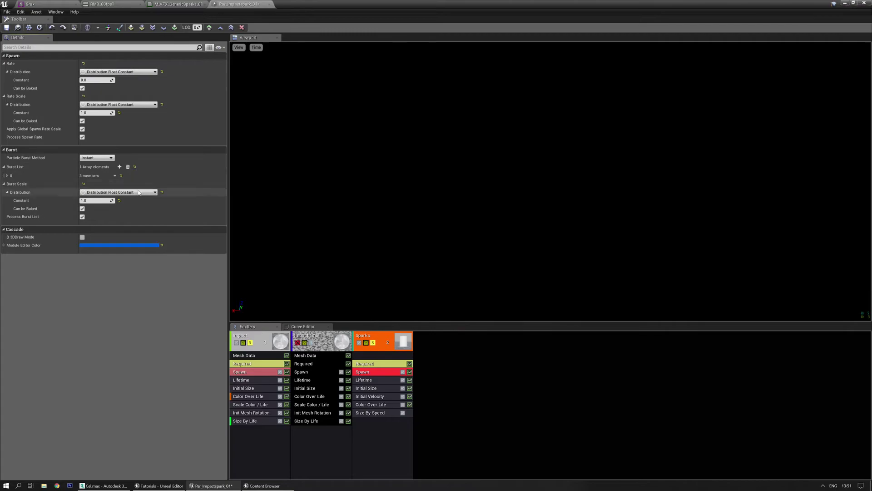
{"action": "left_click", "coordinate": [7, 176]}
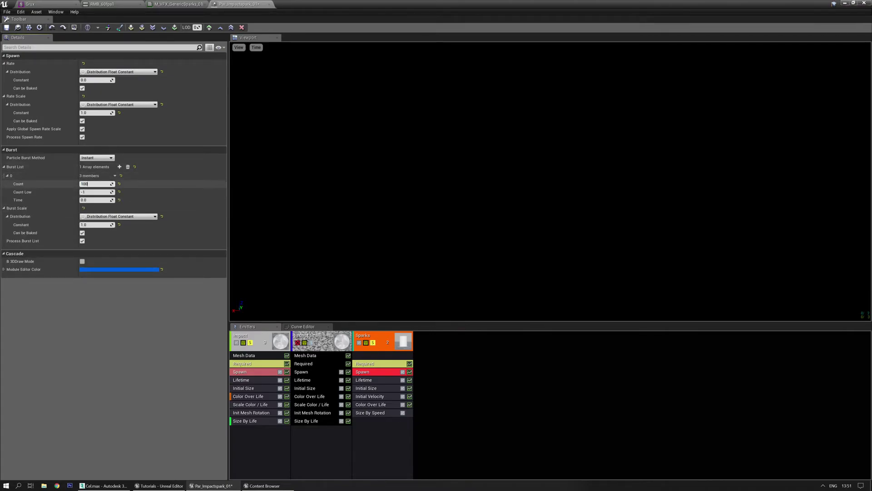
Add a Cylinder location module to the Sparks emitter and enable its 3D draw mode
{"action": "left_click", "coordinate": [354, 429]}
{"action": "right_click", "coordinate": [374, 423]}
{"action": "mouse_move", "coordinate": [387, 352]}
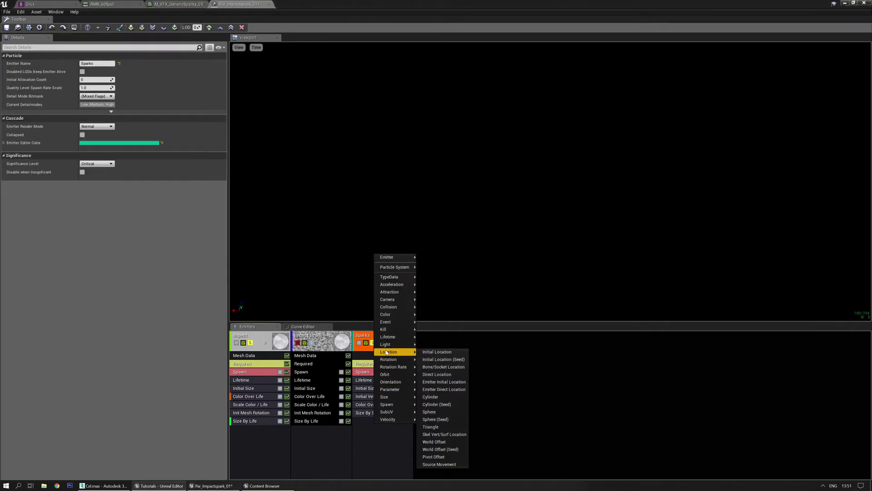
{"action": "left_click", "coordinate": [441, 397]}
{"action": "left_click", "coordinate": [375, 422]}
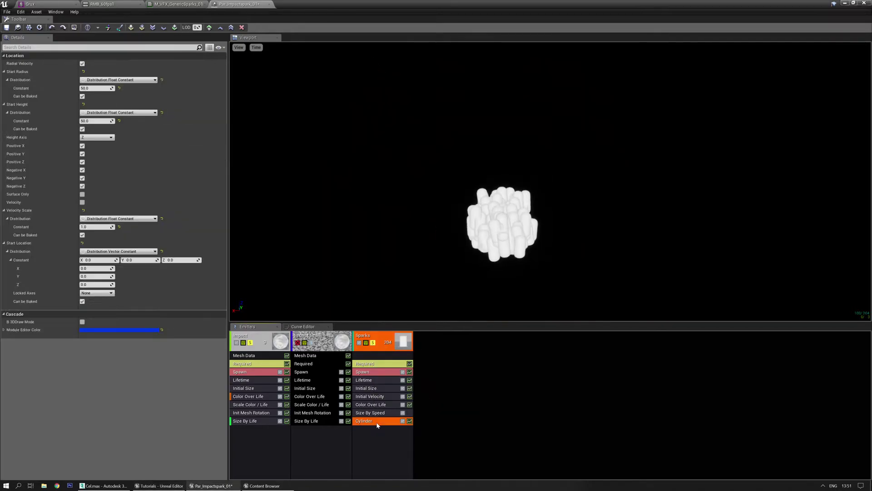
{"action": "mouse_move", "coordinate": [438, 275]}
{"action": "left_mouse_down"}
{"action": "mouse_move", "coordinate": [440, 304]}
{"action": "mouse_move", "coordinate": [443, 266]}
{"action": "mouse_move", "coordinate": [440, 273]}
{"action": "left_mouse_up"}
{"action": "left_click", "coordinate": [82, 322]}
{"action": "mouse_move", "coordinate": [399, 182]}
{"action": "left_mouse_down"}
{"action": "mouse_move", "coordinate": [400, 199]}
{"action": "mouse_move", "coordinate": [398, 182]}
{"action": "left_mouse_up"}
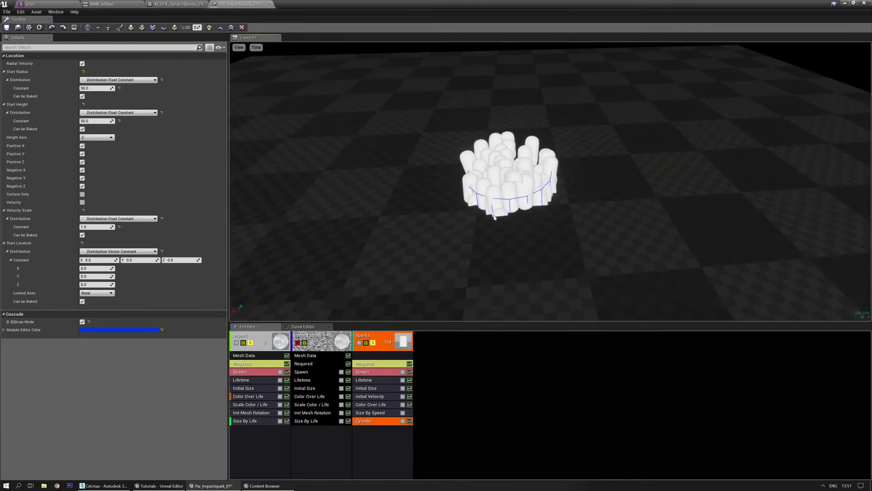
{"action": "left_click_drag", "start_coordinate": [380, 226], "coordinate": [381, 236]}
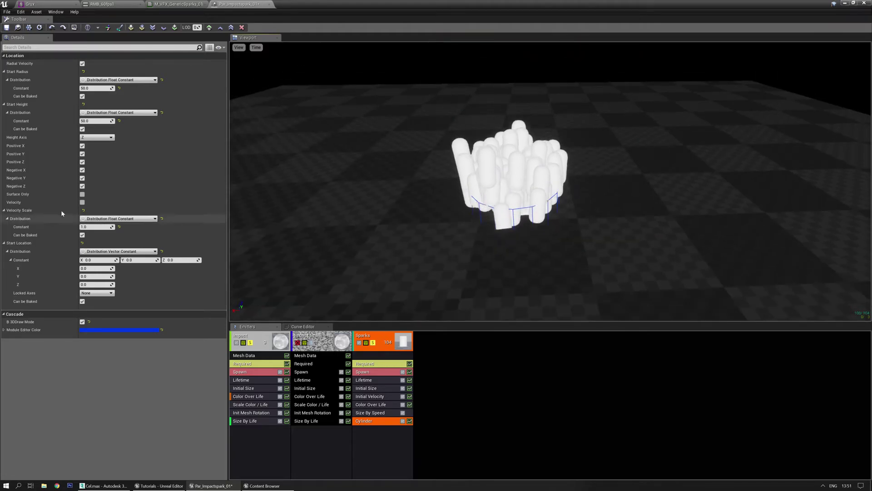
Disable Negative Z and Positive Z on the Cylinder module, and enable Surface Only and Velocity
{"action": "left_click", "coordinate": [83, 186]}
{"action": "left_click", "coordinate": [83, 162]}
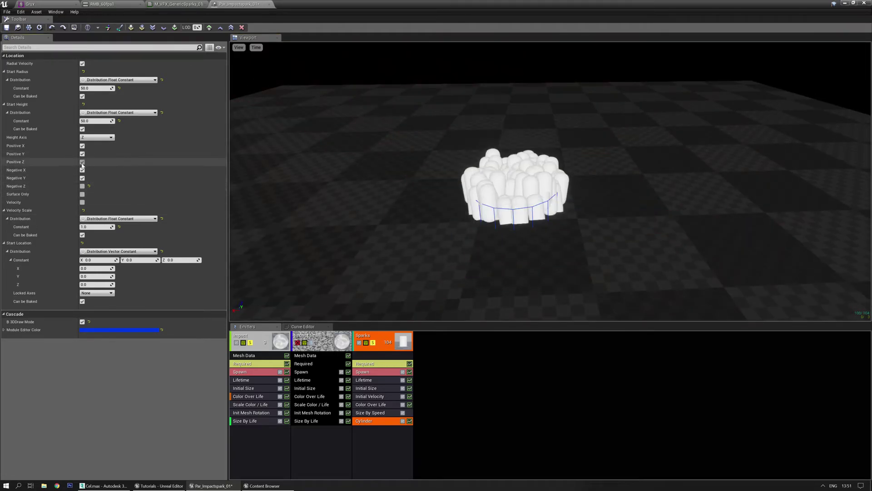
{"action": "left_click_drag", "start_coordinate": [406, 206], "coordinate": [436, 200]}
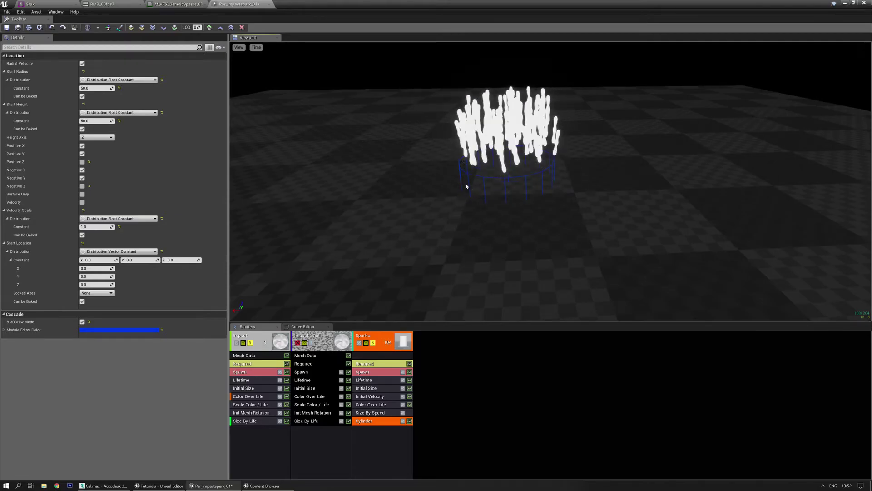
{"action": "left_click_drag", "start_coordinate": [551, 216], "coordinate": [559, 176]}
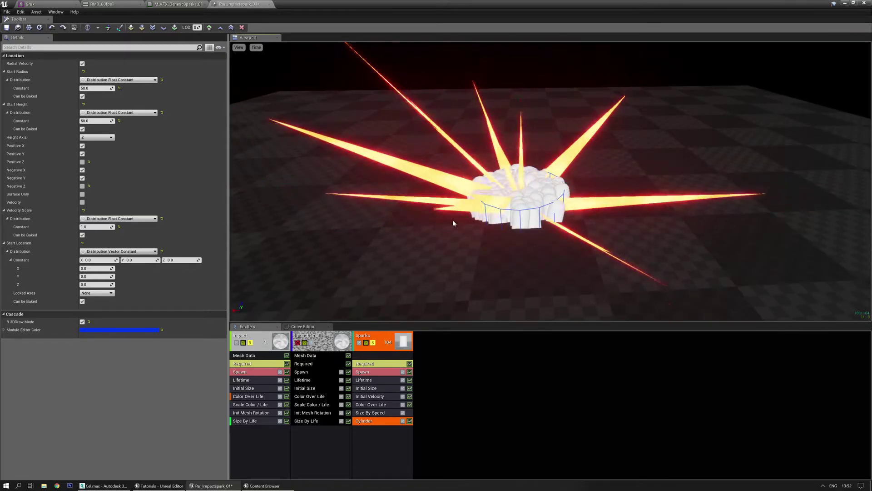
{"action": "left_click", "coordinate": [82, 194]}
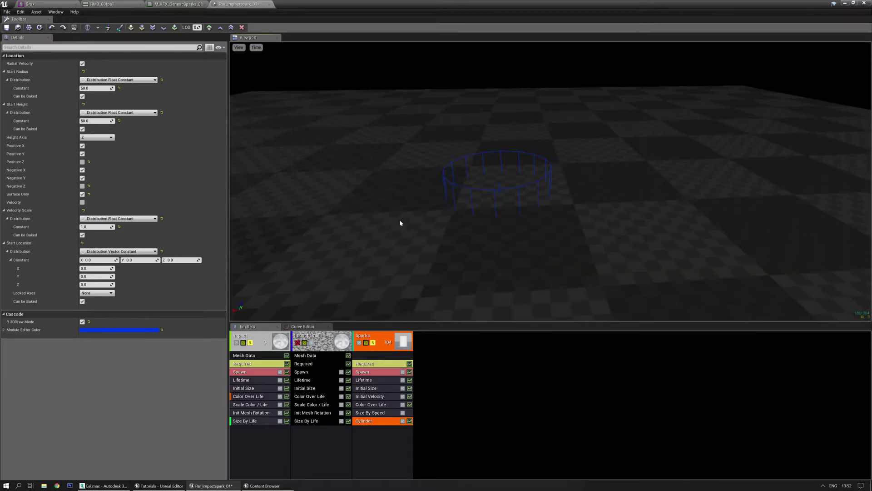
{"action": "left_click", "coordinate": [82, 202]}
{"action": "mouse_move", "coordinate": [454, 200]}
{"action": "right_mouse_down"}
{"action": "mouse_move", "coordinate": [455, 189]}
{"action": "mouse_move", "coordinate": [456, 202]}
{"action": "right_mouse_up"}
Change the Cylinder module's velocity scale to a uniform float distribution with min 10 and max 20
{"action": "left_click", "coordinate": [119, 218]}
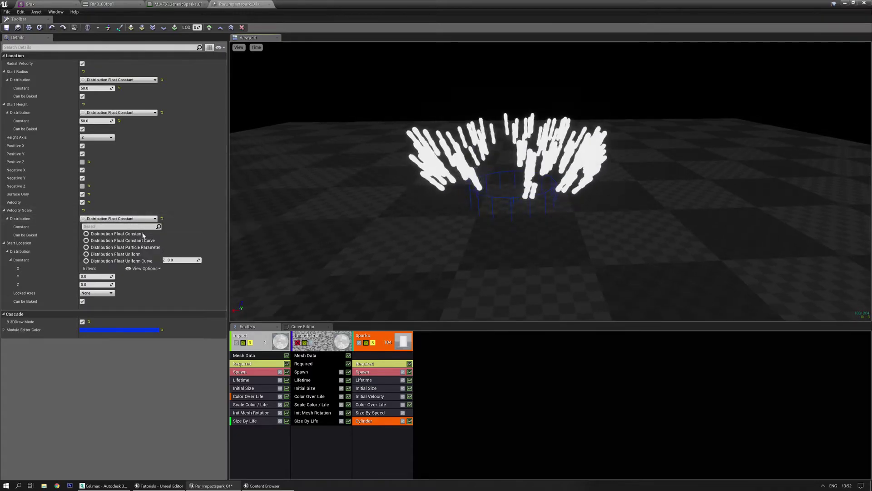
{"action": "left_click", "coordinate": [131, 254]}
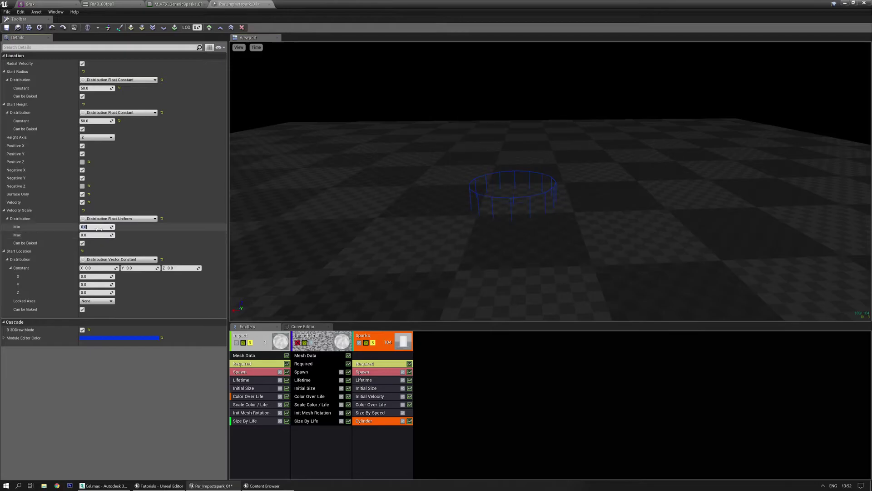
{"action": "type", "text": "10"}
{"action": "key", "text": "Tab"}
{"action": "type", "text": "20"}
{"action": "key", "text": "Return"}
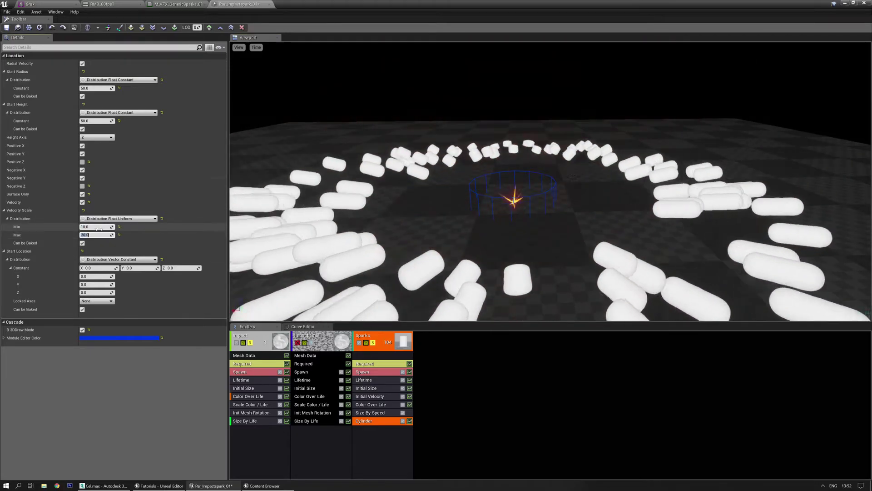
{"action": "right_click_drag", "start_coordinate": [379, 228], "coordinate": [380, 248]}
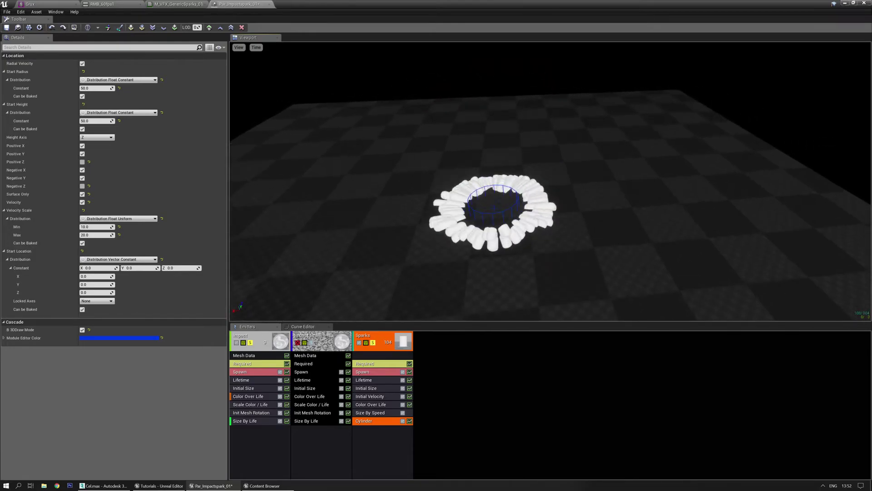
Disable Negative Y on the Sparks emitter's Cylinder module
{"action": "mouse_move", "coordinate": [449, 260]}
{"action": "right_mouse_down"}
{"action": "mouse_move", "coordinate": [394, 261]}
{"action": "mouse_move", "coordinate": [470, 274]}
{"action": "mouse_move", "coordinate": [441, 266]}
{"action": "mouse_move", "coordinate": [446, 251]}
{"action": "right_mouse_up"}
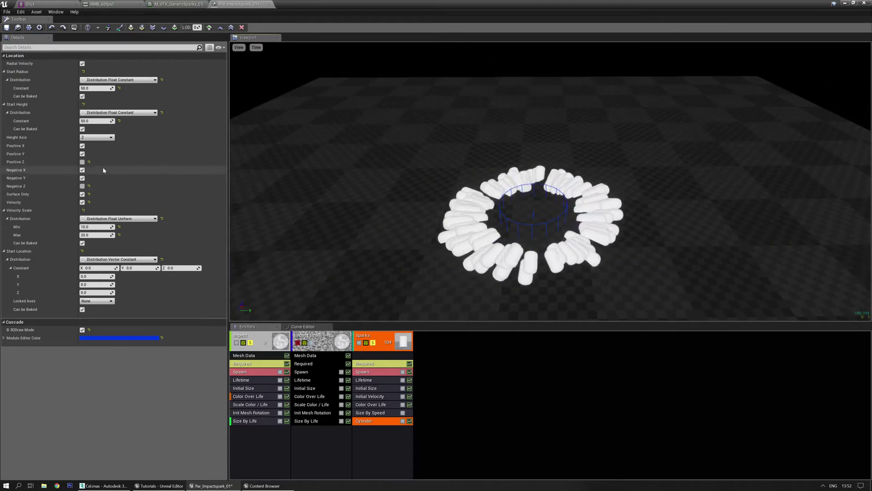
{"action": "left_click", "coordinate": [82, 178]}
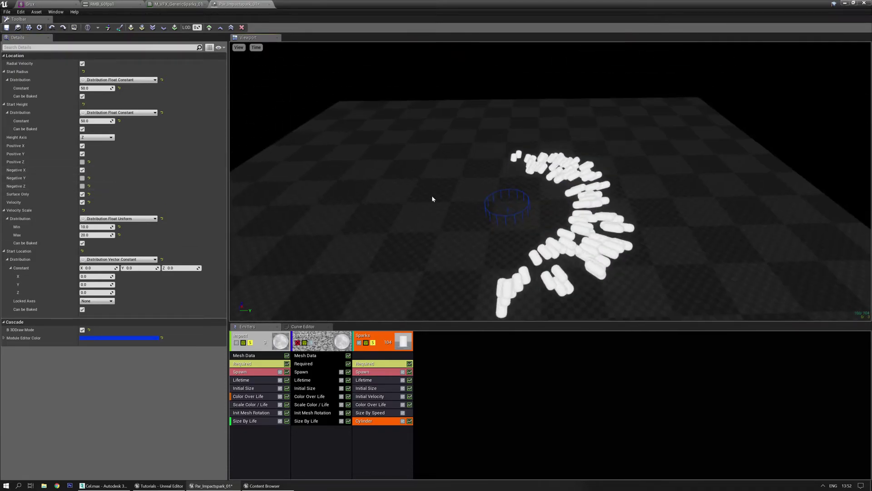
{"action": "right_click_drag", "start_coordinate": [445, 227], "coordinate": [436, 273]}
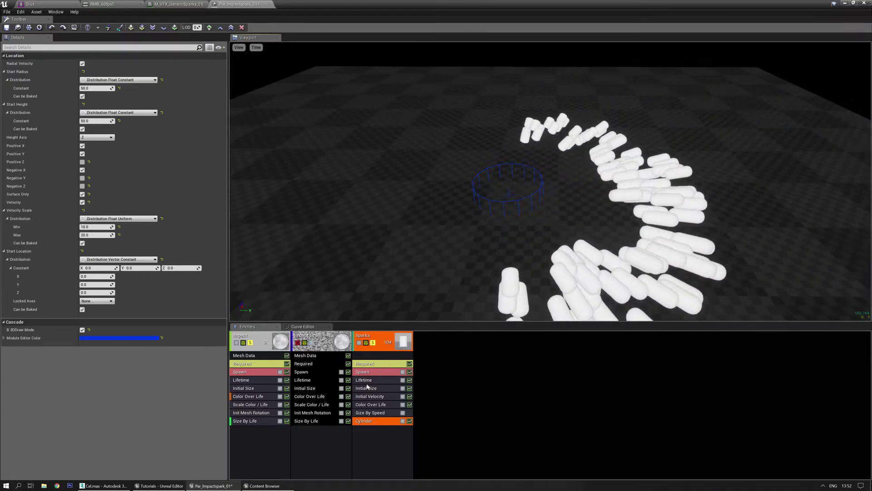
Set the Sparks emitter's Initial Size to max 8, 12, 12 and min 14, 20, 20 for X, Y and Z
{"action": "left_click", "coordinate": [367, 387]}
{"action": "left_click", "coordinate": [97, 80]}
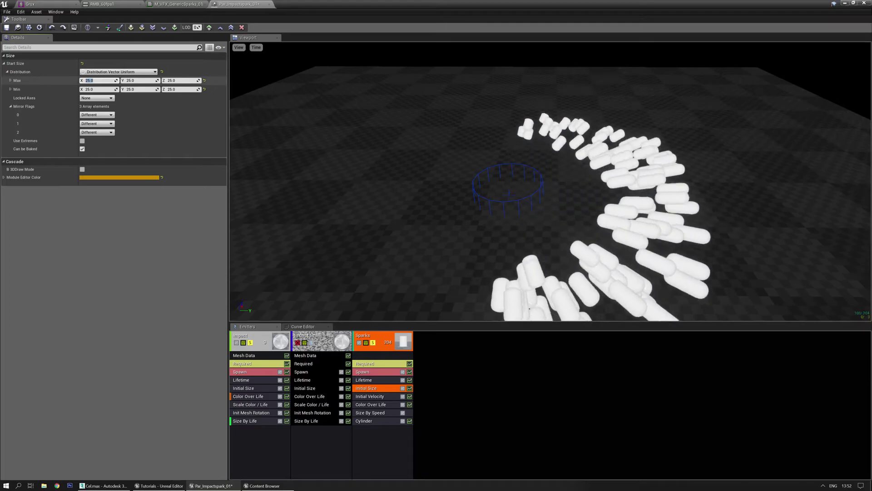
{"action": "type", "text": "8"}
{"action": "key", "text": "Tab"}
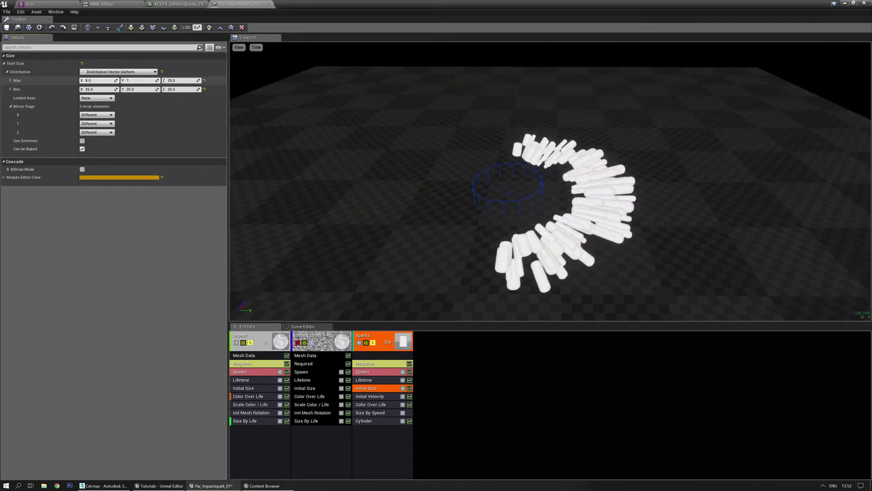
{"action": "type", "text": "12"}
{"action": "key", "text": "Tab"}
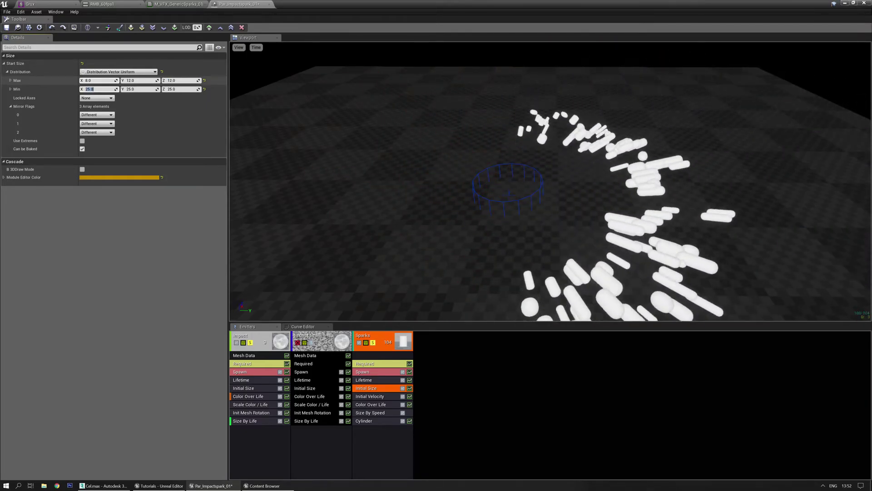
{"action": "type", "text": "14"}
{"action": "key", "text": "Tab"}
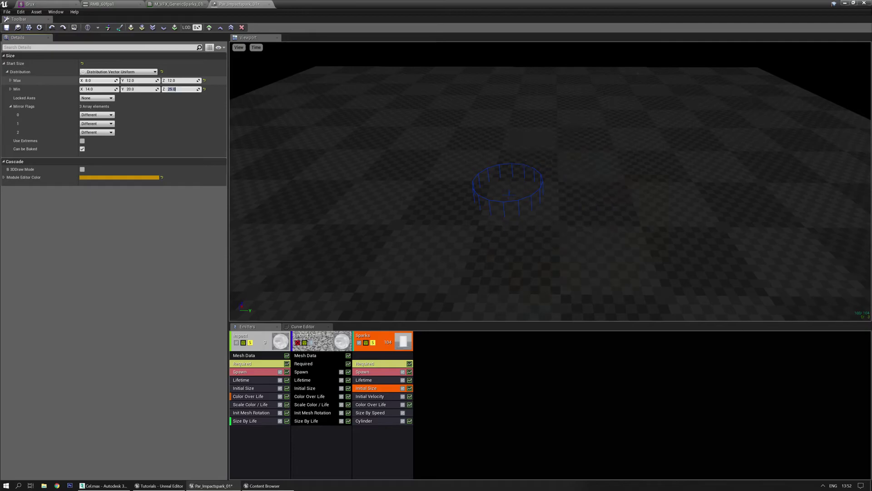
{"action": "key", "text": "Tab"}
{"action": "type", "text": "20"}
{"action": "key", "text": "Return"}
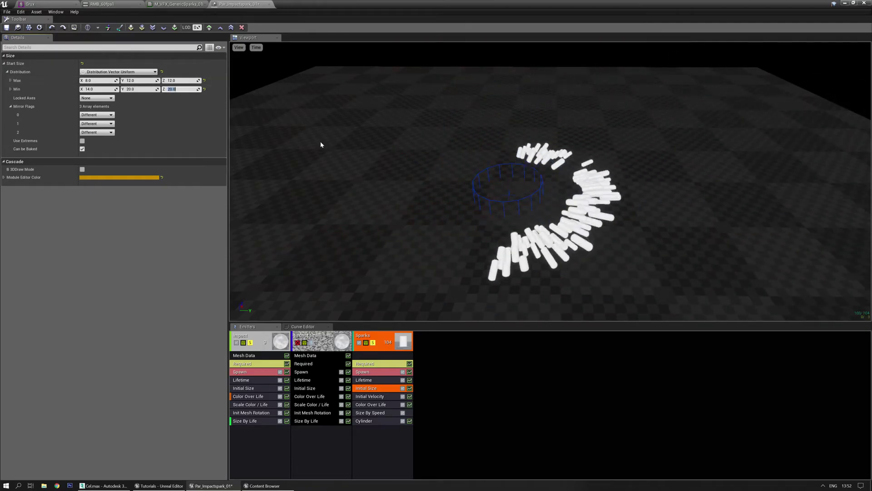
Set the Z component of the Sparks emitter's maximum start velocity to 800 in the Initial Velocity module
{"action": "left_click_drag", "start_coordinate": [321, 144], "coordinate": [321, 157]}
{"action": "left_click_drag", "start_coordinate": [312, 223], "coordinate": [320, 200], "text": "alt"}
{"action": "right_click_drag", "start_coordinate": [330, 198], "coordinate": [344, 211]}
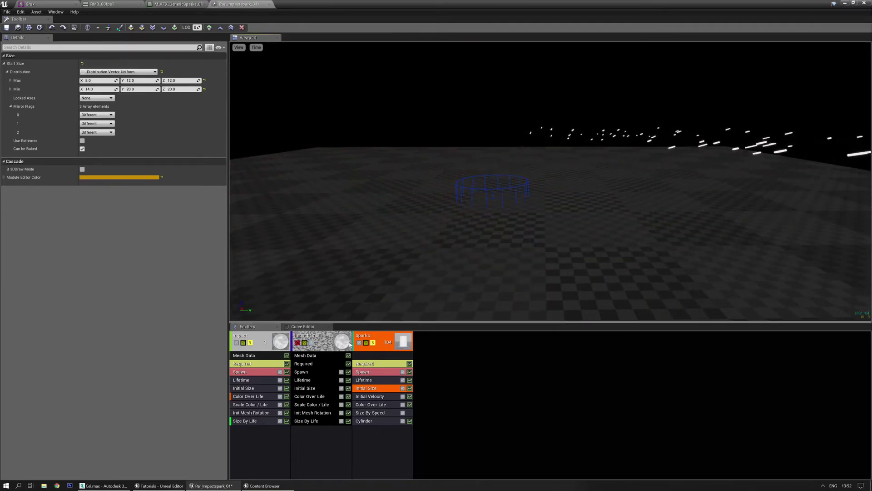
{"action": "left_click", "coordinate": [369, 421]}
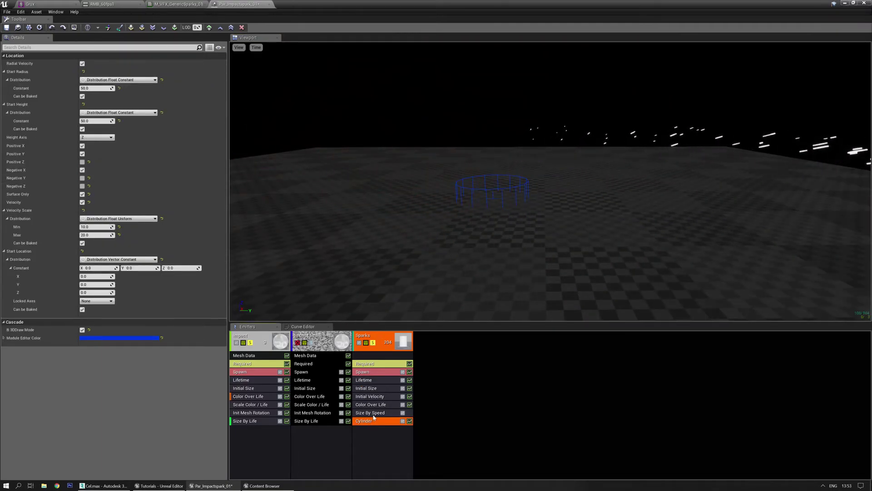
{"action": "left_click", "coordinate": [370, 396]}
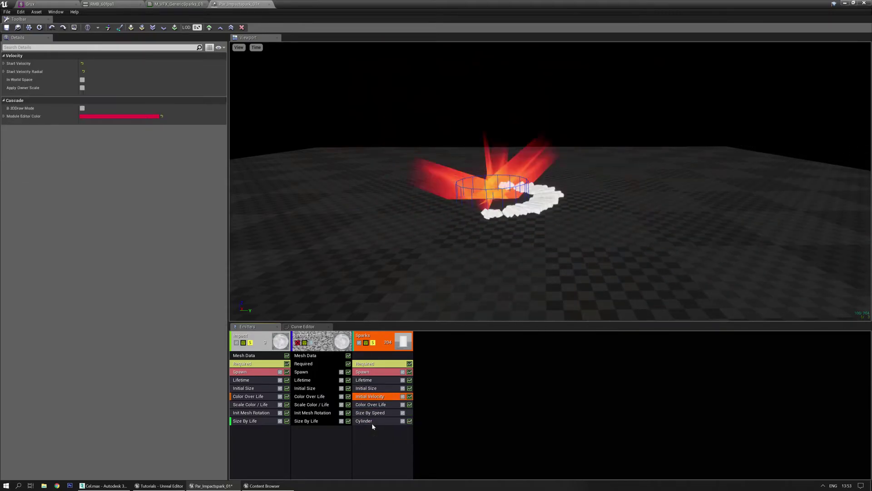
{"action": "right_click", "coordinate": [143, 54]}
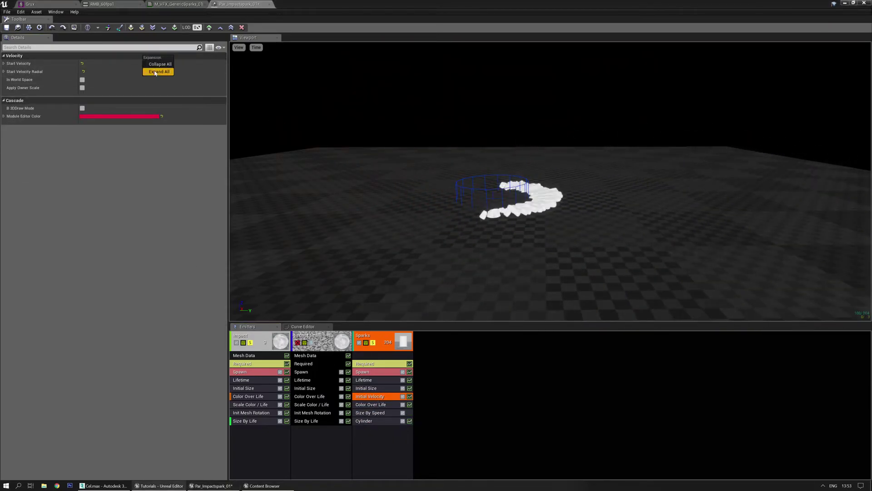
{"action": "left_click", "coordinate": [155, 72]}
{"action": "left_click", "coordinate": [181, 80]}
{"action": "type", "text": "400"}
{"action": "key", "text": "Return"}
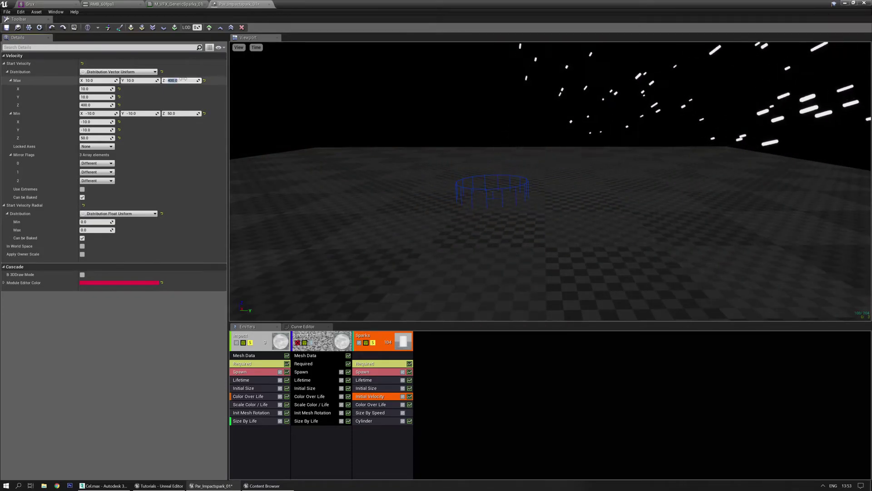
{"action": "type", "text": "800"}
{"action": "key", "text": "Return"}
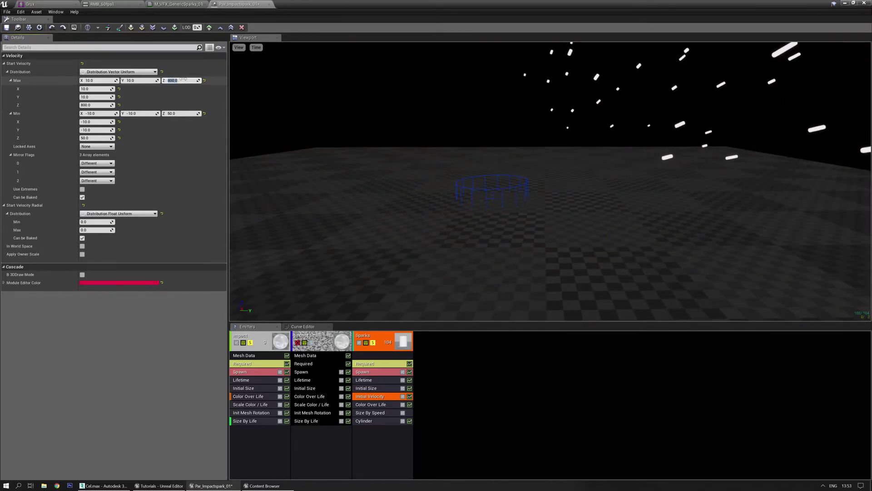
Set the start velocity's maximum X and Y to 20 and its minimum X and Y to -20
{"action": "key", "text": "s"}
{"action": "right_click_drag", "start_coordinate": [454, 172], "coordinate": [444, 153]}
{"action": "right_click_drag", "start_coordinate": [465, 219], "coordinate": [465, 184]}
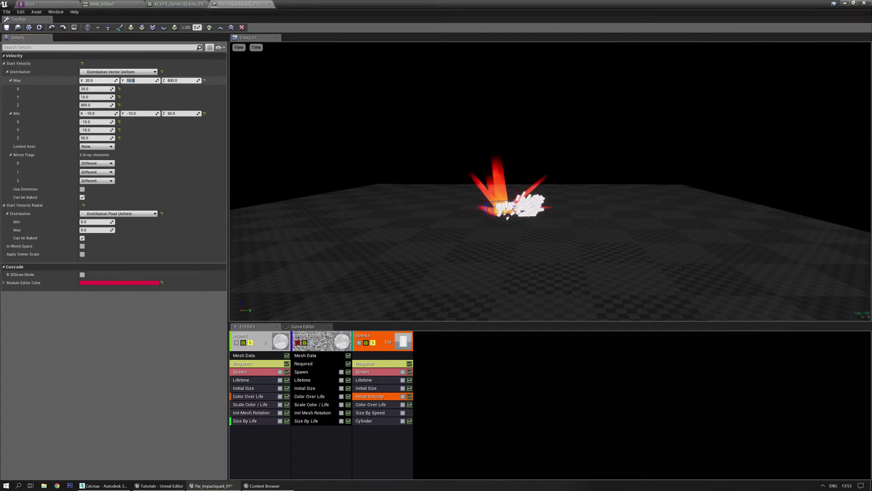
{"action": "left_click", "coordinate": [93, 114]}
{"action": "type", "text": "-20"}
{"action": "key", "text": "Tab"}
{"action": "type", "text": "-20"}
{"action": "key", "text": "Return"}
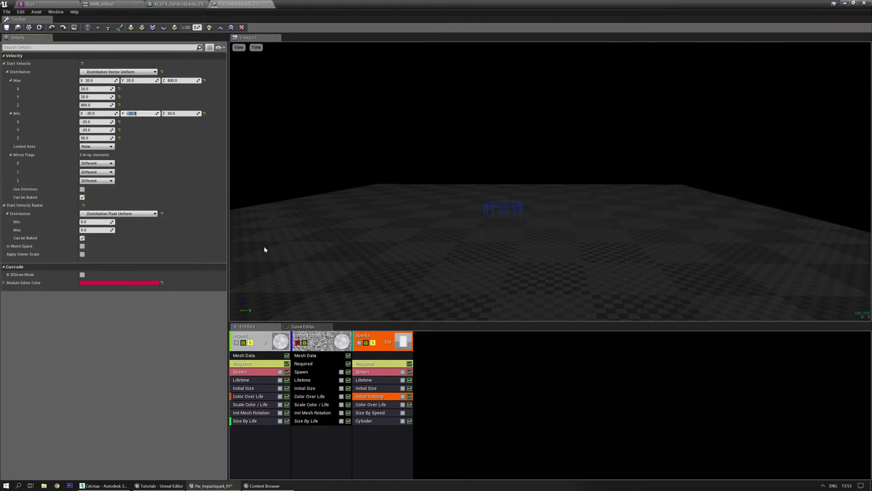
Add a Drag module to the Sparks emitter
{"action": "left_click_drag", "start_coordinate": [443, 237], "coordinate": [461, 237]}
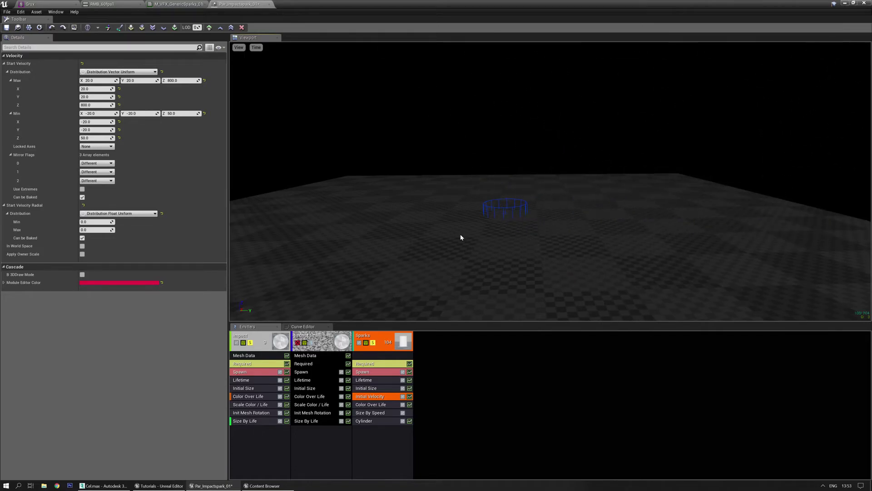
{"action": "right_click", "coordinate": [377, 439]}
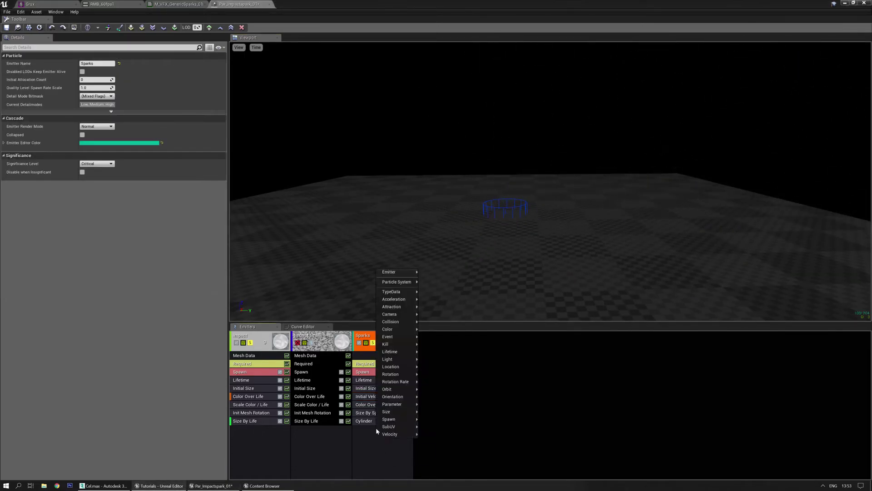
{"action": "mouse_move", "coordinate": [410, 337]}
{"action": "mouse_move", "coordinate": [403, 299]}
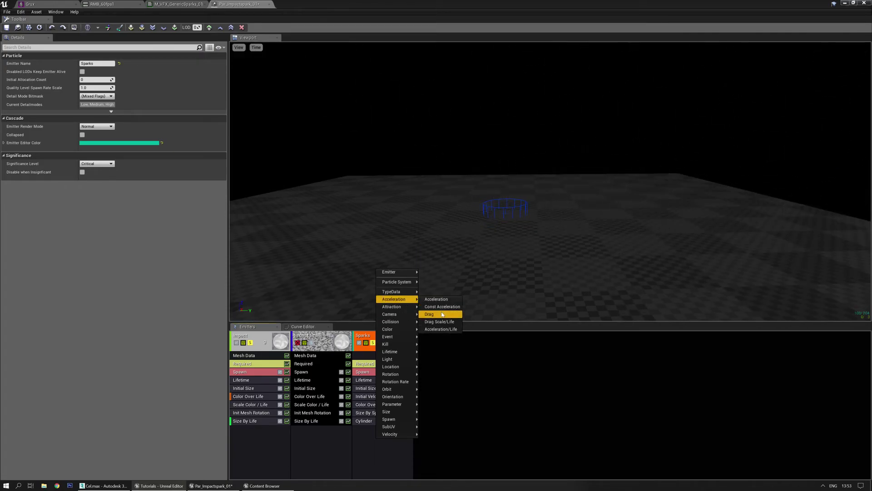
{"action": "left_click", "coordinate": [441, 314]}
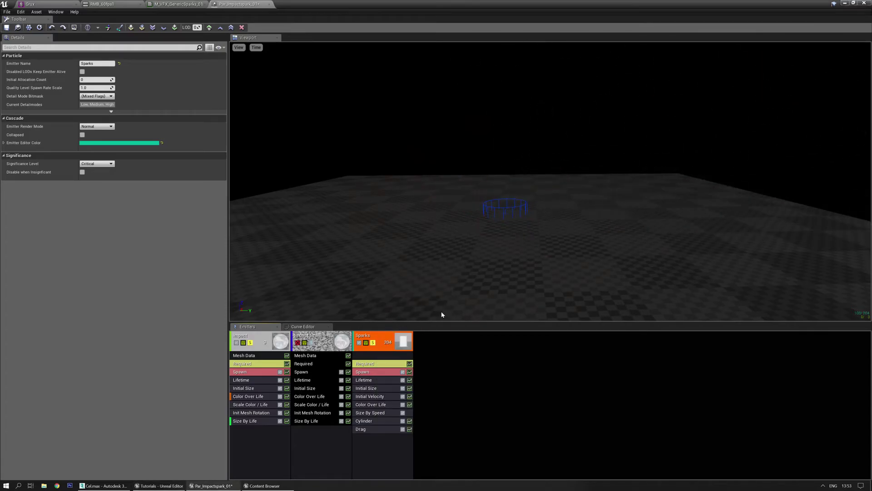
Change the Drag module's coefficient to a uniform float distribution with min 1 and max 2
{"action": "left_click", "coordinate": [375, 429]}
{"action": "right_click", "coordinate": [138, 57]}
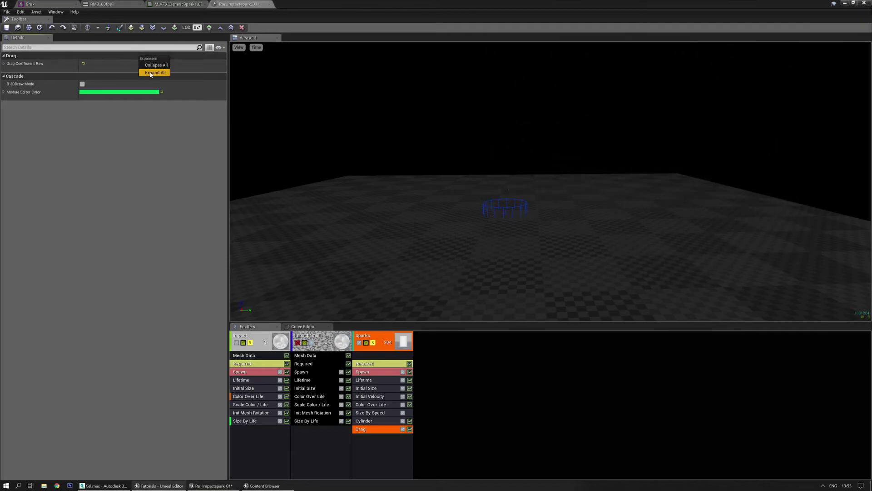
{"action": "left_click", "coordinate": [151, 72]}
{"action": "left_click", "coordinate": [134, 72]}
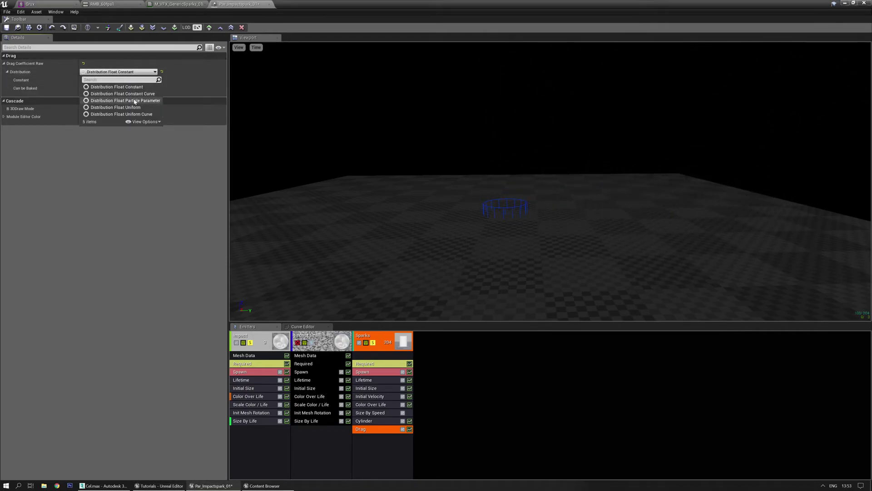
{"action": "left_click", "coordinate": [118, 107]}
{"action": "type", "text": "1"}
{"action": "key", "text": "Tab"}
{"action": "type", "text": "3"}
{"action": "key", "text": "Return"}
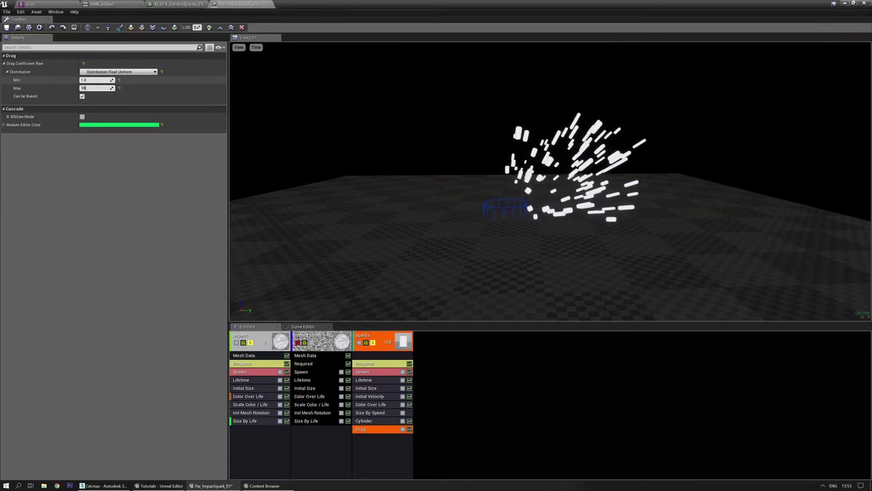
{"action": "type", "text": "2"}
{"action": "key", "text": "Return"}
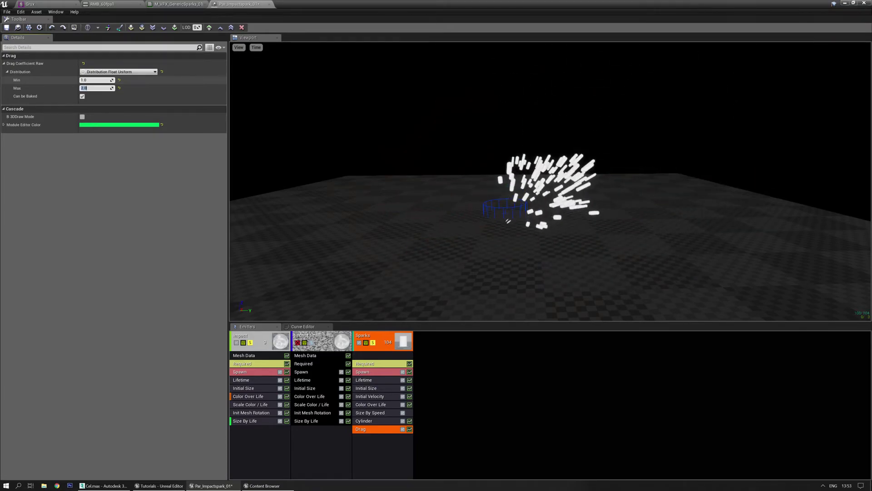
Add a Const Acceleration module to the Sparks emitter and set its Z acceleration to -980
{"action": "left_click_drag", "start_coordinate": [546, 129], "coordinate": [547, 133]}
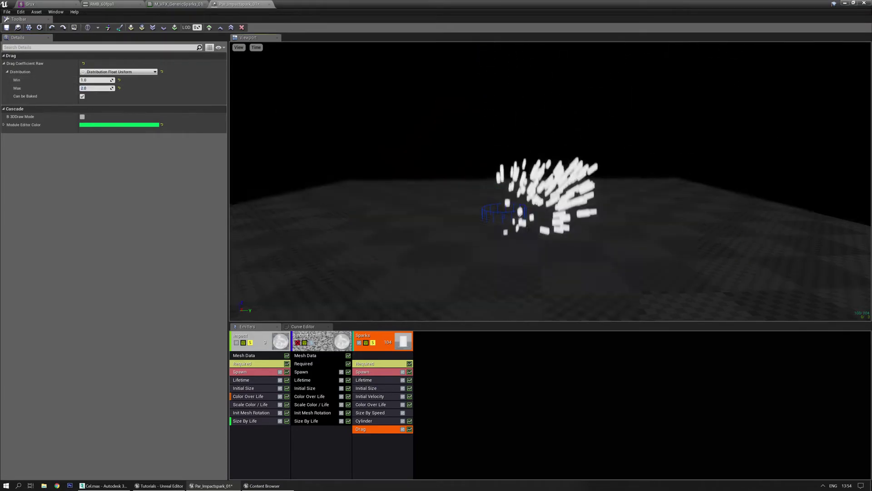
{"action": "right_click", "coordinate": [366, 440]}
{"action": "mouse_move", "coordinate": [386, 301]}
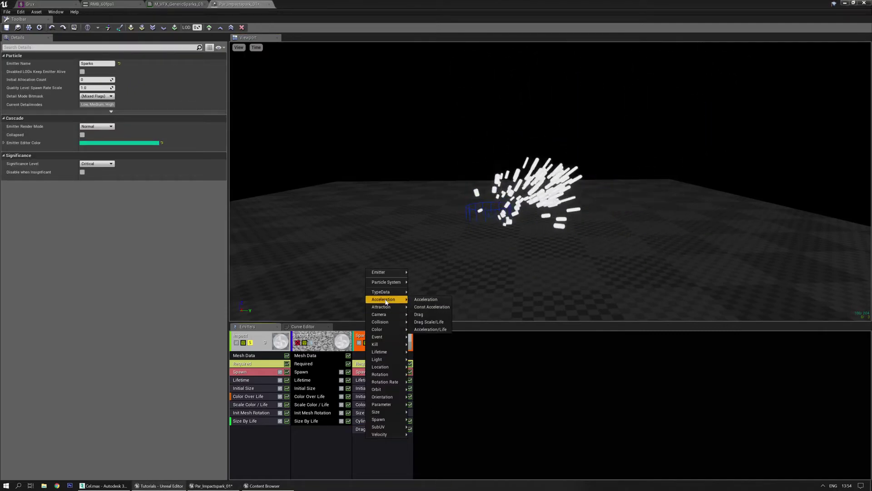
{"action": "left_click", "coordinate": [428, 310]}
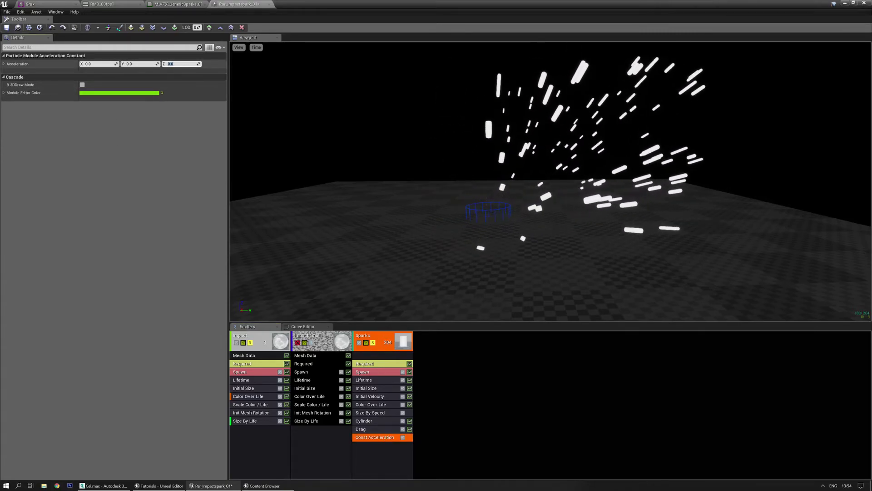
{"action": "type", "text": "-980"}
{"action": "key", "text": "Return"}
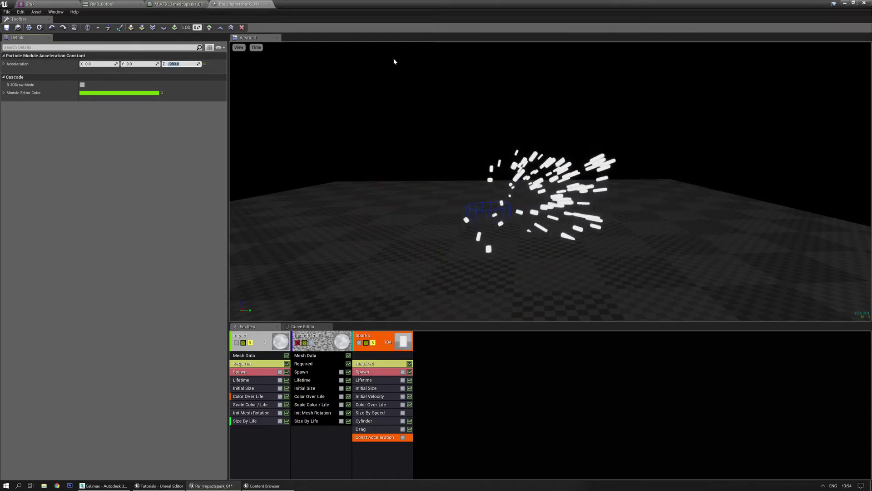
Reduce the Sparks emitter's Initial Size to max X 4 and Y 8, and min X 6 and Y 12
{"action": "mouse_move", "coordinate": [484, 199]}
{"action": "left_mouse_down"}
{"action": "mouse_move", "coordinate": [536, 197]}
{"action": "mouse_move", "coordinate": [463, 215]}
{"action": "mouse_move", "coordinate": [493, 212]}
{"action": "left_mouse_up"}
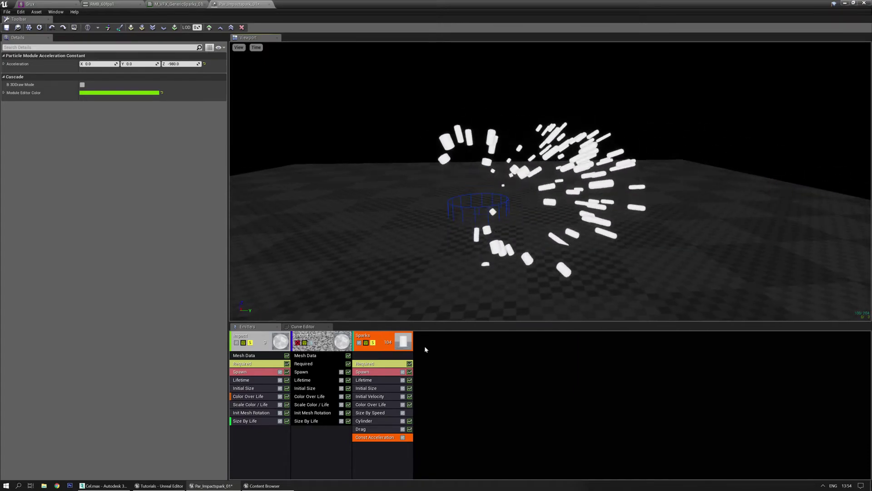
{"action": "left_click", "coordinate": [366, 388]}
{"action": "left_click", "coordinate": [99, 81]}
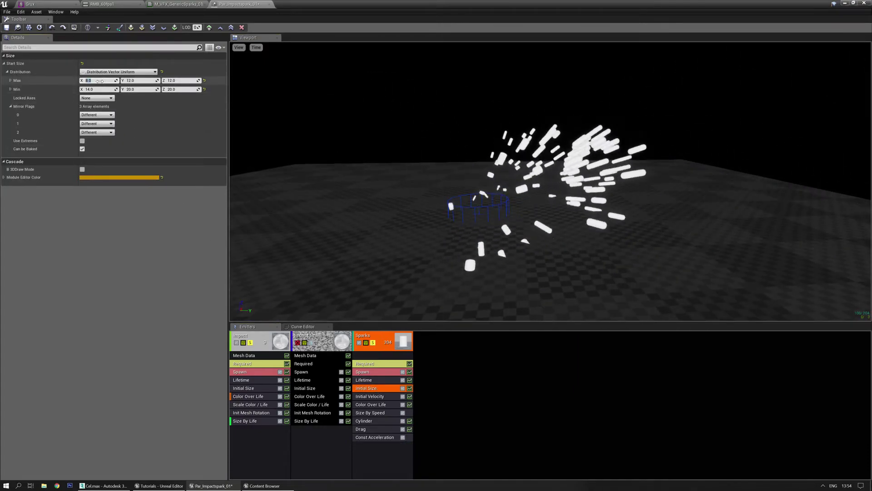
{"action": "type", "text": "4"}
{"action": "key", "text": "Tab"}
{"action": "type", "text": "8"}
{"action": "key", "text": "Tab"}
{"action": "key", "text": "Tab"}
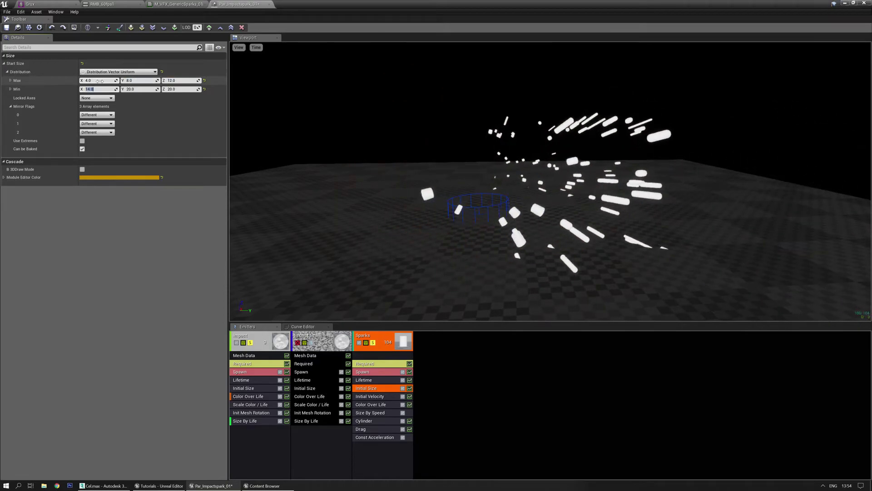
{"action": "type", "text": "6"}
{"action": "key", "text": "Tab"}
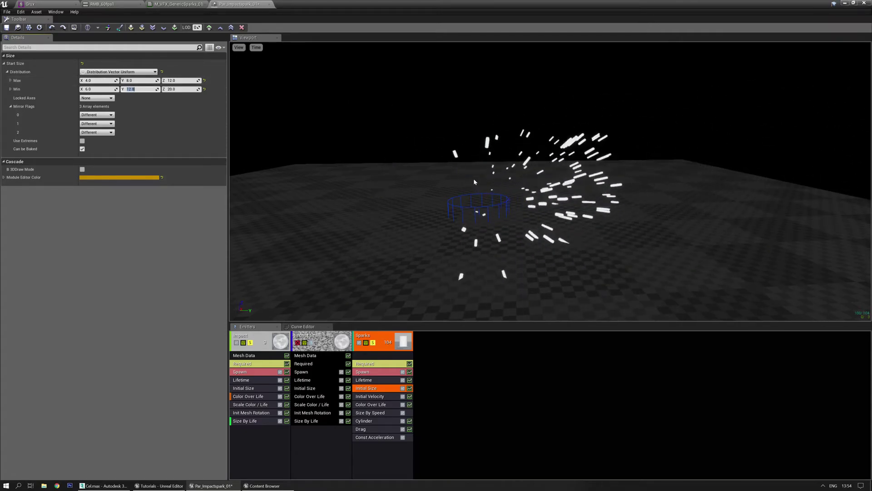
Set the first point of the Sparks emitter's Color Over Life to orange (R 1.0, G 0.2, B 0.0) with In Val 0.5
{"action": "right_click_drag", "start_coordinate": [471, 166], "coordinate": [499, 169]}
{"action": "left_click_drag", "start_coordinate": [500, 182], "coordinate": [504, 241]}
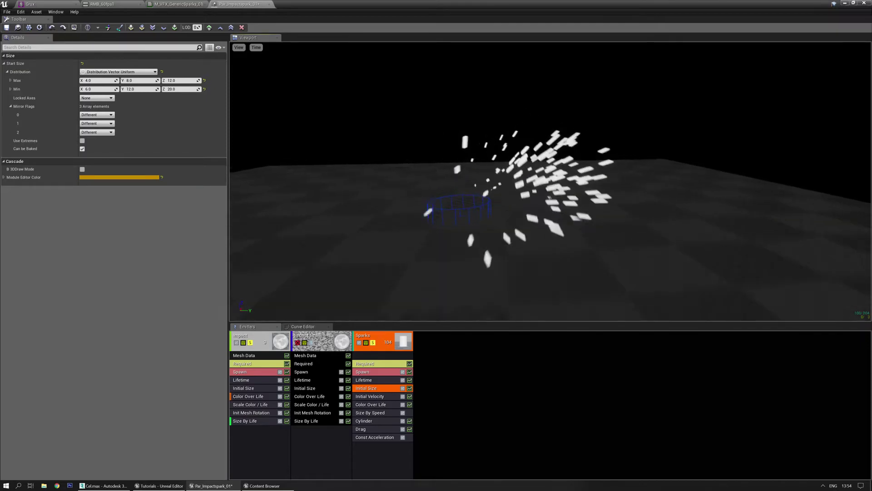
{"action": "left_click", "coordinate": [375, 405]}
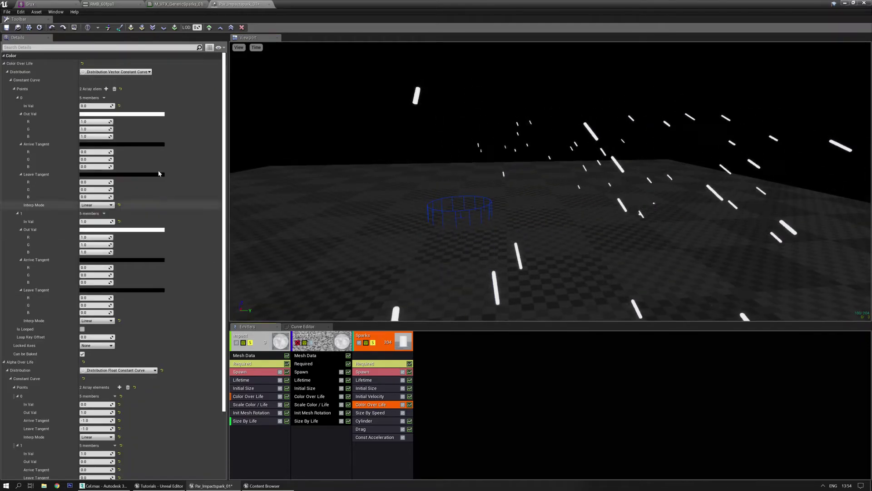
{"action": "left_click", "coordinate": [147, 114]}
{"action": "left_click", "coordinate": [219, 179]}
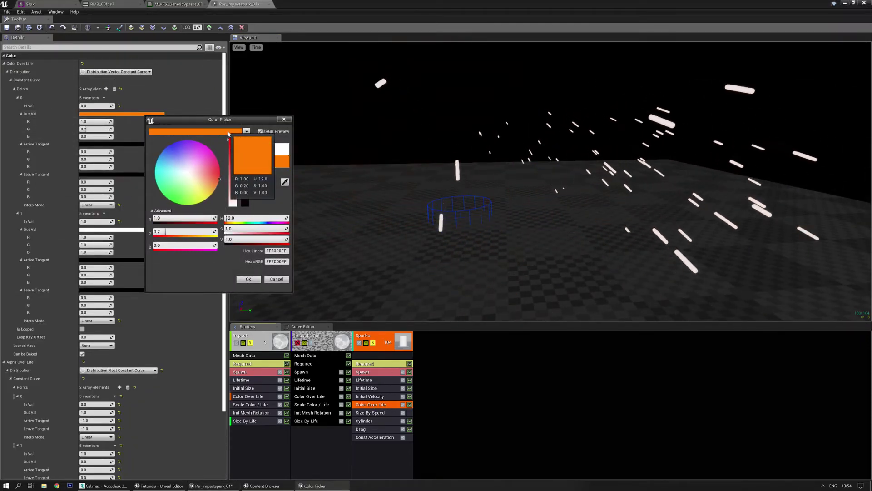
{"action": "left_click", "coordinate": [248, 278]}
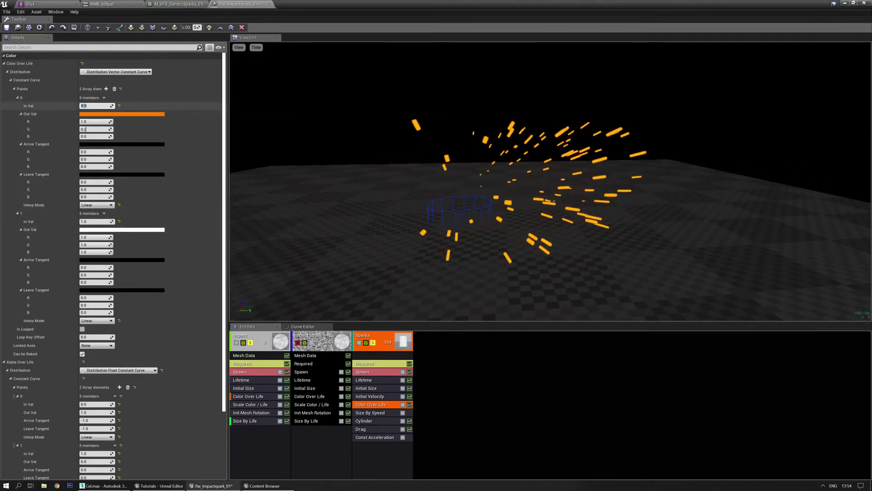
Set the second Color Over Life point to a nearly black orange (R 0.001736, G 0.000347, B 0.0) with In Val 0.0
{"action": "left_click", "coordinate": [131, 230]}
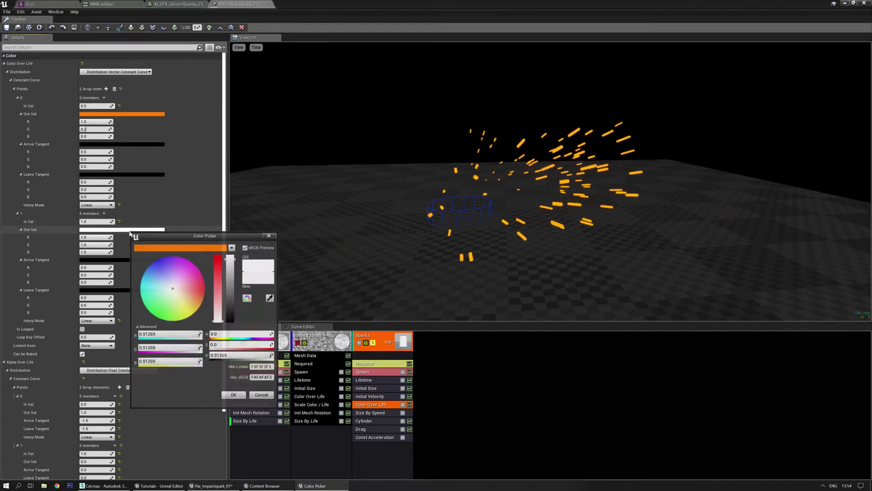
{"action": "left_click", "coordinate": [197, 249]}
{"action": "left_click", "coordinate": [232, 317]}
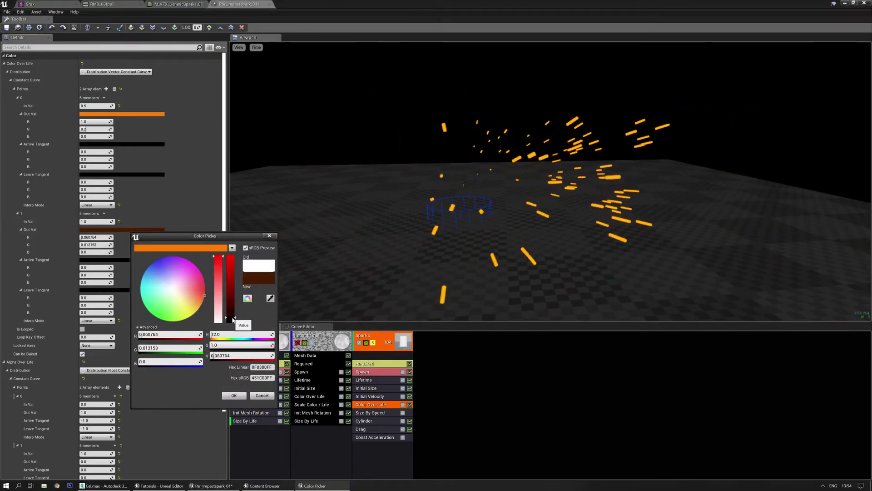
{"action": "left_click", "coordinate": [232, 322]}
{"action": "left_click", "coordinate": [231, 395]}
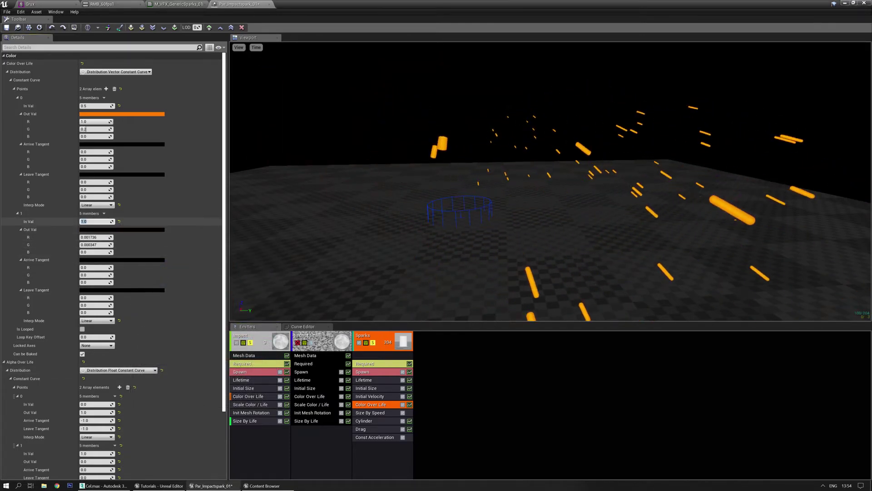
{"action": "mouse_move", "coordinate": [473, 190]}
{"action": "left_mouse_down"}
{"action": "mouse_move", "coordinate": [480, 223]}
{"action": "mouse_move", "coordinate": [480, 204]}
{"action": "left_mouse_up"}
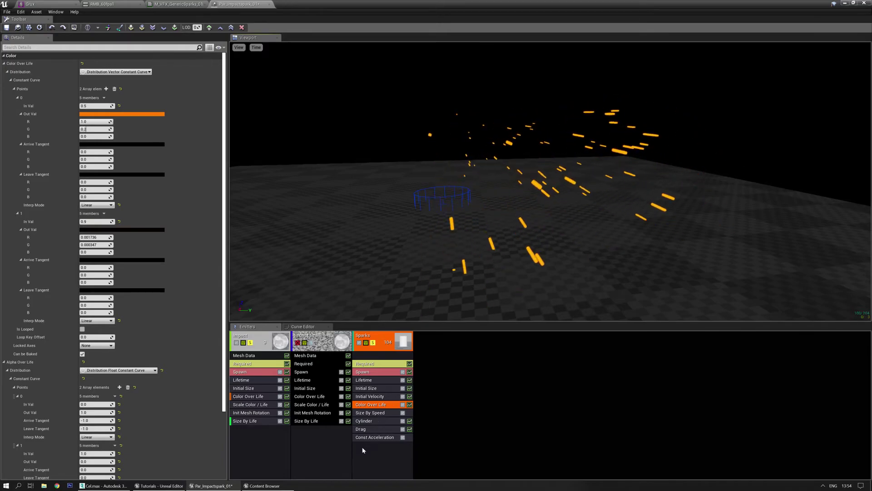
Copy the Impact emitter's Scale Color / Life module to the Sparks emitter
{"action": "left_click", "coordinate": [255, 405]}
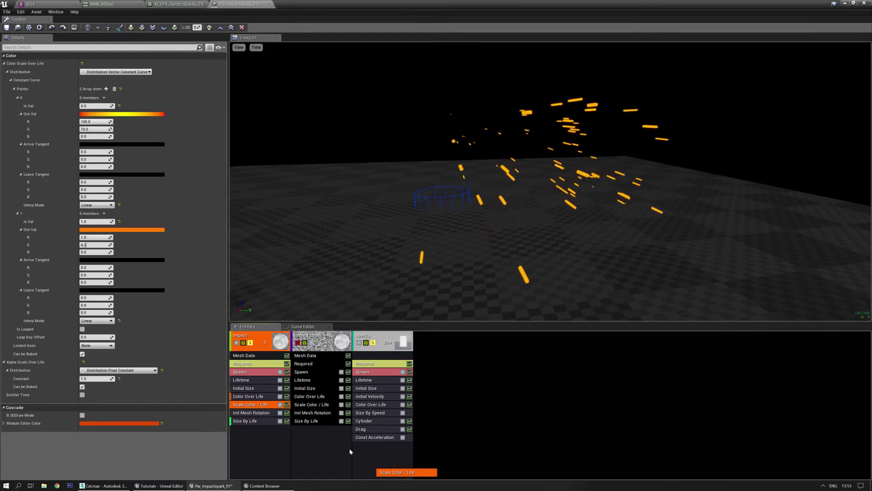
{"action": "left_click_drag", "start_coordinate": [350, 451], "coordinate": [382, 443]}
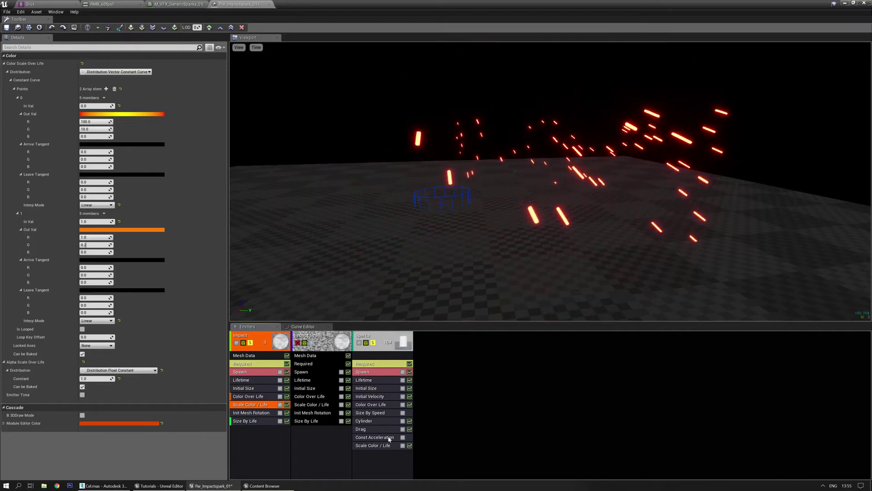
{"action": "right_click_drag", "start_coordinate": [458, 245], "coordinate": [485, 258]}
Set Emitter Loops to 1 in the Sparks emitter's Required module
{"action": "left_click", "coordinate": [374, 364]}
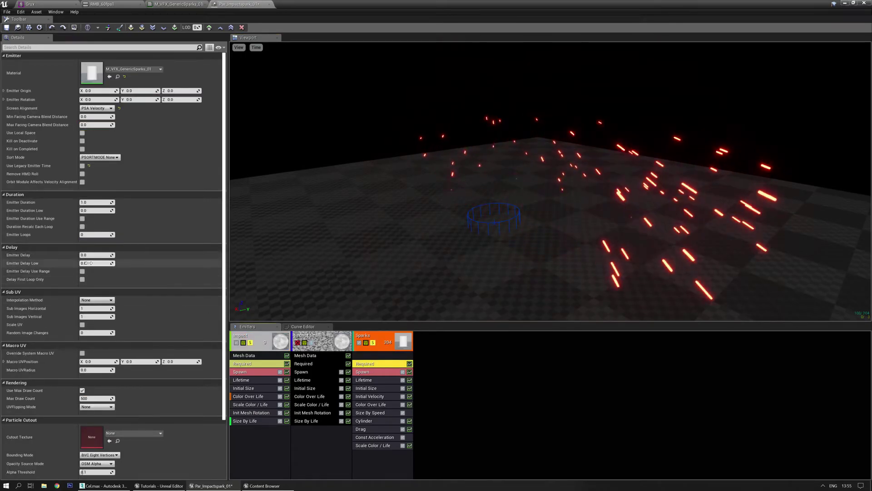
{"action": "left_click", "coordinate": [93, 235]}
{"action": "type", "text": "1"}
{"action": "key", "text": "Return"}
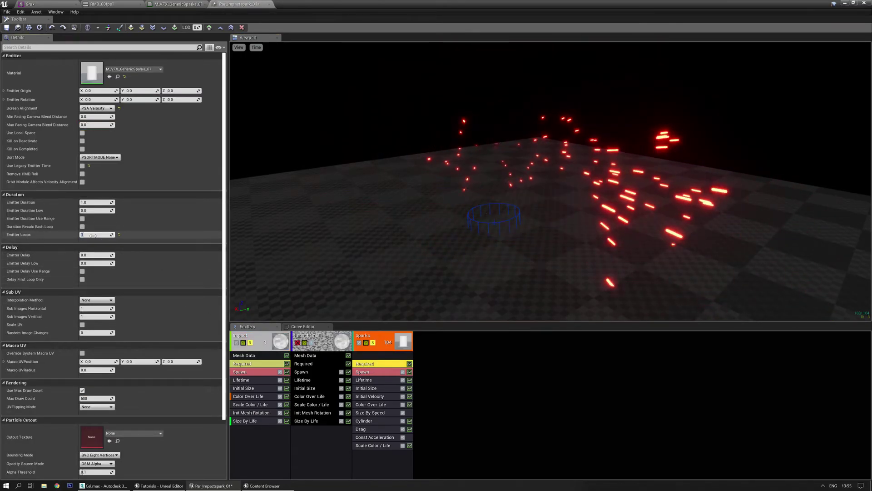
Turn off solo on the Impact and Sparks emitters and keep all three emitters enabled to preview the full effect
{"action": "left_click", "coordinate": [405, 338]}
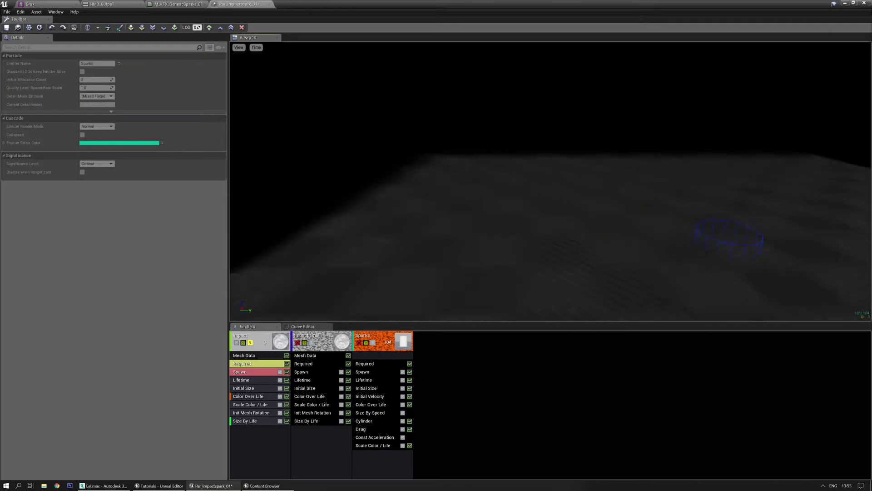
{"action": "left_click", "coordinate": [360, 342]}
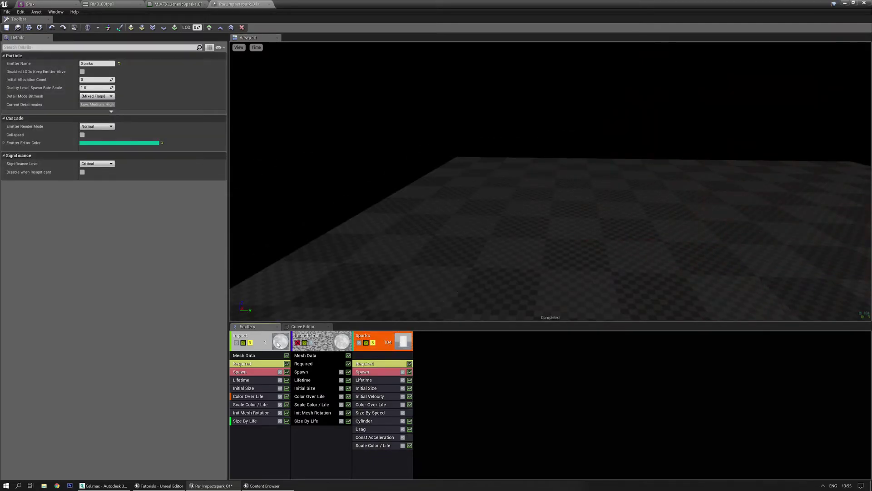
{"action": "left_click", "coordinate": [251, 342]}
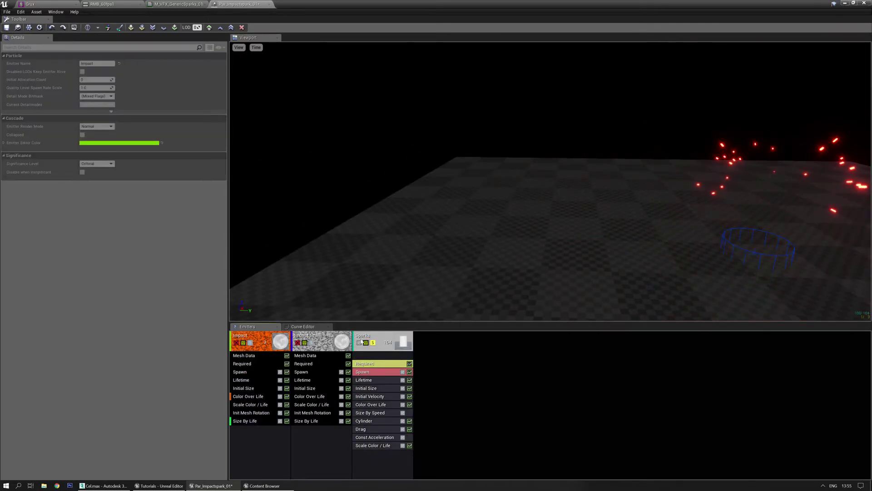
{"action": "left_click", "coordinate": [374, 343]}
{"action": "left_click_drag", "start_coordinate": [510, 260], "coordinate": [586, 260]}
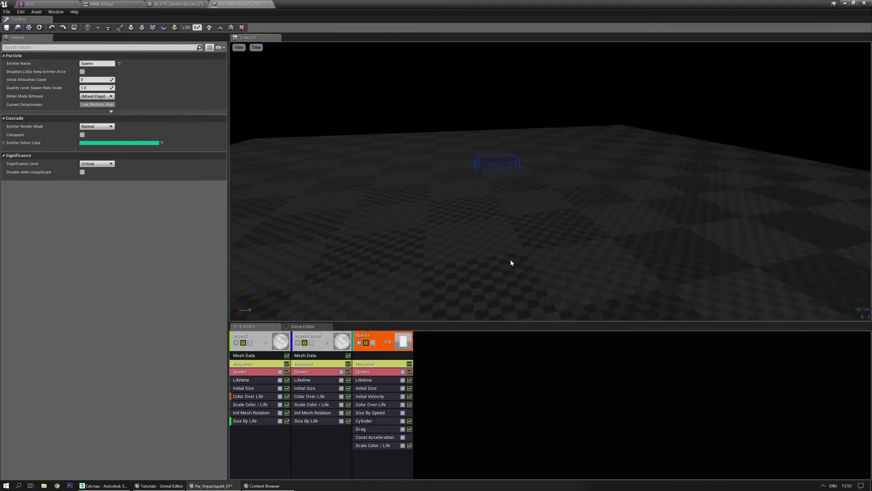
{"action": "left_click_drag", "start_coordinate": [514, 253], "coordinate": [535, 262]}
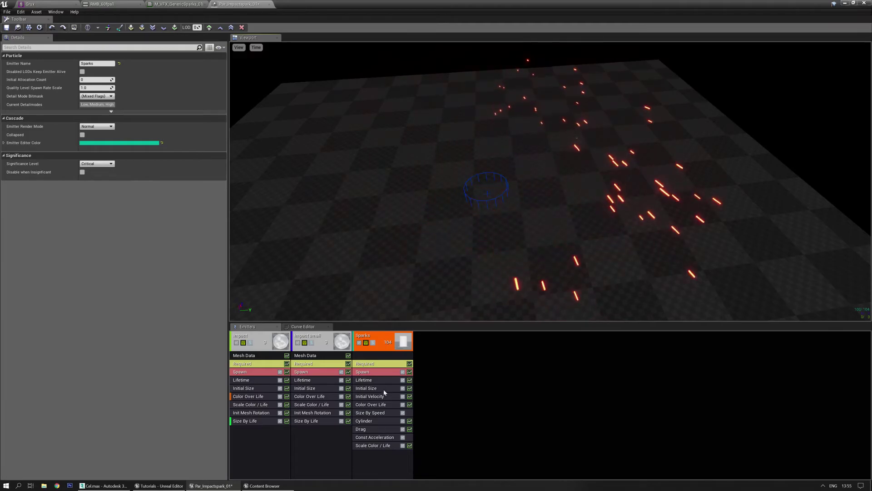
Set the Velocity Scale of the Sparks emitter's Cylinder module to min 20 and max 40, and review the burst
{"action": "left_click", "coordinate": [368, 421]}
{"action": "left_click", "coordinate": [95, 226]}
{"action": "type", "text": "20"}
{"action": "key", "text": "Tab"}
{"action": "type", "text": "40"}
{"action": "key", "text": "Return"}
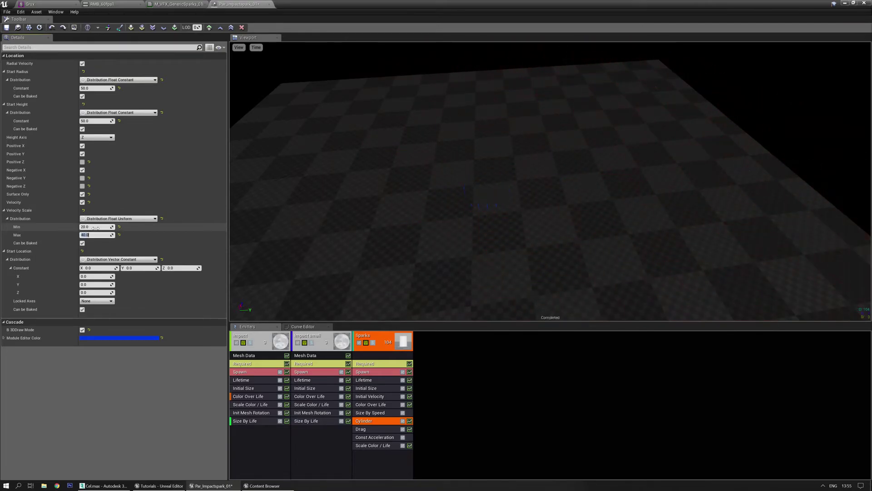
{"action": "left_click_drag", "start_coordinate": [345, 169], "coordinate": [552, 229]}
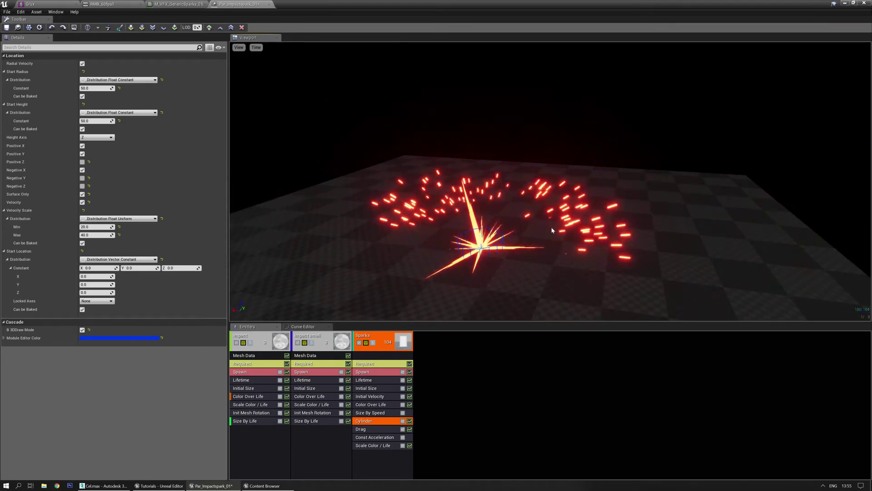
{"action": "mouse_move", "coordinate": [564, 226]}
{"action": "left_mouse_down"}
{"action": "mouse_move", "coordinate": [551, 230]}
{"action": "mouse_move", "coordinate": [563, 224]}
{"action": "left_mouse_up"}
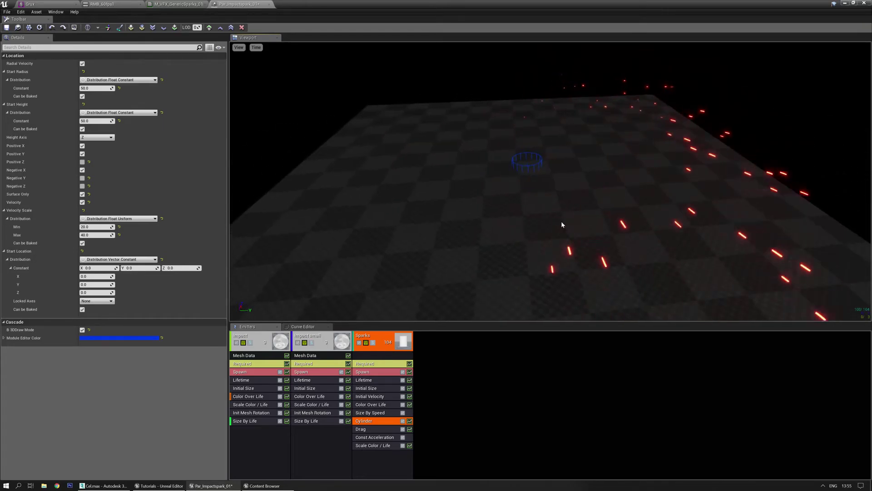
{"action": "right_click_drag", "start_coordinate": [511, 177], "coordinate": [518, 195]}
{"action": "right_click_drag", "start_coordinate": [486, 245], "coordinate": [482, 231]}
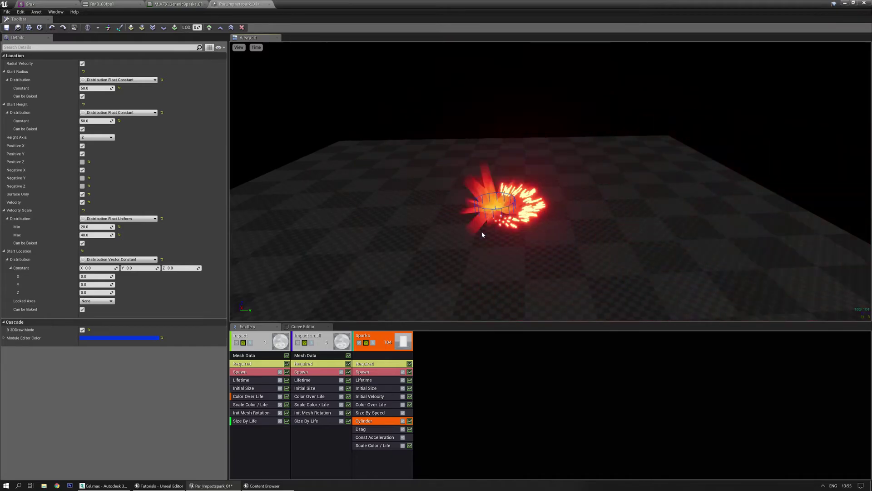
{"action": "left_click_drag", "start_coordinate": [480, 232], "coordinate": [466, 235]}
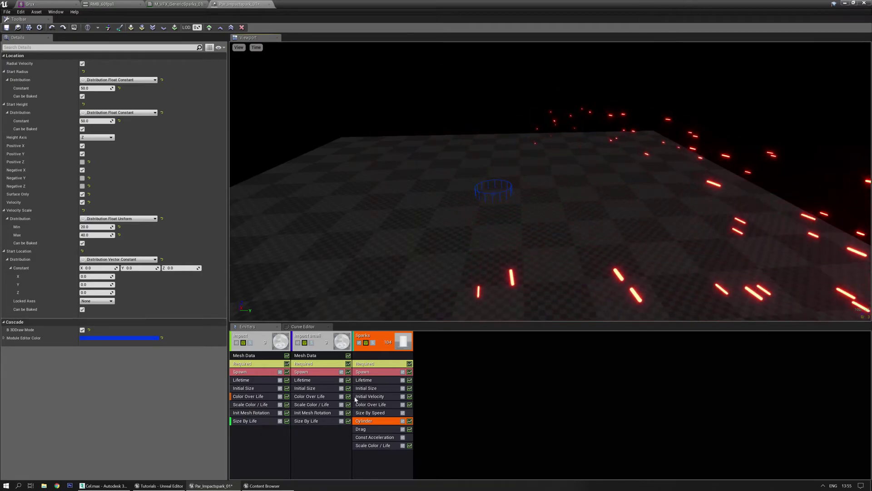
Set the Sparks emitter's minimum Lifetime to 0.23
{"action": "left_click", "coordinate": [362, 381]}
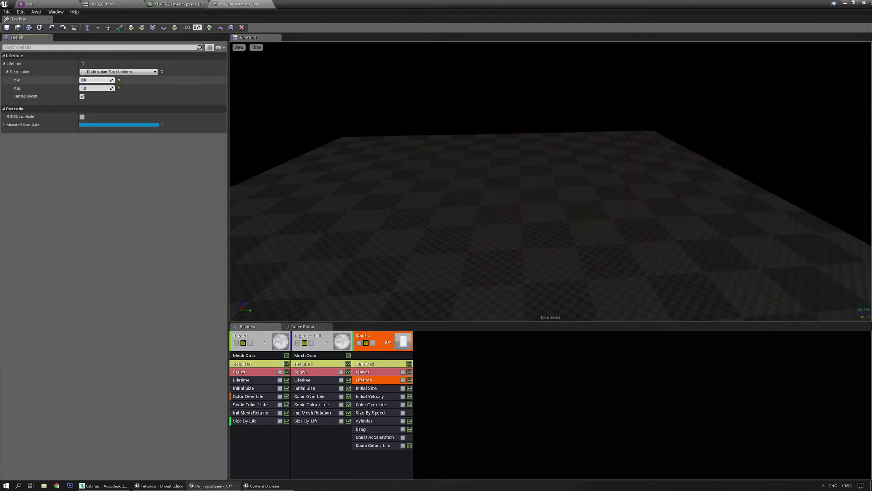
{"action": "type", "text": "0.23"}
{"action": "key", "text": "Return"}
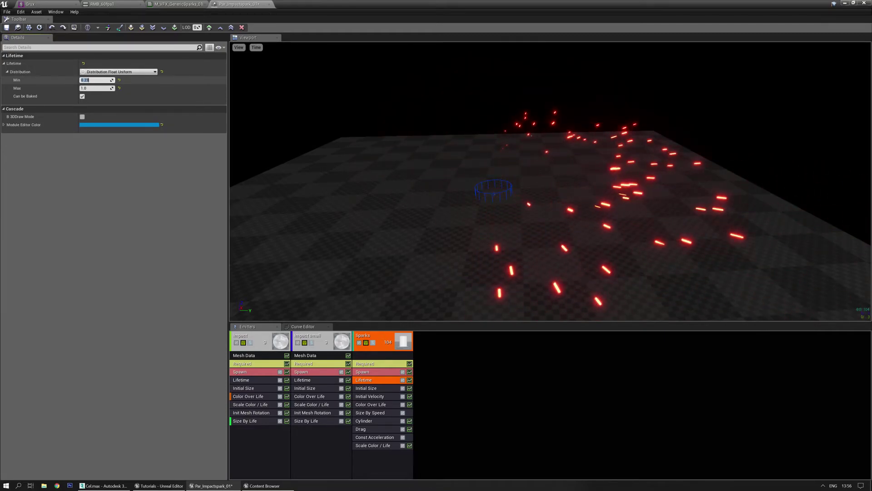
{"action": "left_click_drag", "start_coordinate": [360, 163], "coordinate": [374, 164]}
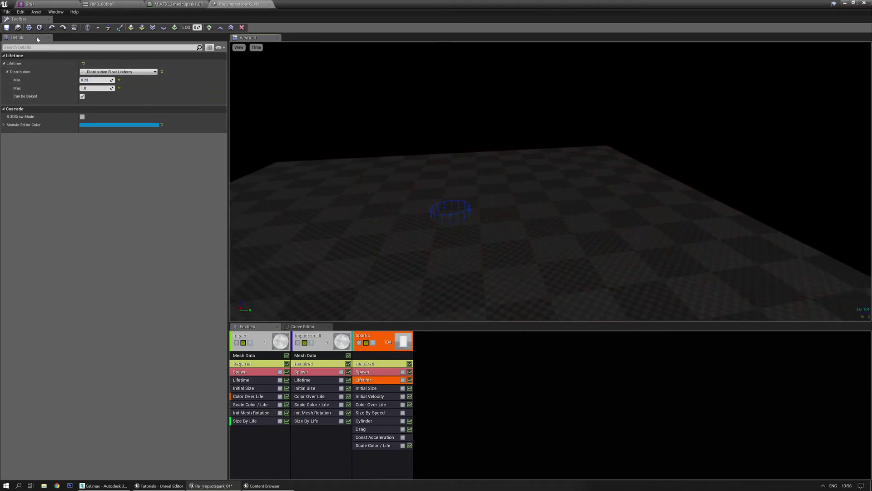
Save the particle system and preview the impact sparks in the RMB_60fps1 animation
{"action": "left_click", "coordinate": [6, 29]}
{"action": "left_click", "coordinate": [102, 5]}
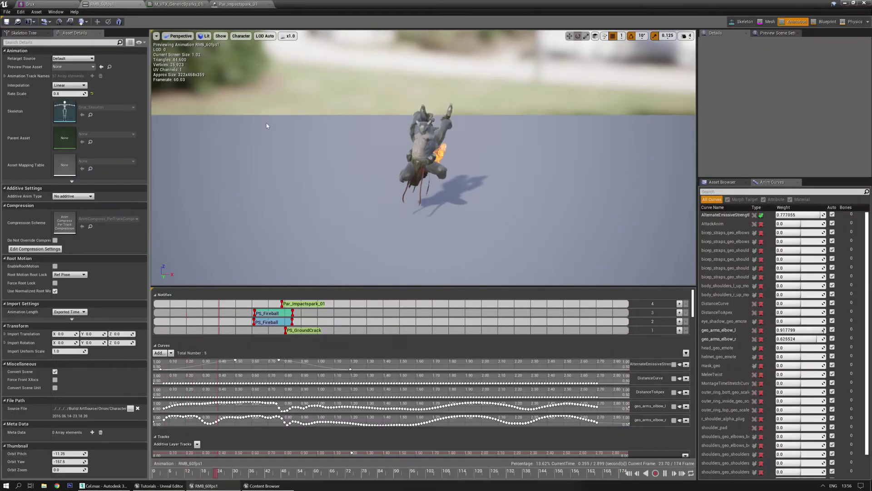
{"action": "right_click_drag", "start_coordinate": [424, 157], "coordinate": [559, 157]}
{"action": "right_click_drag", "start_coordinate": [360, 112], "coordinate": [413, 135]}
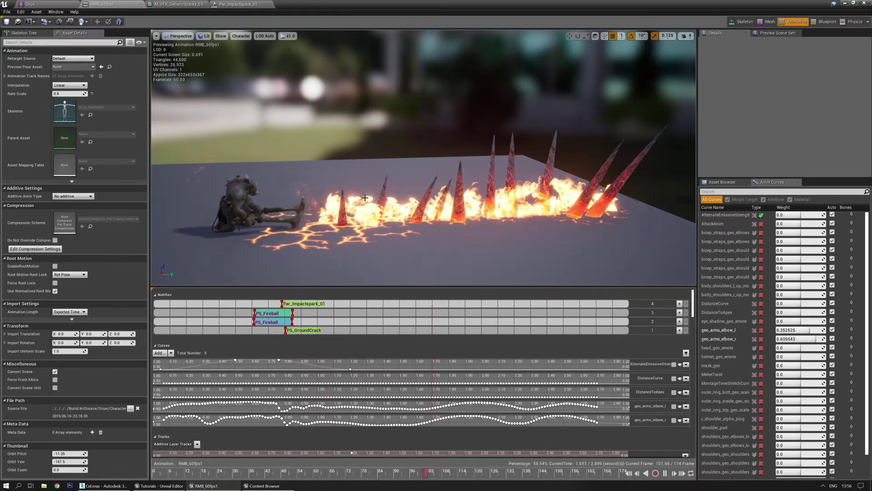
{"action": "right_click_drag", "start_coordinate": [365, 197], "coordinate": [343, 189]}
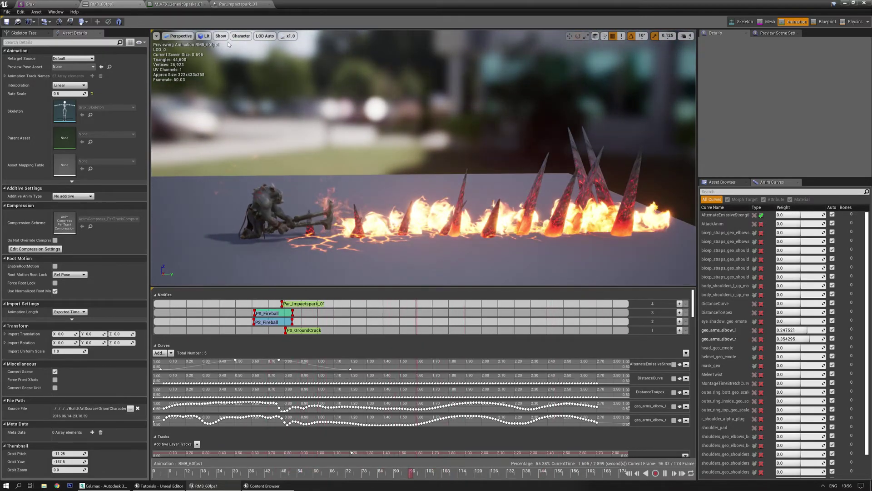
Return to Par_Impactspark_01 and set the Sparks emitter's Initial Velocity min Z to 1200
{"action": "left_click", "coordinate": [243, 6]}
{"action": "left_click", "coordinate": [379, 397]}
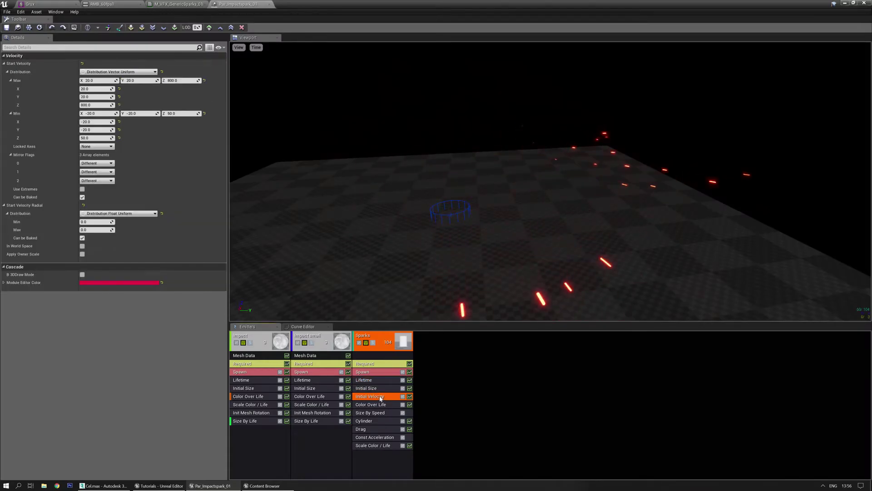
{"action": "left_click", "coordinate": [184, 113]}
{"action": "type", "text": "1200"}
{"action": "key", "text": "Return"}
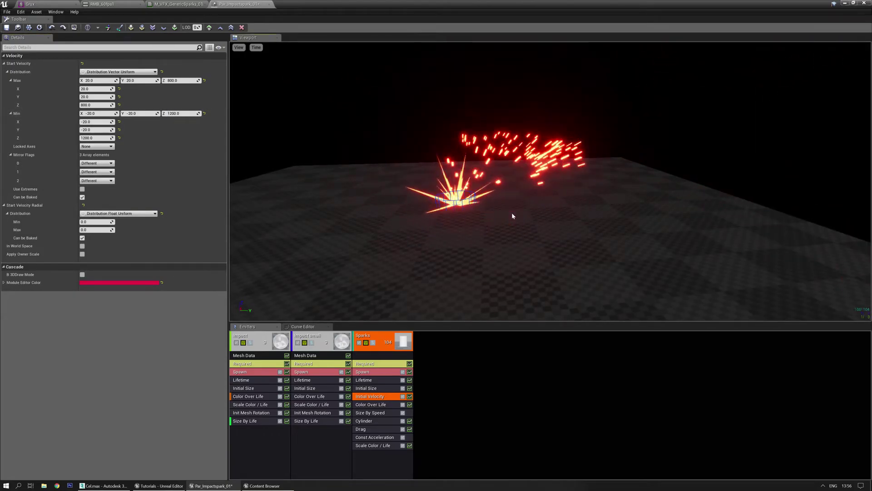
{"action": "right_click_drag", "start_coordinate": [512, 218], "coordinate": [527, 247]}
{"action": "left_click_drag", "start_coordinate": [527, 247], "coordinate": [525, 193]}
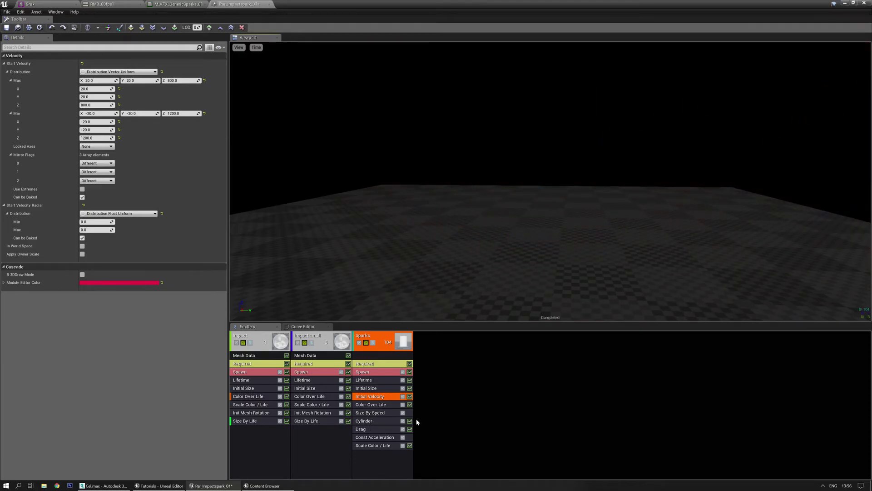
Disable the Sparks emitter's Cylinder module and add a Sphere location module to the emitter
{"action": "left_click", "coordinate": [403, 421]}
{"action": "right_click_drag", "start_coordinate": [485, 198], "coordinate": [490, 192]}
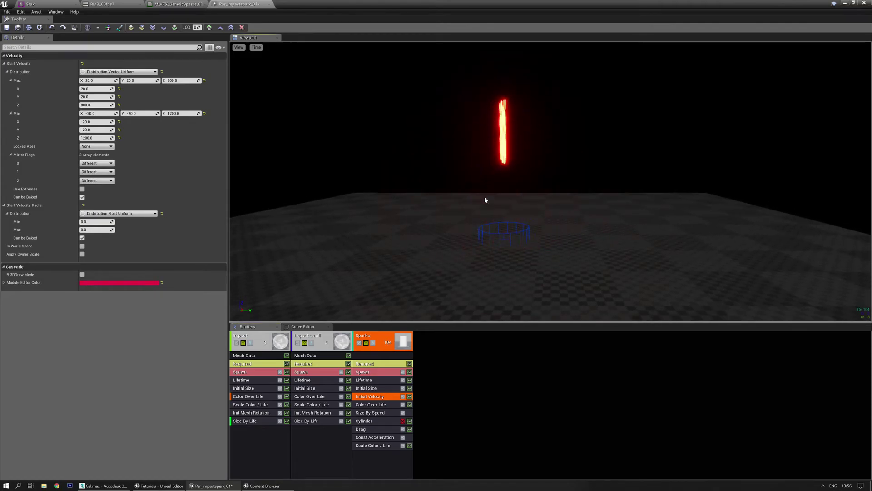
{"action": "right_click", "coordinate": [375, 456]}
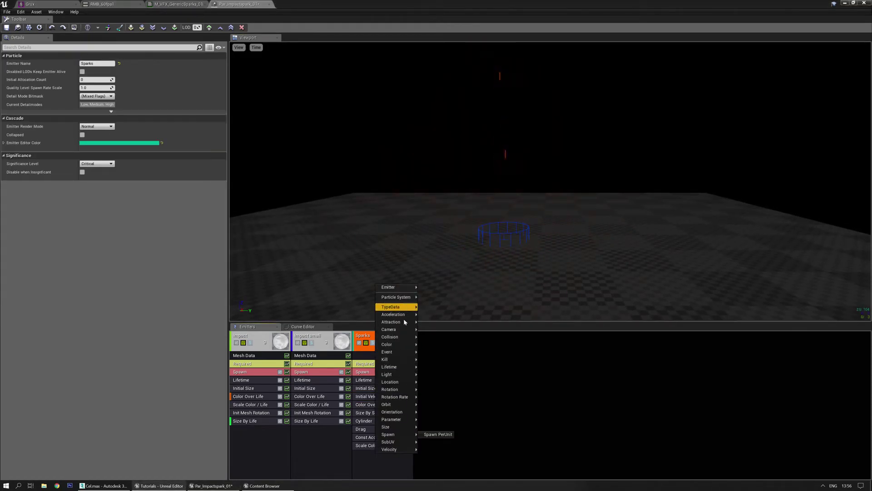
{"action": "mouse_move", "coordinate": [397, 386]}
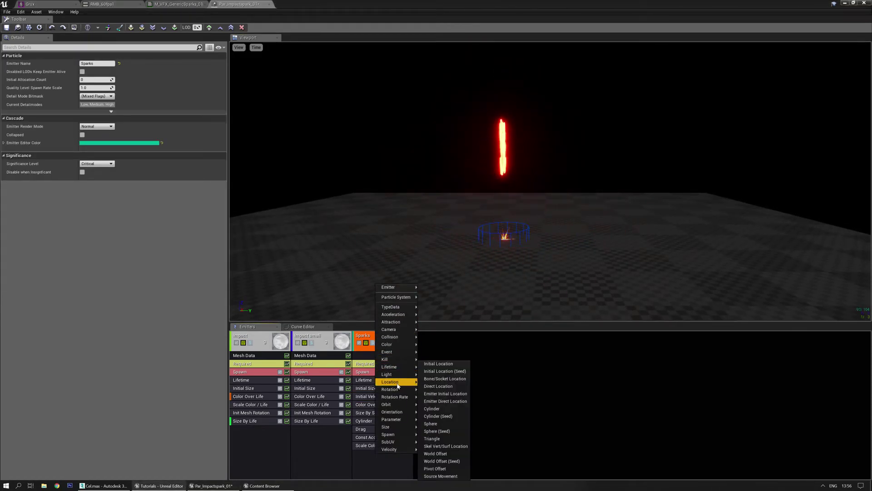
{"action": "left_click", "coordinate": [434, 423]}
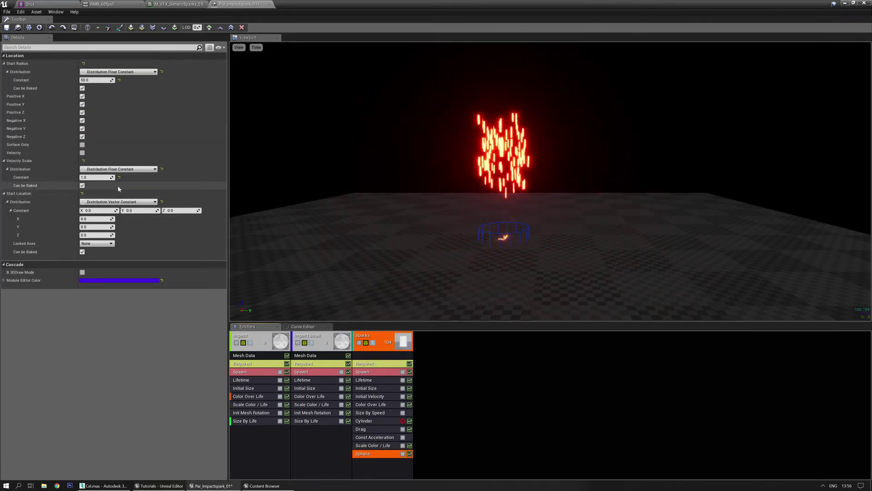
Exclude negative Z spawning in the Sparks emitter's Sphere module and enable Velocity on it
{"action": "left_click", "coordinate": [82, 137]}
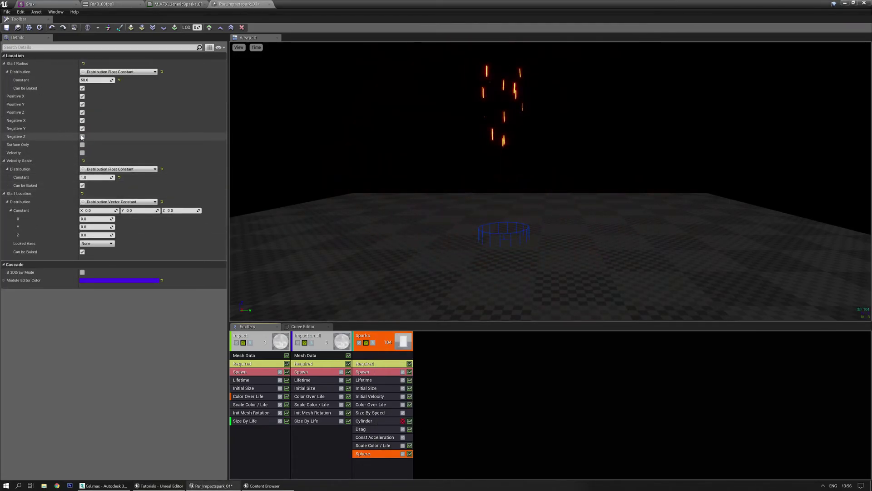
{"action": "left_click", "coordinate": [82, 136]}
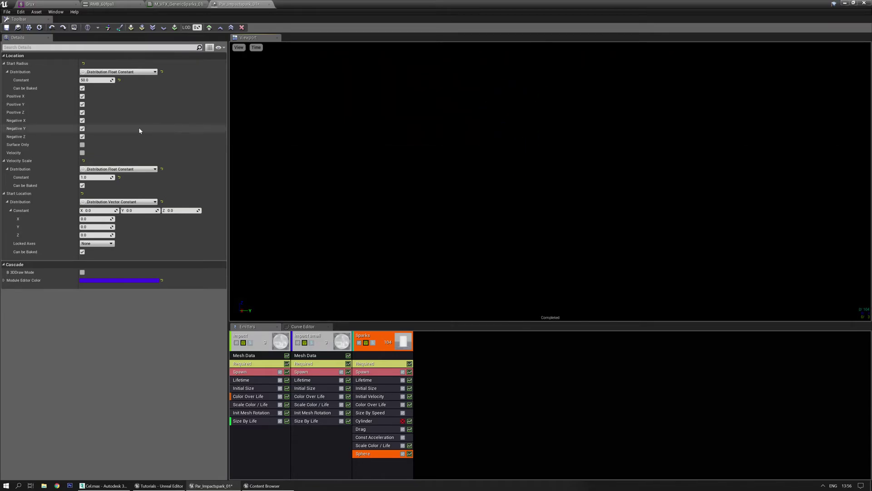
{"action": "left_click", "coordinate": [82, 137]}
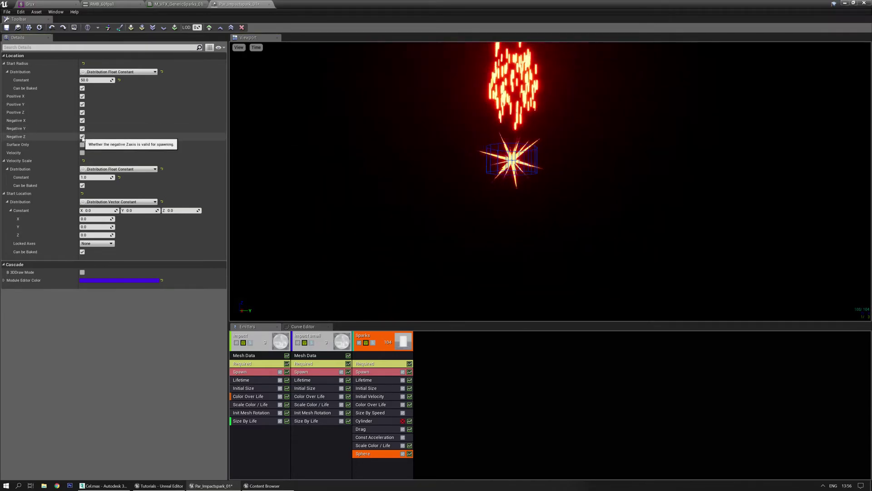
{"action": "left_click", "coordinate": [83, 153]}
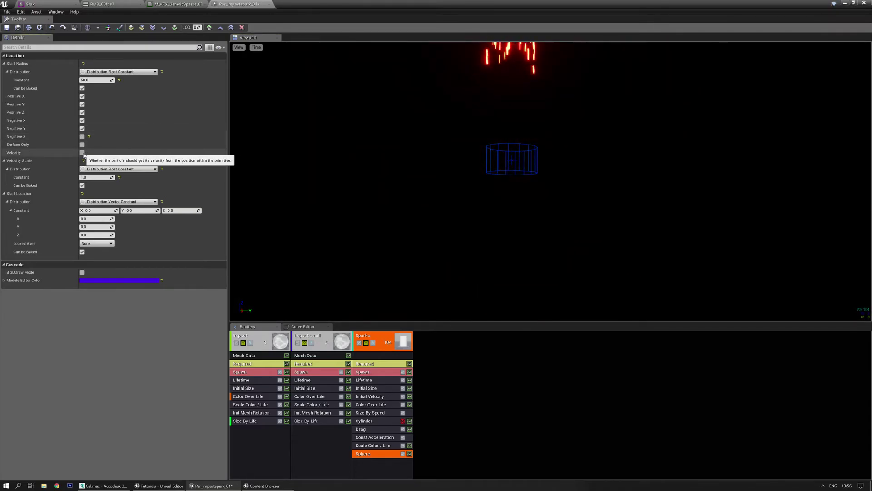
Change the Sphere module's Velocity Scale to a Distribution Float Uniform with min 20 and max 40, matching the Cylinder module
{"action": "left_click", "coordinate": [132, 169]}
{"action": "left_click", "coordinate": [116, 204]}
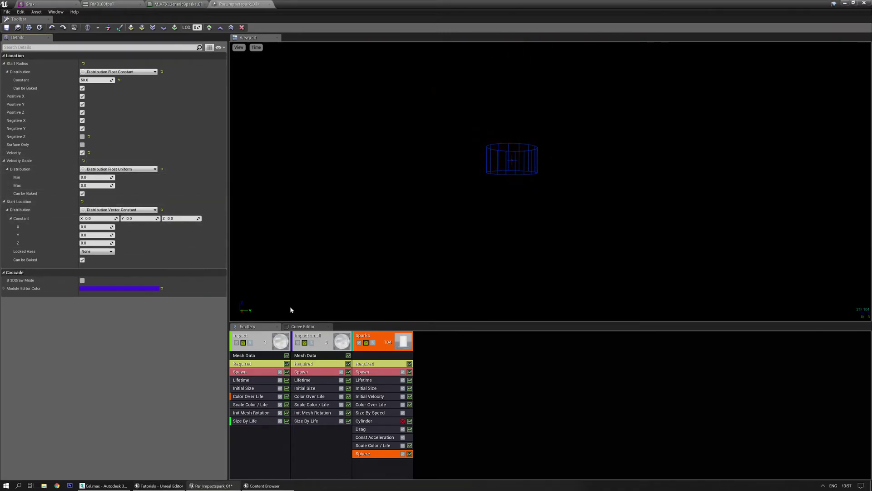
{"action": "left_click", "coordinate": [381, 422]}
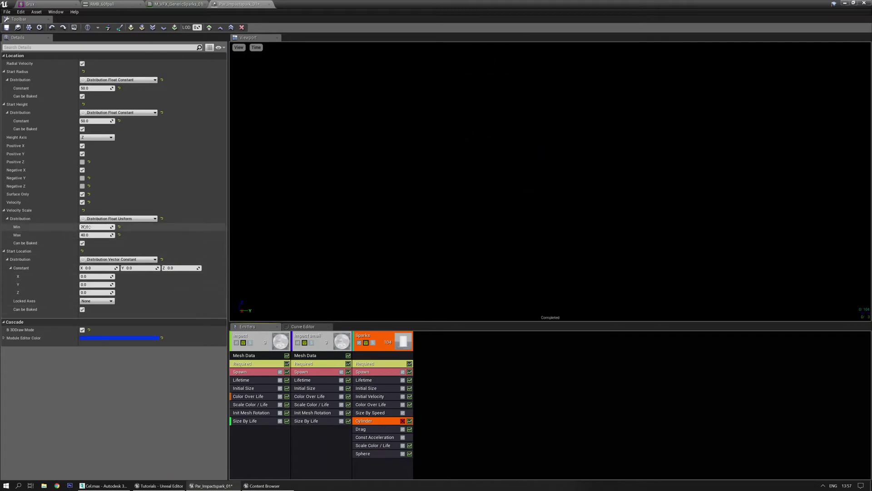
{"action": "left_click", "coordinate": [363, 453]}
{"action": "left_click", "coordinate": [93, 176]}
{"action": "type", "text": "20"}
{"action": "key", "text": "Tab"}
{"action": "type", "text": "40"}
{"action": "key", "text": "Return"}
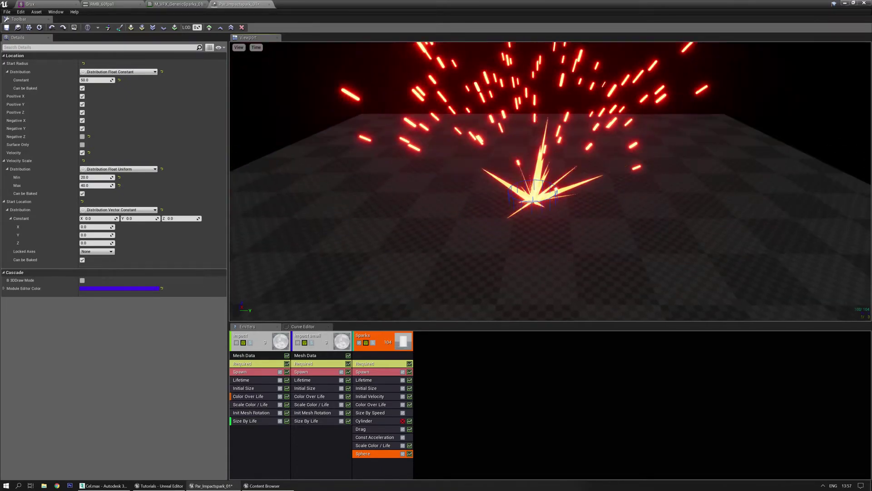
Exclude negative Y spawning in the Sphere module so the sparks burst to one side
{"action": "left_click", "coordinate": [82, 128]}
{"action": "left_click_drag", "start_coordinate": [432, 212], "coordinate": [435, 161]}
{"action": "right_click_drag", "start_coordinate": [434, 212], "coordinate": [442, 195]}
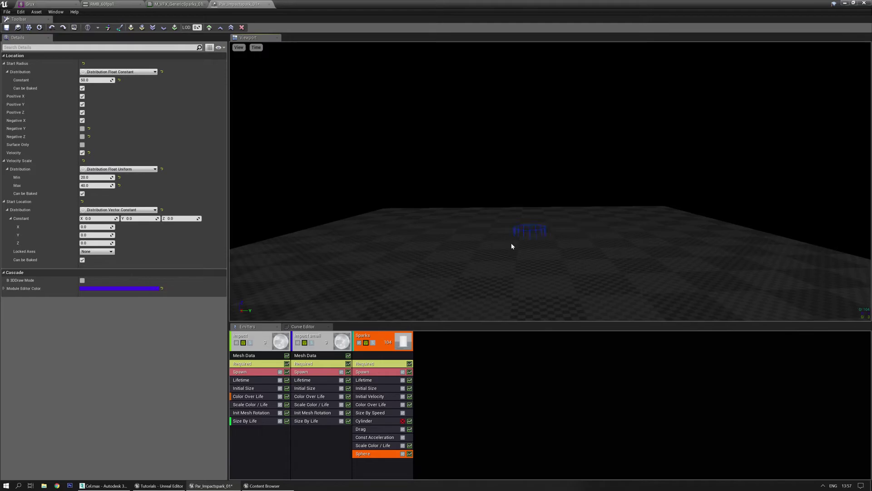
Set the Sparks emitter's Emitter Delay to 0.1 in its Required module
{"action": "left_click", "coordinate": [394, 352]}
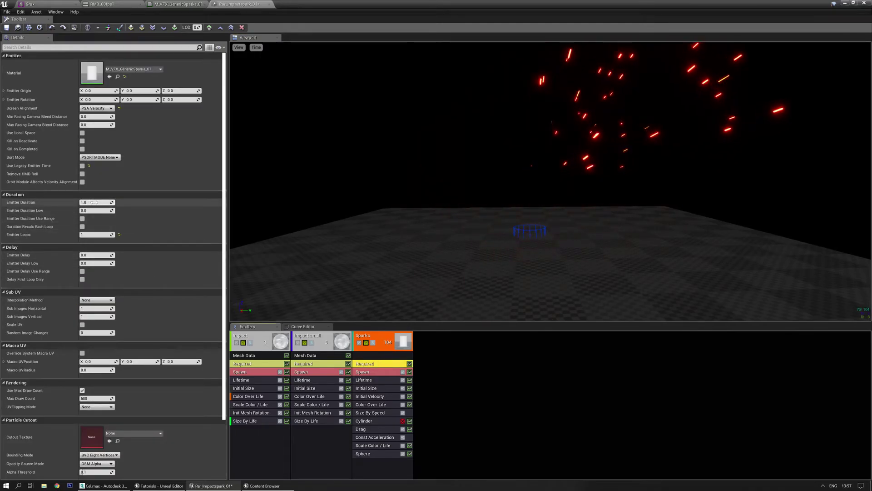
{"action": "left_click", "coordinate": [103, 258]}
{"action": "type", "text": "0.1"}
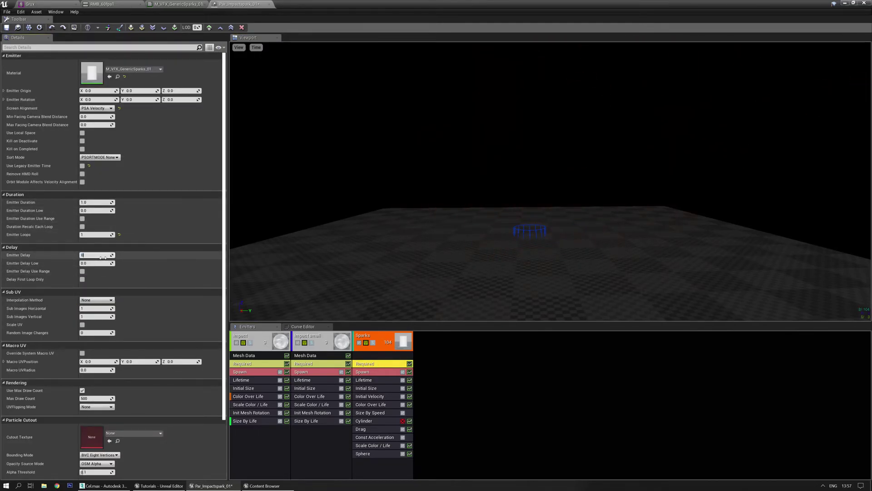
{"action": "key", "text": "Return"}
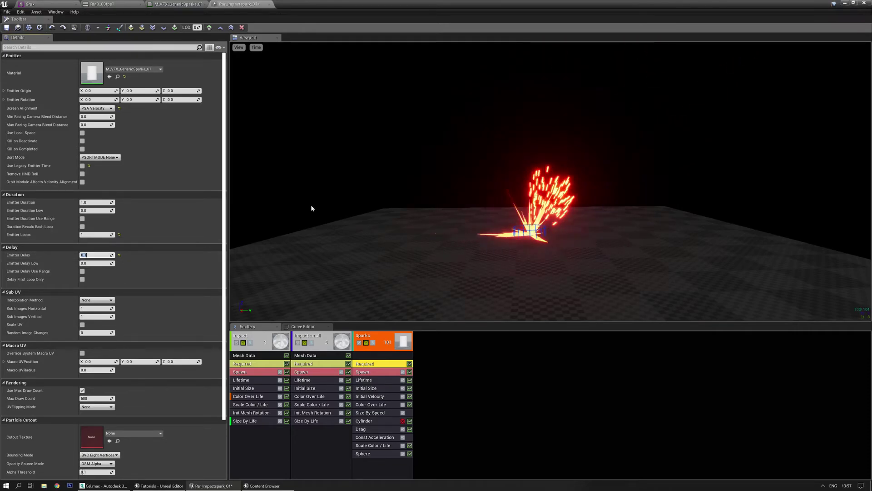
Save the particle system and preview the delayed, one-sided sparks in the RMB_60fps1 animation
{"action": "left_click", "coordinate": [6, 28]}
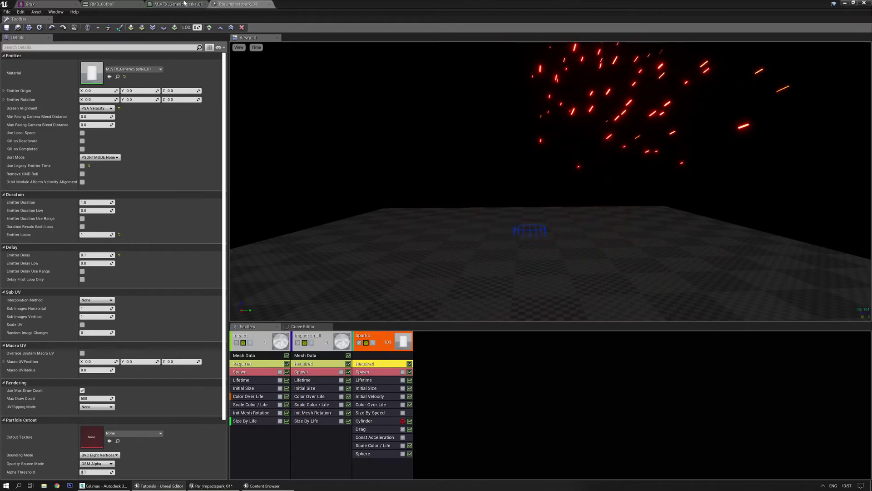
{"action": "left_click", "coordinate": [171, 5]}
{"action": "left_click", "coordinate": [101, 4]}
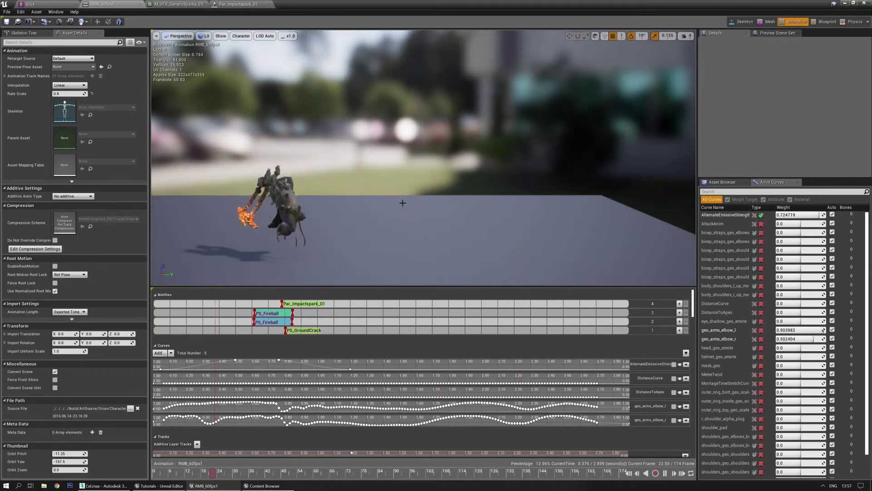
{"action": "right_click_drag", "start_coordinate": [403, 203], "coordinate": [502, 132]}
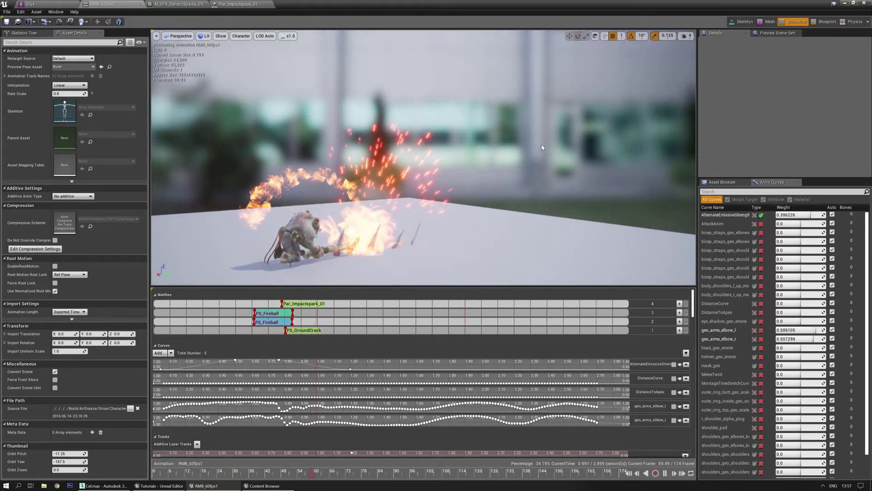
{"action": "right_click_drag", "start_coordinate": [542, 148], "coordinate": [509, 152]}
Return to Par_Impactspark_01 and add a Size By Life module to the Sparks emitter
{"action": "left_click", "coordinate": [238, 4]}
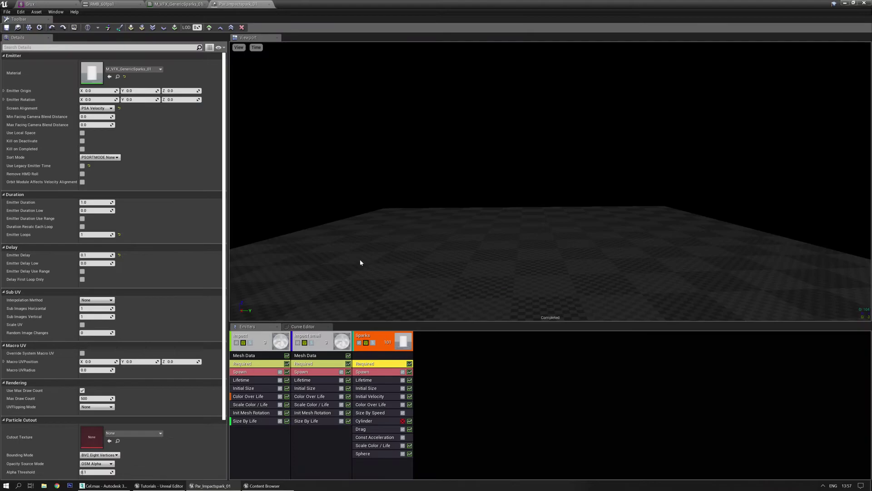
{"action": "right_click_drag", "start_coordinate": [455, 248], "coordinate": [461, 247]}
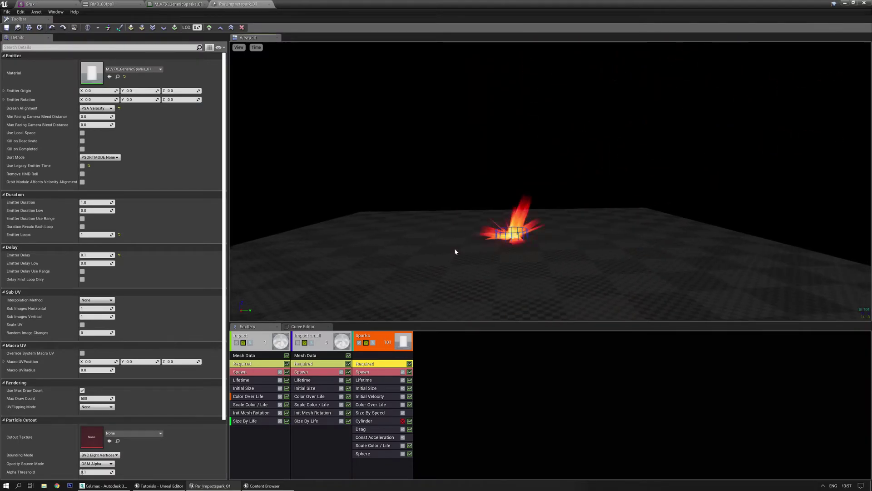
{"action": "left_click_drag", "start_coordinate": [456, 323], "coordinate": [456, 289]}
{"action": "left_click", "coordinate": [369, 433]}
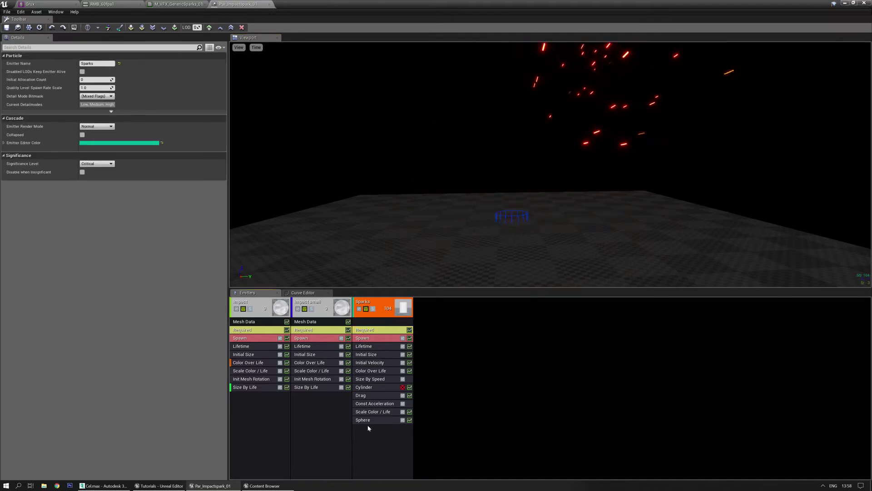
{"action": "right_click", "coordinate": [362, 433]}
{"action": "mouse_move", "coordinate": [386, 410]}
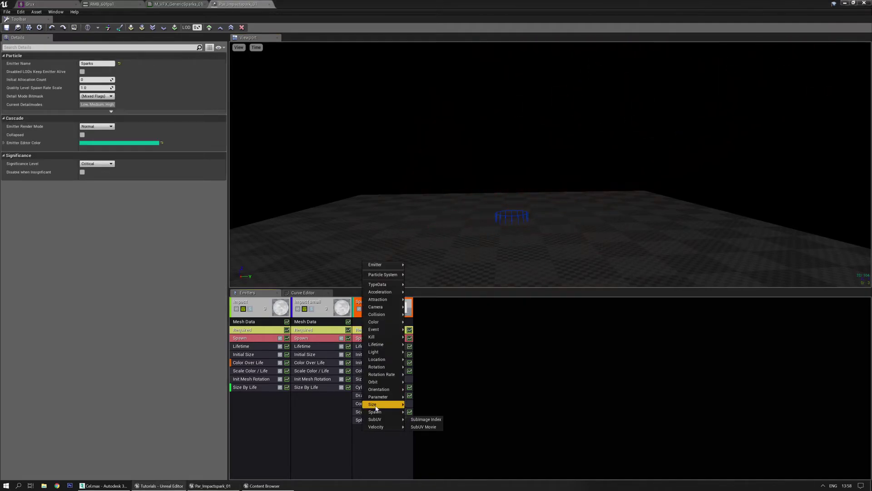
{"action": "left_click", "coordinate": [421, 418]}
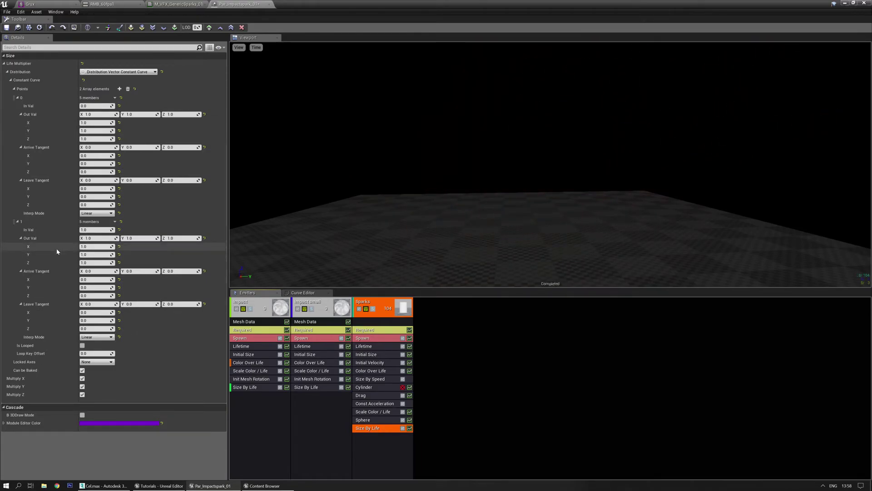
Replace the Size By Life curve's default points with five new ones and expand all their values
{"action": "left_click", "coordinate": [127, 89]}
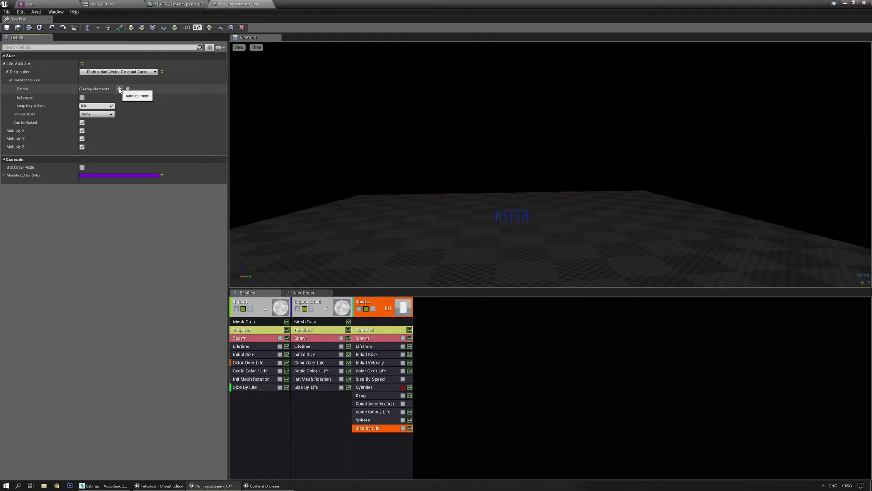
{"action": "left_click", "coordinate": [119, 89]}
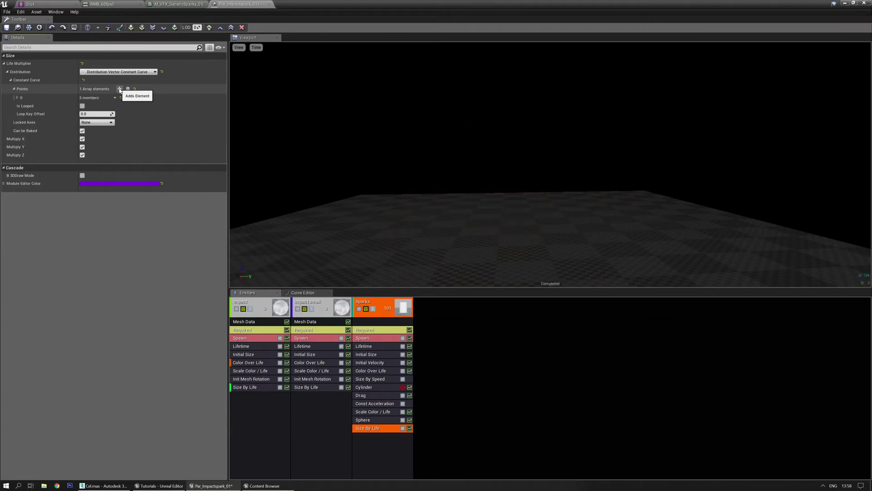
{"action": "left_click", "coordinate": [120, 89]}
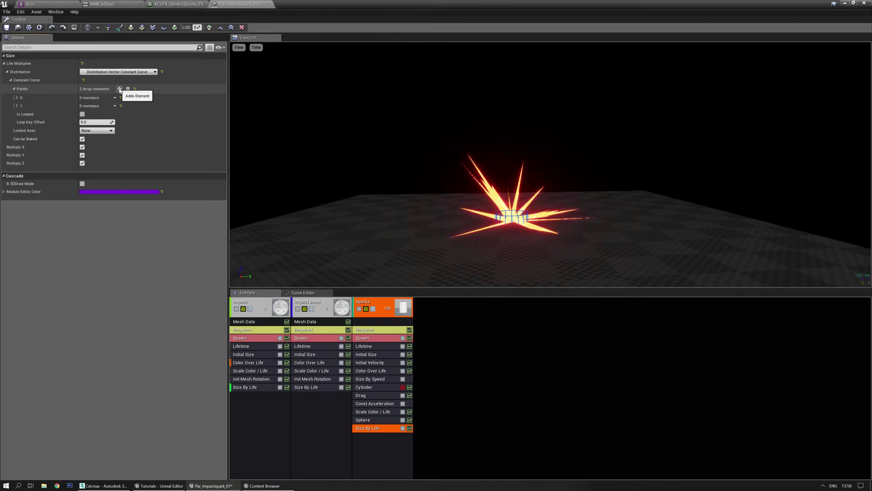
{"action": "left_click", "coordinate": [119, 89]}
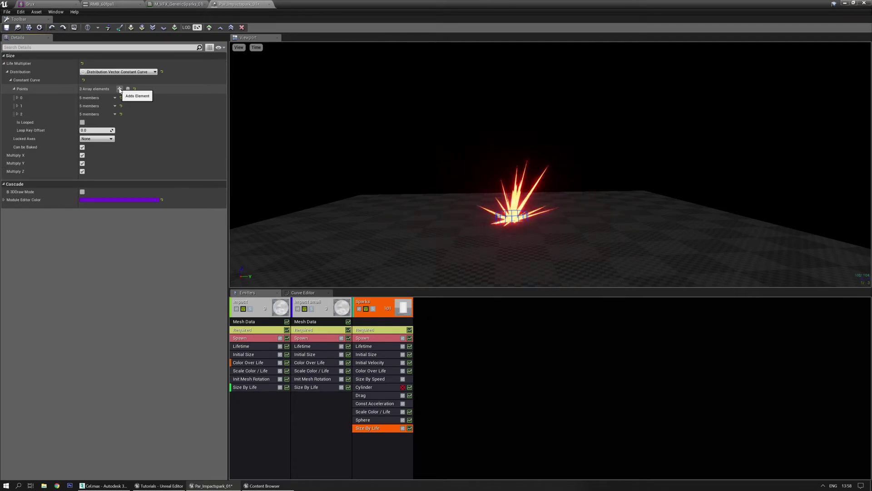
{"action": "left_click", "coordinate": [119, 89]}
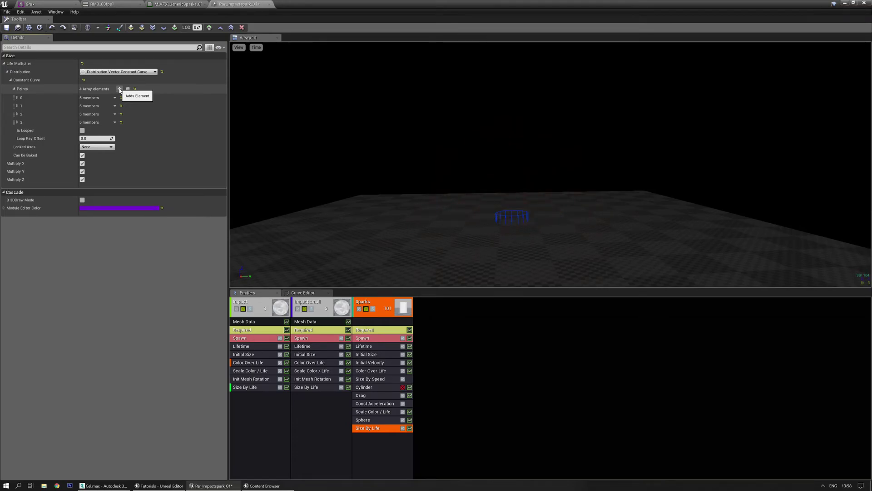
{"action": "left_click", "coordinate": [120, 89]}
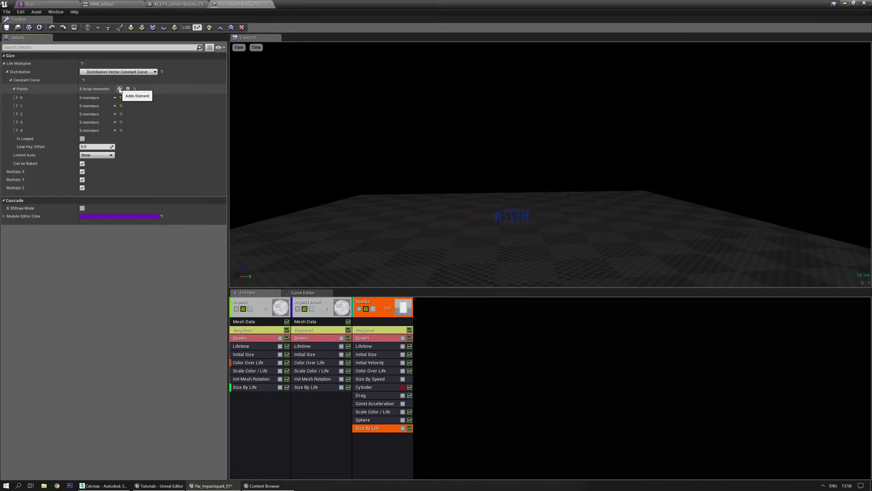
{"action": "right_click", "coordinate": [168, 90]}
{"action": "left_click", "coordinate": [185, 105]}
{"action": "scroll", "coordinate": [133, 295], "scroll_direction": "down", "scroll_amount": 10}
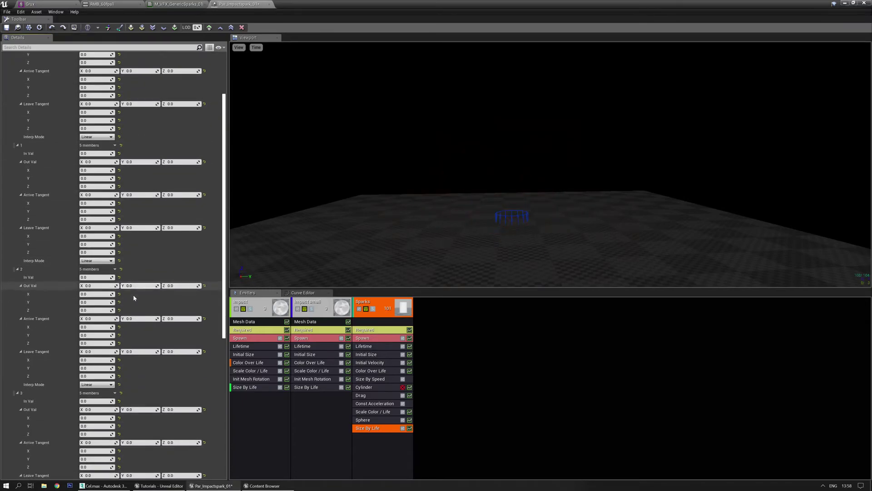
{"action": "scroll", "coordinate": [133, 295], "scroll_direction": "up", "scroll_amount": 10}
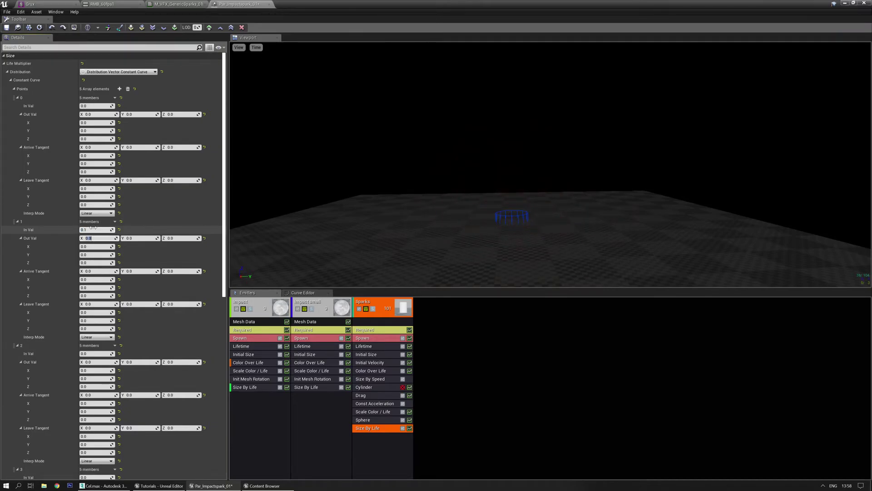
Set Size By Life point 1 to In 0.1, Out (1, 2, 1), and point 2 to In 0.2, Out (1, 1, 1)
{"action": "type", "text": "1"}
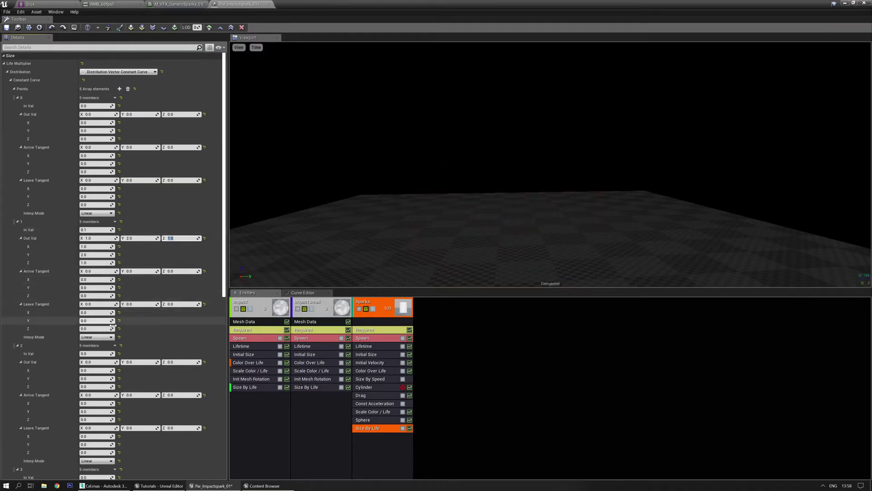
{"action": "left_click", "coordinate": [98, 353]}
{"action": "type", "text": "0.2"}
{"action": "key", "text": "Tab"}
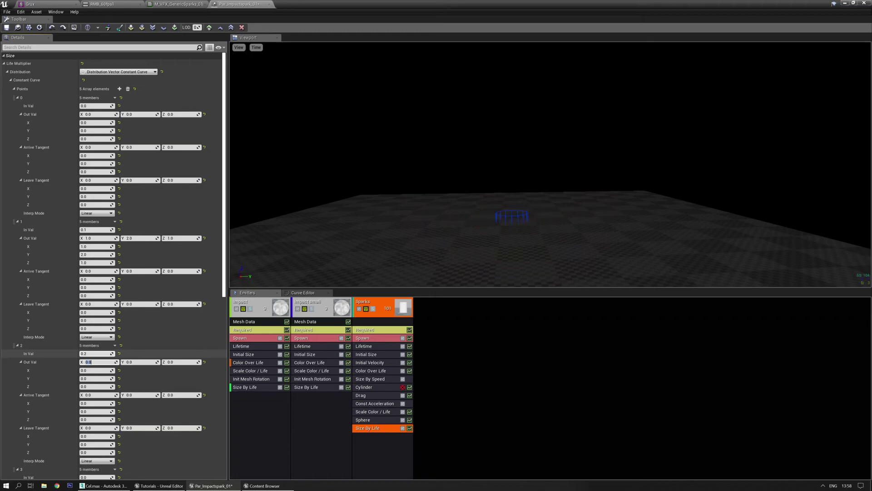
Set Size By Life point 3 to In 0.8, Out (1, 1, 1), and point 4's In value to 1
{"action": "scroll", "coordinate": [92, 310], "scroll_direction": "down", "scroll_amount": 8}
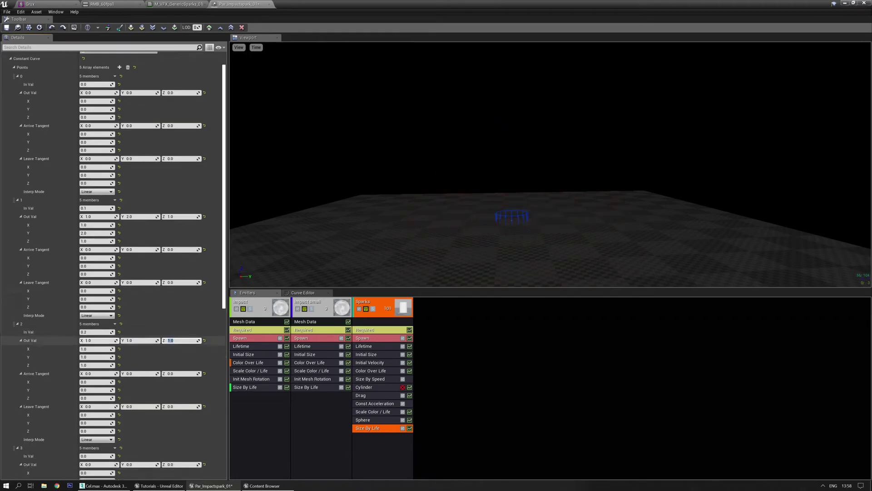
{"action": "left_click", "coordinate": [92, 304]}
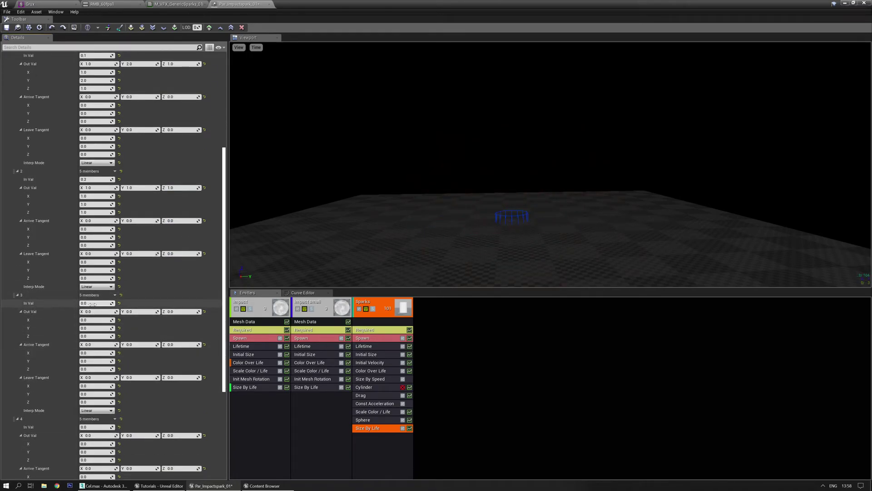
{"action": "key", "text": "Tab"}
{"action": "type", "text": "1"}
{"action": "key", "text": "Tab"}
{"action": "type", "text": "1"}
{"action": "key", "text": "Tab"}
{"action": "type", "text": "1"}
{"action": "key", "text": "Return"}
{"action": "left_click", "coordinate": [92, 427]}
{"action": "type", "text": "1"}
{"action": "key", "text": "Return"}
Check the sparks' size over life in the viewport, then save the particle system and preview it in RMB_60fps1
{"action": "mouse_move", "coordinate": [517, 211]}
{"action": "right_mouse_down"}
{"action": "mouse_move", "coordinate": [531, 201]}
{"action": "mouse_move", "coordinate": [516, 211]}
{"action": "right_mouse_up"}
{"action": "scroll", "coordinate": [517, 211], "scroll_direction": "down", "scroll_amount": 3}
{"action": "left_click_drag", "start_coordinate": [517, 211], "coordinate": [519, 214]}
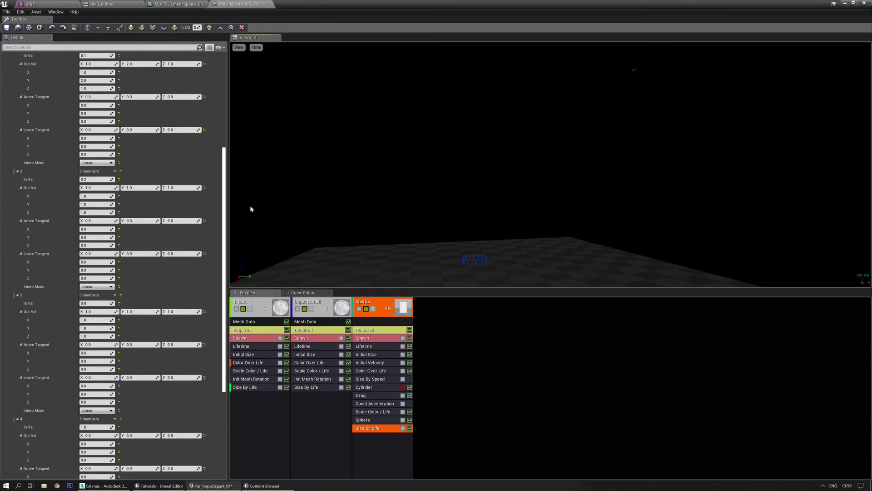
{"action": "scroll", "coordinate": [226, 222], "scroll_direction": "up", "scroll_amount": 3}
{"action": "left_click", "coordinate": [151, 135]}
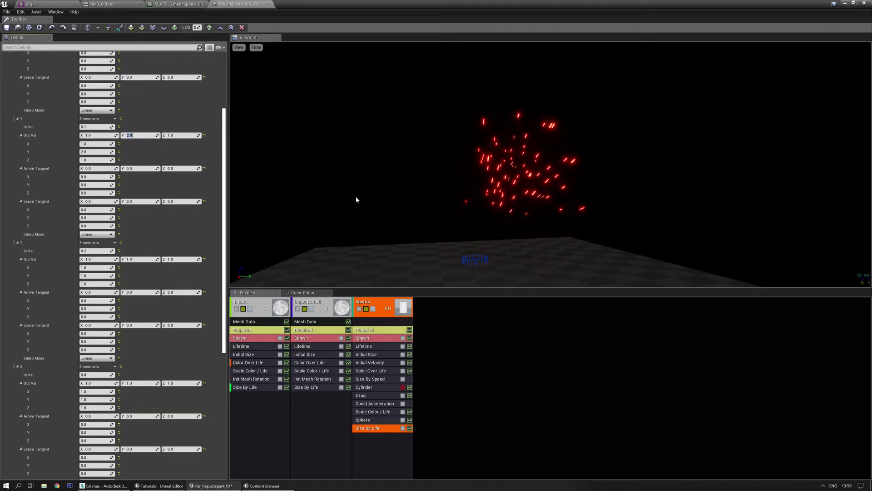
{"action": "left_click", "coordinate": [383, 192]}
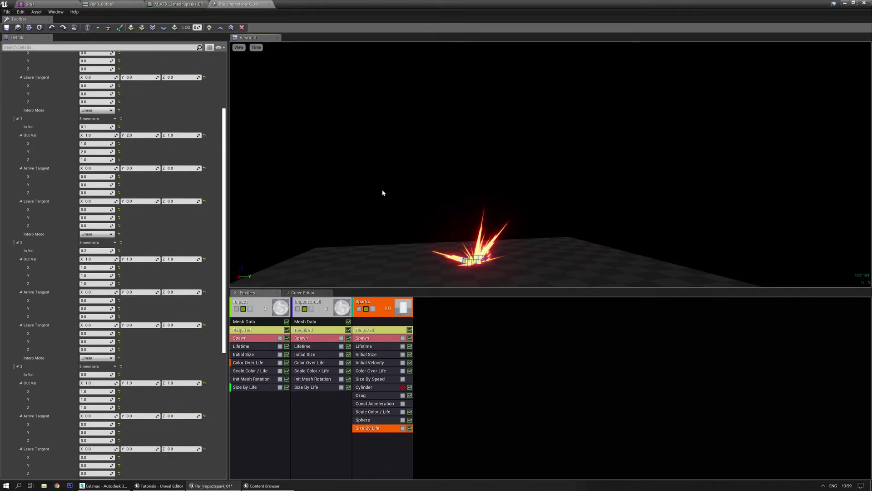
{"action": "left_click", "coordinate": [7, 28]}
{"action": "left_click", "coordinate": [102, 4]}
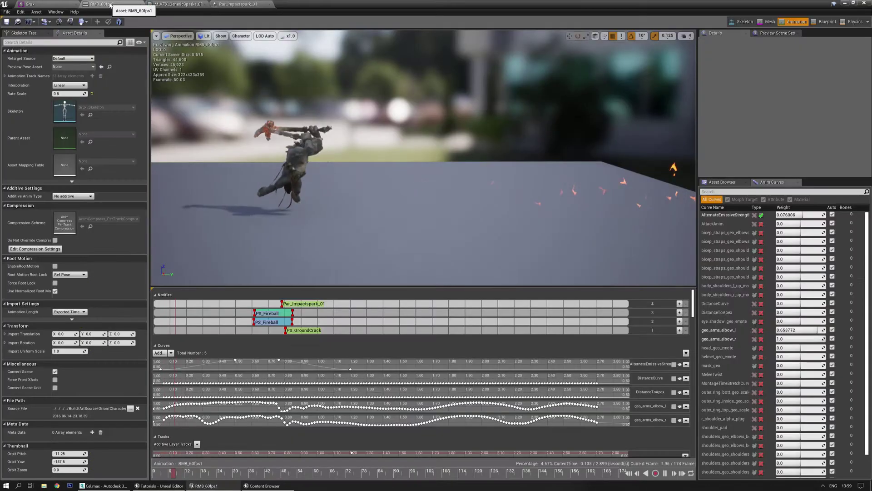
Set the Z values of the Sparks emitter's Initial Velocity to Max 600 and Min 950
{"action": "left_click_drag", "start_coordinate": [426, 150], "coordinate": [463, 129], "text": "alt"}
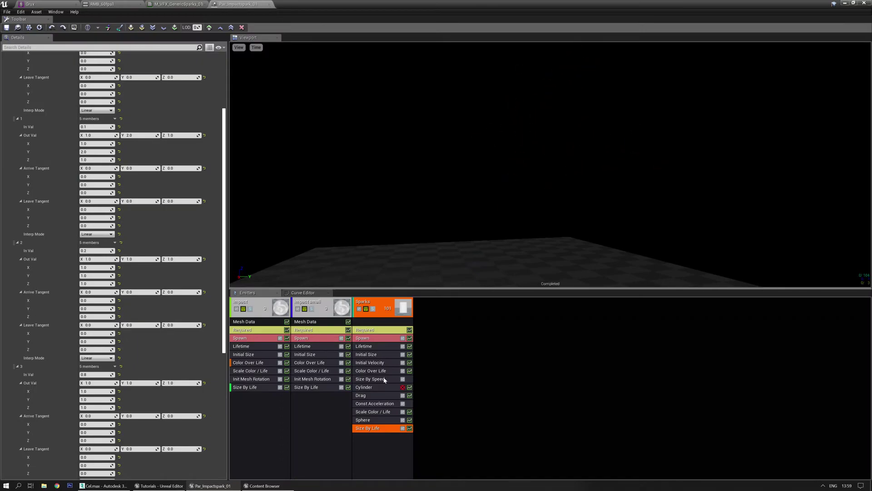
{"action": "left_click", "coordinate": [370, 362]}
{"action": "left_click", "coordinate": [181, 80]}
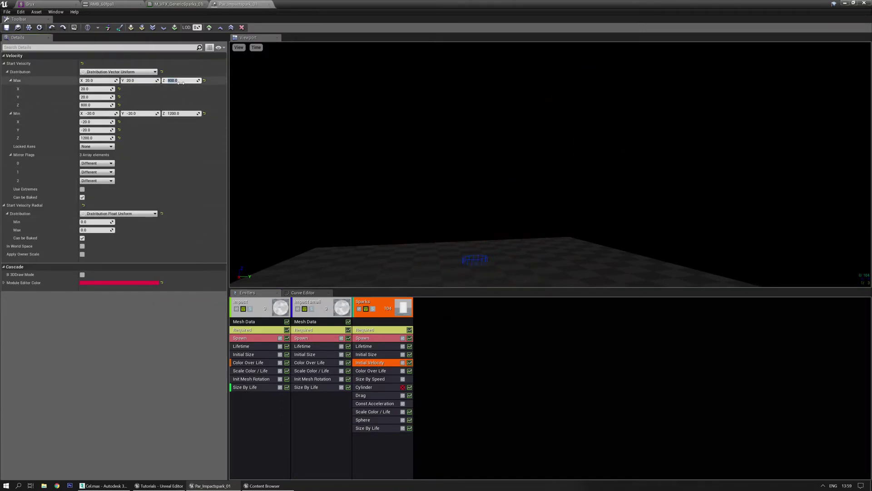
{"action": "type", "text": "600"}
{"action": "key", "text": "Tab"}
{"action": "key", "text": "Tab"}
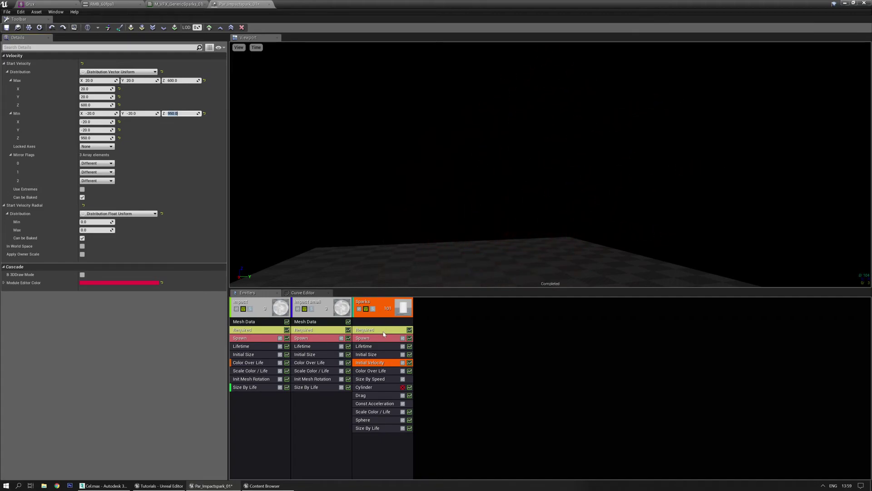
{"action": "mouse_move", "coordinate": [454, 224]}
{"action": "right_mouse_down"}
{"action": "mouse_move", "coordinate": [495, 258]}
{"action": "mouse_move", "coordinate": [453, 218]}
{"action": "right_mouse_up"}
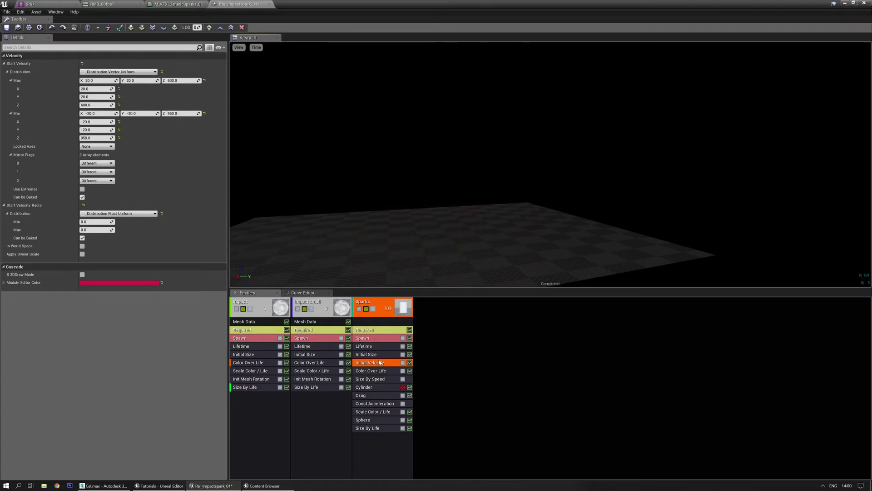
Set the Sparks burst Count to 150 and Count Low to 50 in the Spawn module and check the burst
{"action": "left_click", "coordinate": [374, 340]}
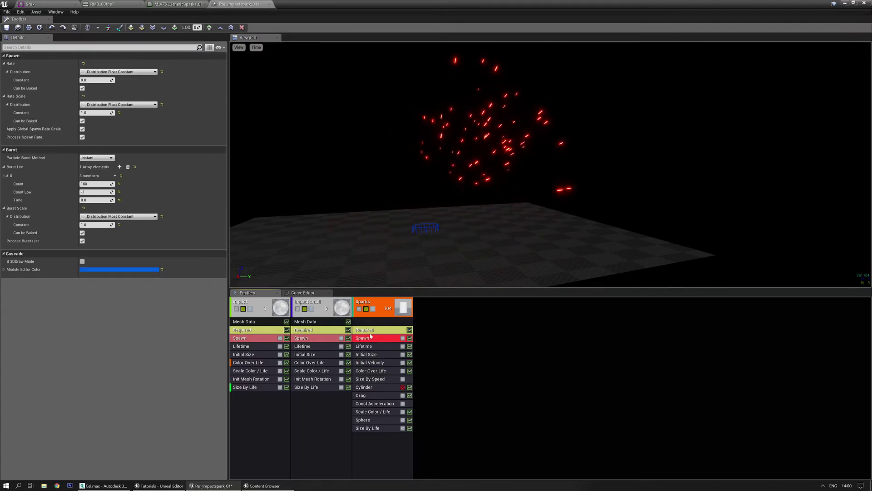
{"action": "left_click", "coordinate": [98, 184]}
{"action": "type", "text": "150"}
{"action": "key", "text": "Tab"}
{"action": "type", "text": "50"}
{"action": "key", "text": "Return"}
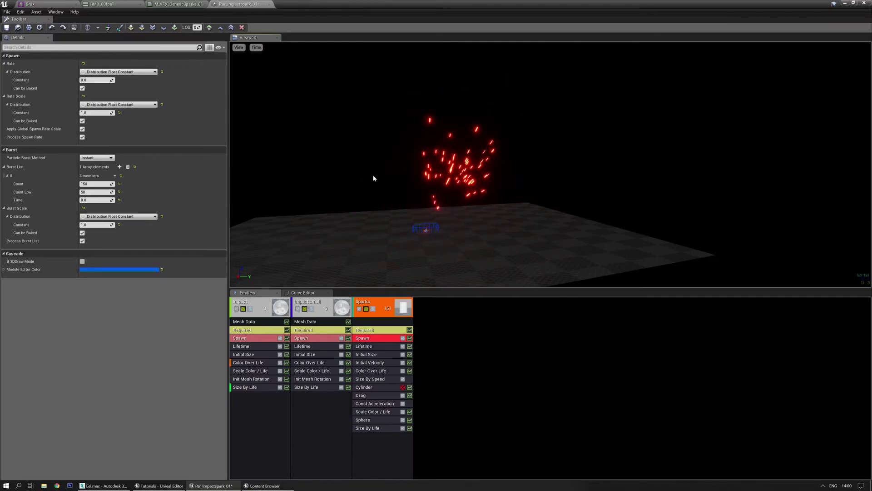
{"action": "mouse_move", "coordinate": [373, 178]}
{"action": "right_mouse_down"}
{"action": "mouse_move", "coordinate": [391, 188]}
{"action": "mouse_move", "coordinate": [374, 178]}
{"action": "right_mouse_up"}
{"action": "left_click_drag", "start_coordinate": [374, 178], "coordinate": [382, 183]}
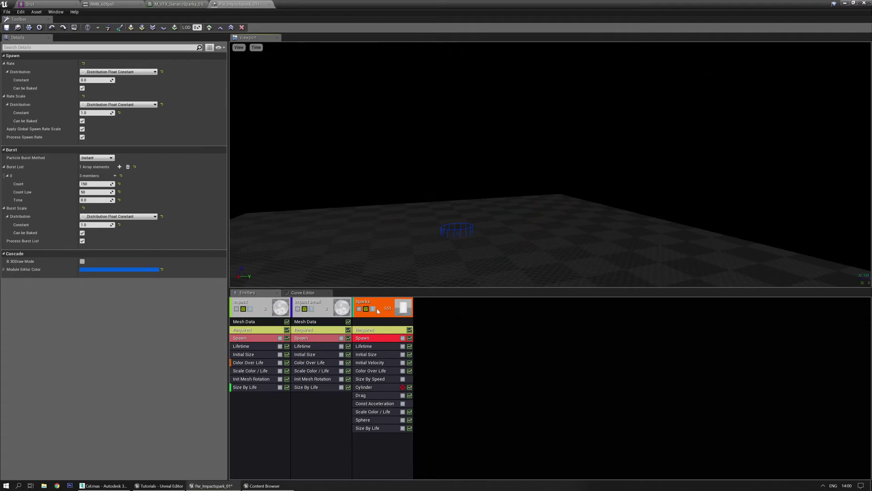
Add the GPU Sprites type data to the Sparks emitter and check it in the viewport
{"action": "left_click", "coordinate": [379, 307]}
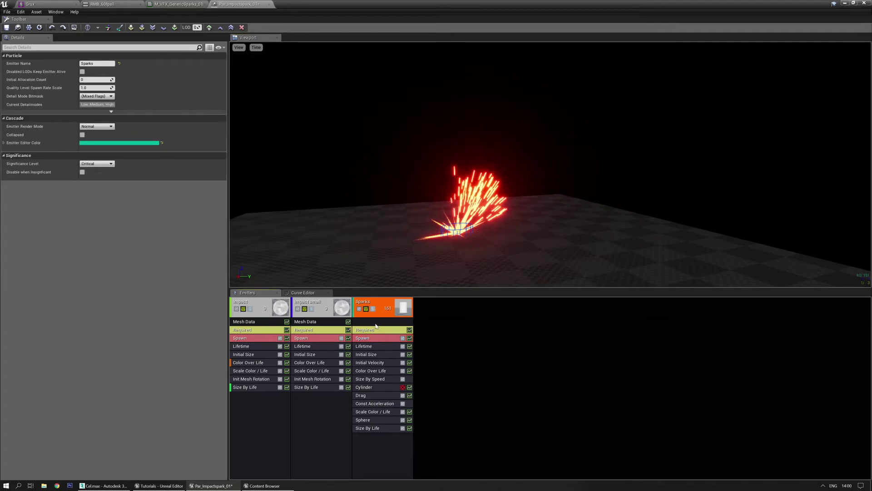
{"action": "right_click", "coordinate": [376, 325]}
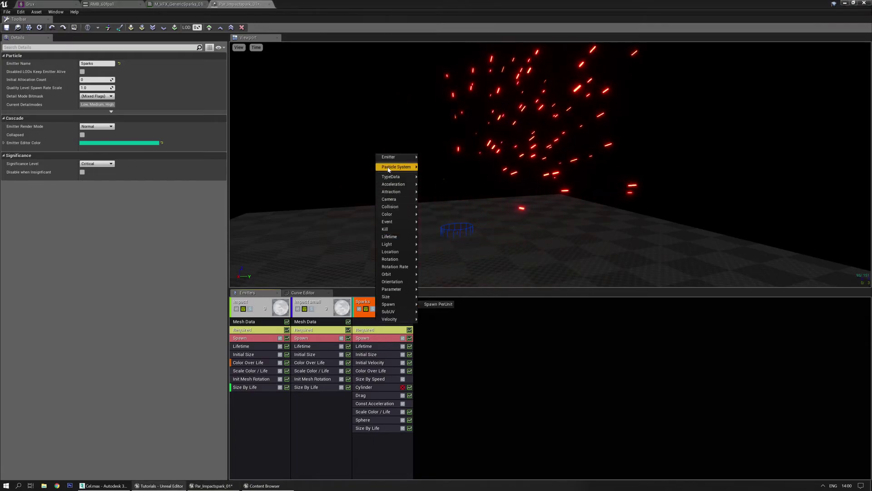
{"action": "mouse_move", "coordinate": [394, 158]}
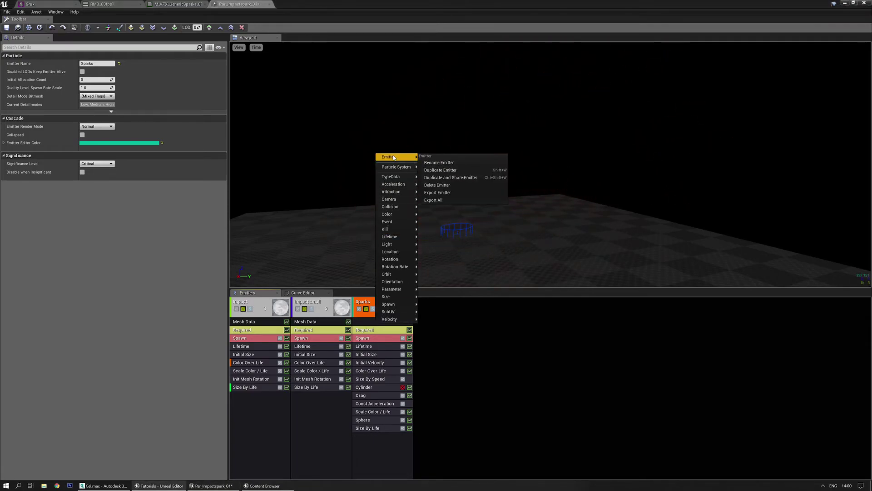
{"action": "mouse_move", "coordinate": [395, 177]}
{"action": "left_click", "coordinate": [443, 191]}
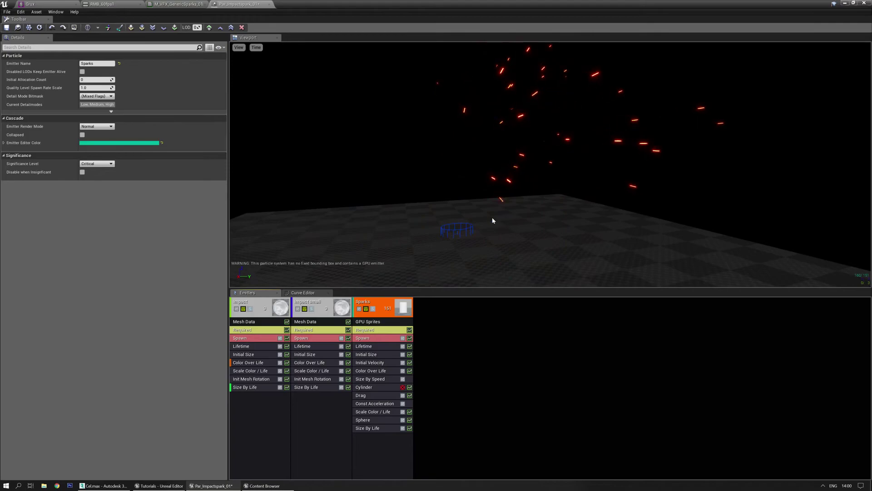
{"action": "left_click_drag", "start_coordinate": [506, 215], "coordinate": [498, 211]}
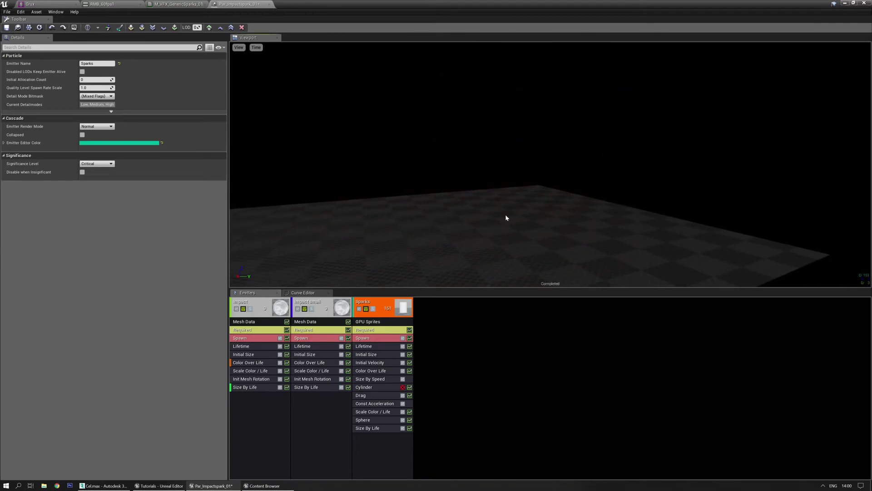
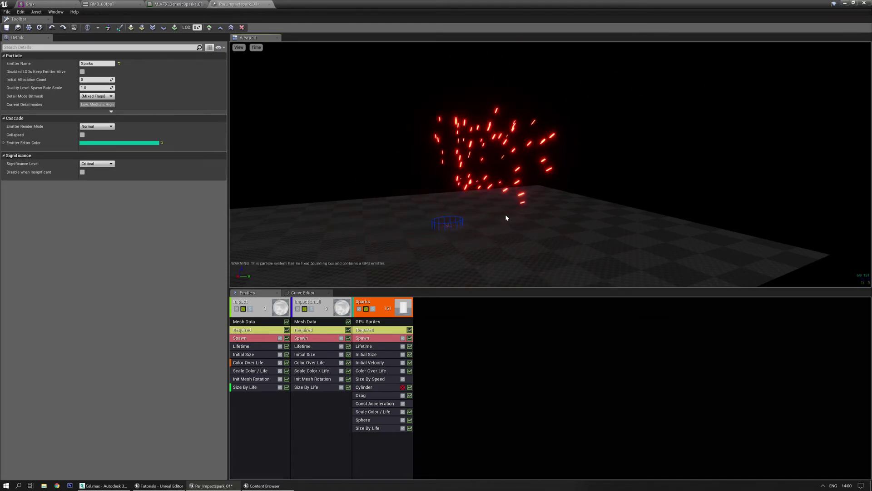
Try the Sparks emitter with its Cylinder location module enabled
{"action": "left_click", "coordinate": [403, 387]}
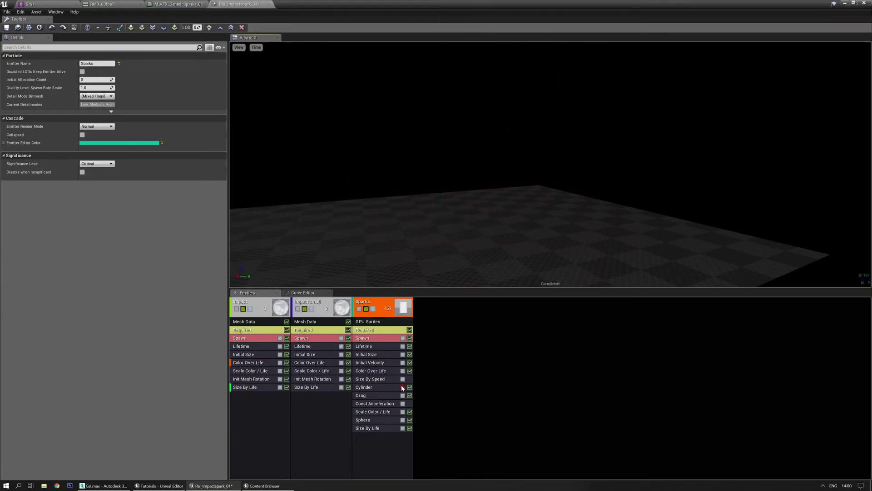
{"action": "left_click", "coordinate": [402, 387]}
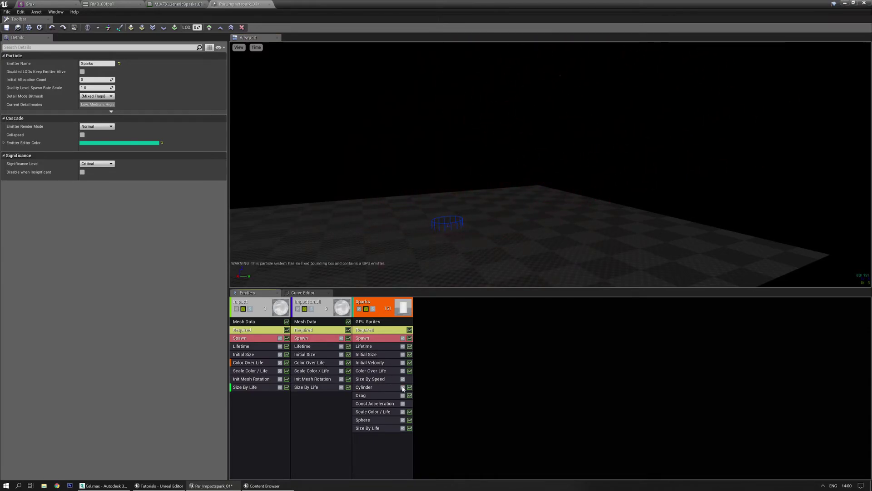
{"action": "left_click", "coordinate": [403, 387]}
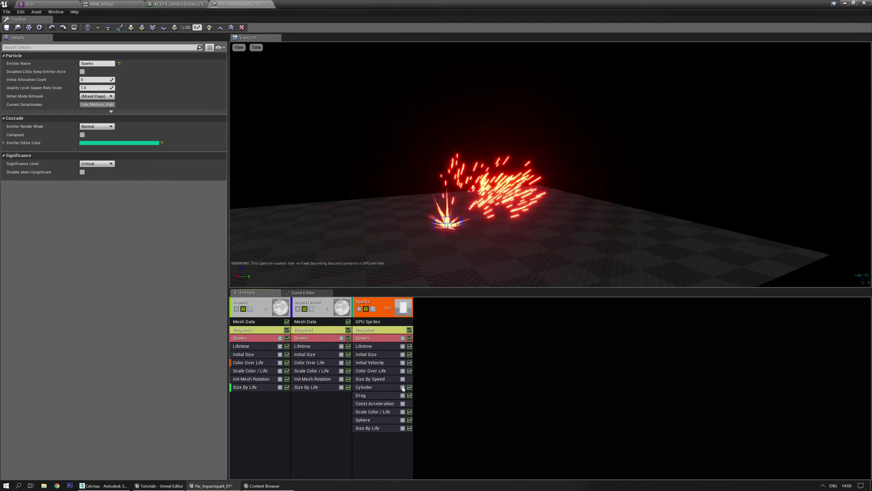
Duplicate the Sparks emitter, disabling the Sphere module and enabling the Cylinder module in the copy
{"action": "right_click", "coordinate": [375, 305]}
{"action": "mouse_move", "coordinate": [390, 306]}
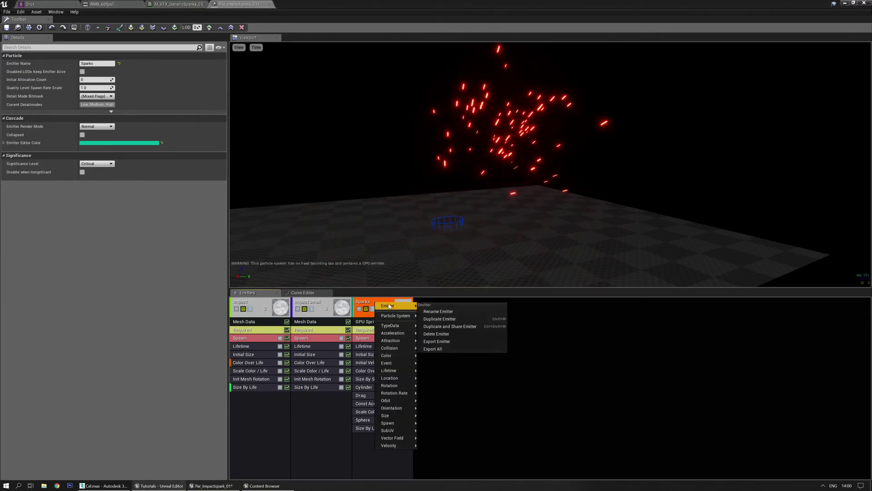
{"action": "left_click", "coordinate": [451, 319]}
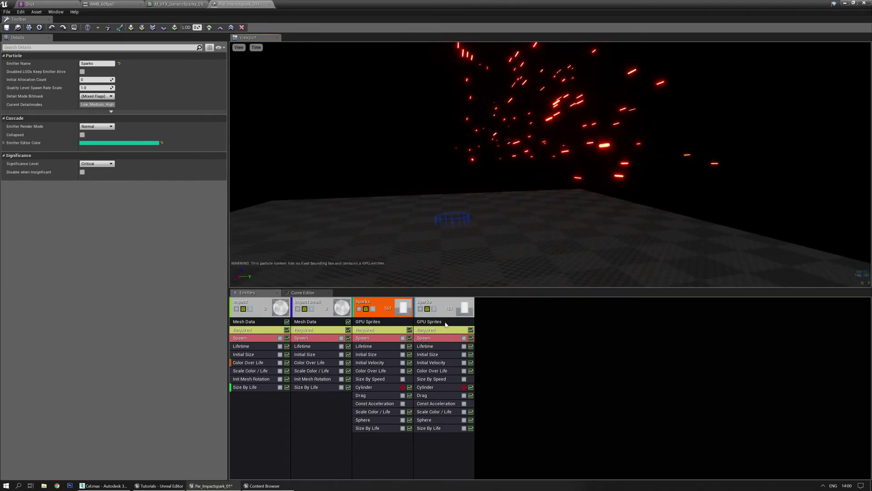
{"action": "left_click", "coordinate": [463, 419]}
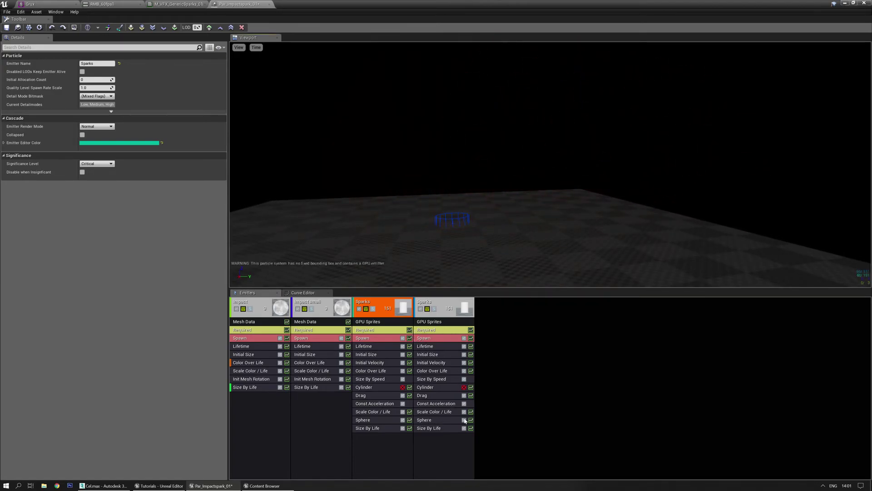
{"action": "left_click", "coordinate": [464, 387]}
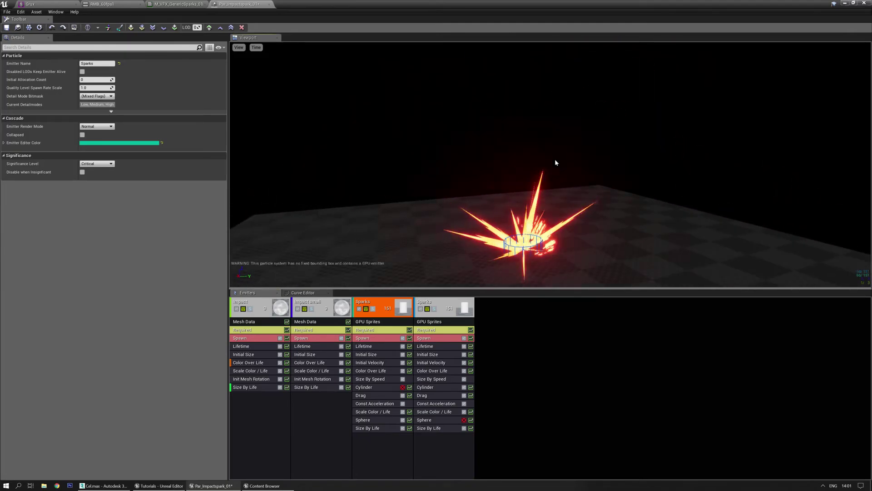
{"action": "left_click_drag", "start_coordinate": [720, 237], "coordinate": [690, 211]}
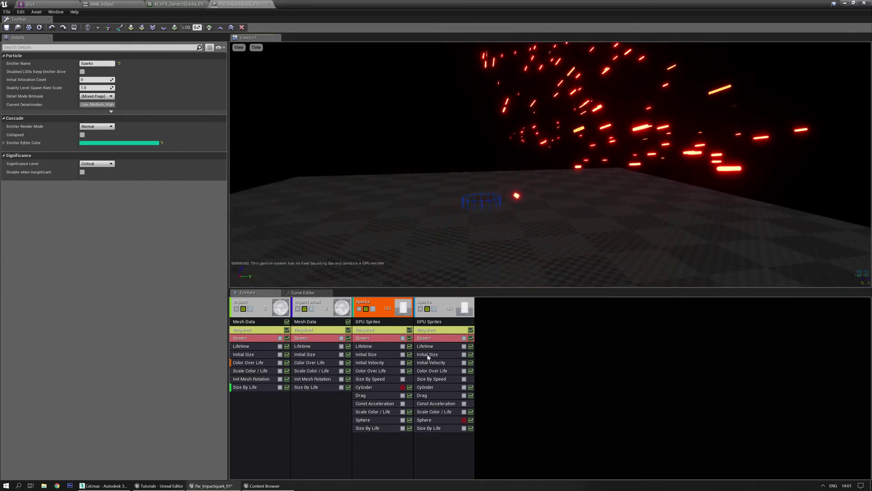
Set the duplicated Sparks emitter's burst Count to 100
{"action": "left_click", "coordinate": [423, 338]}
{"action": "left_click", "coordinate": [96, 184]}
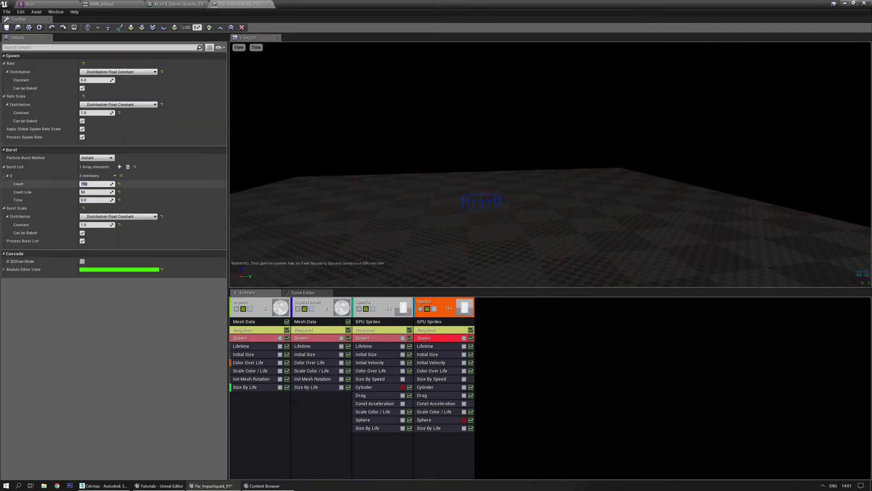
{"action": "type", "text": "100"}
{"action": "key", "text": "Tab"}
Set the duplicated Sparks emitter's Initial Size Max to (2, 3, 3)
{"action": "left_click", "coordinate": [430, 354]}
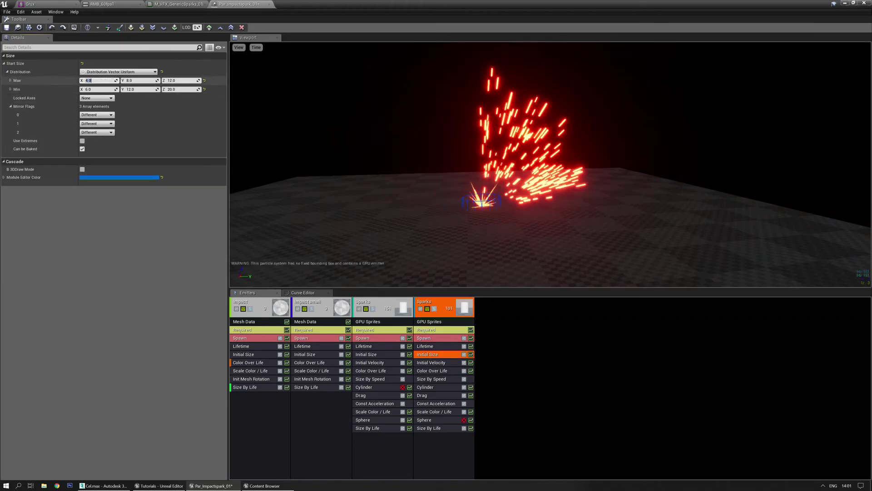
{"action": "type", "text": "2"}
{"action": "key", "text": "Tab"}
{"action": "type", "text": "3"}
{"action": "key", "text": "Tab"}
{"action": "type", "text": "3"}
{"action": "key", "text": "Tab"}
Set the duplicate's Initial Size Min to (4, 6, 6) and replay the simulation to check the smaller sparks
{"action": "type", "text": "4"}
{"action": "key", "text": "Tab"}
{"action": "type", "text": "6"}
{"action": "key", "text": "Tab"}
{"action": "type", "text": "6"}
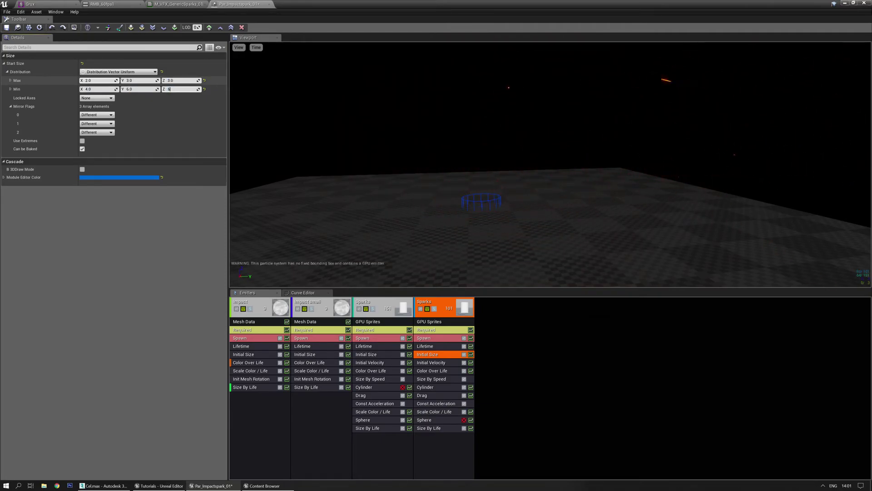
{"action": "key", "text": "Return"}
{"action": "left_click_drag", "start_coordinate": [451, 113], "coordinate": [493, 143]}
{"action": "key", "text": "space"}
{"action": "key", "text": "space"}
{"action": "mouse_move", "coordinate": [491, 177]}
{"action": "left_mouse_down"}
{"action": "mouse_move", "coordinate": [509, 176]}
{"action": "mouse_move", "coordinate": [487, 188]}
{"action": "left_mouse_up"}
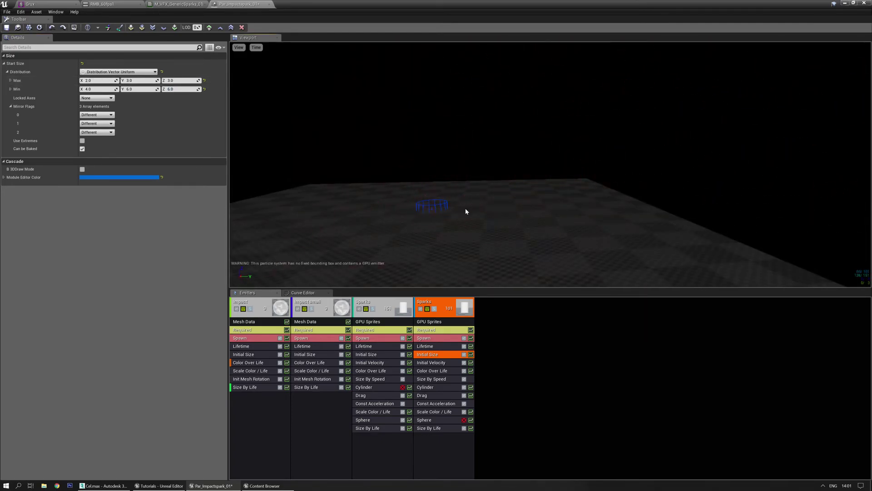
Set point 0 of the duplicate's Scale Color / Life curve to R 50 and G 5
{"action": "left_click", "coordinate": [430, 371]}
{"action": "left_click", "coordinate": [444, 411]}
{"action": "left_click", "coordinate": [86, 121]}
{"action": "type", "text": "50"}
{"action": "key", "text": "Return"}
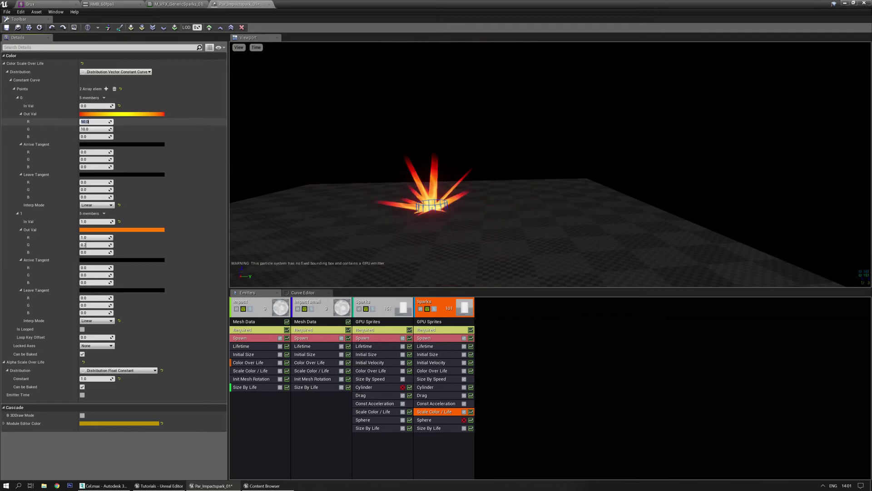
{"action": "type", "text": "5"}
{"action": "key", "text": "Return"}
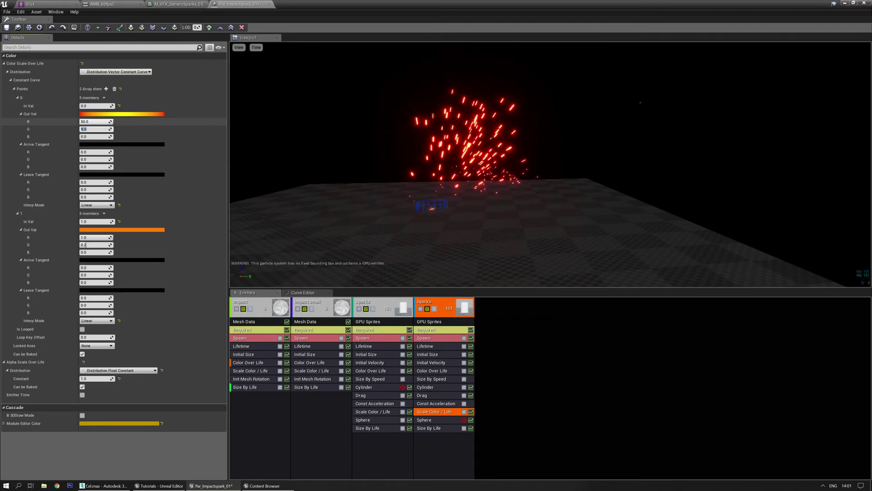
{"action": "left_click", "coordinate": [334, 204]}
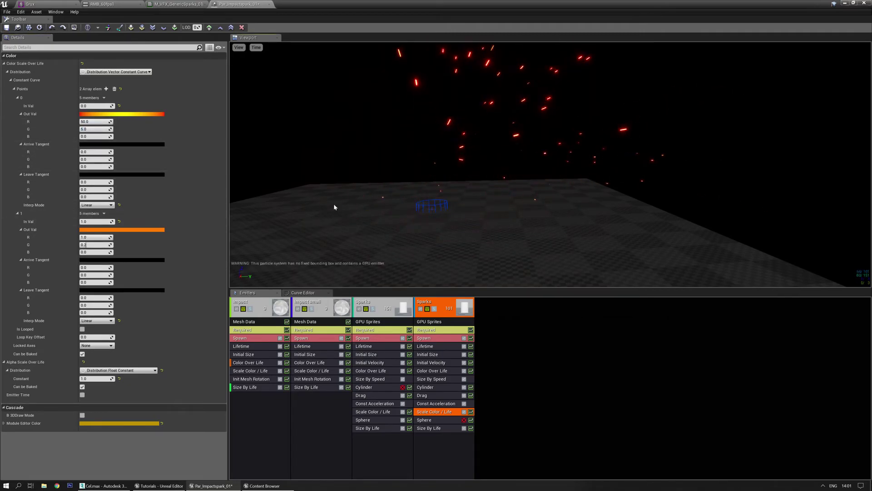
Darken the duplicate's Scale Color / Life point 1 to R 0.092014, G 0.018403, and edit Color Over Life point 1's In value
{"action": "left_click", "coordinate": [107, 230]}
{"action": "left_click", "coordinate": [207, 316]}
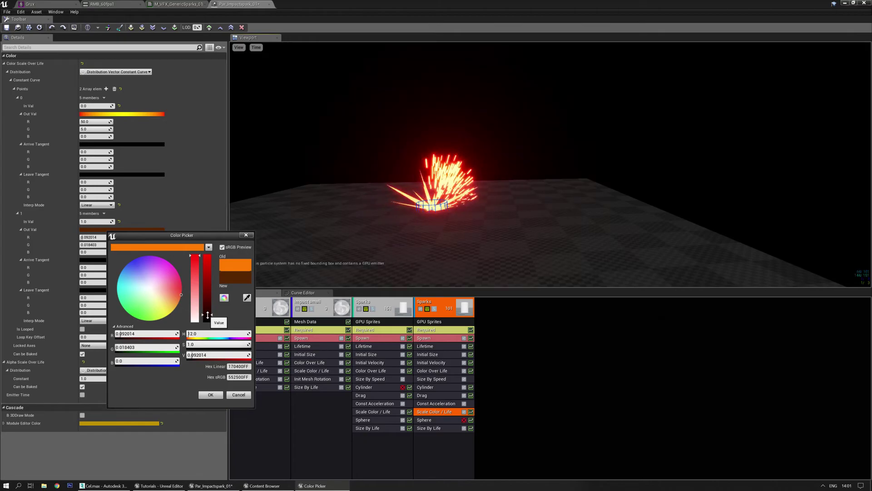
{"action": "left_click", "coordinate": [210, 394]}
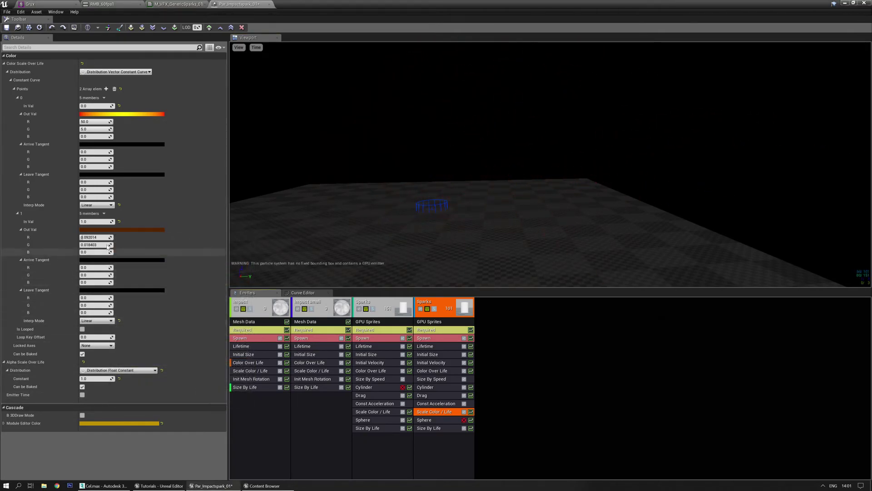
{"action": "left_click", "coordinate": [431, 371]}
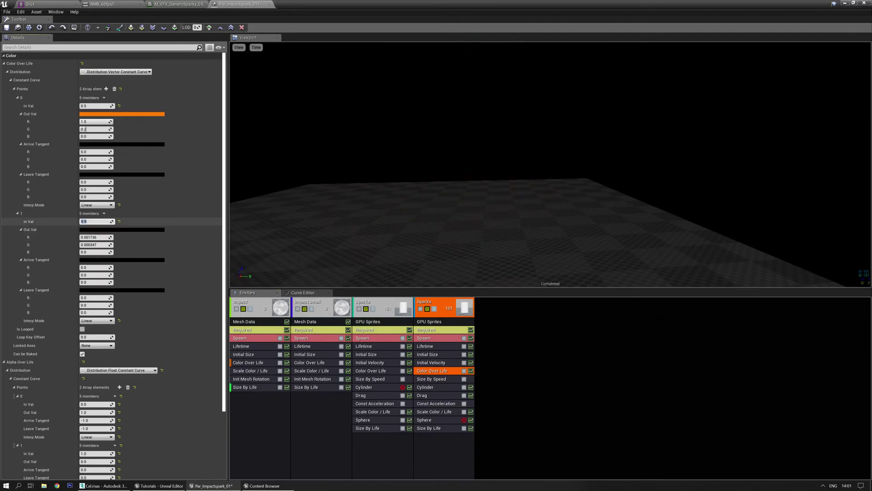
{"action": "type", "text": "0"}
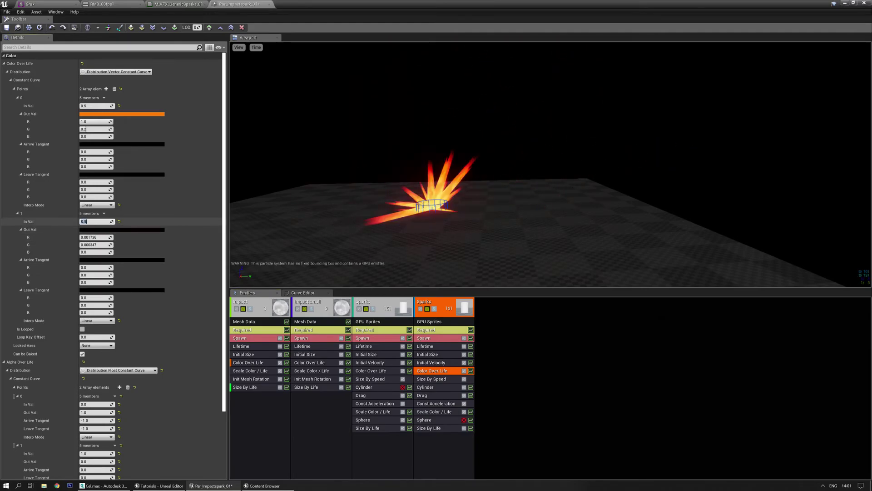
Set the duplicated Sparks emitter's Lifetime to Min 0.33 and Max 1.2, check the burst, and save the particle system
{"action": "left_click", "coordinate": [431, 348]}
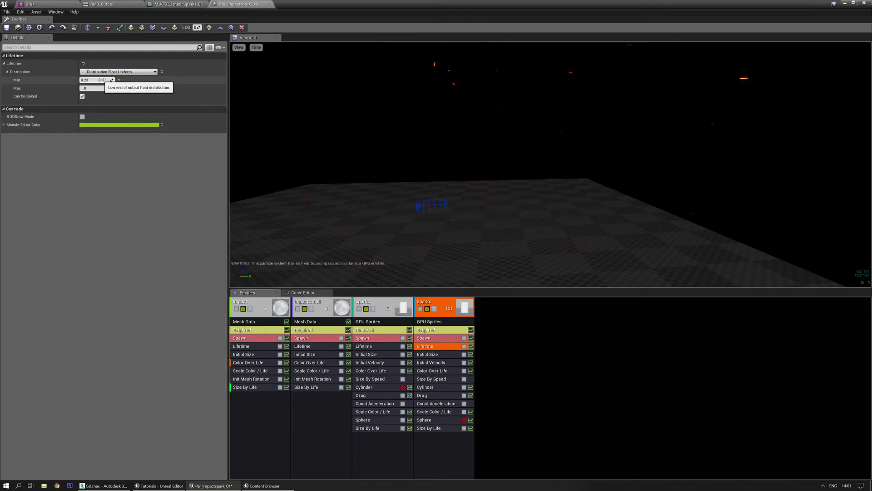
{"action": "type", "text": "0.33"}
{"action": "key", "text": "Tab"}
{"action": "type", "text": "1.2"}
{"action": "key", "text": "Return"}
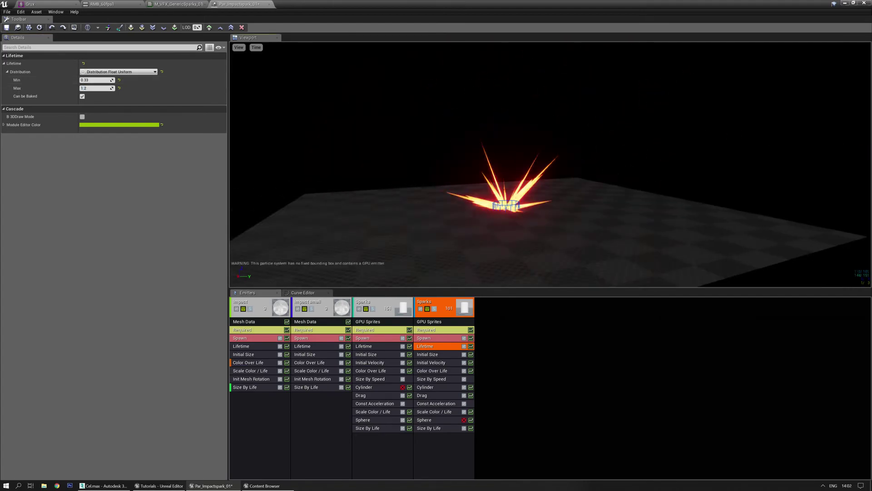
{"action": "left_click_drag", "start_coordinate": [567, 191], "coordinate": [581, 174]}
{"action": "right_click_drag", "start_coordinate": [559, 200], "coordinate": [548, 184]}
{"action": "key", "text": "ctrl+s"}
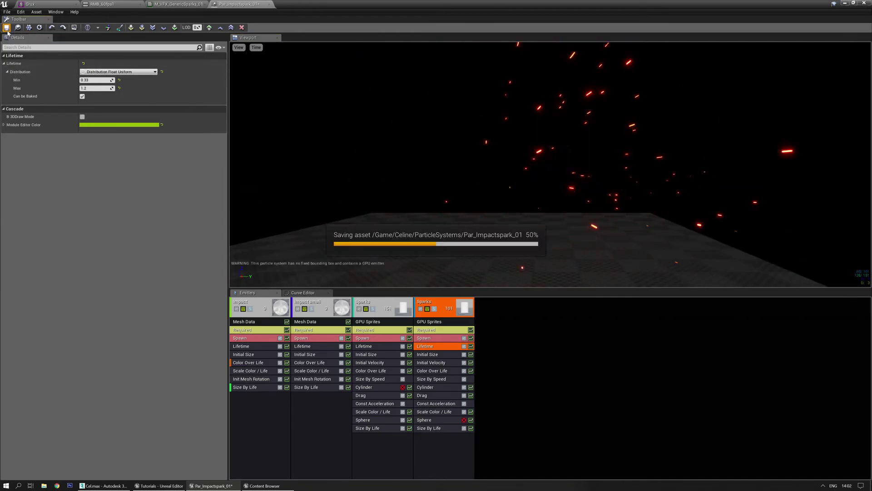
Check the sparks in the RMB_60fps1 animation, set the first Sparks emitter's Emitter Delay to 0.05, and save the particle system
{"action": "left_click", "coordinate": [122, 6]}
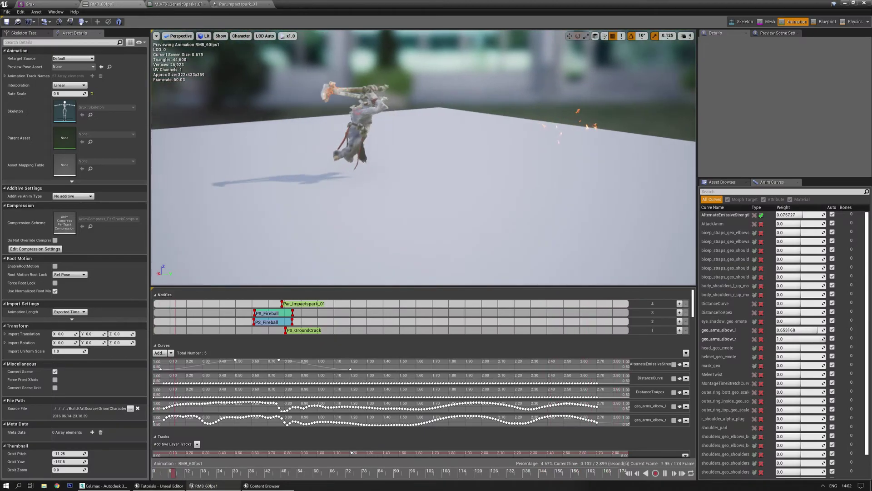
{"action": "mouse_move", "coordinate": [369, 182]}
{"action": "right_mouse_down"}
{"action": "mouse_move", "coordinate": [345, 161]}
{"action": "mouse_move", "coordinate": [365, 177]}
{"action": "mouse_move", "coordinate": [360, 173]}
{"action": "right_mouse_up"}
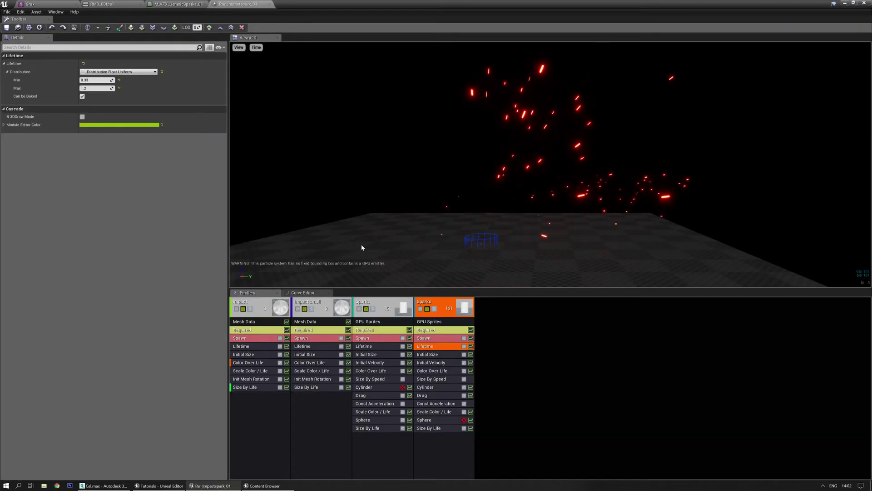
{"action": "left_click", "coordinate": [389, 333]}
{"action": "left_click", "coordinate": [84, 255]}
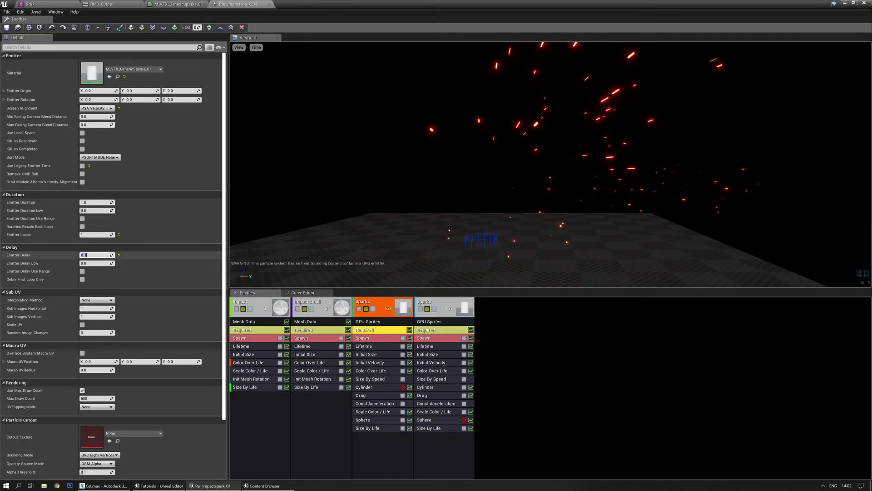
{"action": "type", "text": "0.05"}
{"action": "key", "text": "Return"}
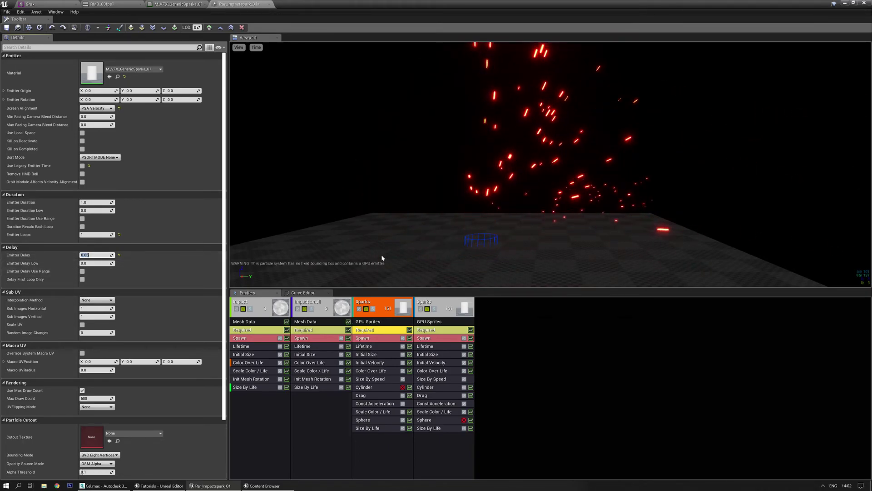
{"action": "left_click", "coordinate": [6, 28]}
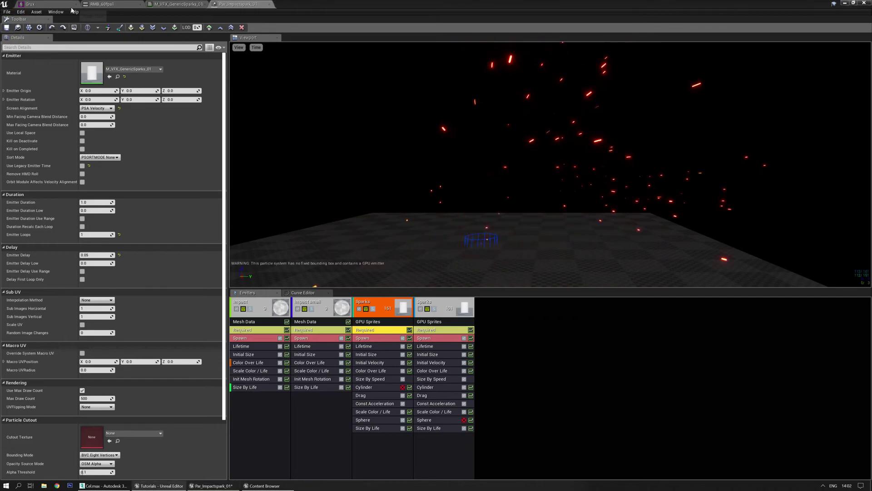
Close the Content Browser and play the level to check the ground-slam effect, stopping after viewing it
{"action": "double_click", "coordinate": [399, 3]}
{"action": "left_click", "coordinate": [613, 109]}
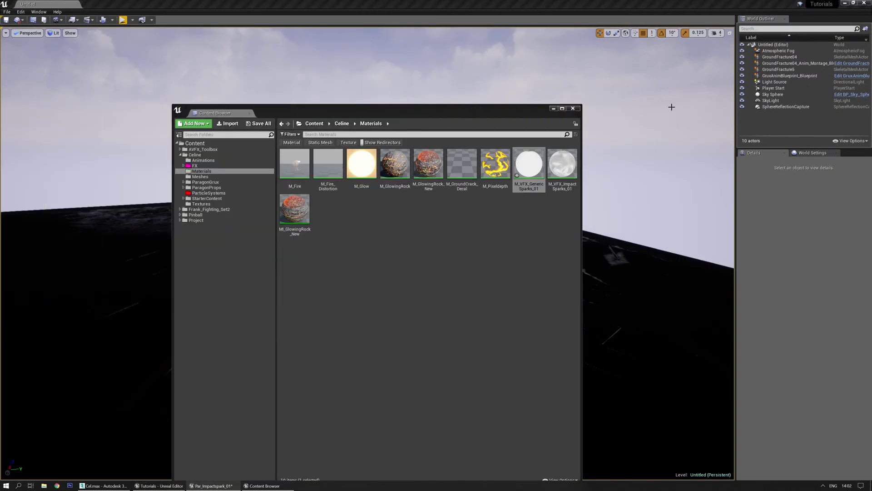
{"action": "left_click", "coordinate": [574, 109]}
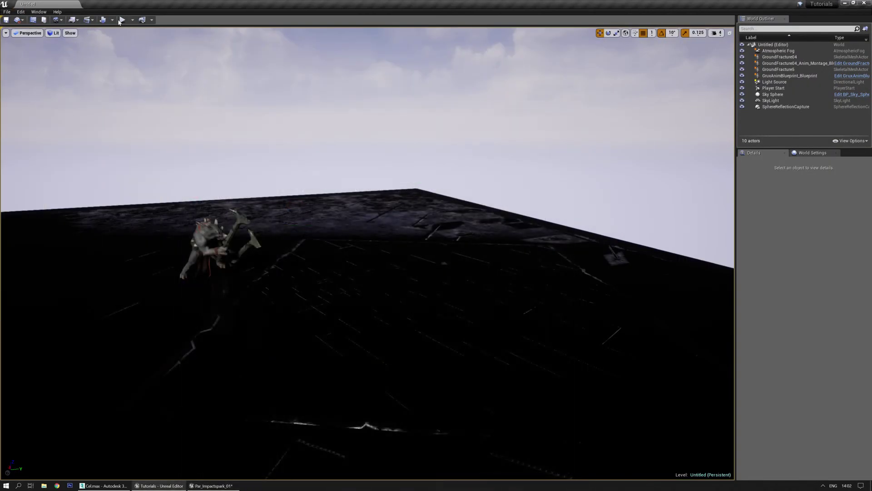
{"action": "left_click", "coordinate": [121, 21]}
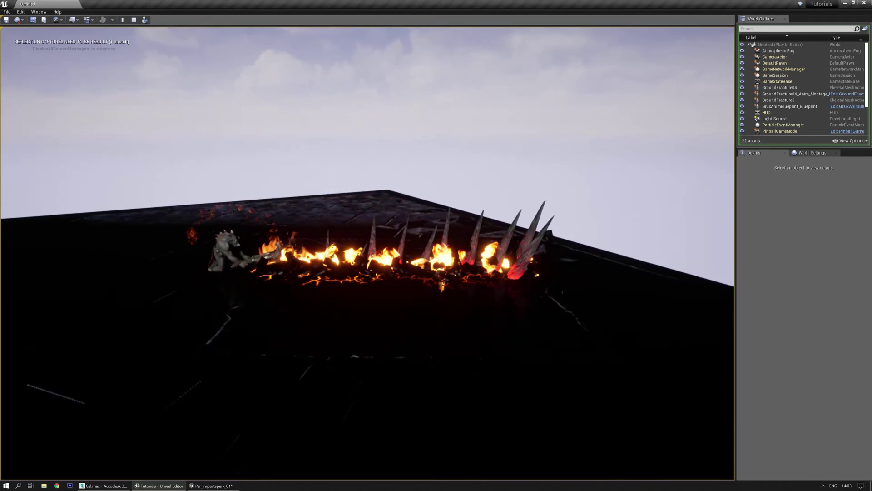
{"action": "key", "text": "Escape"}
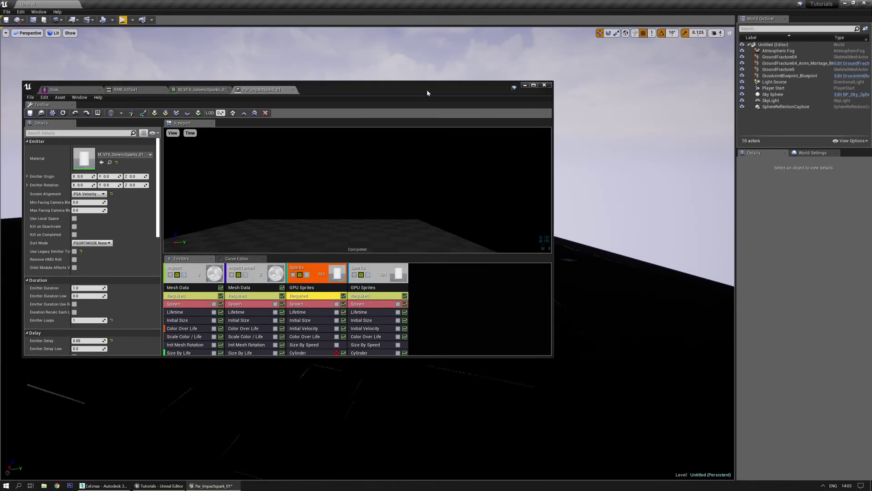
Duplicate the second Sparks emitter, and in the copy enable the Sphere module and disable the Cylinder module
{"action": "double_click", "coordinate": [426, 89]}
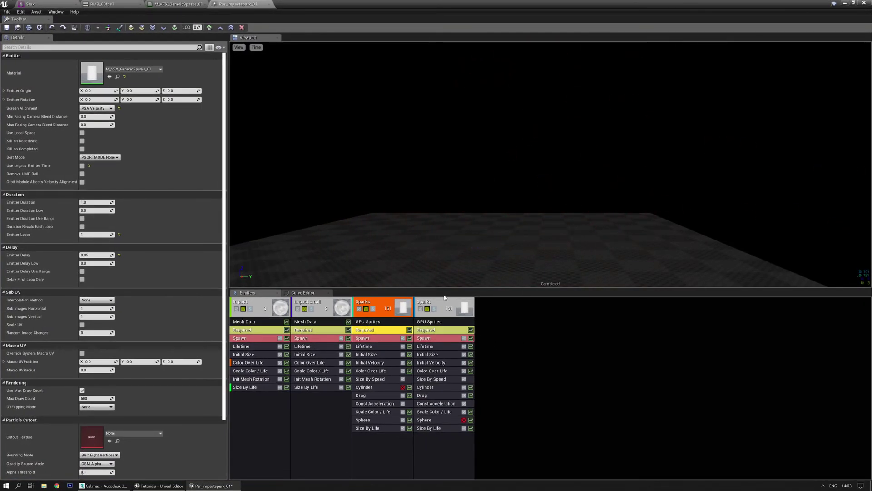
{"action": "left_click", "coordinate": [444, 301]}
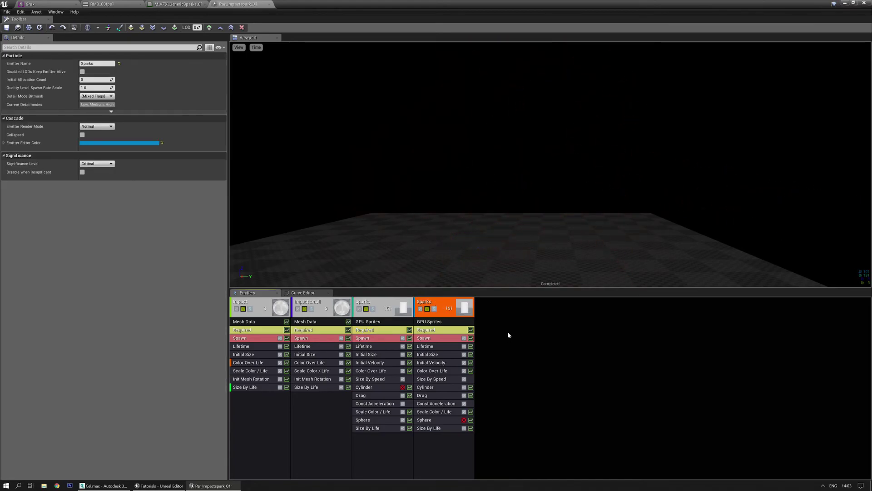
{"action": "key", "text": "ctrl+d"}
{"action": "right_click_drag", "start_coordinate": [523, 246], "coordinate": [492, 364]}
{"action": "left_click", "coordinate": [491, 387]}
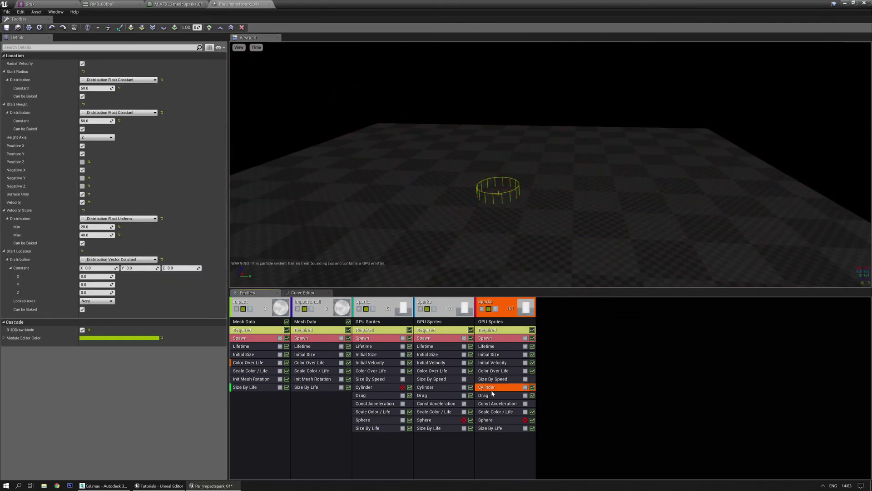
{"action": "left_click", "coordinate": [525, 420]}
{"action": "left_click", "coordinate": [526, 388]}
Set the new Sparks emitter's Sphere Start Radius to 30 and solo that emitter
{"action": "left_click_drag", "start_coordinate": [499, 230], "coordinate": [500, 207]}
{"action": "left_click", "coordinate": [485, 419]}
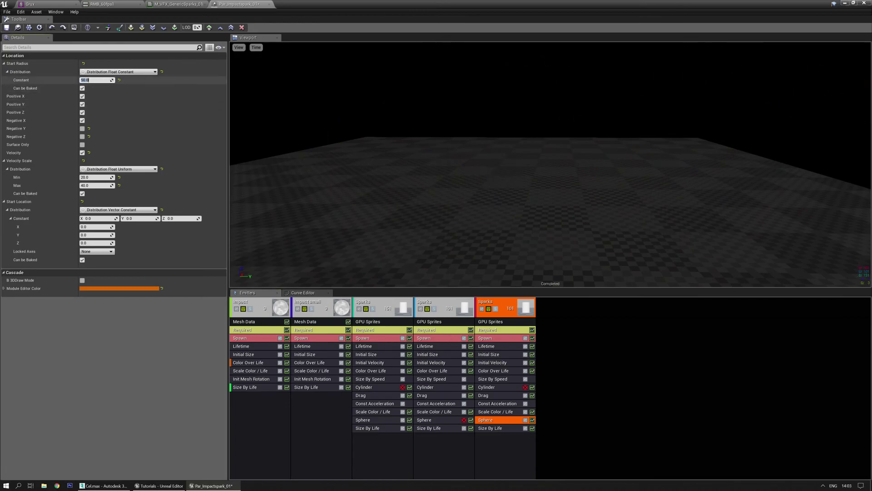
{"action": "type", "text": "30"}
{"action": "key", "text": "Return"}
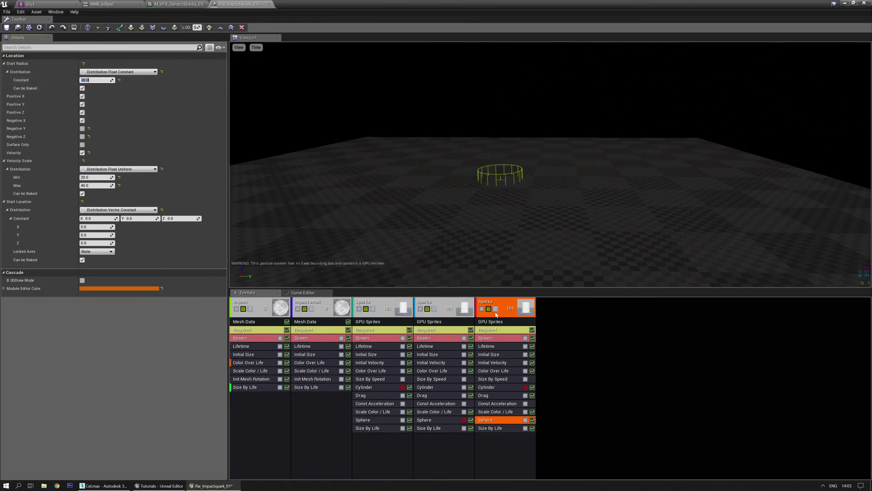
{"action": "left_click", "coordinate": [496, 309]}
{"action": "middle_click_drag", "start_coordinate": [549, 240], "coordinate": [543, 228]}
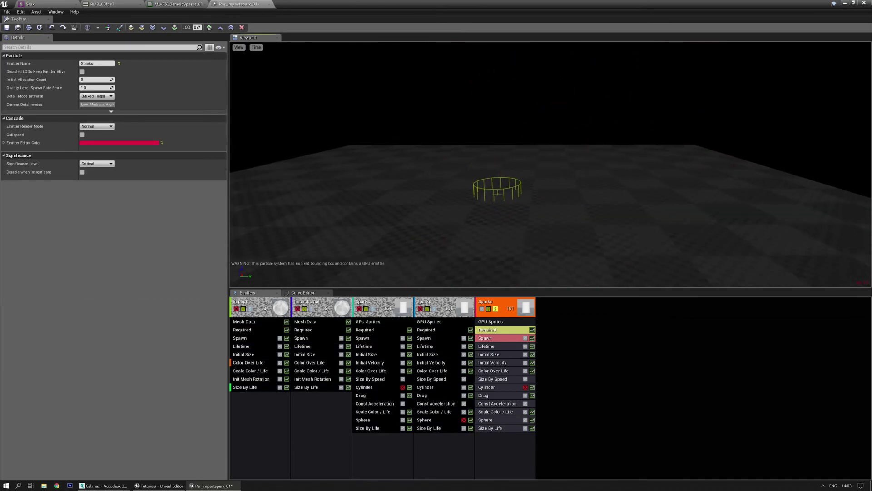
Enable Negative Y in the new emitter's Sphere module and replay the burst to check the spread
{"action": "left_click", "coordinate": [488, 420]}
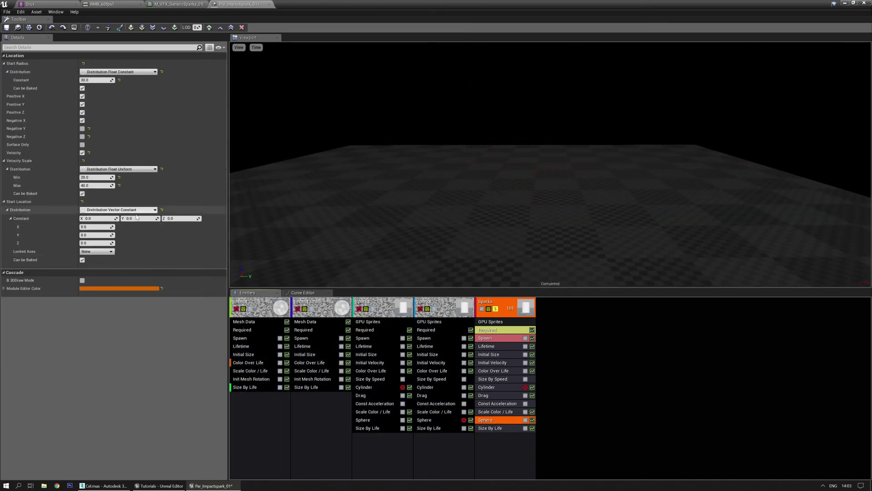
{"action": "left_click", "coordinate": [82, 128]}
{"action": "key", "text": "space"}
{"action": "key", "text": "space"}
{"action": "left_click_drag", "start_coordinate": [412, 178], "coordinate": [418, 191]}
{"action": "key", "text": "space"}
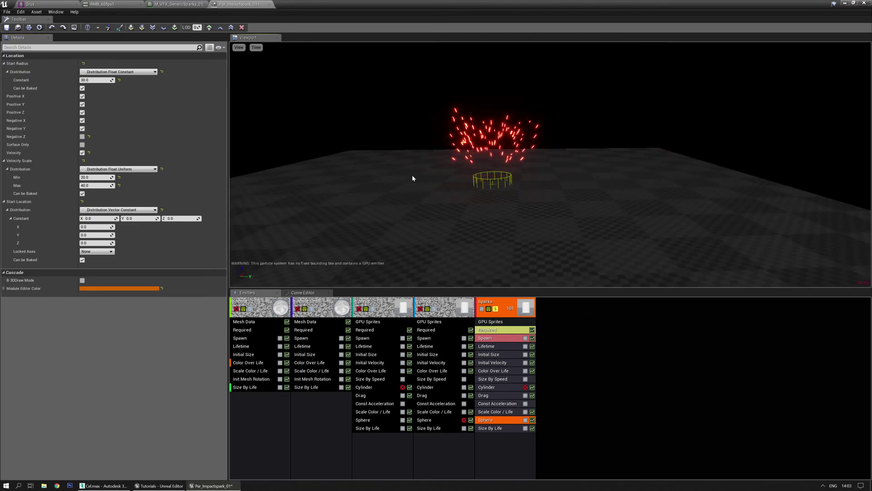
{"action": "left_click_drag", "start_coordinate": [413, 178], "coordinate": [432, 181]}
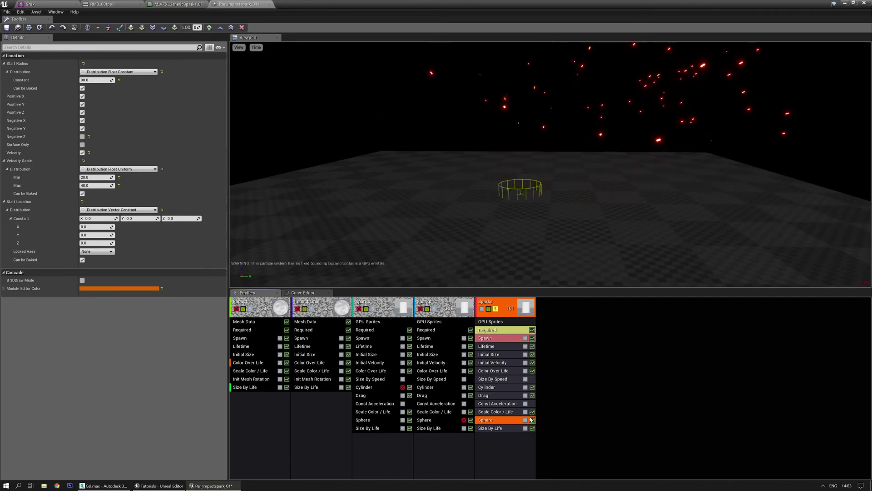
Switch the new emitter back to its Cylinder module, enable Negative Y and Positive Z, and check the burst
{"action": "left_click", "coordinate": [503, 387]}
{"action": "left_click", "coordinate": [83, 170]}
{"action": "left_click", "coordinate": [82, 179]}
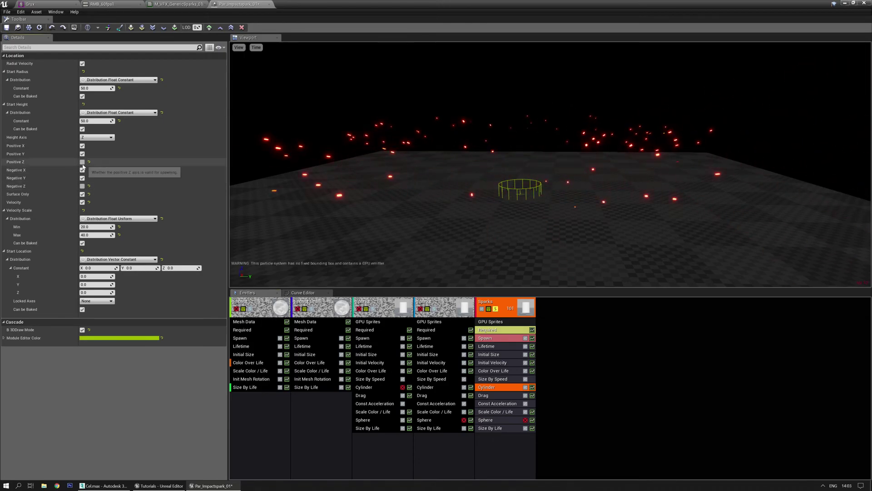
{"action": "left_click", "coordinate": [82, 162]}
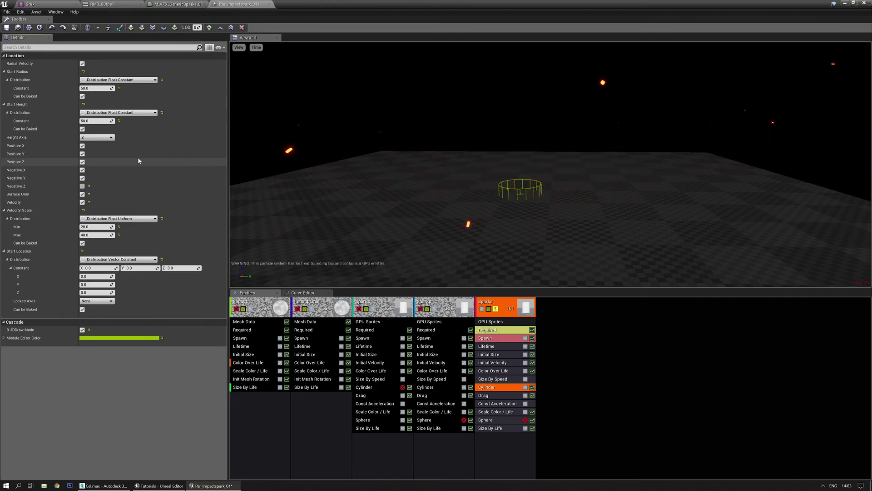
{"action": "left_click_drag", "start_coordinate": [529, 195], "coordinate": [522, 203]}
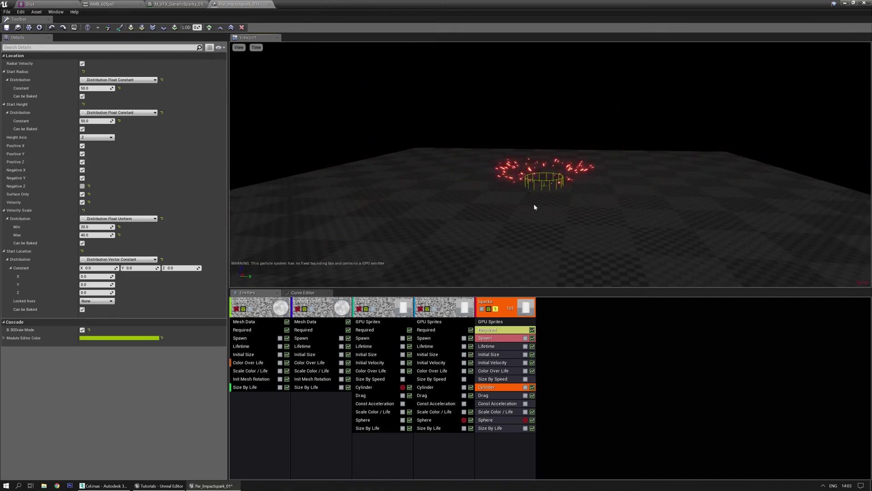
{"action": "right_click_drag", "start_coordinate": [535, 204], "coordinate": [537, 212]}
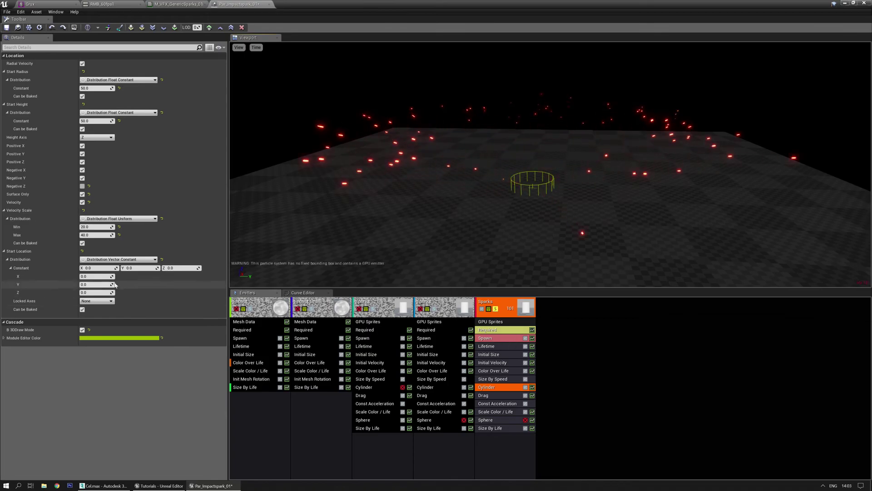
Set the new emitter's Cylinder Velocity Scale to Min 5 and Max 10, and turn off Positive Z
{"action": "left_click", "coordinate": [100, 227]}
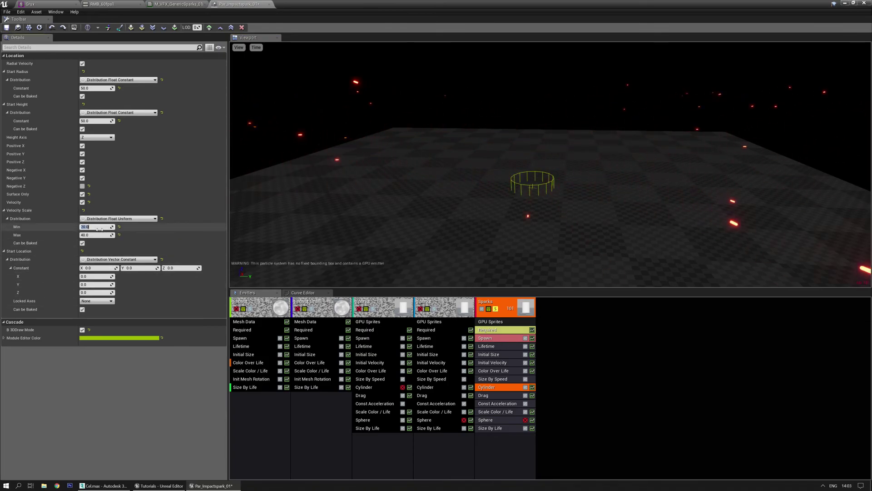
{"action": "type", "text": "5"}
{"action": "key", "text": "Tab"}
{"action": "type", "text": "10"}
{"action": "key", "text": "Return"}
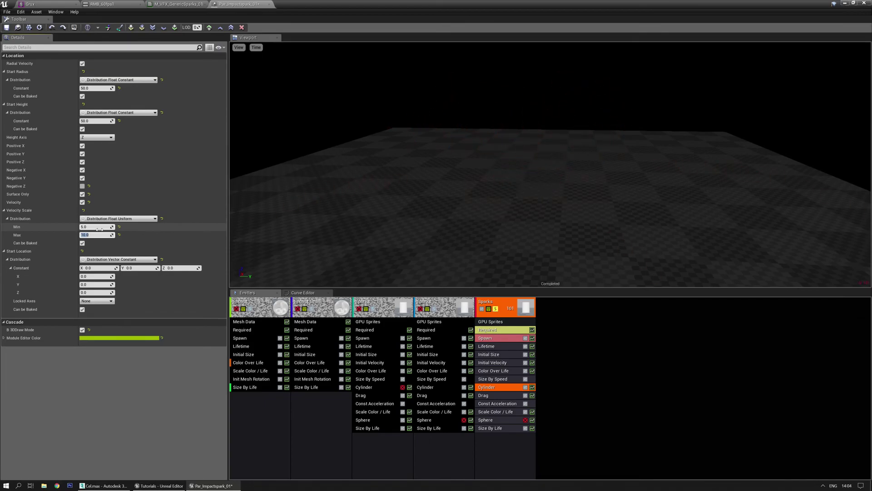
{"action": "left_click", "coordinate": [82, 162]}
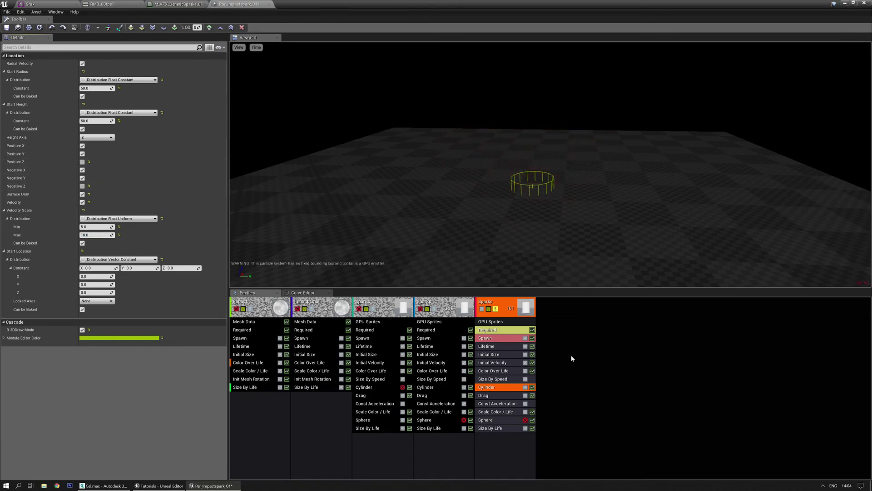
Set the Z component of the new emitter's Initial Velocity Max to 200
{"action": "left_click", "coordinate": [502, 362]}
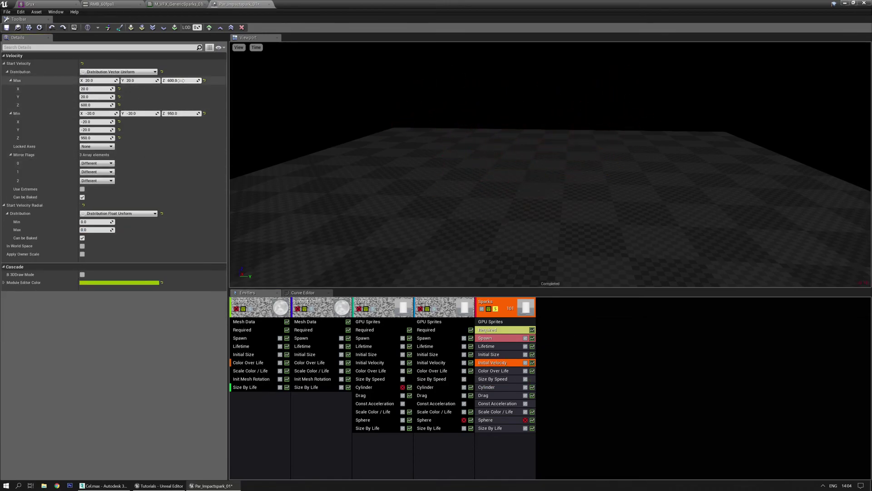
{"action": "type", "text": "200"}
{"action": "key", "text": "Tab"}
{"action": "key", "text": "Tab"}
{"action": "key", "text": "Tab"}
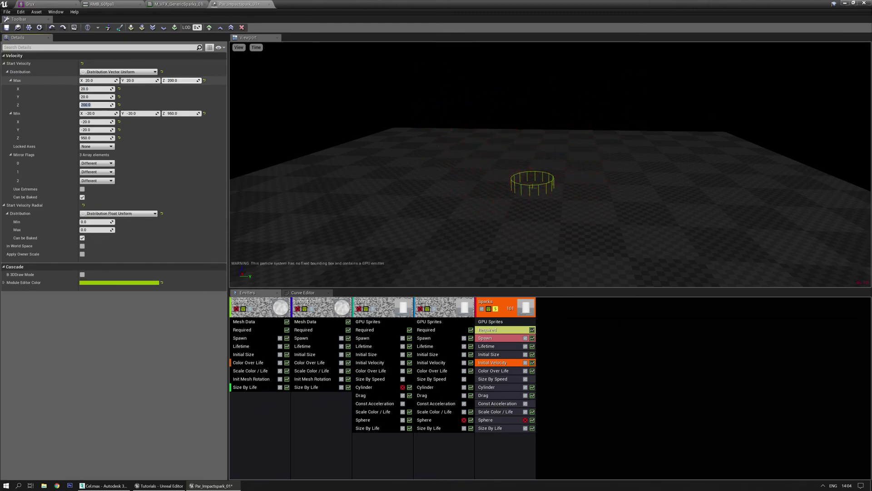
Set the new emitter's Initial Velocity X and Y to 40 for Max and -40 for Min, and check the burst
{"action": "left_click", "coordinate": [110, 80]}
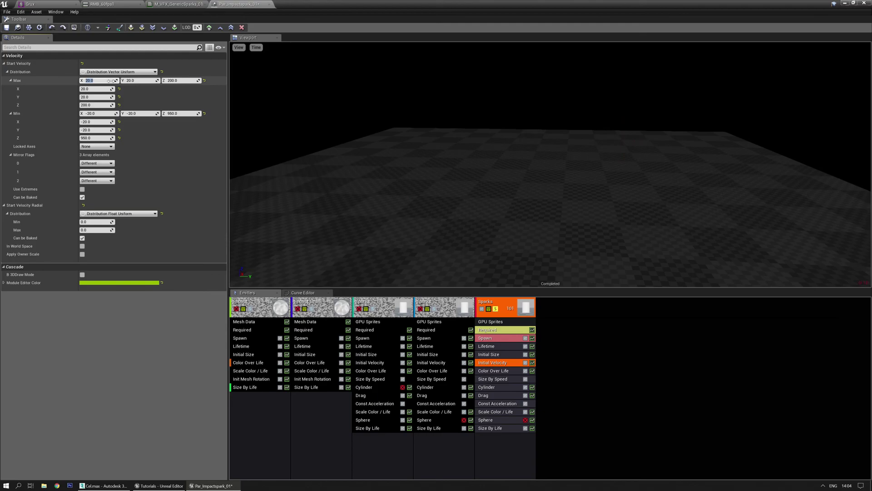
{"action": "type", "text": "40"}
{"action": "key", "text": "Tab"}
{"action": "key", "text": "Tab"}
{"action": "key", "text": "Tab"}
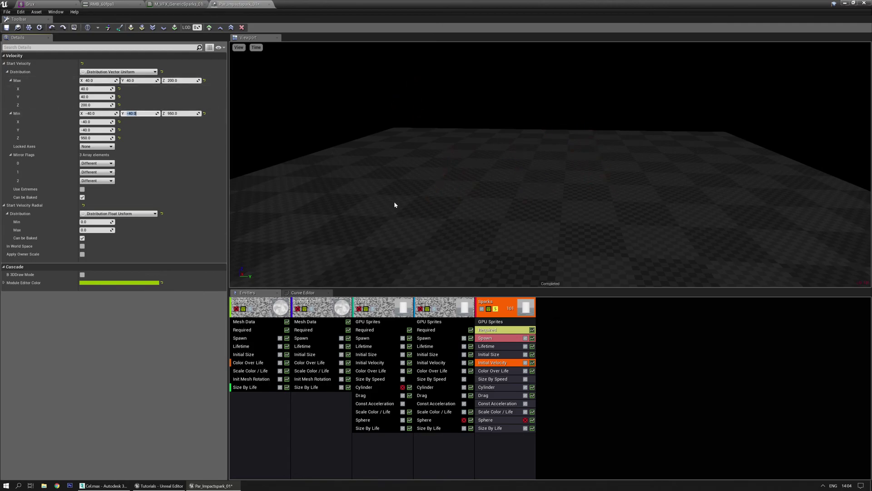
{"action": "right_click_drag", "start_coordinate": [415, 227], "coordinate": [415, 201]}
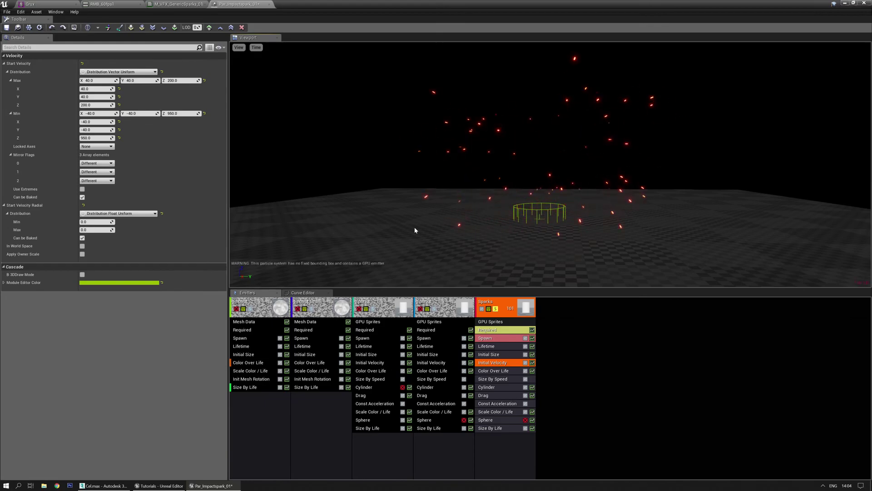
Unsolo the new emitter and set the middle Sparks emitter's Cylinder Velocity Scale to Min 15 and Max 30
{"action": "left_click", "coordinate": [496, 309]}
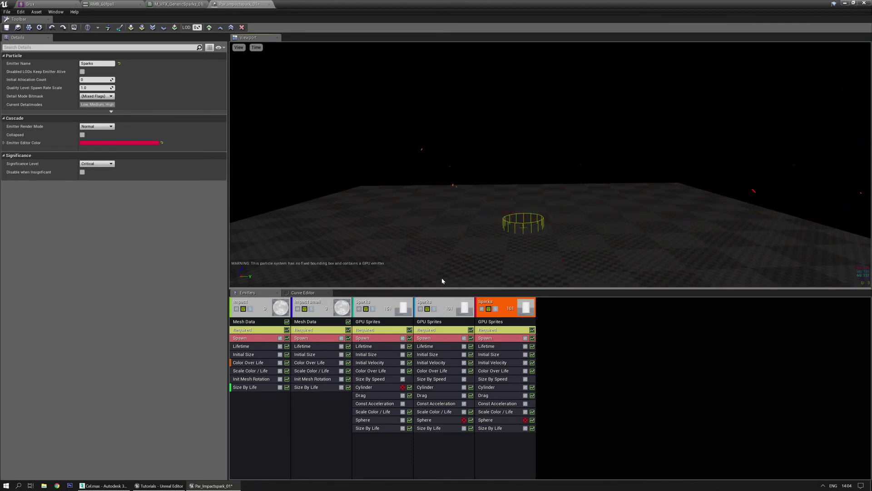
{"action": "left_click", "coordinate": [427, 387]}
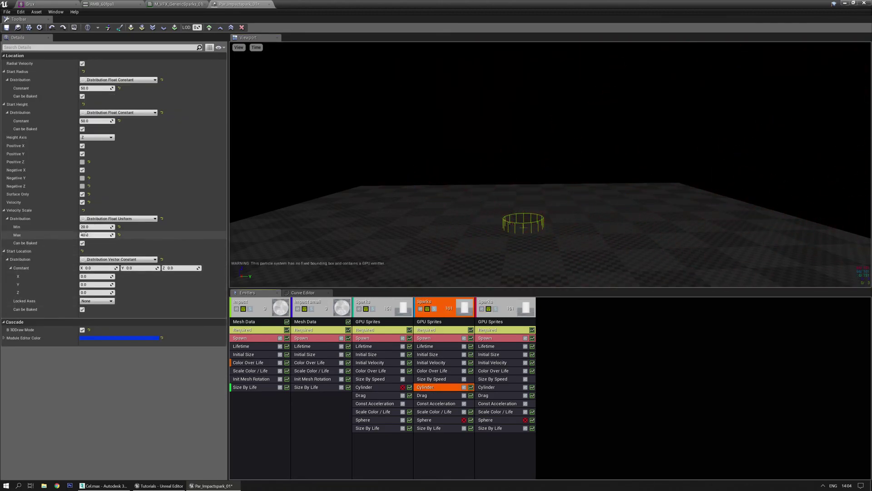
{"action": "left_click", "coordinate": [95, 226]}
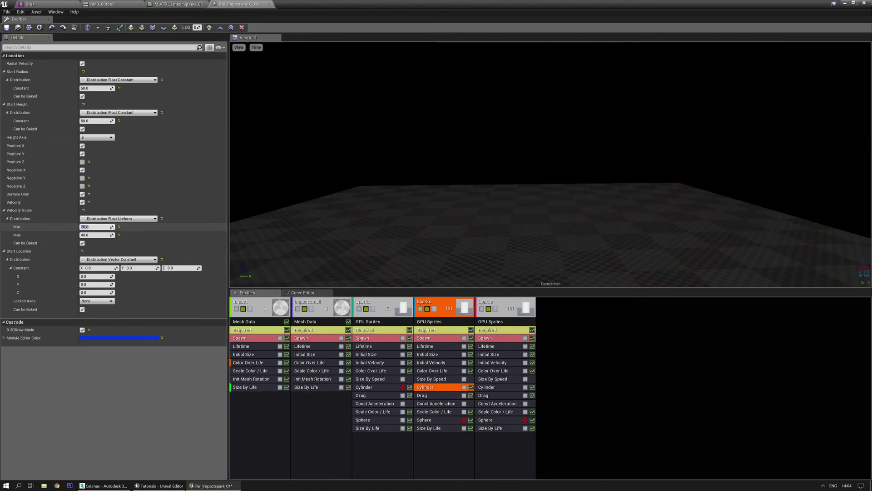
{"action": "type", "text": "15"}
{"action": "key", "text": "Tab"}
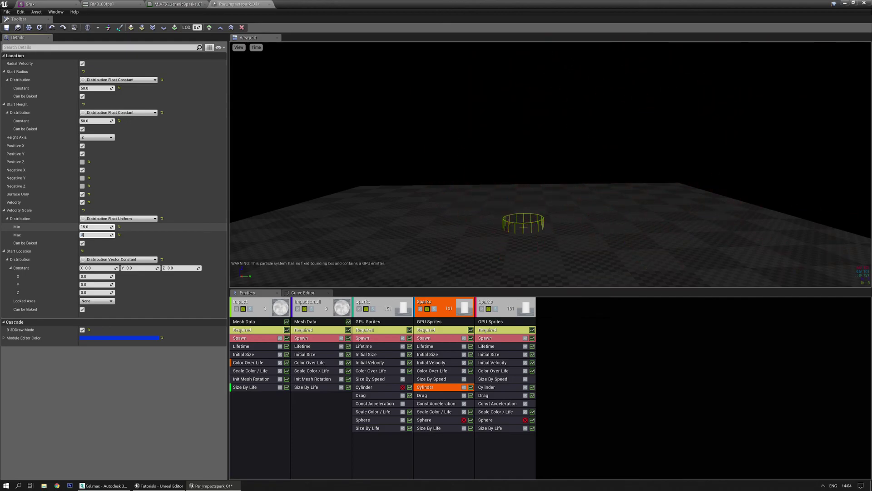
{"action": "type", "text": "30"}
{"action": "key", "text": "Return"}
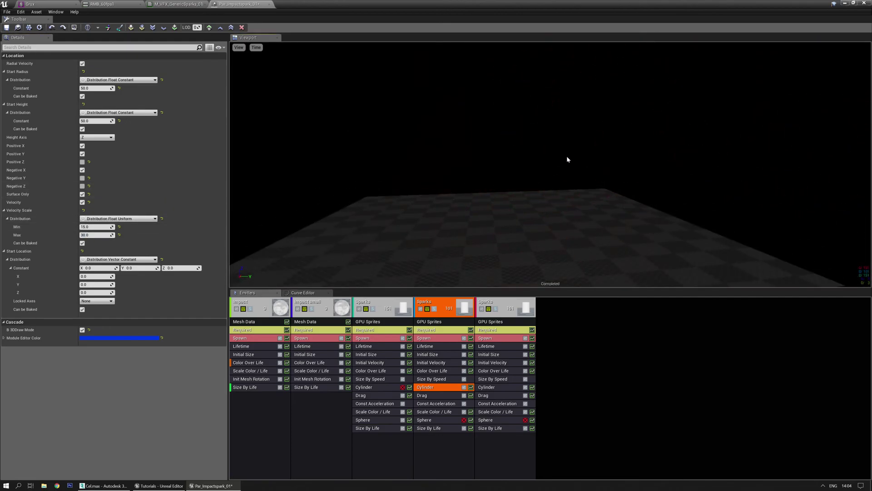
Review the combined spark burst in the particle preview, and play the level to check the ground-slam effect
{"action": "mouse_move", "coordinate": [546, 185]}
{"action": "right_mouse_down"}
{"action": "mouse_move", "coordinate": [535, 177]}
{"action": "mouse_move", "coordinate": [560, 196]}
{"action": "mouse_move", "coordinate": [563, 181]}
{"action": "mouse_move", "coordinate": [552, 180]}
{"action": "right_mouse_up"}
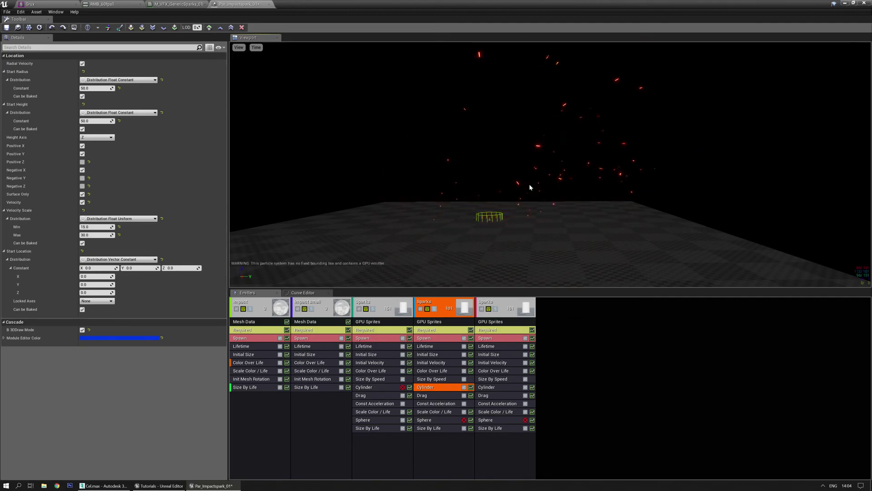
{"action": "right_click_drag", "start_coordinate": [530, 187], "coordinate": [535, 213]}
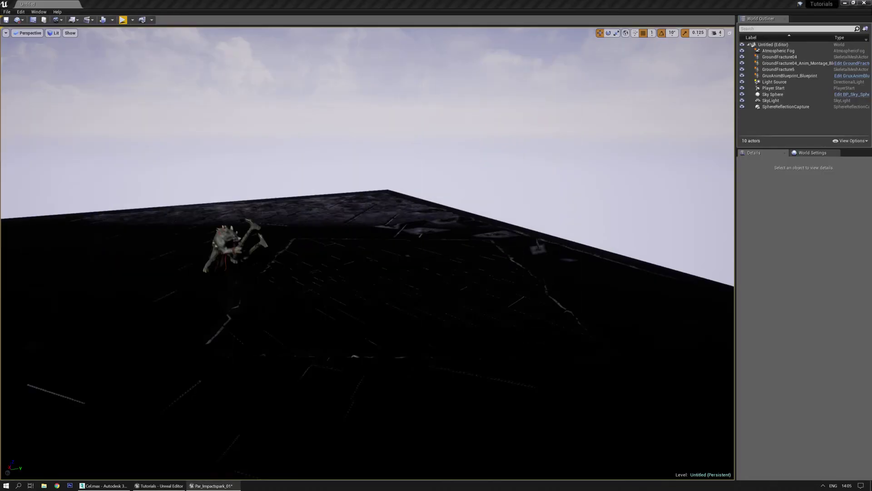
{"action": "left_click", "coordinate": [122, 20]}
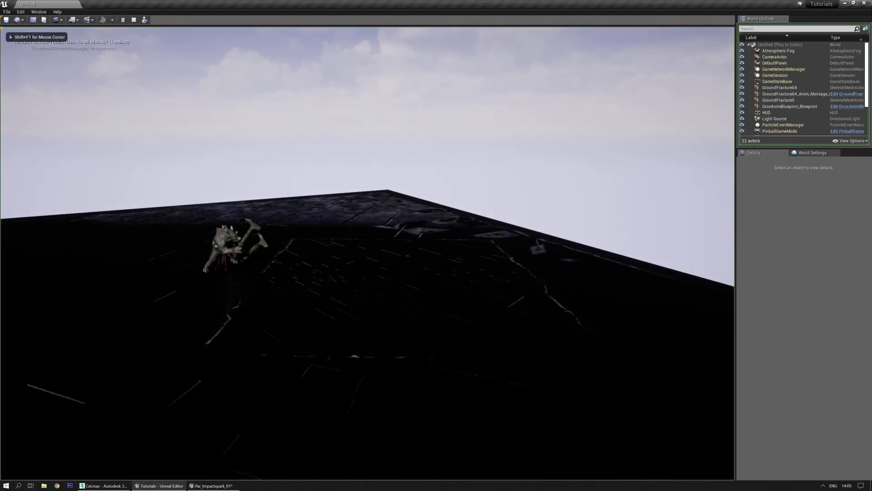